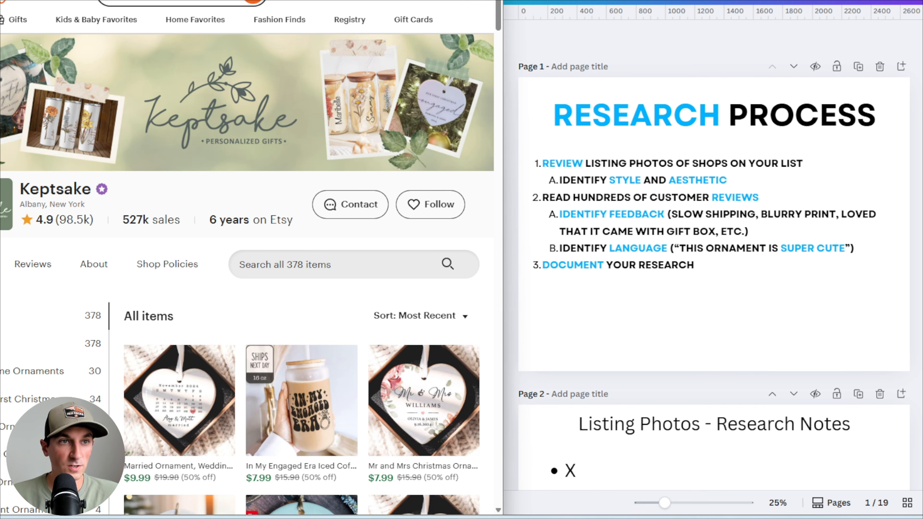
Flip through the open competitor shop tabs, ending on the Keptsake shop
{"action": "left_click", "coordinate": [182, 1]}
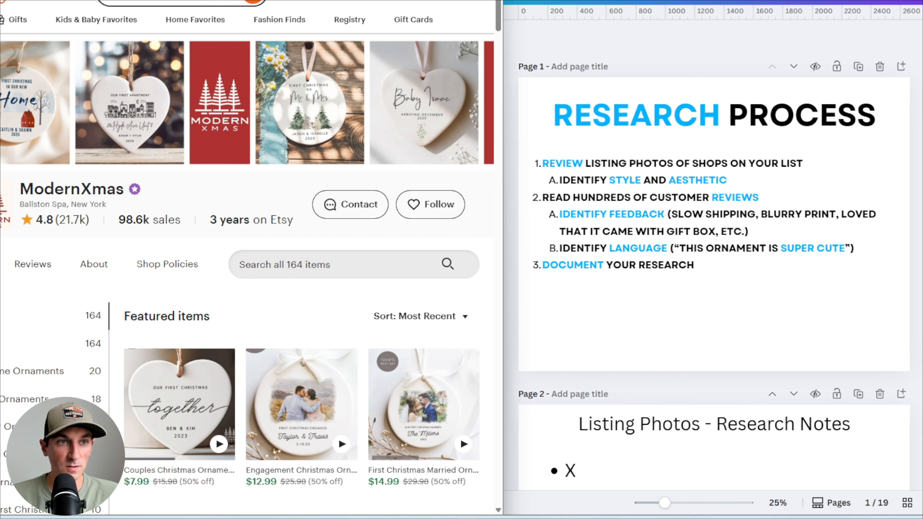
{"action": "left_click", "coordinate": [262, 1]}
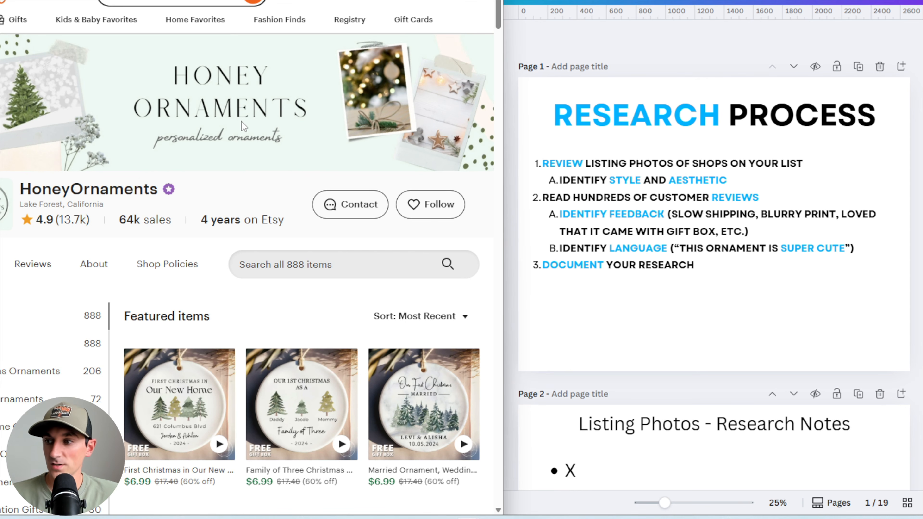
{"action": "left_click", "coordinate": [104, 1]}
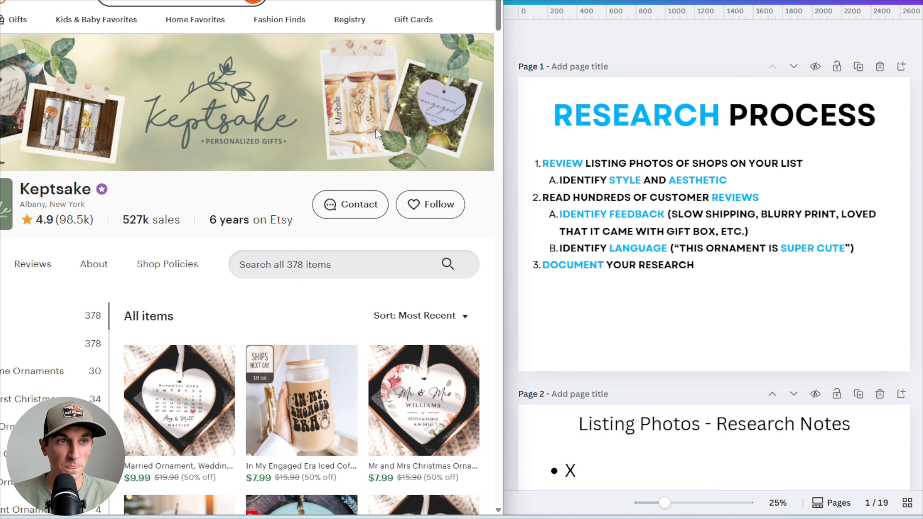
Search the Keptsake shop's items for ornament
{"action": "scroll", "coordinate": [257, 109], "scroll_direction": "down", "scroll_amount": 5}
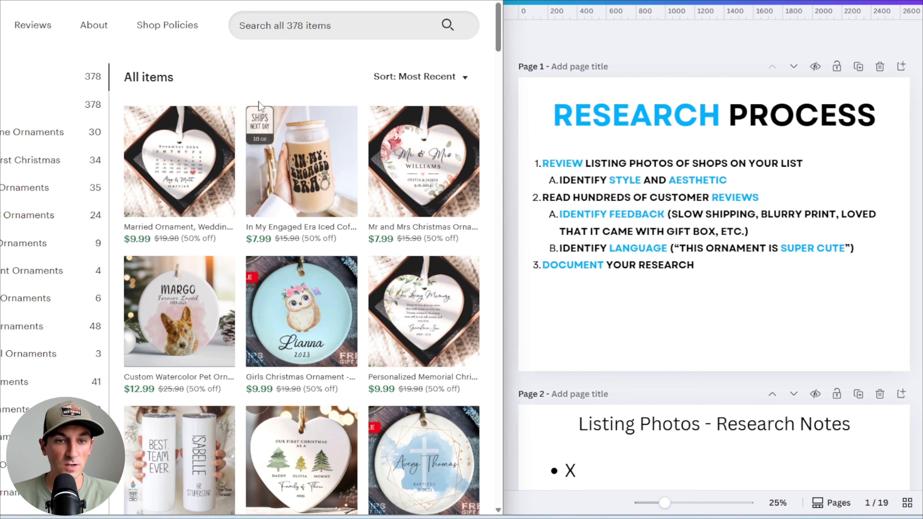
{"action": "left_click", "coordinate": [382, 34]}
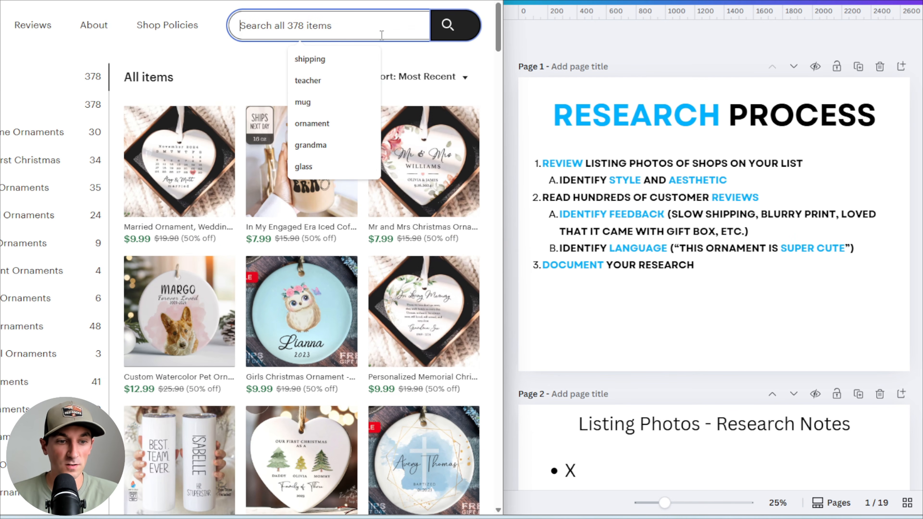
{"action": "type", "text": "ornament"}
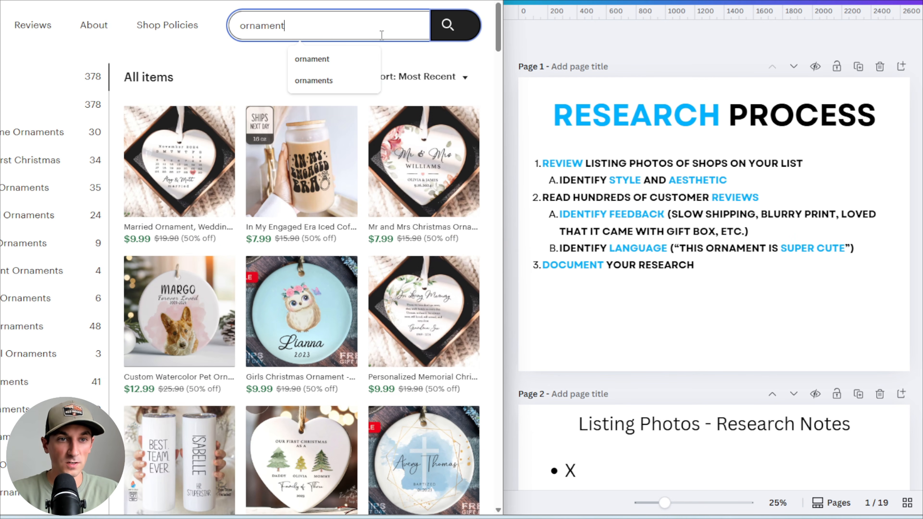
{"action": "key", "text": "Return"}
Scroll through the ornament search results to examine the listing photos' style and aesthetic
{"action": "scroll", "coordinate": [334, 95], "scroll_direction": "up", "scroll_amount": 2}
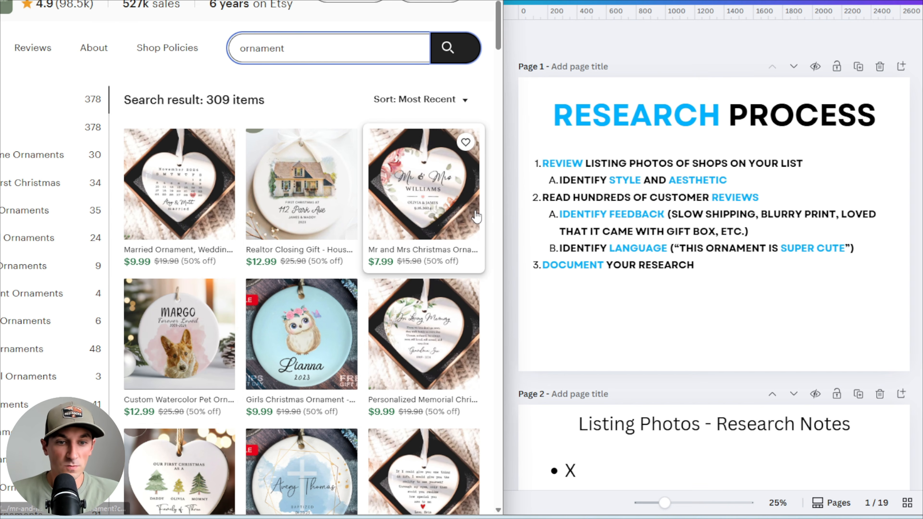
{"action": "scroll", "coordinate": [476, 222], "scroll_direction": "down", "scroll_amount": 2}
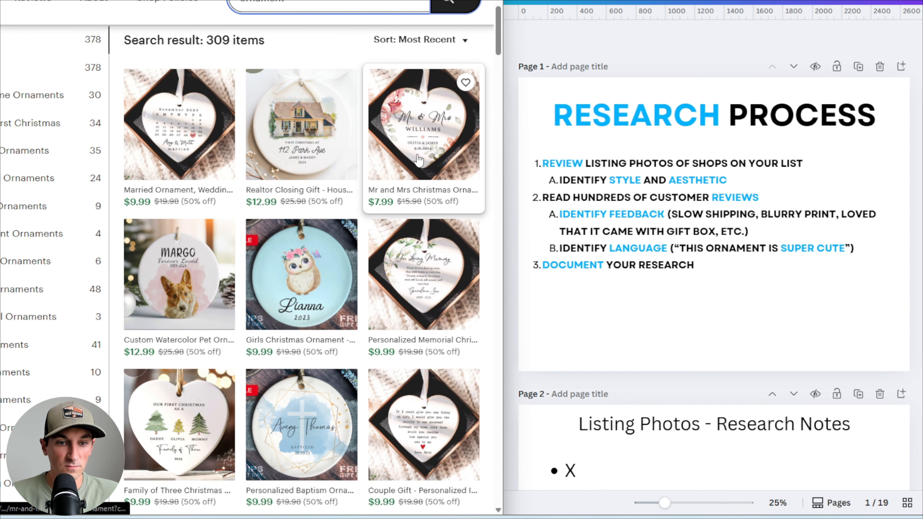
{"action": "scroll", "coordinate": [418, 158], "scroll_direction": "down", "scroll_amount": 2}
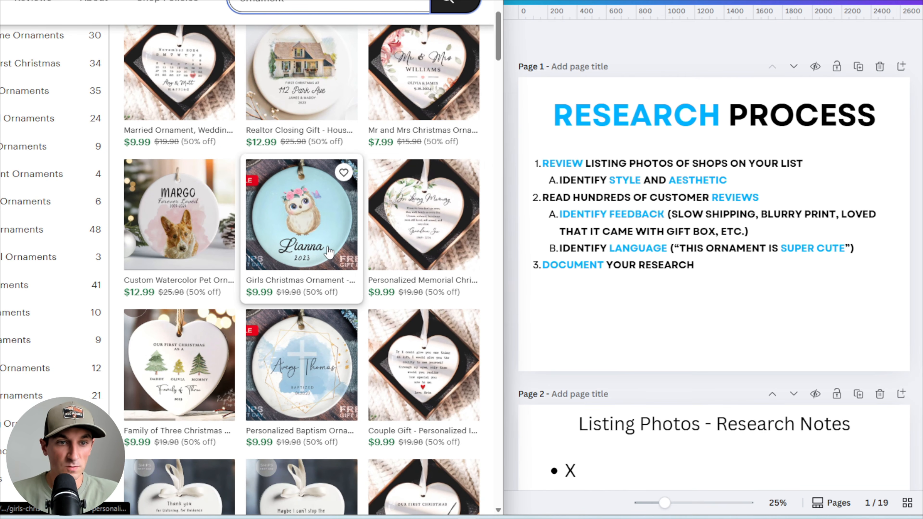
{"action": "scroll", "coordinate": [287, 153], "scroll_direction": "up", "scroll_amount": 3}
{"action": "scroll", "coordinate": [285, 106], "scroll_direction": "up", "scroll_amount": 1}
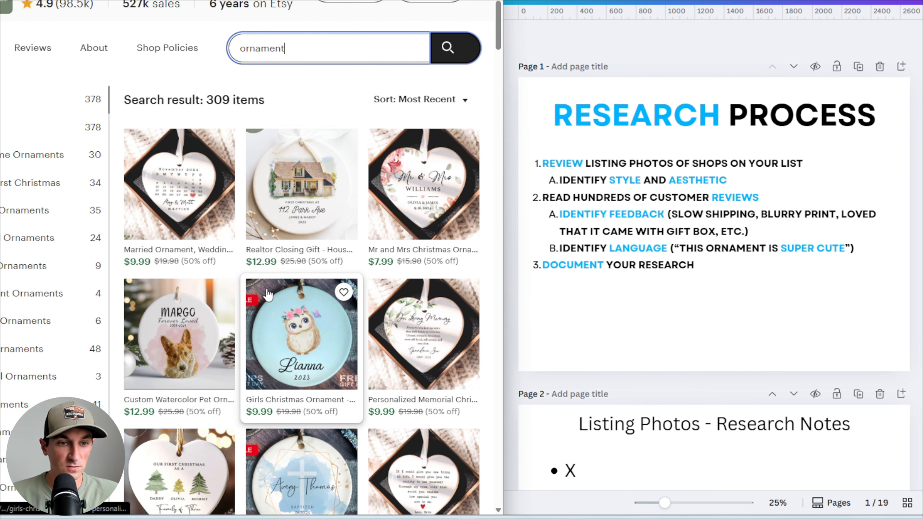
{"action": "scroll", "coordinate": [300, 329], "scroll_direction": "down", "scroll_amount": 3}
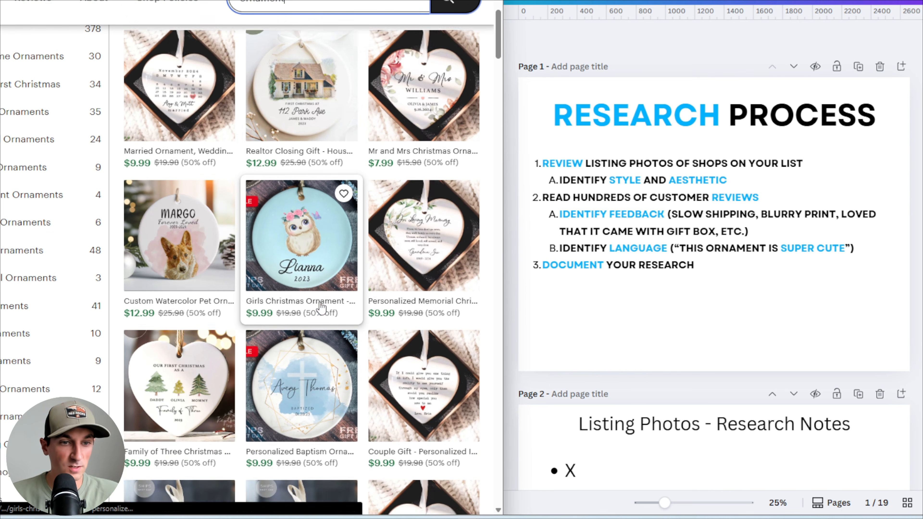
{"action": "scroll", "coordinate": [327, 291], "scroll_direction": "down", "scroll_amount": 2}
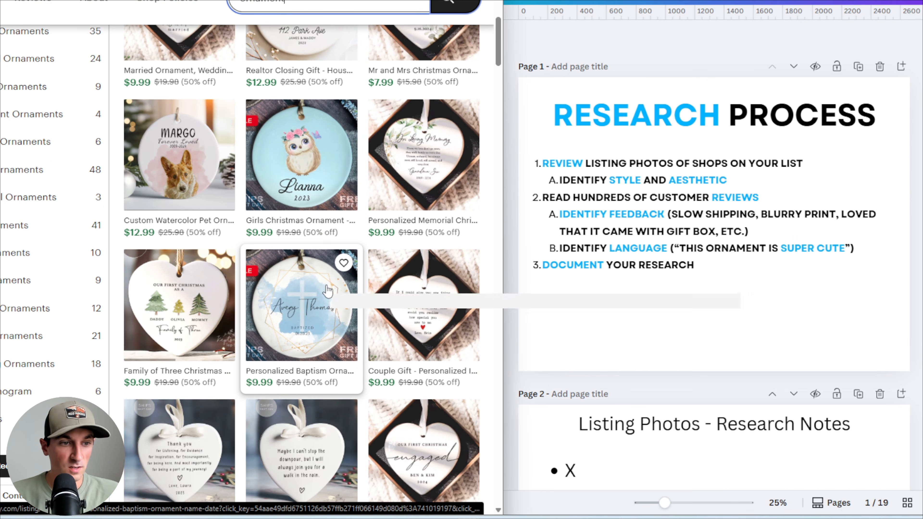
{"action": "scroll", "coordinate": [319, 301], "scroll_direction": "down", "scroll_amount": 2}
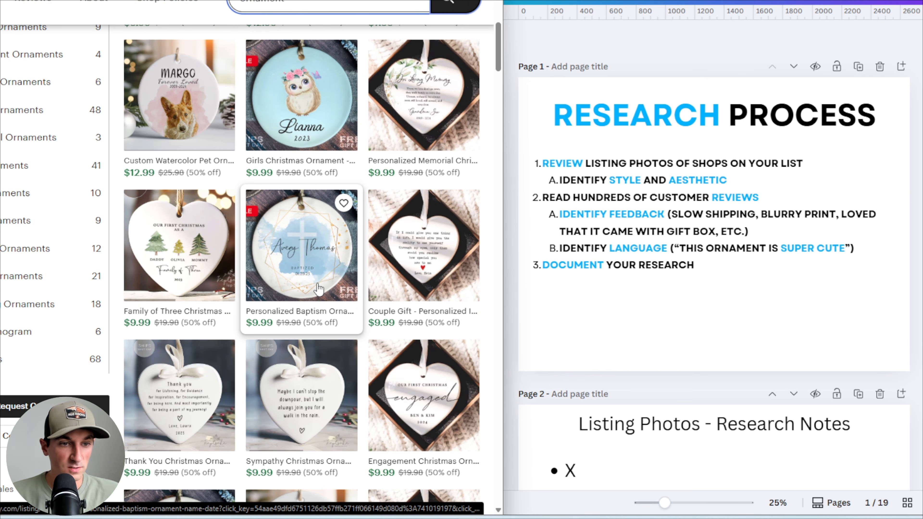
{"action": "scroll", "coordinate": [319, 287], "scroll_direction": "up", "scroll_amount": 6}
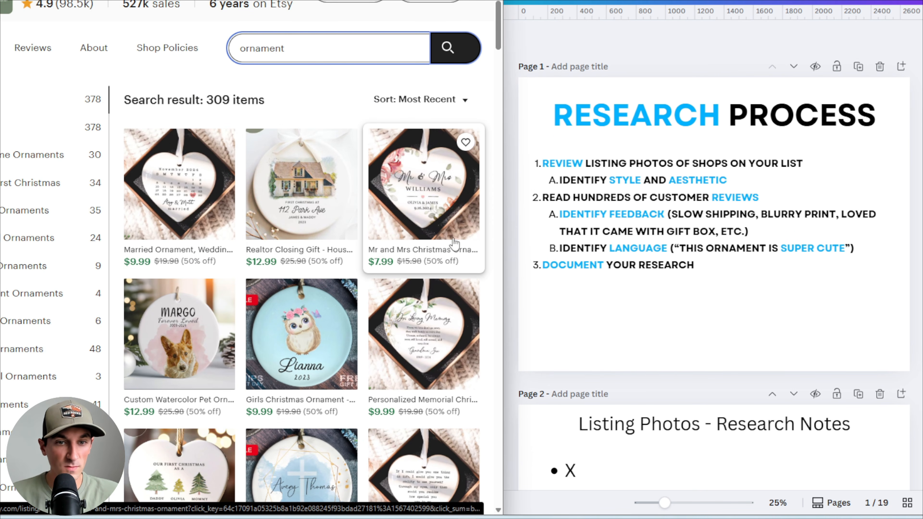
{"action": "scroll", "coordinate": [431, 251], "scroll_direction": "down", "scroll_amount": 2}
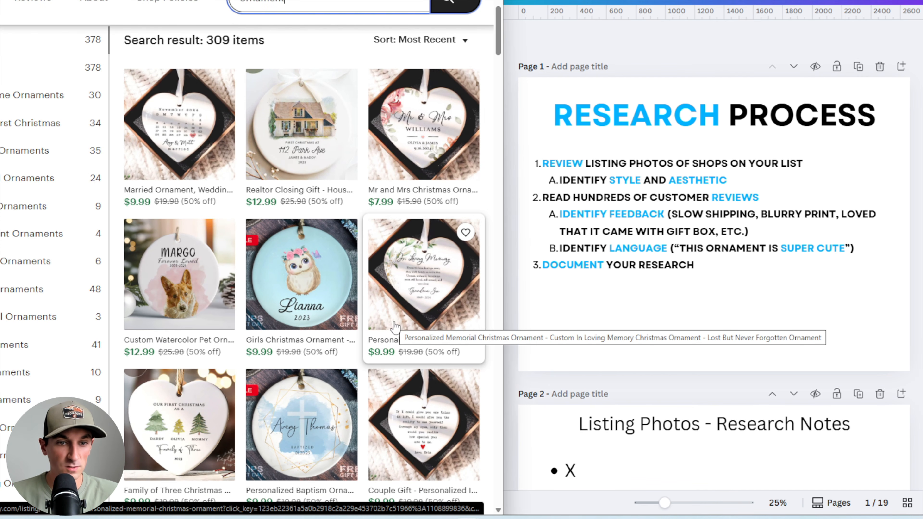
{"action": "scroll", "coordinate": [396, 327], "scroll_direction": "down", "scroll_amount": 2}
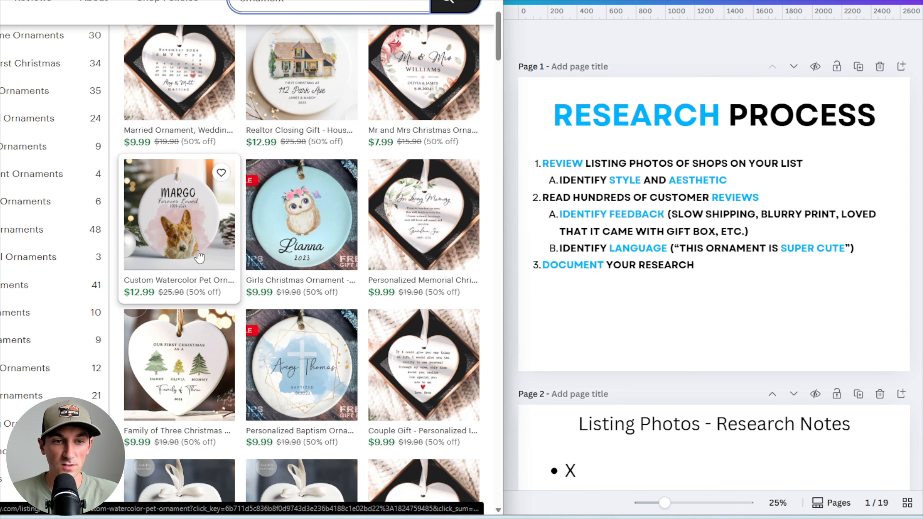
{"action": "scroll", "coordinate": [197, 203], "scroll_direction": "down", "scroll_amount": 2}
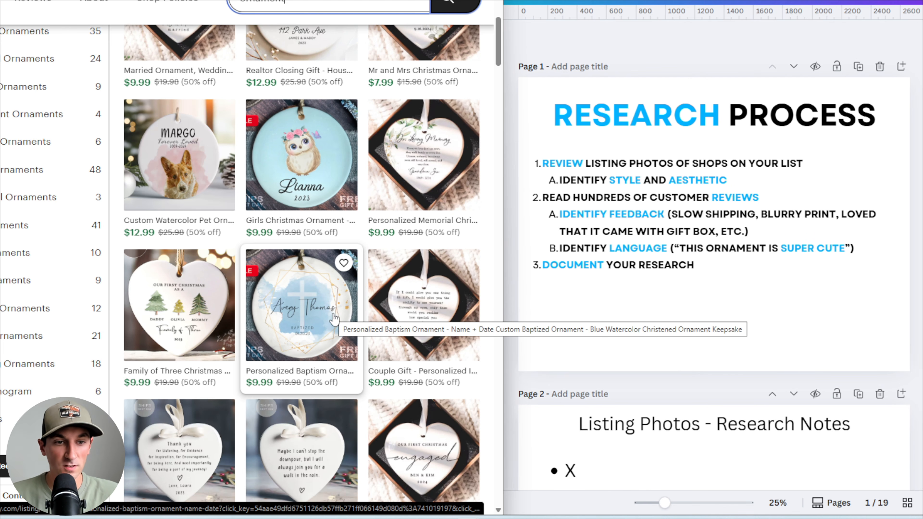
{"action": "scroll", "coordinate": [334, 319], "scroll_direction": "down", "scroll_amount": 10}
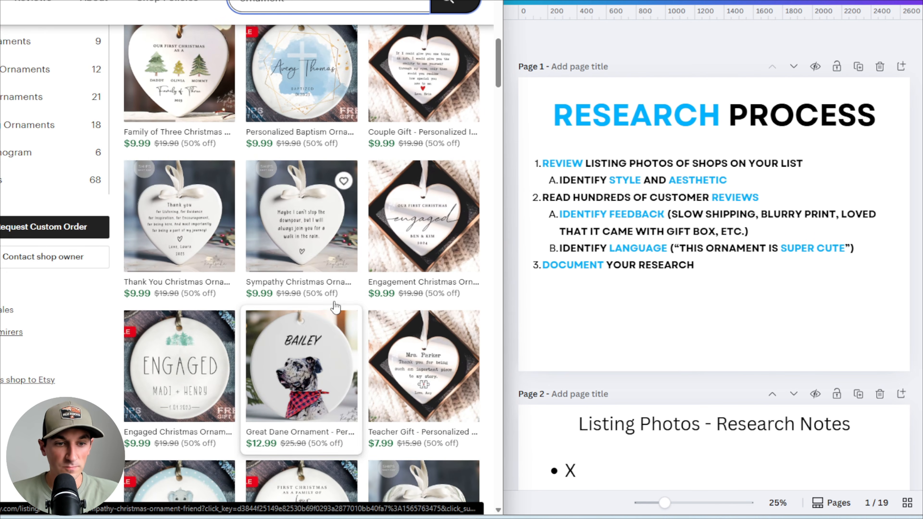
{"action": "scroll", "coordinate": [336, 298], "scroll_direction": "down", "scroll_amount": 2}
{"action": "scroll", "coordinate": [250, 166], "scroll_direction": "up", "scroll_amount": 15}
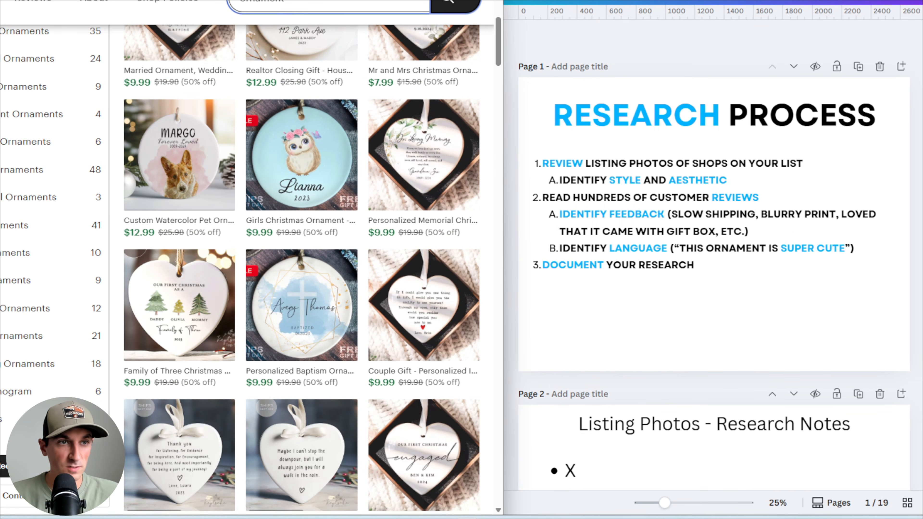
Browse the ModernXmas shop's item grid to compare its ornament listing photos
{"action": "scroll", "coordinate": [250, 166], "scroll_direction": "down", "scroll_amount": 8}
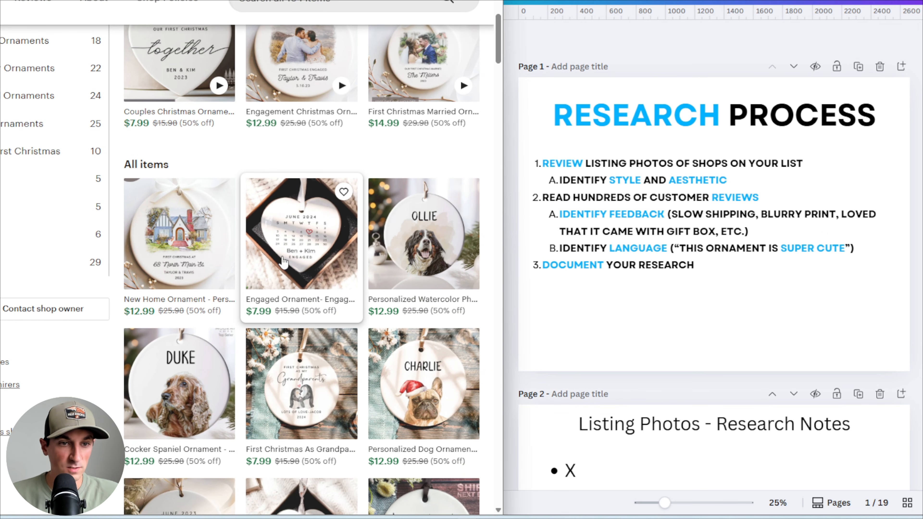
{"action": "scroll", "coordinate": [276, 160], "scroll_direction": "down", "scroll_amount": 2}
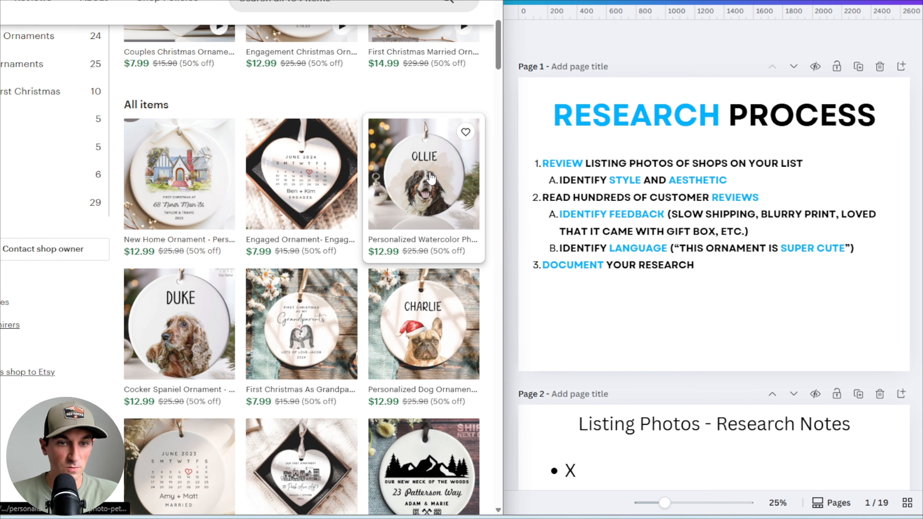
{"action": "scroll", "coordinate": [425, 178], "scroll_direction": "down", "scroll_amount": 2}
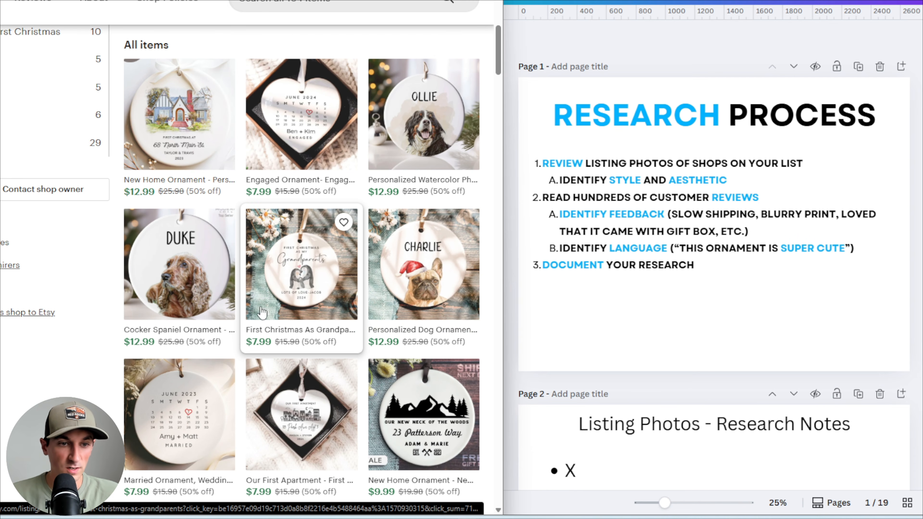
{"action": "scroll", "coordinate": [265, 295], "scroll_direction": "down", "scroll_amount": 5}
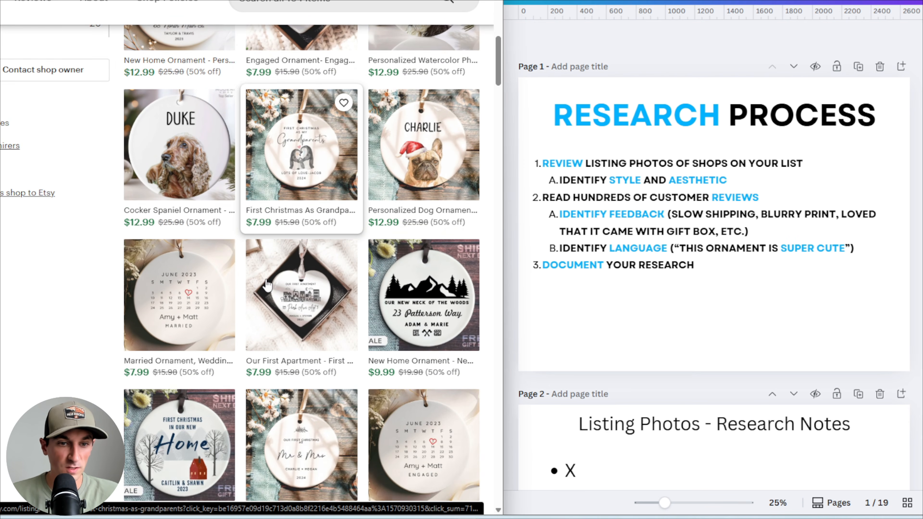
{"action": "scroll", "coordinate": [268, 285], "scroll_direction": "down", "scroll_amount": 8}
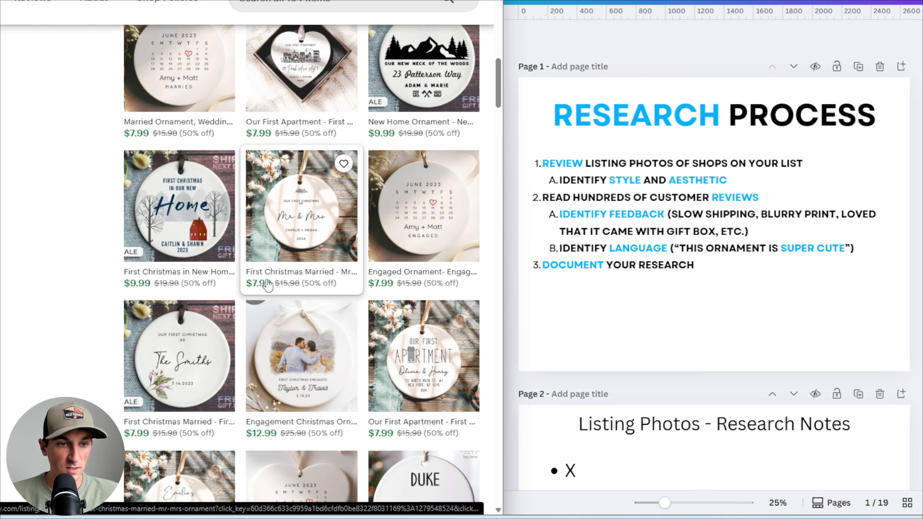
{"action": "scroll", "coordinate": [268, 286], "scroll_direction": "up", "scroll_amount": 10}
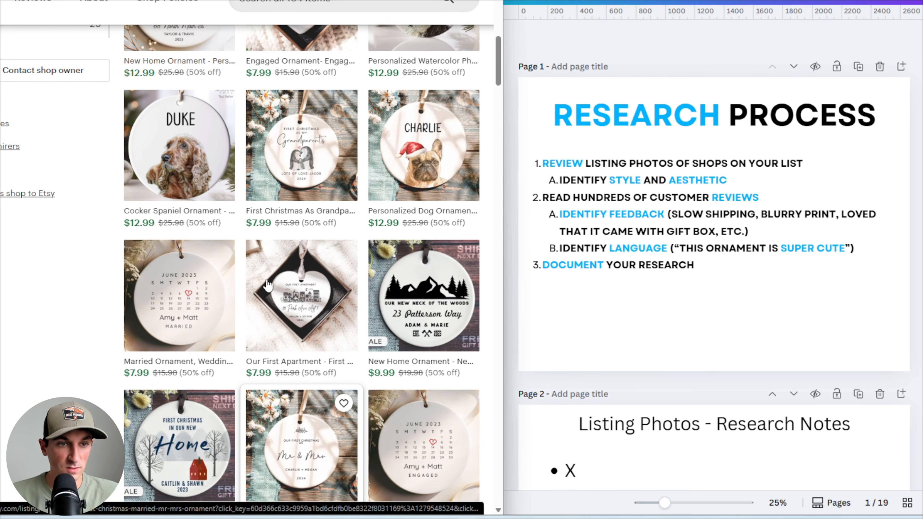
{"action": "scroll", "coordinate": [268, 285], "scroll_direction": "up", "scroll_amount": 3}
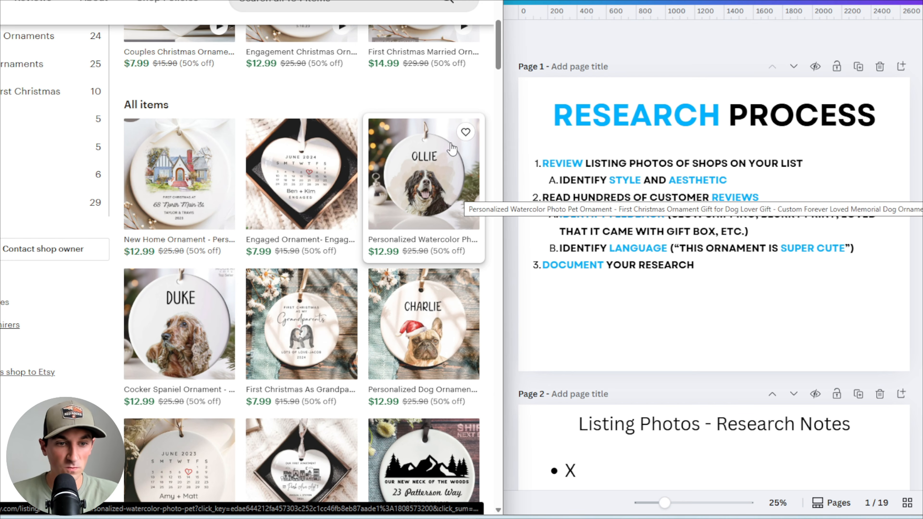
{"action": "scroll", "coordinate": [436, 153], "scroll_direction": "up", "scroll_amount": 2}
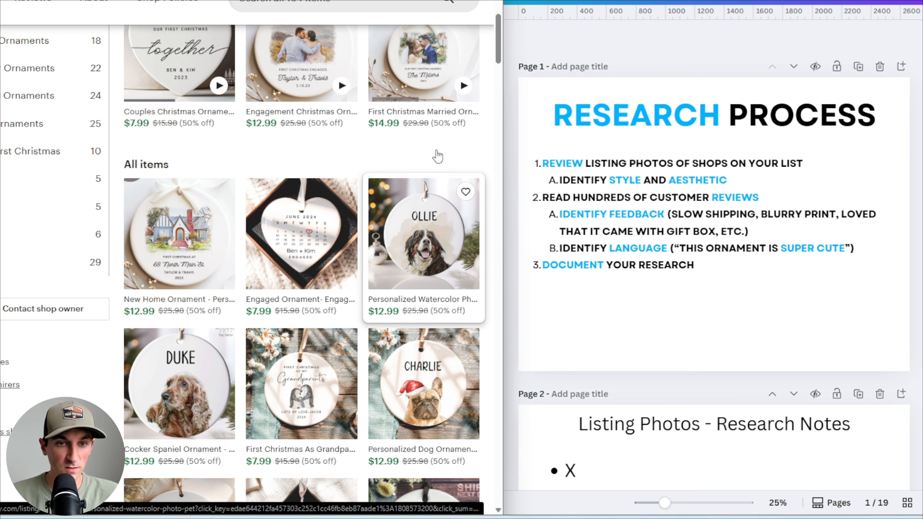
{"action": "scroll", "coordinate": [435, 155], "scroll_direction": "down", "scroll_amount": 8}
{"action": "scroll", "coordinate": [434, 156], "scroll_direction": "down", "scroll_amount": 12}
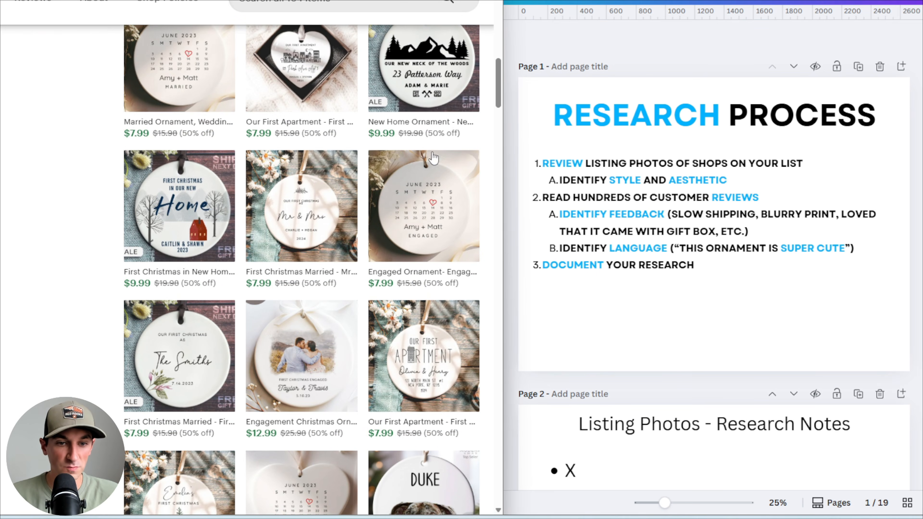
{"action": "scroll", "coordinate": [434, 156], "scroll_direction": "up", "scroll_amount": 3}
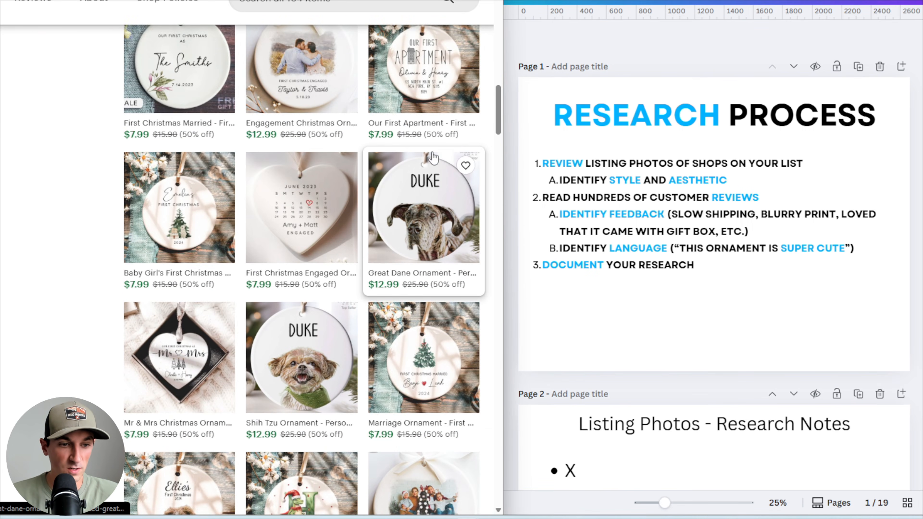
{"action": "scroll", "coordinate": [434, 157], "scroll_direction": "down", "scroll_amount": 6}
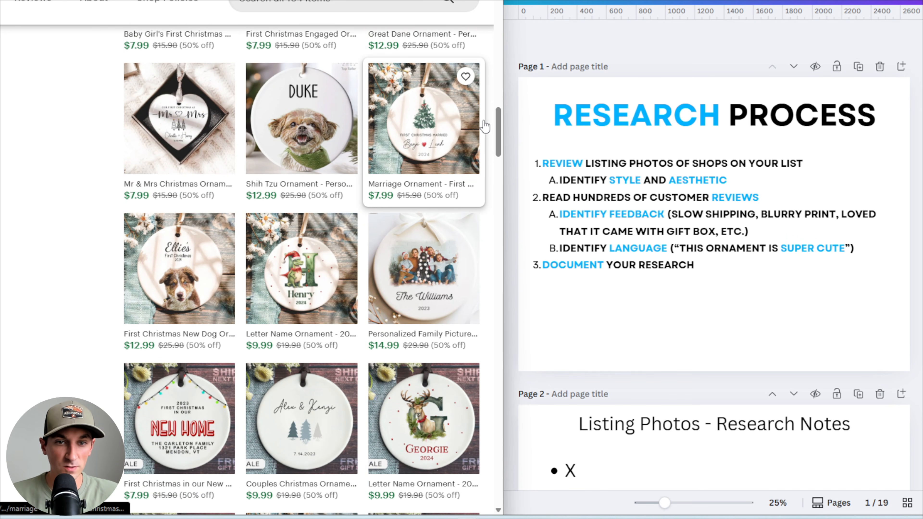
{"action": "scroll", "coordinate": [365, 191], "scroll_direction": "up", "scroll_amount": 1}
{"action": "scroll", "coordinate": [364, 190], "scroll_direction": "up", "scroll_amount": 4}
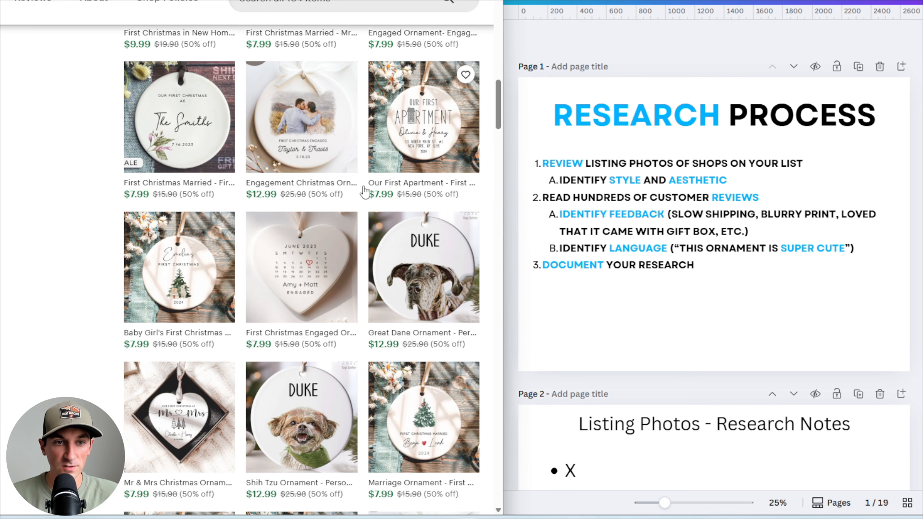
{"action": "scroll", "coordinate": [365, 191], "scroll_direction": "up", "scroll_amount": 3}
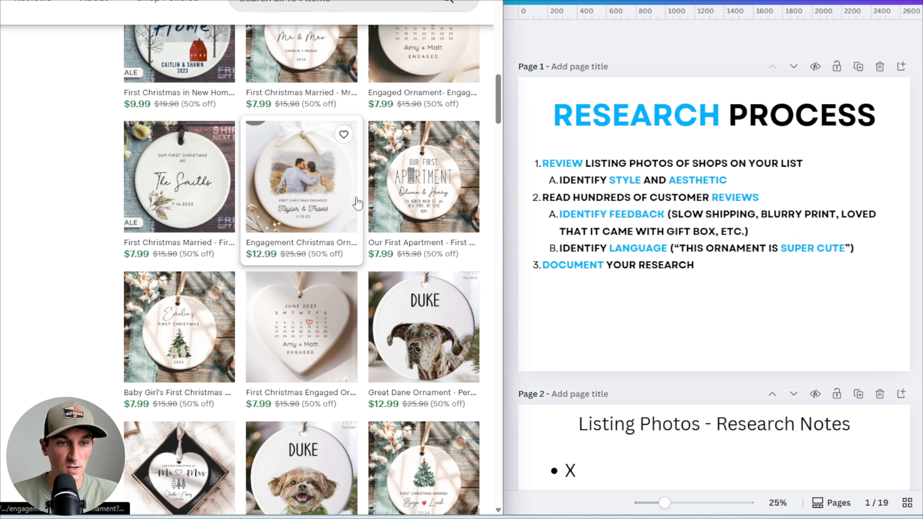
{"action": "scroll", "coordinate": [357, 205], "scroll_direction": "up", "scroll_amount": 4}
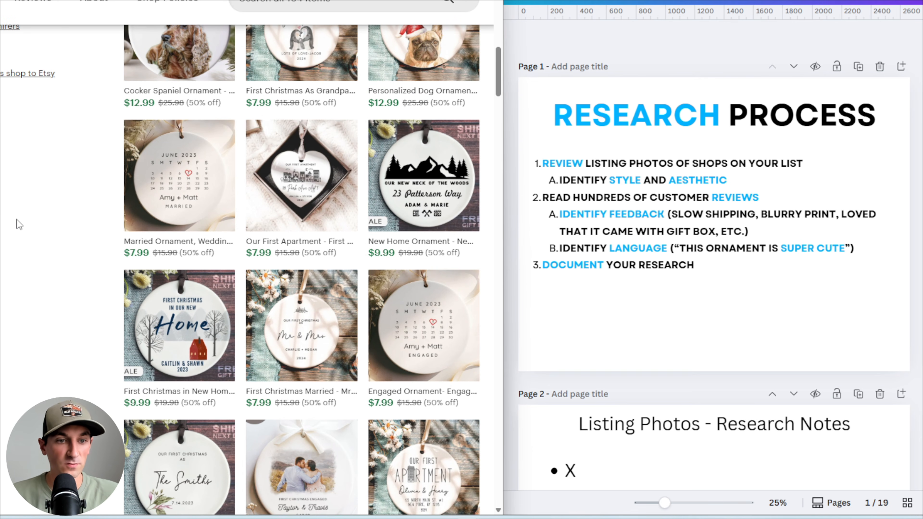
{"action": "scroll", "coordinate": [19, 219], "scroll_direction": "up", "scroll_amount": 4}
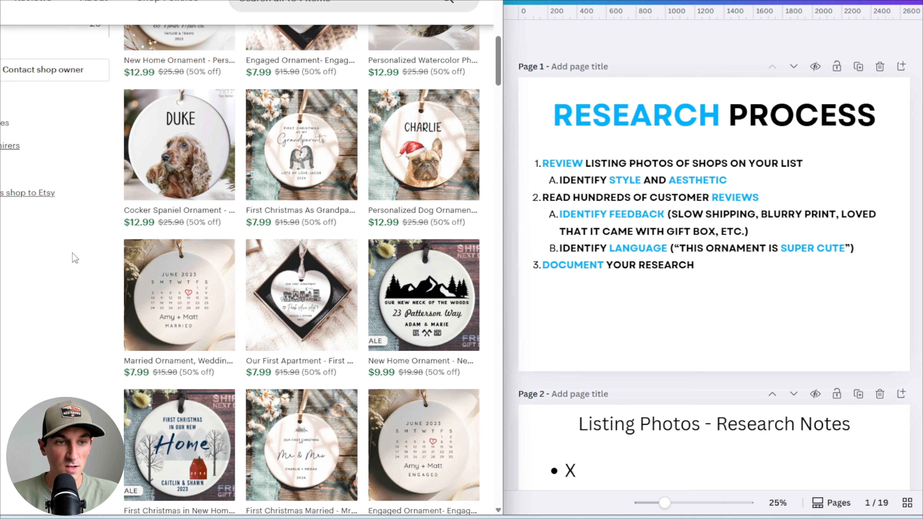
{"action": "scroll", "coordinate": [72, 253], "scroll_direction": "up", "scroll_amount": 3}
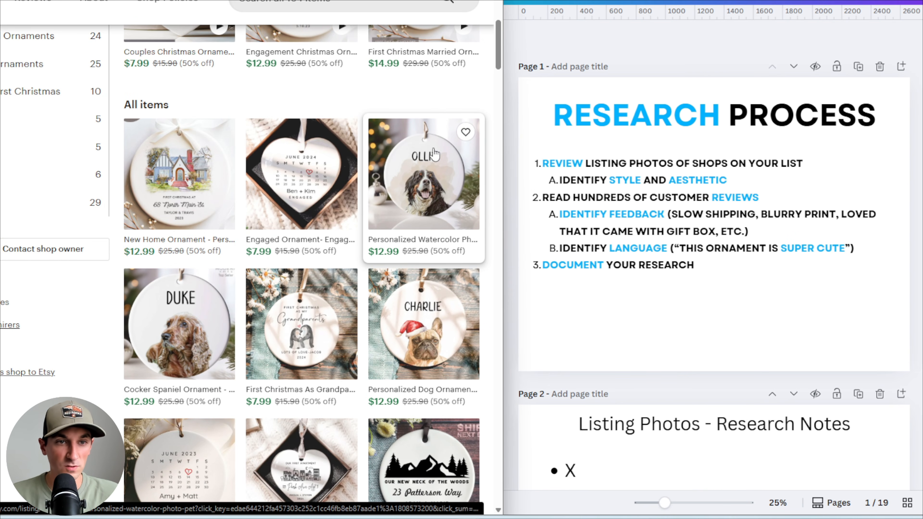
Browse the HoneyOrnaments shop's item grid to examine its ornament listing photos' style and aesthetic
{"action": "key", "text": "ctrl+Tab"}
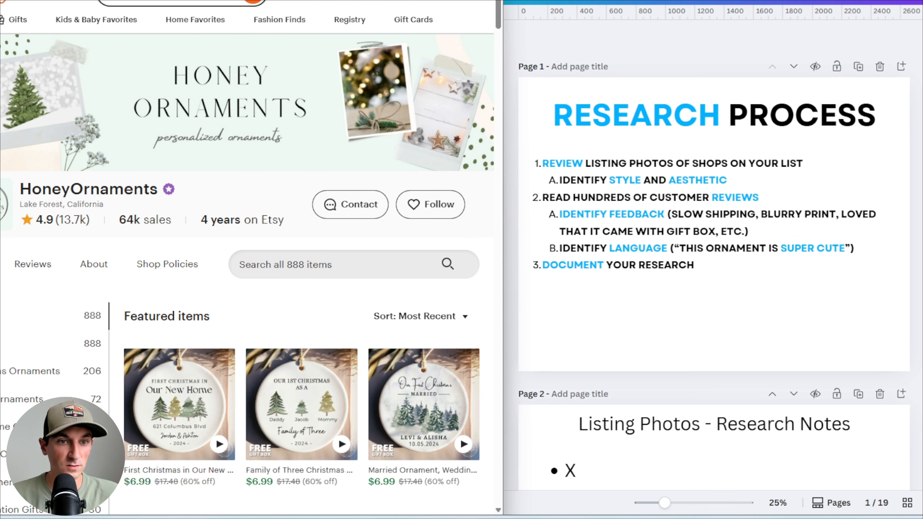
{"action": "scroll", "coordinate": [255, 150], "scroll_direction": "down", "scroll_amount": 9}
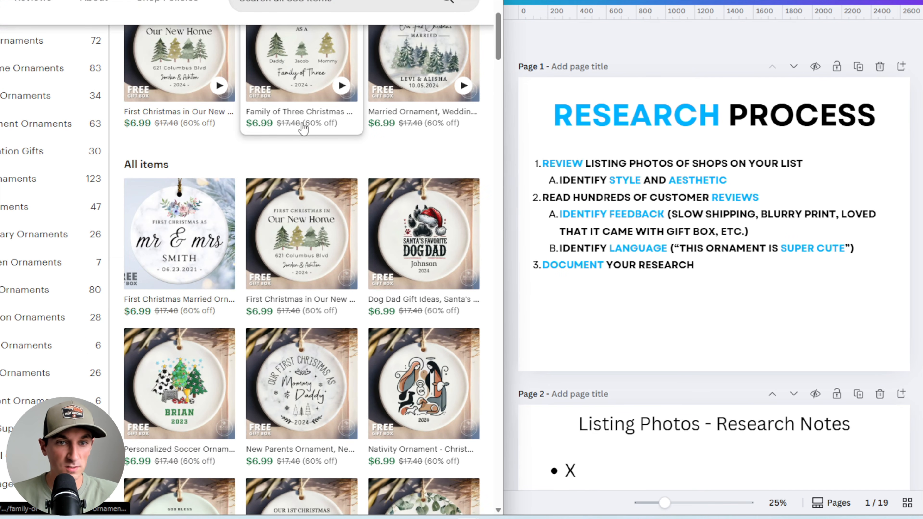
{"action": "scroll", "coordinate": [299, 120], "scroll_direction": "up", "scroll_amount": 3}
{"action": "scroll", "coordinate": [413, 154], "scroll_direction": "down", "scroll_amount": 5}
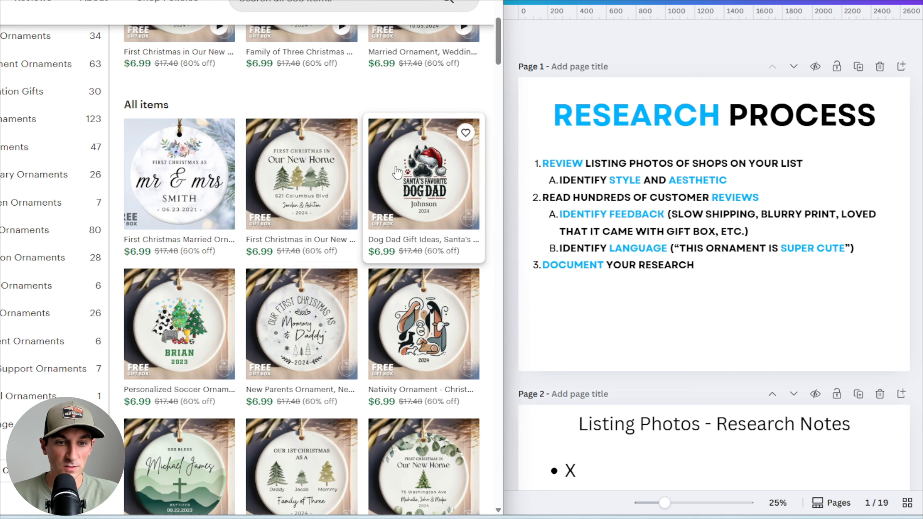
{"action": "scroll", "coordinate": [397, 171], "scroll_direction": "down", "scroll_amount": 2}
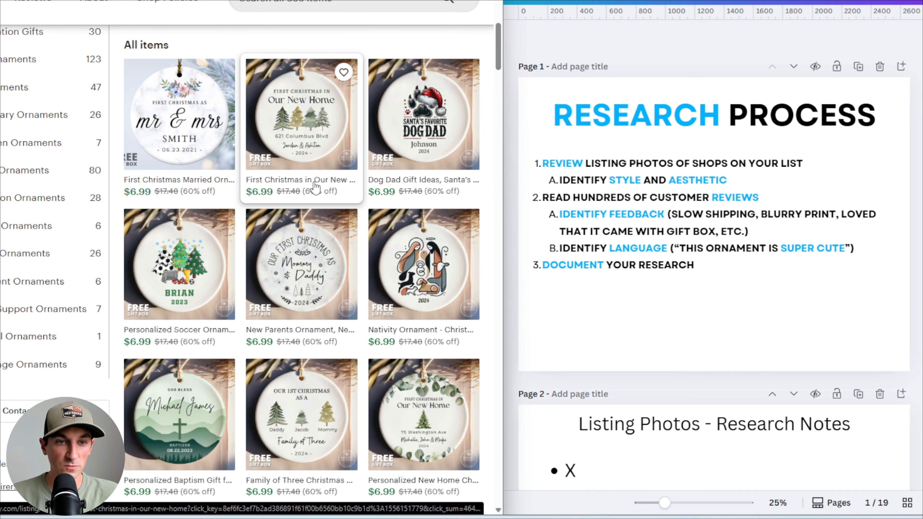
{"action": "scroll", "coordinate": [317, 195], "scroll_direction": "up", "scroll_amount": 2}
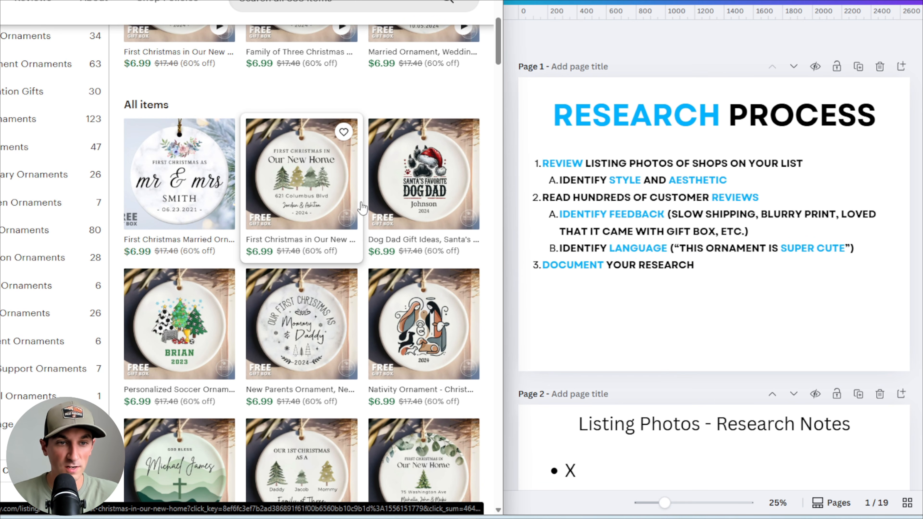
{"action": "scroll", "coordinate": [325, 210], "scroll_direction": "down", "scroll_amount": 2}
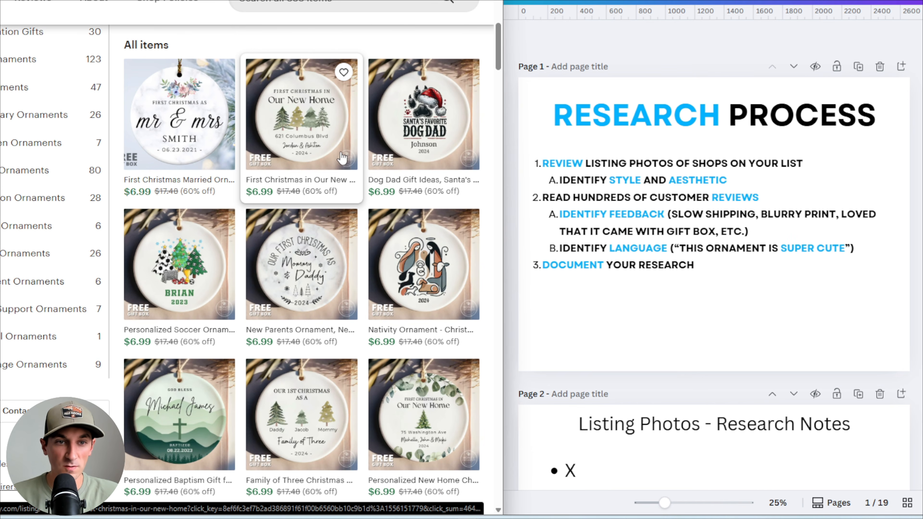
{"action": "scroll", "coordinate": [324, 145], "scroll_direction": "up", "scroll_amount": 2}
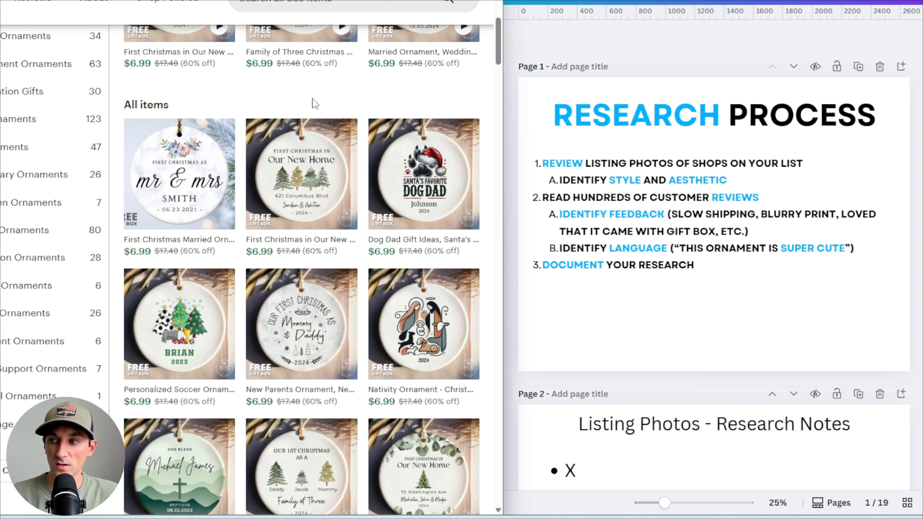
{"action": "scroll", "coordinate": [327, 138], "scroll_direction": "down", "scroll_amount": 10}
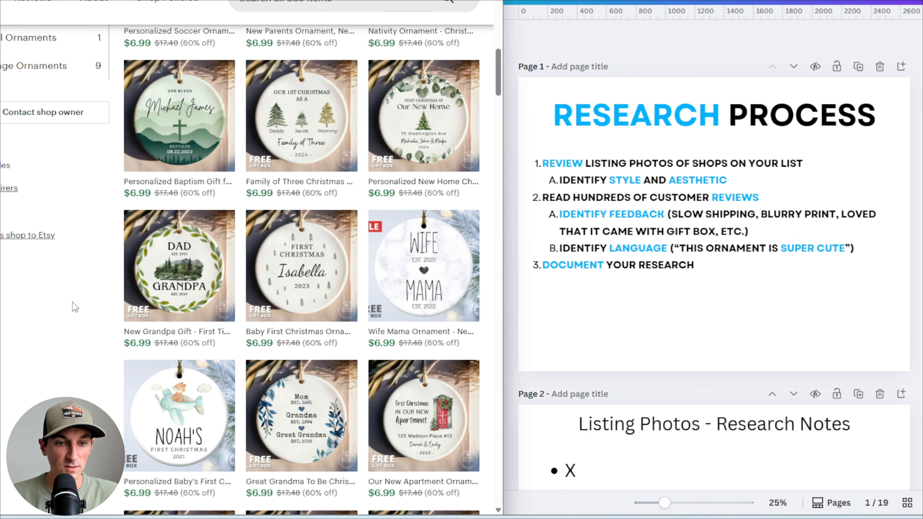
{"action": "scroll", "coordinate": [75, 307], "scroll_direction": "down", "scroll_amount": 2}
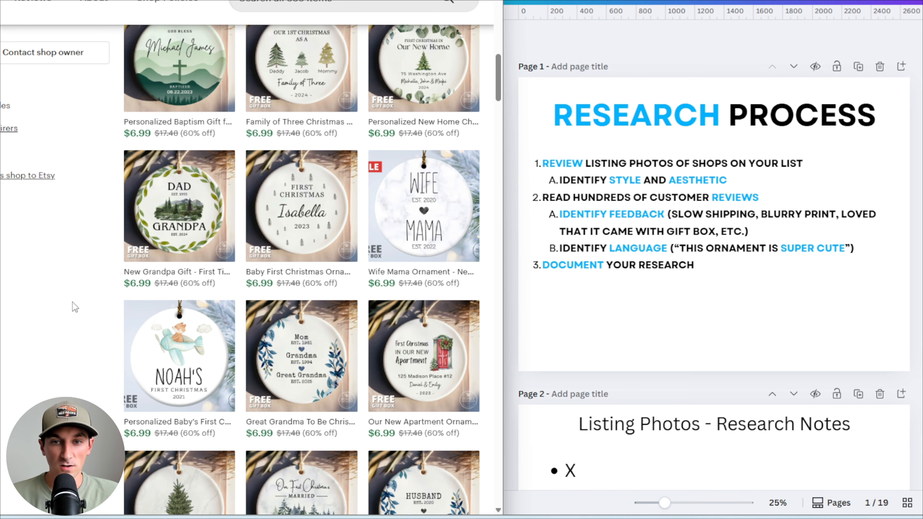
{"action": "scroll", "coordinate": [75, 307], "scroll_direction": "up", "scroll_amount": 2}
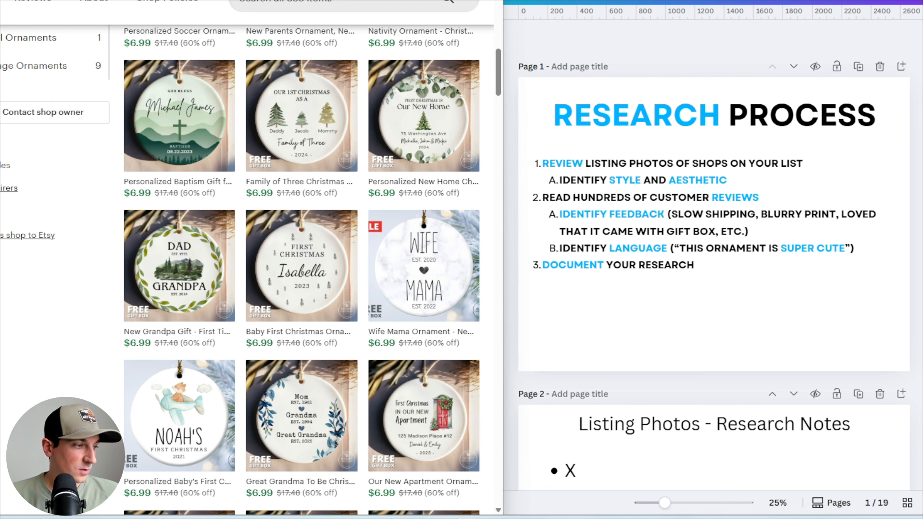
Replace the placeholder bullet on the Listing Photos research notes page with 'All lacking Christmas feel/theme - huge opportunity'
{"action": "scroll", "coordinate": [737, 277], "scroll_direction": "down", "scroll_amount": 3}
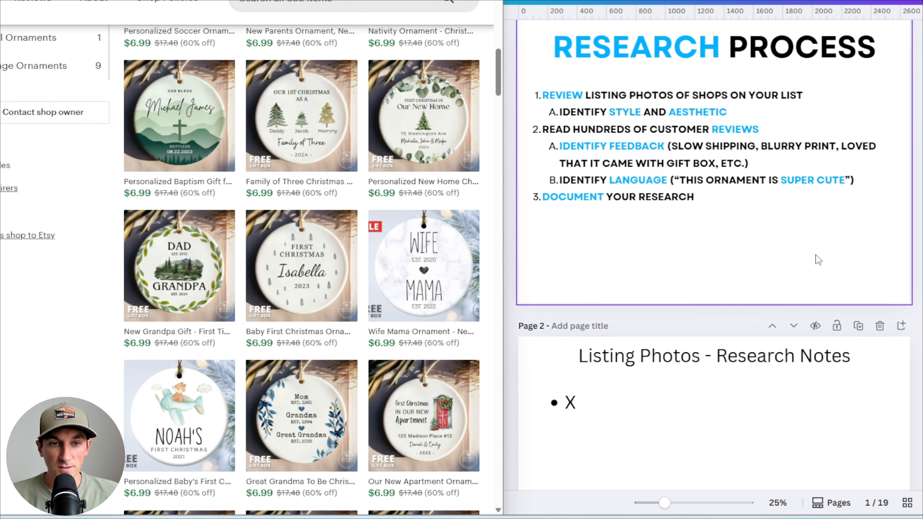
{"action": "double_click", "coordinate": [598, 354]}
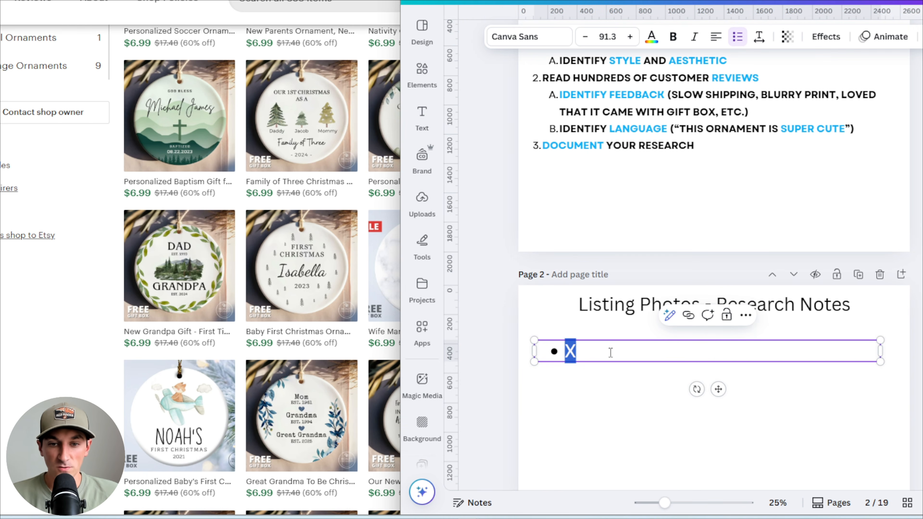
{"action": "type", "text": "All lacking Christmas"}
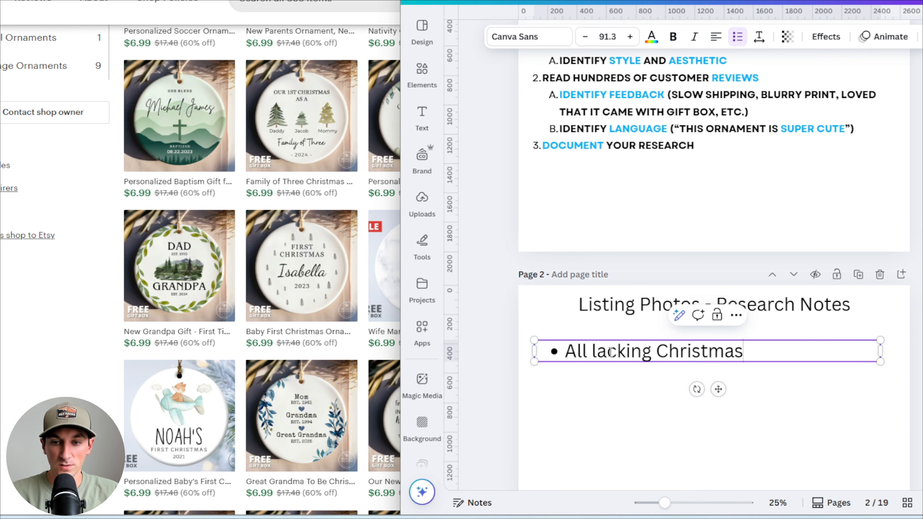
{"action": "type", "text": " feel/the"}
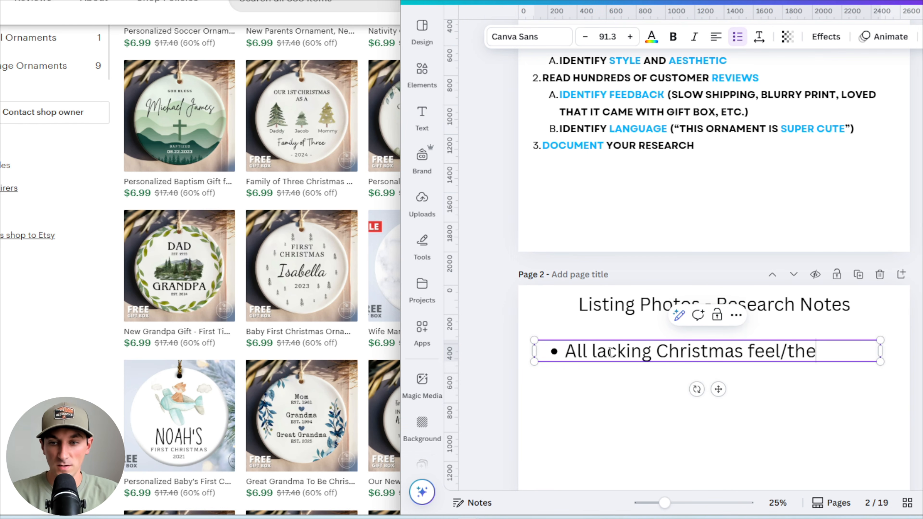
{"action": "type", "text": "me - huge opportunity"}
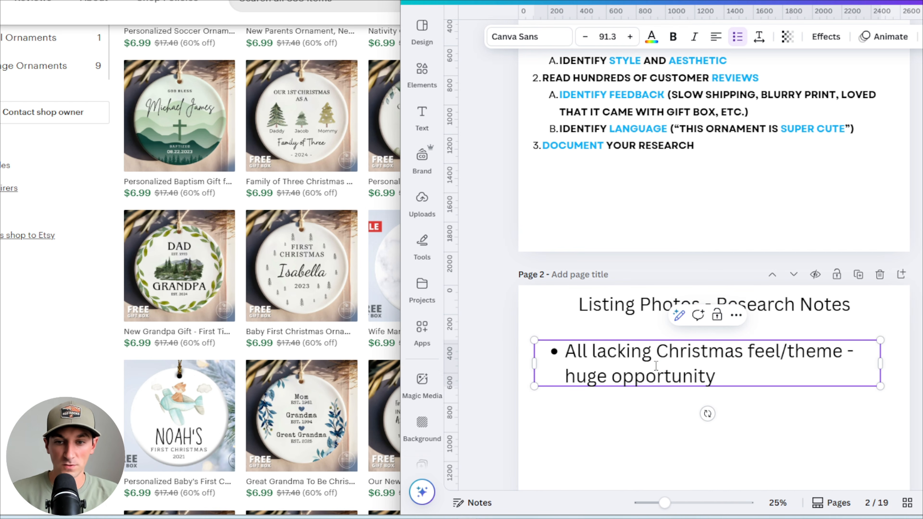
{"action": "left_click", "coordinate": [666, 405]}
{"action": "scroll", "coordinate": [669, 400], "scroll_direction": "down", "scroll_amount": 3}
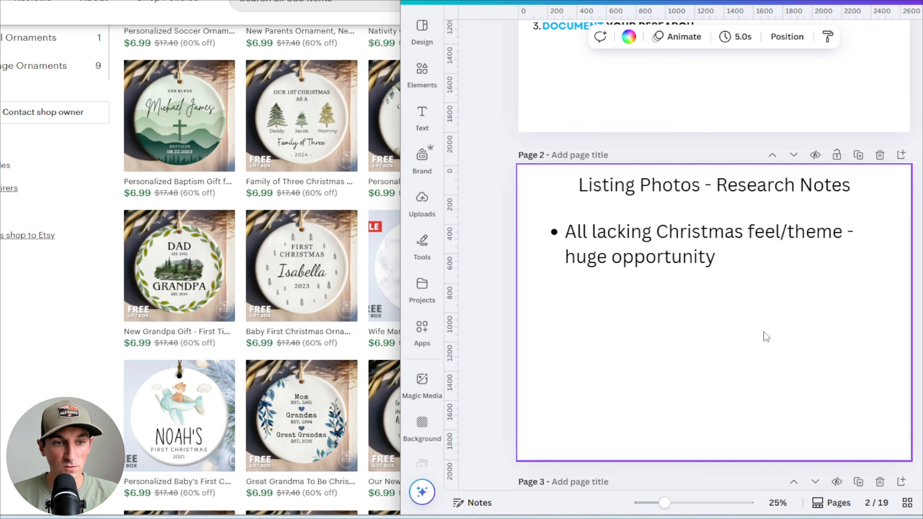
Switch to the Keptsake Family of Four ornament listing and flip through its photos
{"action": "left_click", "coordinate": [43, 371]}
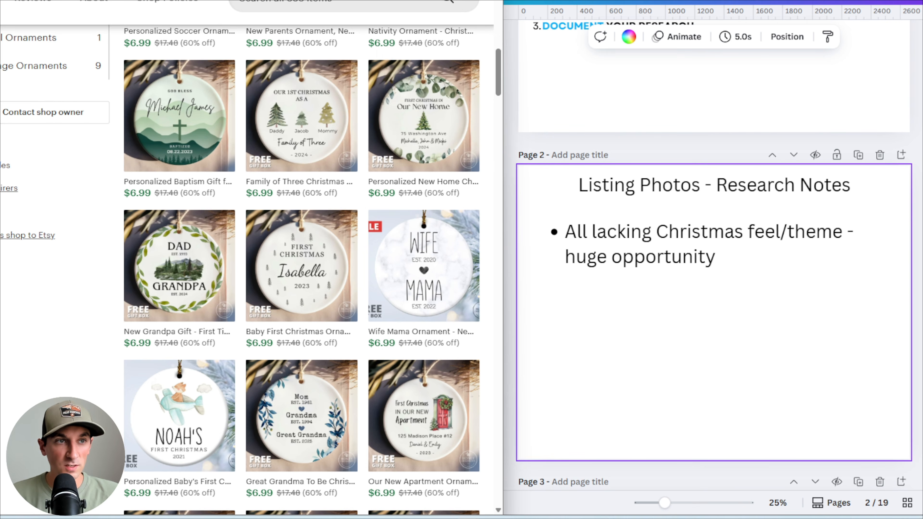
{"action": "key", "text": "ctrl+Tab"}
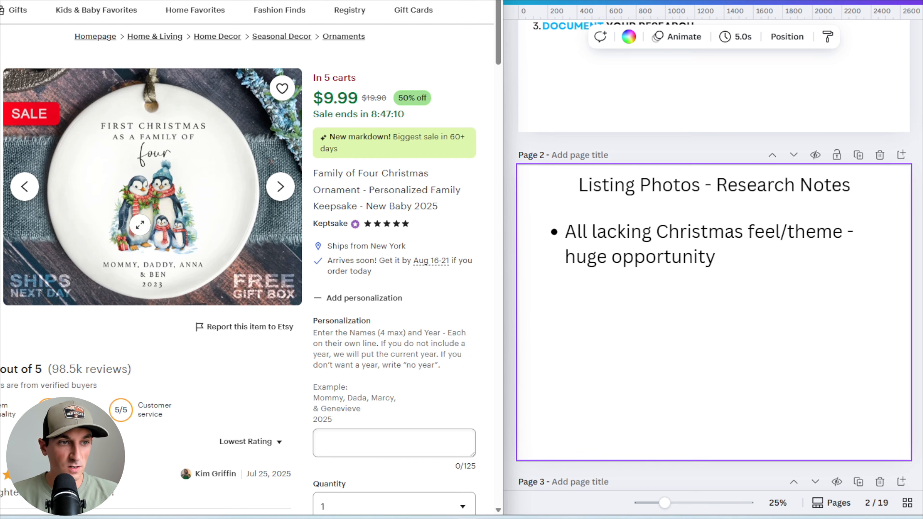
{"action": "left_click", "coordinate": [281, 187]}
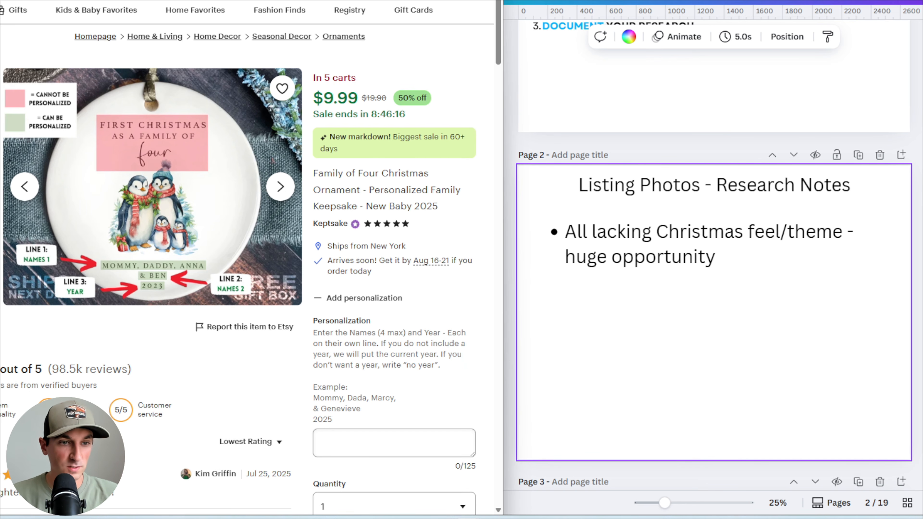
{"action": "key", "text": "Right"}
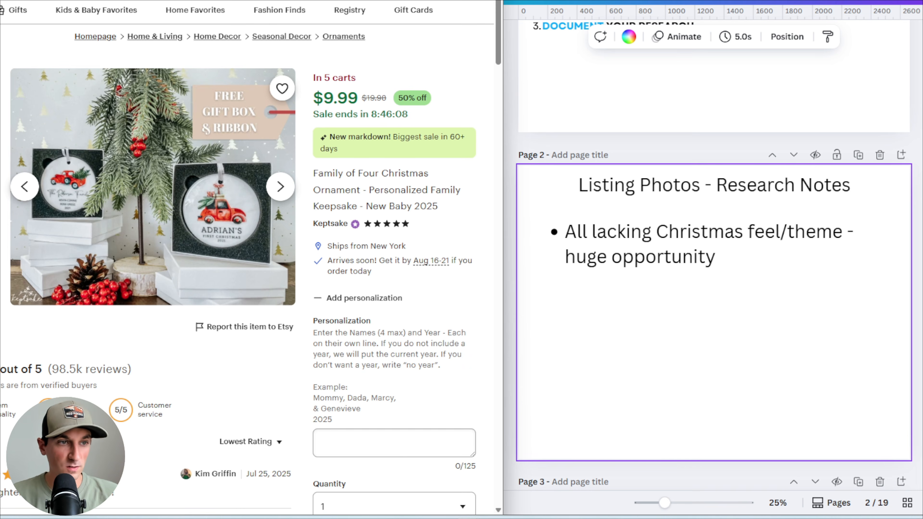
{"action": "left_click", "coordinate": [2, 93]}
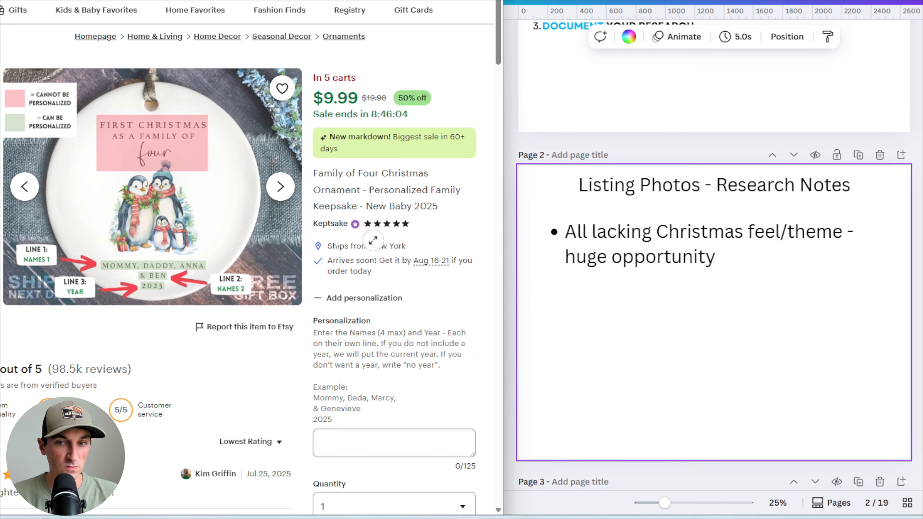
Add a second note bullet reading 'Emphasis on free gift box' below the first one
{"action": "left_click", "coordinate": [739, 256]}
{"action": "left_click", "coordinate": [739, 256]}
{"action": "key", "text": "Return"}
{"action": "type", "text": "Emphasis"}
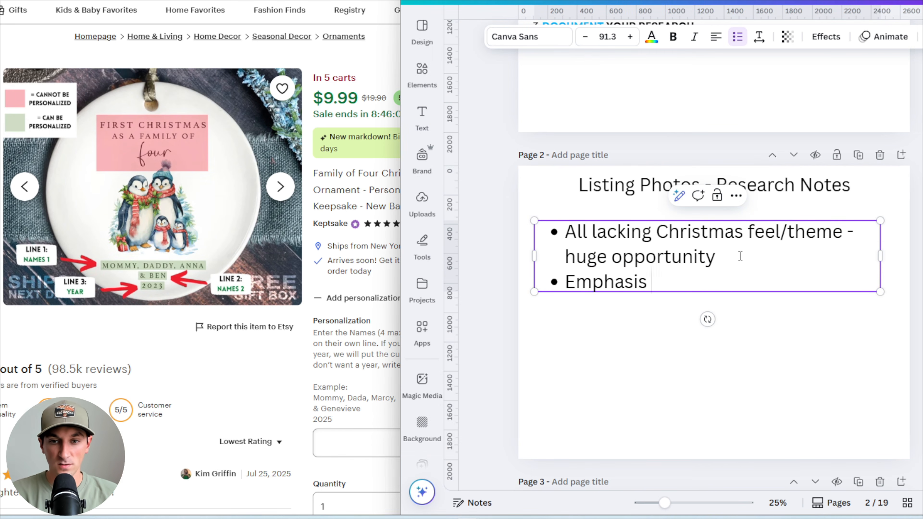
{"action": "type", "text": " on free"}
{"action": "type", "text": "box"}
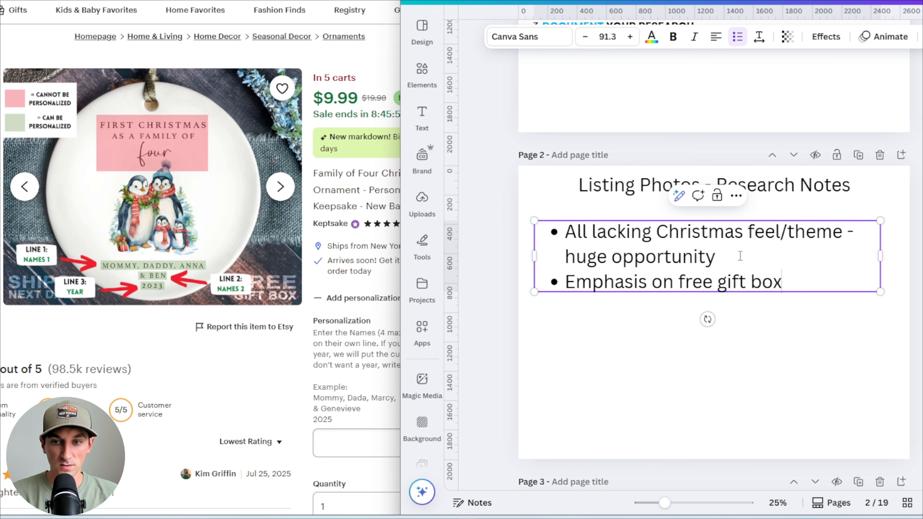
{"action": "left_click", "coordinate": [607, 397]}
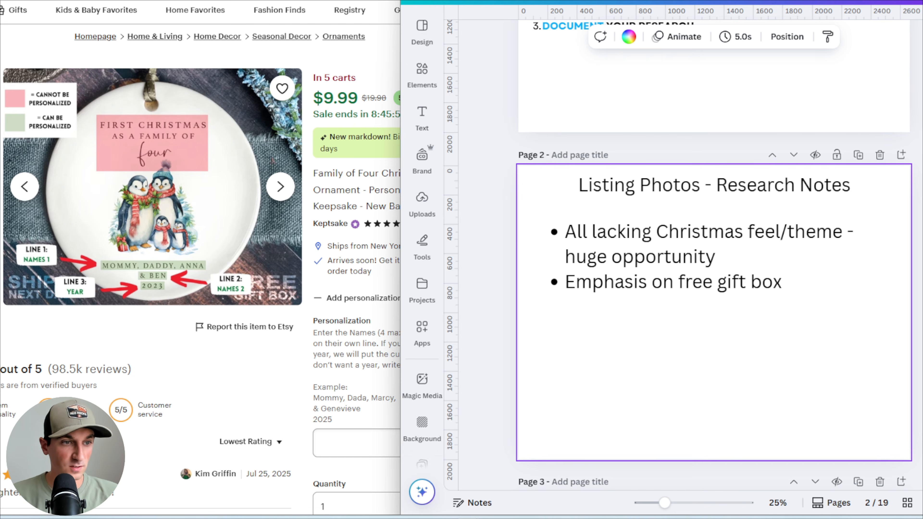
Examine the Keptsake listing's remaining photos one by one, moving back and forth through the gallery
{"action": "left_click", "coordinate": [1, 204]}
{"action": "left_click", "coordinate": [3, 242]}
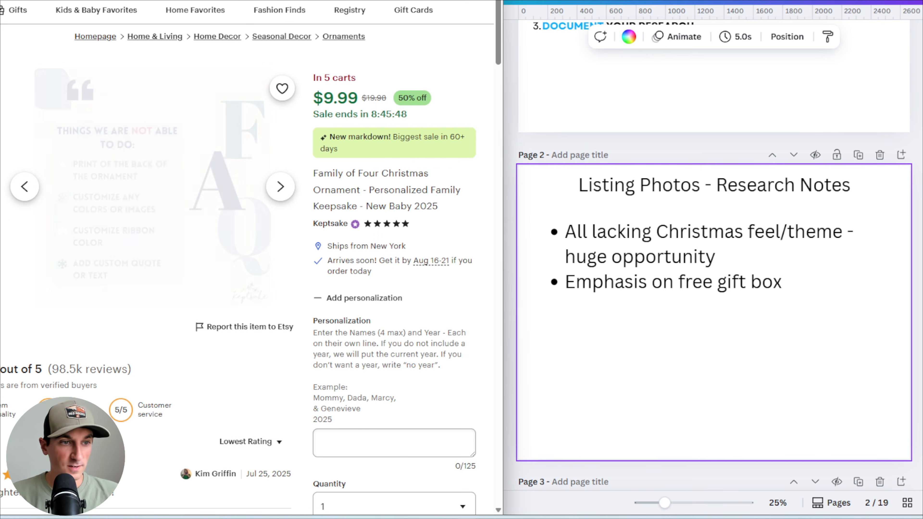
{"action": "scroll", "coordinate": [162, 202], "scroll_direction": "down", "scroll_amount": 3}
{"action": "scroll", "coordinate": [163, 201], "scroll_direction": "up", "scroll_amount": 3}
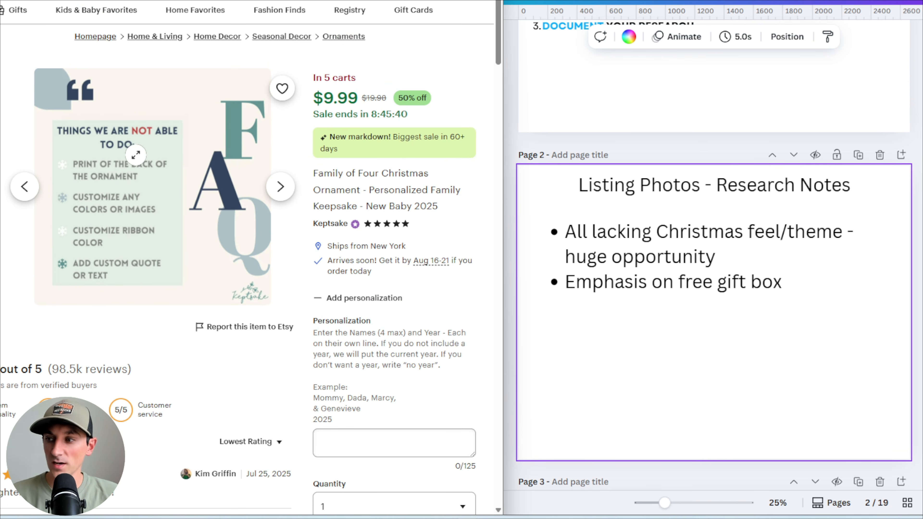
{"action": "left_click", "coordinate": [0, 233]}
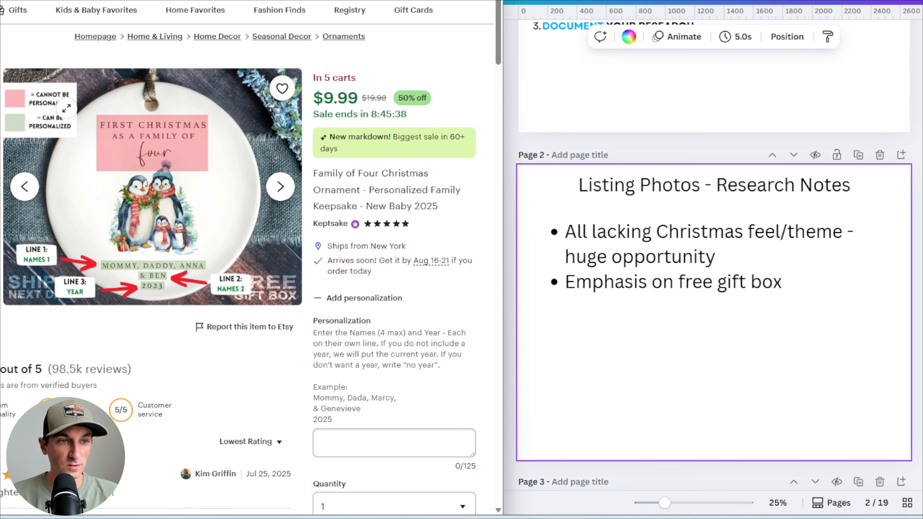
{"action": "left_click", "coordinate": [1, 267]}
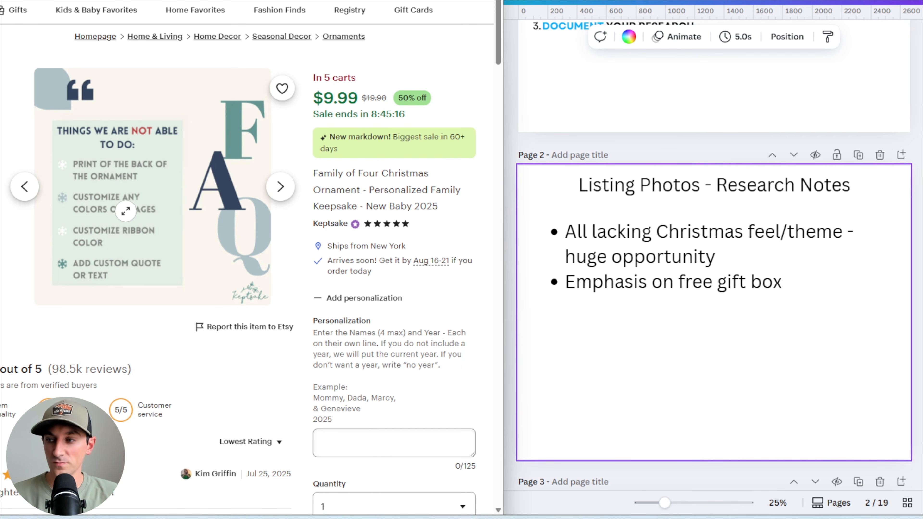
{"action": "left_click", "coordinate": [0, 181]}
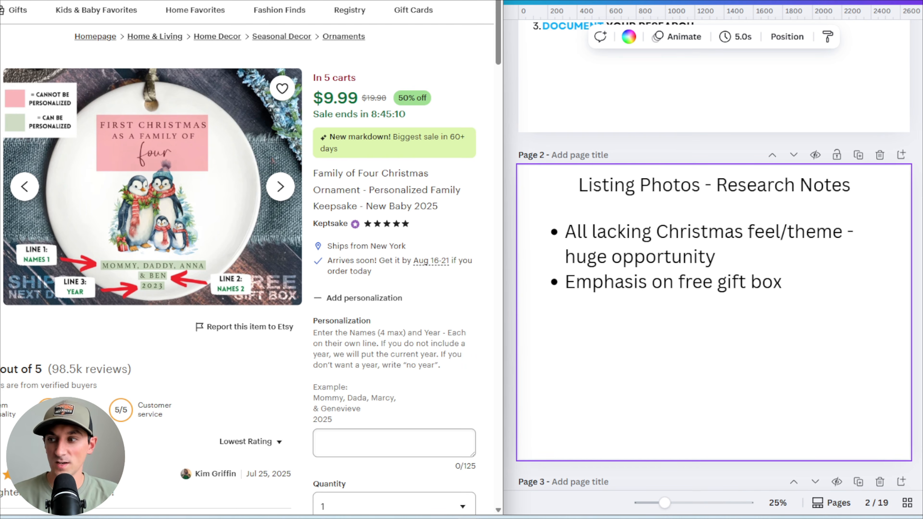
{"action": "left_click", "coordinate": [1, 211]}
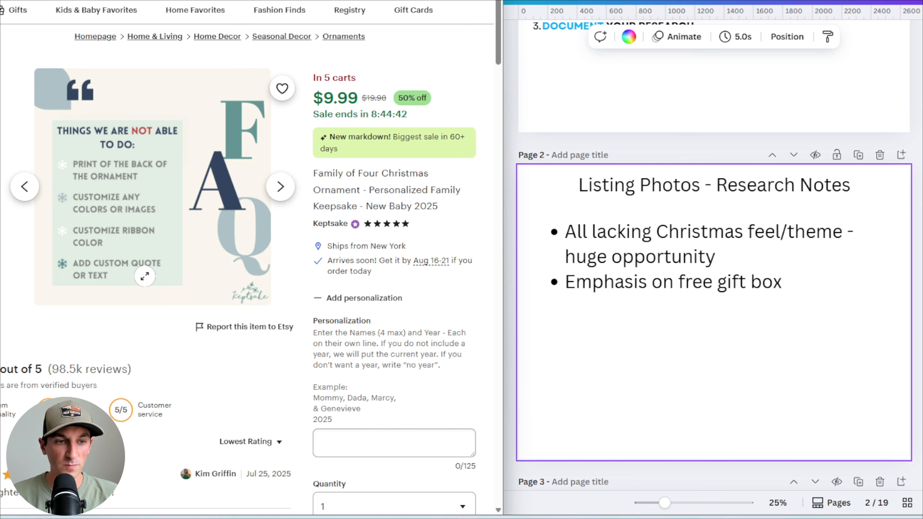
{"action": "left_click", "coordinate": [280, 187]}
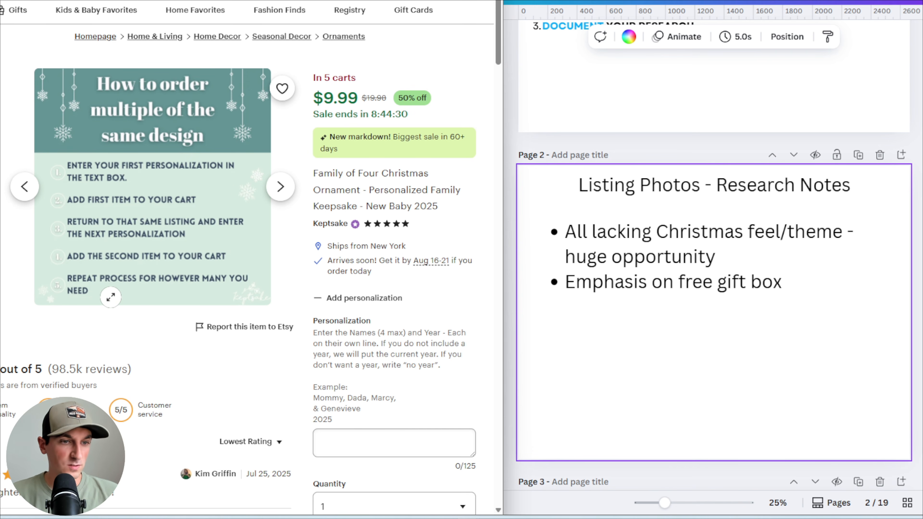
{"action": "left_click", "coordinate": [24, 186]}
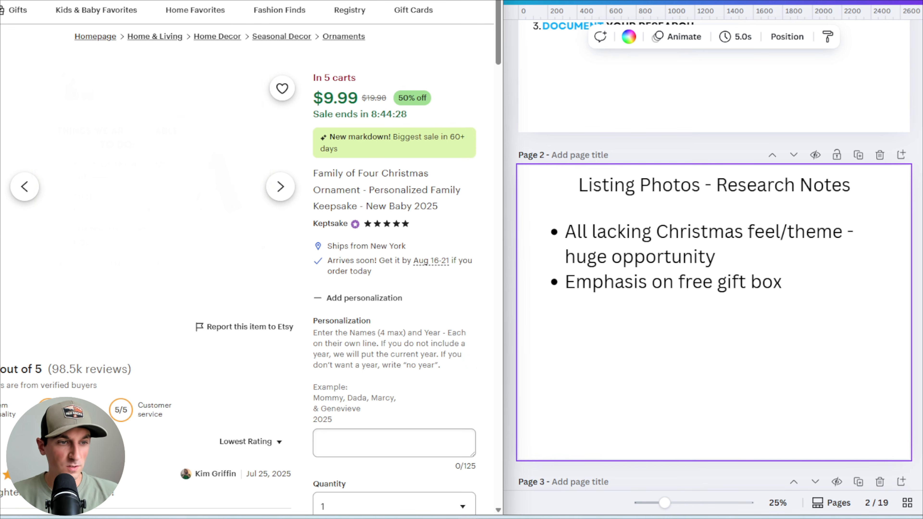
Add a third note bullet reading 'How to order multiples seems important' below the gift box note
{"action": "double_click", "coordinate": [787, 281]}
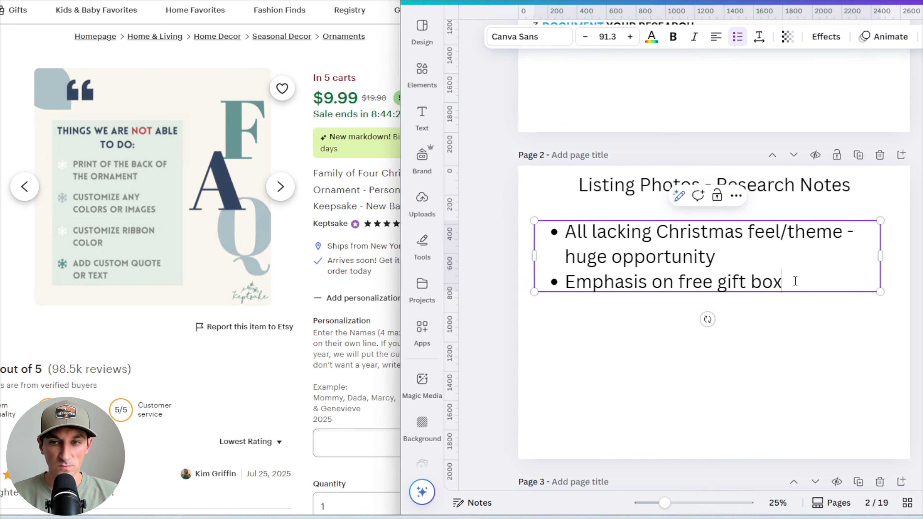
{"action": "key", "text": "Return"}
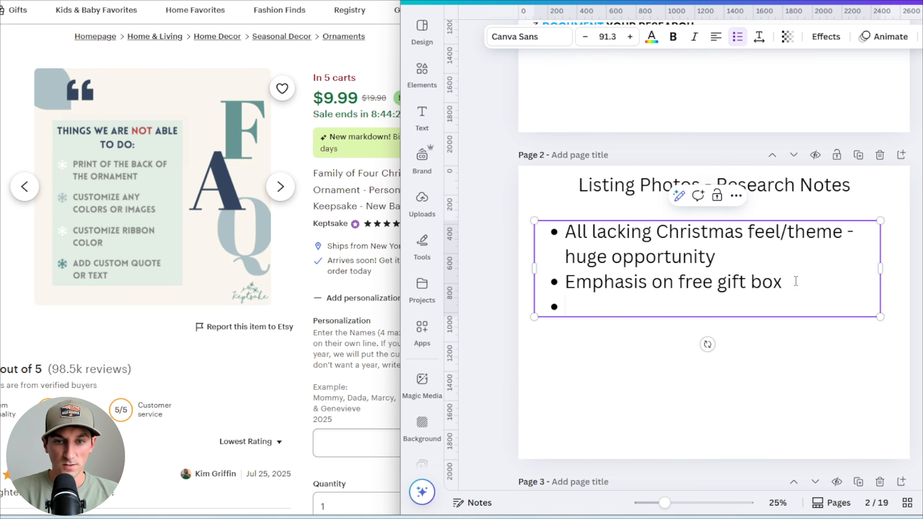
{"action": "type", "text": "How to or"}
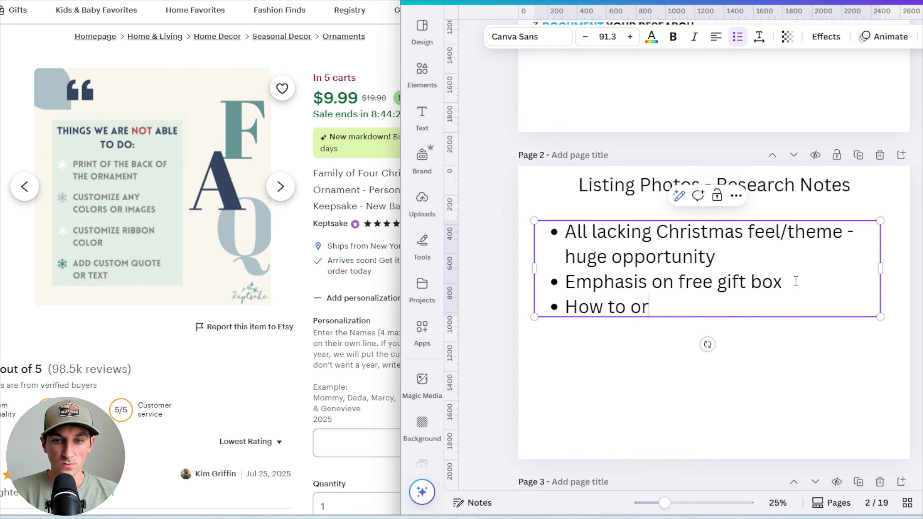
{"action": "type", "text": "der multiples see"}
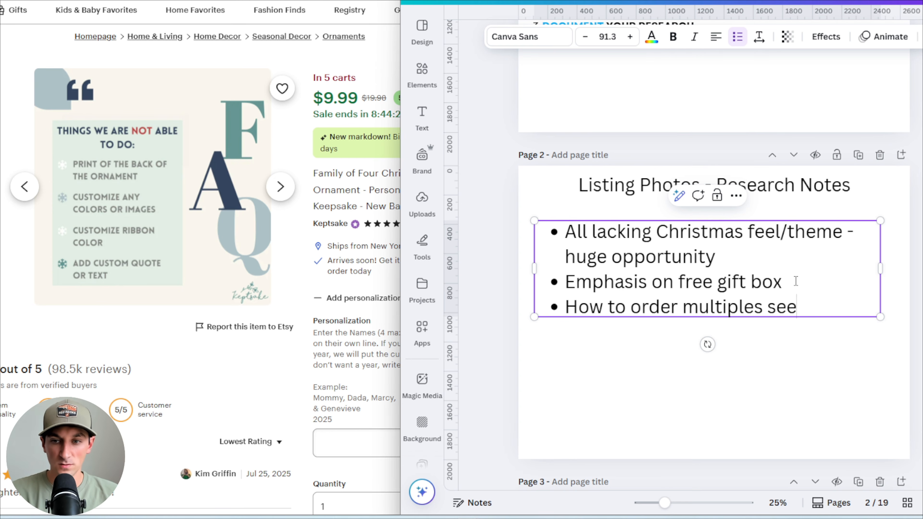
{"action": "type", "text": "ms important"}
Add a fourth bullet: 'Keptsake focusing on the negatives and things they can't do. May be opportunity for us to highlight what we can do!'
{"action": "key", "text": "Return"}
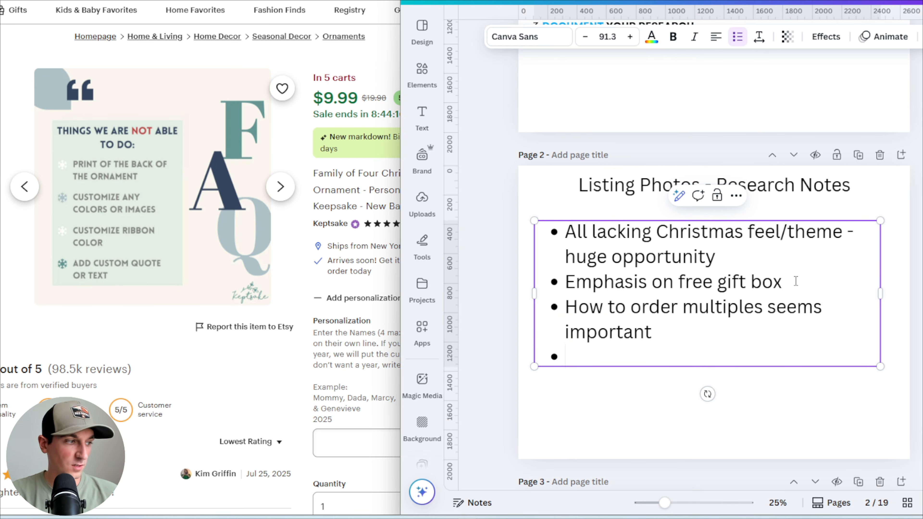
{"action": "type", "text": "Keptsake f"}
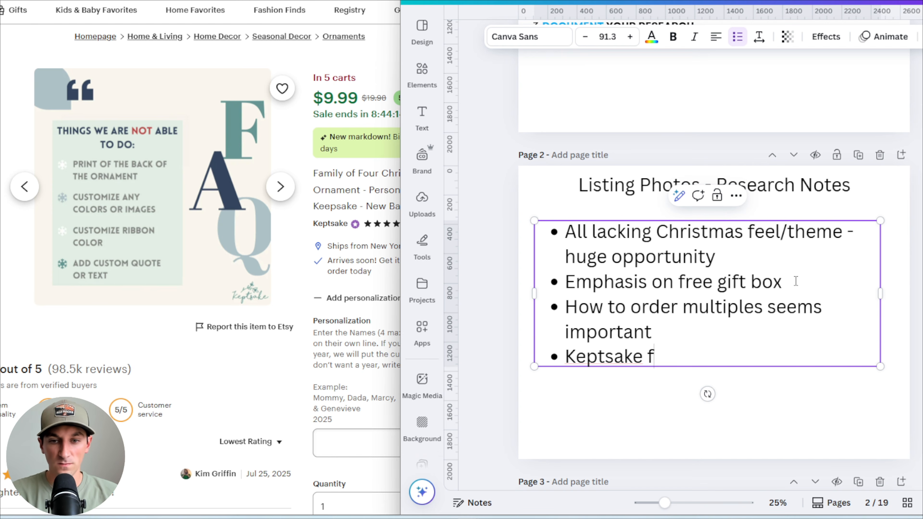
{"action": "type", "text": "ocusing on the nga"}
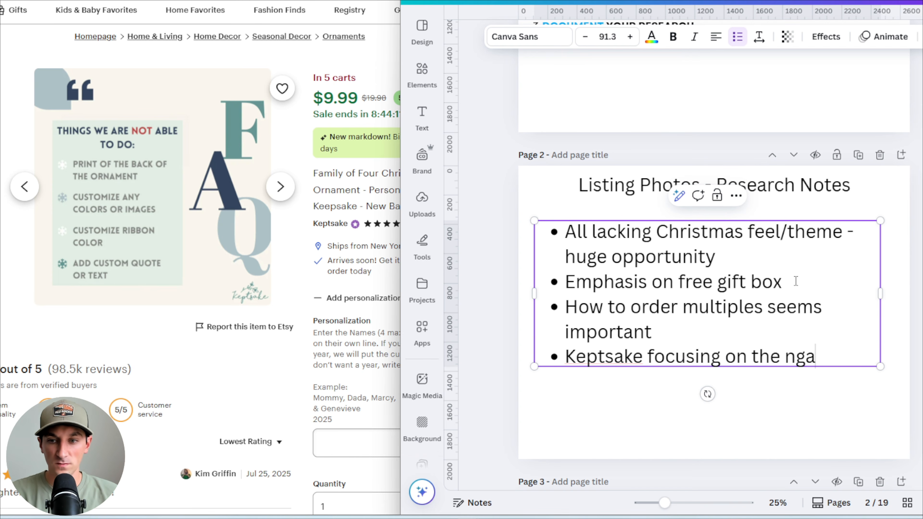
{"action": "key", "text": "BackSpace"}
{"action": "type", "text": "egative"}
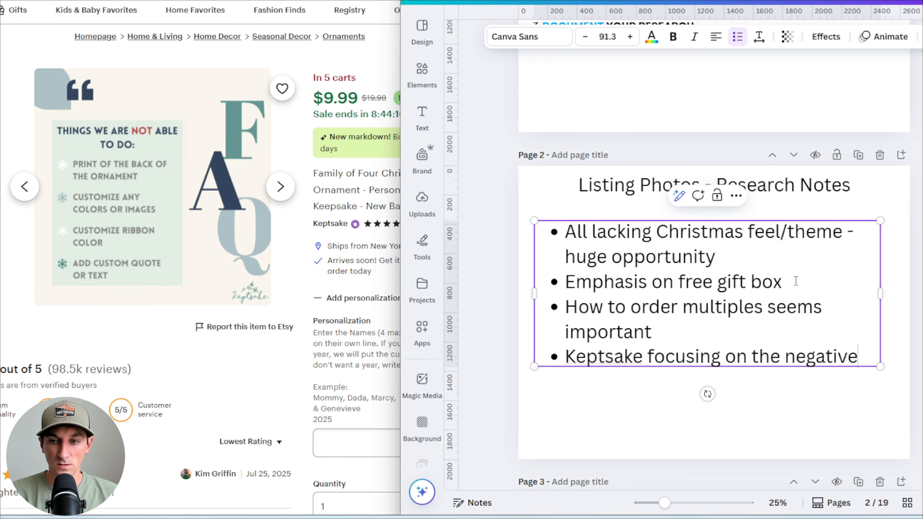
{"action": "type", "text": "s and things they"}
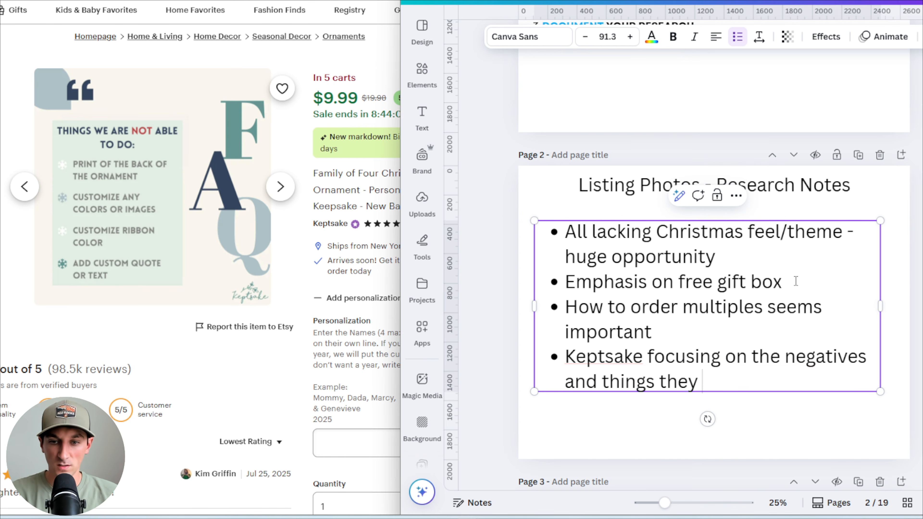
{"action": "type", "text": " can't do. Mayb"}
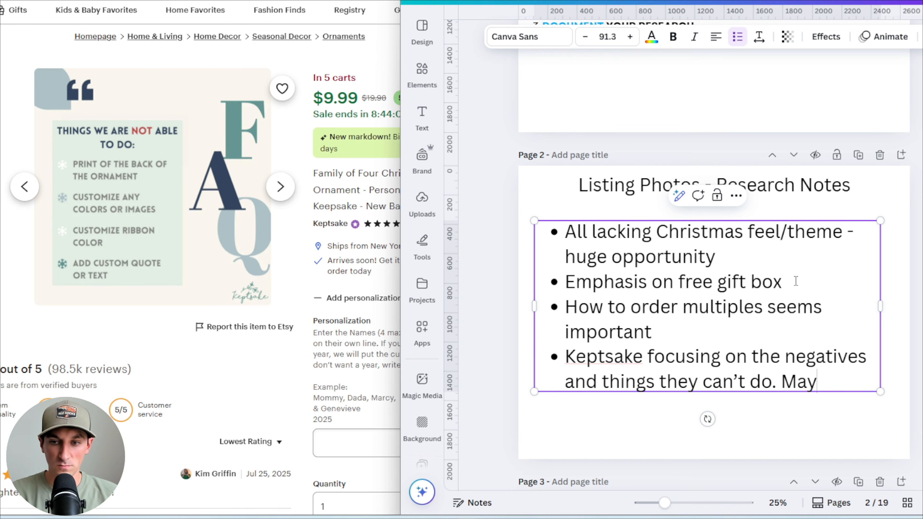
{"action": "key", "text": "BackSpace"}
{"action": "type", "text": "be op"}
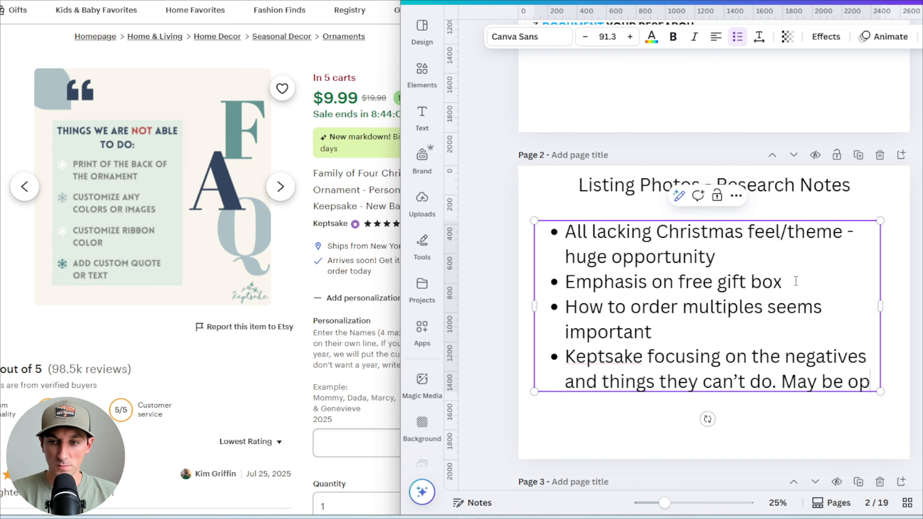
{"action": "type", "text": "por"}
{"action": "key", "text": "BackSpace"}
{"action": "type", "text": "or"}
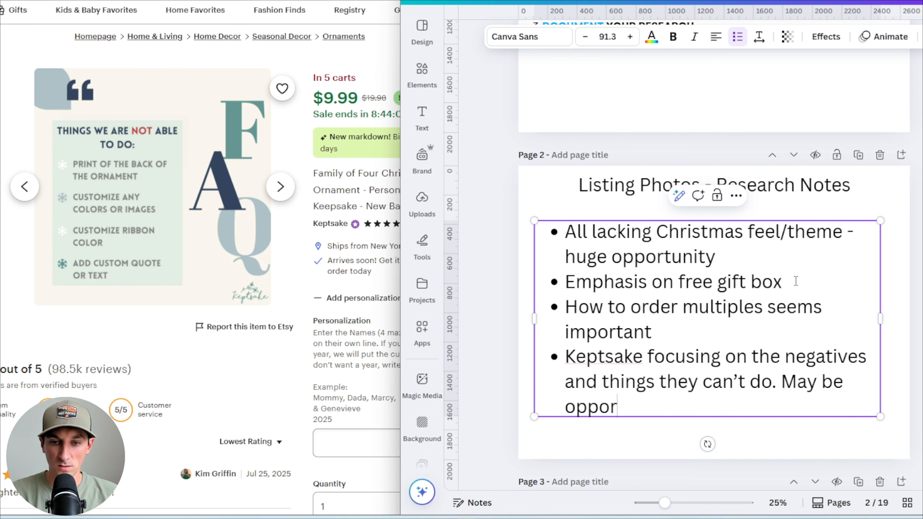
{"action": "type", "text": "tunity for us "}
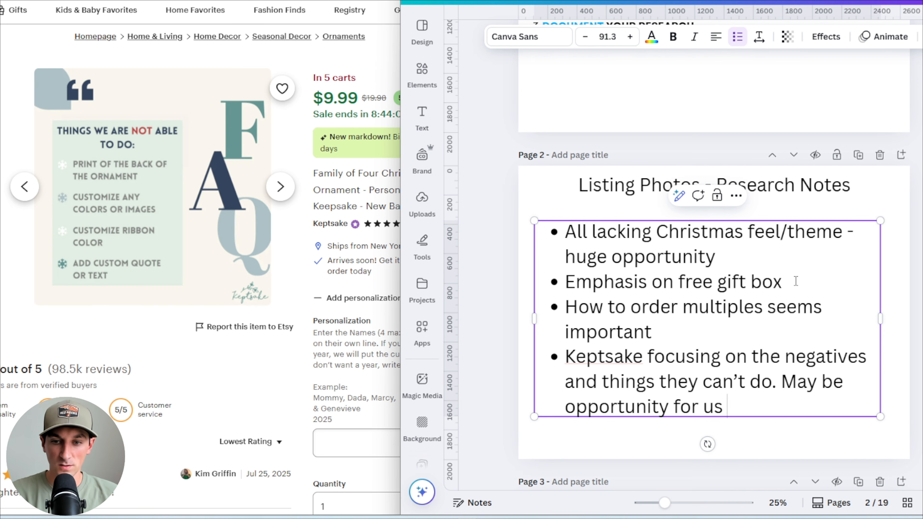
{"action": "type", "text": "to highligh what"}
{"action": "key", "text": "BackSpace"}
{"action": "key", "text": "BackSpace"}
{"action": "key", "text": "BackSpace"}
{"action": "key", "text": "BackSpace"}
{"action": "key", "text": "BackSpace"}
{"action": "type", "text": "t wh"}
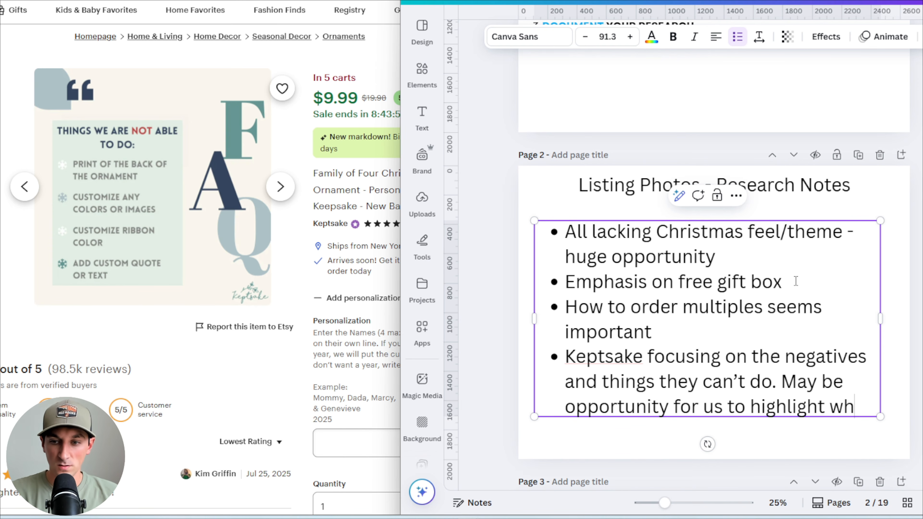
{"action": "type", "text": "at we can do!"}
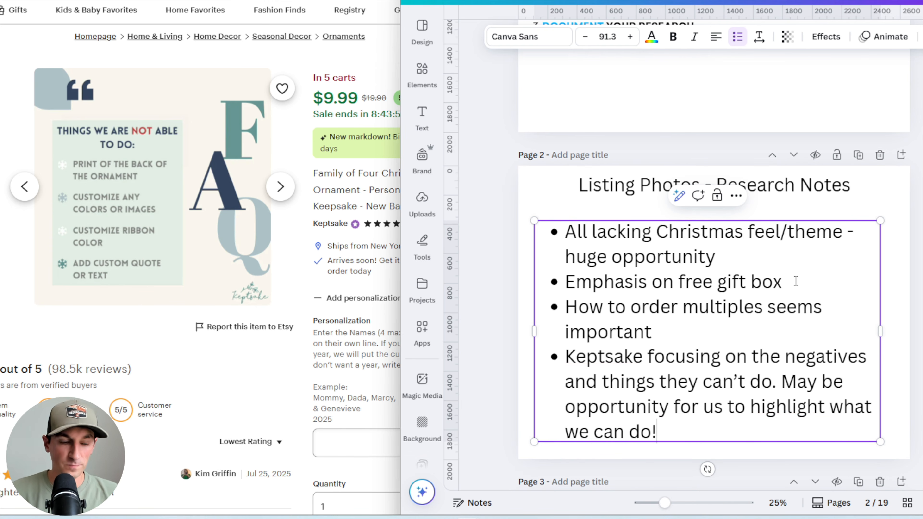
{"action": "key", "text": "Escape"}
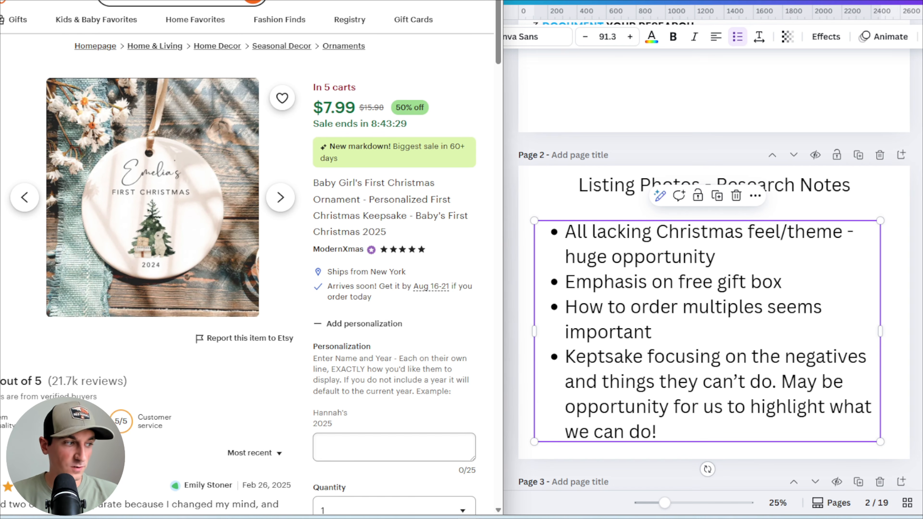
Page through the ModernXmas listing photos and append '+ ribbon' to the free gift box bullet
{"action": "left_click", "coordinate": [24, 198]}
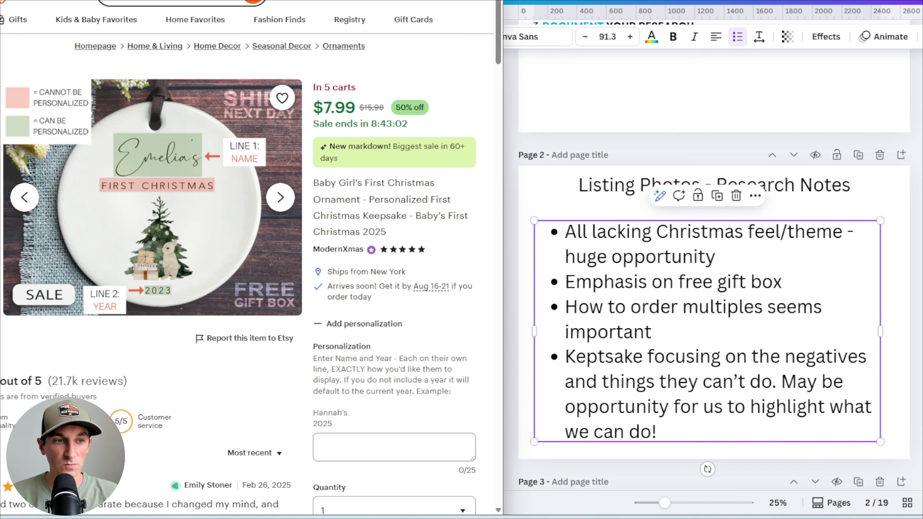
{"action": "left_click", "coordinate": [280, 197]}
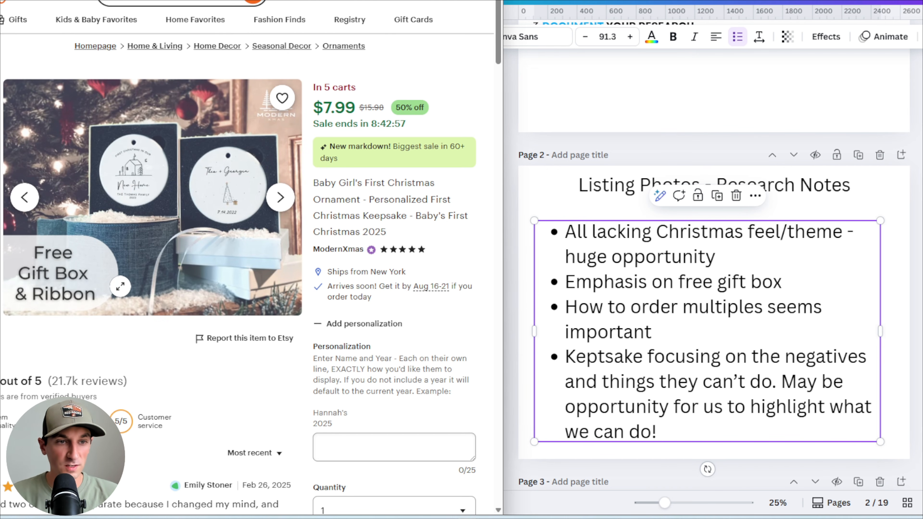
{"action": "left_click", "coordinate": [777, 283]}
{"action": "type", "text": "+ ribbon"}
{"action": "left_click", "coordinate": [917, 265]}
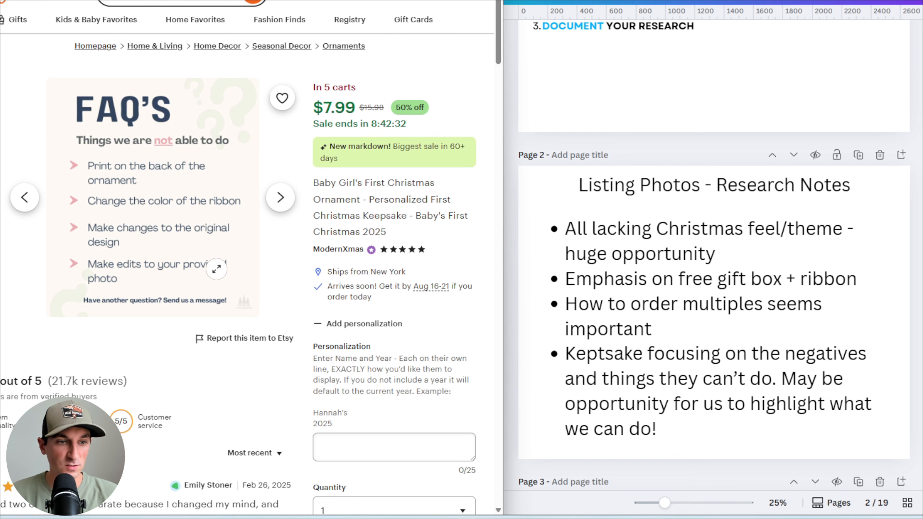
Resize the notes text box, shrinking it and then widening it across the page
{"action": "left_click", "coordinate": [0, 291]}
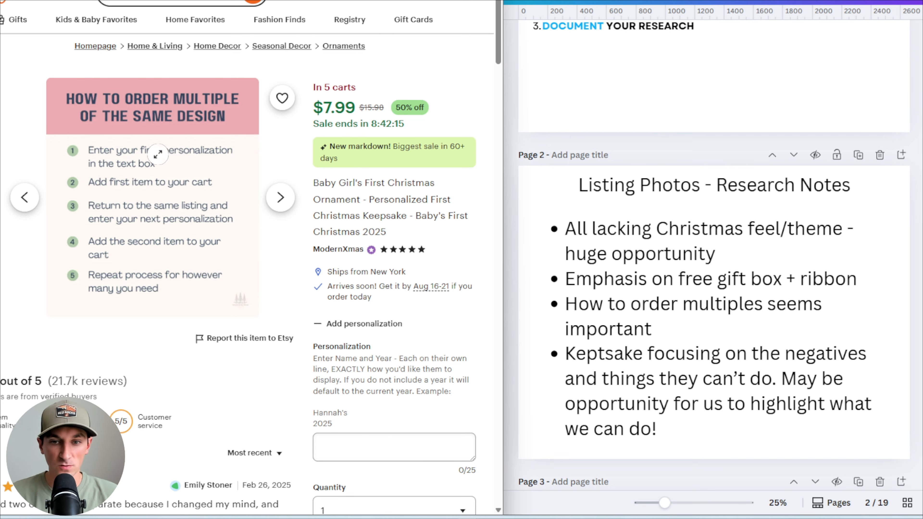
{"action": "left_click", "coordinate": [720, 345]}
{"action": "left_click", "coordinate": [721, 345]}
{"action": "left_click_drag", "start_coordinate": [882, 438], "coordinate": [832, 407]}
{"action": "left_click_drag", "start_coordinate": [832, 310], "coordinate": [888, 312]}
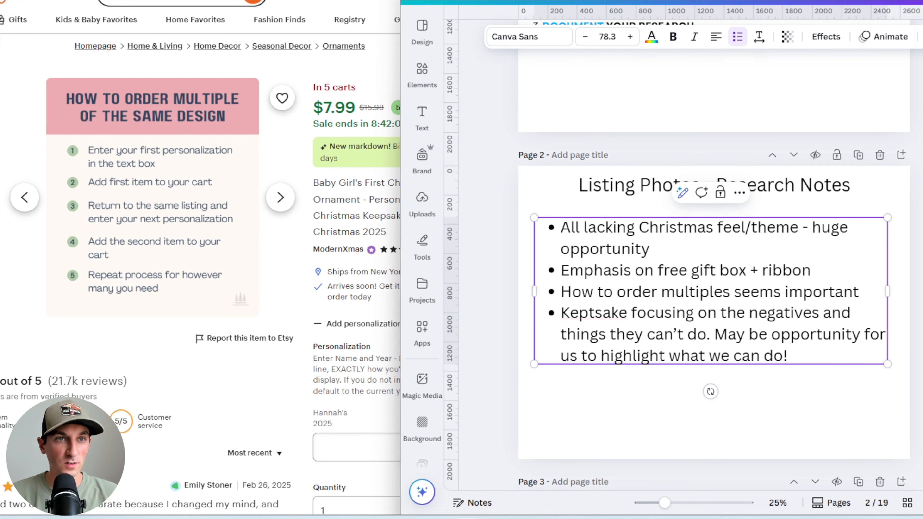
Switch among the open competitor listing tabs to compare their main photos
{"action": "left_click", "coordinate": [182, 1]}
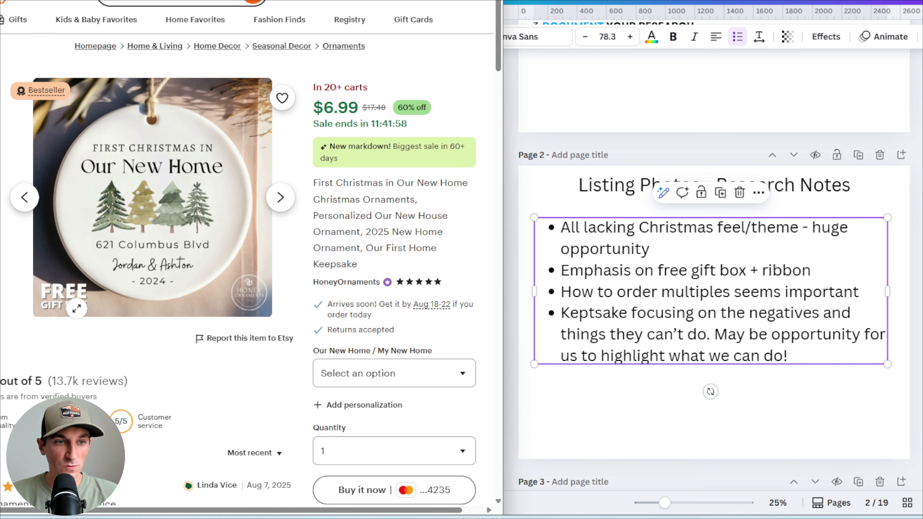
{"action": "key", "text": "ctrl+Tab"}
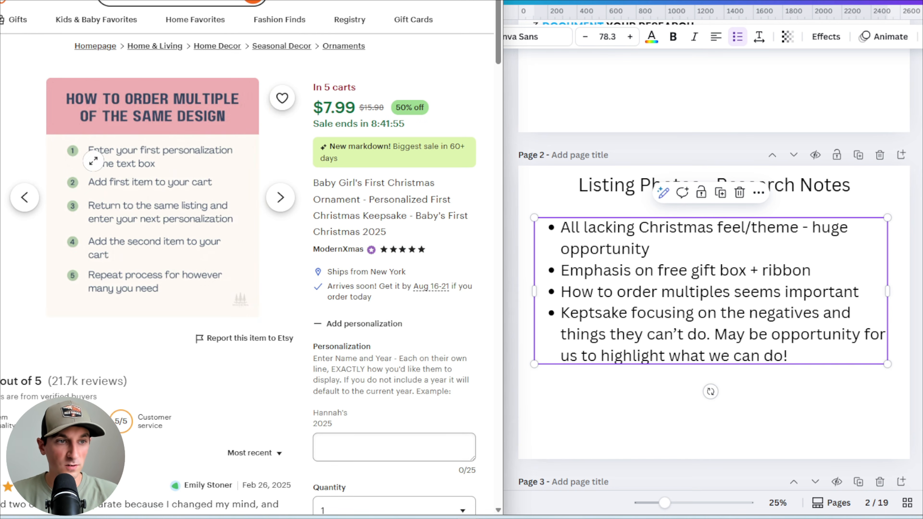
{"action": "left_click", "coordinate": [280, 197]}
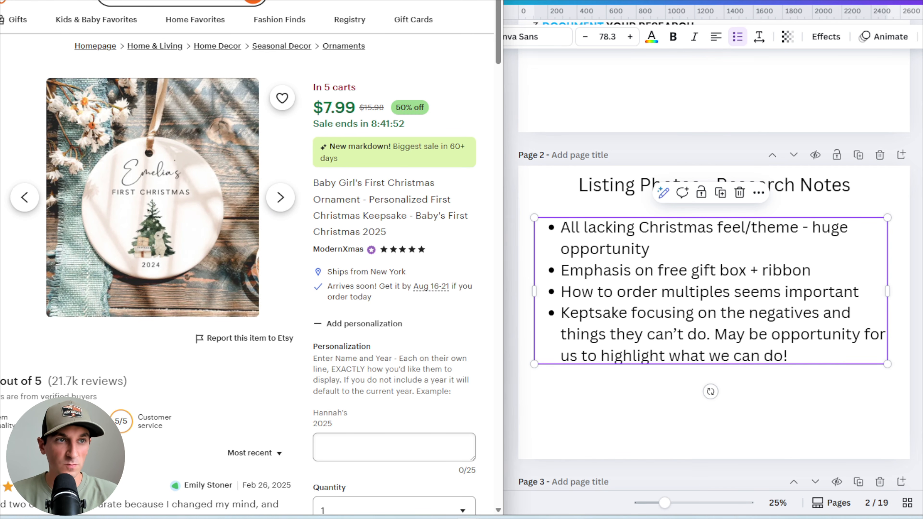
{"action": "key", "text": "ctrl+Tab"}
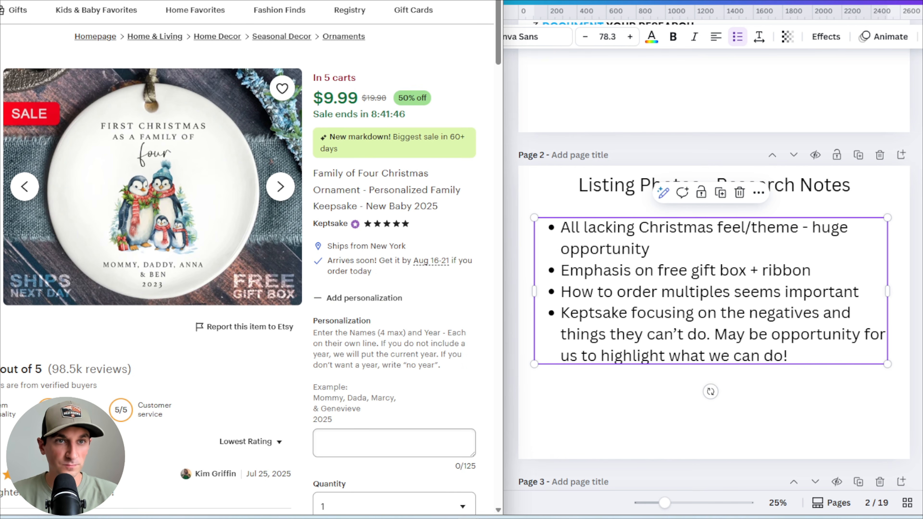
Open the HoneyOrnaments 'First Christmas in Our New Home' listing and browse its photos back and forth
{"action": "left_click", "coordinate": [324, 1]}
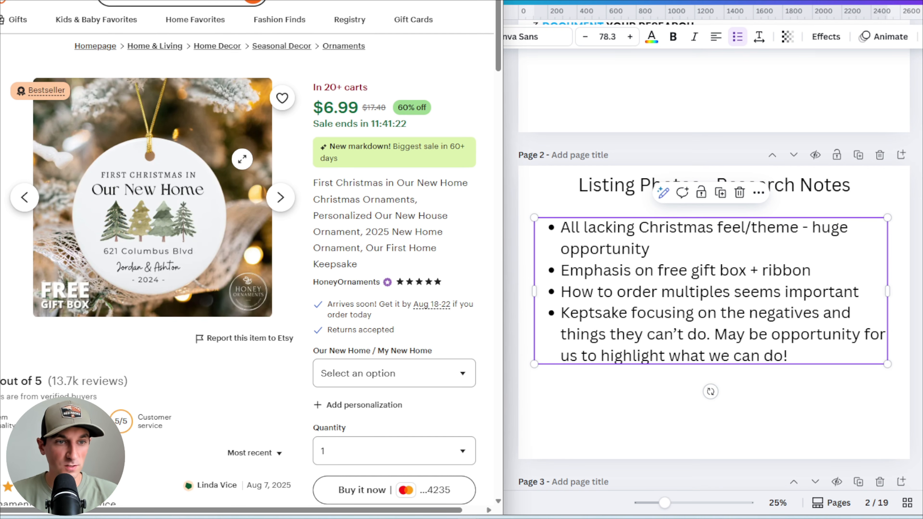
{"action": "left_click", "coordinate": [24, 197]}
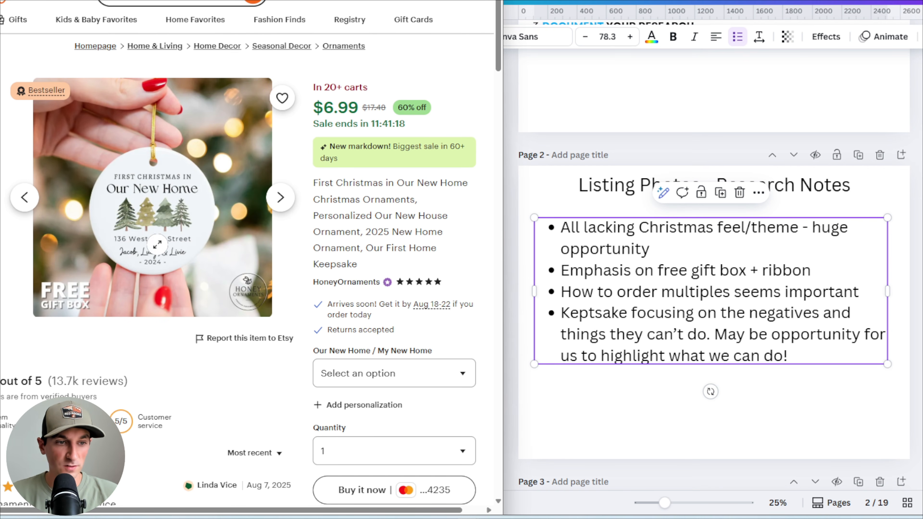
{"action": "left_click", "coordinate": [25, 198]}
{"action": "left_click", "coordinate": [24, 198]}
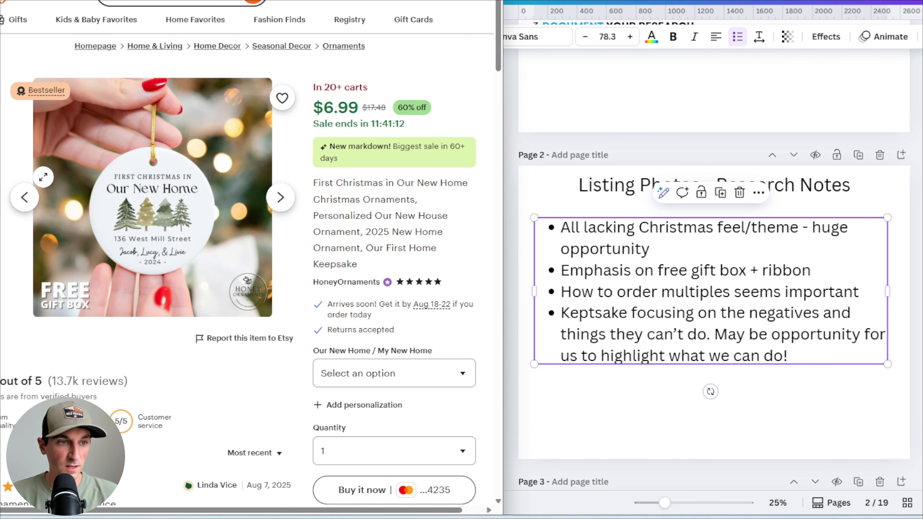
{"action": "left_click", "coordinate": [25, 198]}
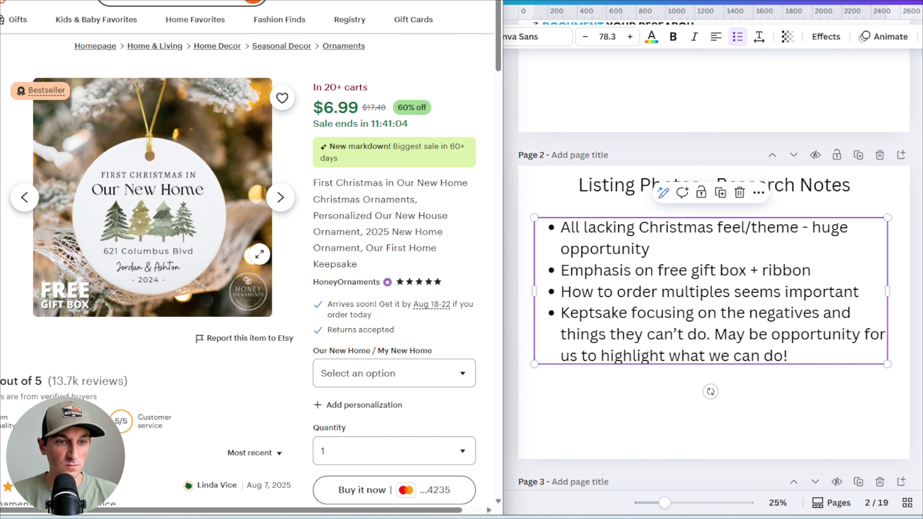
{"action": "left_click", "coordinate": [2, 218]}
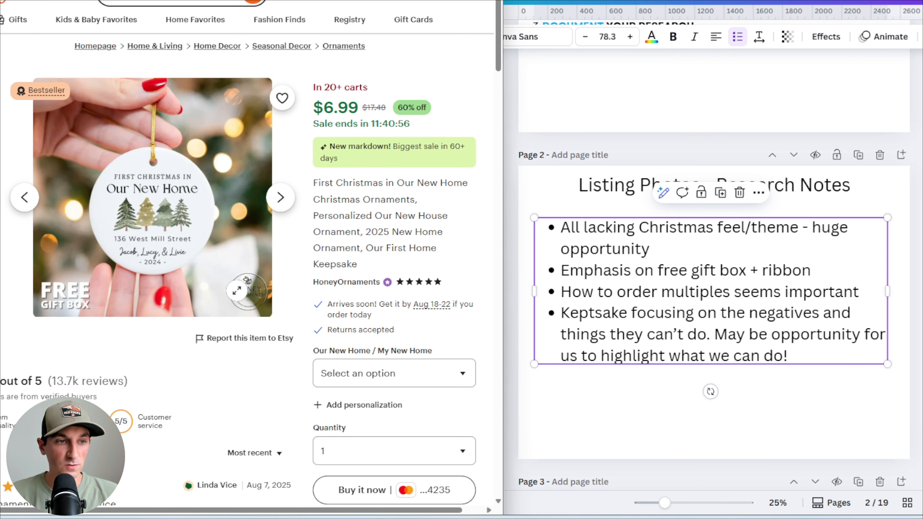
{"action": "left_click", "coordinate": [24, 197]}
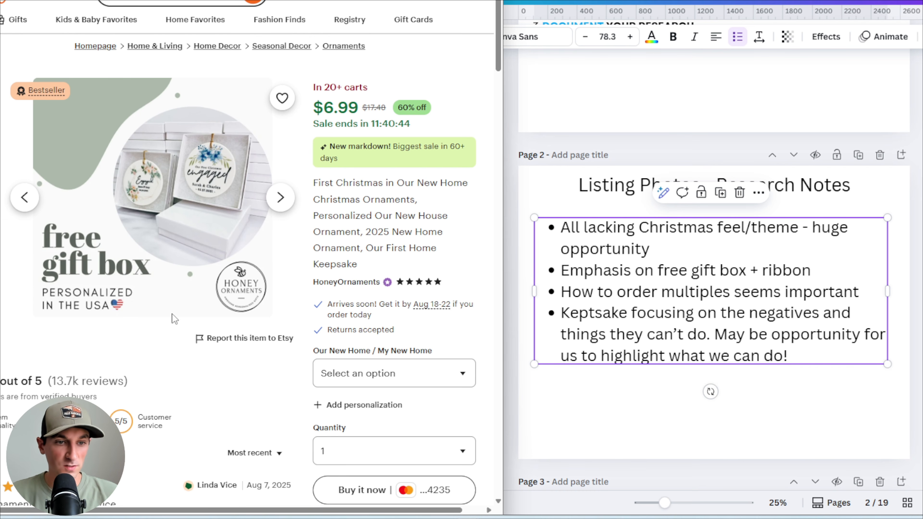
{"action": "left_click", "coordinate": [281, 197]}
{"action": "left_click", "coordinate": [280, 197]}
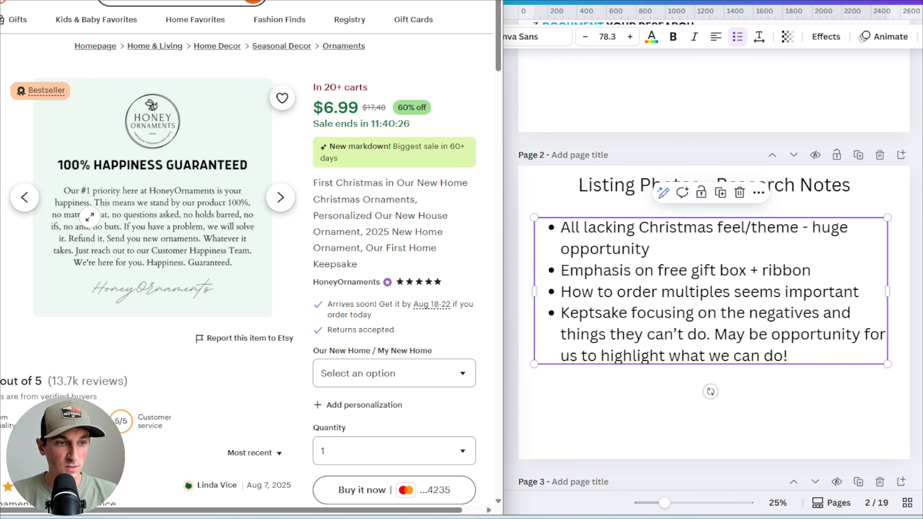
{"action": "left_click", "coordinate": [25, 197]}
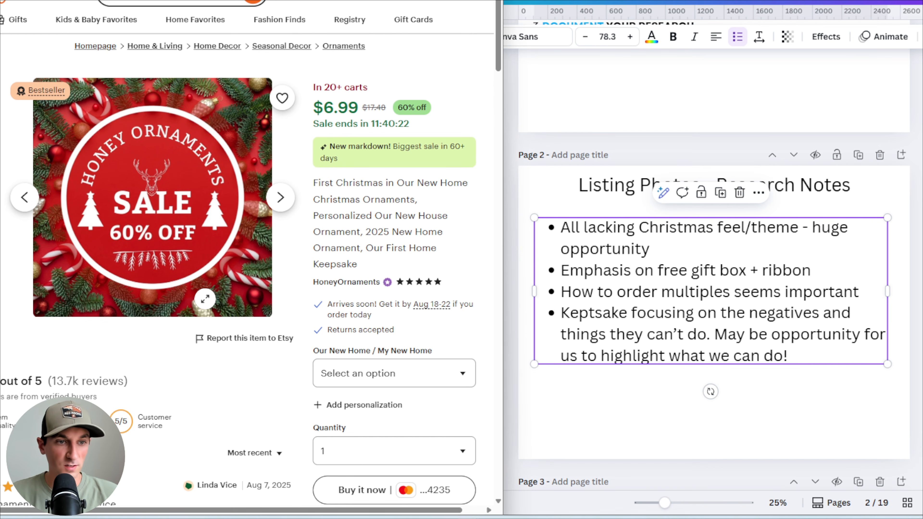
{"action": "left_click", "coordinate": [24, 197]}
{"action": "left_click", "coordinate": [25, 198]}
{"action": "left_click", "coordinate": [24, 197]}
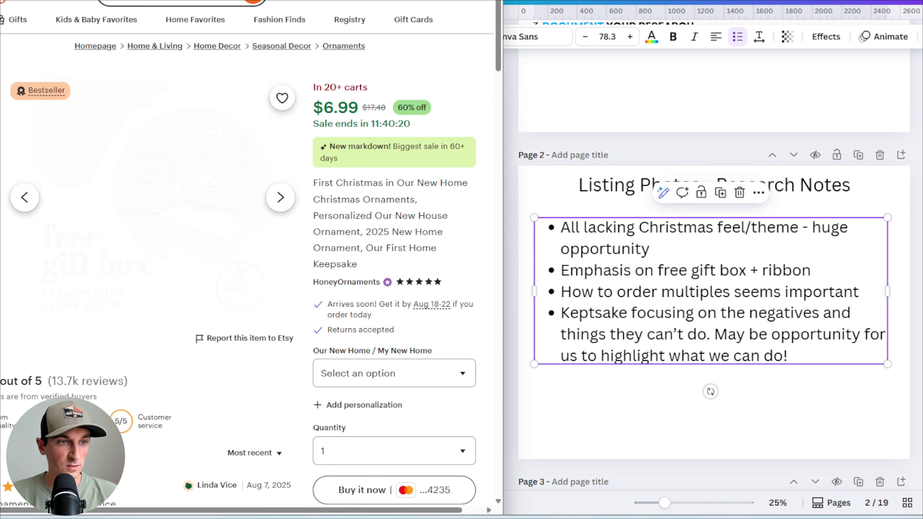
{"action": "left_click", "coordinate": [25, 198]}
{"action": "left_click", "coordinate": [25, 197]}
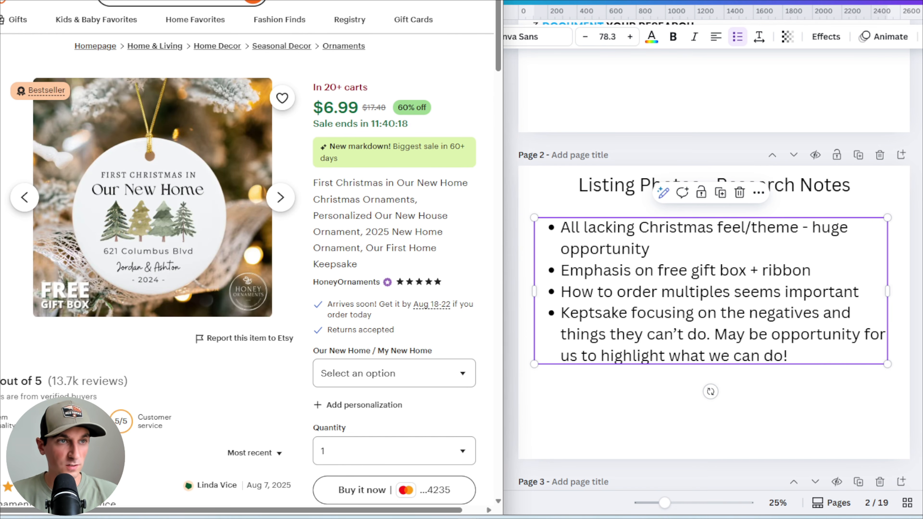
Switch to the ModernXmas listing tab and page back through its listing photos
{"action": "key", "text": "ctrl+Tab"}
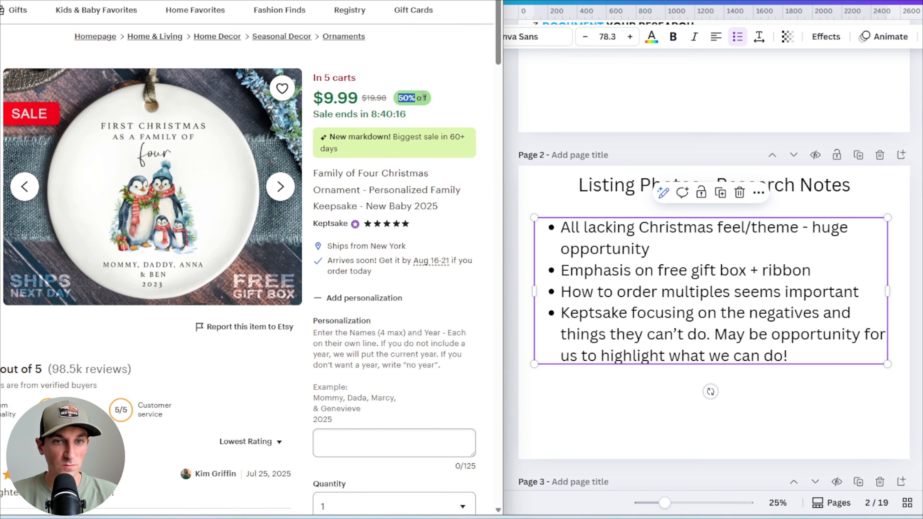
{"action": "key", "text": "ctrl+Tab"}
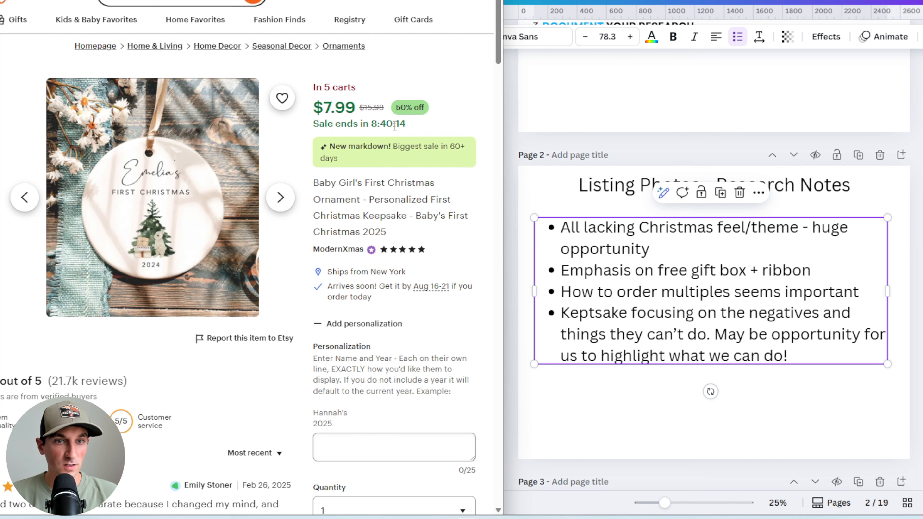
{"action": "key", "text": "Left"}
{"action": "key", "text": "Left"}
{"action": "key", "text": "Left"}
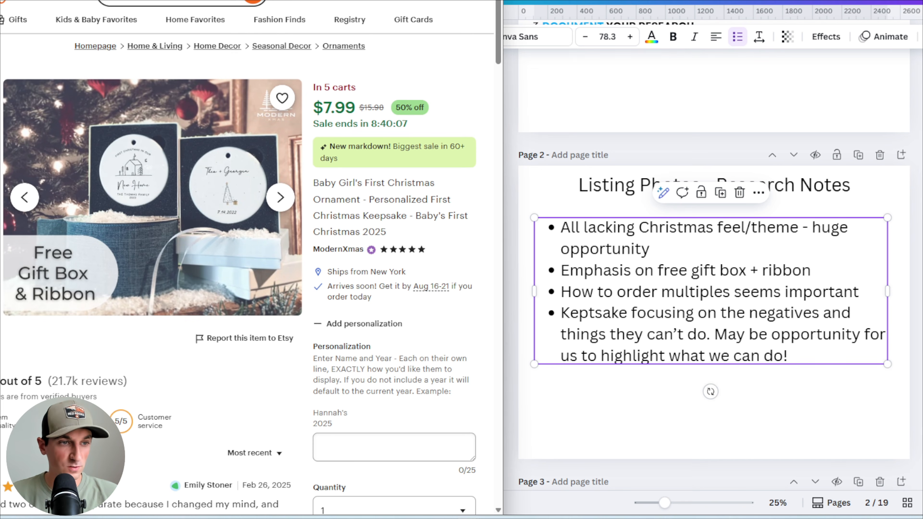
{"action": "key", "text": "Left"}
Add two new bullets to the research notes: 'Emphasis on sale' and 'Guarantee'
{"action": "left_click", "coordinate": [804, 358]}
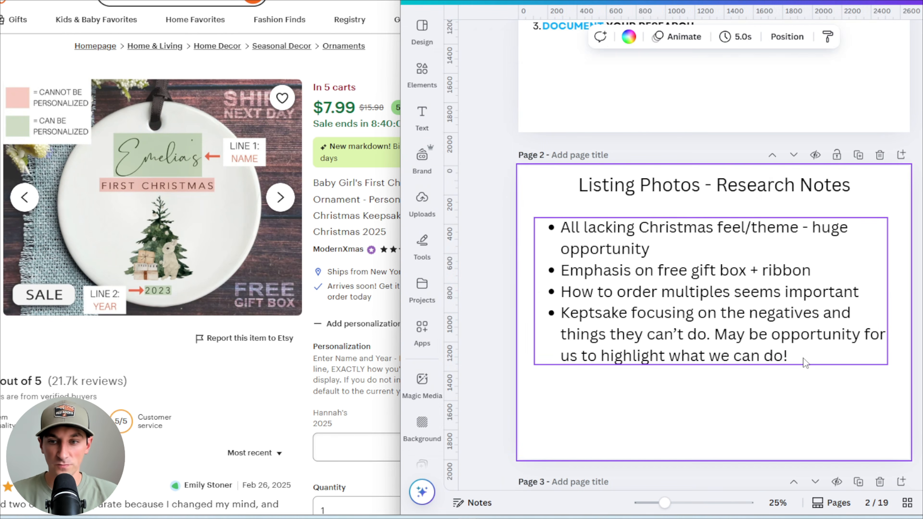
{"action": "left_click", "coordinate": [806, 355]}
{"action": "key", "text": "Return"}
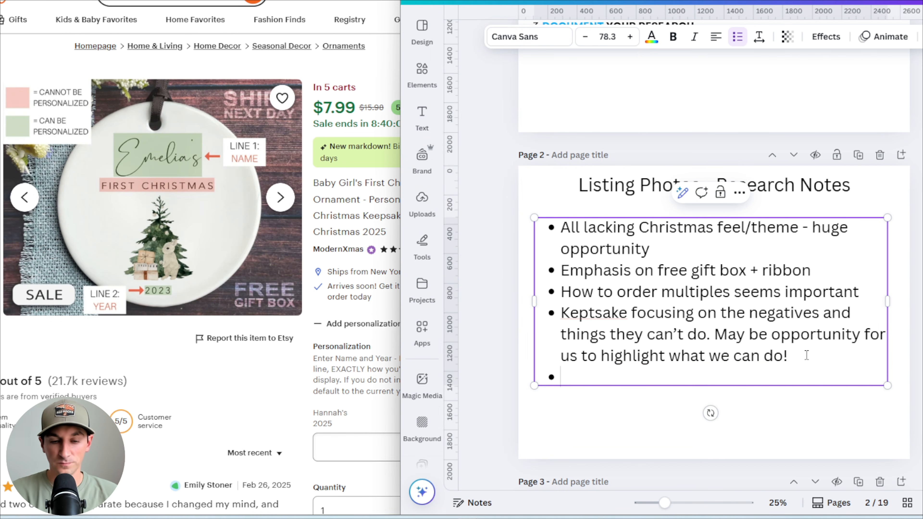
{"action": "type", "text": "Emphais"}
{"action": "key", "text": "BackSpace"}
{"action": "key", "text": "BackSpace"}
{"action": "type", "text": "sis on sale"}
{"action": "key", "text": "Return"}
{"action": "type", "text": "Gu"}
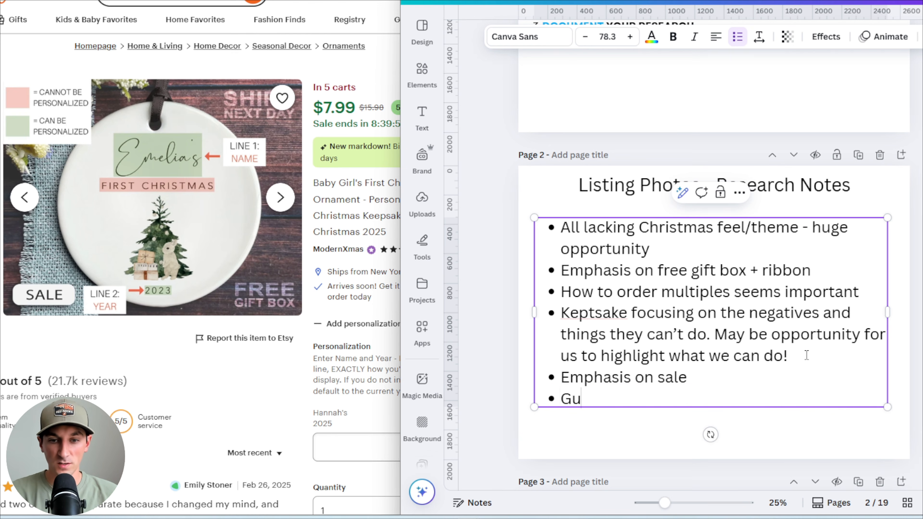
{"action": "type", "text": "arantee"}
{"action": "left_click", "coordinate": [681, 438]}
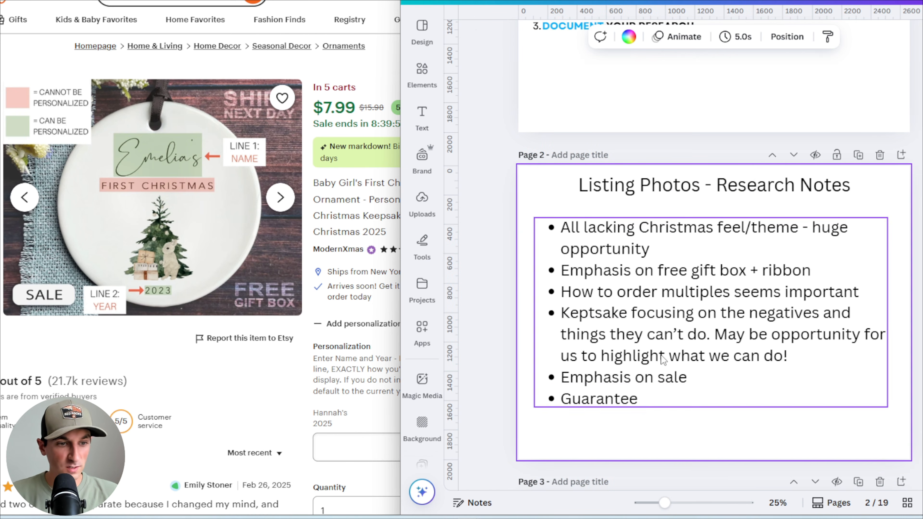
Switch between the Keptsake and ModernXmas listing tabs to compare their listing pages
{"action": "left_click", "coordinate": [332, 205]}
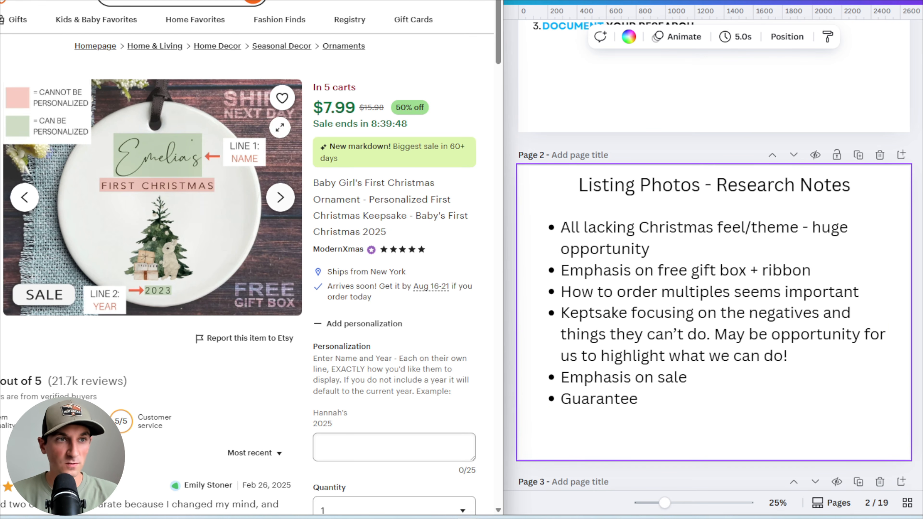
{"action": "key", "text": "ctrl+Tab"}
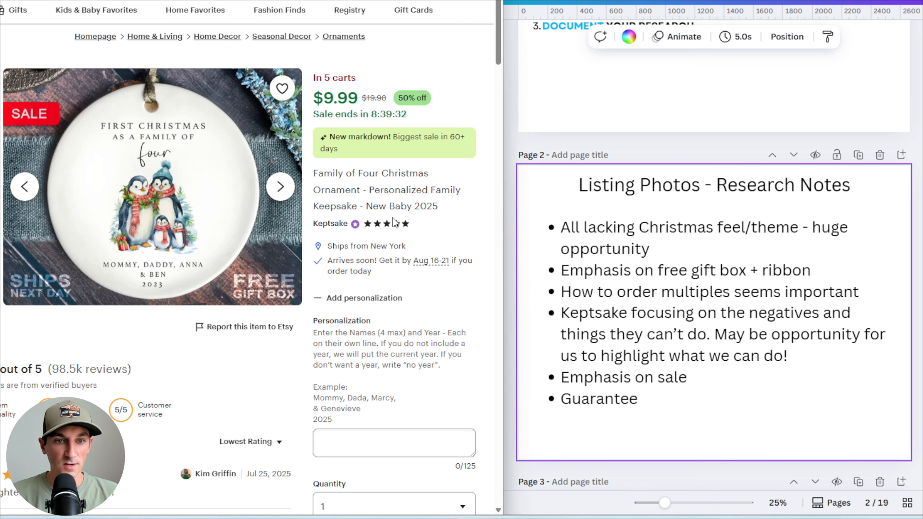
{"action": "scroll", "coordinate": [376, 193], "scroll_direction": "down", "scroll_amount": 2}
{"action": "scroll", "coordinate": [376, 193], "scroll_direction": "up", "scroll_amount": 2}
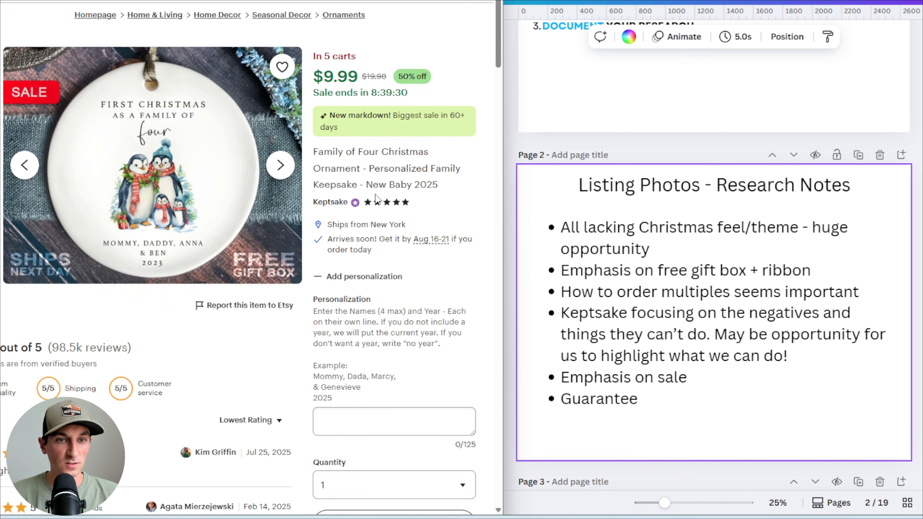
{"action": "scroll", "coordinate": [375, 183], "scroll_direction": "down", "scroll_amount": 2}
{"action": "scroll", "coordinate": [375, 182], "scroll_direction": "up", "scroll_amount": 2}
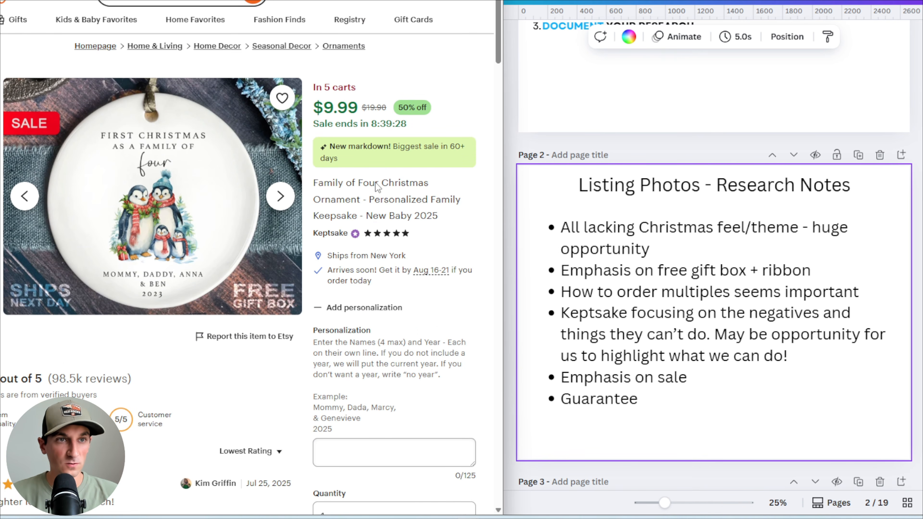
{"action": "key", "text": "ctrl+Tab"}
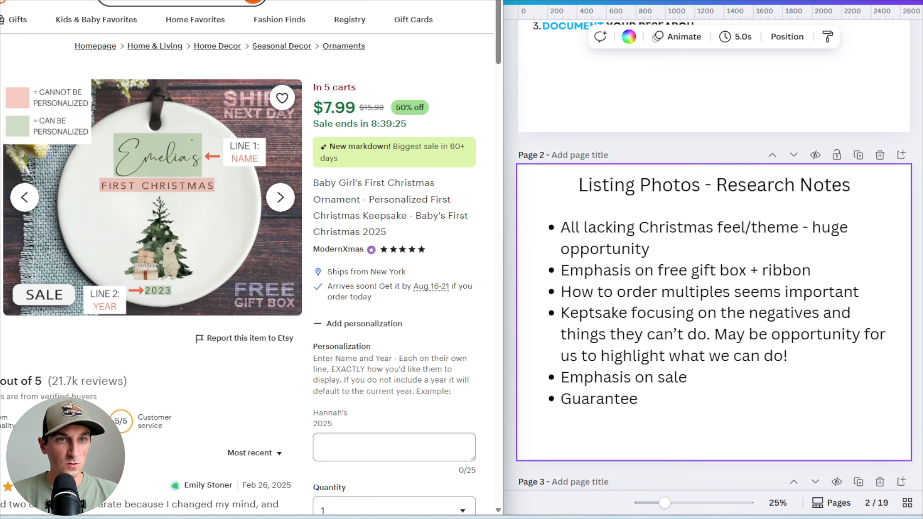
{"action": "scroll", "coordinate": [411, 215], "scroll_direction": "down", "scroll_amount": 5}
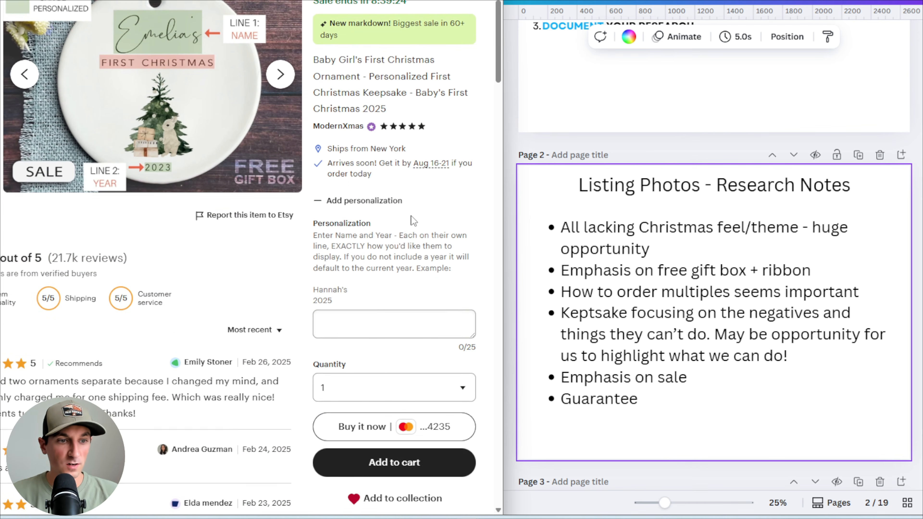
{"action": "scroll", "coordinate": [411, 216], "scroll_direction": "up", "scroll_amount": 5}
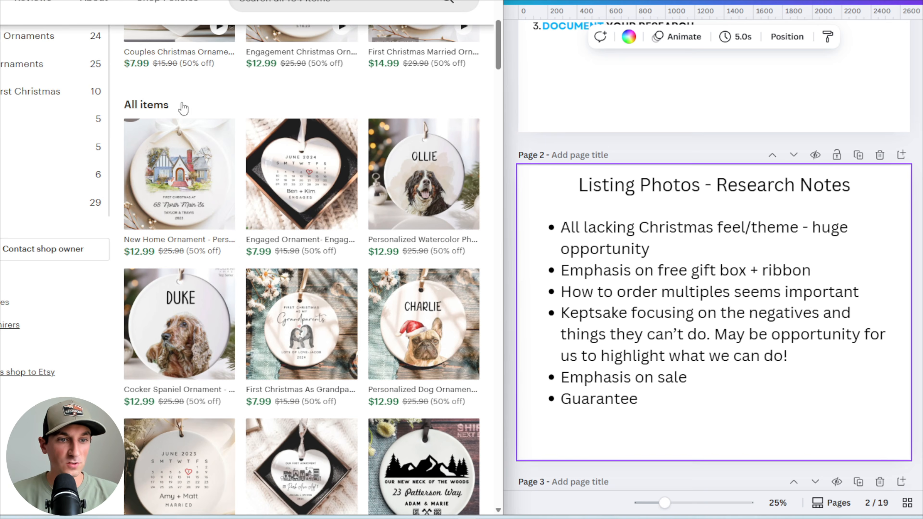
Browse the competitor shops' item grids and their shop review sections
{"action": "scroll", "coordinate": [238, 187], "scroll_direction": "down", "scroll_amount": 20}
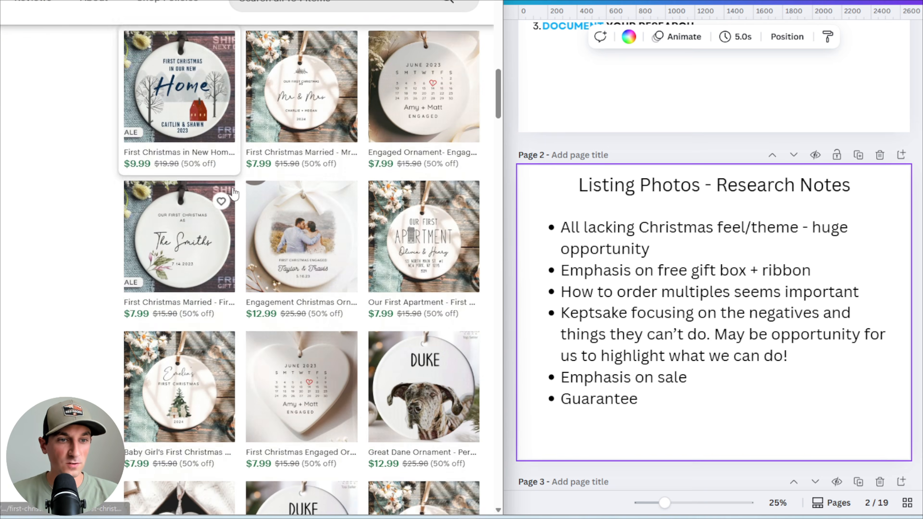
{"action": "scroll", "coordinate": [243, 185], "scroll_direction": "up", "scroll_amount": 5}
{"action": "left_click", "coordinate": [454, 309]}
{"action": "scroll", "coordinate": [414, 360], "scroll_direction": "up", "scroll_amount": 2}
{"action": "left_click", "coordinate": [414, 415]}
{"action": "scroll", "coordinate": [292, 146], "scroll_direction": "down", "scroll_amount": 8}
{"action": "scroll", "coordinate": [291, 146], "scroll_direction": "up", "scroll_amount": 5}
{"action": "scroll", "coordinate": [293, 150], "scroll_direction": "up", "scroll_amount": 15}
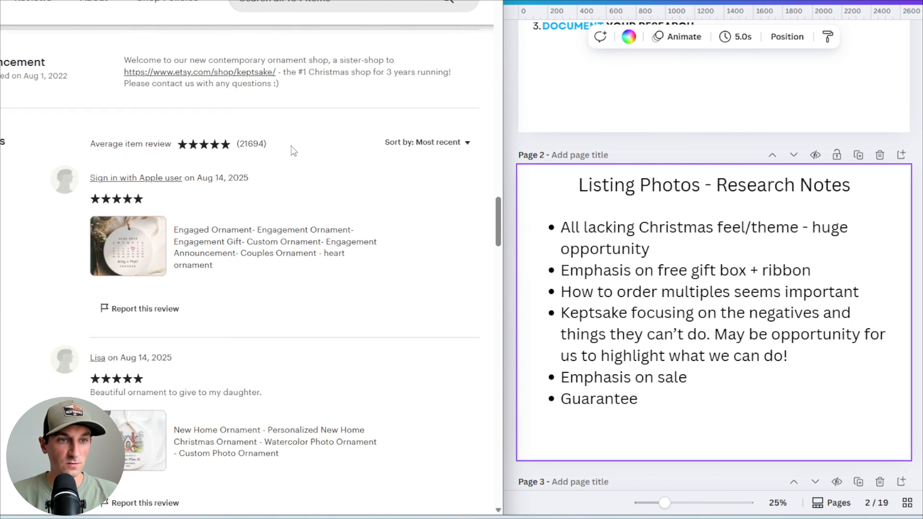
{"action": "scroll", "coordinate": [323, 177], "scroll_direction": "down", "scroll_amount": 15}
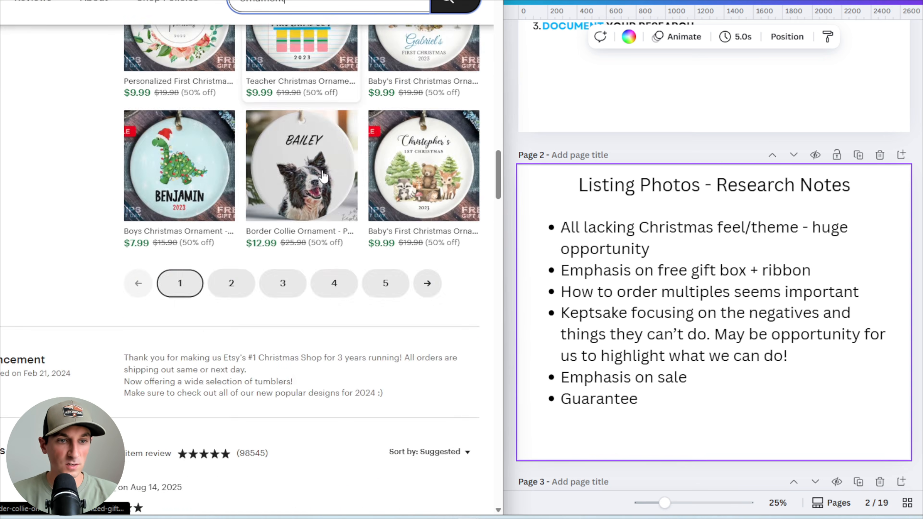
{"action": "scroll", "coordinate": [323, 176], "scroll_direction": "down", "scroll_amount": 12}
{"action": "scroll", "coordinate": [307, 173], "scroll_direction": "up", "scroll_amount": 7}
{"action": "left_click", "coordinate": [458, 210]}
{"action": "left_click", "coordinate": [439, 259]}
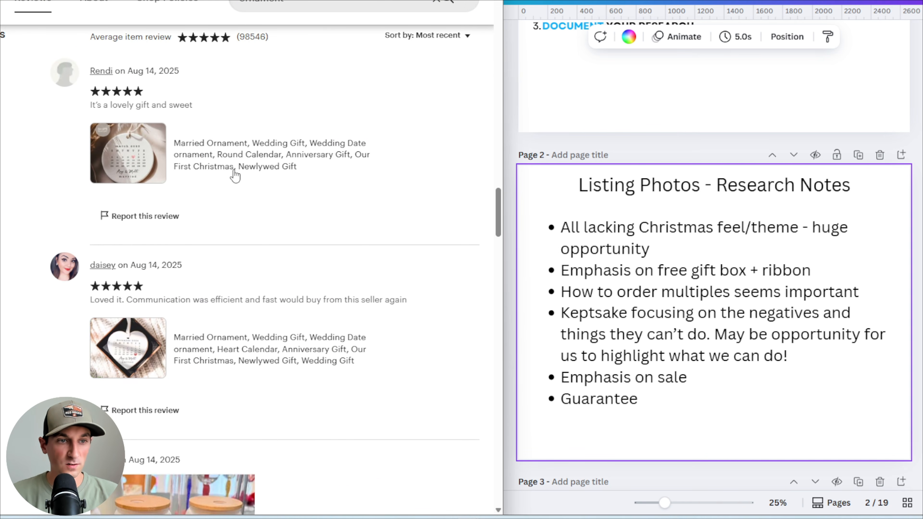
{"action": "scroll", "coordinate": [210, 198], "scroll_direction": "down", "scroll_amount": 10}
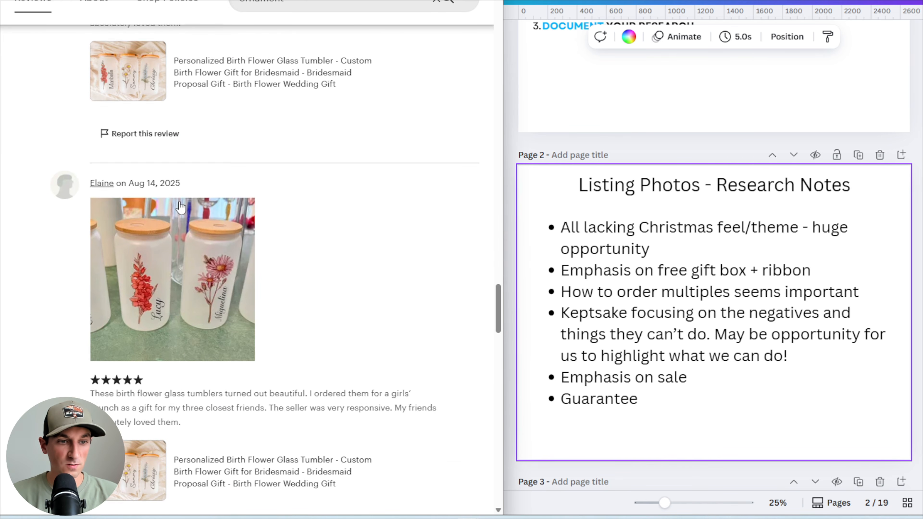
{"action": "scroll", "coordinate": [210, 198], "scroll_direction": "down", "scroll_amount": 8}
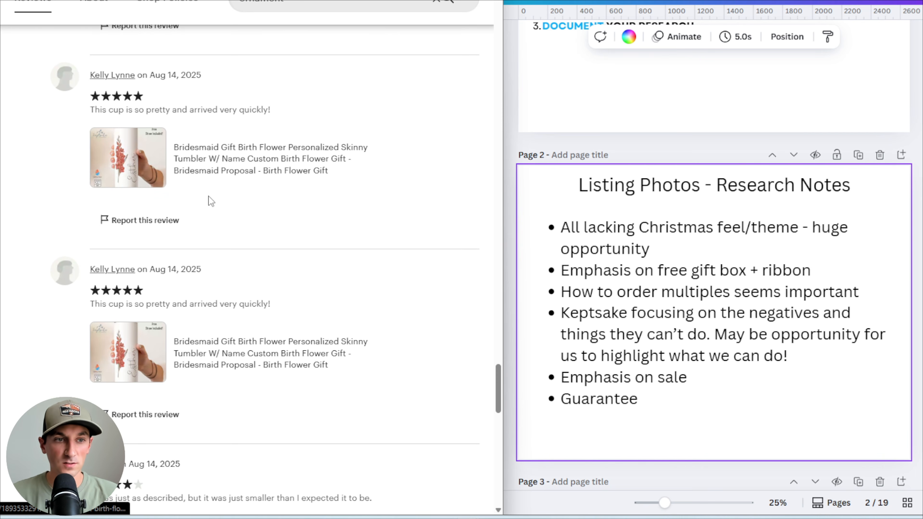
{"action": "scroll", "coordinate": [211, 201], "scroll_direction": "down", "scroll_amount": 5}
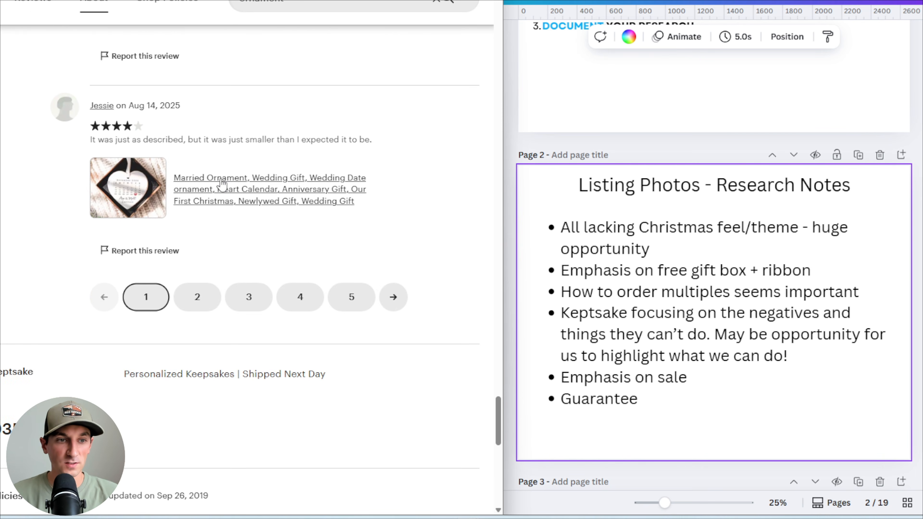
{"action": "scroll", "coordinate": [211, 199], "scroll_direction": "up", "scroll_amount": 12}
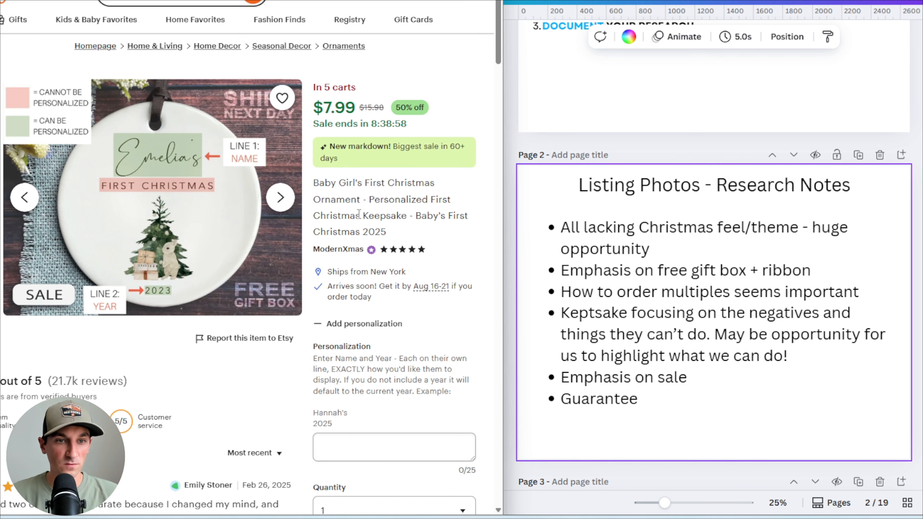
Read through the ModernXmas listing's customer reviews, highlighting individual review comments
{"action": "scroll", "coordinate": [358, 210], "scroll_direction": "down", "scroll_amount": 3}
{"action": "scroll", "coordinate": [359, 210], "scroll_direction": "up", "scroll_amount": 3}
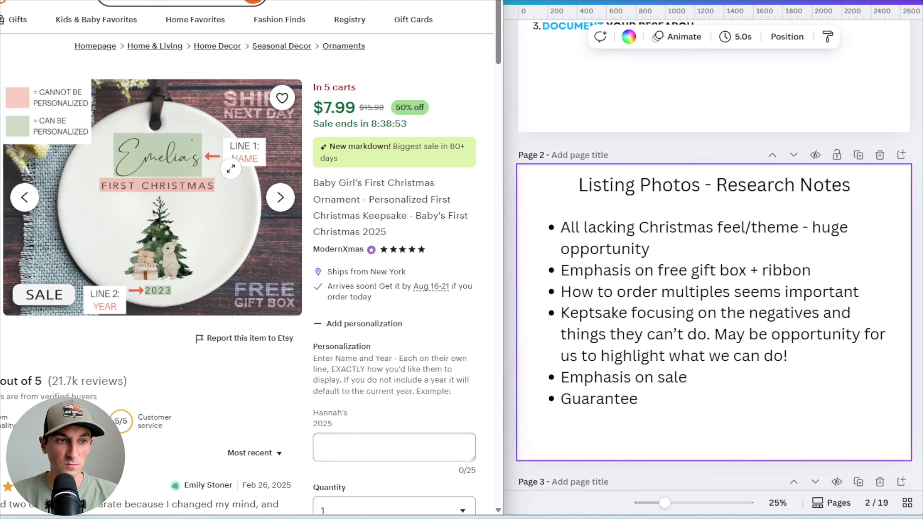
{"action": "scroll", "coordinate": [241, 157], "scroll_direction": "down", "scroll_amount": 7}
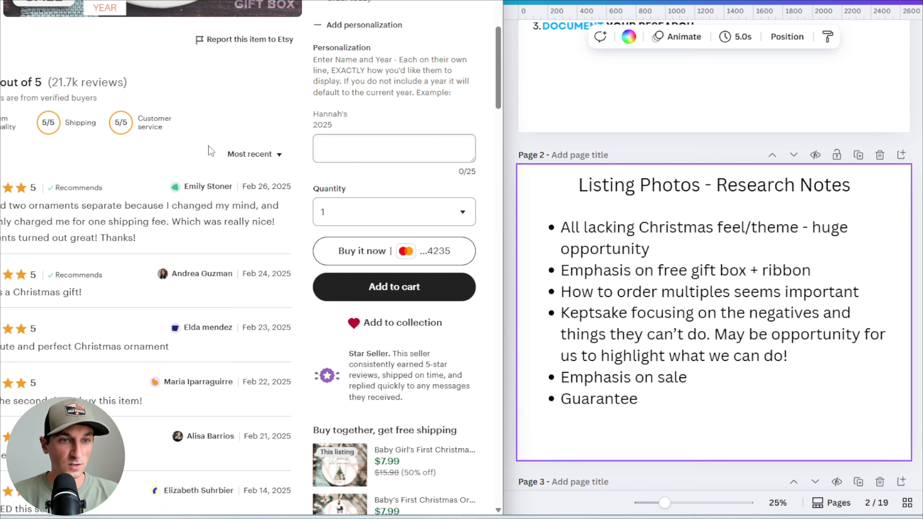
{"action": "scroll", "coordinate": [208, 146], "scroll_direction": "down", "scroll_amount": 2}
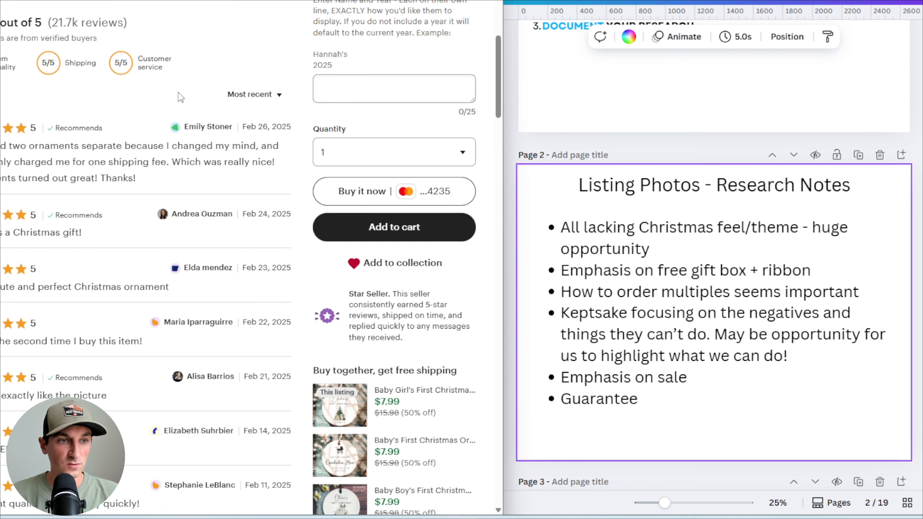
{"action": "scroll", "coordinate": [178, 93], "scroll_direction": "down", "scroll_amount": 2}
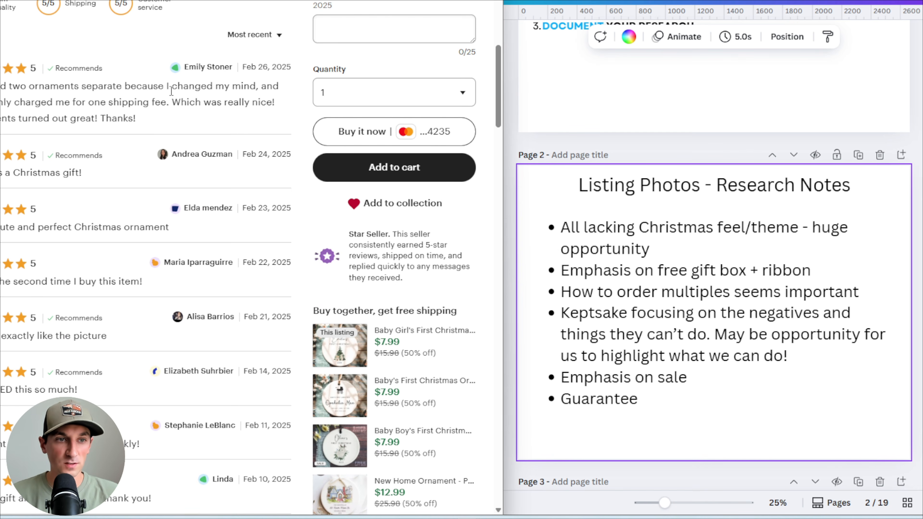
{"action": "scroll", "coordinate": [109, 98], "scroll_direction": "down", "scroll_amount": 2}
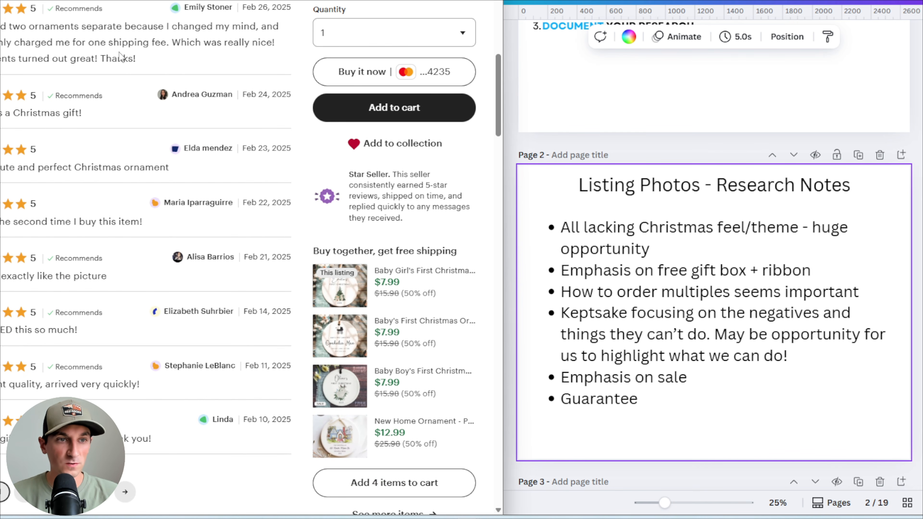
{"action": "scroll", "coordinate": [32, 41], "scroll_direction": "down", "scroll_amount": 2}
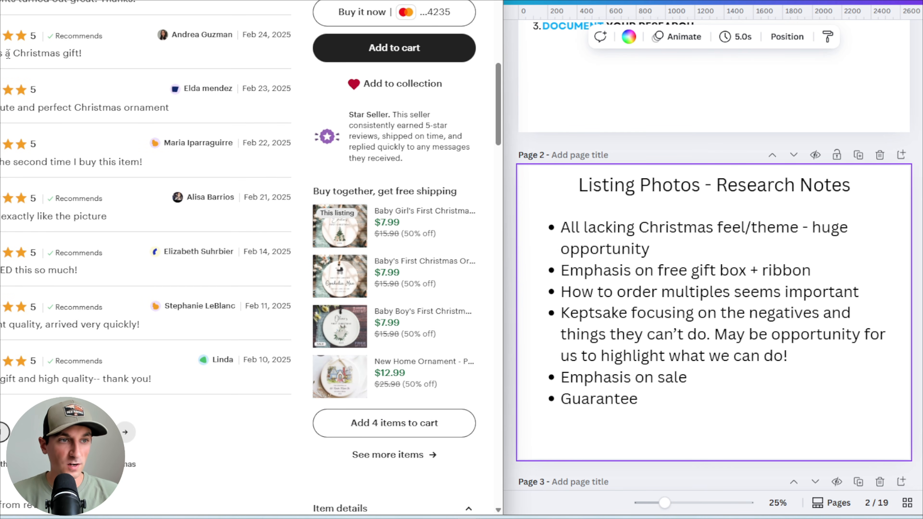
{"action": "left_click_drag", "start_coordinate": [10, 53], "coordinate": [77, 54]}
{"action": "left_click", "coordinate": [77, 55]}
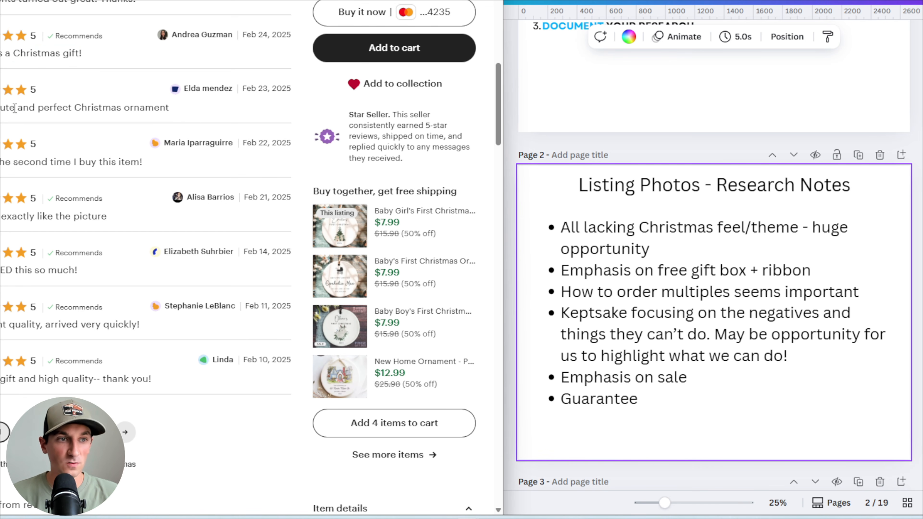
{"action": "left_click_drag", "start_coordinate": [55, 108], "coordinate": [171, 109]}
{"action": "left_click", "coordinate": [174, 109]}
{"action": "scroll", "coordinate": [122, 153], "scroll_direction": "down", "scroll_amount": 2}
{"action": "left_click_drag", "start_coordinate": [45, 103], "coordinate": [149, 106]}
{"action": "left_click", "coordinate": [149, 107]}
{"action": "scroll", "coordinate": [102, 152], "scroll_direction": "down", "scroll_amount": 2}
{"action": "left_click_drag", "start_coordinate": [1, 98], "coordinate": [118, 98]}
{"action": "left_click", "coordinate": [118, 98]}
{"action": "scroll", "coordinate": [116, 98], "scroll_direction": "down", "scroll_amount": 3}
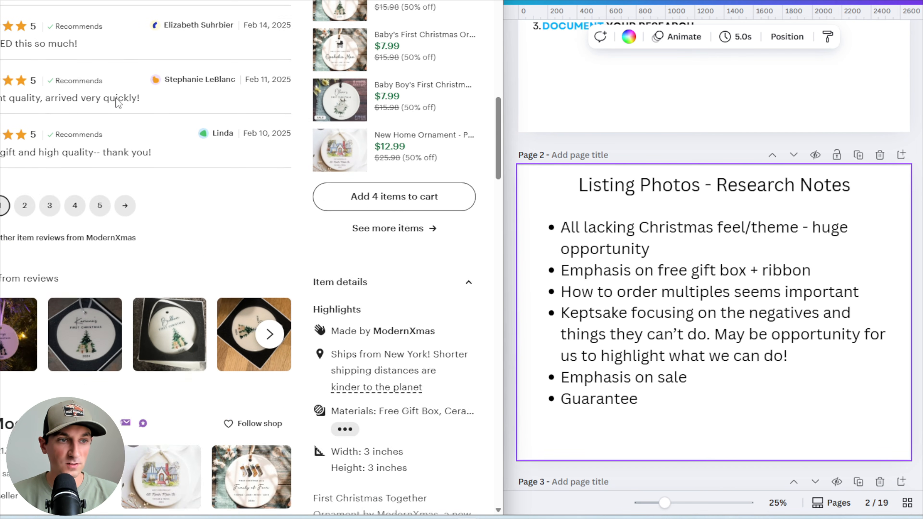
{"action": "scroll", "coordinate": [116, 98], "scroll_direction": "up", "scroll_amount": 2}
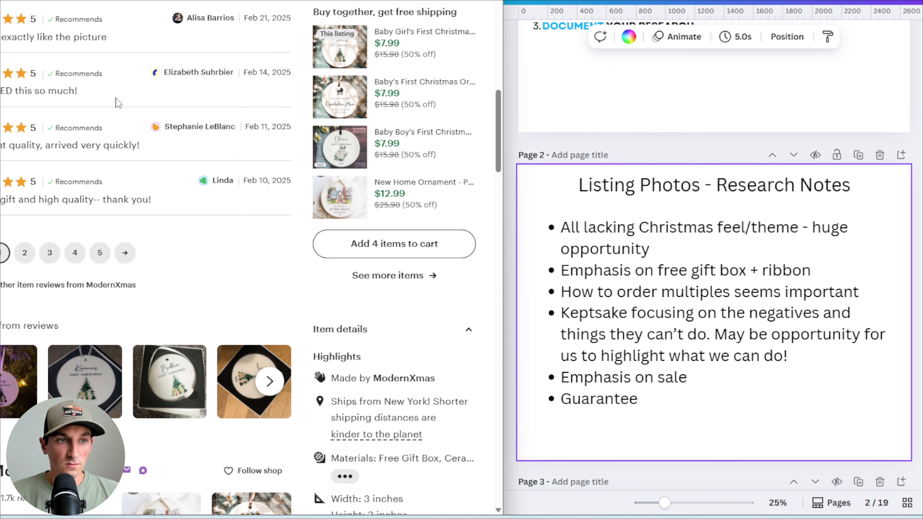
{"action": "left_click_drag", "start_coordinate": [80, 91], "coordinate": [57, 92]}
{"action": "left_click", "coordinate": [63, 146]}
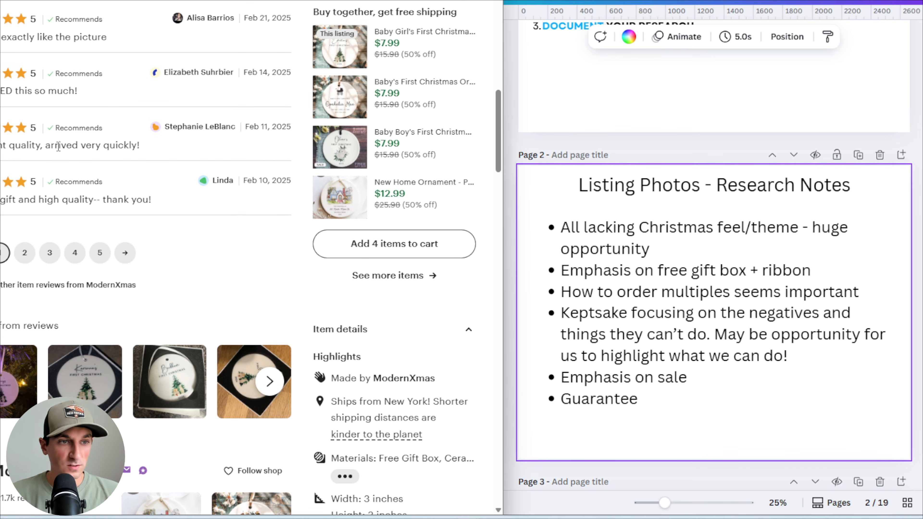
{"action": "mouse_move", "coordinate": [46, 144]}
{"action": "left_mouse_down"}
{"action": "mouse_move", "coordinate": [153, 148]}
{"action": "mouse_move", "coordinate": [46, 147]}
{"action": "left_mouse_up"}
{"action": "left_click", "coordinate": [49, 147]}
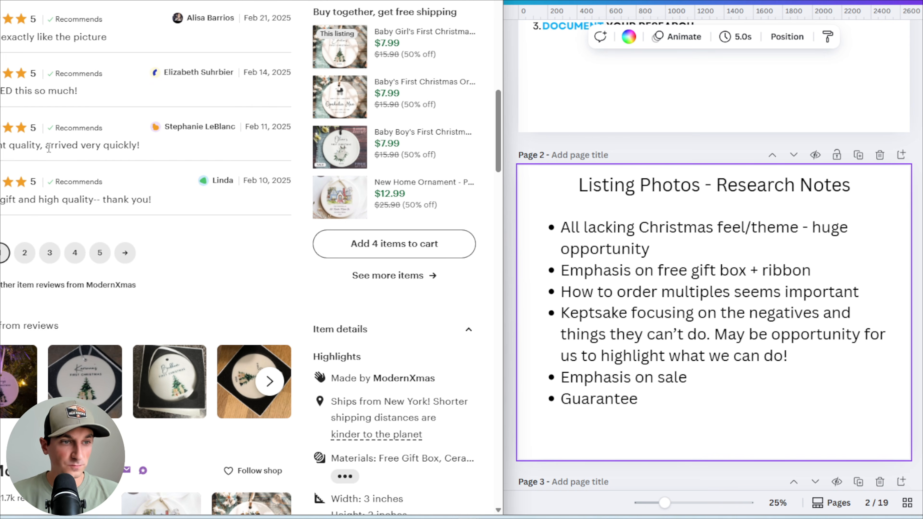
Add a new bullet to the notes: '"Super cute", fast shipping, high quality (exactly like picture)'
{"action": "left_click", "coordinate": [654, 399]}
{"action": "left_click", "coordinate": [653, 399]}
{"action": "key", "text": "Return"}
{"action": "type", "text": "\"Super cute\""}
{"action": "type", "text": ", fast shipping,"}
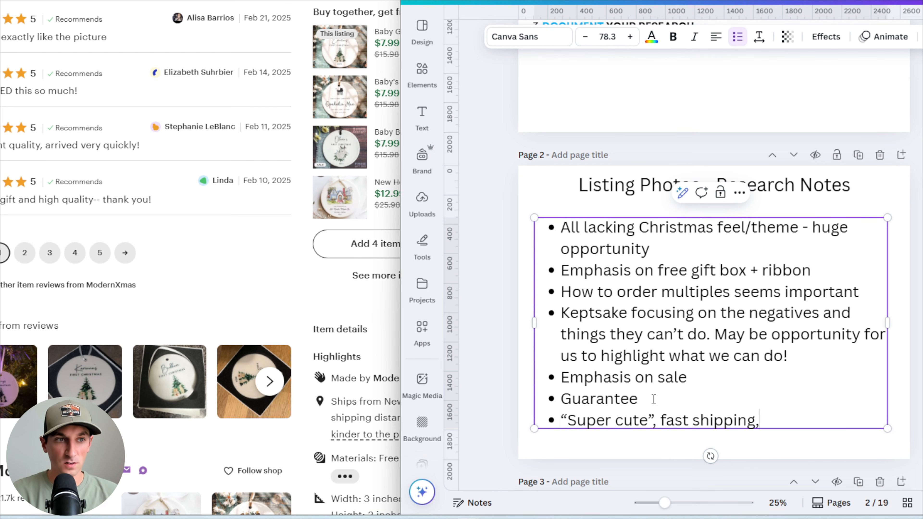
{"action": "type", "text": " high quality (e"}
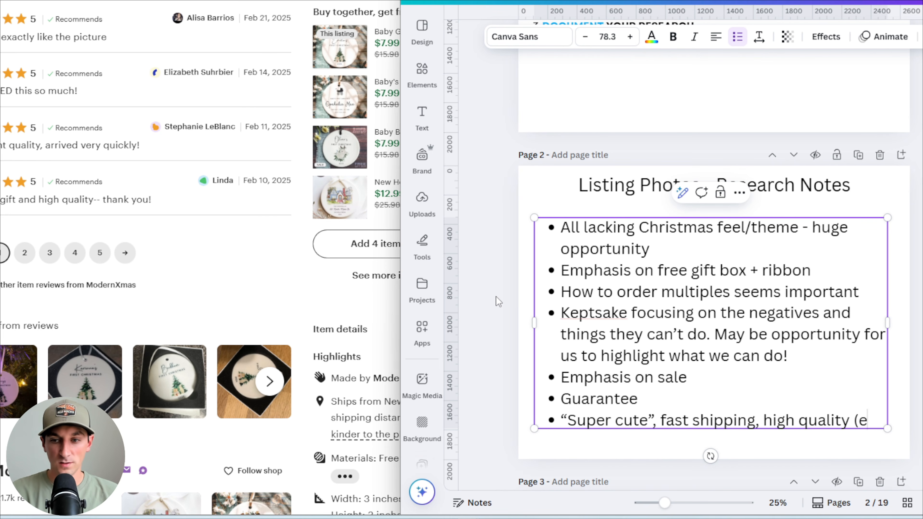
{"action": "type", "text": "xactly like"}
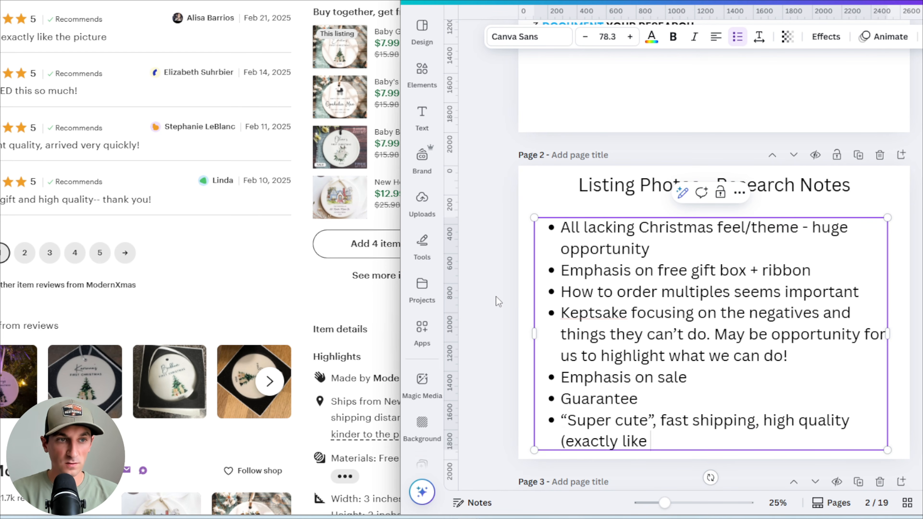
{"action": "type", "text": " picture)"}
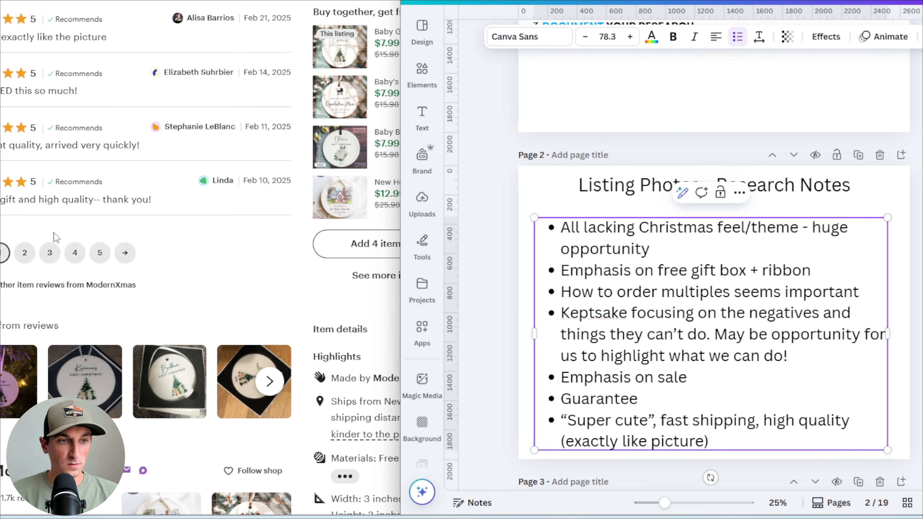
Return to the first page of reviews, highlight the 'Very cute' comment, and change the bullet's opening to '"Super/very cute"'
{"action": "left_click", "coordinate": [29, 252]}
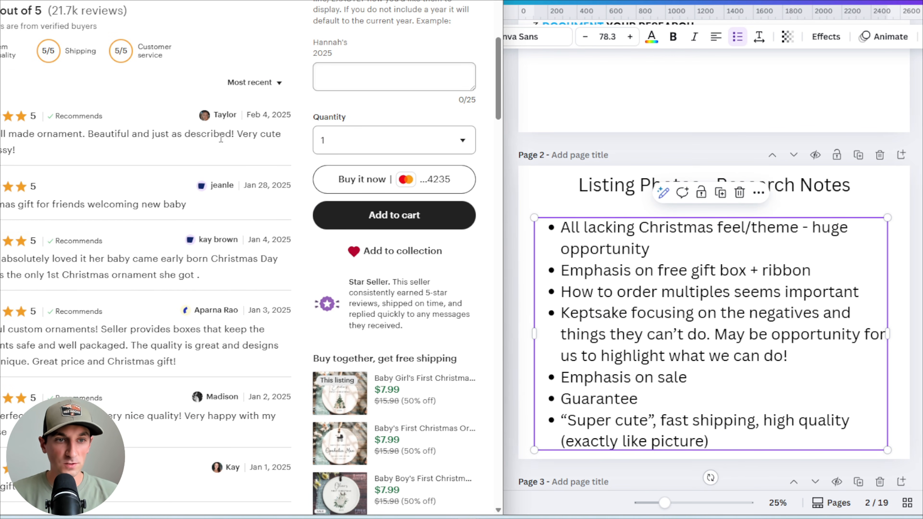
{"action": "scroll", "coordinate": [221, 138], "scroll_direction": "up", "scroll_amount": 2}
{"action": "left_click_drag", "start_coordinate": [237, 194], "coordinate": [285, 201]}
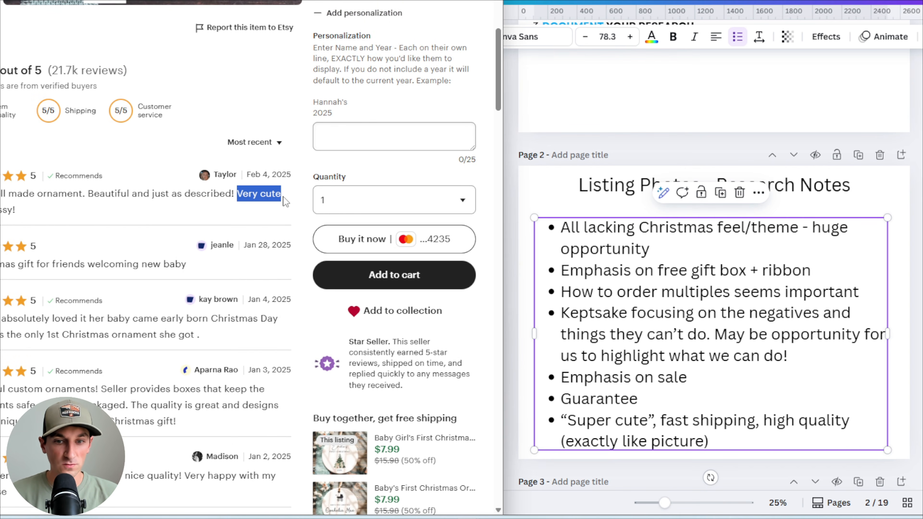
{"action": "left_click", "coordinate": [613, 423]}
{"action": "type", "text": "/very"}
{"action": "scroll", "coordinate": [60, 283], "scroll_direction": "down", "scroll_amount": 4}
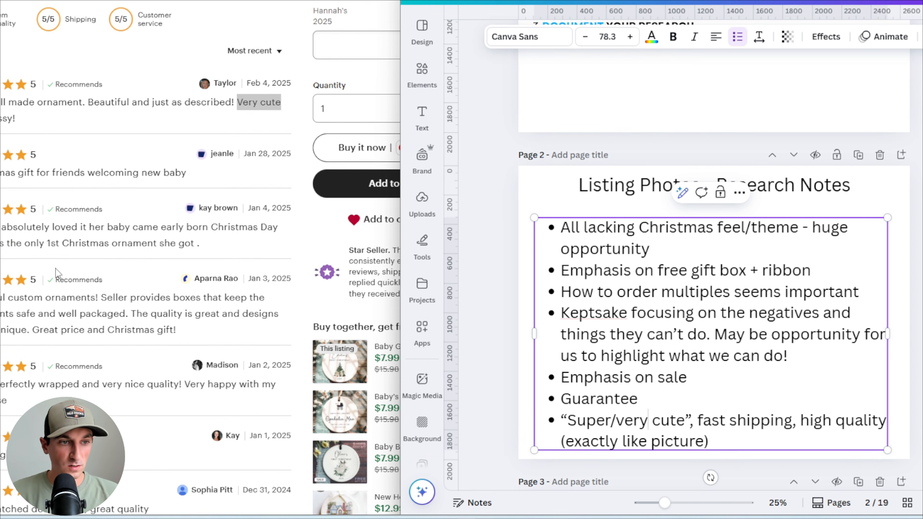
Read through the second page of ModernXmas reviews, highlighting phrases in individual comments
{"action": "left_click", "coordinate": [58, 147]}
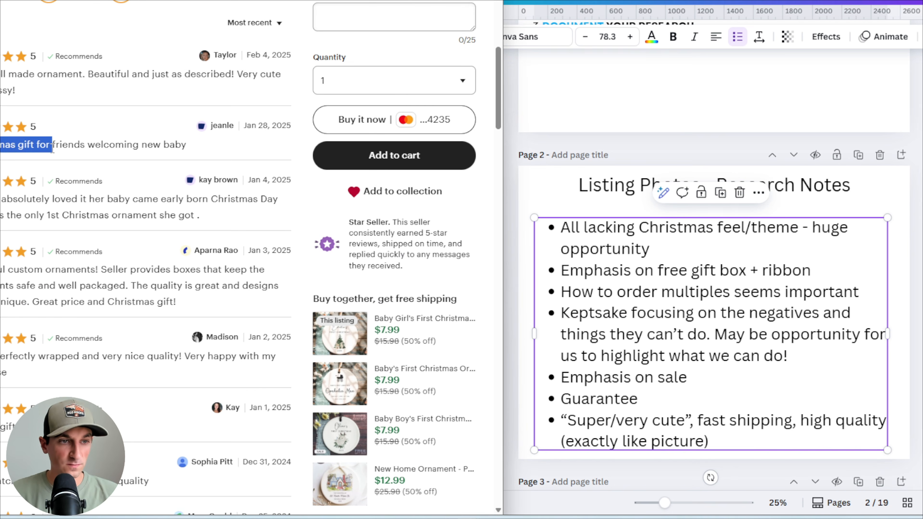
{"action": "left_click_drag", "start_coordinate": [1, 146], "coordinate": [64, 147]}
{"action": "left_click", "coordinate": [63, 164]}
{"action": "scroll", "coordinate": [14, 211], "scroll_direction": "down", "scroll_amount": 1}
{"action": "scroll", "coordinate": [14, 211], "scroll_direction": "down", "scroll_amount": 2}
{"action": "left_click_drag", "start_coordinate": [139, 80], "coordinate": [215, 83]}
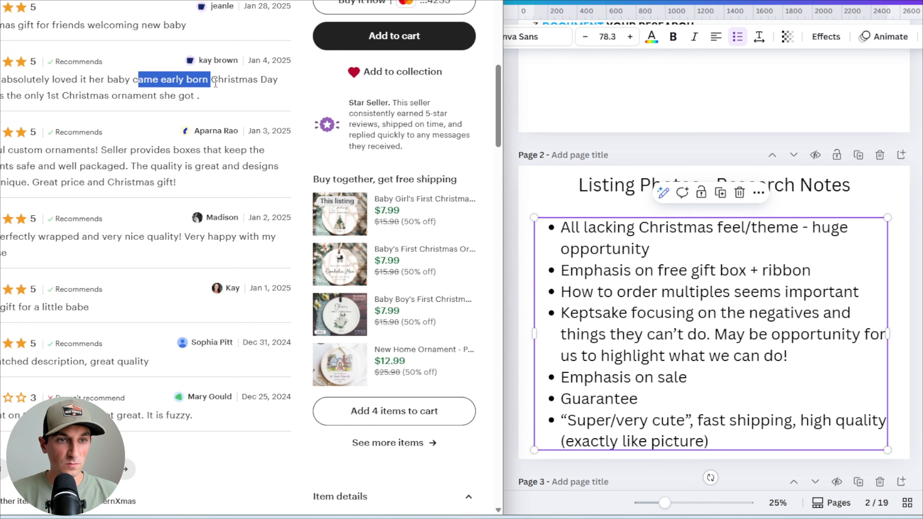
{"action": "left_click", "coordinate": [90, 89]}
{"action": "left_click_drag", "start_coordinate": [27, 91], "coordinate": [148, 93]}
{"action": "left_click", "coordinate": [149, 93]}
{"action": "scroll", "coordinate": [189, 93], "scroll_direction": "down", "scroll_amount": 1}
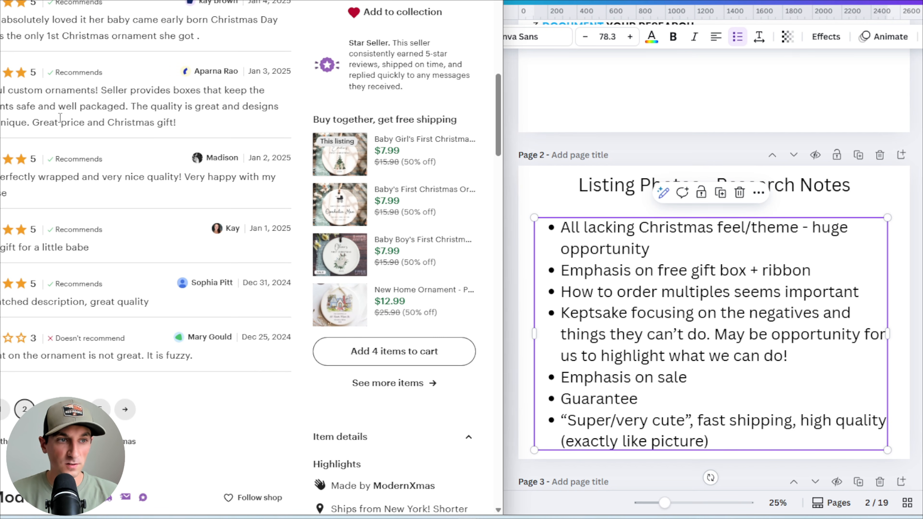
{"action": "left_click_drag", "start_coordinate": [1, 92], "coordinate": [201, 91]}
{"action": "left_click", "coordinate": [127, 96]}
{"action": "left_click", "coordinate": [208, 89]}
{"action": "left_click", "coordinate": [169, 90]}
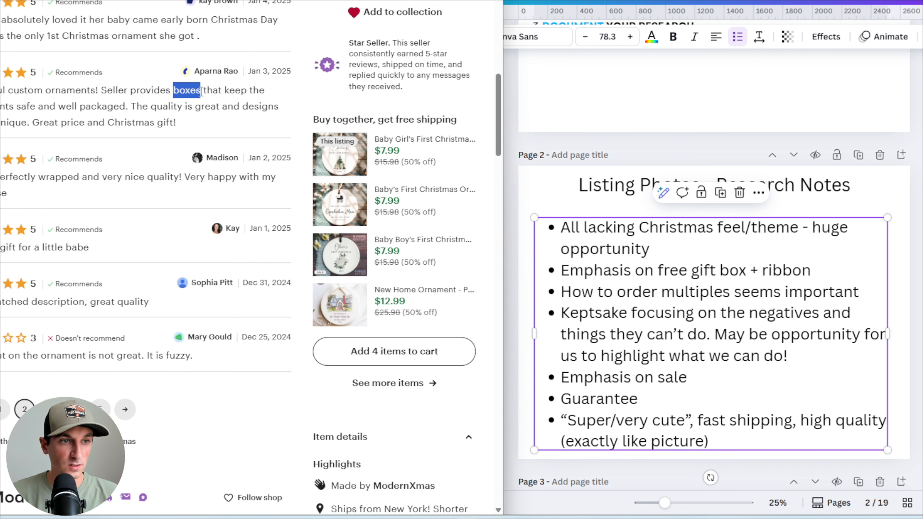
{"action": "left_click", "coordinate": [204, 97]}
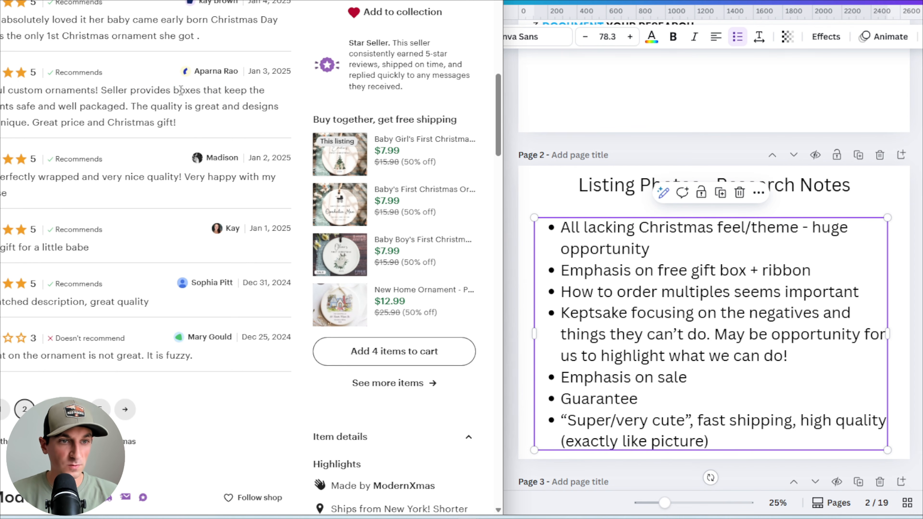
{"action": "scroll", "coordinate": [159, 97], "scroll_direction": "down", "scroll_amount": 2}
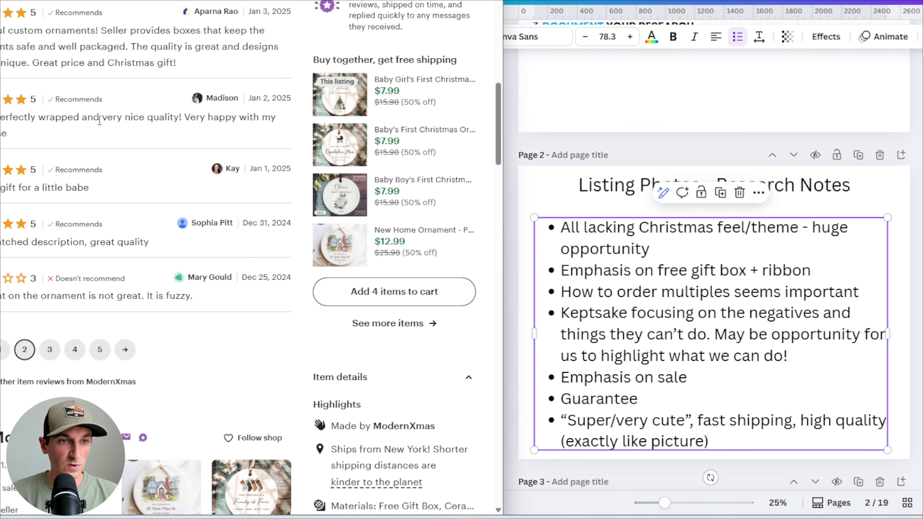
{"action": "scroll", "coordinate": [140, 120], "scroll_direction": "down", "scroll_amount": 2}
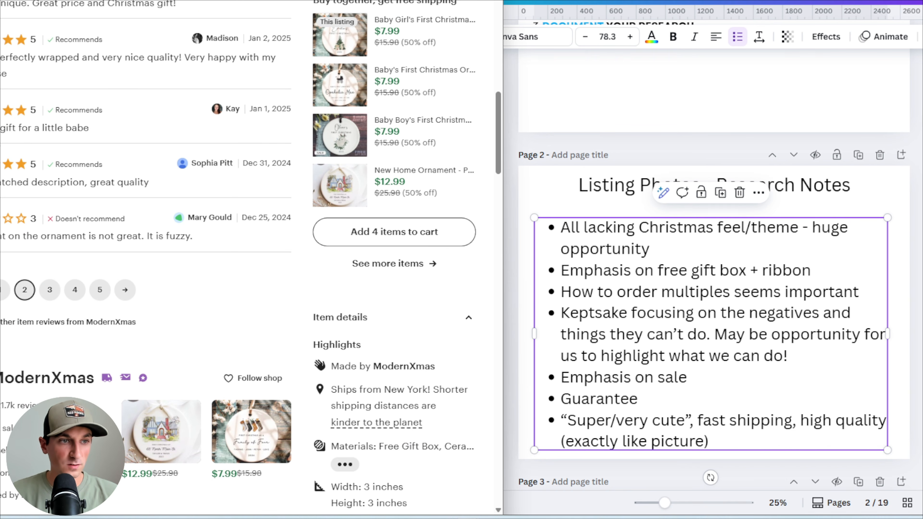
{"action": "scroll", "coordinate": [85, 135], "scroll_direction": "down", "scroll_amount": 2}
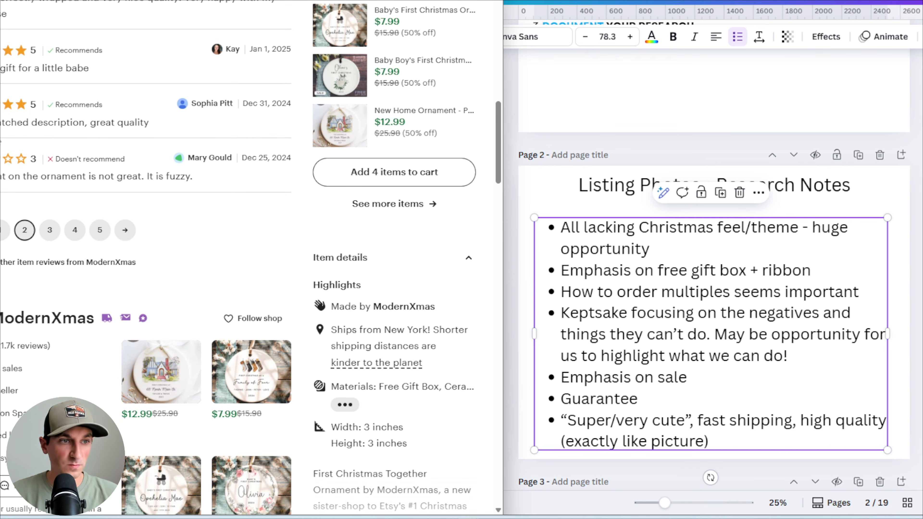
{"action": "left_click_drag", "start_coordinate": [90, 122], "coordinate": [137, 124]}
{"action": "left_click", "coordinate": [137, 124]}
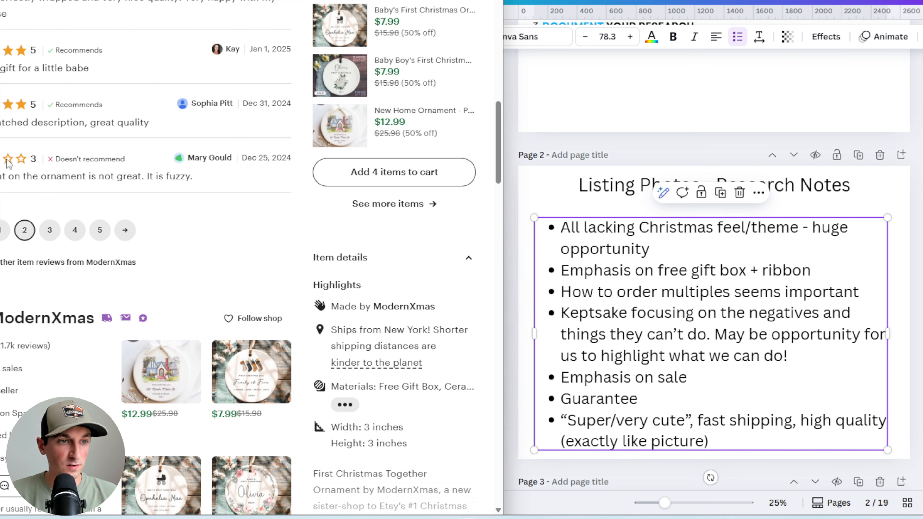
{"action": "left_click_drag", "start_coordinate": [1, 179], "coordinate": [141, 188]}
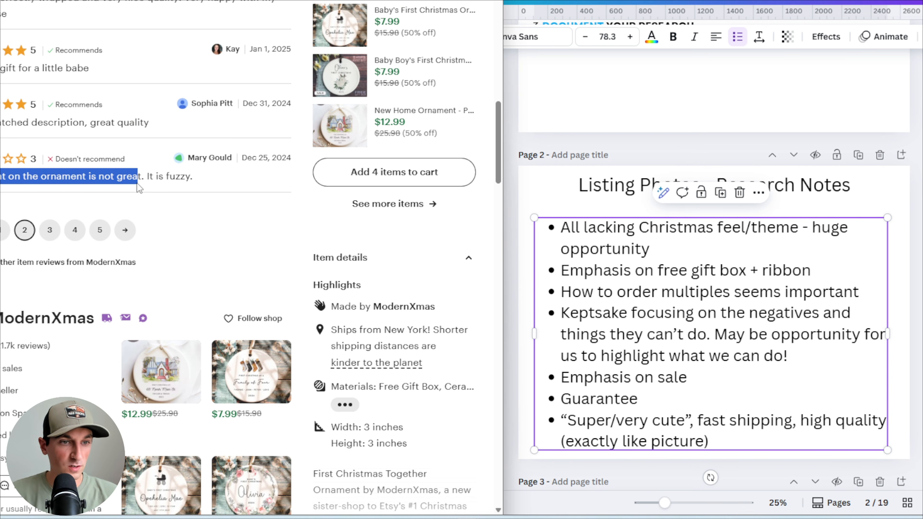
{"action": "left_click", "coordinate": [185, 188]}
{"action": "left_click_drag", "start_coordinate": [218, 187], "coordinate": [71, 181]}
{"action": "left_click", "coordinate": [71, 182]}
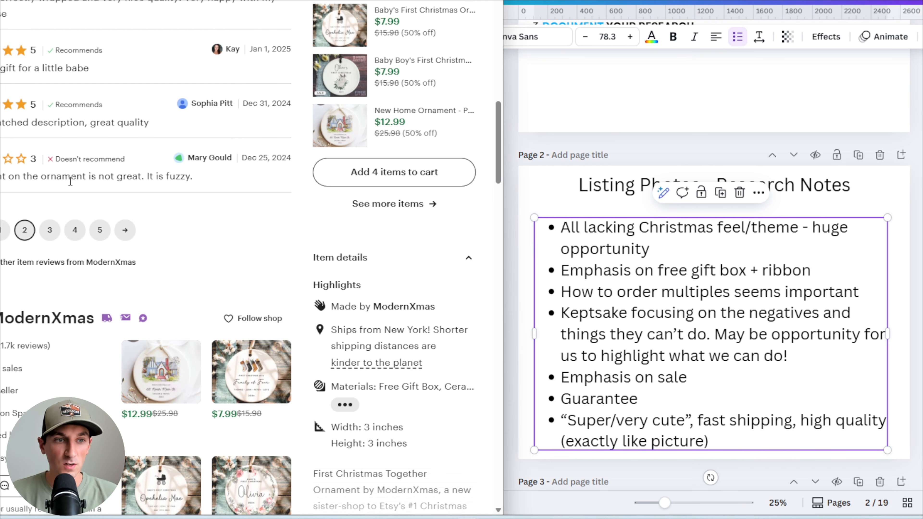
{"action": "left_click", "coordinate": [721, 442]}
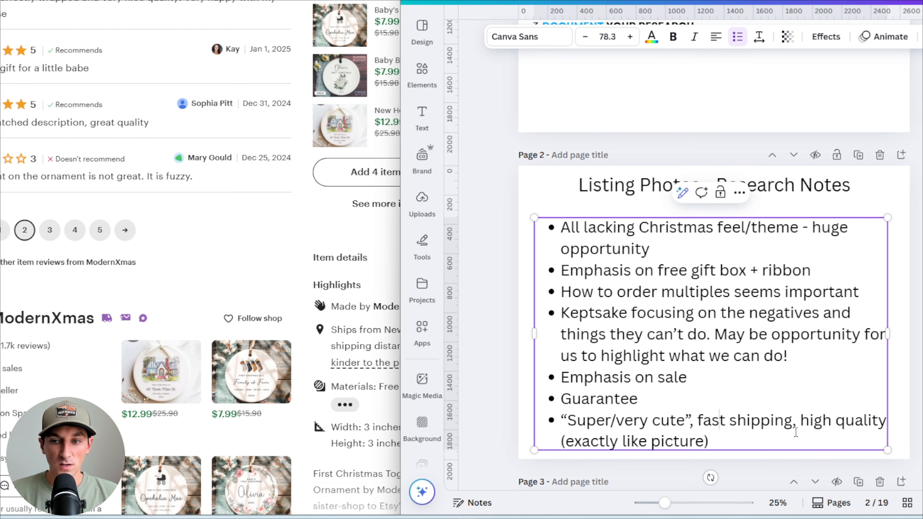
{"action": "left_click", "coordinate": [51, 179]}
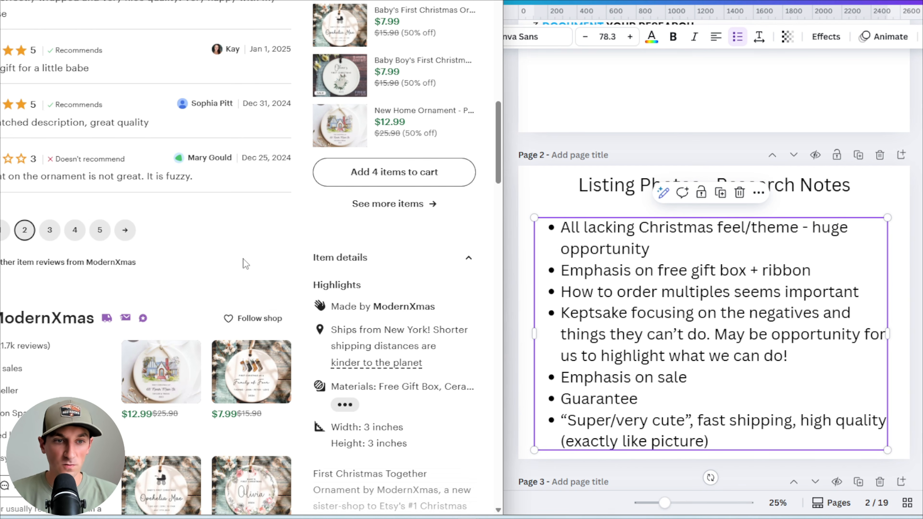
Browse the third and fourth pages of ModernXmas customer reviews
{"action": "left_click", "coordinate": [50, 230]}
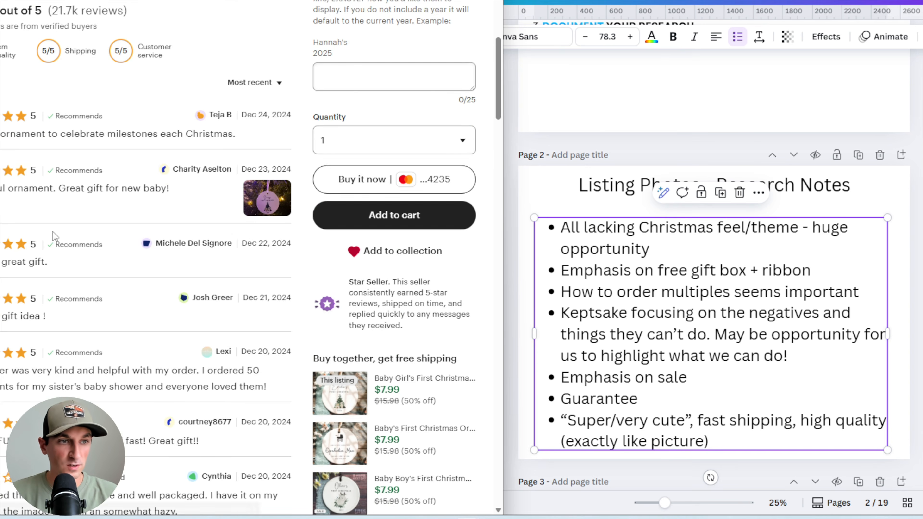
{"action": "scroll", "coordinate": [159, 184], "scroll_direction": "down", "scroll_amount": 5}
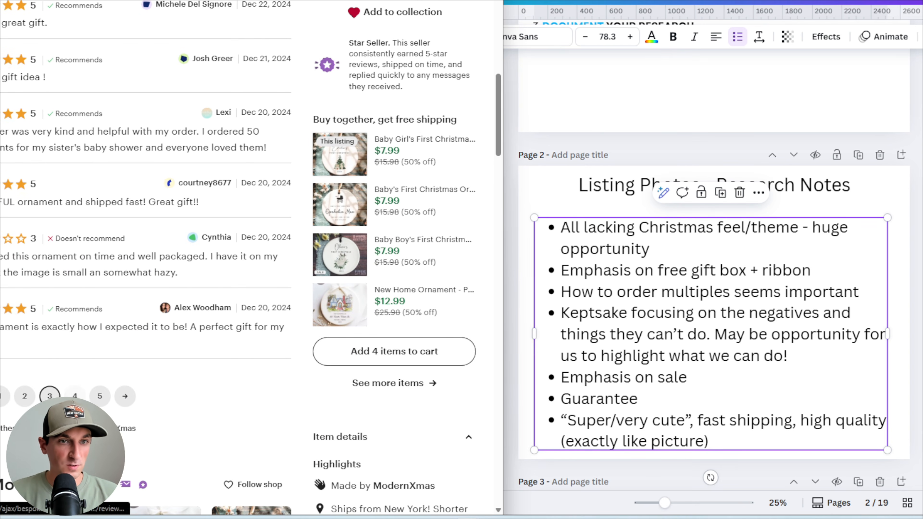
{"action": "left_click", "coordinate": [75, 395]}
{"action": "scroll", "coordinate": [110, 192], "scroll_direction": "down", "scroll_amount": 2}
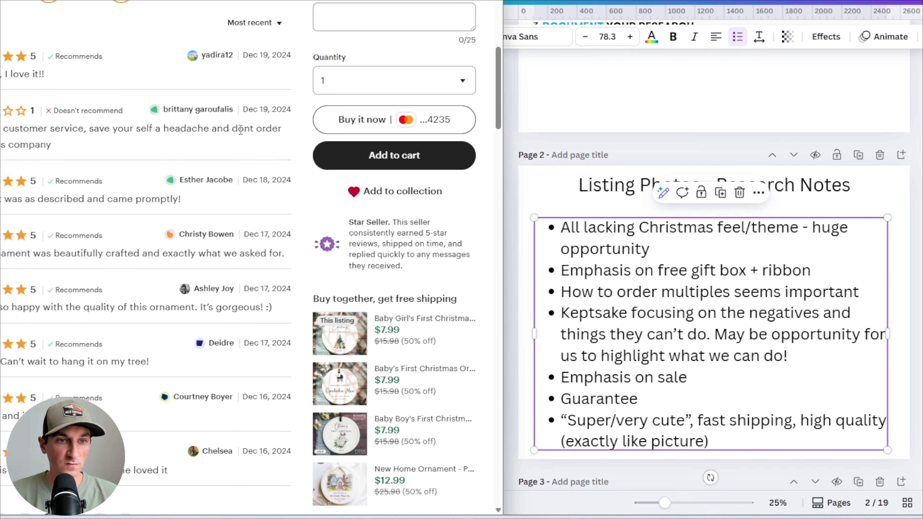
{"action": "scroll", "coordinate": [37, 153], "scroll_direction": "down", "scroll_amount": 2}
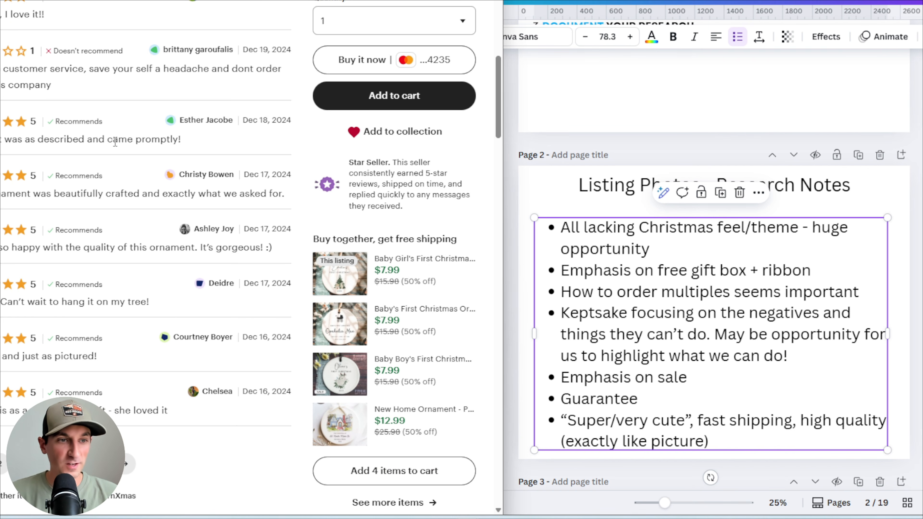
{"action": "scroll", "coordinate": [109, 140], "scroll_direction": "down", "scroll_amount": 2}
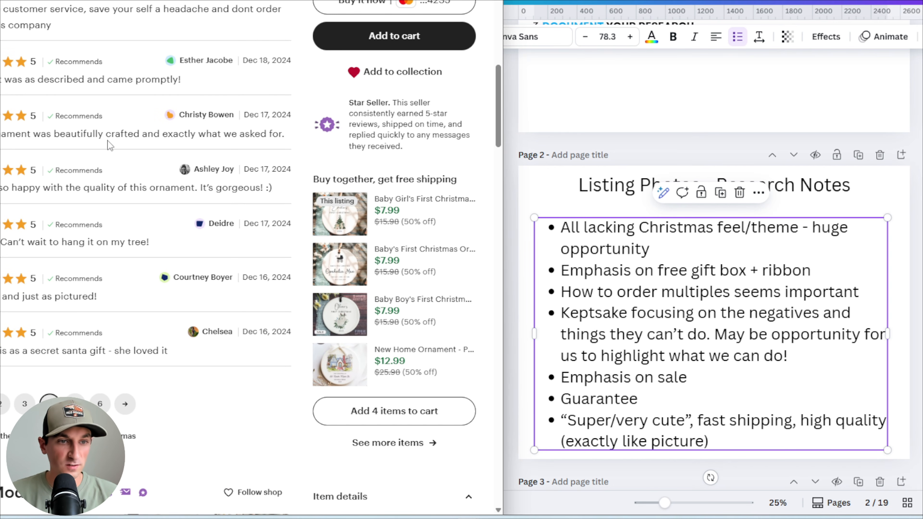
Append ', customer service' to the end of the review-themes bullet
{"action": "left_click", "coordinate": [730, 442]}
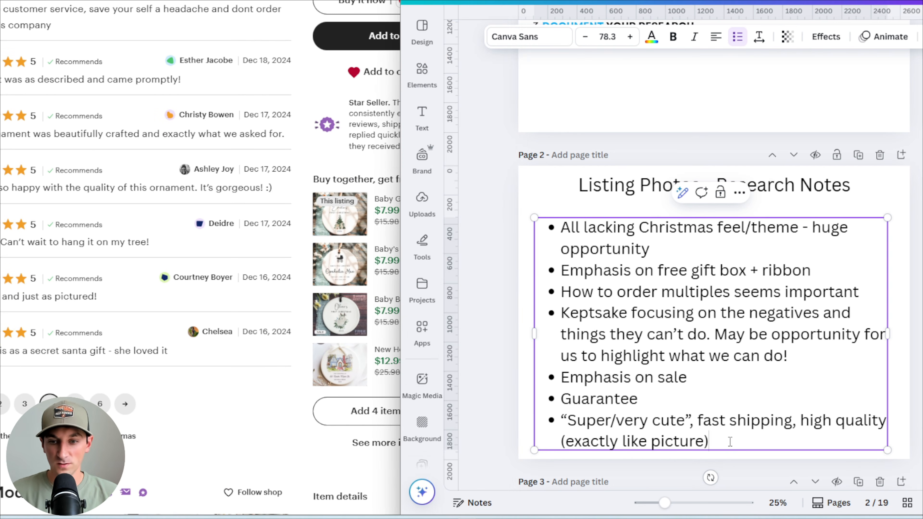
{"action": "type", "text": ", customer servic"}
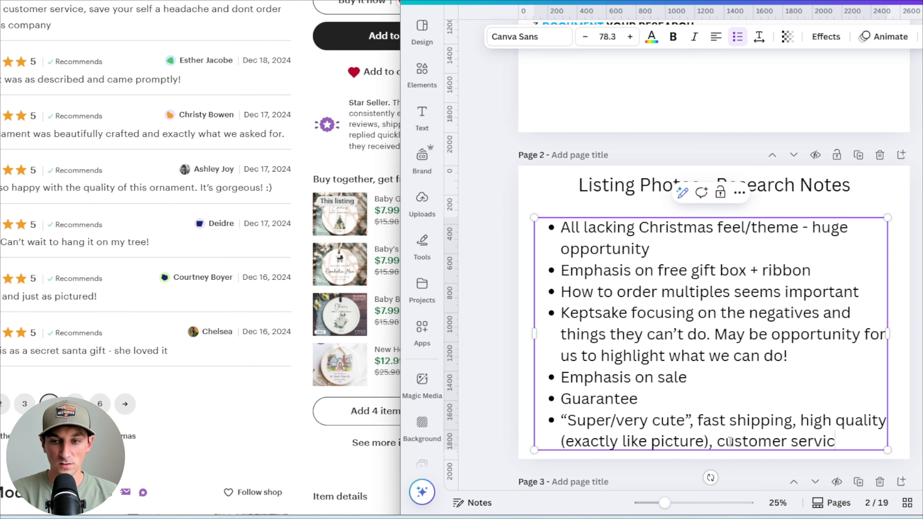
{"action": "type", "text": "e"}
Open the next review page, sort the reviews by Lowest Rating, and read through the negative reviews
{"action": "left_click", "coordinate": [124, 404]}
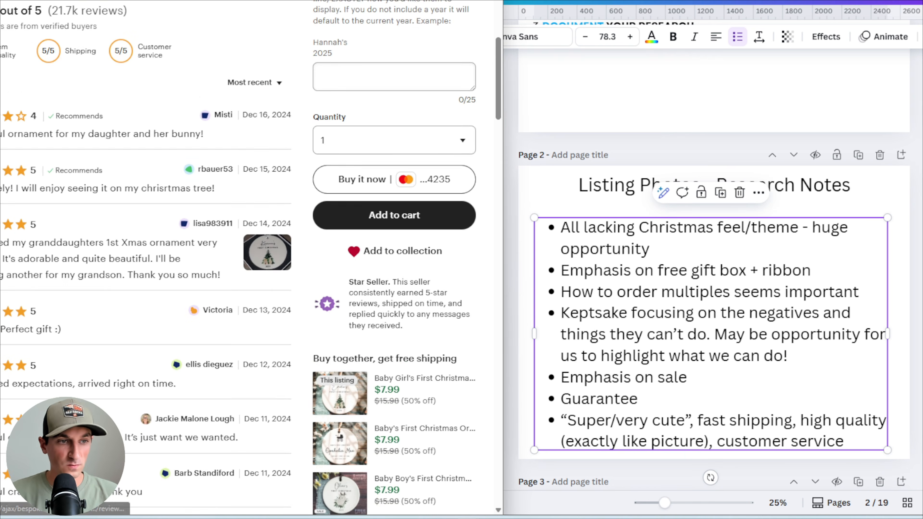
{"action": "scroll", "coordinate": [106, 282], "scroll_direction": "down", "scroll_amount": 5}
{"action": "scroll", "coordinate": [119, 278], "scroll_direction": "up", "scroll_amount": 10}
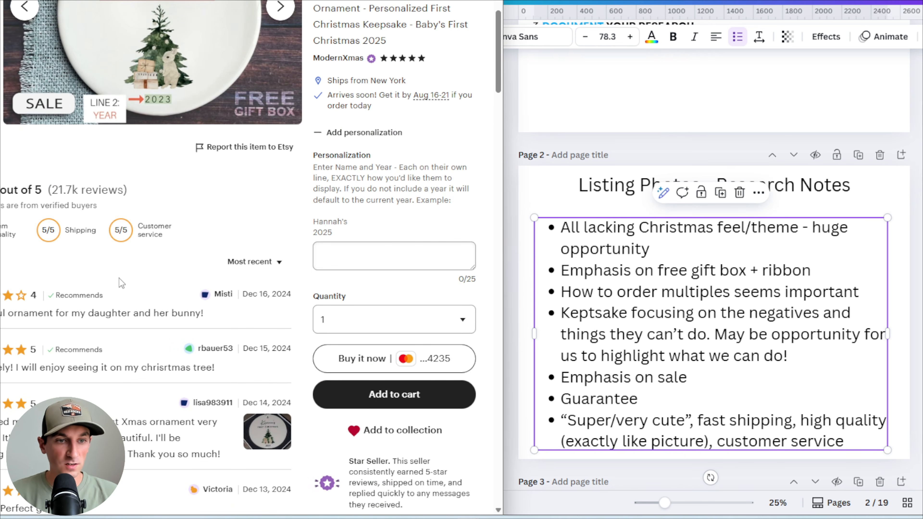
{"action": "left_click", "coordinate": [287, 201]}
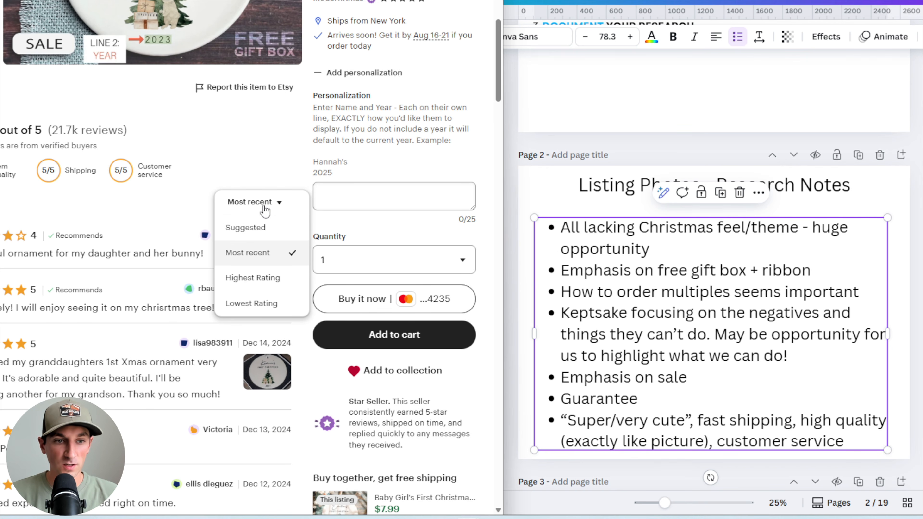
{"action": "left_click", "coordinate": [280, 303]}
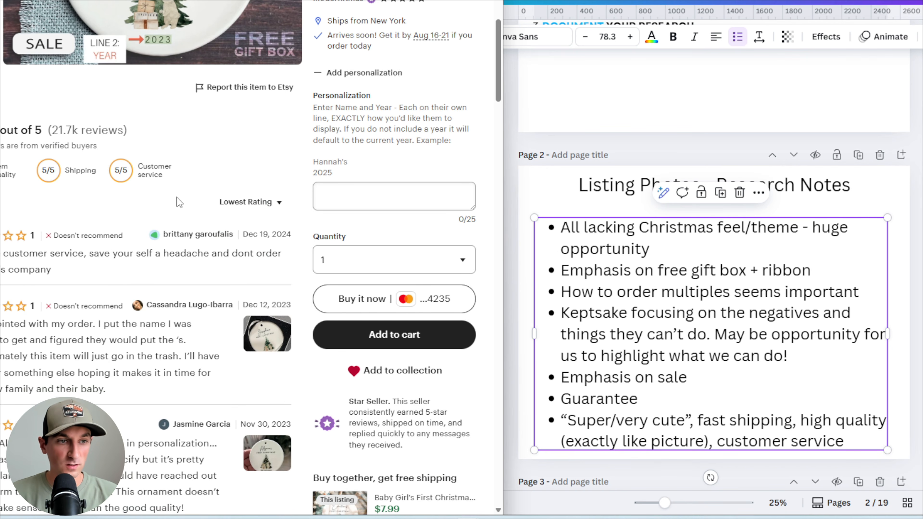
{"action": "scroll", "coordinate": [178, 200], "scroll_direction": "down", "scroll_amount": 2}
{"action": "scroll", "coordinate": [178, 200], "scroll_direction": "up", "scroll_amount": 2}
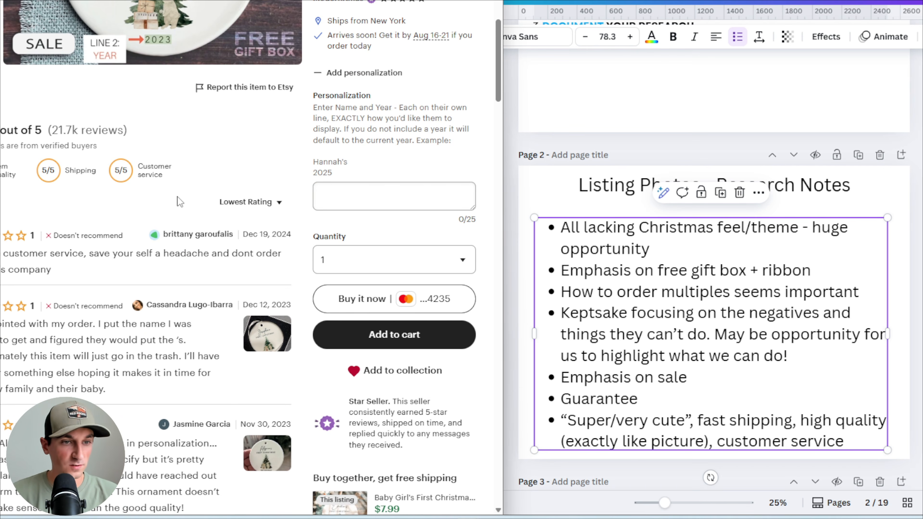
{"action": "scroll", "coordinate": [177, 197], "scroll_direction": "down", "scroll_amount": 2}
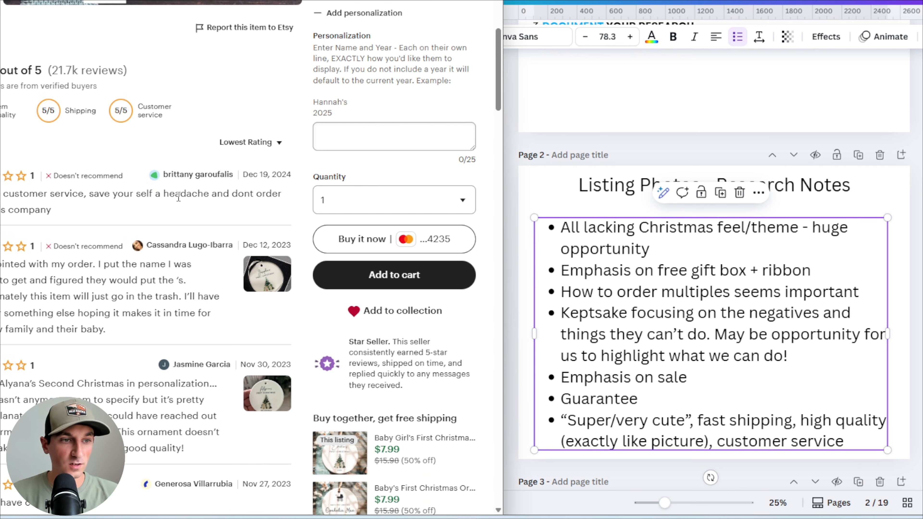
{"action": "scroll", "coordinate": [170, 146], "scroll_direction": "down", "scroll_amount": 5}
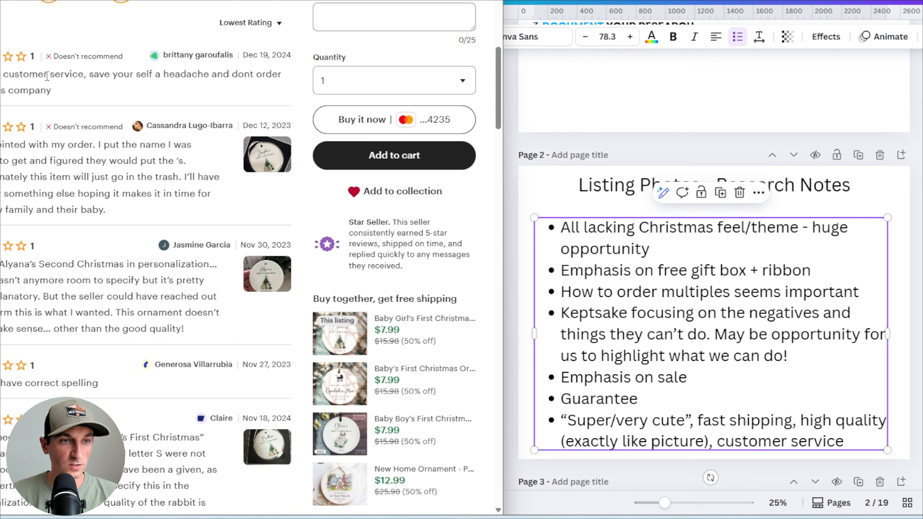
{"action": "scroll", "coordinate": [48, 87], "scroll_direction": "down", "scroll_amount": 1}
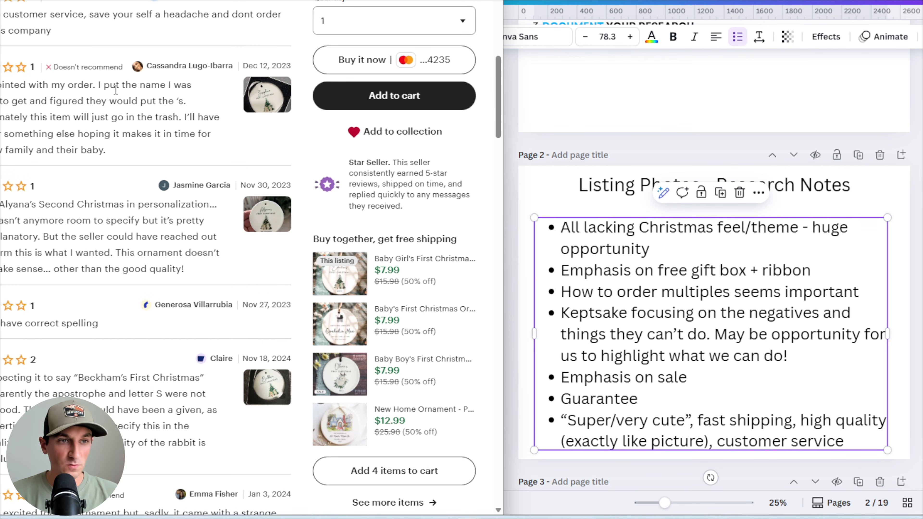
Highlight phrases in the low-rated reviews and open a reviewer's photo, then close it
{"action": "left_click_drag", "start_coordinate": [1, 101], "coordinate": [188, 106]}
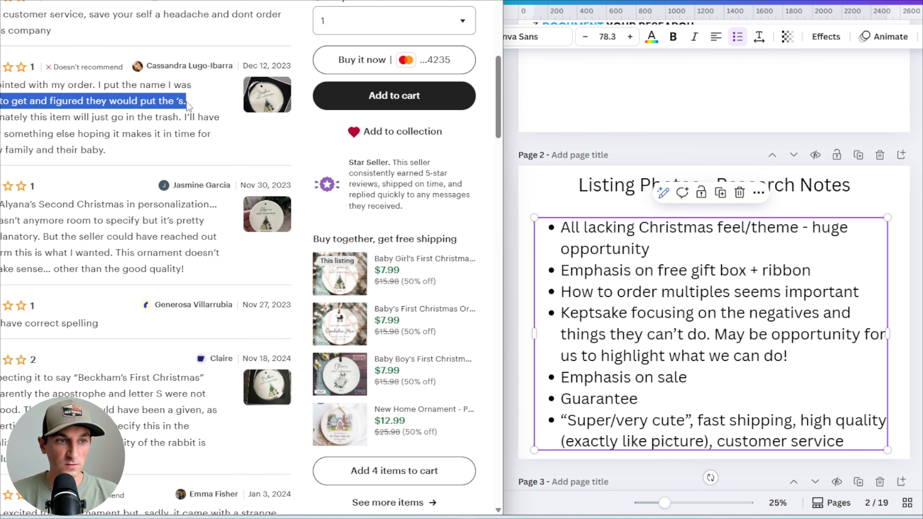
{"action": "left_click", "coordinate": [188, 106]}
{"action": "left_click_drag", "start_coordinate": [23, 117], "coordinate": [145, 154]}
{"action": "left_click", "coordinate": [144, 153]}
{"action": "left_click", "coordinate": [257, 105]}
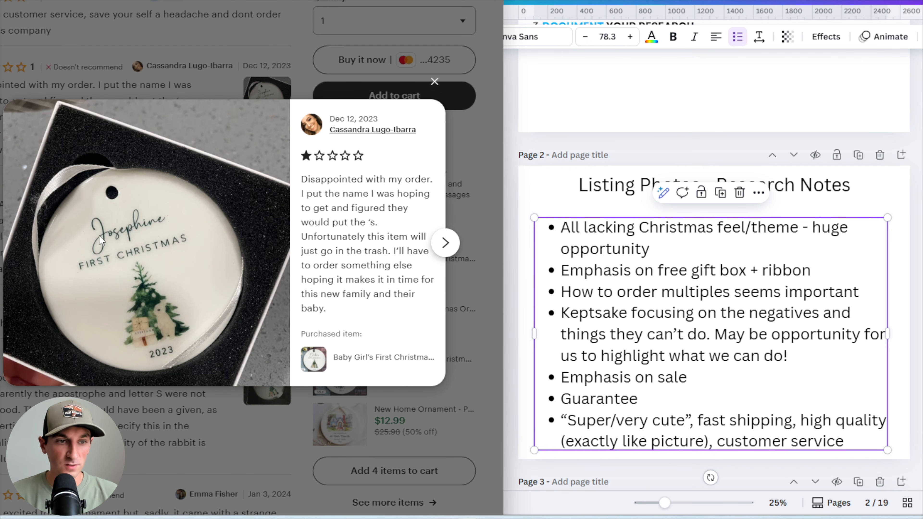
{"action": "left_click", "coordinate": [434, 81]}
Return to the top of the listing and highlight the personalization instructions
{"action": "scroll", "coordinate": [133, 224], "scroll_direction": "up", "scroll_amount": 4}
{"action": "scroll", "coordinate": [132, 223], "scroll_direction": "up", "scroll_amount": 8}
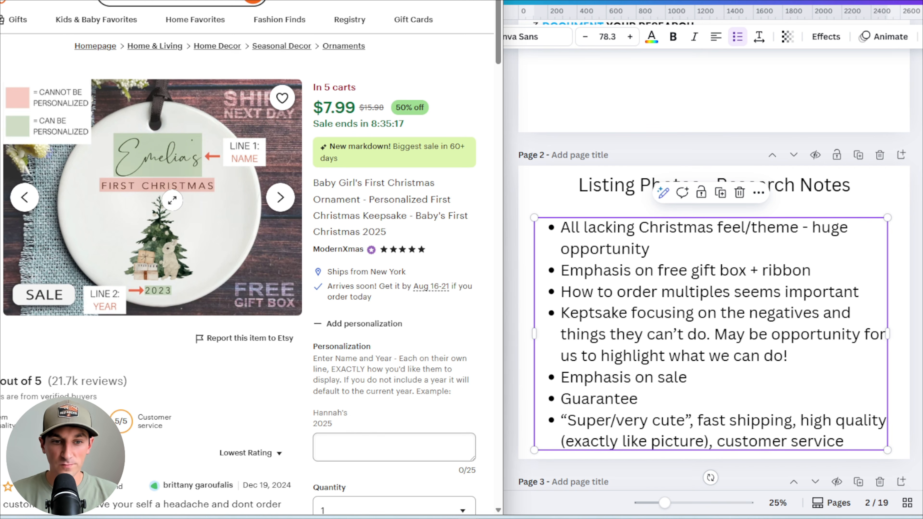
{"action": "scroll", "coordinate": [171, 200], "scroll_direction": "down", "scroll_amount": 2}
{"action": "left_click_drag", "start_coordinate": [313, 299], "coordinate": [413, 329]}
{"action": "left_click", "coordinate": [414, 329]}
{"action": "scroll", "coordinate": [232, 197], "scroll_direction": "up", "scroll_amount": 2}
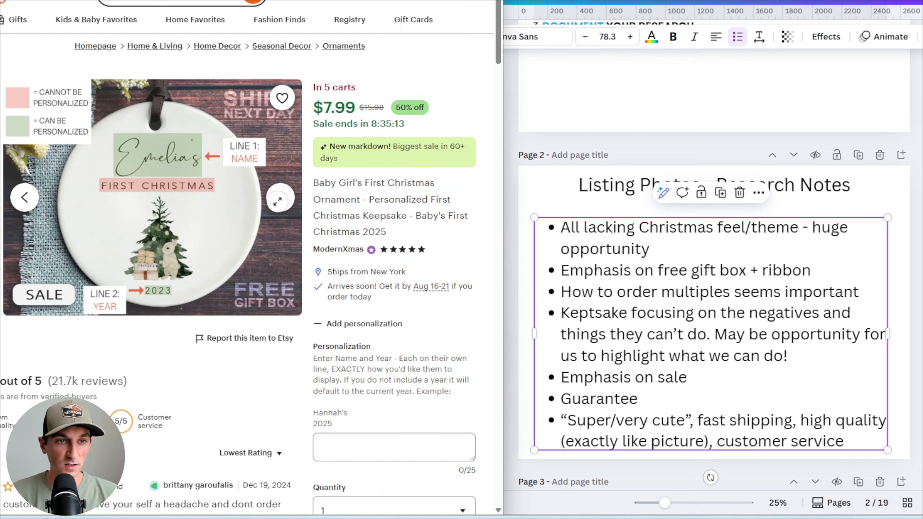
Add a new bullet 'Personalization guide' at the end of the research notes
{"action": "left_click", "coordinate": [872, 443]}
{"action": "left_click", "coordinate": [862, 442]}
{"action": "key", "text": "Return"}
{"action": "type", "text": "Personaliz"}
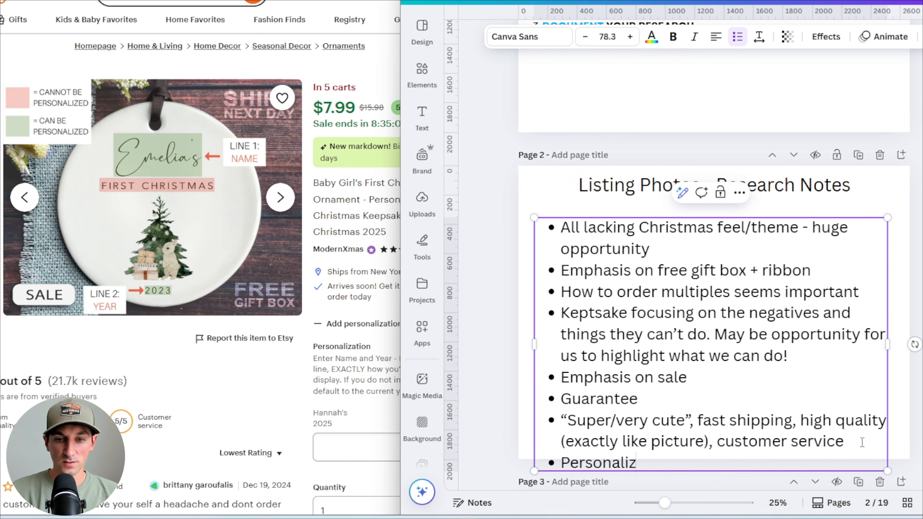
{"action": "type", "text": "ation guide"}
Resize the notes text box so all bullets fit on the page
{"action": "left_click_drag", "start_coordinate": [888, 345], "coordinate": [907, 345]}
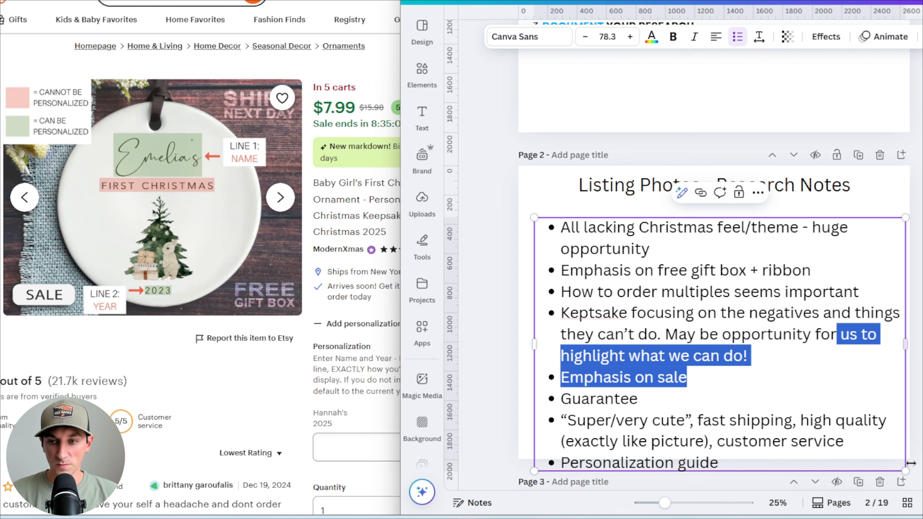
{"action": "left_click", "coordinate": [907, 471]}
{"action": "left_click_drag", "start_coordinate": [907, 471], "coordinate": [850, 435]}
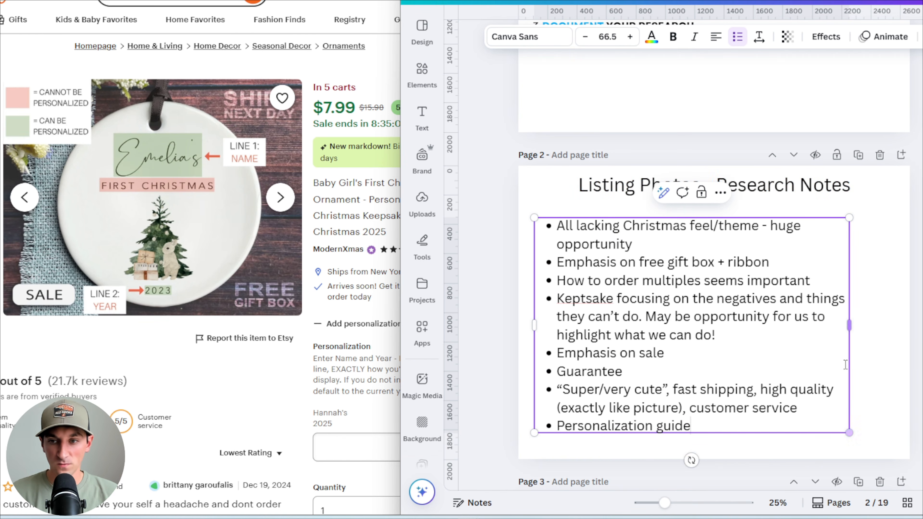
{"action": "left_click_drag", "start_coordinate": [850, 327], "coordinate": [891, 328]}
{"action": "left_click", "coordinate": [488, 308]}
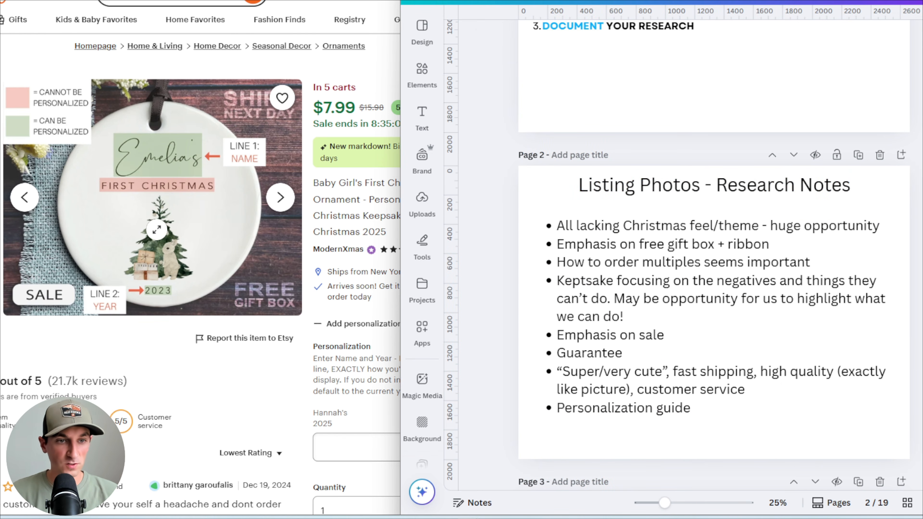
Read through the remaining lowest-rated reviews on the first page, highlighting complaints
{"action": "scroll", "coordinate": [153, 236], "scroll_direction": "down", "scroll_amount": 4}
{"action": "scroll", "coordinate": [153, 236], "scroll_direction": "down", "scroll_amount": 5}
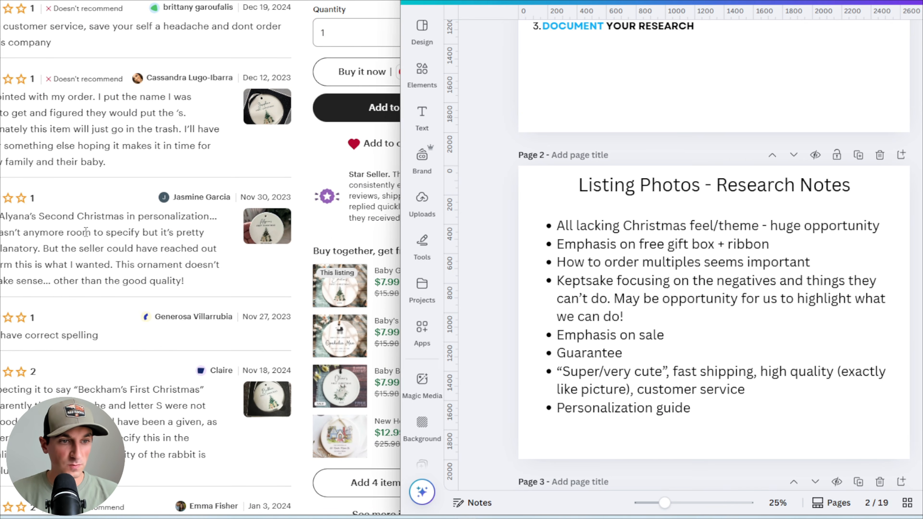
{"action": "left_click", "coordinate": [86, 232]}
{"action": "scroll", "coordinate": [88, 234], "scroll_direction": "down", "scroll_amount": 4}
{"action": "scroll", "coordinate": [87, 238], "scroll_direction": "down", "scroll_amount": 4}
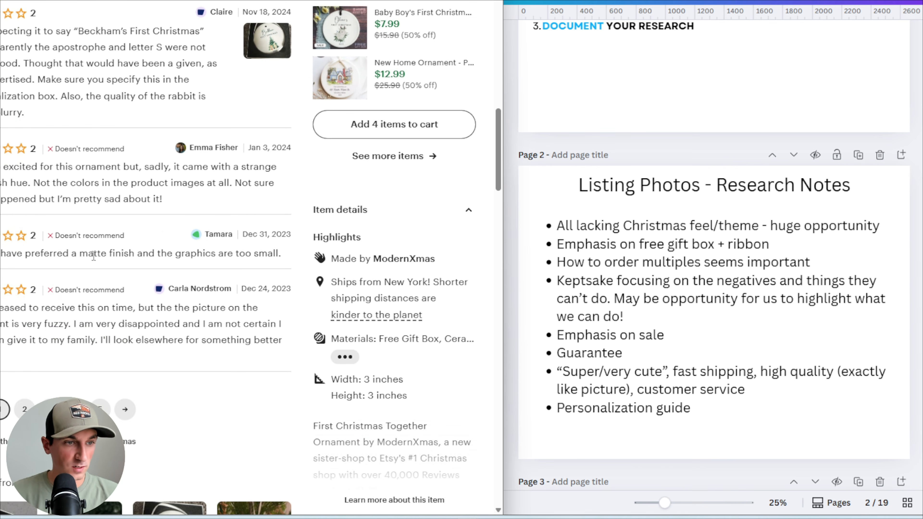
{"action": "scroll", "coordinate": [92, 251], "scroll_direction": "down", "scroll_amount": 3}
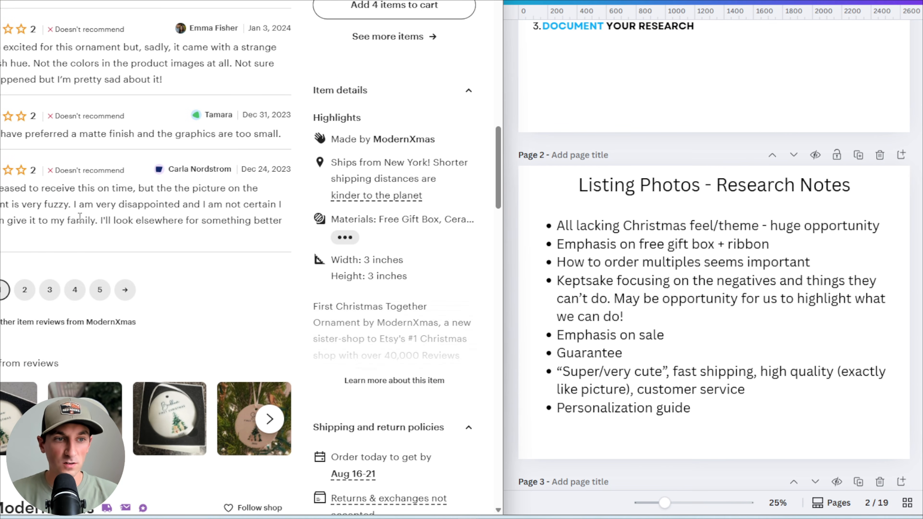
{"action": "scroll", "coordinate": [86, 214], "scroll_direction": "down", "scroll_amount": 1}
{"action": "scroll", "coordinate": [48, 160], "scroll_direction": "up", "scroll_amount": 1}
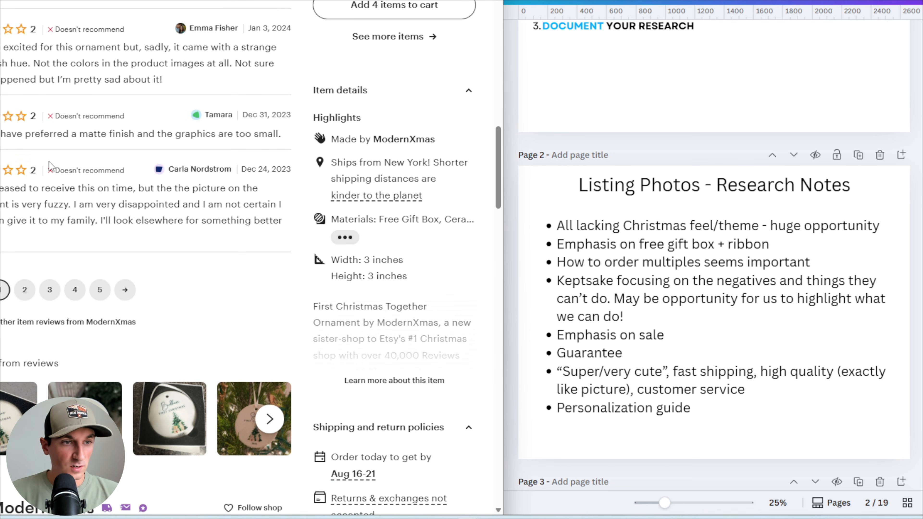
{"action": "scroll", "coordinate": [48, 162], "scroll_direction": "down", "scroll_amount": 1}
{"action": "left_click_drag", "start_coordinate": [174, 75], "coordinate": [251, 75]}
{"action": "left_click", "coordinate": [97, 171]}
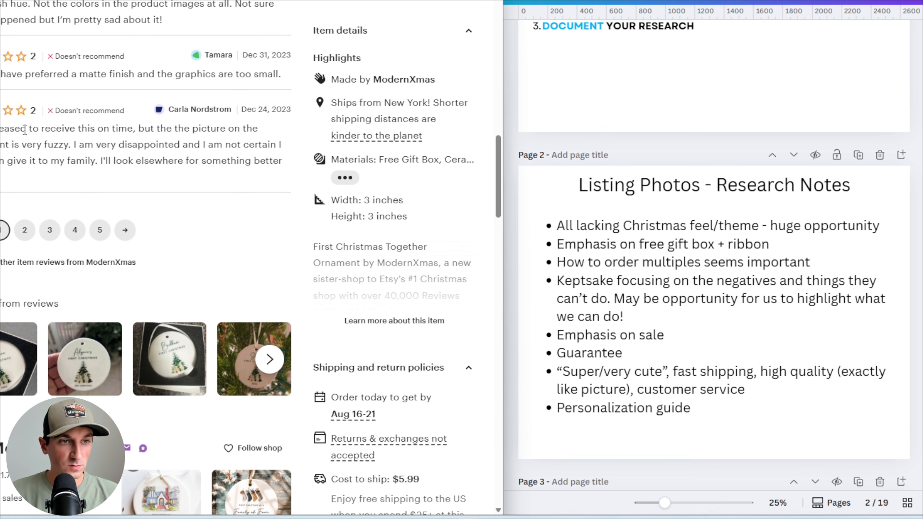
{"action": "left_click_drag", "start_coordinate": [29, 145], "coordinate": [62, 145]}
{"action": "left_click", "coordinate": [58, 145]}
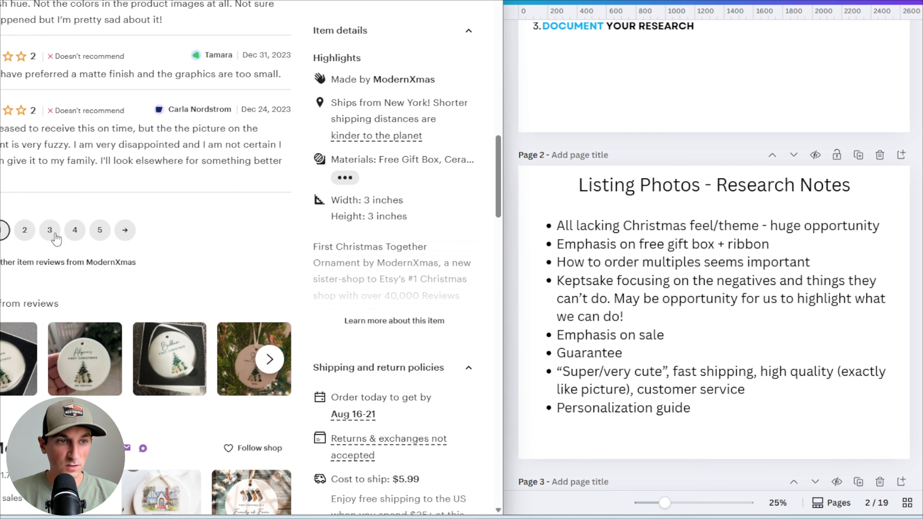
Open the second page of lowest-rated reviews and highlight complaints about image quality
{"action": "left_click", "coordinate": [25, 230]}
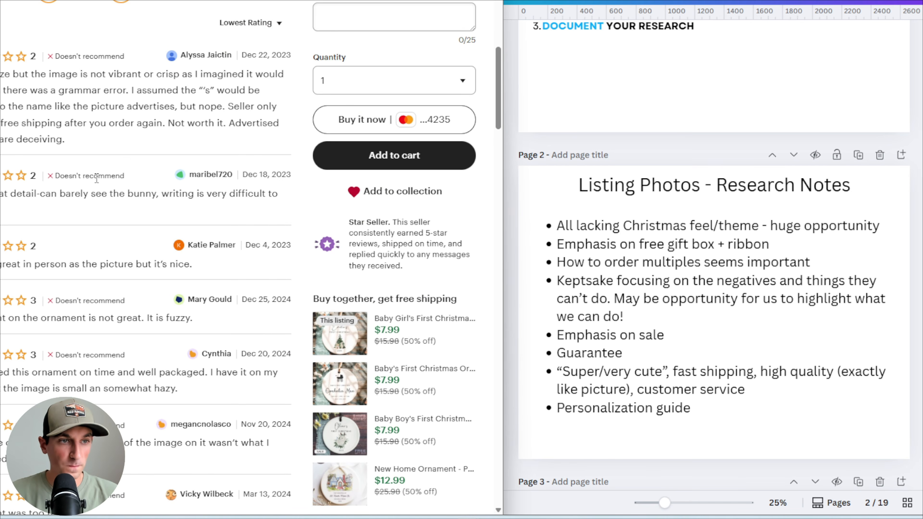
{"action": "scroll", "coordinate": [96, 179], "scroll_direction": "down", "scroll_amount": 2}
{"action": "left_click_drag", "start_coordinate": [90, 14], "coordinate": [185, 14]}
{"action": "left_click", "coordinate": [181, 15]}
{"action": "scroll", "coordinate": [120, 85], "scroll_direction": "down", "scroll_amount": 2}
{"action": "left_click_drag", "start_coordinate": [26, 77], "coordinate": [73, 77]}
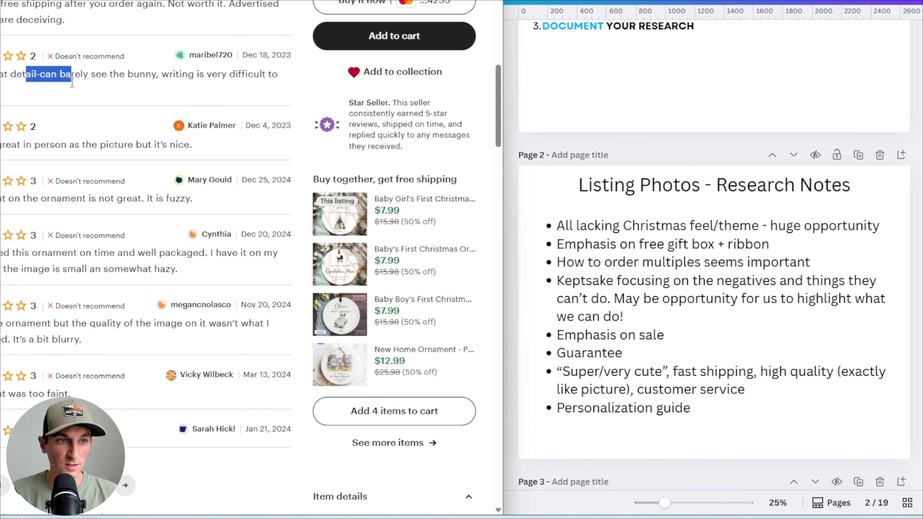
{"action": "scroll", "coordinate": [85, 171], "scroll_direction": "down", "scroll_amount": 6}
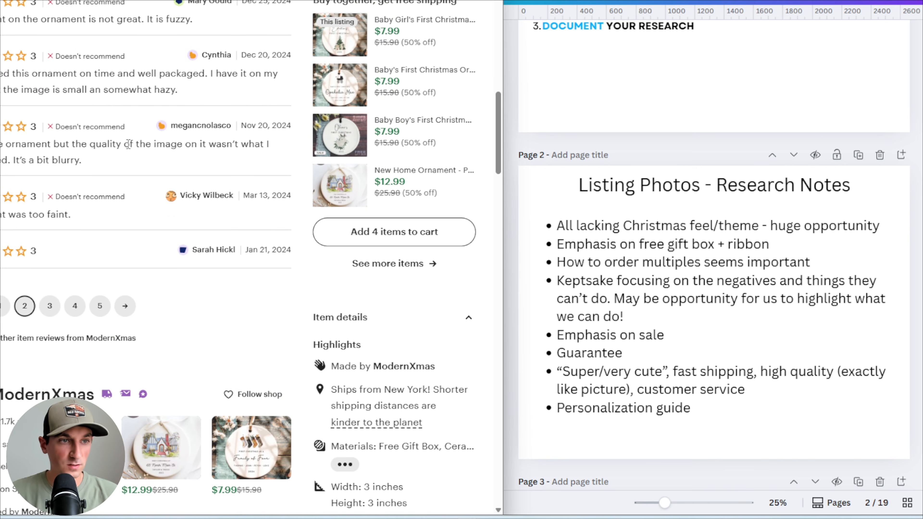
{"action": "scroll", "coordinate": [46, 159], "scroll_direction": "up", "scroll_amount": 2}
{"action": "left_click_drag", "start_coordinate": [68, 133], "coordinate": [157, 143]}
{"action": "left_click", "coordinate": [157, 143]}
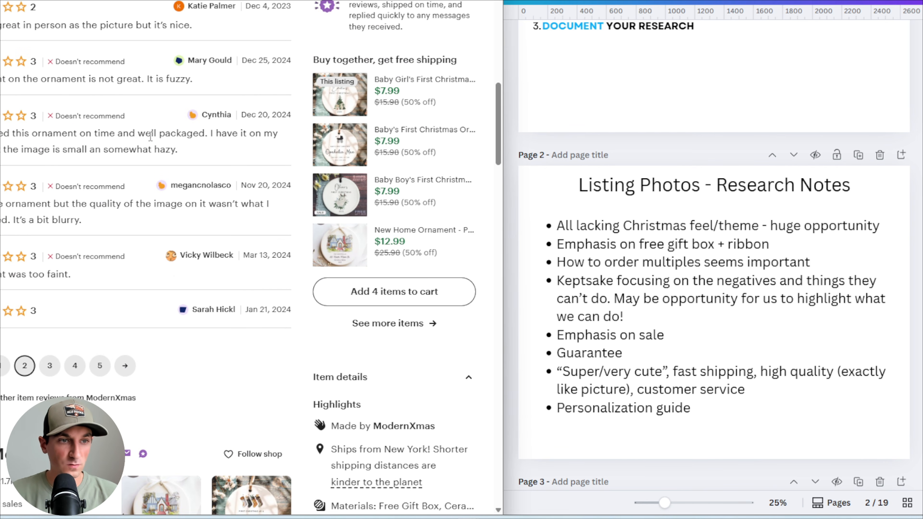
{"action": "scroll", "coordinate": [113, 134], "scroll_direction": "down", "scroll_amount": 2}
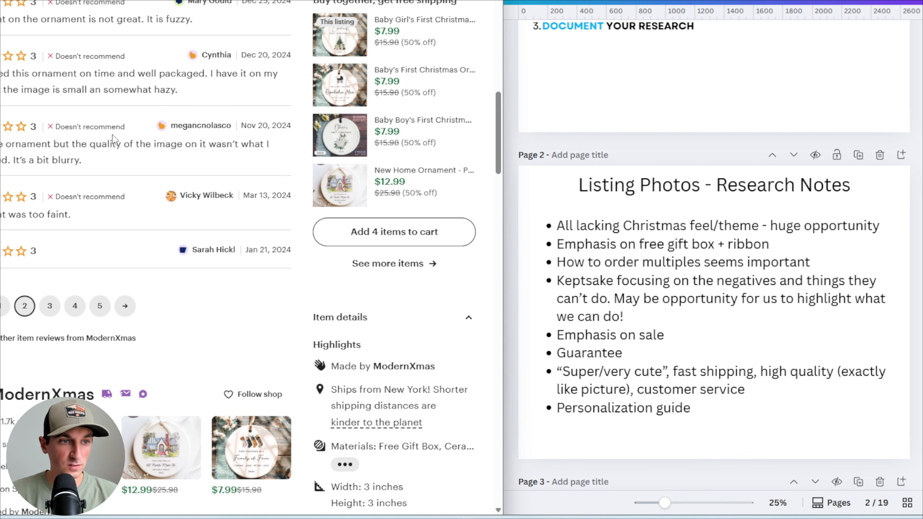
{"action": "left_click_drag", "start_coordinate": [1, 217], "coordinate": [67, 219]}
{"action": "left_click", "coordinate": [68, 220]}
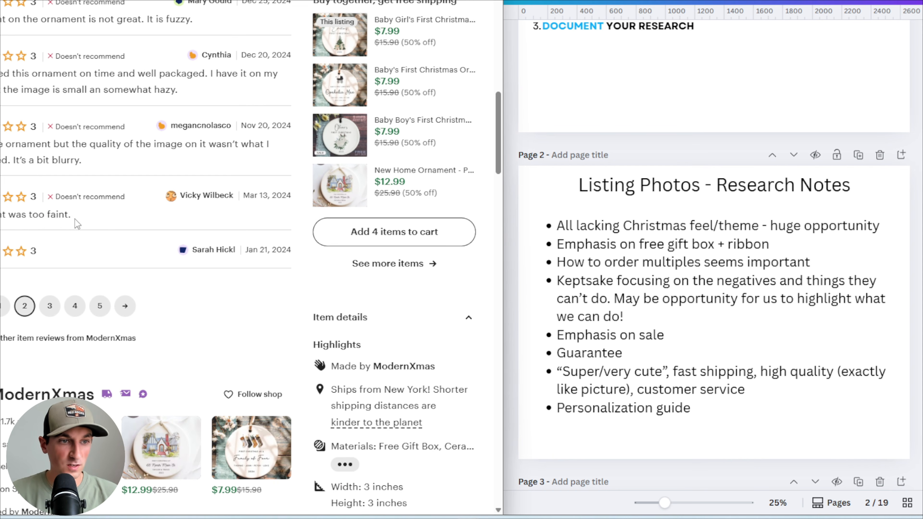
Insert ', crisp, not blurry/fuzzy' after 'exactly like picture' in the review-themes bullet
{"action": "left_click", "coordinate": [781, 401]}
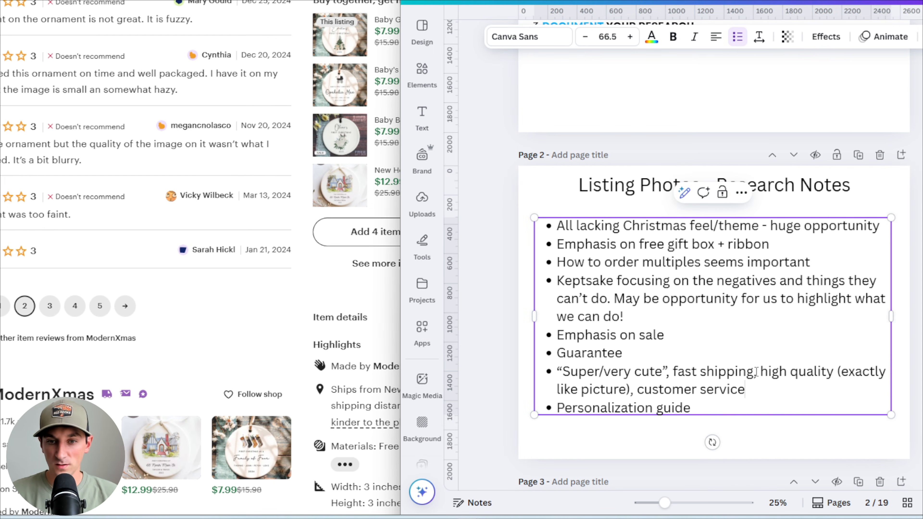
{"action": "left_click", "coordinate": [625, 387]}
{"action": "type", "text": ", crip"}
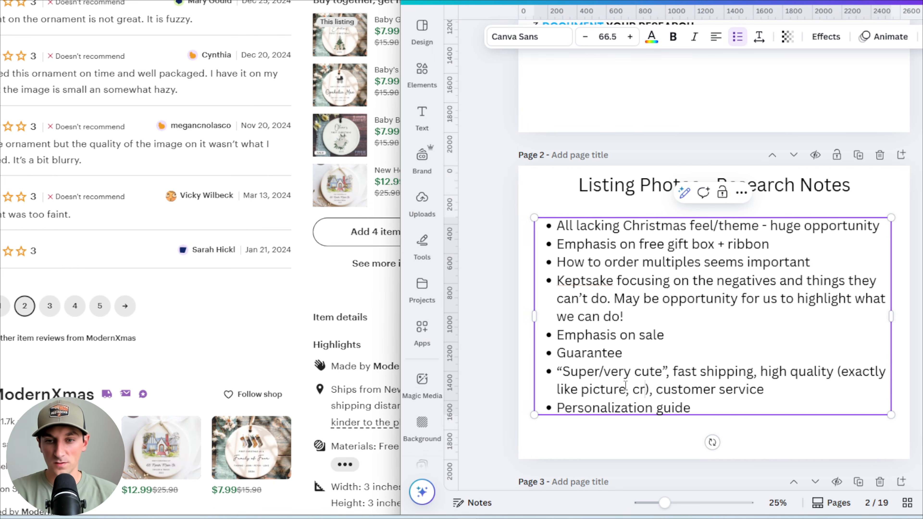
{"action": "key", "text": "BackSpace"}
{"action": "type", "text": "sp, "}
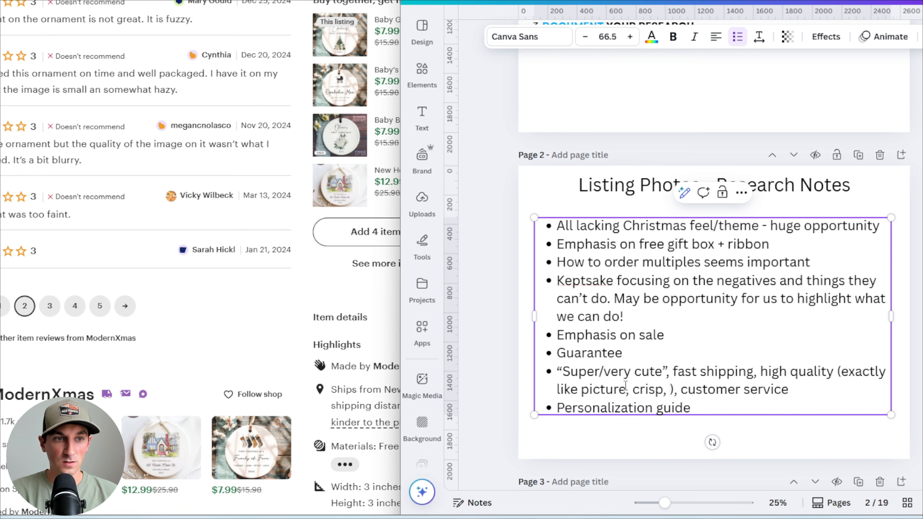
{"action": "type", "text": "no"}
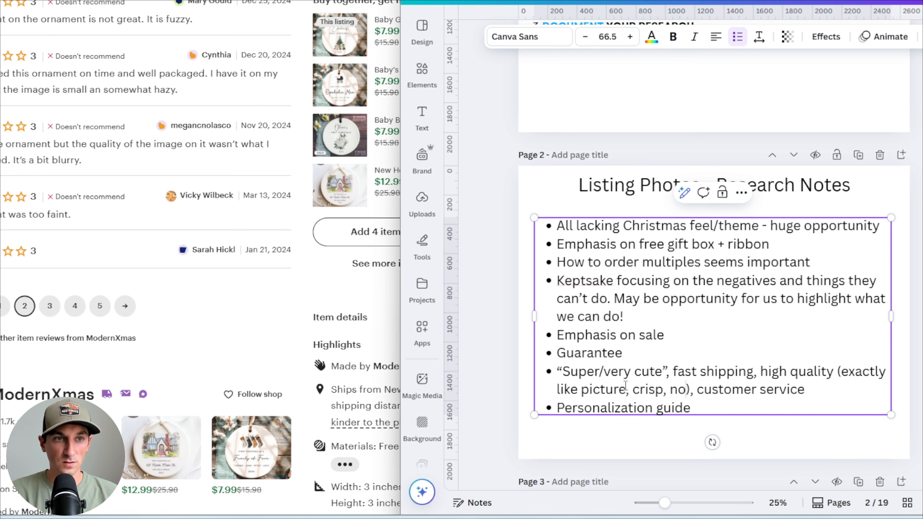
{"action": "key", "text": "BackSpace"}
{"action": "key", "text": "BackSpace"}
{"action": "type", "text": "not blu"}
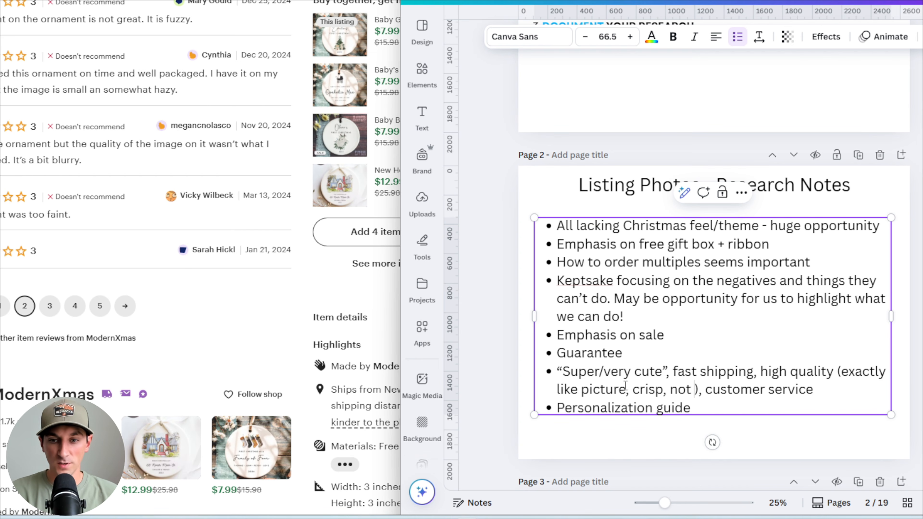
{"action": "type", "text": "rry/fuzzy"}
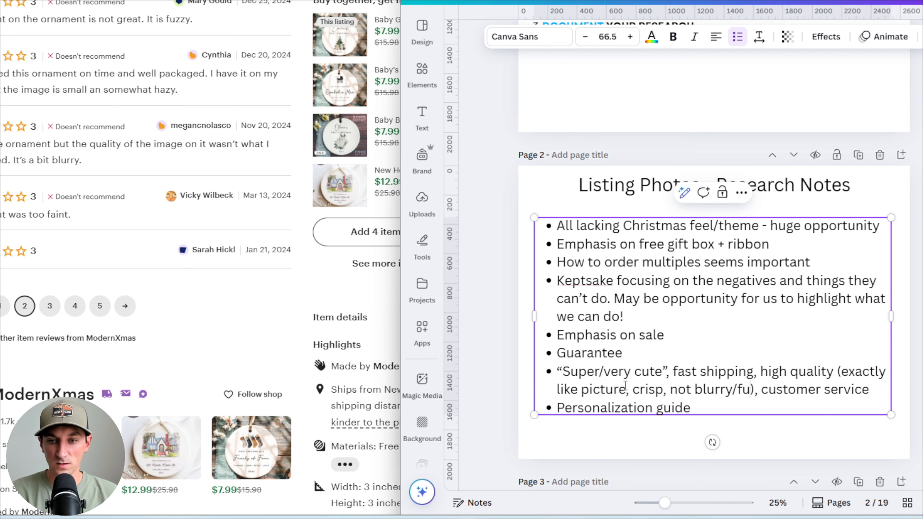
Open the third review page and add ', size' after 'not blurry/fuzzy' in the same bullet
{"action": "scroll", "coordinate": [54, 196], "scroll_direction": "down", "scroll_amount": 5}
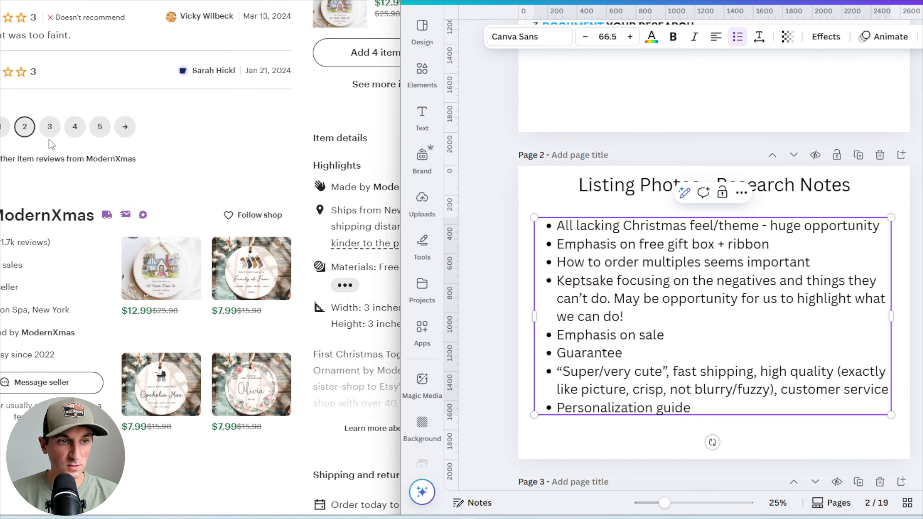
{"action": "left_click", "coordinate": [51, 135]}
{"action": "left_click", "coordinate": [780, 394]}
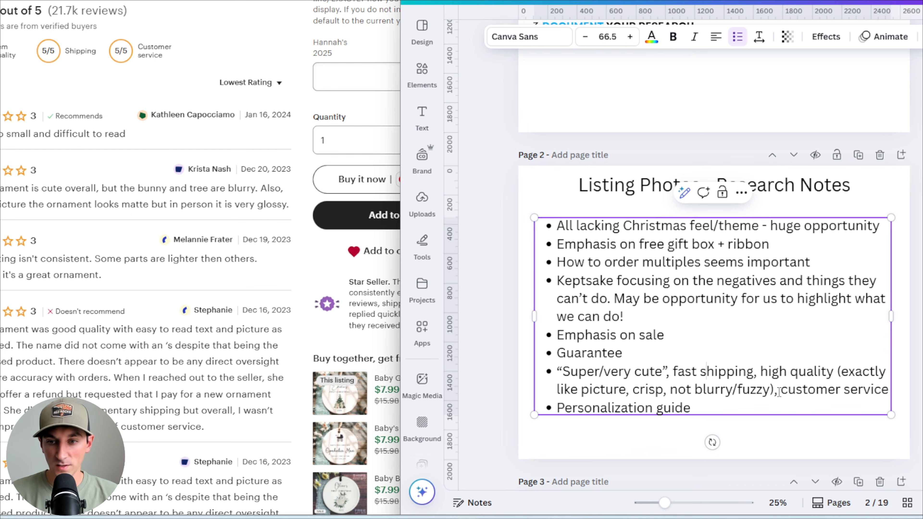
{"action": "type", "text": ", size"}
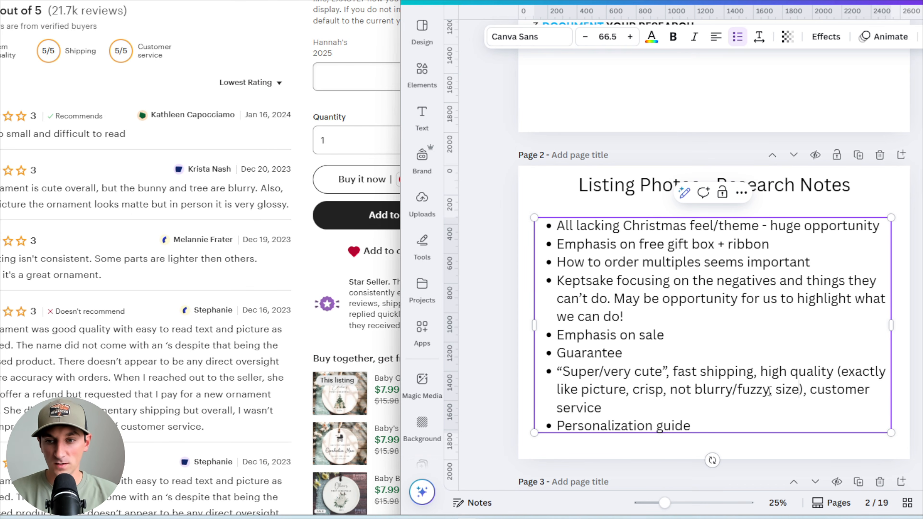
Read the rest of the third review page and open the fourth page of reviews
{"action": "scroll", "coordinate": [178, 290], "scroll_direction": "down", "scroll_amount": 5}
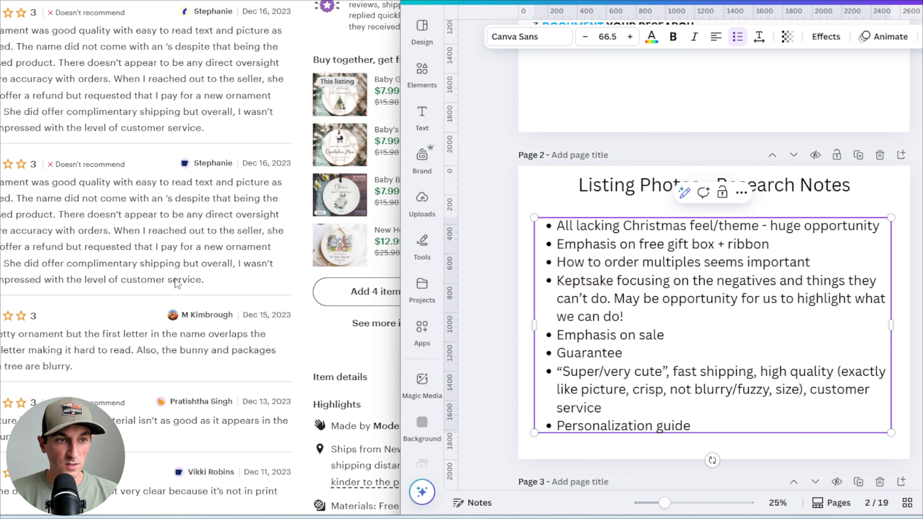
{"action": "left_click", "coordinate": [166, 227]}
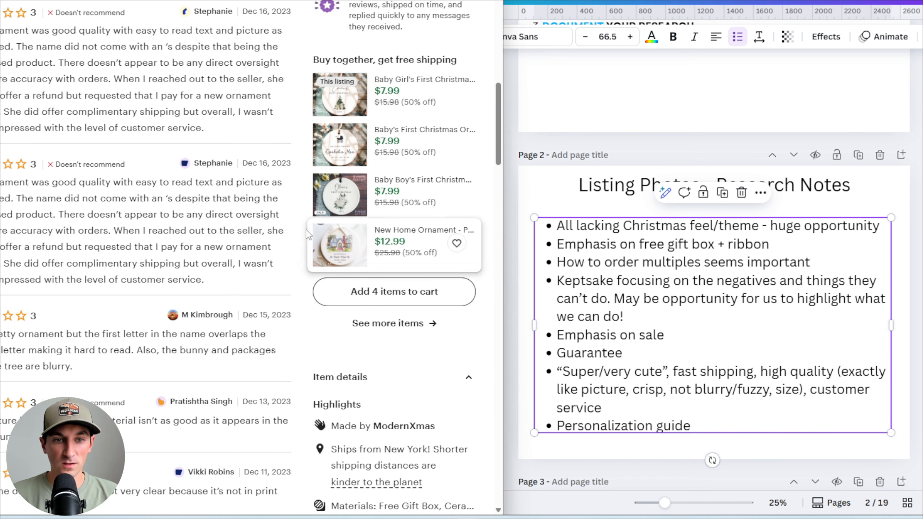
{"action": "scroll", "coordinate": [157, 249], "scroll_direction": "down", "scroll_amount": 5}
{"action": "scroll", "coordinate": [156, 249], "scroll_direction": "down", "scroll_amount": 2}
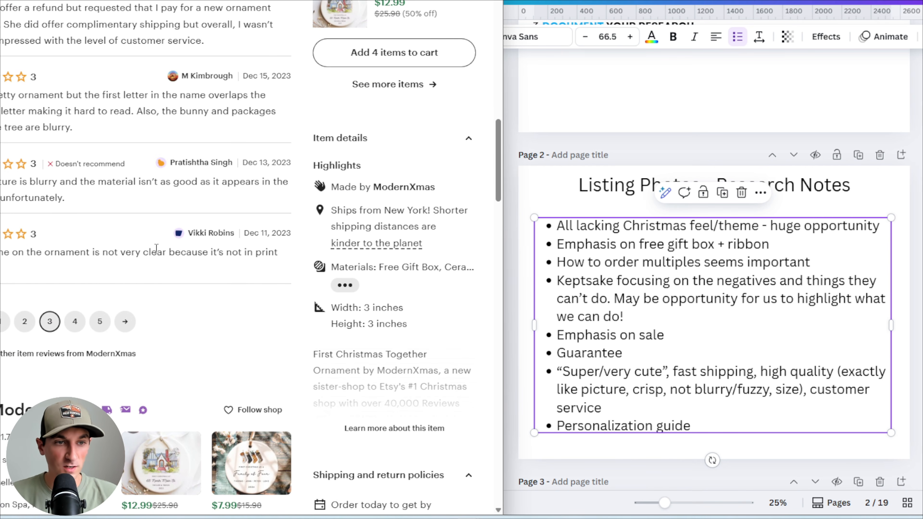
{"action": "scroll", "coordinate": [156, 249], "scroll_direction": "down", "scroll_amount": 4}
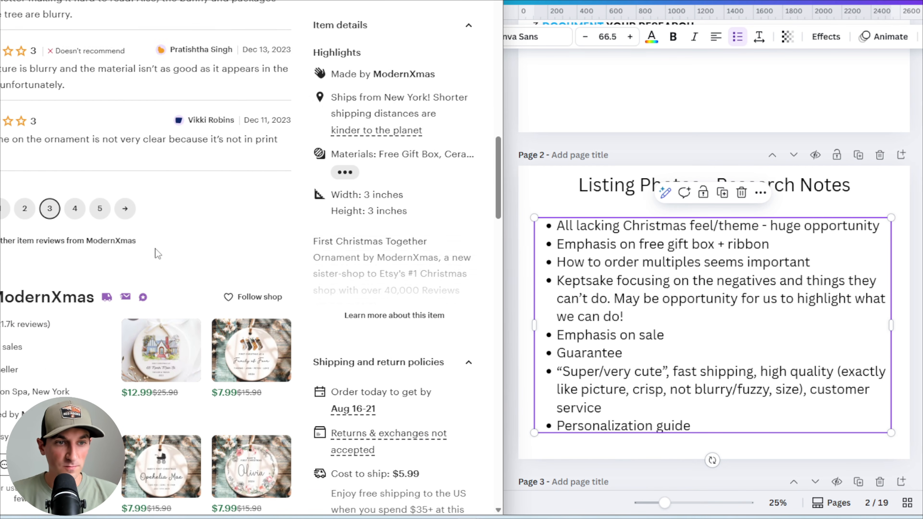
{"action": "left_click", "coordinate": [75, 206]}
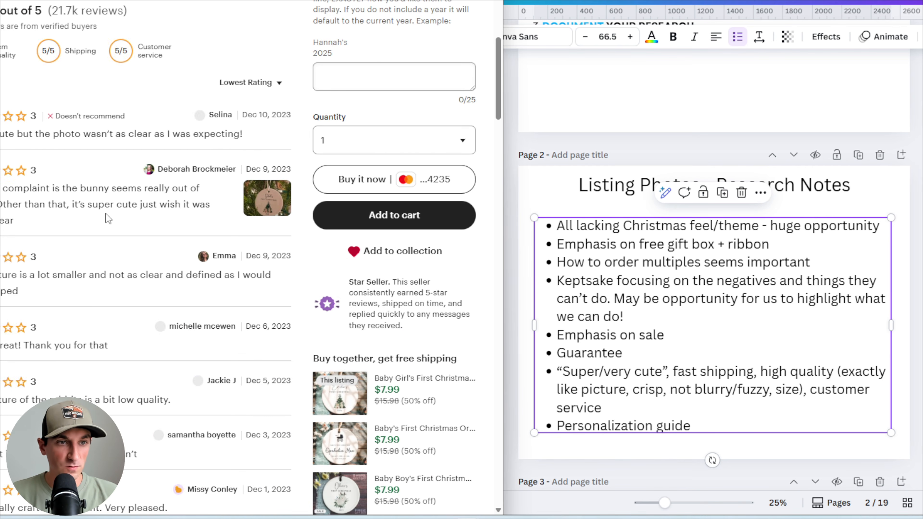
Switch to the HoneyOrnaments listing tab and sort its reviews by Most recent
{"action": "key", "text": "ctrl+Tab"}
{"action": "scroll", "coordinate": [258, 30], "scroll_direction": "down", "scroll_amount": 14}
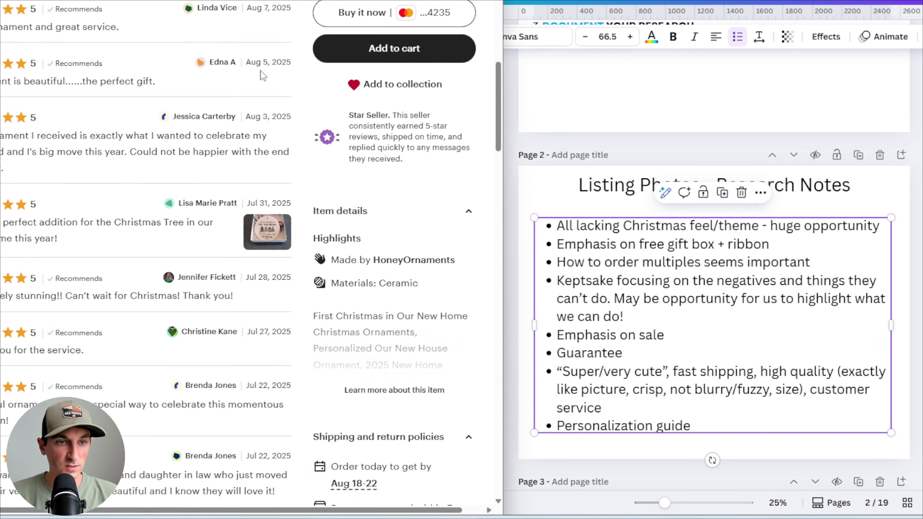
{"action": "left_click", "coordinate": [258, 32]}
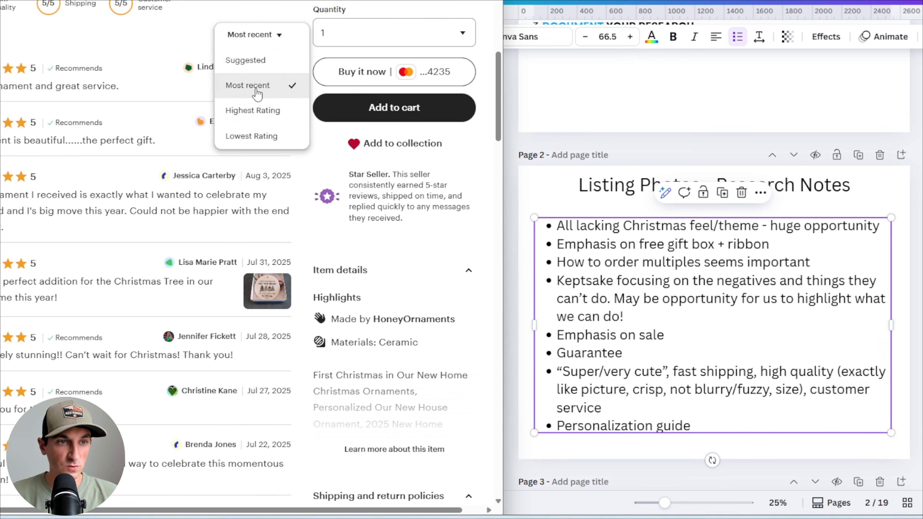
{"action": "left_click", "coordinate": [257, 87]}
{"action": "left_click_drag", "start_coordinate": [1, 87], "coordinate": [111, 88]}
{"action": "left_click", "coordinate": [111, 89]}
Read the recent reviews and add ', “perfect gift”' after 'customer service' in the review-themes bullet
{"action": "scroll", "coordinate": [37, 40], "scroll_direction": "down", "scroll_amount": 3}
{"action": "left_click_drag", "start_coordinate": [8, 23], "coordinate": [189, 28]}
{"action": "left_click", "coordinate": [68, 25]}
{"action": "left_click", "coordinate": [189, 28]}
{"action": "left_click", "coordinate": [678, 410]}
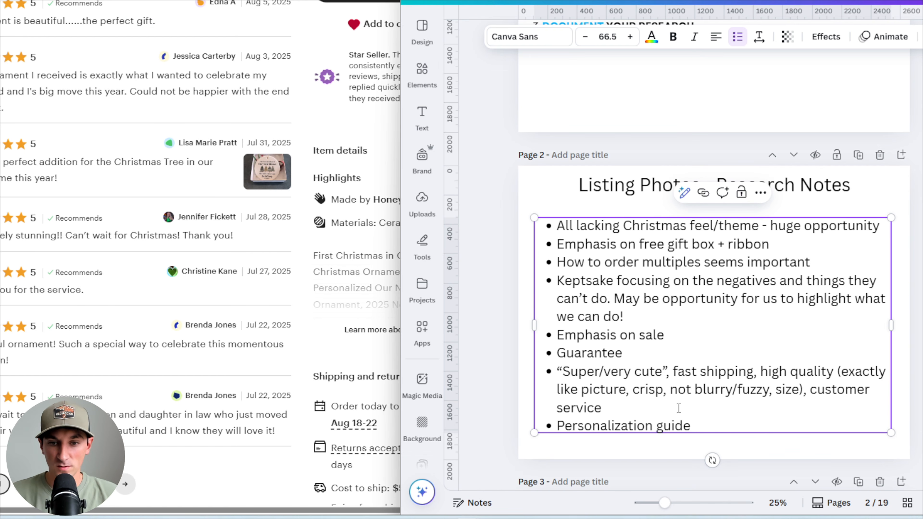
{"action": "type", "text": ", “perfect gift”"}
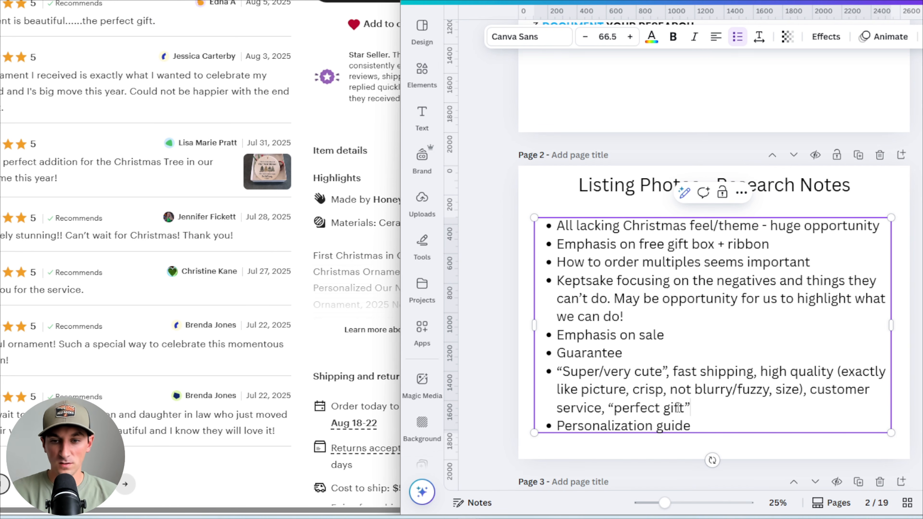
Browse the next pages of most-recent reviews, highlighting notable comments
{"action": "scroll", "coordinate": [63, 176], "scroll_direction": "down", "scroll_amount": 2}
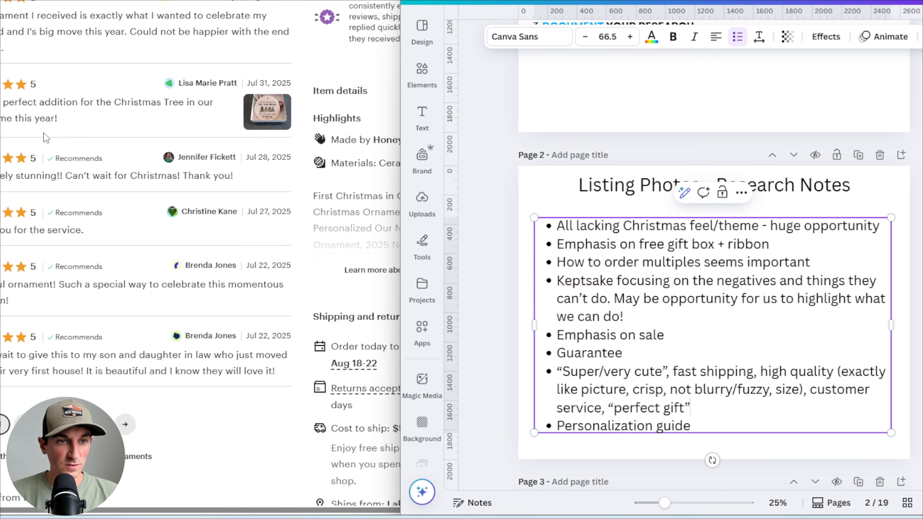
{"action": "scroll", "coordinate": [62, 133], "scroll_direction": "down", "scroll_amount": 3}
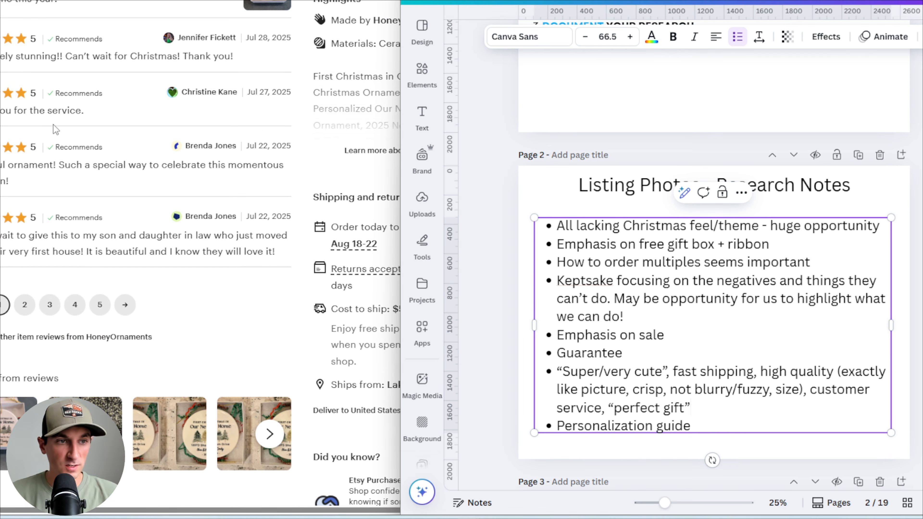
{"action": "scroll", "coordinate": [39, 122], "scroll_direction": "down", "scroll_amount": 2}
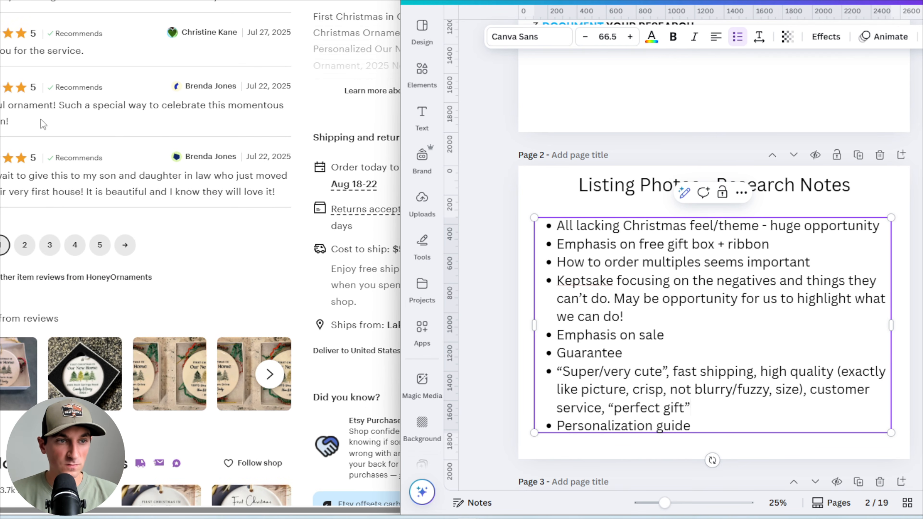
{"action": "left_click", "coordinate": [29, 249]}
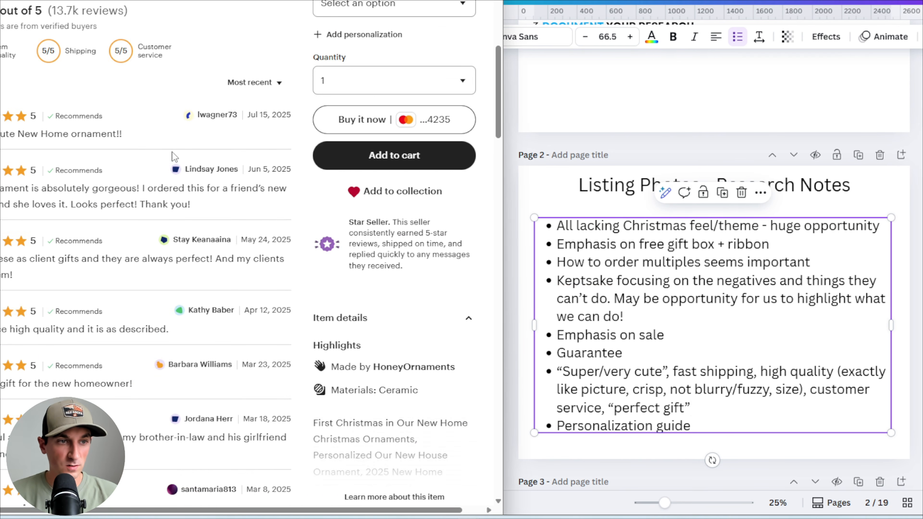
{"action": "scroll", "coordinate": [76, 98], "scroll_direction": "down", "scroll_amount": 1}
{"action": "scroll", "coordinate": [73, 87], "scroll_direction": "down", "scroll_amount": 2}
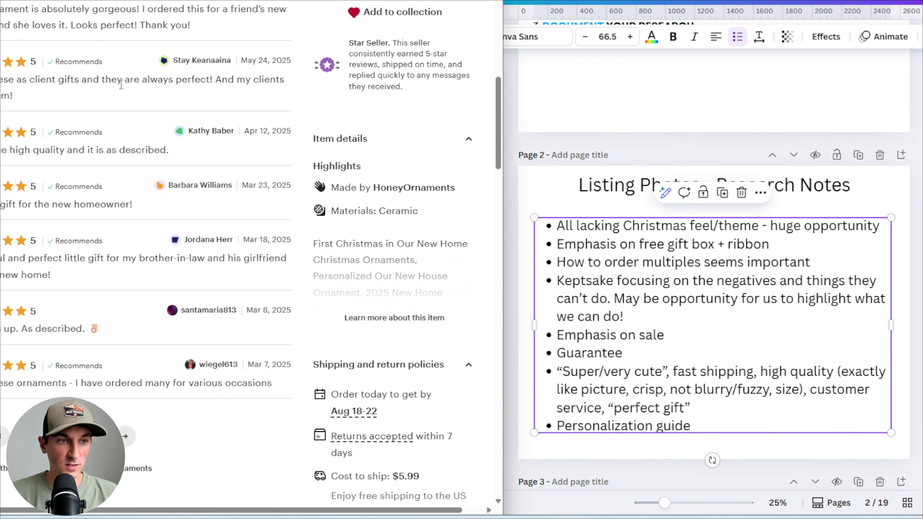
{"action": "left_click_drag", "start_coordinate": [10, 150], "coordinate": [113, 150]}
{"action": "left_click", "coordinate": [55, 217]}
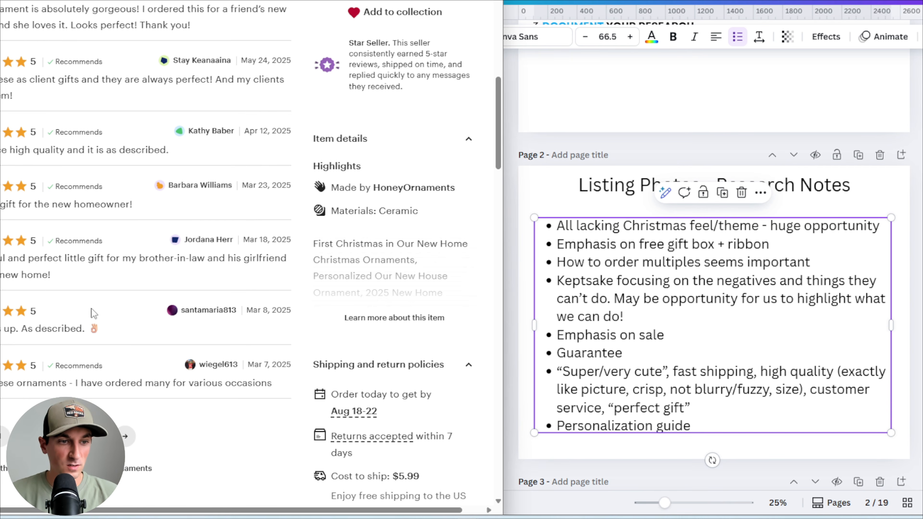
{"action": "scroll", "coordinate": [65, 320], "scroll_direction": "down", "scroll_amount": 1}
{"action": "mouse_move", "coordinate": [20, 270]}
{"action": "left_mouse_down"}
{"action": "mouse_move", "coordinate": [122, 271]}
{"action": "mouse_move", "coordinate": [30, 267]}
{"action": "left_mouse_up"}
{"action": "left_click", "coordinate": [28, 267]}
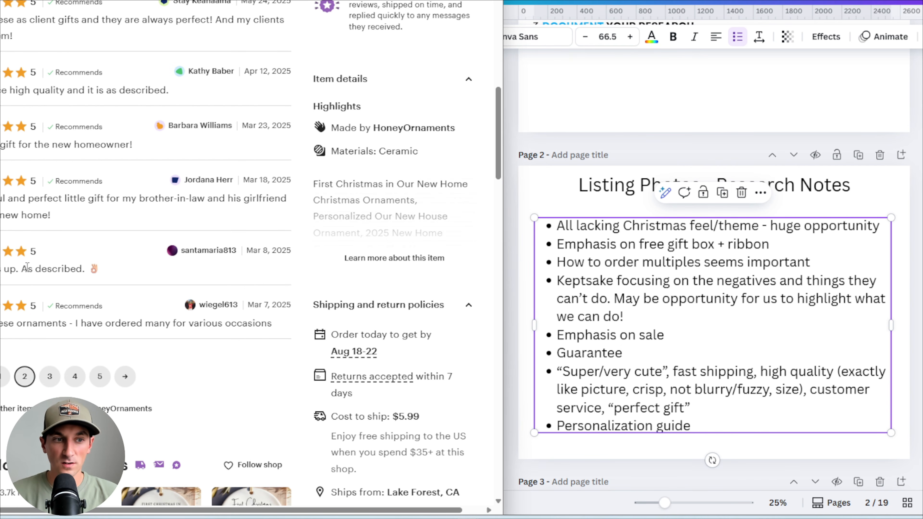
{"action": "left_click_drag", "start_coordinate": [24, 269], "coordinate": [118, 277]}
{"action": "left_click", "coordinate": [119, 278]}
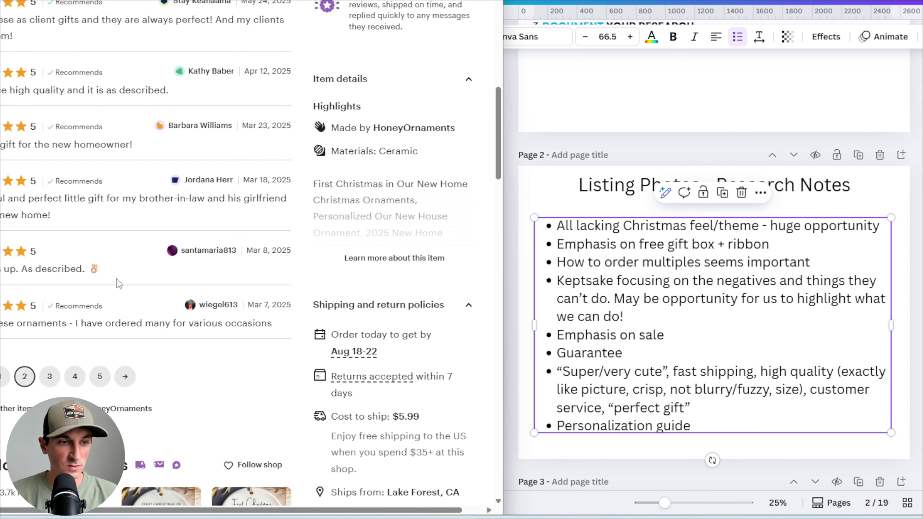
{"action": "scroll", "coordinate": [118, 277], "scroll_direction": "down", "scroll_amount": 2}
{"action": "left_click", "coordinate": [48, 264]}
{"action": "scroll", "coordinate": [107, 199], "scroll_direction": "down", "scroll_amount": 4}
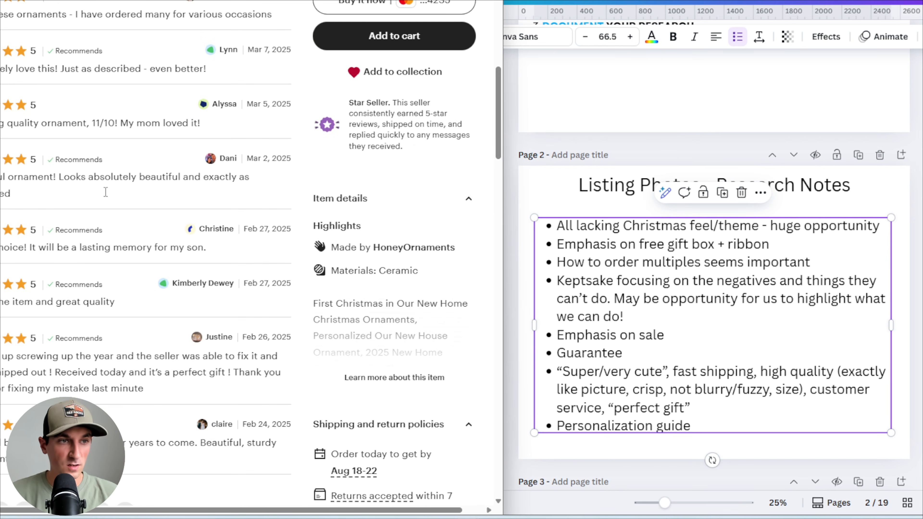
Sort the reviews by Lowest Rating and read through the lowest-rated comments
{"action": "scroll", "coordinate": [107, 194], "scroll_direction": "up", "scroll_amount": 5}
{"action": "left_click", "coordinate": [294, 146]}
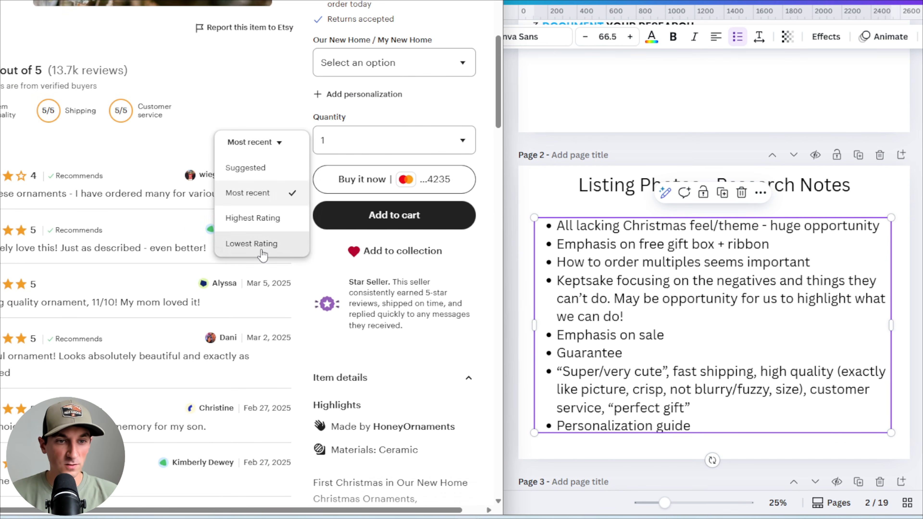
{"action": "left_click", "coordinate": [265, 244]}
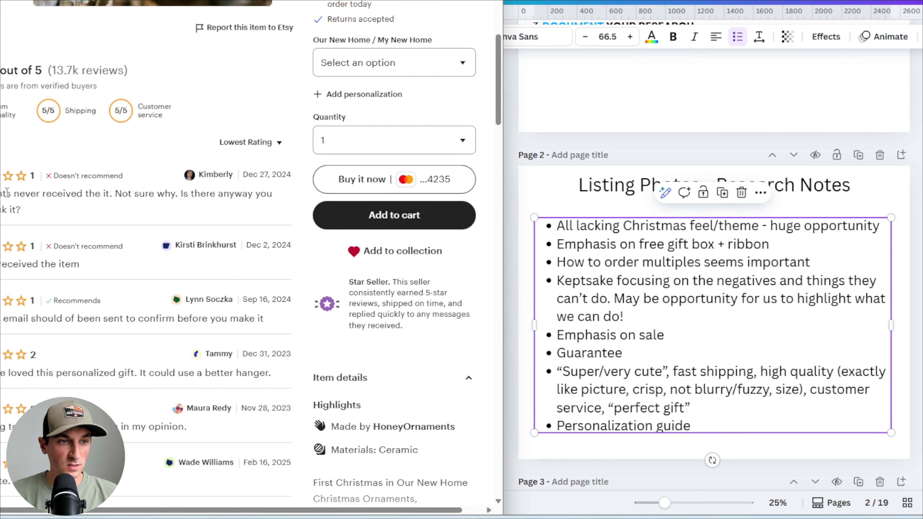
{"action": "left_click_drag", "start_coordinate": [7, 193], "coordinate": [95, 194]}
{"action": "scroll", "coordinate": [94, 194], "scroll_direction": "down", "scroll_amount": 1}
{"action": "left_click", "coordinate": [87, 197]}
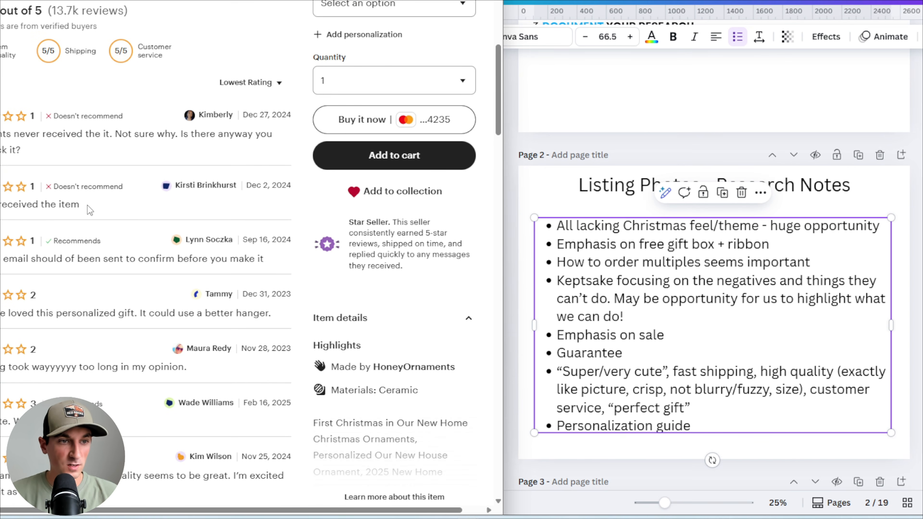
{"action": "scroll", "coordinate": [80, 197], "scroll_direction": "down", "scroll_amount": 1}
{"action": "scroll", "coordinate": [93, 152], "scroll_direction": "down", "scroll_amount": 3}
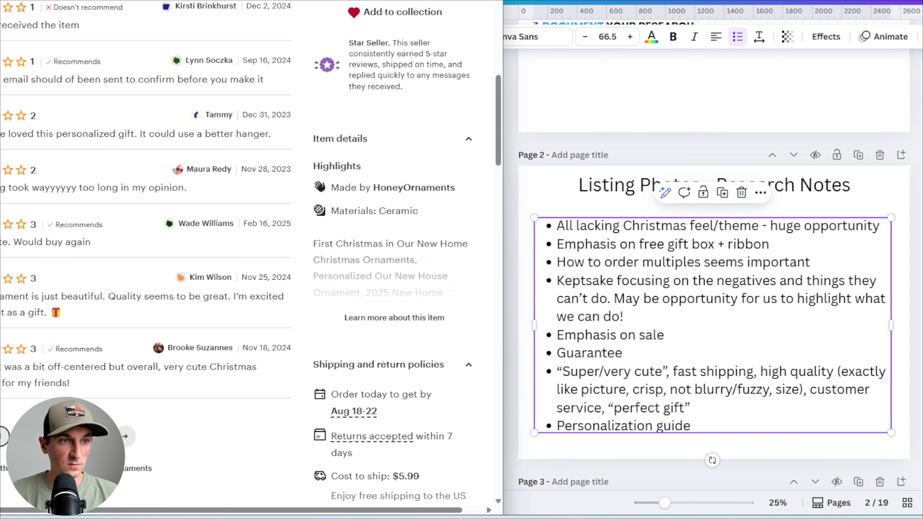
{"action": "left_click_drag", "start_coordinate": [2, 83], "coordinate": [65, 84]}
{"action": "left_click", "coordinate": [93, 86]}
{"action": "scroll", "coordinate": [93, 96], "scroll_direction": "down", "scroll_amount": 2}
{"action": "left_click_drag", "start_coordinate": [35, 20], "coordinate": [278, 25]}
{"action": "left_click", "coordinate": [278, 25]}
{"action": "scroll", "coordinate": [95, 233], "scroll_direction": "up", "scroll_amount": 4}
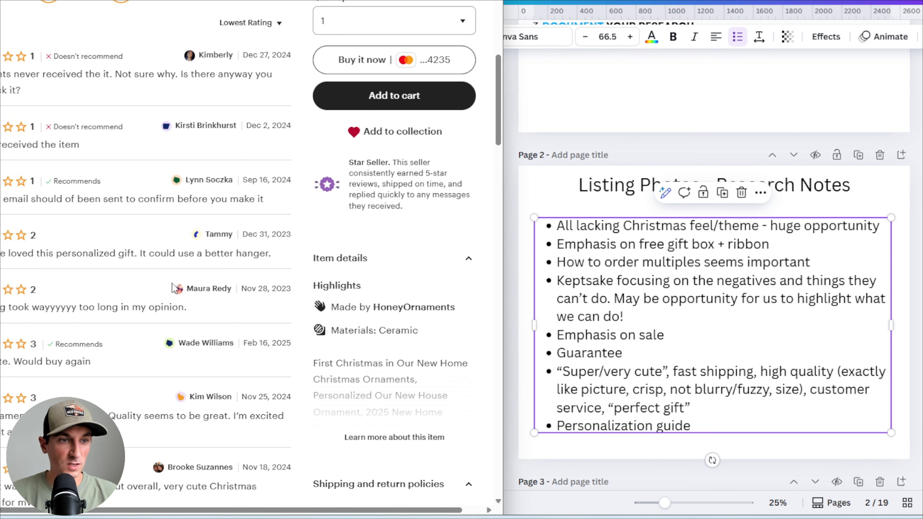
{"action": "left_click_drag", "start_coordinate": [278, 202], "coordinate": [1, 199]}
{"action": "scroll", "coordinate": [145, 192], "scroll_direction": "up", "scroll_amount": 10}
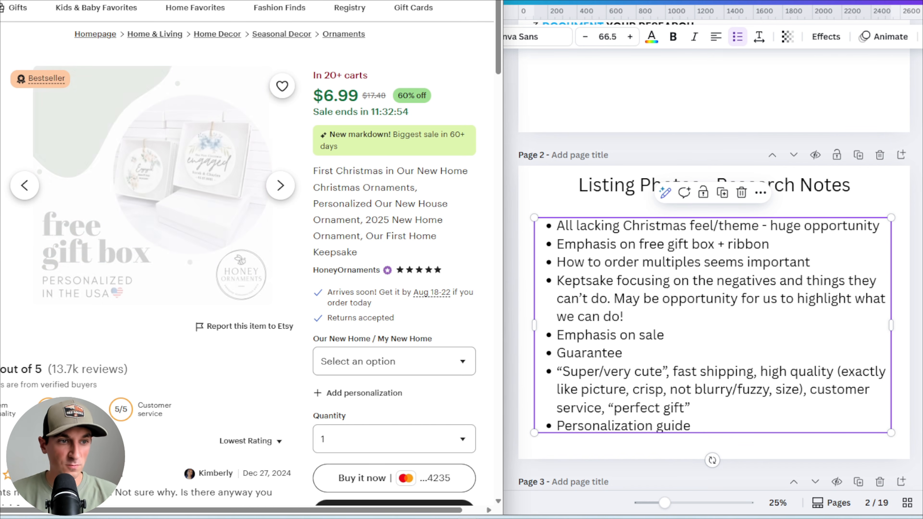
Read the remaining lowest-rated reviews on the first page, highlighting complaints, and open the next review page
{"action": "scroll", "coordinate": [142, 164], "scroll_direction": "down", "scroll_amount": 12}
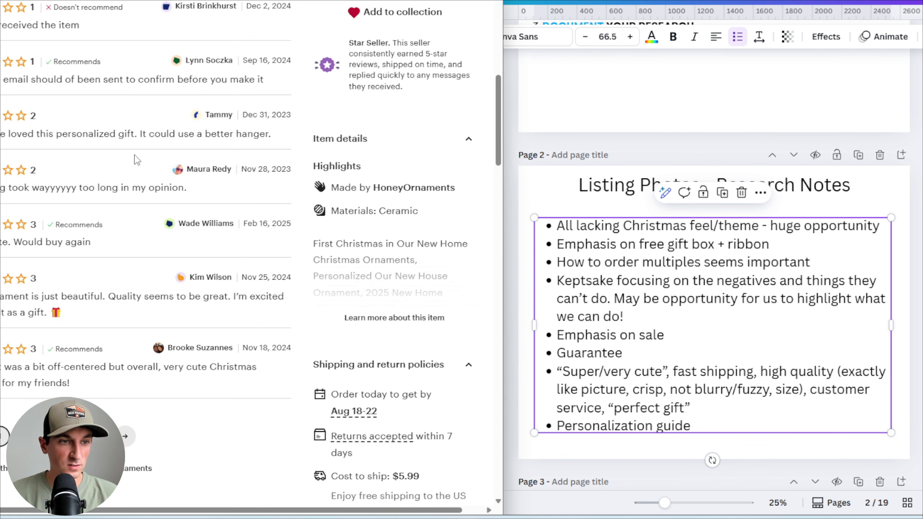
{"action": "scroll", "coordinate": [134, 159], "scroll_direction": "down", "scroll_amount": 2}
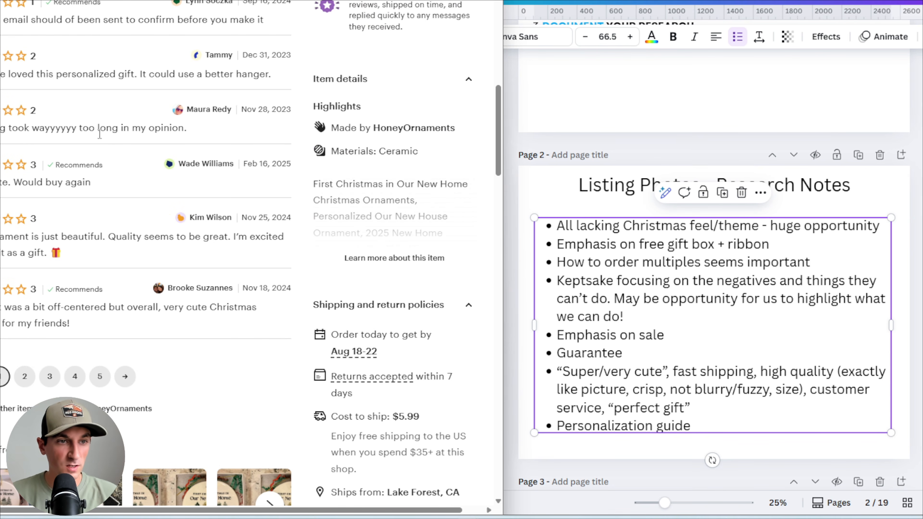
{"action": "left_click_drag", "start_coordinate": [41, 128], "coordinate": [142, 128]}
{"action": "left_click", "coordinate": [142, 128]}
{"action": "scroll", "coordinate": [157, 145], "scroll_direction": "down", "scroll_amount": 2}
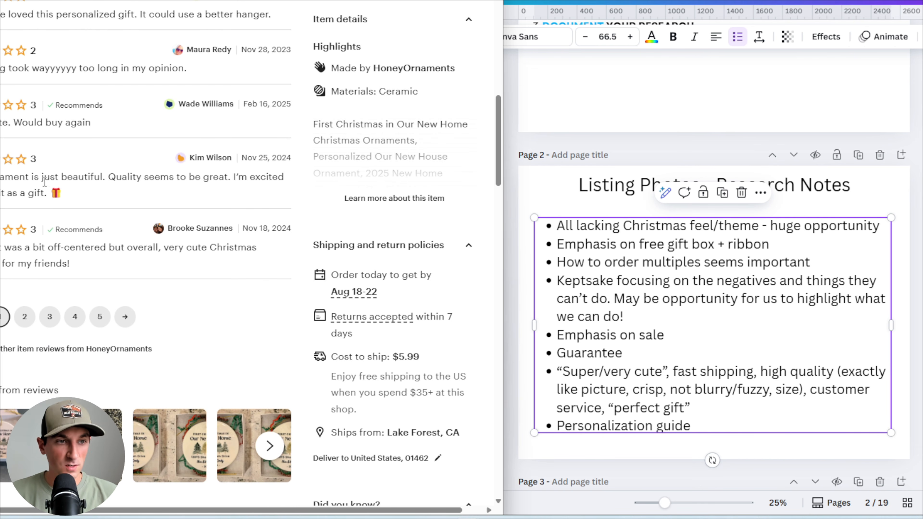
{"action": "left_click_drag", "start_coordinate": [57, 179], "coordinate": [219, 179]}
{"action": "left_click", "coordinate": [96, 179]}
{"action": "left_click", "coordinate": [149, 196]}
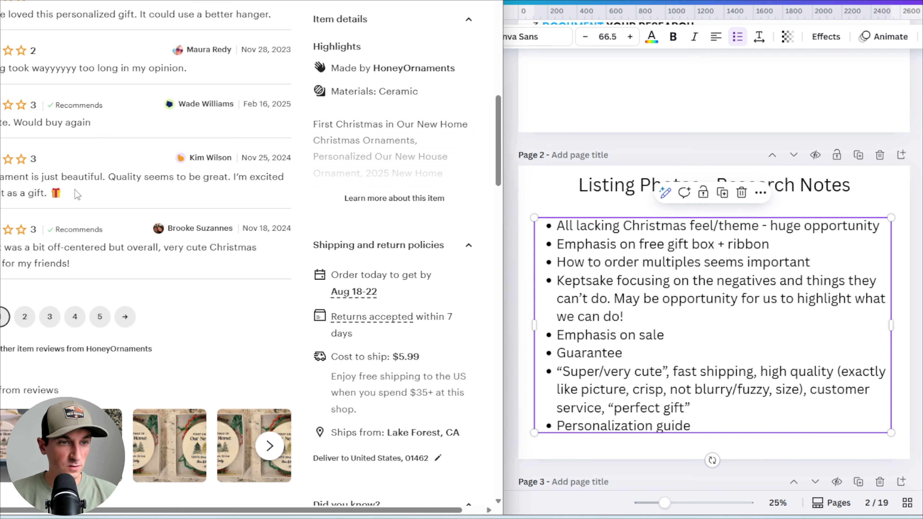
{"action": "scroll", "coordinate": [128, 206], "scroll_direction": "down", "scroll_amount": 2}
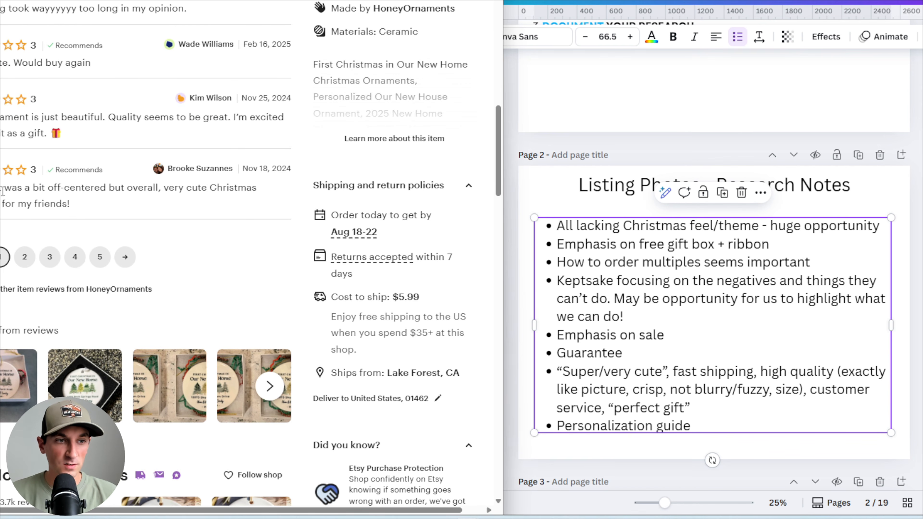
{"action": "left_click_drag", "start_coordinate": [4, 188], "coordinate": [154, 194]}
{"action": "left_click", "coordinate": [155, 194]}
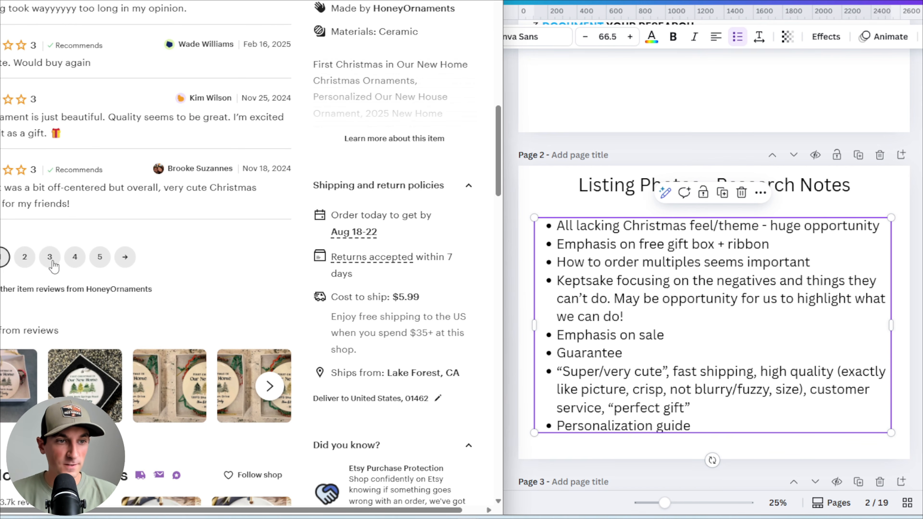
Skim the next page of lowest-rated reviews and return to the listing photos
{"action": "scroll", "coordinate": [26, 262], "scroll_direction": "up", "scroll_amount": 10}
{"action": "scroll", "coordinate": [86, 161], "scroll_direction": "down", "scroll_amount": 1}
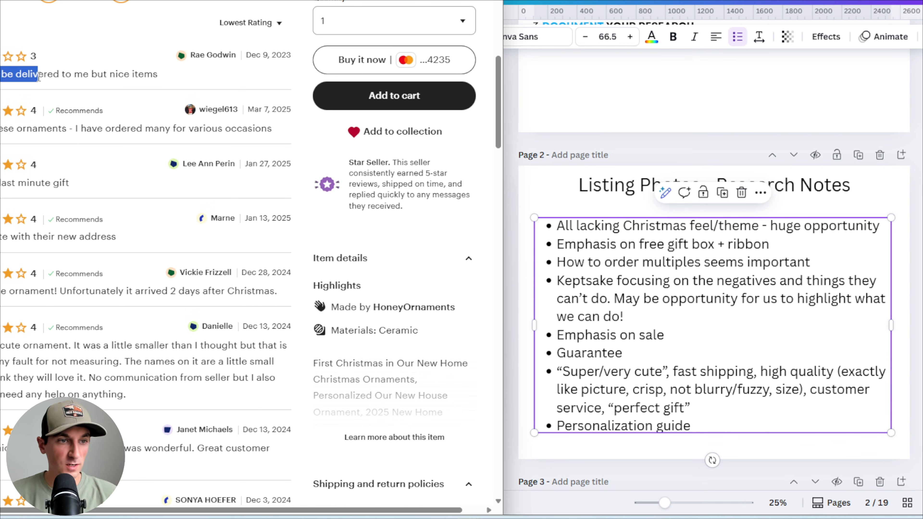
{"action": "scroll", "coordinate": [48, 126], "scroll_direction": "down", "scroll_amount": 4}
{"action": "scroll", "coordinate": [51, 135], "scroll_direction": "down", "scroll_amount": 3}
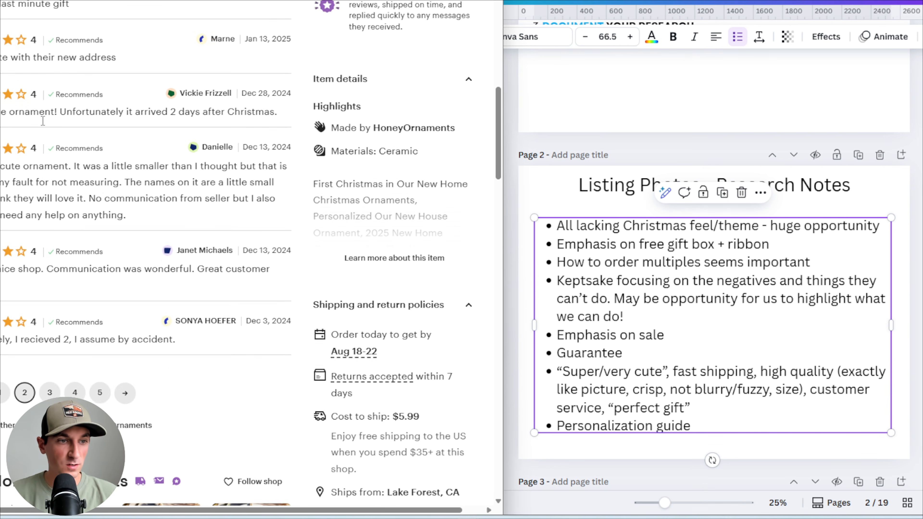
{"action": "scroll", "coordinate": [236, 176], "scroll_direction": "up", "scroll_amount": 11}
{"action": "scroll", "coordinate": [235, 175], "scroll_direction": "up", "scroll_amount": 7}
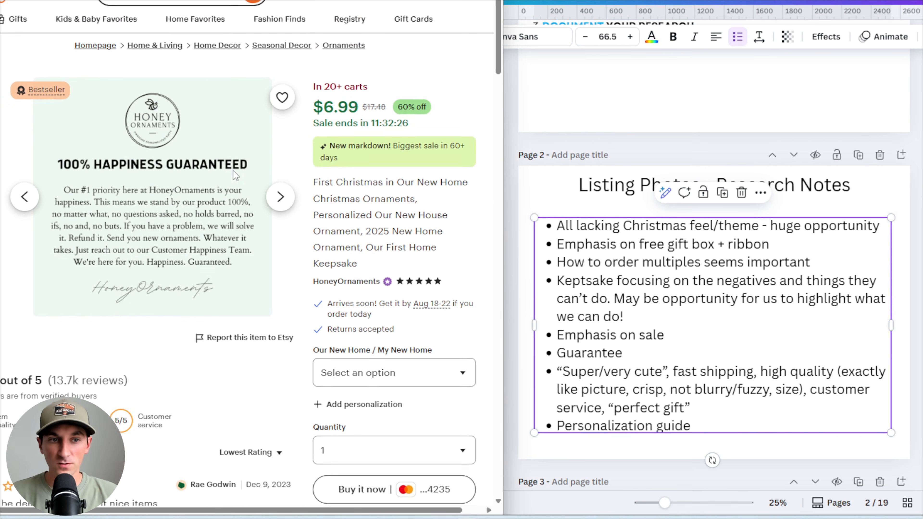
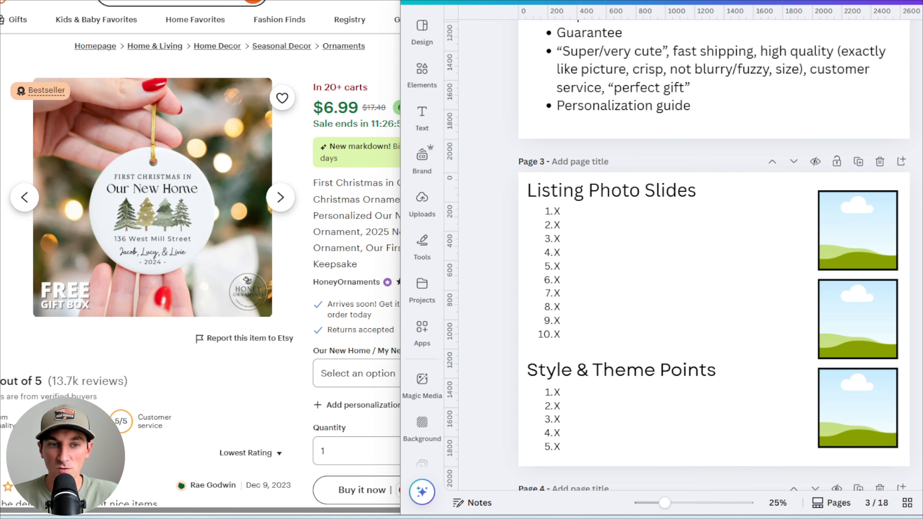
Fill in the first Listing Photo Slides item as 'Christmas themed, badge emphasizing free gift box'
{"action": "scroll", "coordinate": [694, 225], "scroll_direction": "up", "scroll_amount": 5}
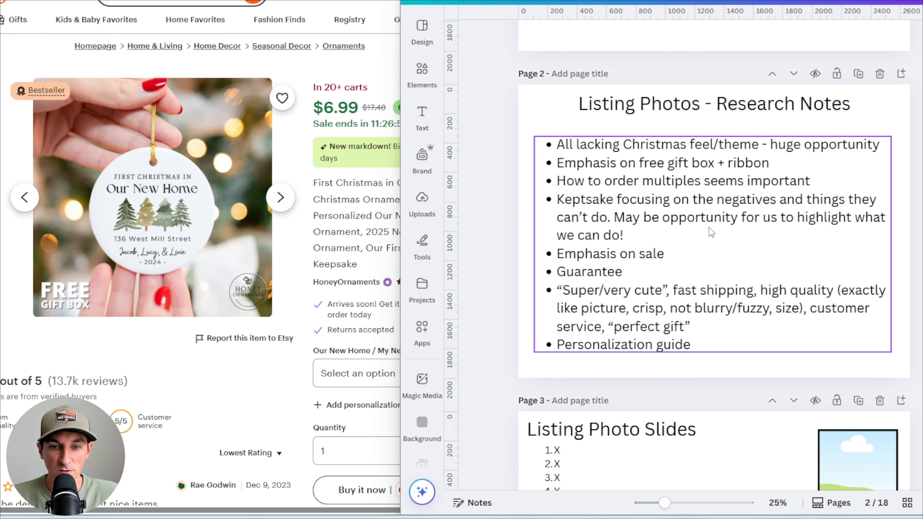
{"action": "scroll", "coordinate": [711, 232], "scroll_direction": "down", "scroll_amount": 5}
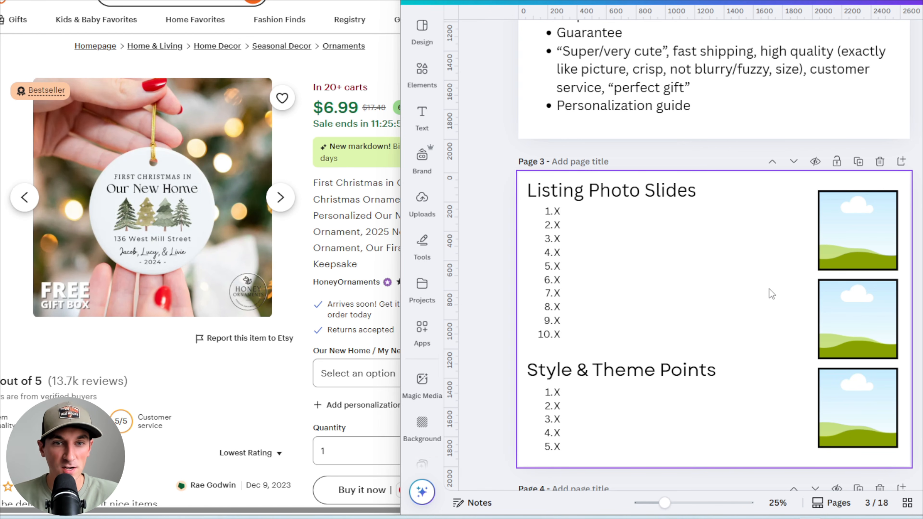
{"action": "scroll", "coordinate": [770, 288], "scroll_direction": "up", "scroll_amount": 5}
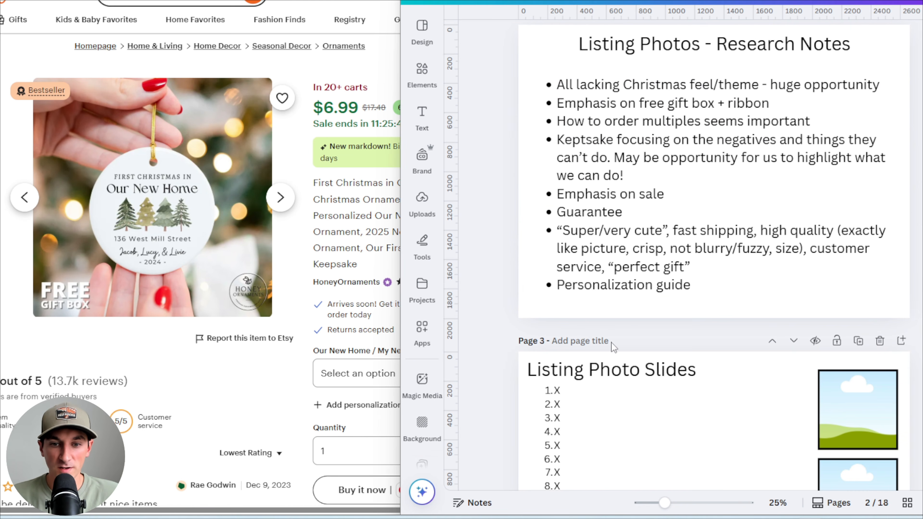
{"action": "scroll", "coordinate": [642, 352], "scroll_direction": "down", "scroll_amount": 3}
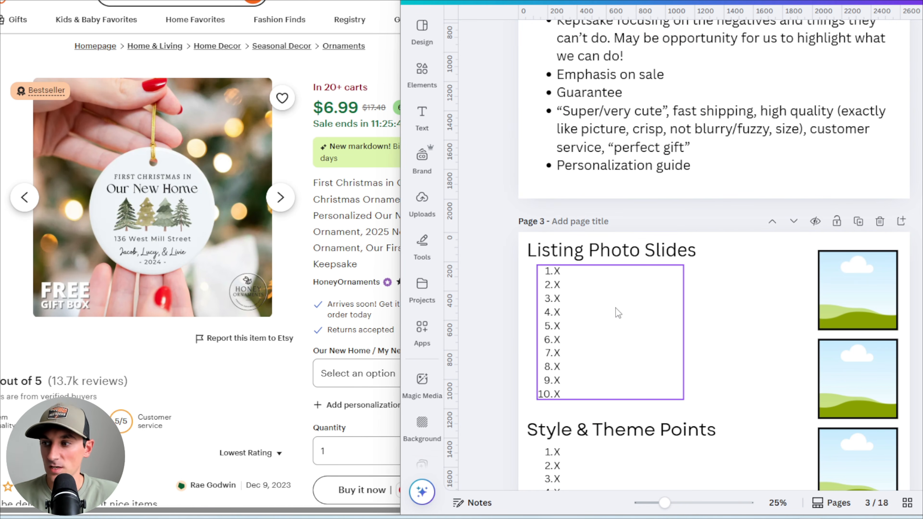
{"action": "left_click", "coordinate": [564, 275]}
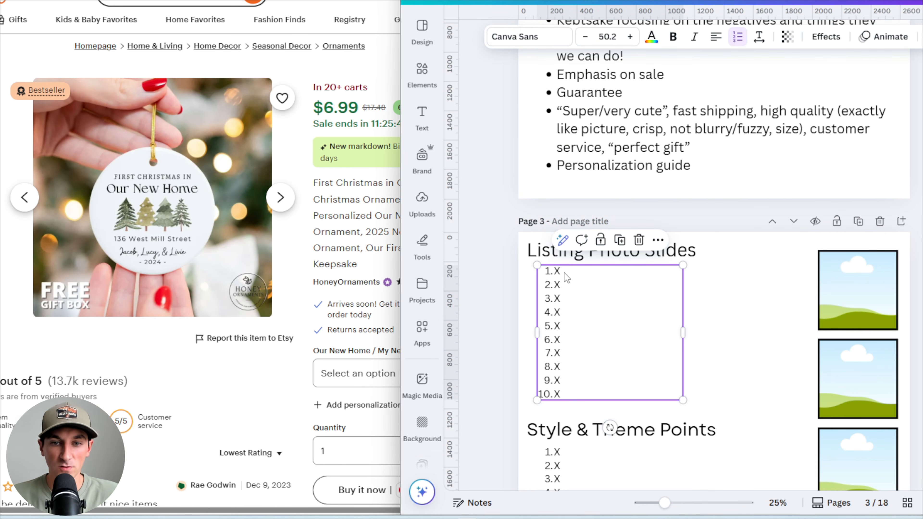
{"action": "double_click", "coordinate": [563, 274]}
{"action": "left_click", "coordinate": [568, 274]}
{"action": "double_click", "coordinate": [557, 271]}
{"action": "type", "text": "Chri"}
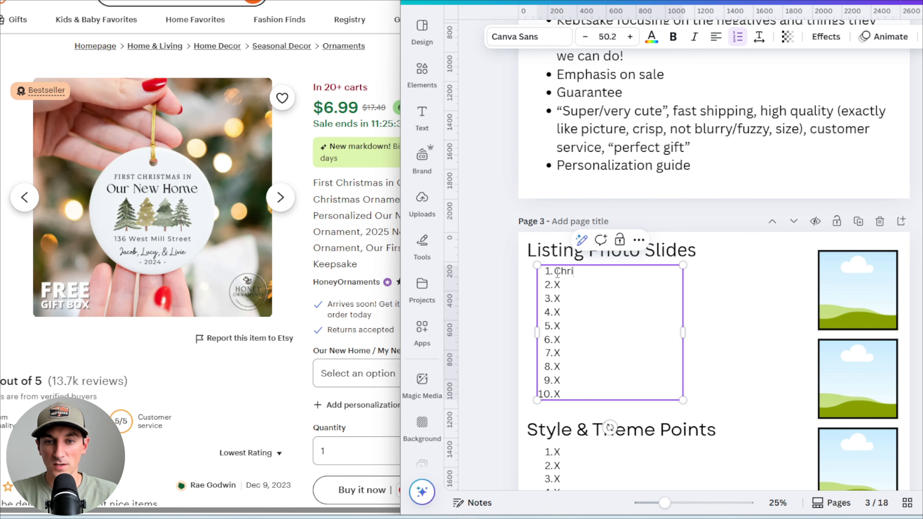
{"action": "type", "text": "stmas themed"}
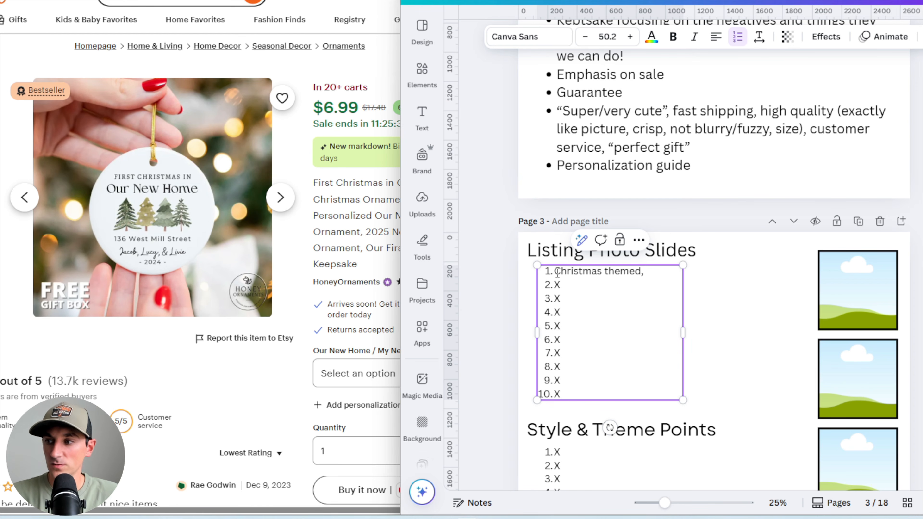
{"action": "type", "text": ", badge"}
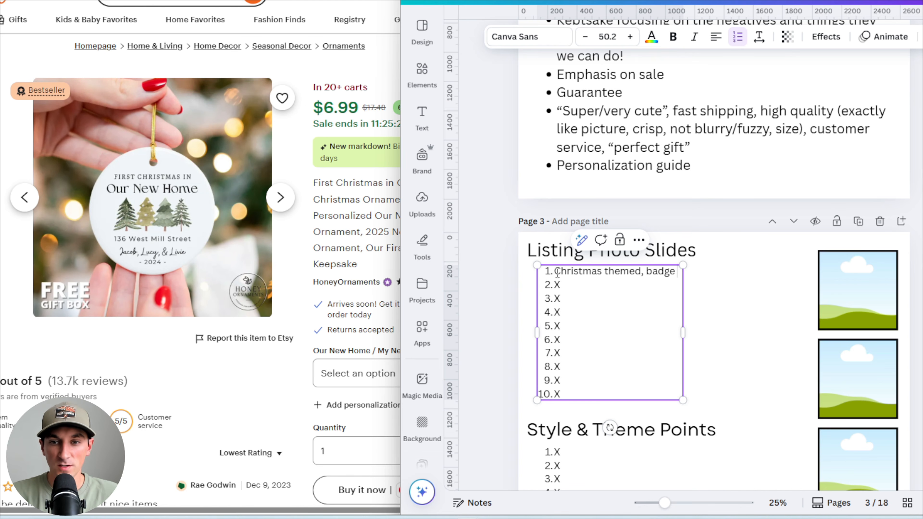
{"action": "type", "text": " emphasiing"}
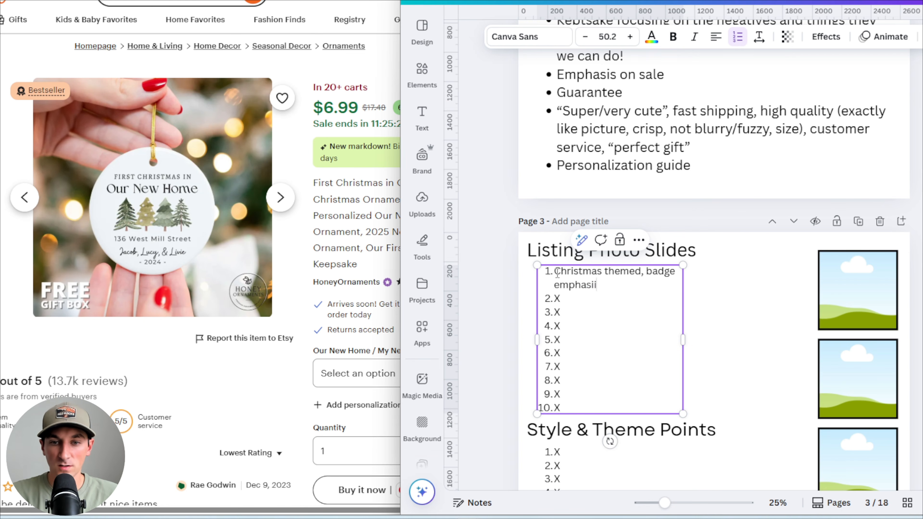
{"action": "key", "text": "BackSpace"}
{"action": "key", "text": "BackSpace"}
{"action": "key", "text": "BackSpace"}
{"action": "type", "text": "ng f"}
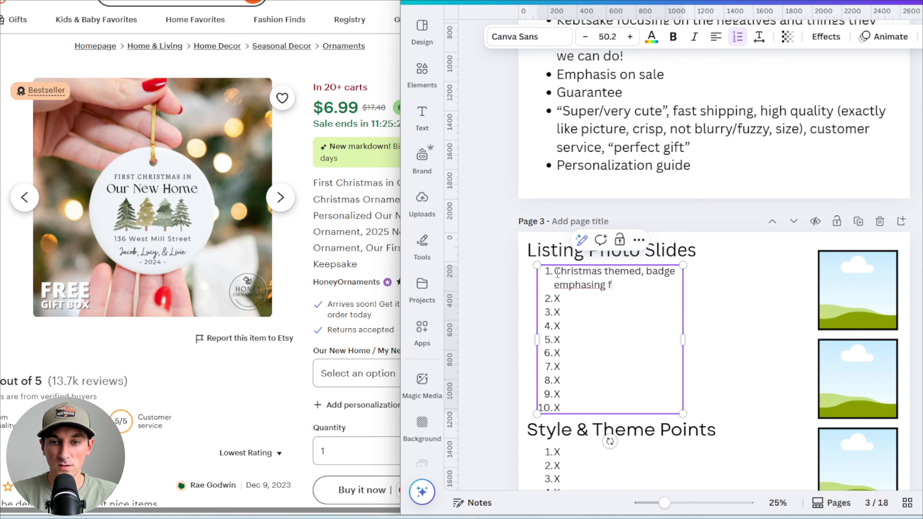
{"action": "type", "text": "ree gift box"}
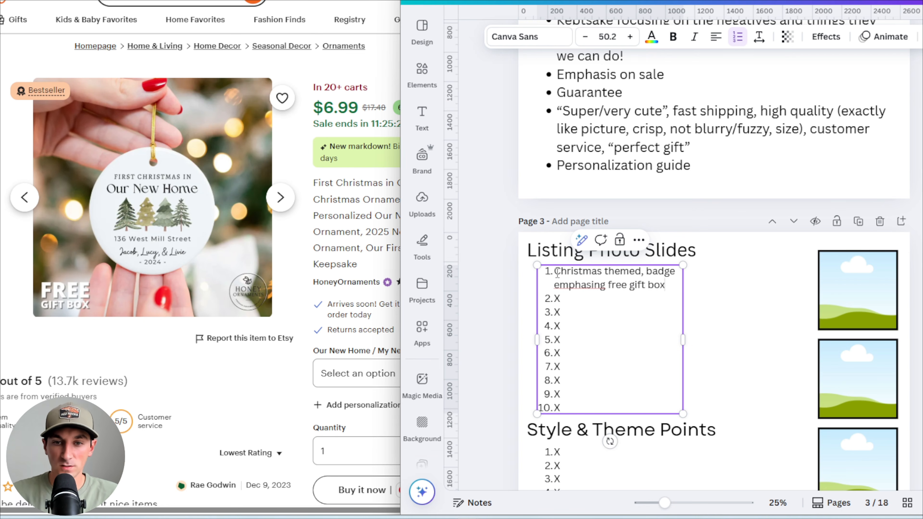
{"action": "right_click", "coordinate": [586, 285]}
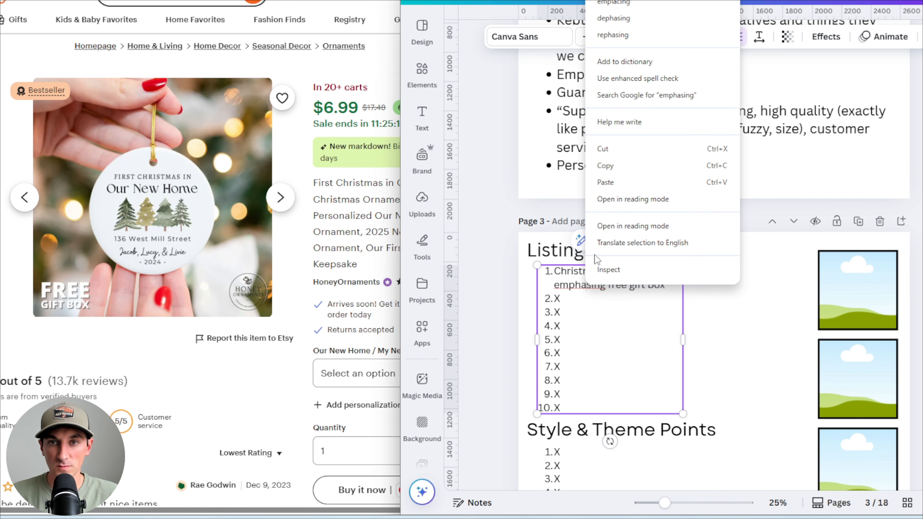
{"action": "left_click", "coordinate": [587, 287]}
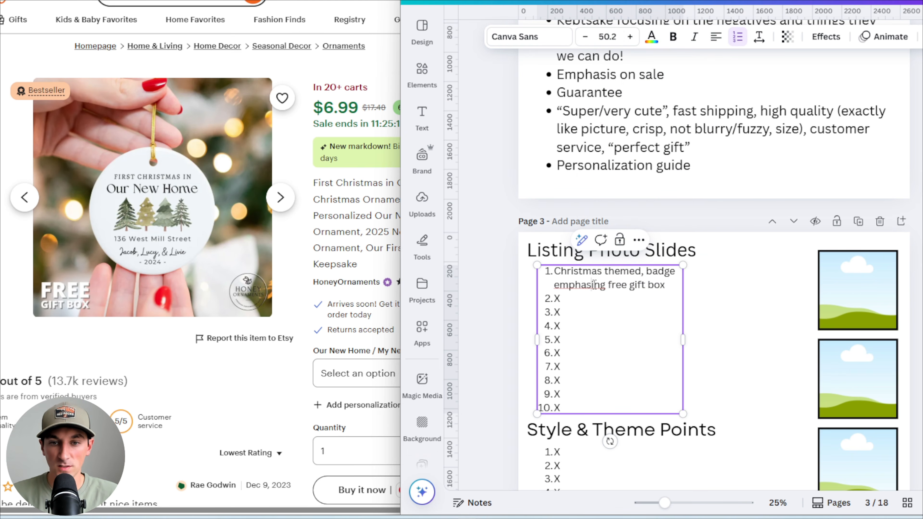
{"action": "type", "text": "iz"}
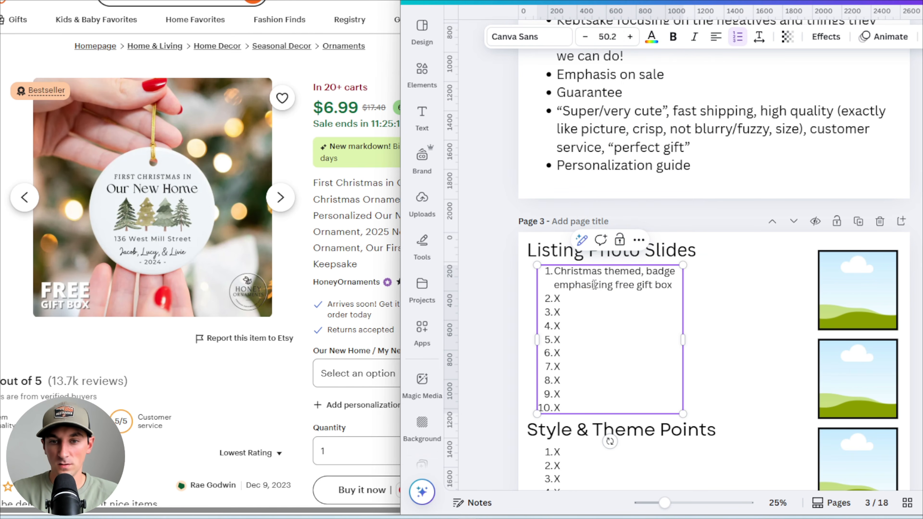
Widen the Listing Photo Slides list text box so the first item fits on one line
{"action": "left_click", "coordinate": [647, 304]}
{"action": "left_click_drag", "start_coordinate": [683, 341], "coordinate": [802, 324]}
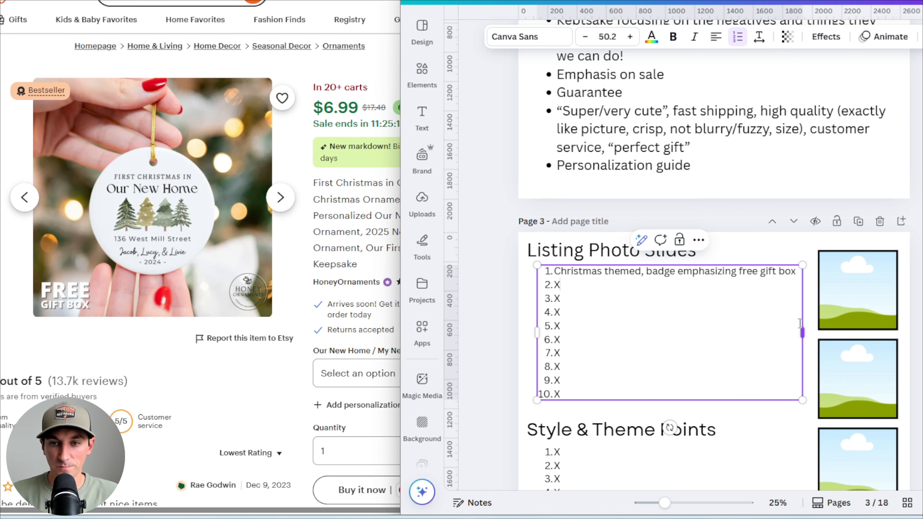
{"action": "left_click", "coordinate": [592, 288]}
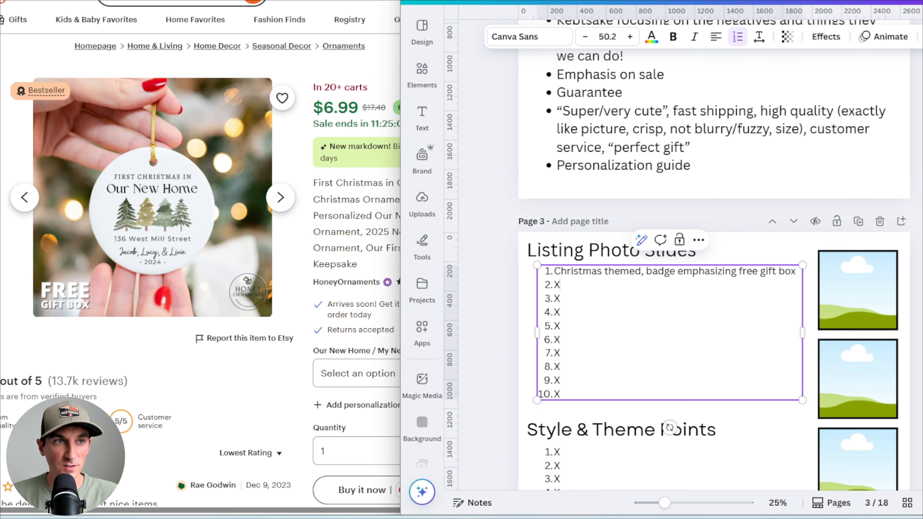
Compare the listing photos across the open competitor ornament tabs, including their personalization guide images
{"action": "left_click", "coordinate": [151, 0]}
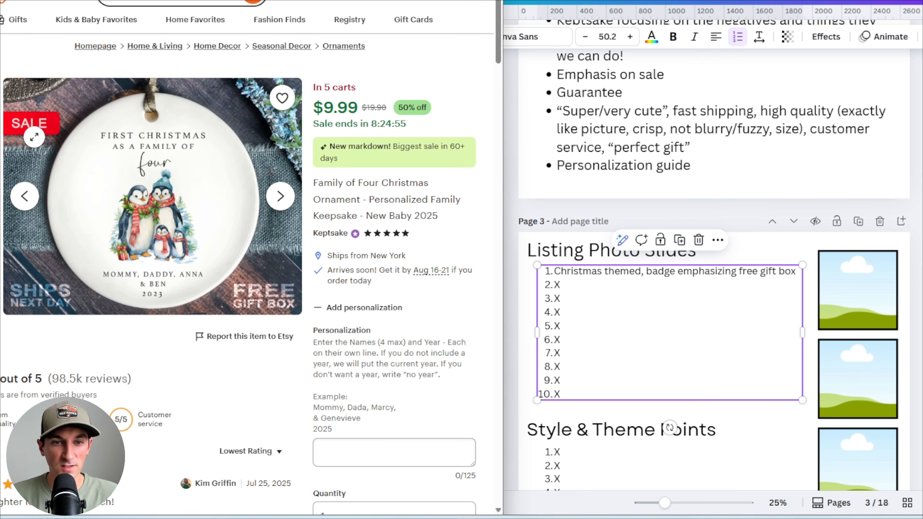
{"action": "left_click_drag", "start_coordinate": [411, 108], "coordinate": [391, 109]}
{"action": "left_click", "coordinate": [419, 113]}
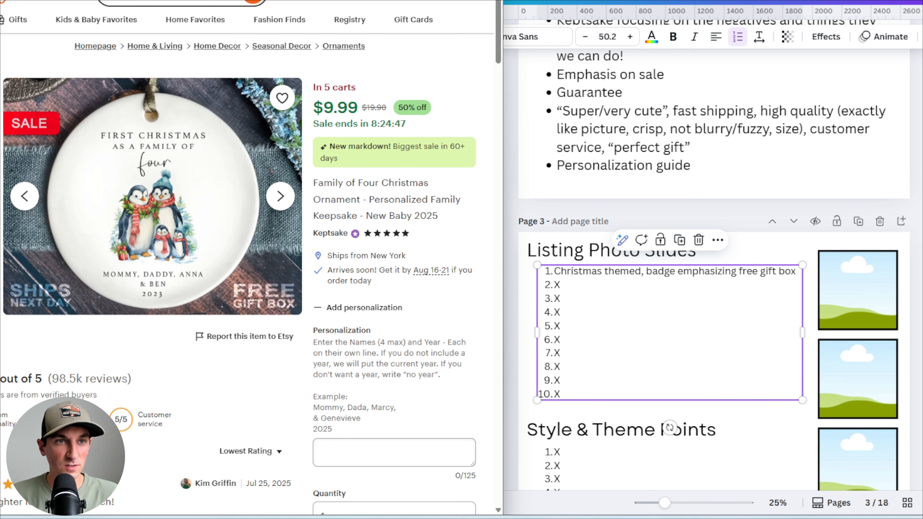
{"action": "key", "text": "ctrl+Tab"}
{"action": "left_click", "coordinate": [1, 94]}
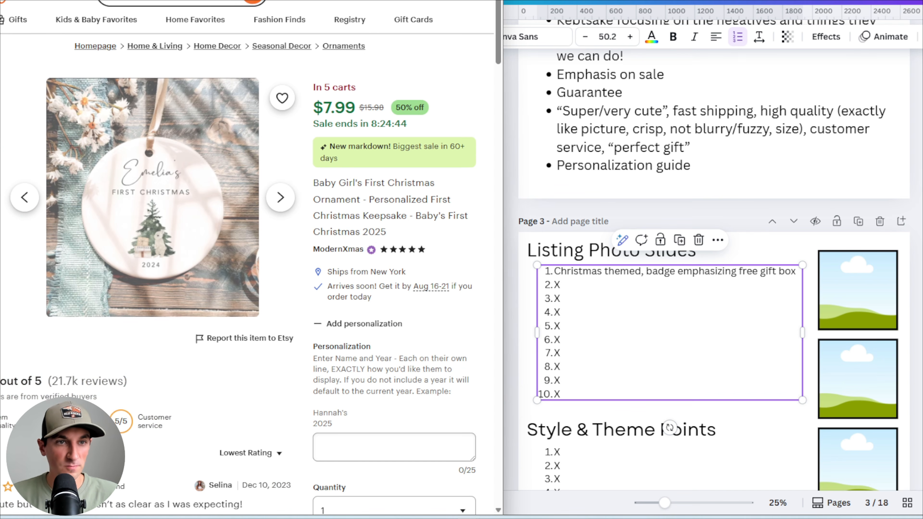
{"action": "key", "text": "ctrl+Tab"}
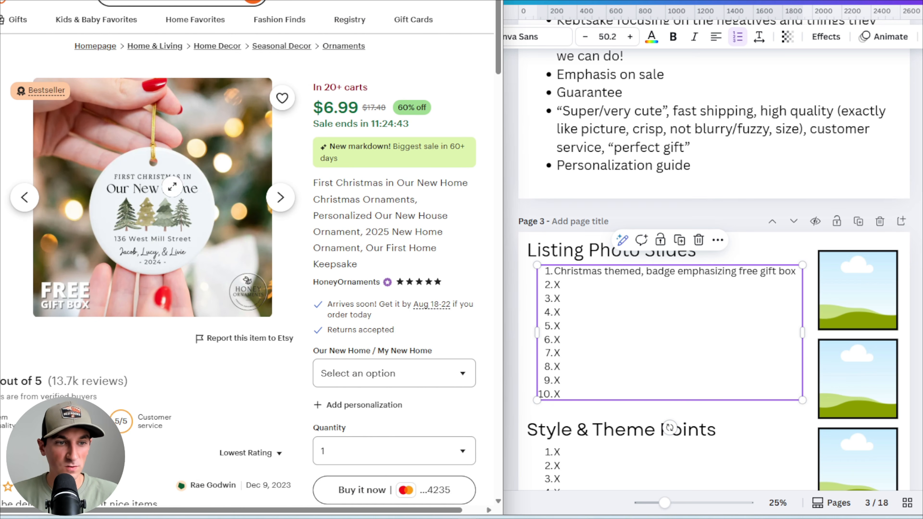
{"action": "left_click", "coordinate": [2, 95]}
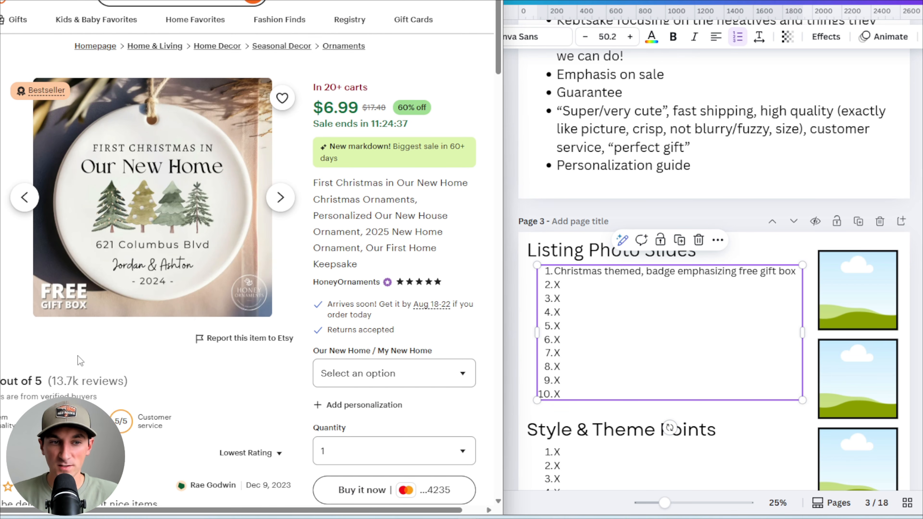
{"action": "left_click", "coordinate": [615, 293]}
{"action": "left_click_drag", "start_coordinate": [583, 273], "coordinate": [596, 273]}
{"action": "left_click", "coordinate": [591, 287]}
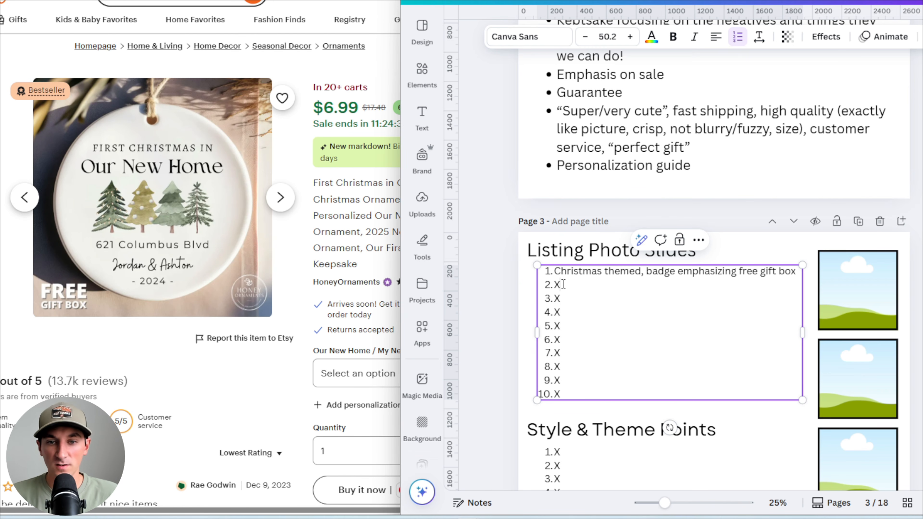
{"action": "left_click", "coordinate": [145, 0]}
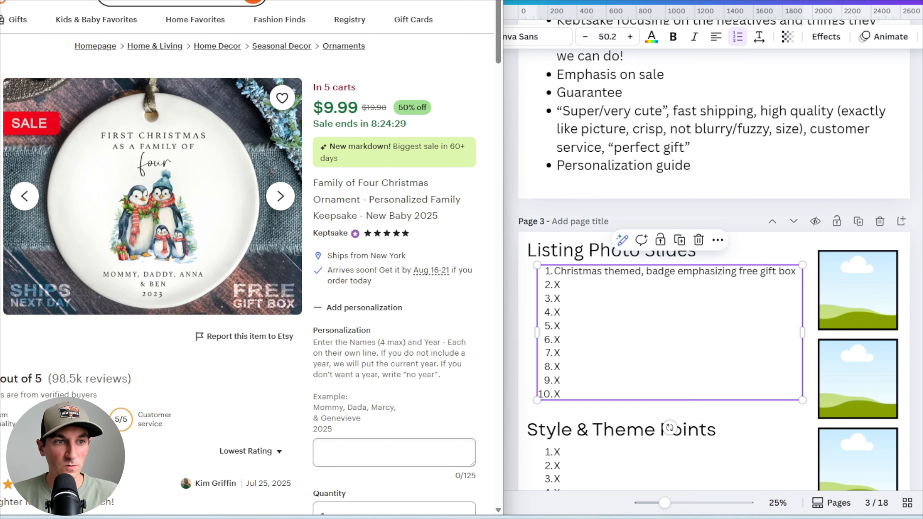
{"action": "left_click", "coordinate": [1, 122]}
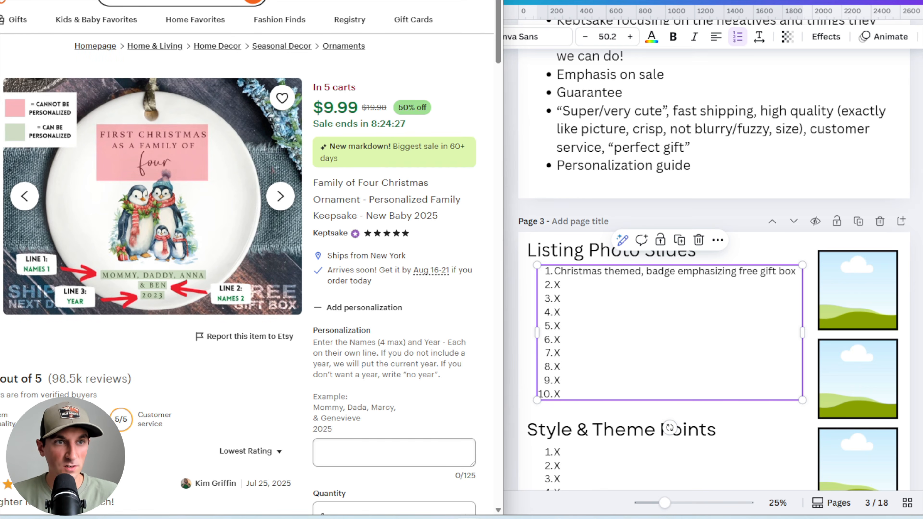
{"action": "left_click", "coordinate": [151, 1]}
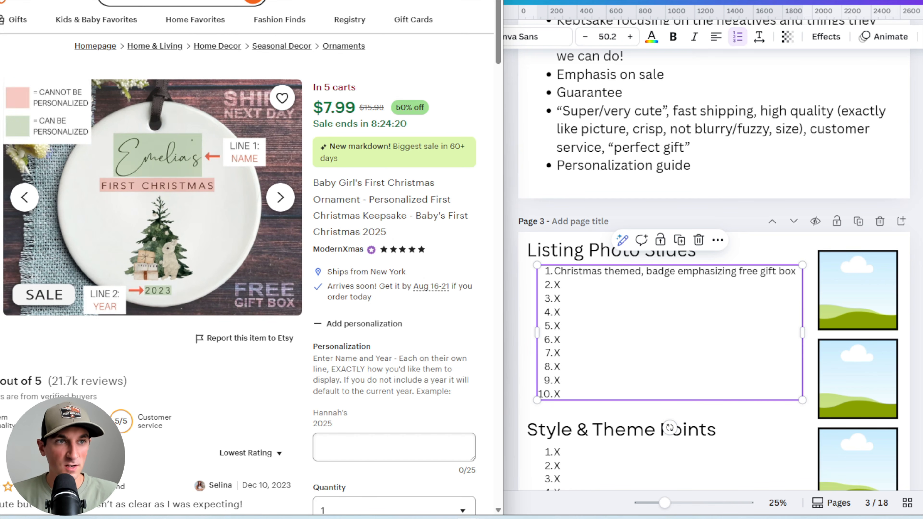
Set the second Listing Photo Slides item to 'Personalization Guide'
{"action": "left_click", "coordinate": [84, 1]}
{"action": "left_click", "coordinate": [578, 284]}
{"action": "double_click", "coordinate": [557, 285]}
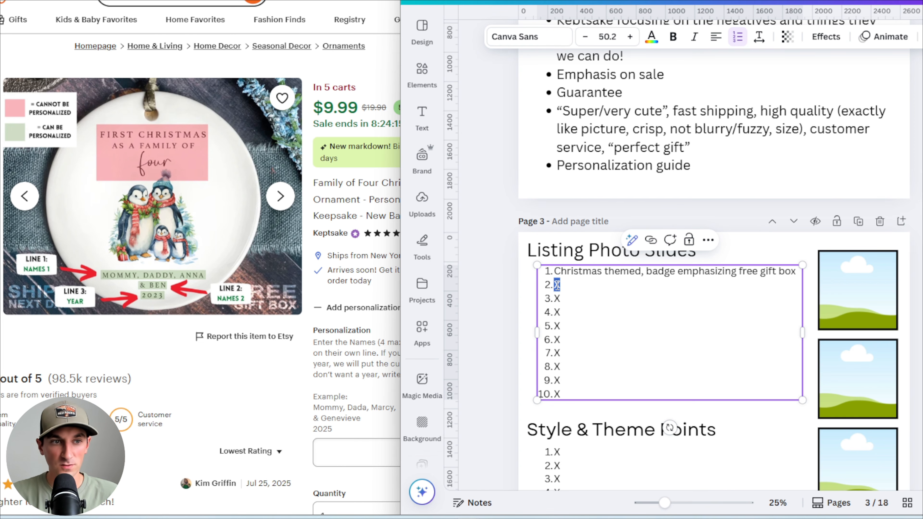
{"action": "type", "text": "Personalization Guide"}
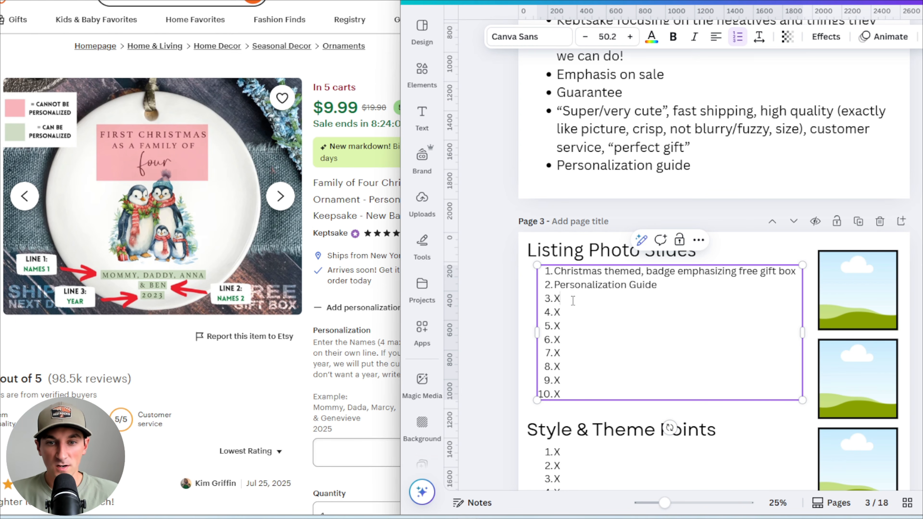
Set the third Listing Photo Slides item to 'Gift box and free ribbon emphasis'
{"action": "left_click", "coordinate": [54, 241]}
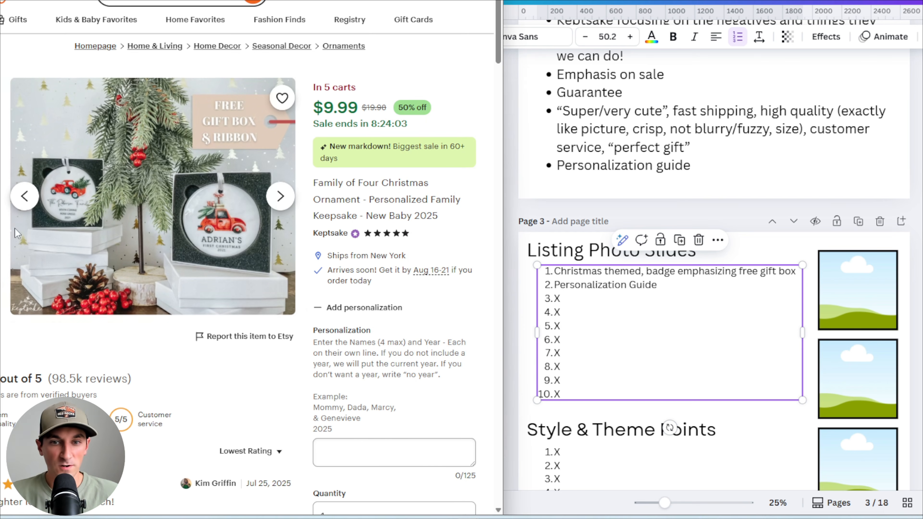
{"action": "scroll", "coordinate": [722, 299], "scroll_direction": "up", "scroll_amount": 4}
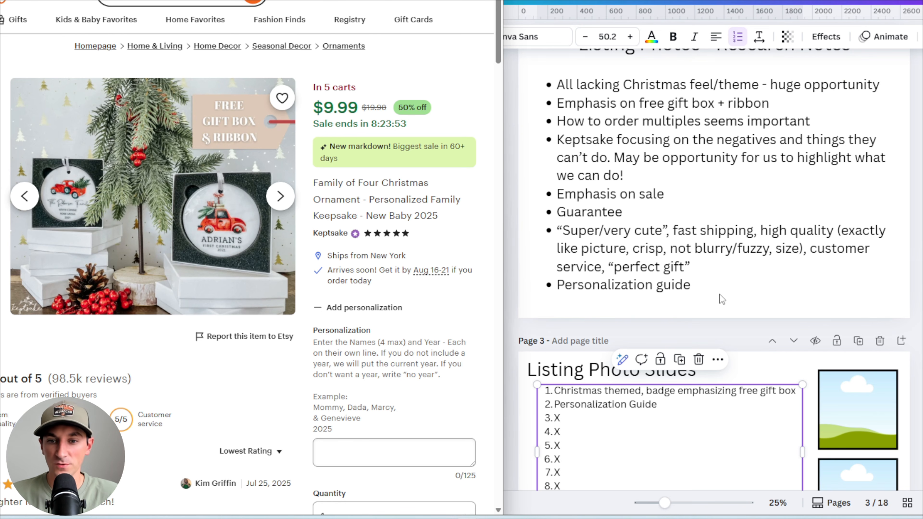
{"action": "scroll", "coordinate": [722, 300], "scroll_direction": "down", "scroll_amount": 3}
{"action": "left_click", "coordinate": [578, 308]}
{"action": "left_click_drag", "start_coordinate": [567, 296], "coordinate": [557, 298]}
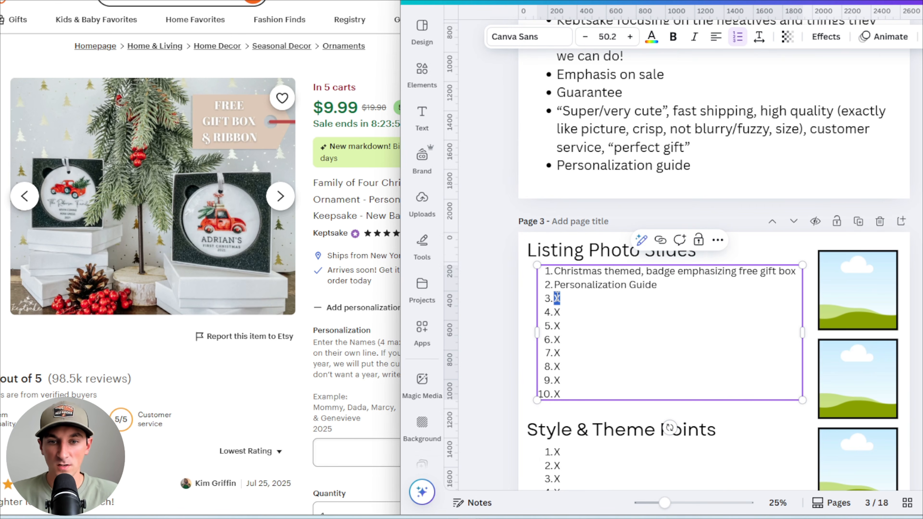
{"action": "type", "text": "Gift box and free ribbon e"}
{"action": "type", "text": "mphasis"}
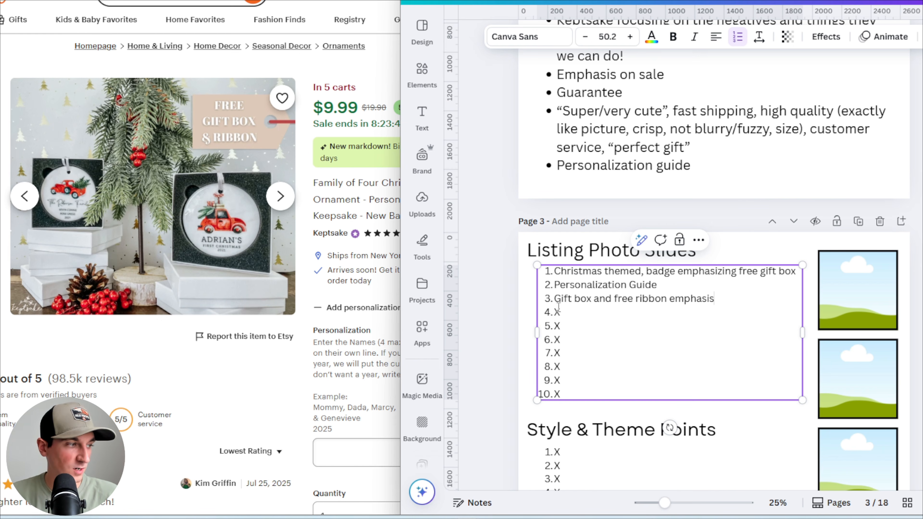
Set the fourth Listing Photo Slides item to 'Guarantee'
{"action": "scroll", "coordinate": [609, 313], "scroll_direction": "up", "scroll_amount": 2}
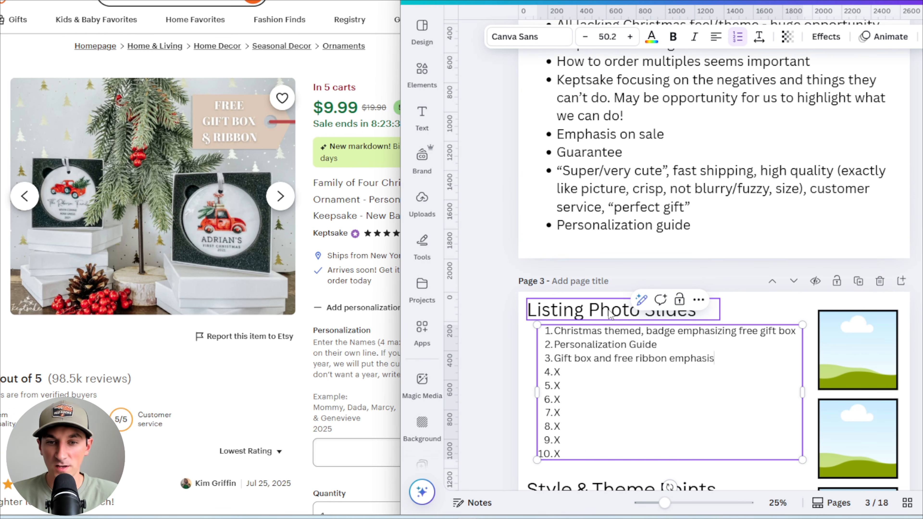
{"action": "left_click", "coordinate": [489, 317]}
{"action": "left_click", "coordinate": [562, 366]}
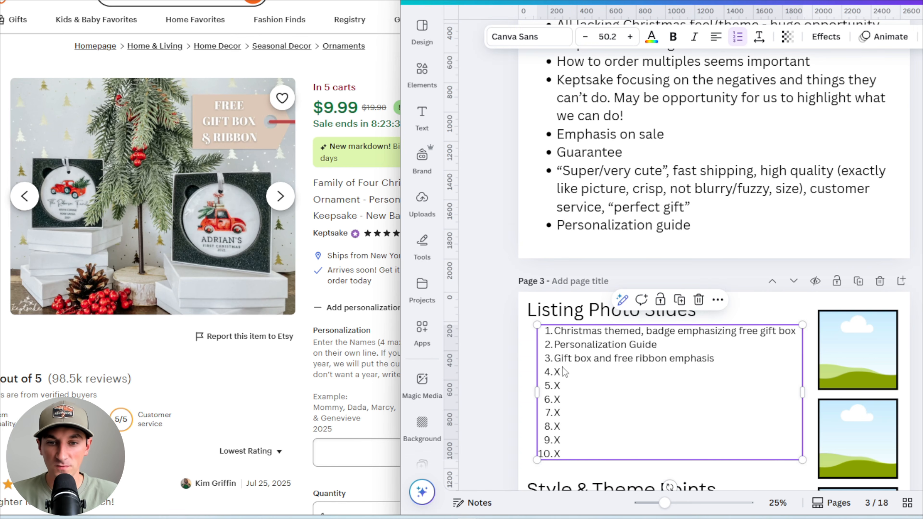
{"action": "double_click", "coordinate": [556, 372]}
{"action": "type", "text": "Gu"}
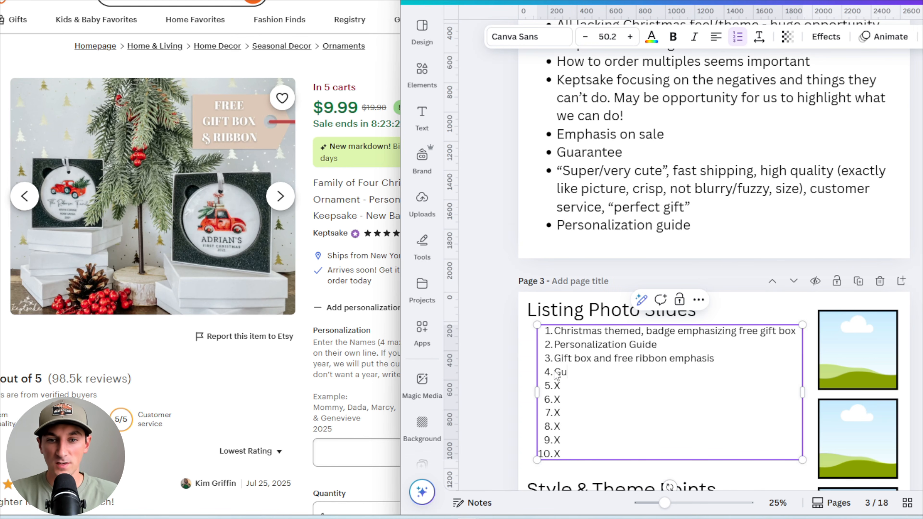
{"action": "type", "text": "aranteee"}
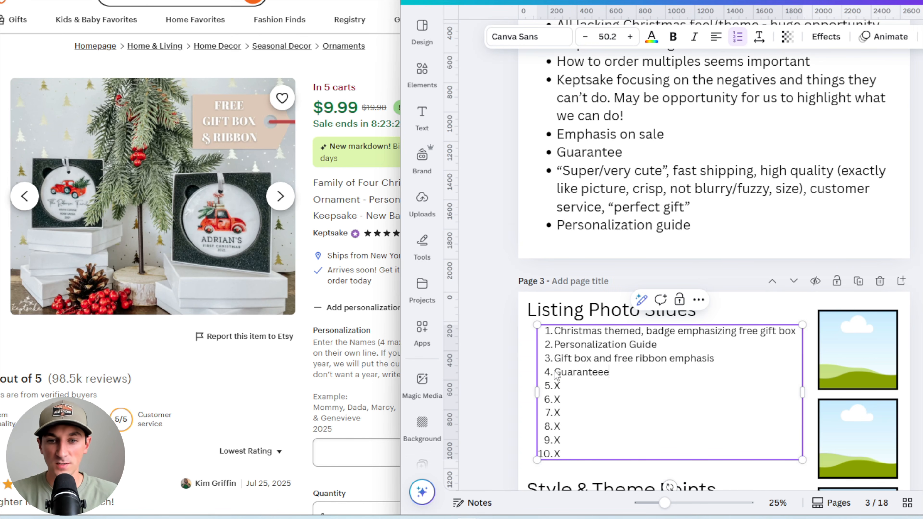
Browse the competitor listings' photos across the open tabs, including their how-to-order-multiples images
{"action": "left_click", "coordinate": [494, 355]}
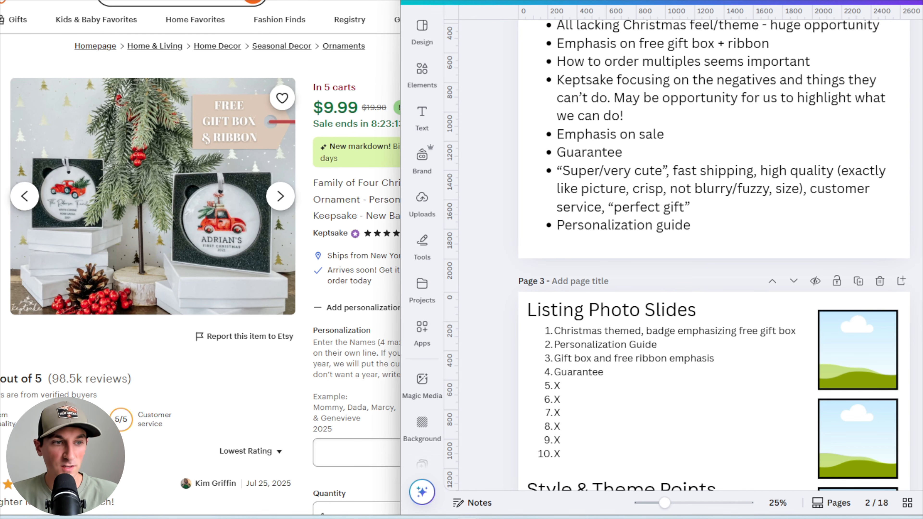
{"action": "left_click", "coordinate": [24, 196]}
{"action": "left_click", "coordinate": [25, 196]}
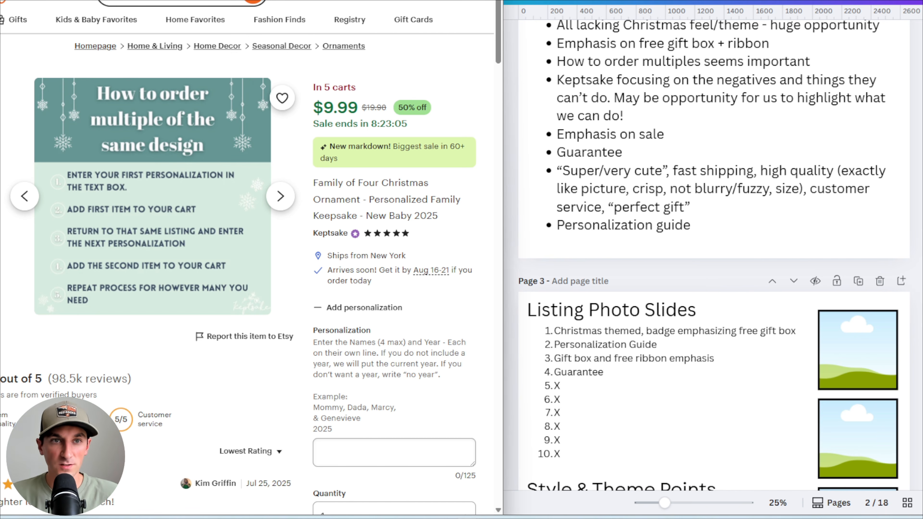
{"action": "key", "text": "ctrl+Tab"}
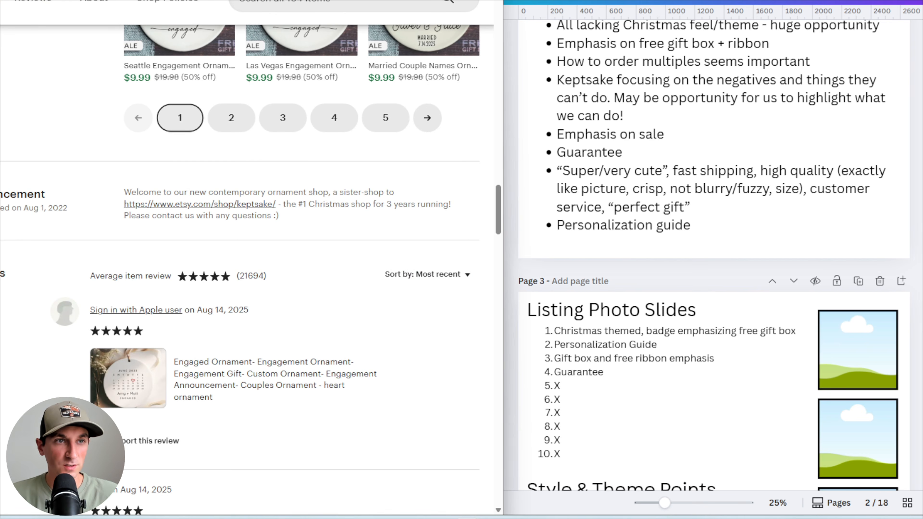
{"action": "key", "text": "ctrl+Tab"}
{"action": "left_click", "coordinate": [2, 283]}
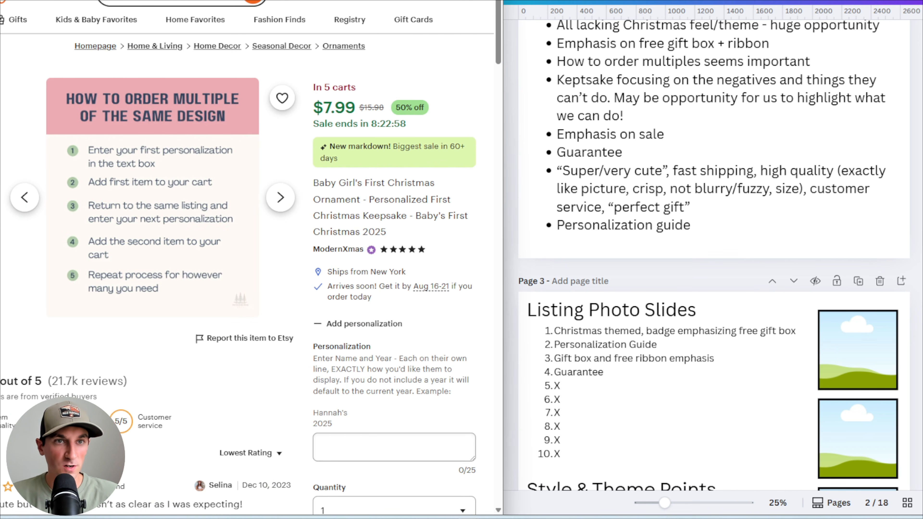
{"action": "left_click", "coordinate": [324, 0]}
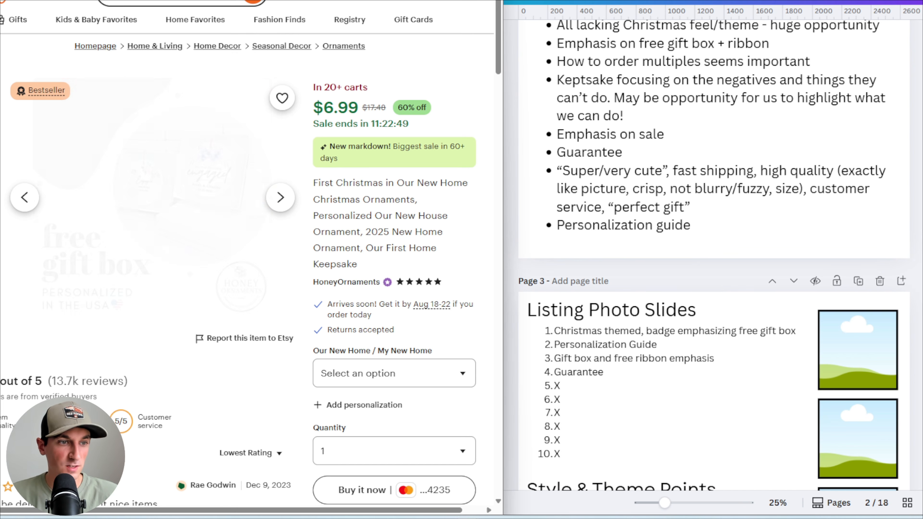
Set the fifth Listing Photo Slides item to 'How to order multiples'
{"action": "left_click", "coordinate": [557, 399]}
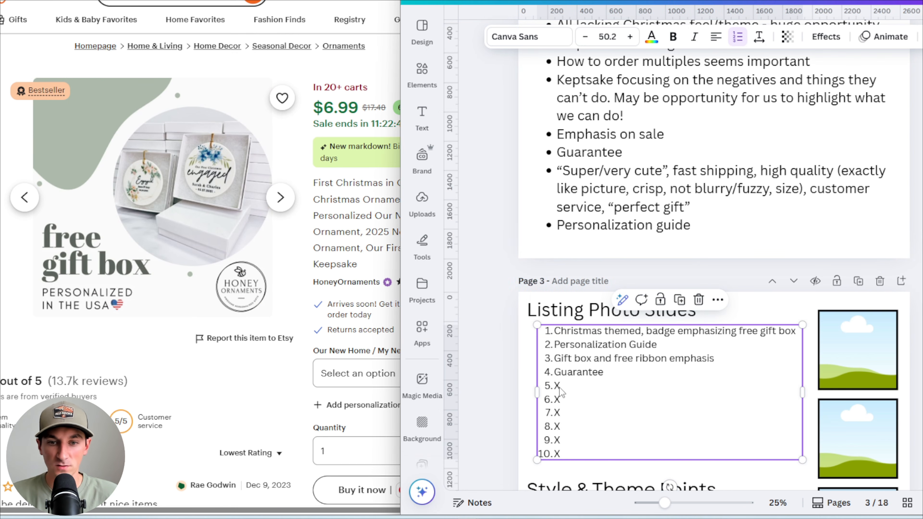
{"action": "double_click", "coordinate": [557, 385]}
{"action": "type", "text": "How "}
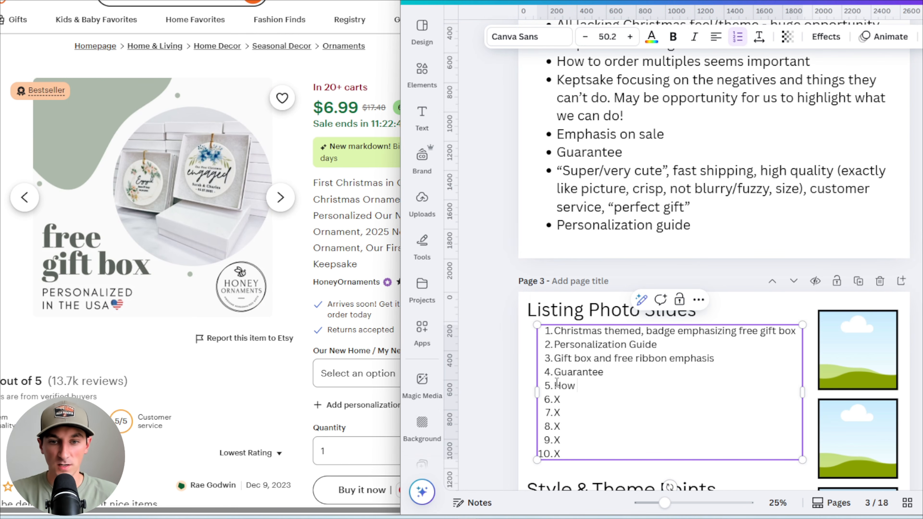
{"action": "type", "text": "to order multiples"}
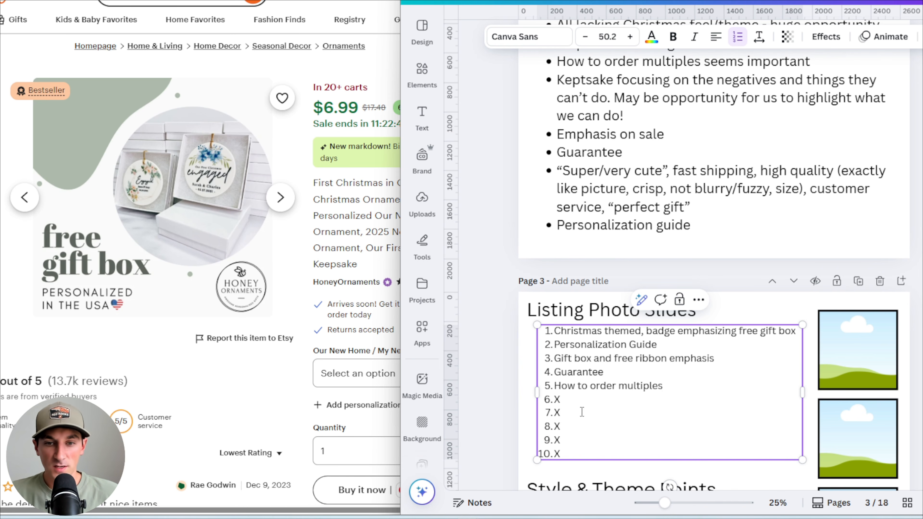
Set the sixth Listing Photo Slides item to 'Order deadlines'
{"action": "left_click", "coordinate": [204, 1]}
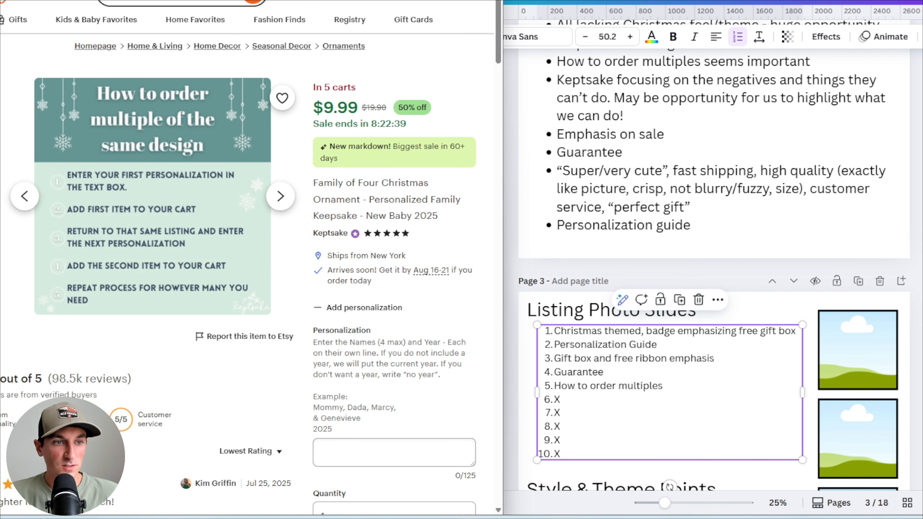
{"action": "left_click", "coordinate": [1, 166]}
{"action": "key", "text": "Left"}
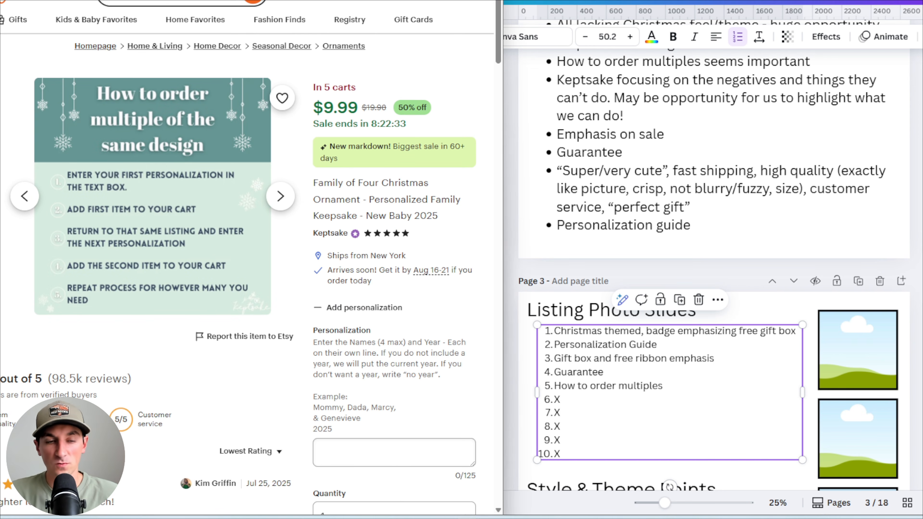
{"action": "scroll", "coordinate": [702, 348], "scroll_direction": "down", "scroll_amount": 5}
{"action": "left_click", "coordinate": [712, 341]}
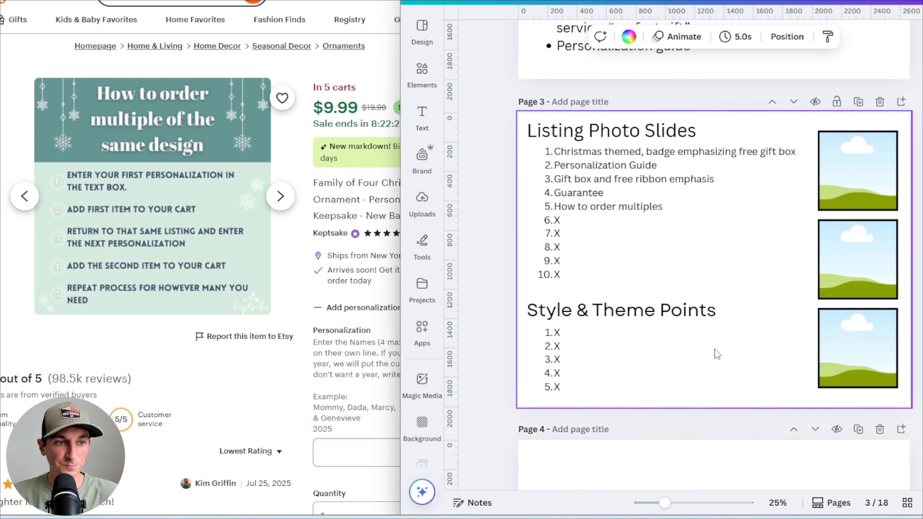
{"action": "left_click", "coordinate": [571, 233]}
{"action": "double_click", "coordinate": [557, 220]}
{"action": "type", "text": "Order"}
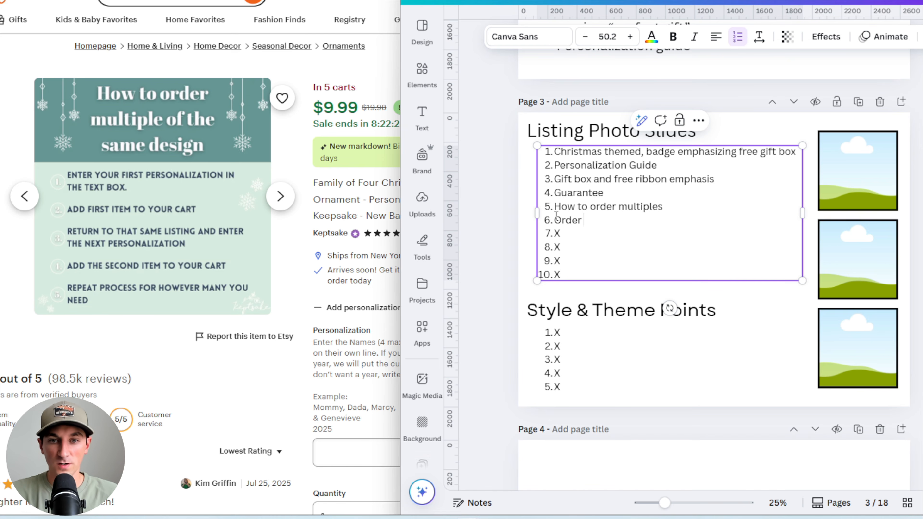
{"action": "type", "text": " deadlines"}
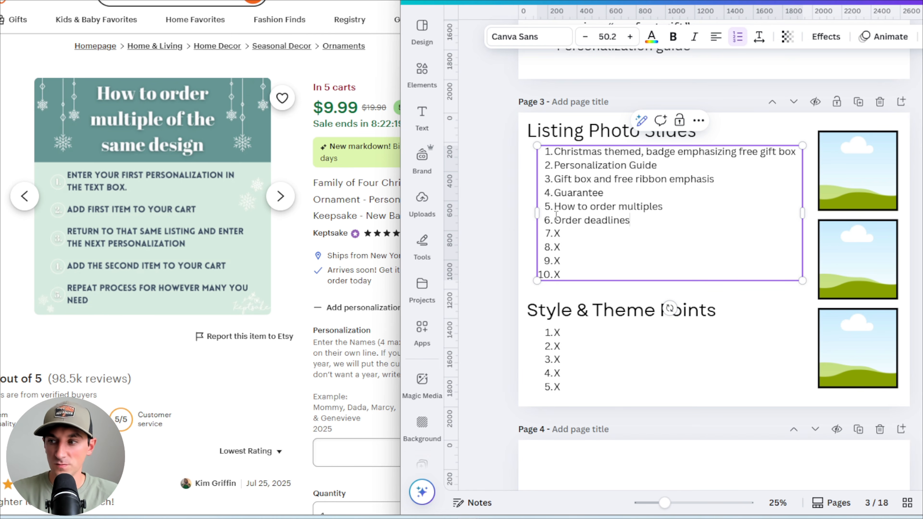
{"action": "left_click", "coordinate": [498, 222]}
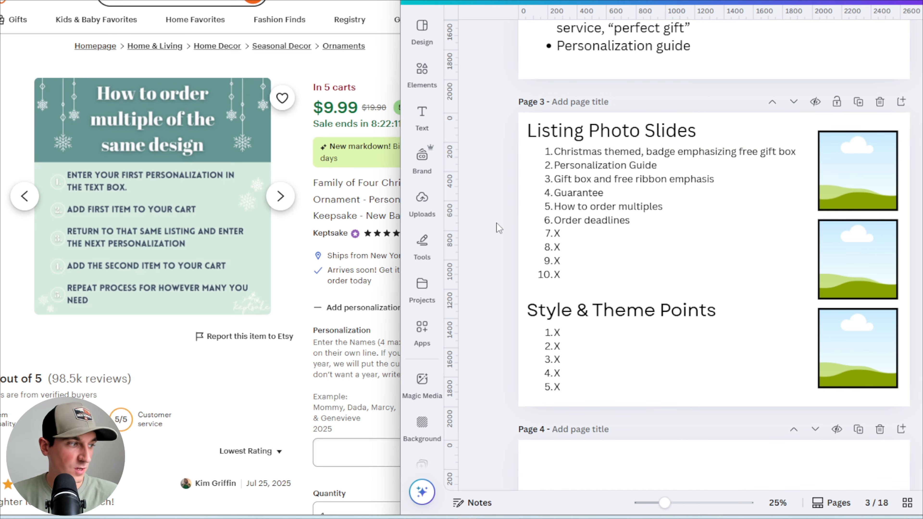
Set the seventh Listing Photo Slides item to 'Why Choose Us (Emphasize what we can do)'
{"action": "left_click", "coordinate": [581, 237]}
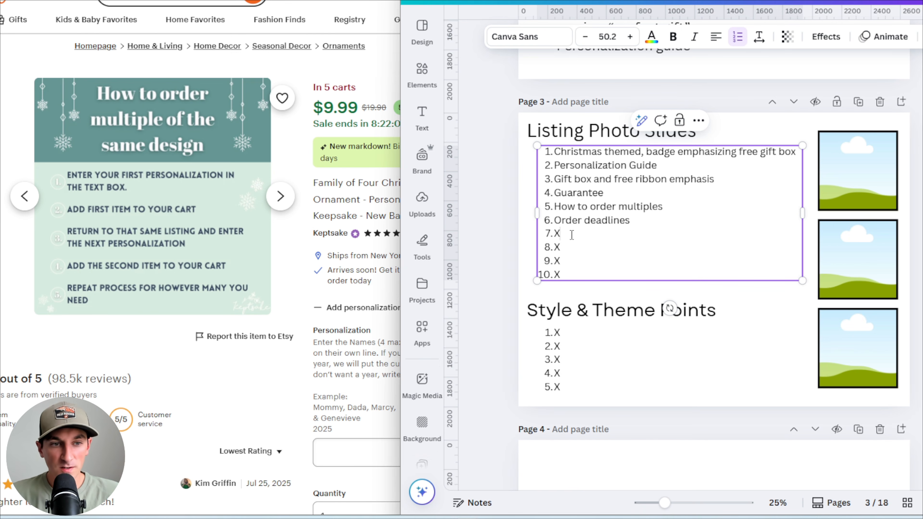
{"action": "left_click", "coordinate": [1, 222]}
{"action": "left_click", "coordinate": [2, 222]}
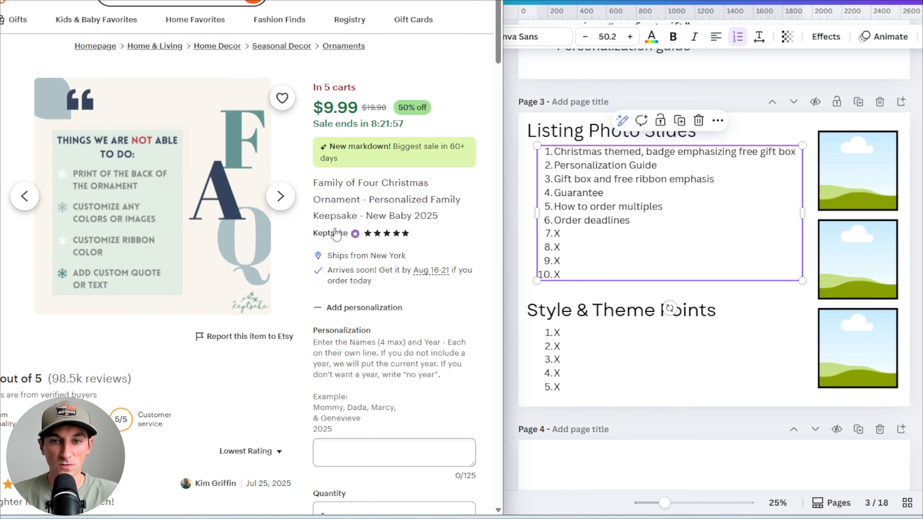
{"action": "left_click", "coordinate": [570, 238]}
{"action": "double_click", "coordinate": [556, 234]}
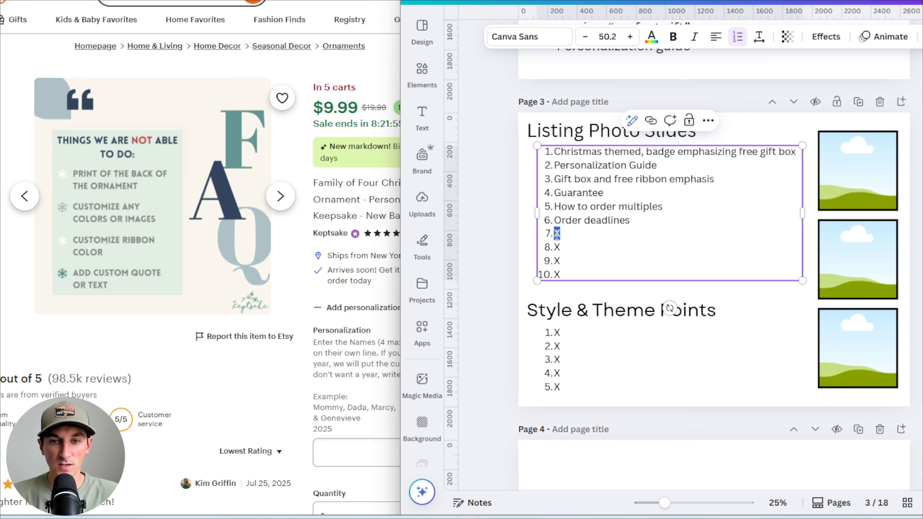
{"action": "type", "text": "Why"}
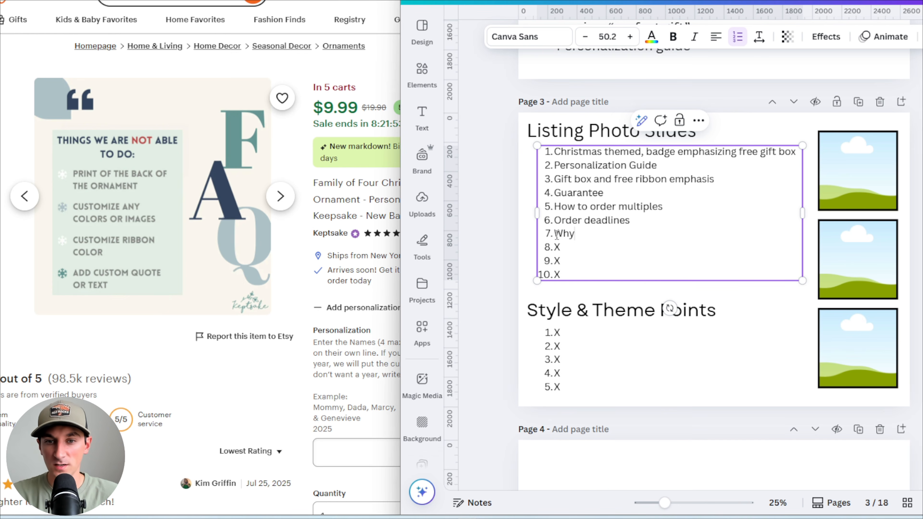
{"action": "type", "text": " Choose Us"}
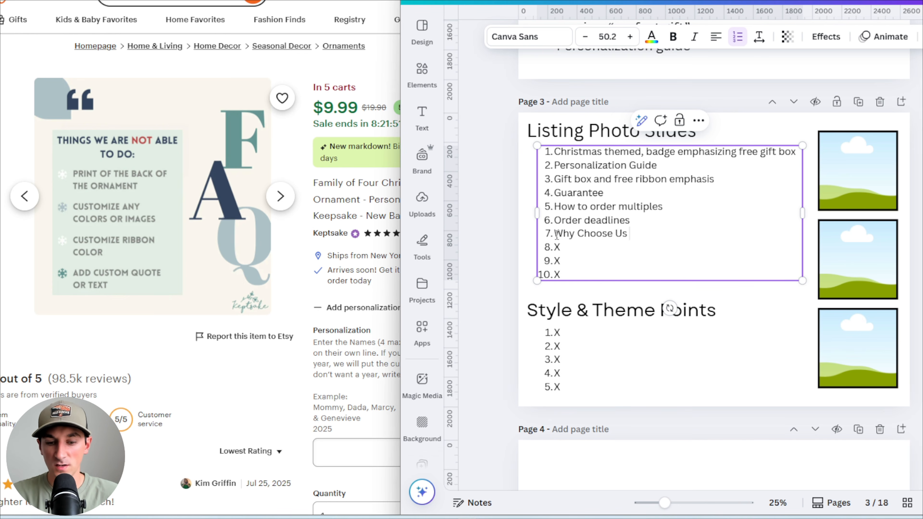
{"action": "type", "text": " (Emphas"}
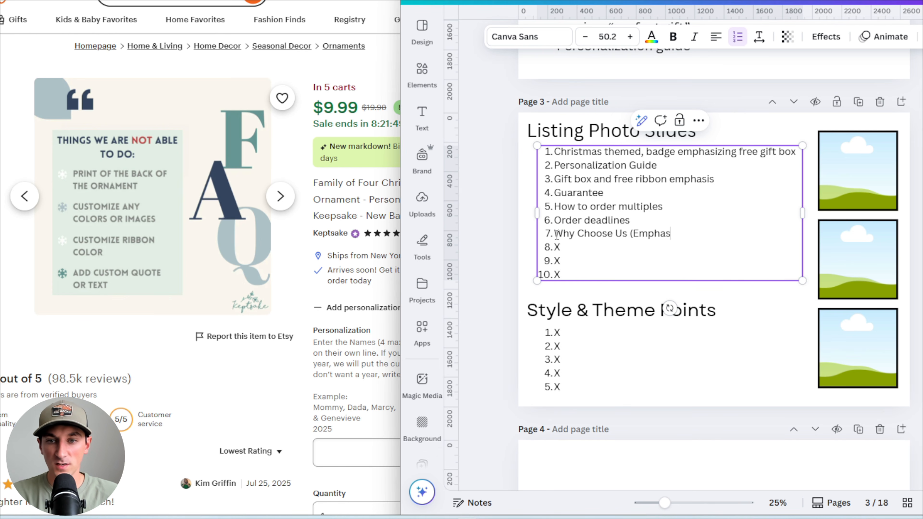
{"action": "type", "text": "ize what we can do)"}
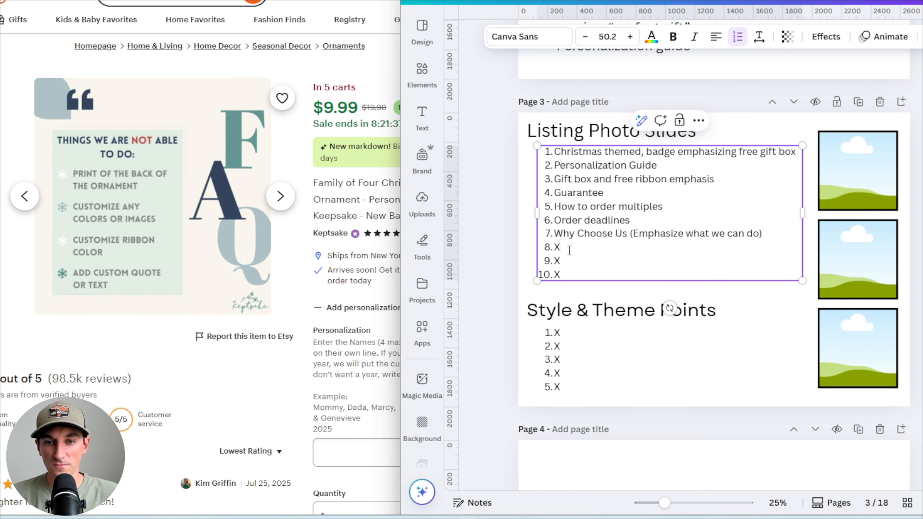
Set the eighth Listing Photo Slides item to 'Thank You + Limited Time Sale'
{"action": "double_click", "coordinate": [557, 248]}
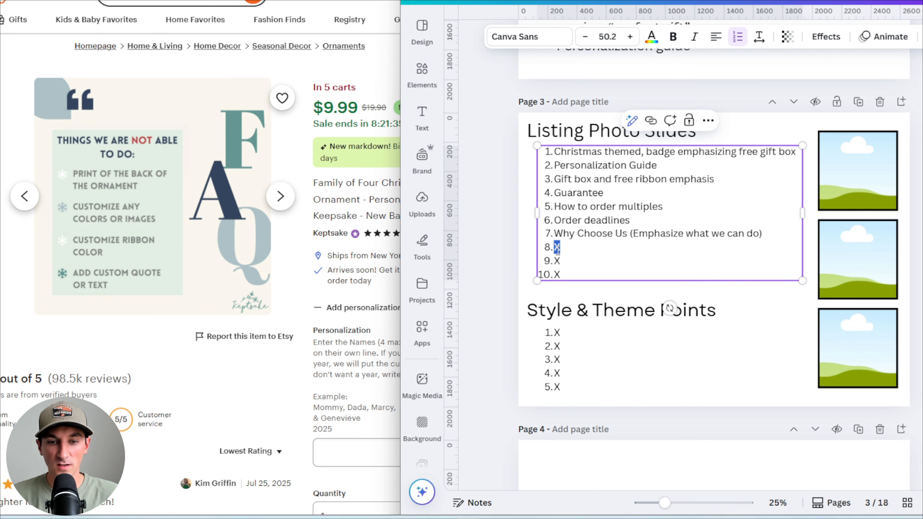
{"action": "type", "text": "Thank"}
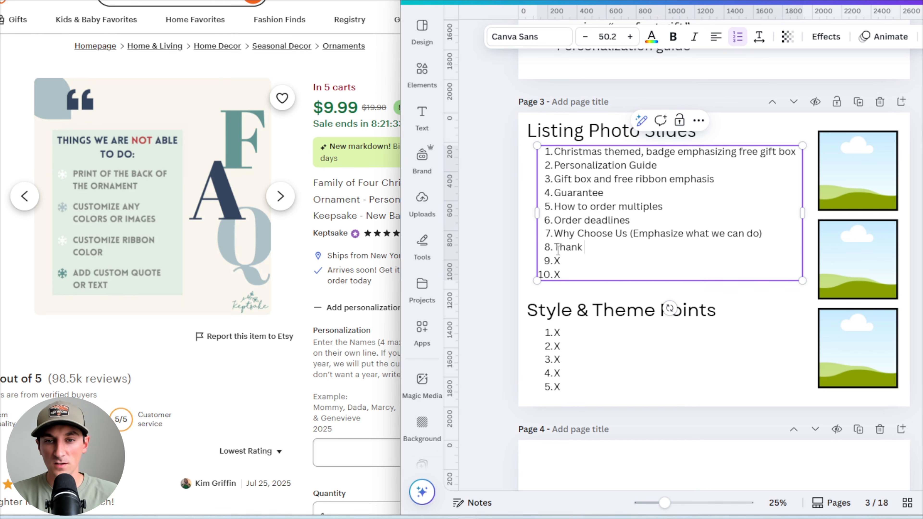
{"action": "type", "text": " You +"}
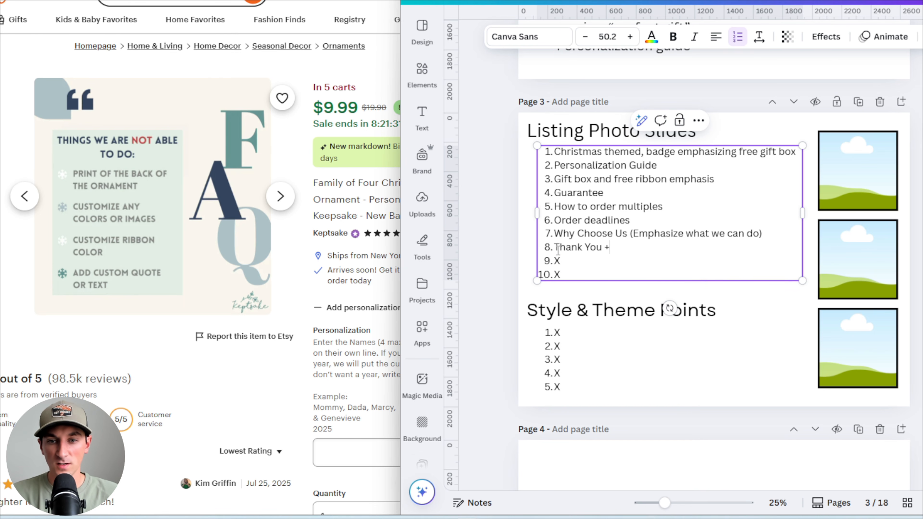
{"action": "type", "text": " Limited Time Sale"}
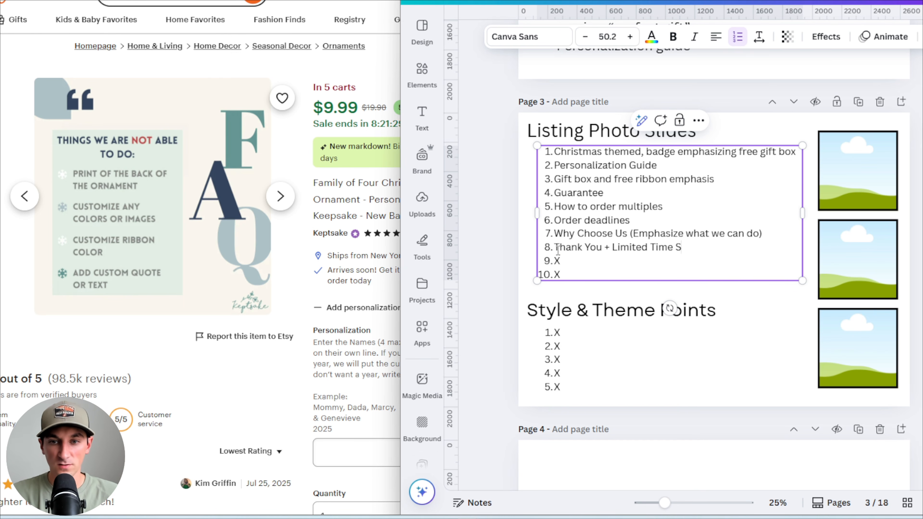
Review the research notes bullets alongside the competitor's sale listing photo
{"action": "scroll", "coordinate": [608, 233], "scroll_direction": "up", "scroll_amount": 5}
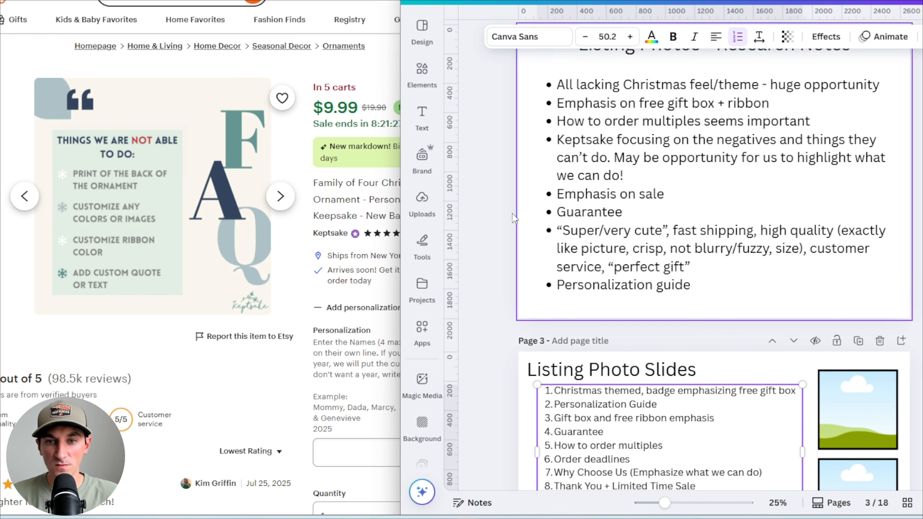
{"action": "left_click", "coordinate": [593, 197]}
{"action": "left_click_drag", "start_coordinate": [557, 195], "coordinate": [674, 193]}
{"action": "left_click", "coordinate": [675, 193]}
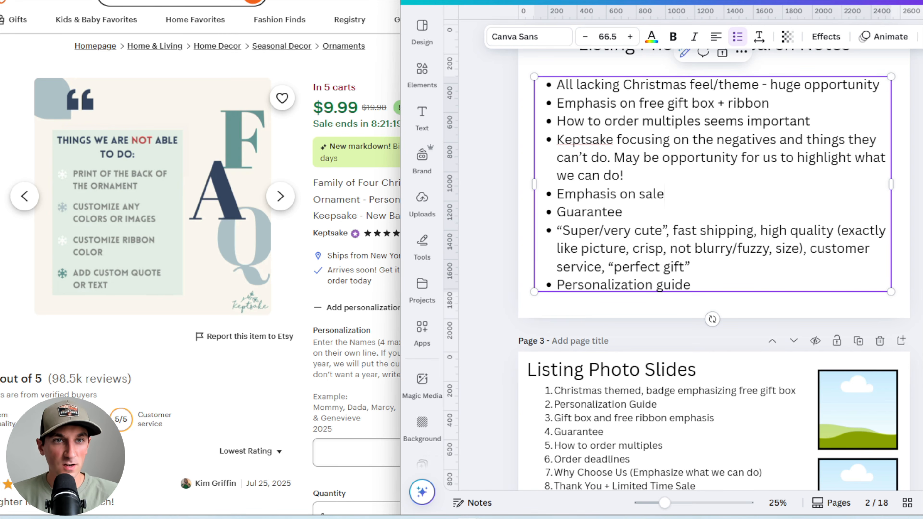
{"action": "left_click", "coordinate": [110, 1]}
{"action": "left_click", "coordinate": [2, 237]}
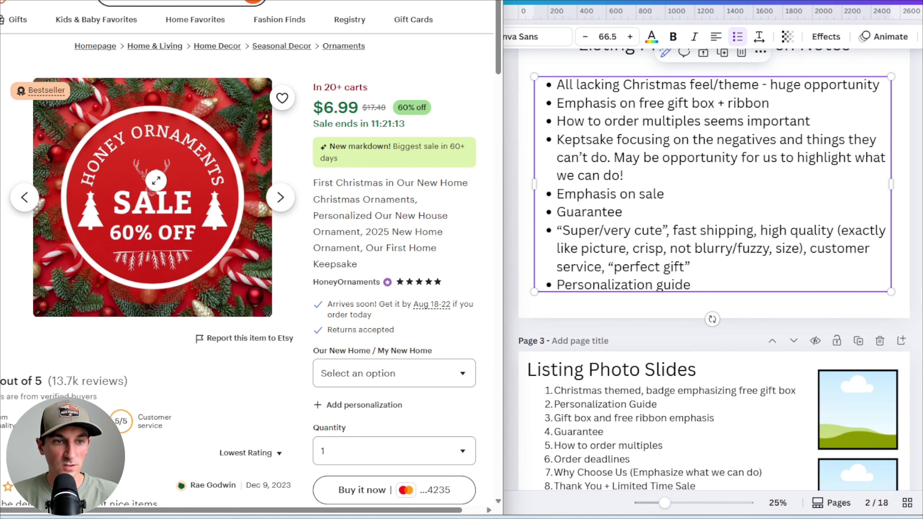
Reread the research notes and compare them with the Listing Photo Slides list
{"action": "scroll", "coordinate": [747, 204], "scroll_direction": "down", "scroll_amount": 2}
{"action": "scroll", "coordinate": [748, 205], "scroll_direction": "down", "scroll_amount": 1}
{"action": "scroll", "coordinate": [744, 209], "scroll_direction": "up", "scroll_amount": 3}
{"action": "left_click_drag", "start_coordinate": [726, 186], "coordinate": [727, 183]}
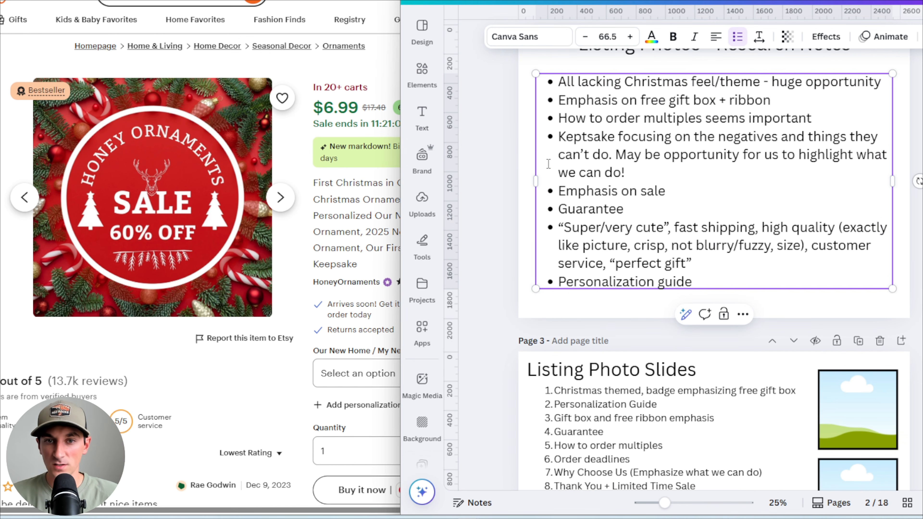
{"action": "left_click", "coordinate": [508, 145]}
{"action": "left_click", "coordinate": [589, 99]}
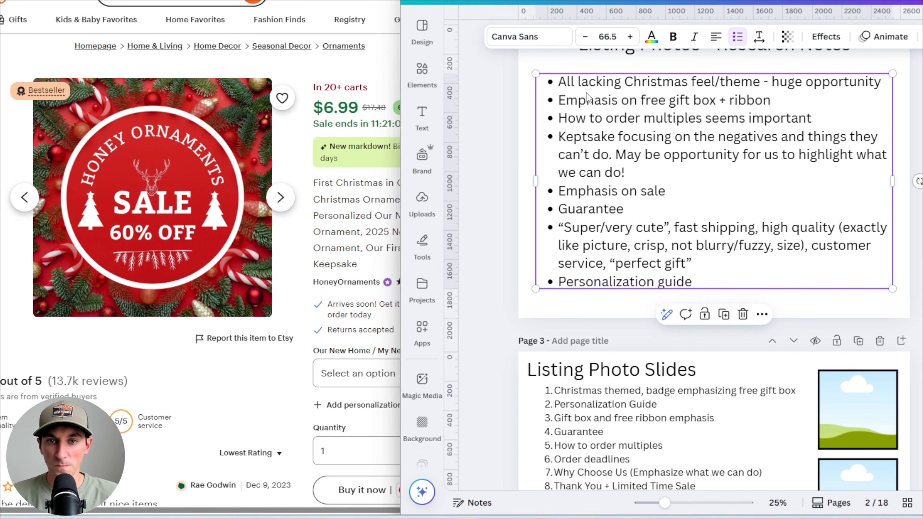
{"action": "left_click_drag", "start_coordinate": [559, 82], "coordinate": [713, 84]}
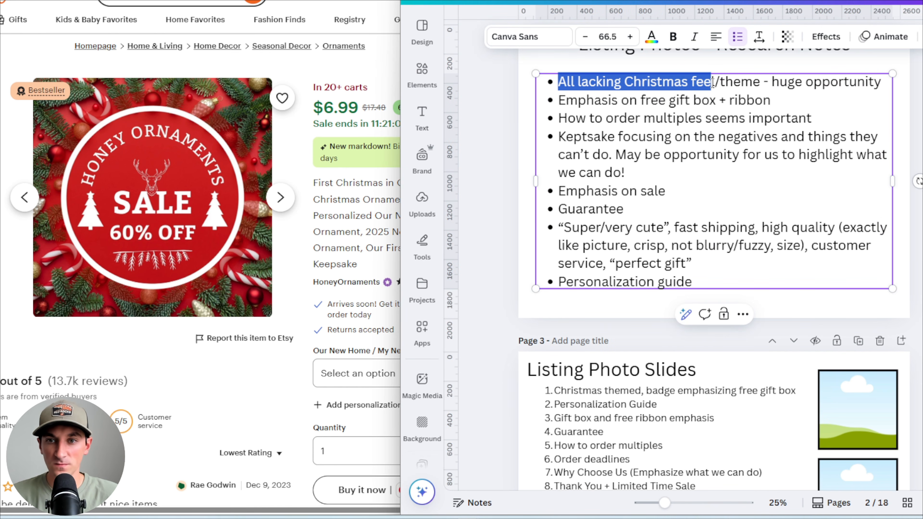
{"action": "left_click", "coordinate": [714, 83]}
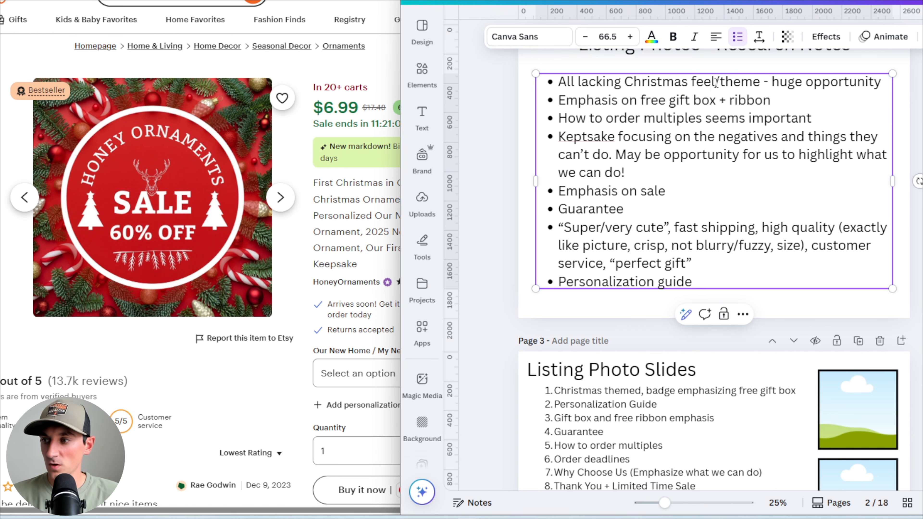
{"action": "scroll", "coordinate": [637, 254], "scroll_direction": "down", "scroll_amount": 2}
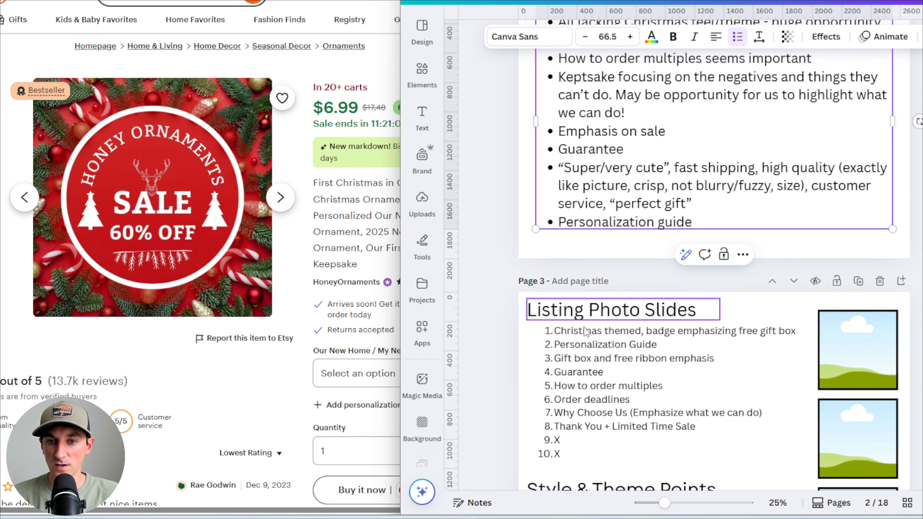
{"action": "left_click", "coordinate": [504, 343]}
{"action": "scroll", "coordinate": [504, 343], "scroll_direction": "up", "scroll_amount": 4}
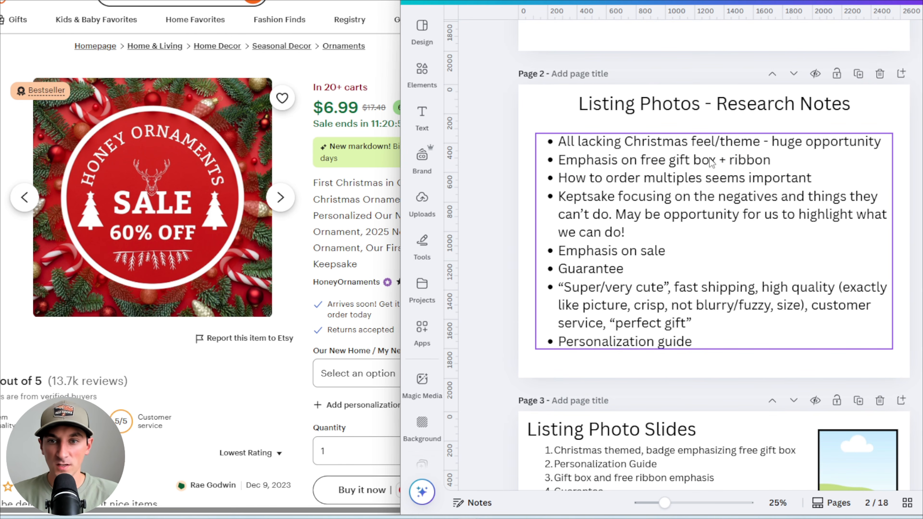
{"action": "scroll", "coordinate": [707, 158], "scroll_direction": "down", "scroll_amount": 2}
{"action": "scroll", "coordinate": [669, 131], "scroll_direction": "down", "scroll_amount": 2}
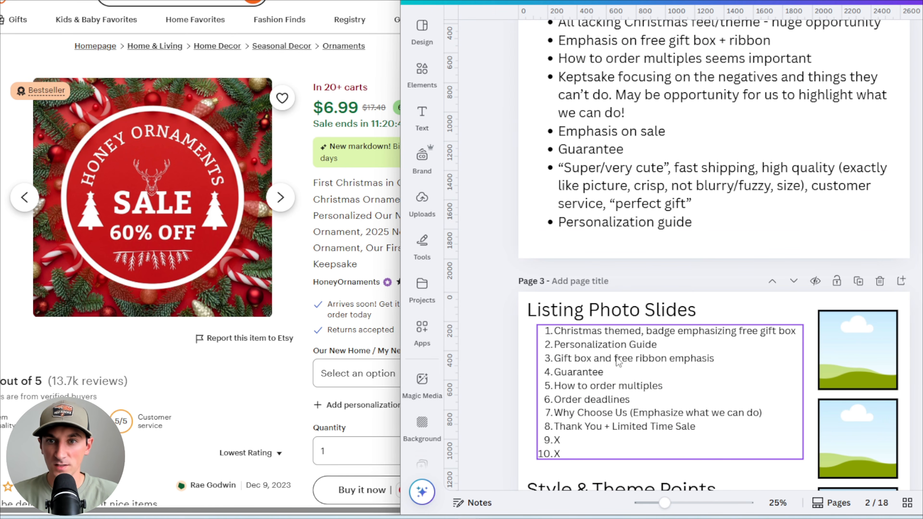
Scroll between the research notes and the Listing Photo Slides outline to check which notes are covered
{"action": "scroll", "coordinate": [616, 357], "scroll_direction": "up", "scroll_amount": 2}
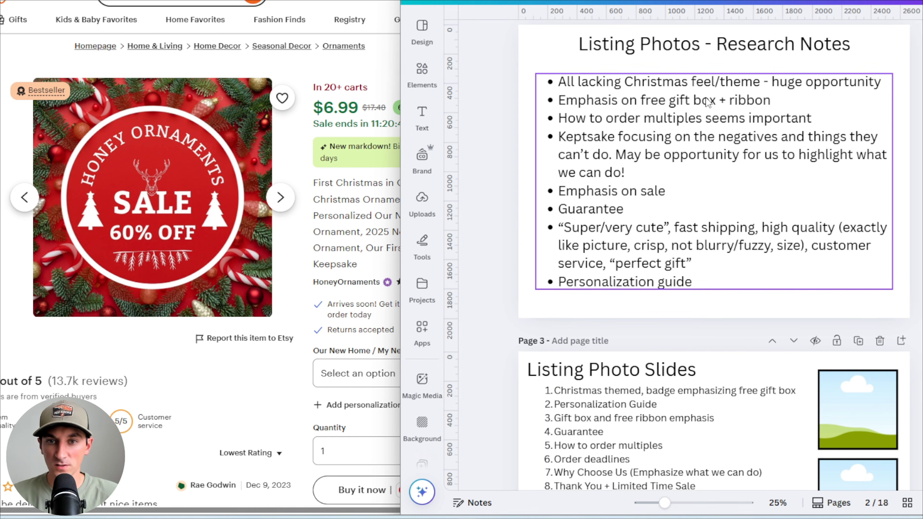
{"action": "scroll", "coordinate": [707, 102], "scroll_direction": "down", "scroll_amount": 2}
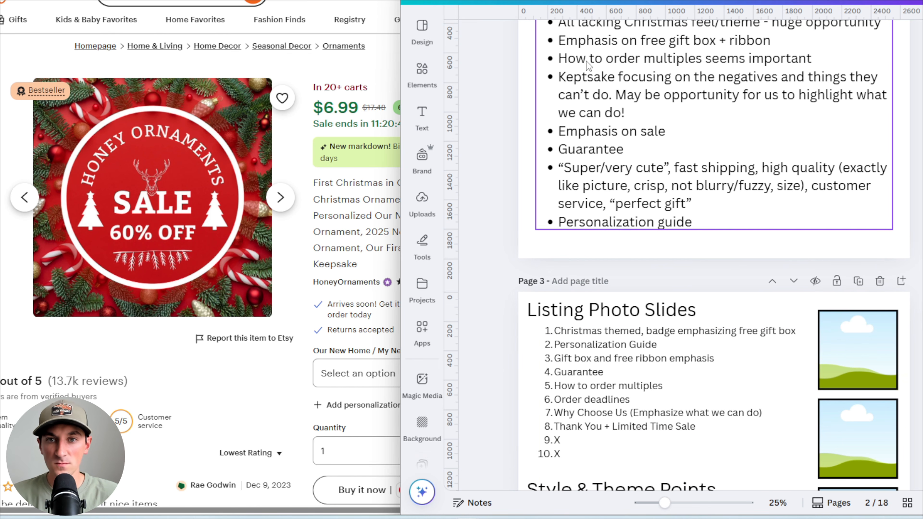
{"action": "scroll", "coordinate": [647, 62], "scroll_direction": "down", "scroll_amount": 2}
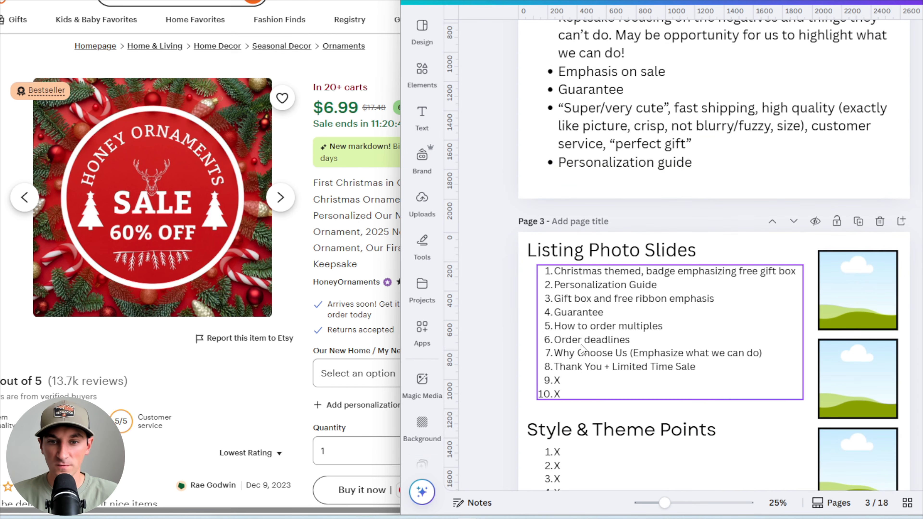
{"action": "scroll", "coordinate": [627, 317], "scroll_direction": "up", "scroll_amount": 4}
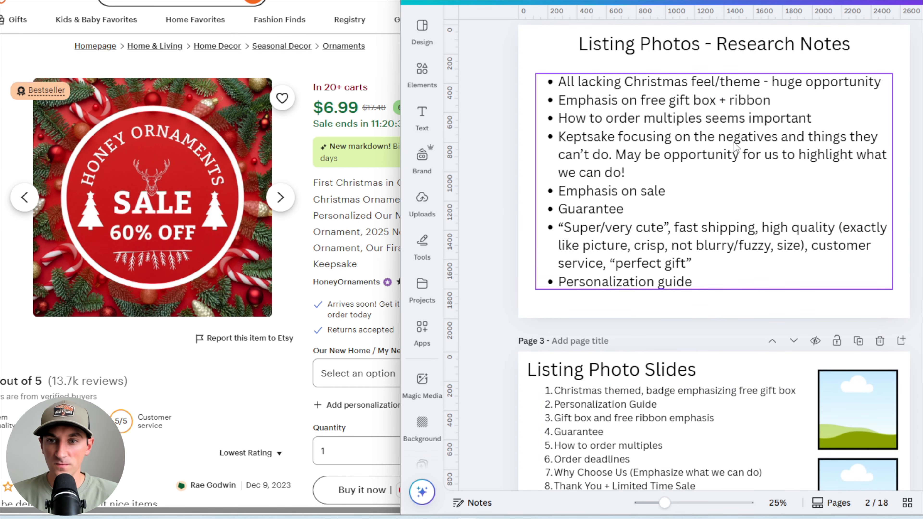
{"action": "scroll", "coordinate": [743, 138], "scroll_direction": "down", "scroll_amount": 2}
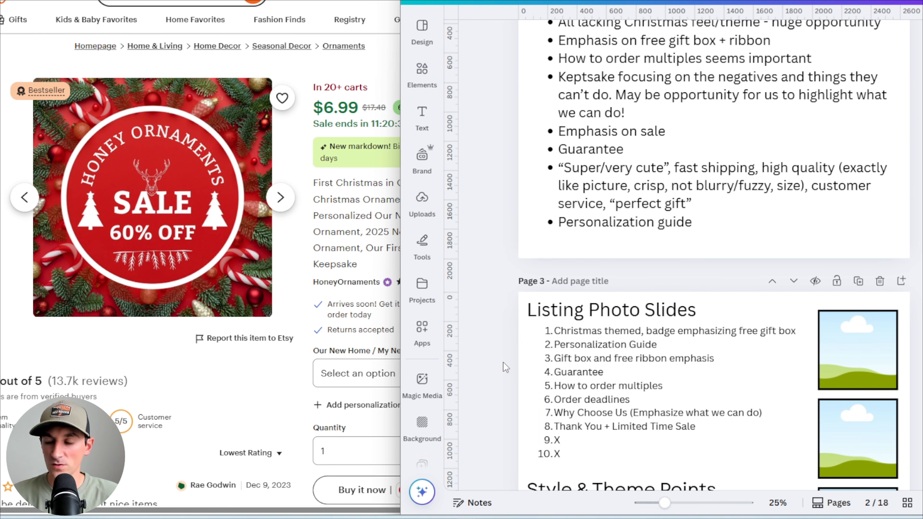
{"action": "scroll", "coordinate": [503, 362], "scroll_direction": "up", "scroll_amount": 2}
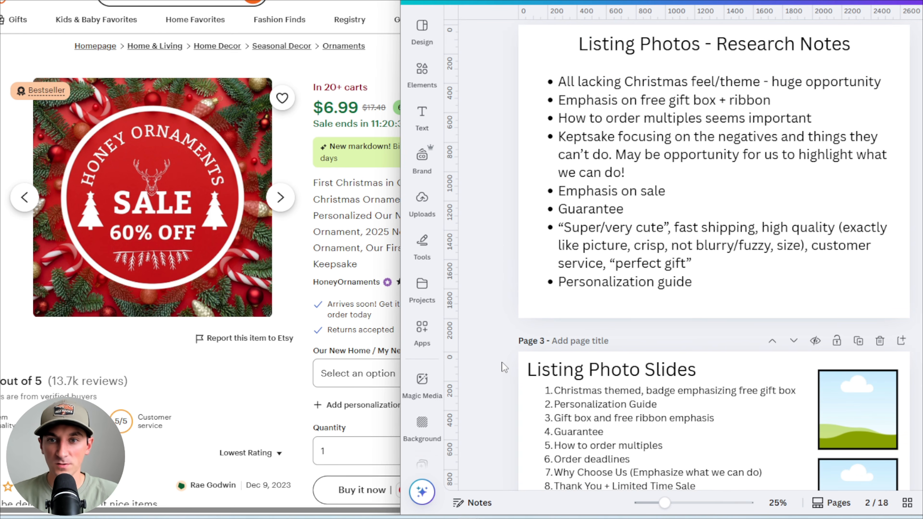
{"action": "scroll", "coordinate": [502, 362], "scroll_direction": "down", "scroll_amount": 2}
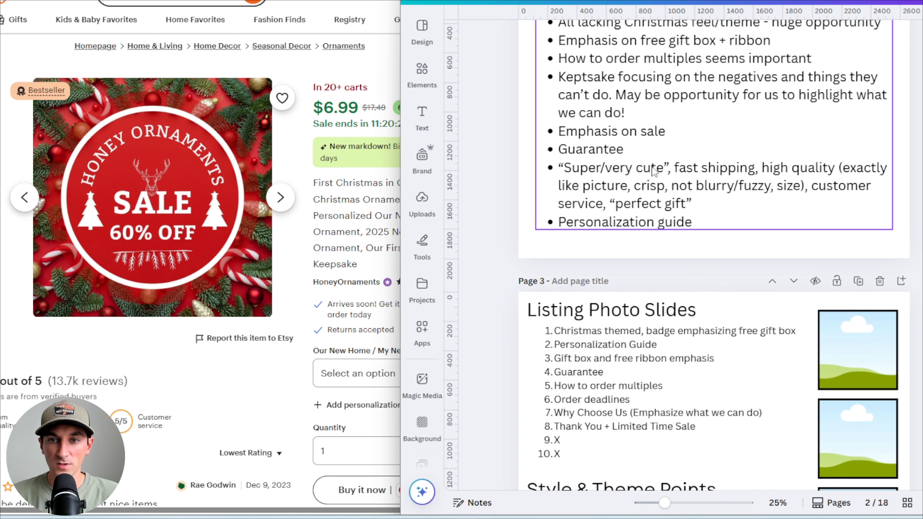
{"action": "scroll", "coordinate": [645, 126], "scroll_direction": "down", "scroll_amount": 1}
{"action": "scroll", "coordinate": [646, 128], "scroll_direction": "down", "scroll_amount": 1}
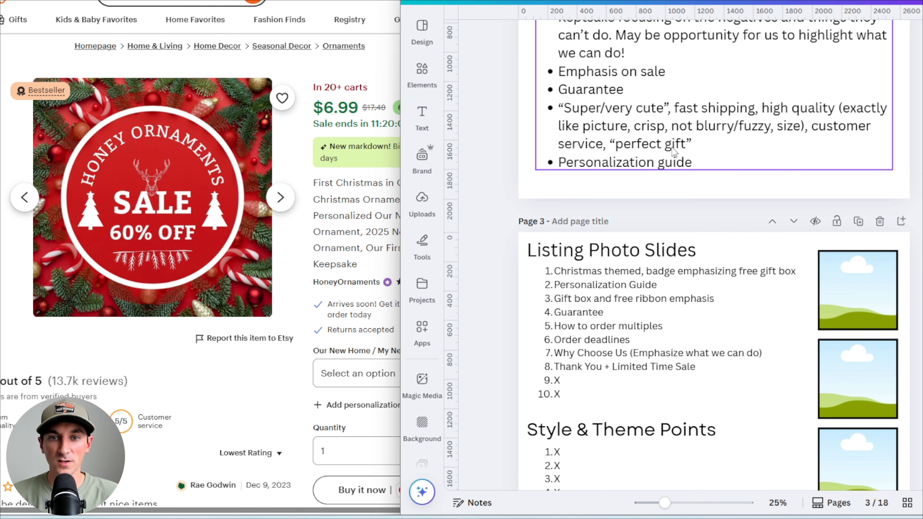
{"action": "scroll", "coordinate": [672, 147], "scroll_direction": "down", "scroll_amount": 2}
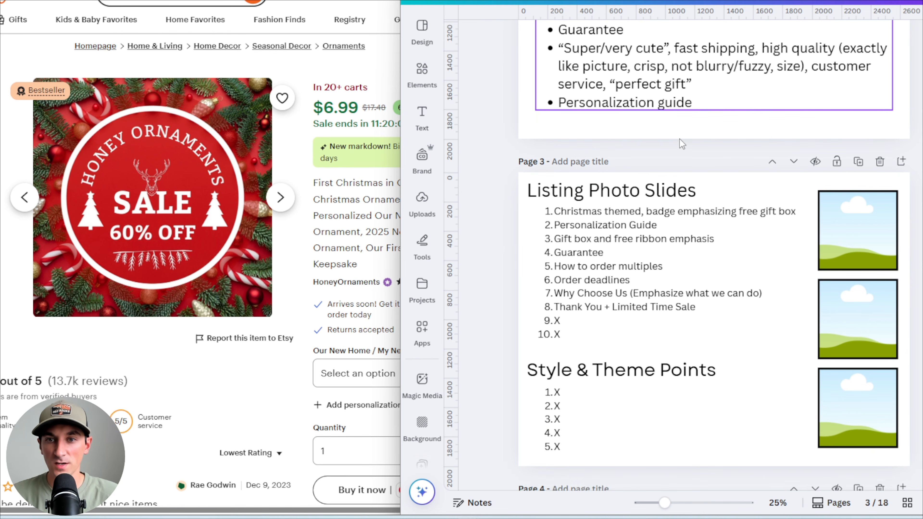
{"action": "left_click", "coordinate": [621, 82]}
{"action": "scroll", "coordinate": [632, 110], "scroll_direction": "up", "scroll_amount": 10}
{"action": "scroll", "coordinate": [643, 138], "scroll_direction": "down", "scroll_amount": 1}
{"action": "scroll", "coordinate": [644, 138], "scroll_direction": "up", "scroll_amount": 1}
{"action": "scroll", "coordinate": [644, 137], "scroll_direction": "down", "scroll_amount": 2}
{"action": "scroll", "coordinate": [644, 138], "scroll_direction": "down", "scroll_amount": 10}
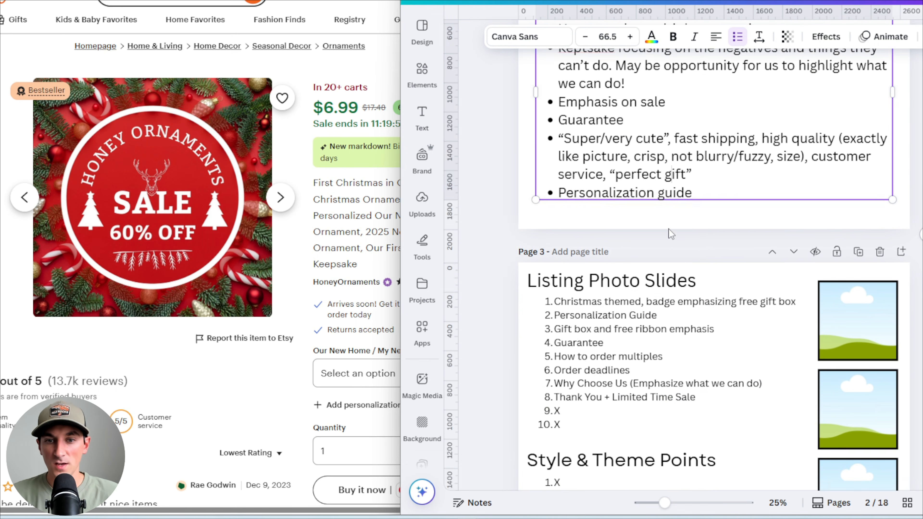
{"action": "left_click", "coordinate": [508, 160]}
{"action": "left_click", "coordinate": [575, 88]}
{"action": "scroll", "coordinate": [573, 146], "scroll_direction": "up", "scroll_amount": 6}
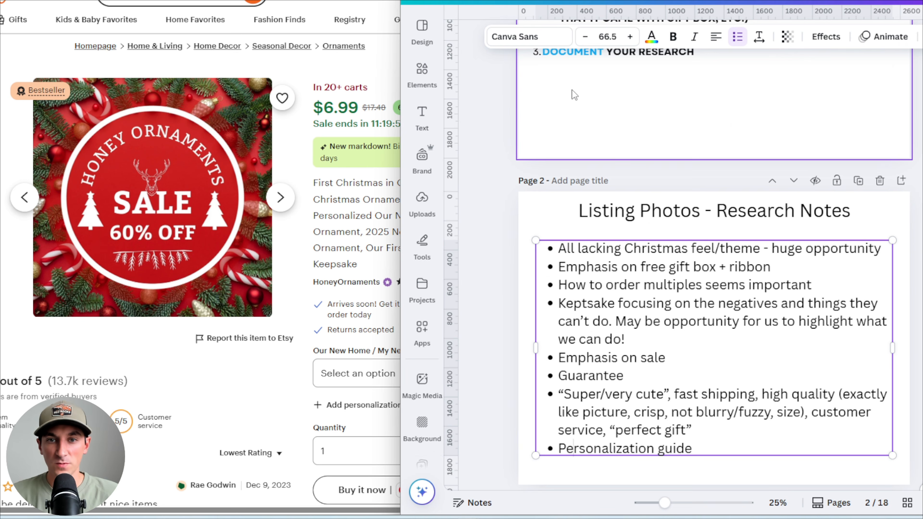
{"action": "left_click", "coordinate": [512, 185]}
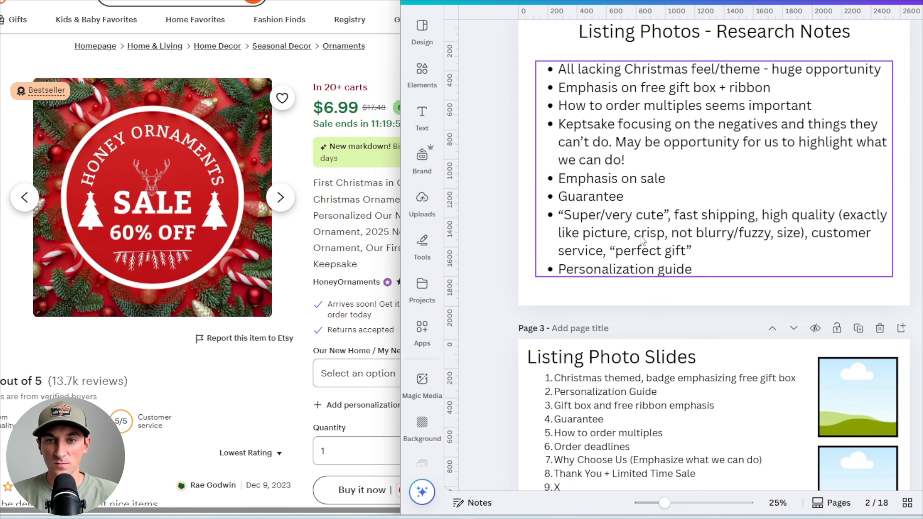
{"action": "scroll", "coordinate": [631, 385], "scroll_direction": "down", "scroll_amount": 4}
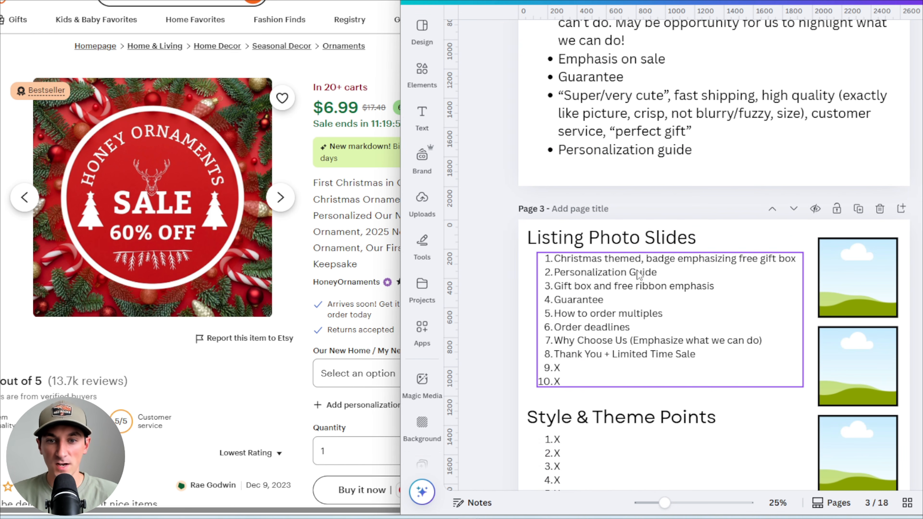
{"action": "scroll", "coordinate": [498, 274], "scroll_direction": "down", "scroll_amount": 2}
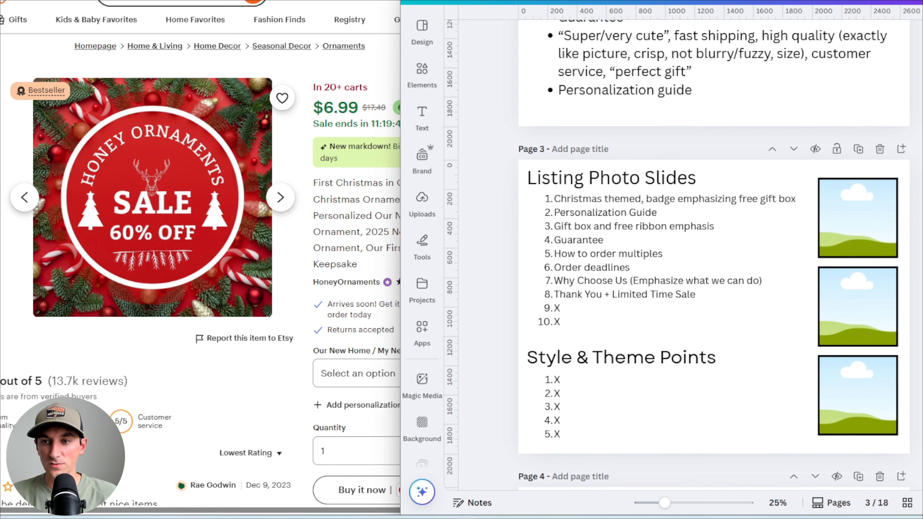
Copy the HoneyOrnaments 'First Christmas in Our New Home' photo and place it in the first image frame
{"action": "left_click", "coordinate": [788, 360]}
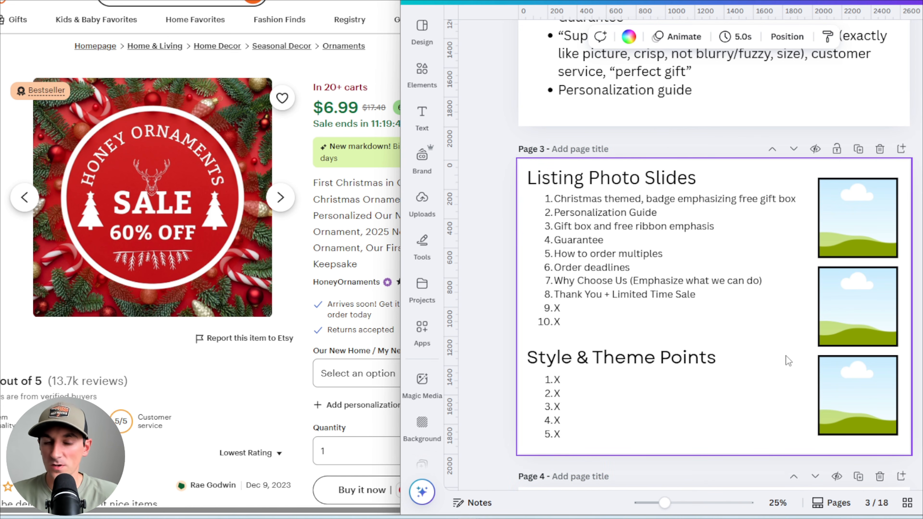
{"action": "left_click", "coordinate": [1, 92]}
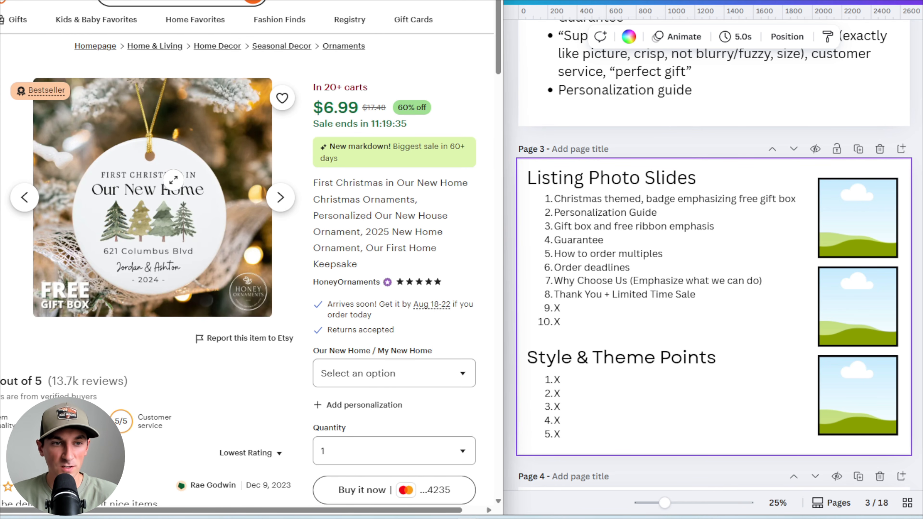
{"action": "right_click", "coordinate": [174, 180]}
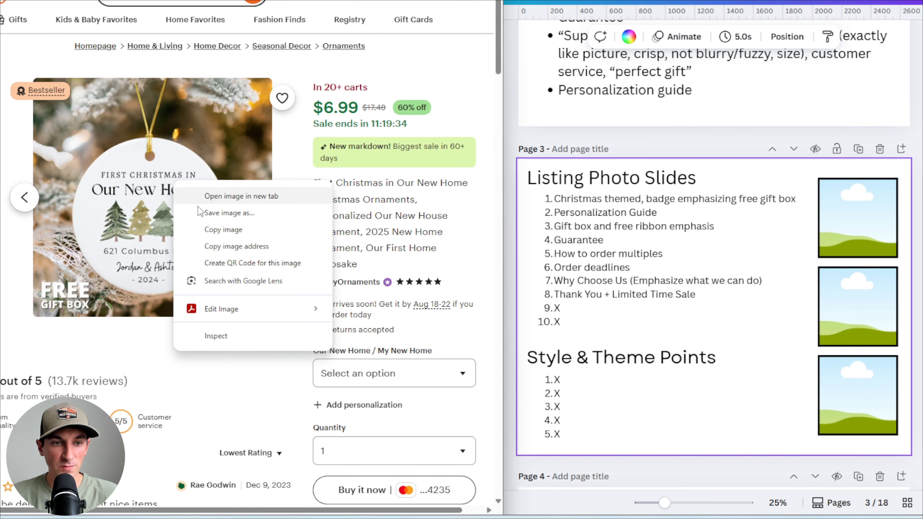
{"action": "left_click", "coordinate": [219, 233]}
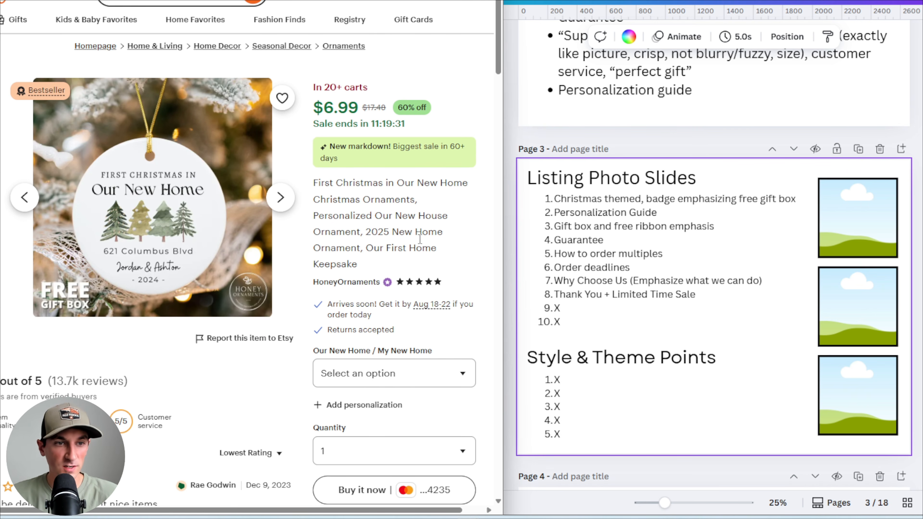
{"action": "left_click", "coordinate": [773, 400]}
{"action": "key", "text": "ctrl+v"}
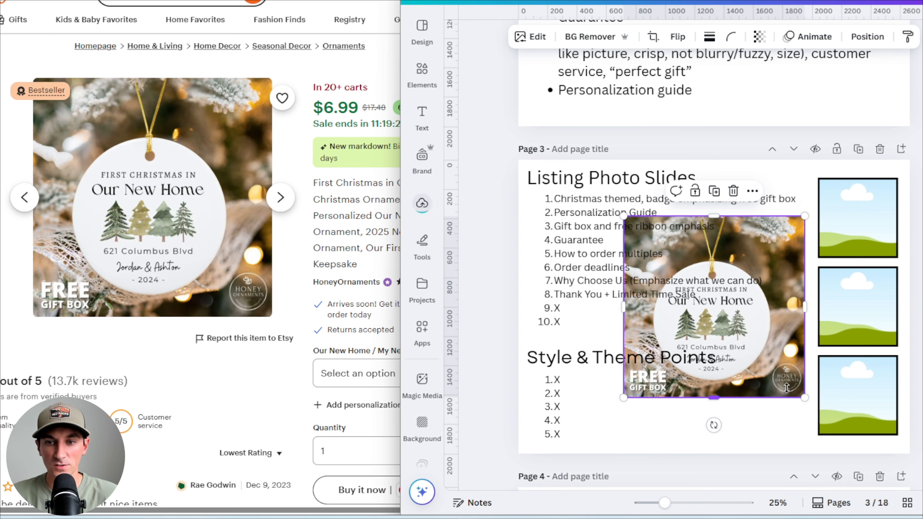
{"action": "left_click_drag", "start_coordinate": [760, 361], "coordinate": [861, 233]}
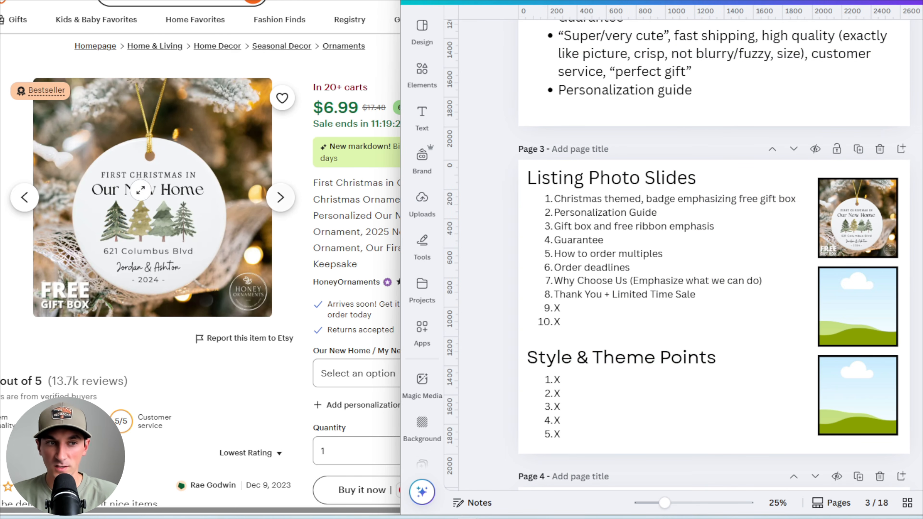
Copy the next HoneyOrnaments photo of the hand-held ornament and place it in the second image frame
{"action": "left_click", "coordinate": [20, 206]}
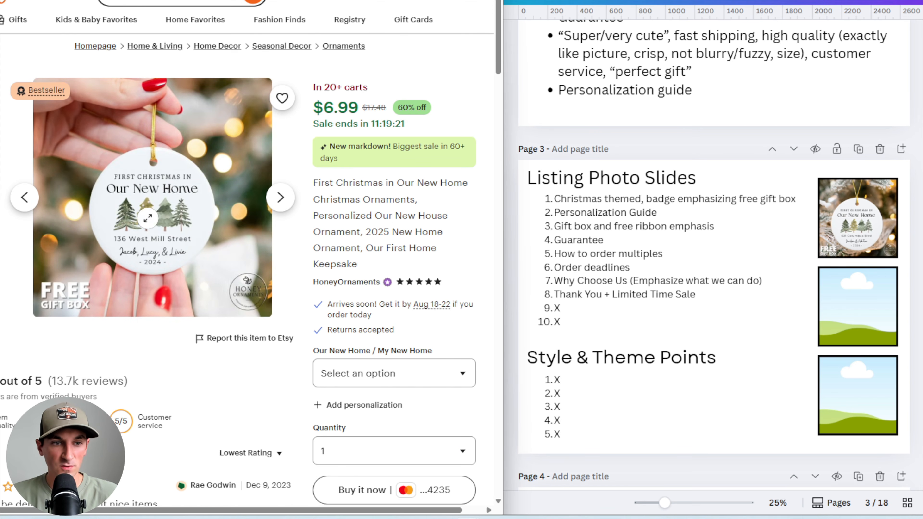
{"action": "right_click", "coordinate": [147, 215]}
{"action": "left_click", "coordinate": [187, 268]}
{"action": "left_click", "coordinate": [712, 440]}
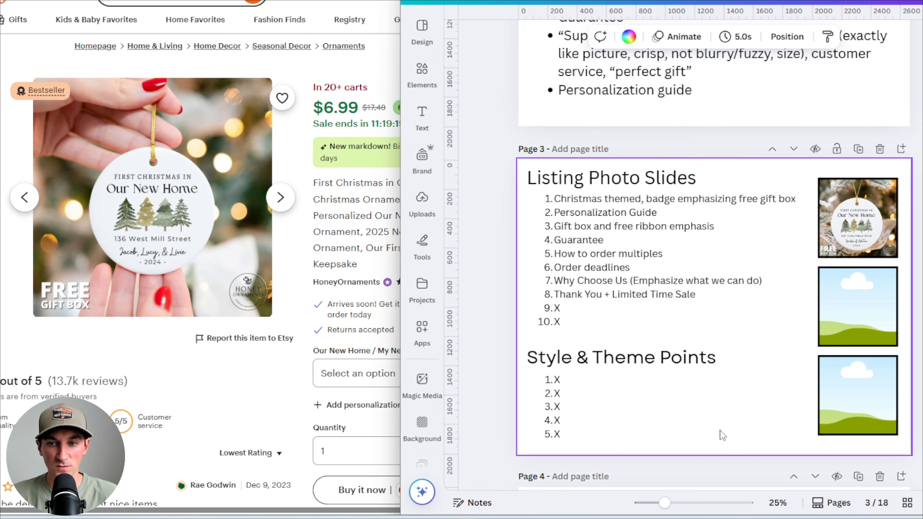
{"action": "key", "text": "ctrl+v"}
{"action": "left_click_drag", "start_coordinate": [771, 382], "coordinate": [880, 327]}
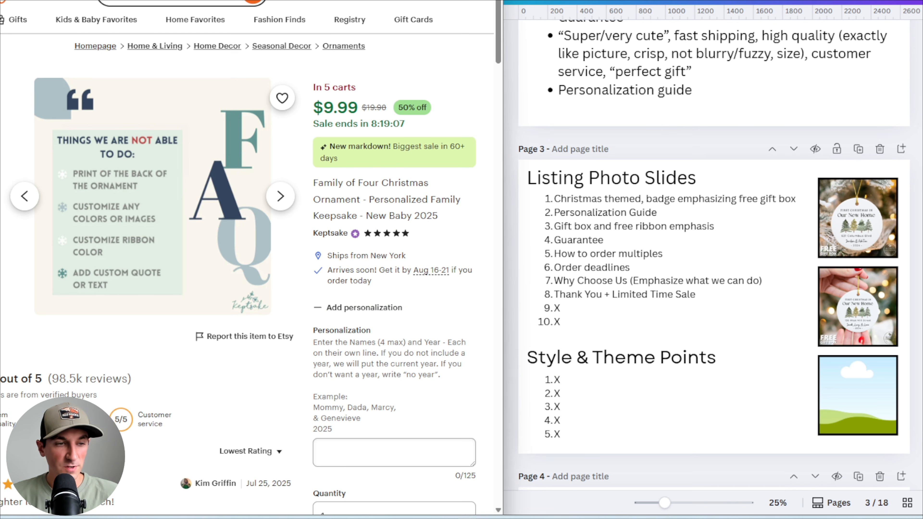
Copy the Keptsake 'Free Gift Box & Ribbon' listing photo and place it in the third image frame
{"action": "left_click", "coordinate": [1, 218]}
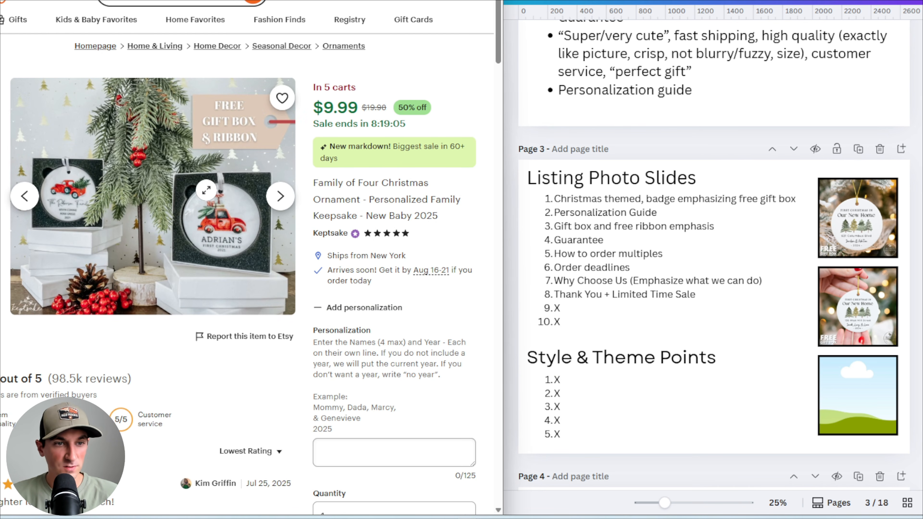
{"action": "right_click", "coordinate": [122, 175]}
{"action": "left_click", "coordinate": [182, 225]}
{"action": "left_click", "coordinate": [733, 420]}
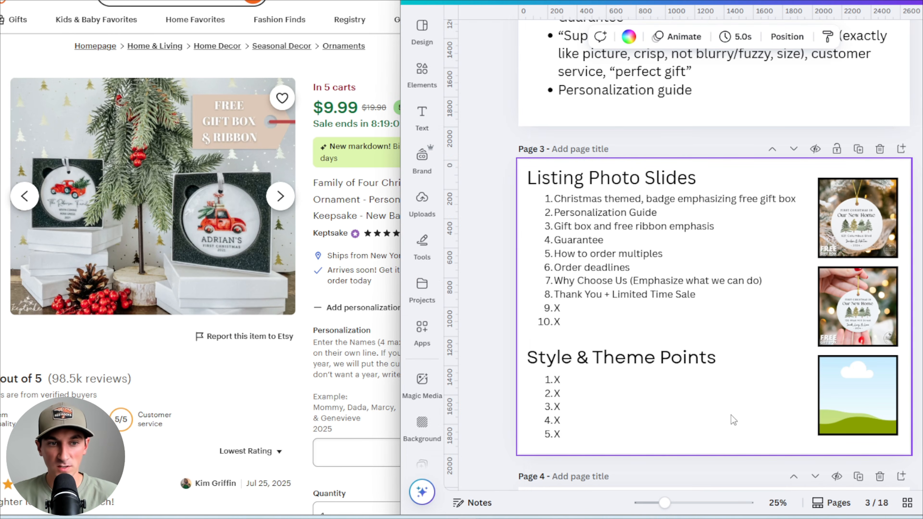
{"action": "key", "text": "ctrl+v"}
{"action": "left_click_drag", "start_coordinate": [746, 377], "coordinate": [858, 396]}
Browse through the competitor listings' photos for more examples
{"action": "left_click", "coordinate": [25, 196]}
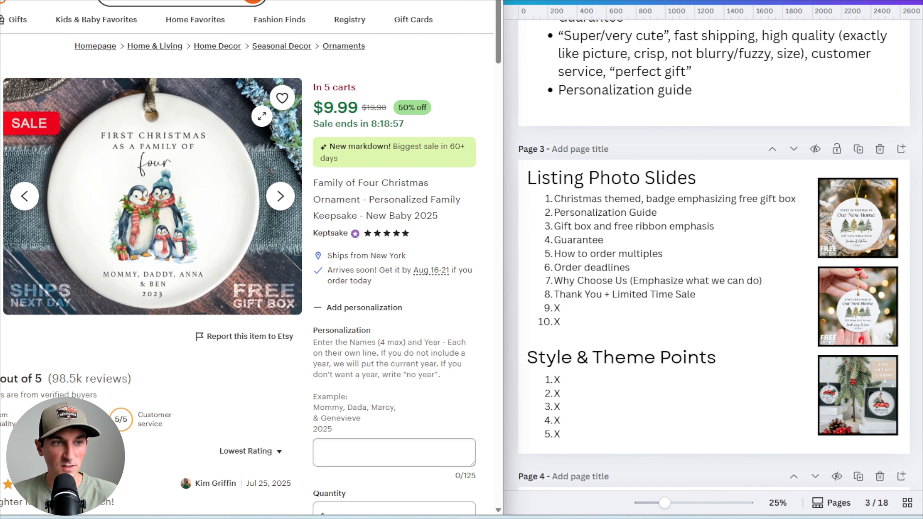
{"action": "left_click", "coordinate": [281, 196]}
{"action": "left_click", "coordinate": [280, 197]}
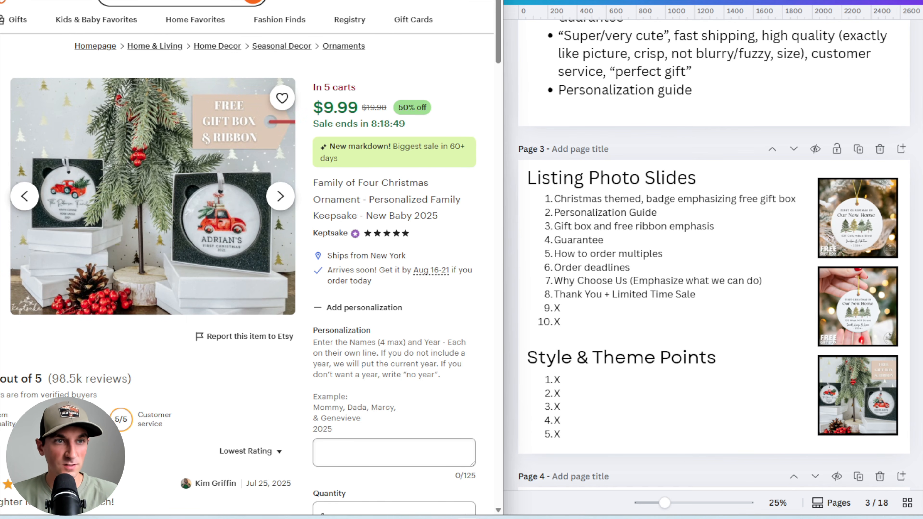
{"action": "key", "text": "ctrl+Tab"}
{"action": "key", "text": "ctrl+shift+Tab"}
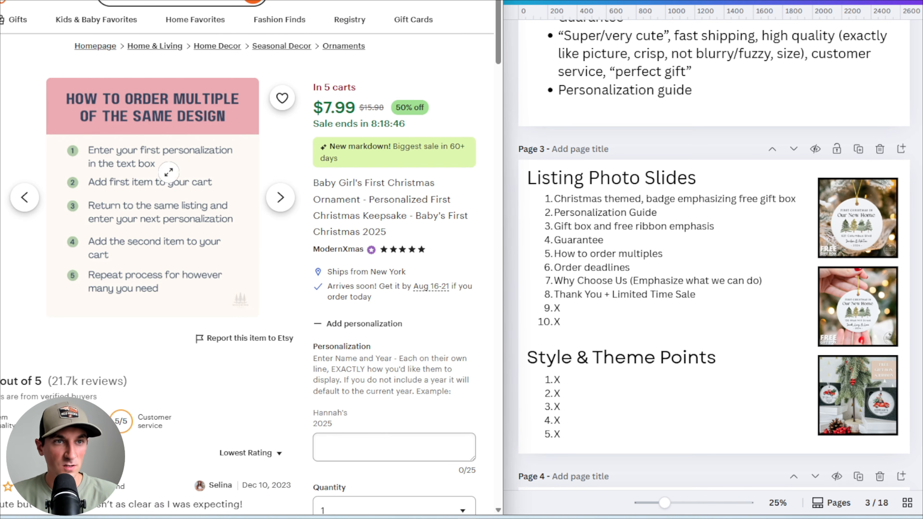
{"action": "left_click", "coordinate": [280, 197]}
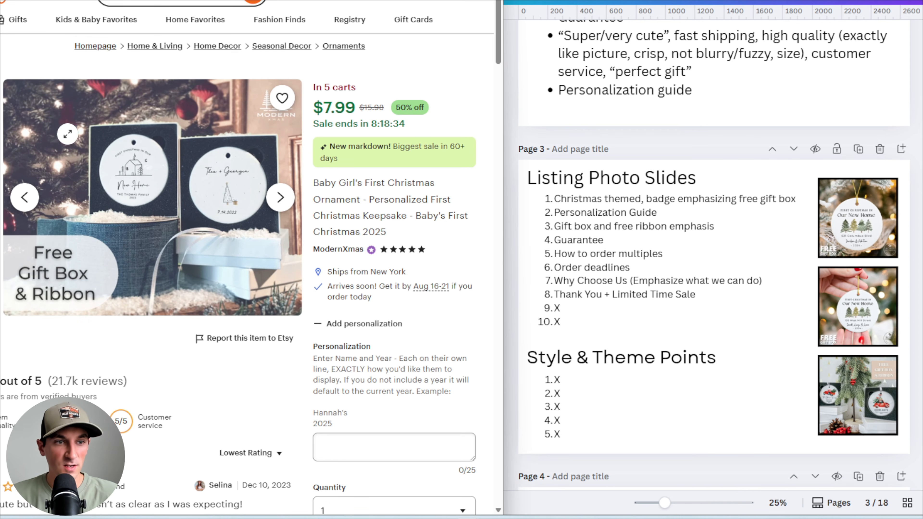
Copy the ModernXmas 'Free Gift Box & Ribbon' photo and drop it into a new image frame beside Style & Theme Points
{"action": "right_click", "coordinate": [124, 152]}
{"action": "left_click", "coordinate": [182, 218]}
{"action": "left_click", "coordinate": [857, 412]}
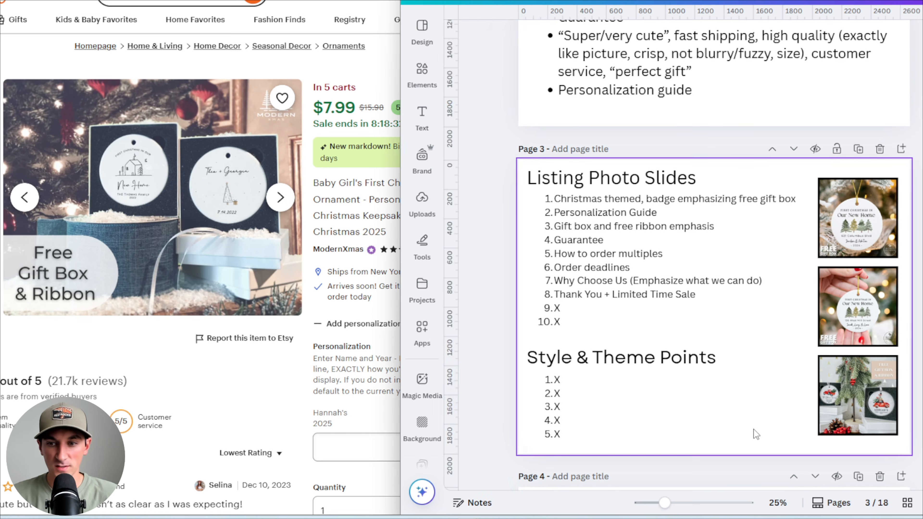
{"action": "left_click_drag", "start_coordinate": [857, 412], "coordinate": [770, 413]}
{"action": "left_click", "coordinate": [685, 424]}
{"action": "key", "text": "ctrl+v"}
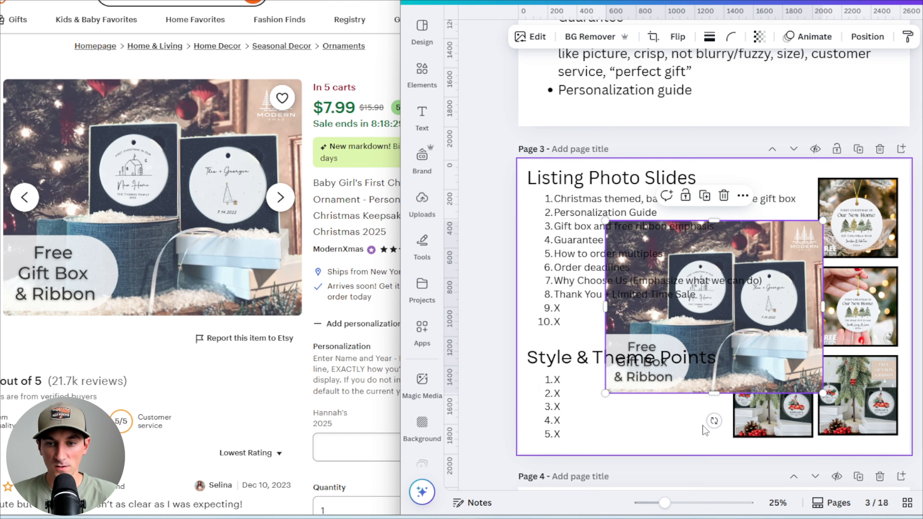
{"action": "left_click", "coordinate": [759, 326]}
{"action": "left_click_drag", "start_coordinate": [759, 326], "coordinate": [775, 408]}
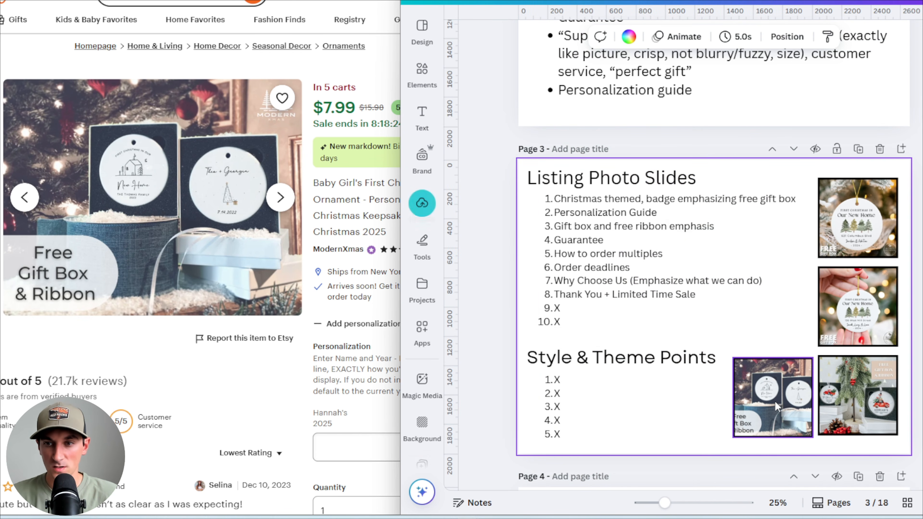
Select the three stacked photo frames and shrink them together
{"action": "left_click", "coordinate": [858, 309]}
{"action": "left_click", "coordinate": [858, 396], "text": "shift"}
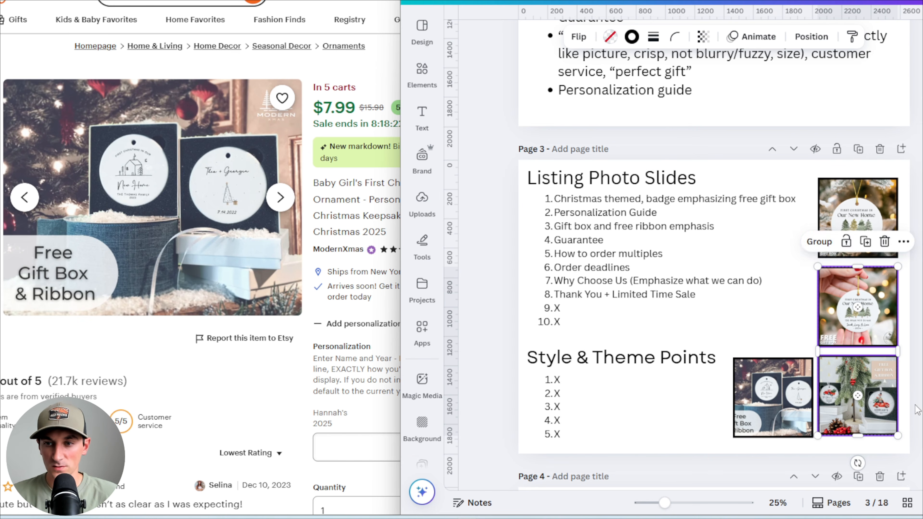
{"action": "left_click", "coordinate": [861, 207], "text": "shift"}
{"action": "left_click_drag", "start_coordinate": [891, 422], "coordinate": [875, 371]}
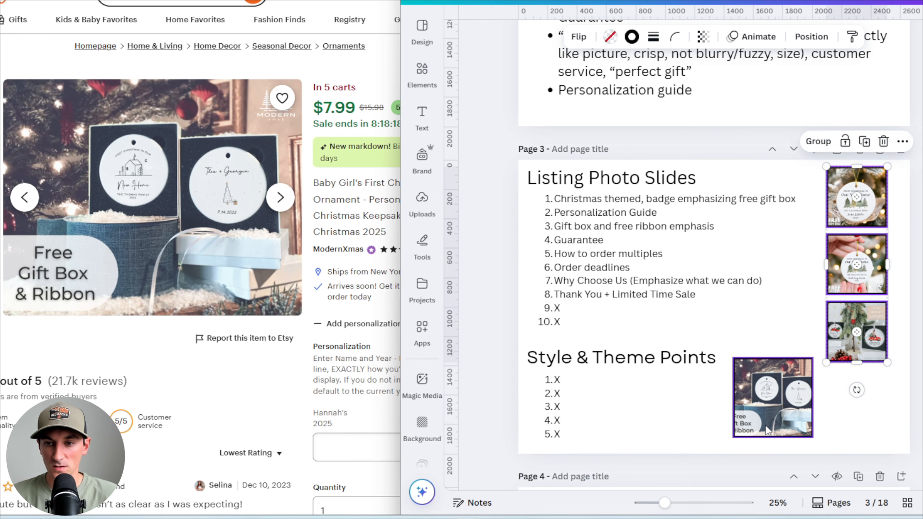
Resize and move the fourth photo so it lines up beneath the other three
{"action": "left_click", "coordinate": [796, 413]}
{"action": "left_click_drag", "start_coordinate": [813, 358], "coordinate": [796, 373]}
{"action": "left_click_drag", "start_coordinate": [764, 404], "coordinate": [856, 404]}
{"action": "mouse_move", "coordinate": [887, 435]}
{"action": "left_mouse_down"}
{"action": "mouse_move", "coordinate": [896, 439]}
{"action": "mouse_move", "coordinate": [889, 438]}
{"action": "left_mouse_up"}
{"action": "left_click", "coordinate": [768, 435]}
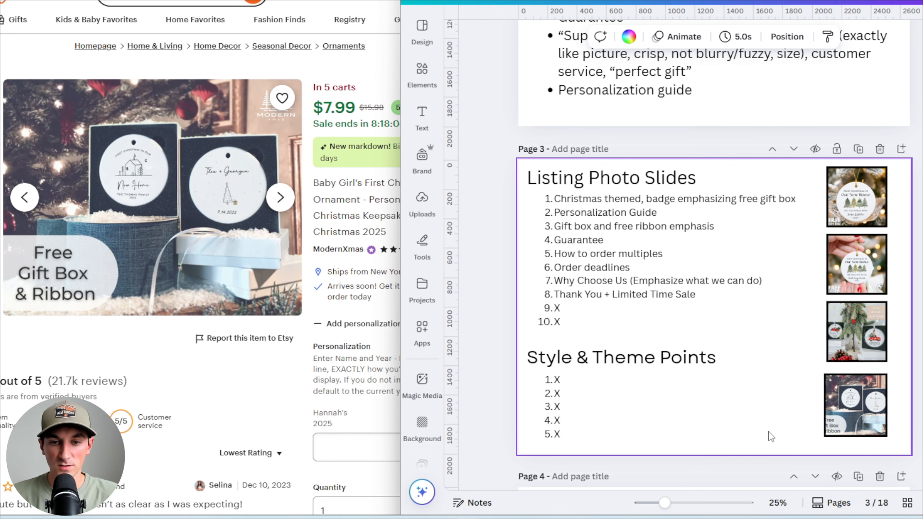
Replace the first Style & Theme point with "Christmasy Theme, Christmas elements" and widen the list box to fit it
{"action": "left_click", "coordinate": [587, 379]}
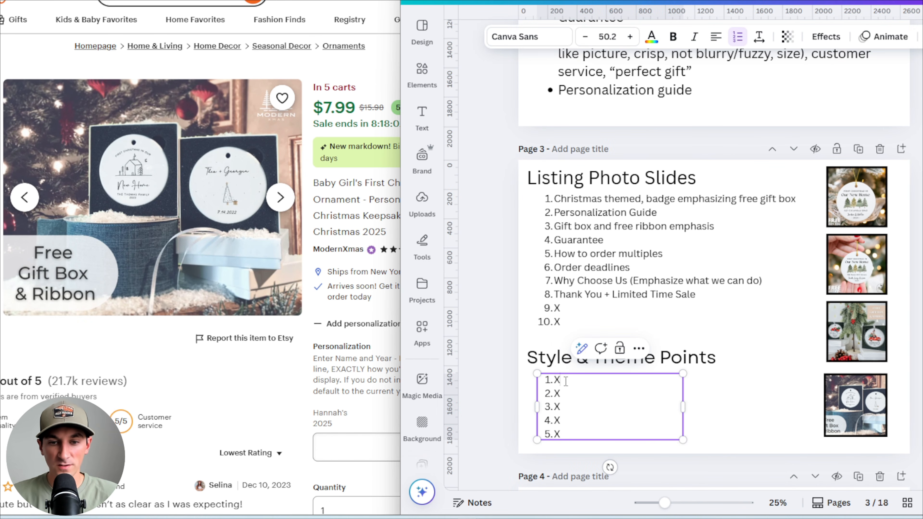
{"action": "double_click", "coordinate": [557, 379]}
{"action": "type", "text": "Christmas"}
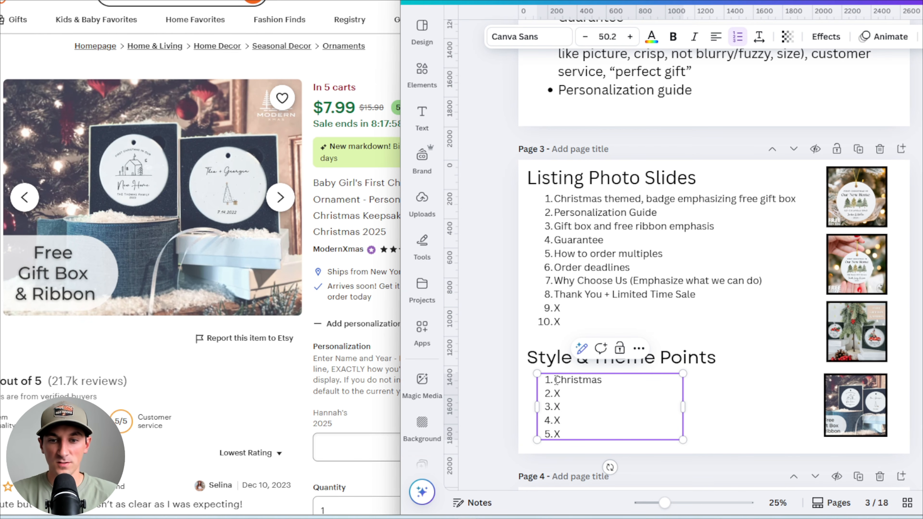
{"action": "type", "text": "y Theme"}
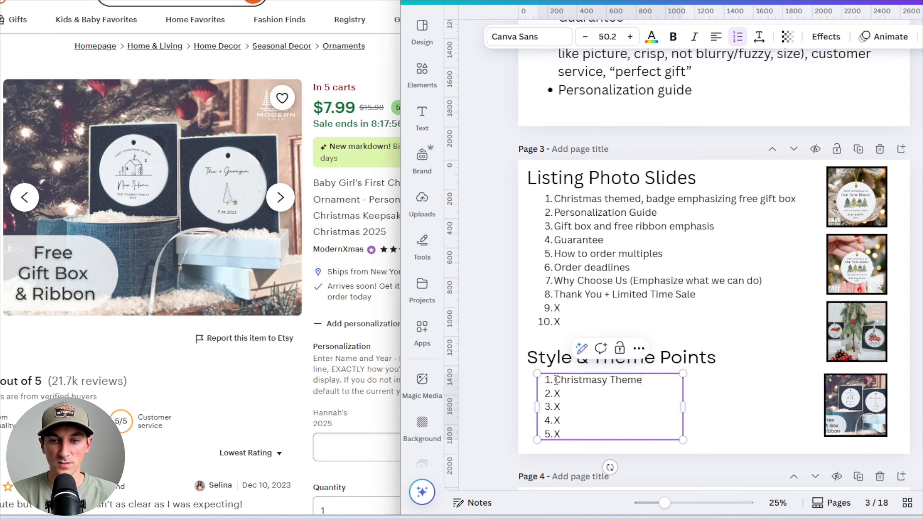
{"action": "type", "text": ", Chrism"}
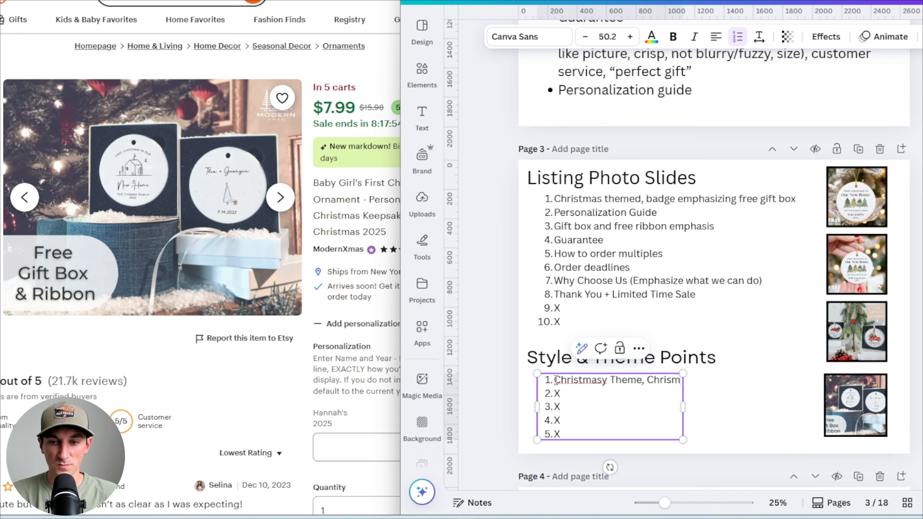
{"action": "key", "text": "BackSpace"}
{"action": "type", "text": "tmas elements"}
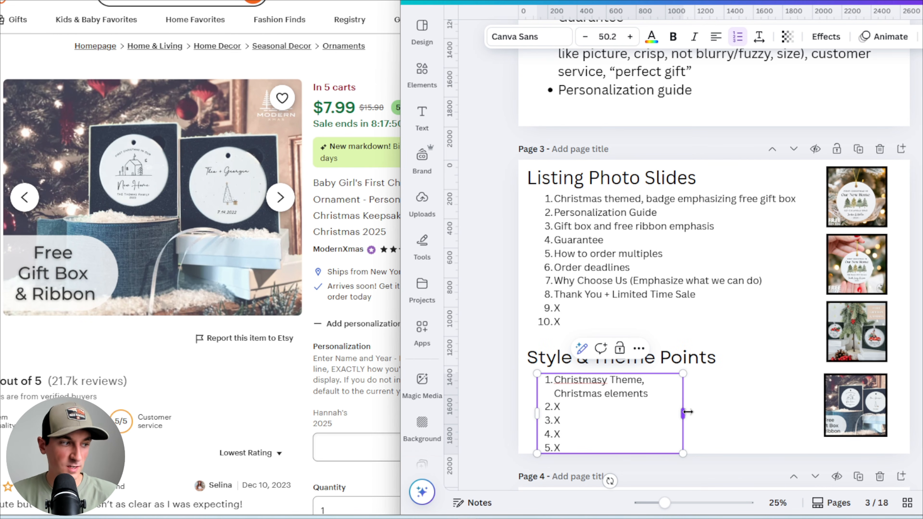
{"action": "left_click_drag", "start_coordinate": [690, 412], "coordinate": [766, 401]}
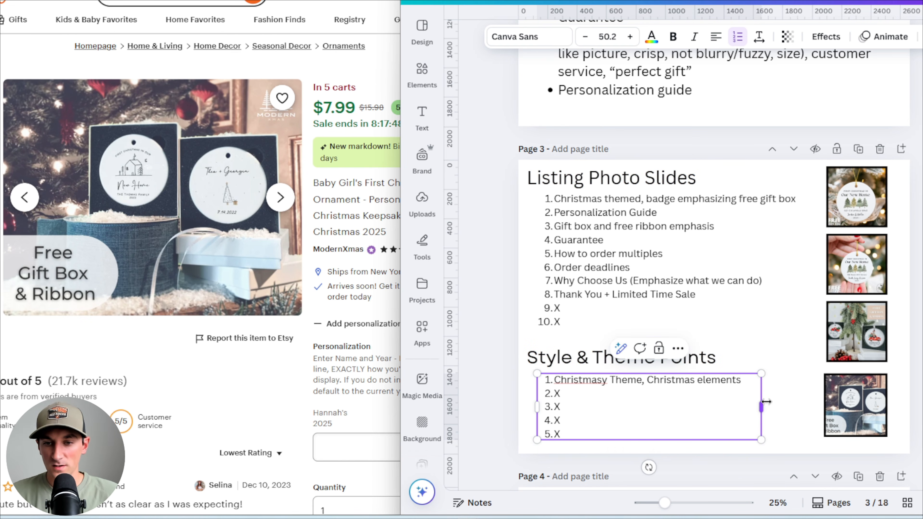
Fill the second Style & Theme point with "Christmas trees, blurred lights, etc."
{"action": "left_click", "coordinate": [678, 397]}
{"action": "key", "text": "BackSpace"}
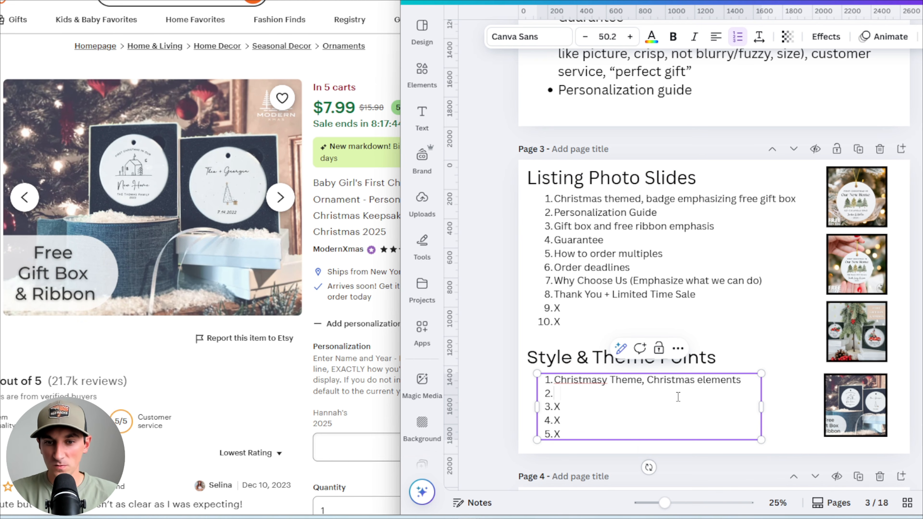
{"action": "type", "text": "Ch"}
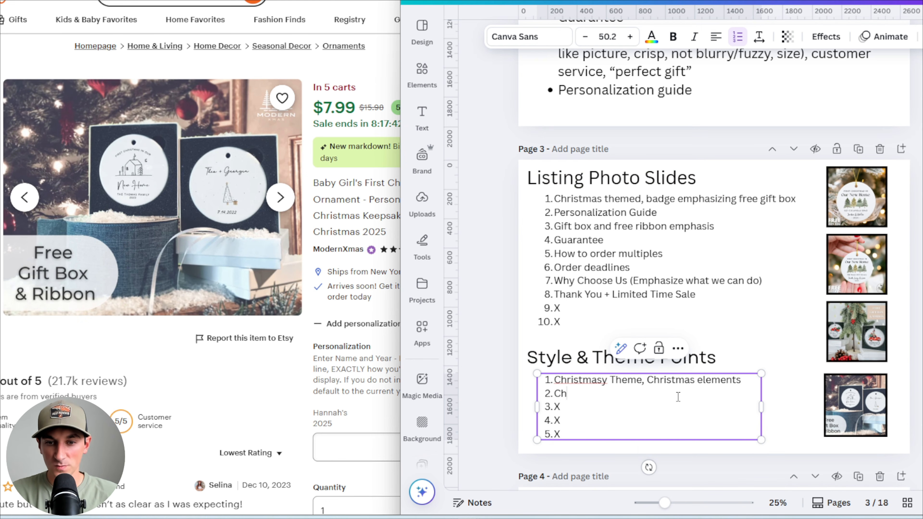
{"action": "type", "text": "ristmas trees, blurred lights"}
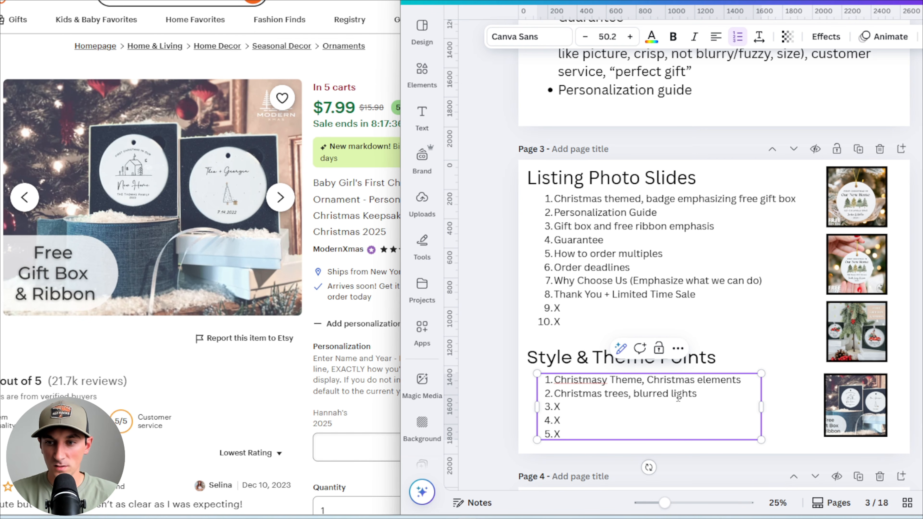
{"action": "type", "text": ", etc."}
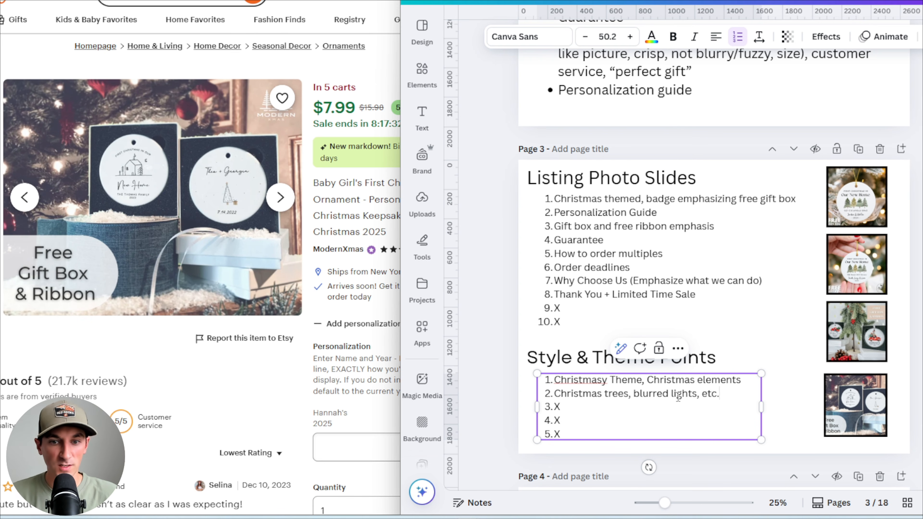
{"action": "left_click", "coordinate": [512, 405]}
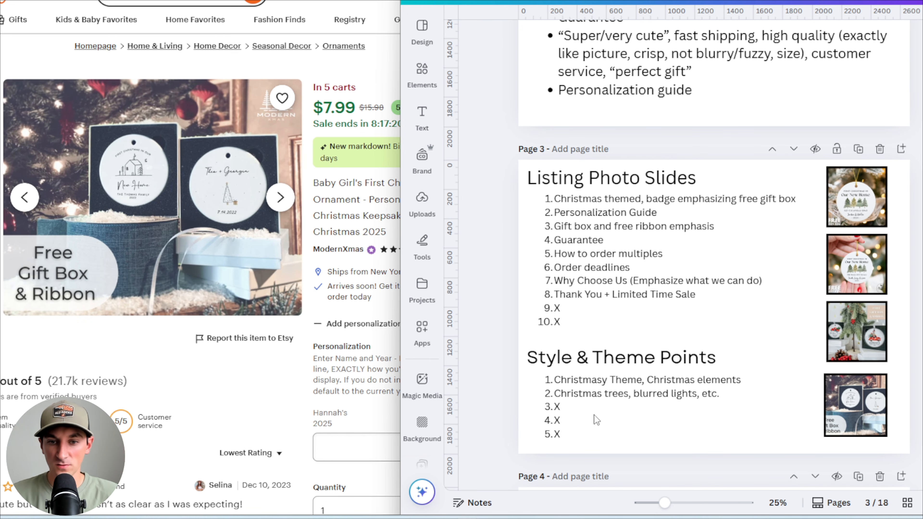
{"action": "left_click", "coordinate": [710, 392]}
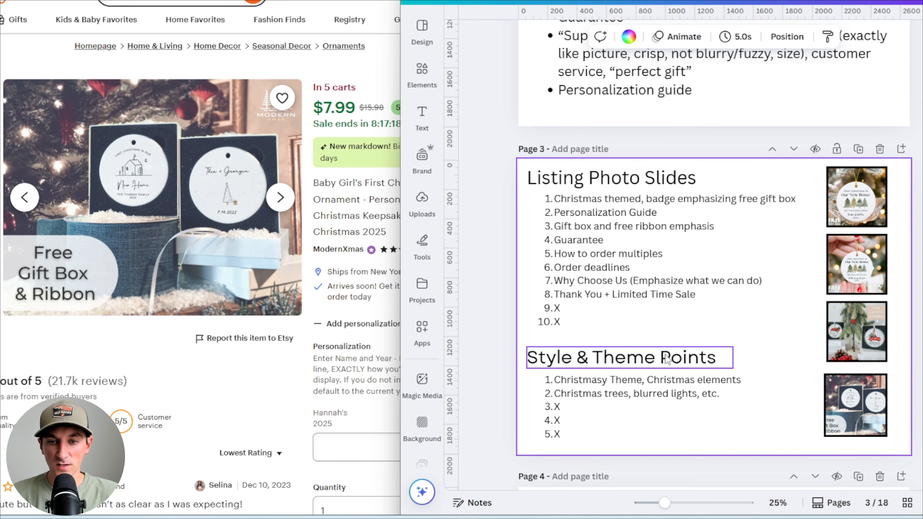
{"action": "left_click", "coordinate": [660, 362]}
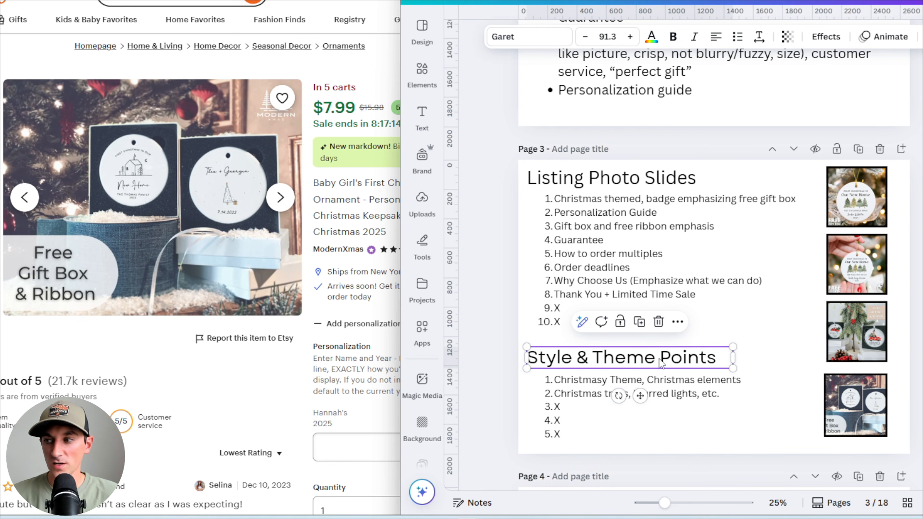
{"action": "left_click", "coordinate": [500, 332]}
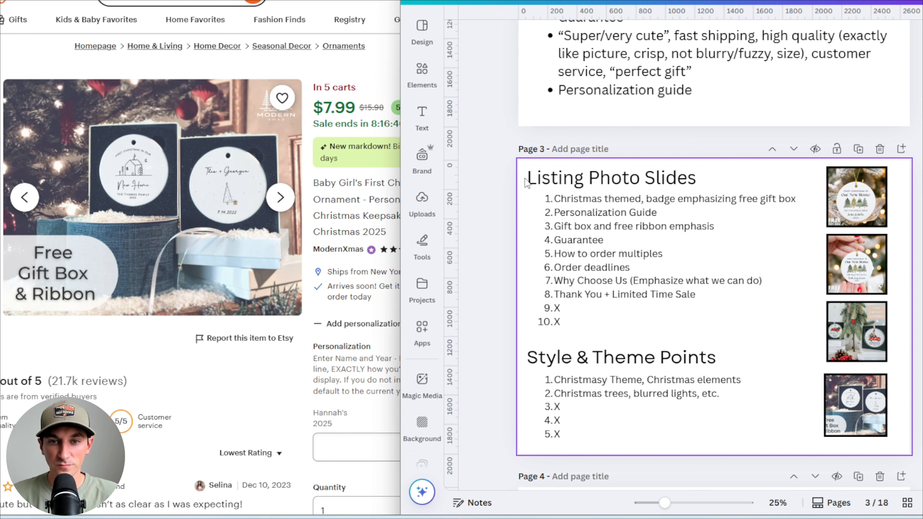
{"action": "left_click", "coordinate": [0, 73]}
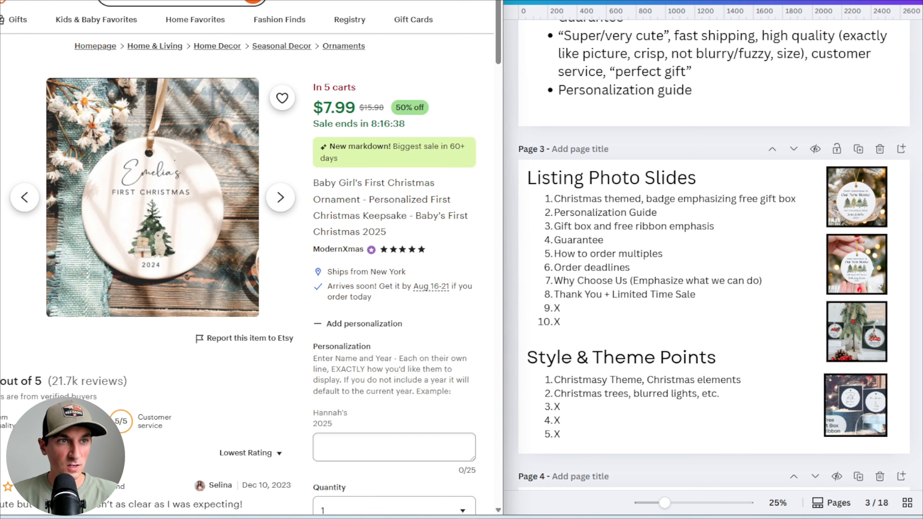
{"action": "key", "text": "ctrl+Tab"}
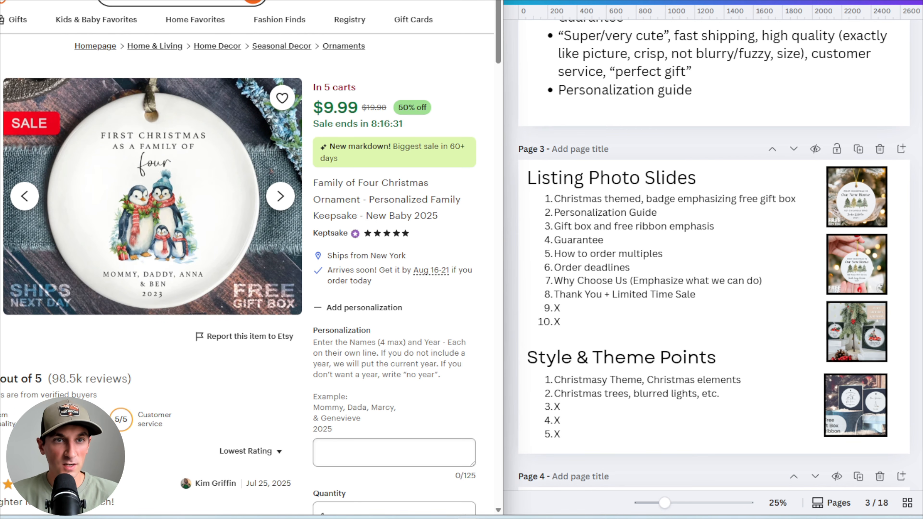
{"action": "left_click", "coordinate": [283, 1]}
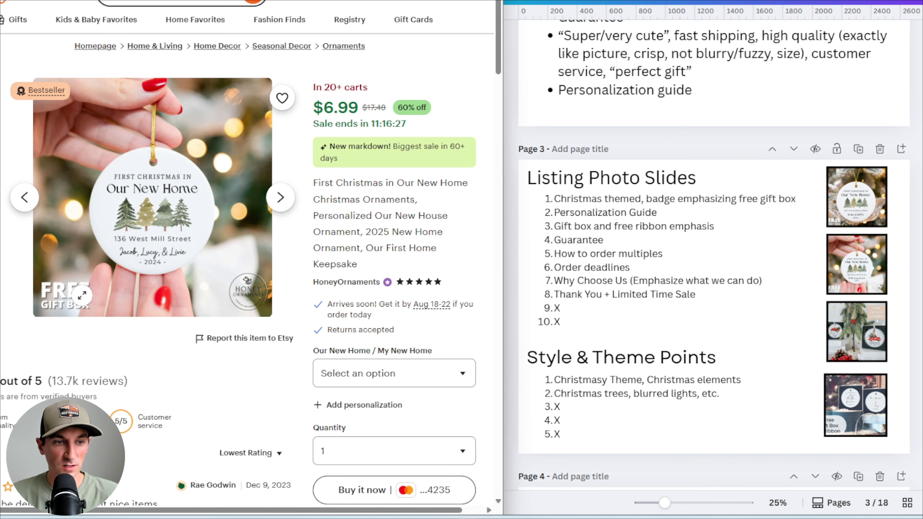
Set the Listing Photo Slides heading font to Anton and make it uppercase
{"action": "left_click", "coordinate": [617, 178]}
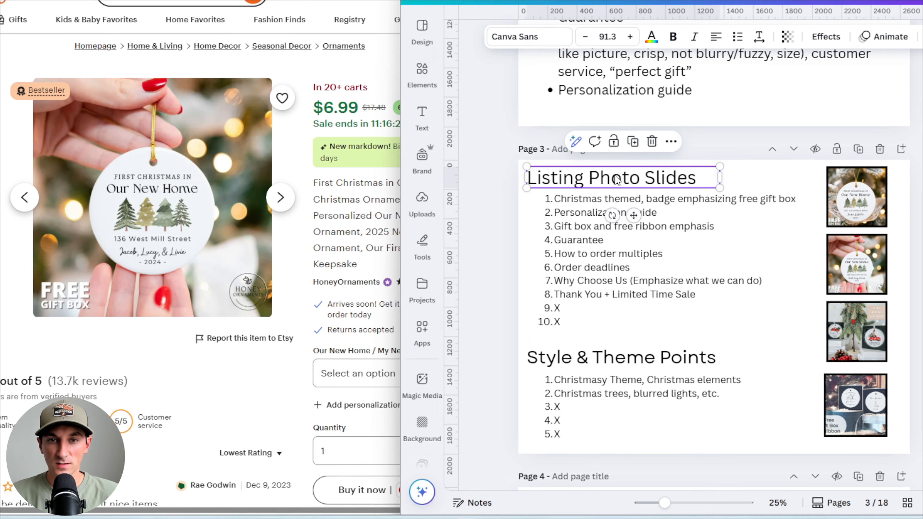
{"action": "left_click", "coordinate": [529, 37]}
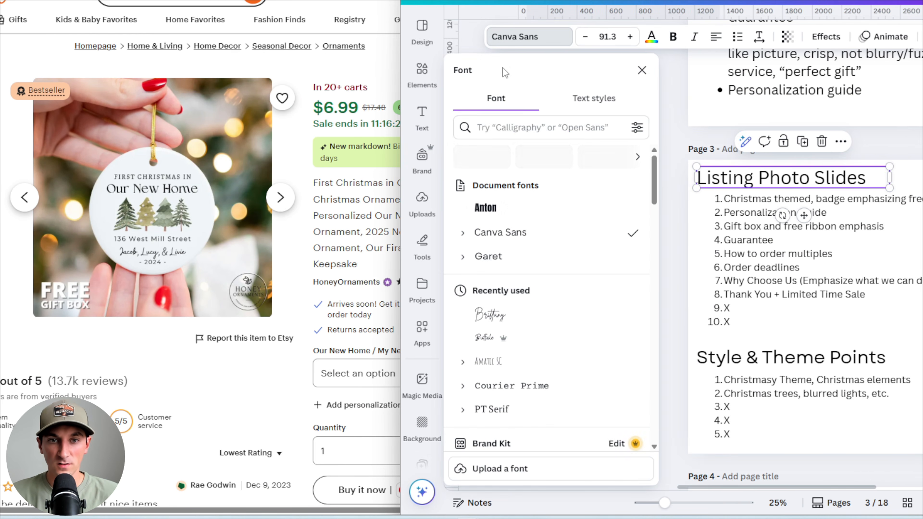
{"action": "left_click", "coordinate": [509, 210]}
{"action": "left_click", "coordinate": [676, 218]}
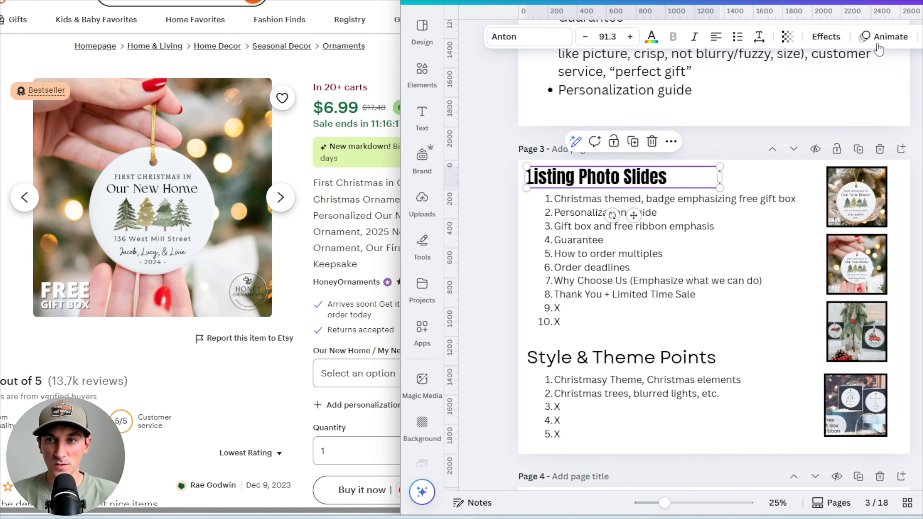
{"action": "left_click", "coordinate": [920, 36]}
{"action": "left_click", "coordinate": [860, 65]}
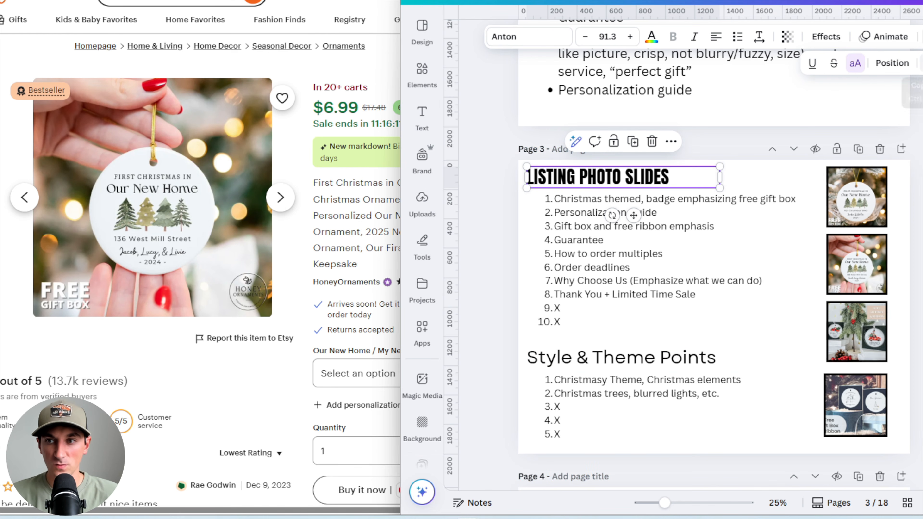
Give the Style & Theme Points heading the same Anton uppercase style
{"action": "left_click", "coordinate": [606, 360]}
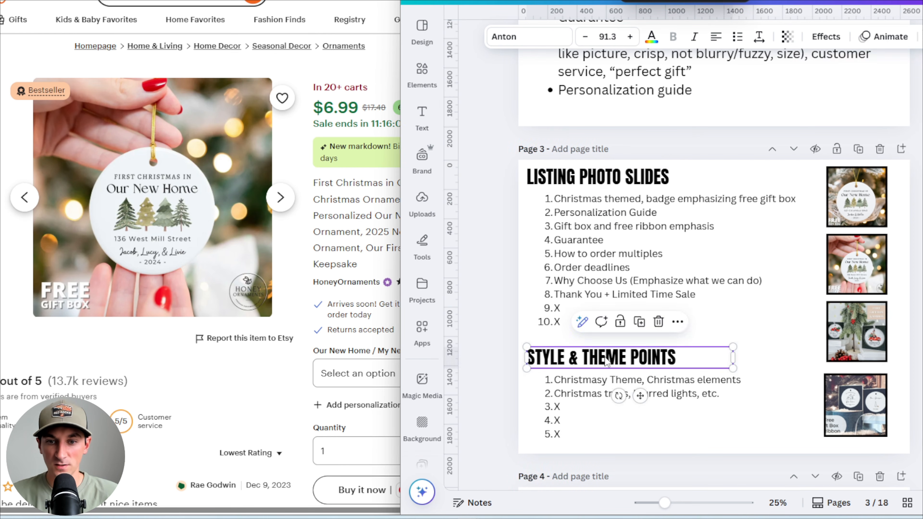
{"action": "left_click", "coordinate": [488, 357]}
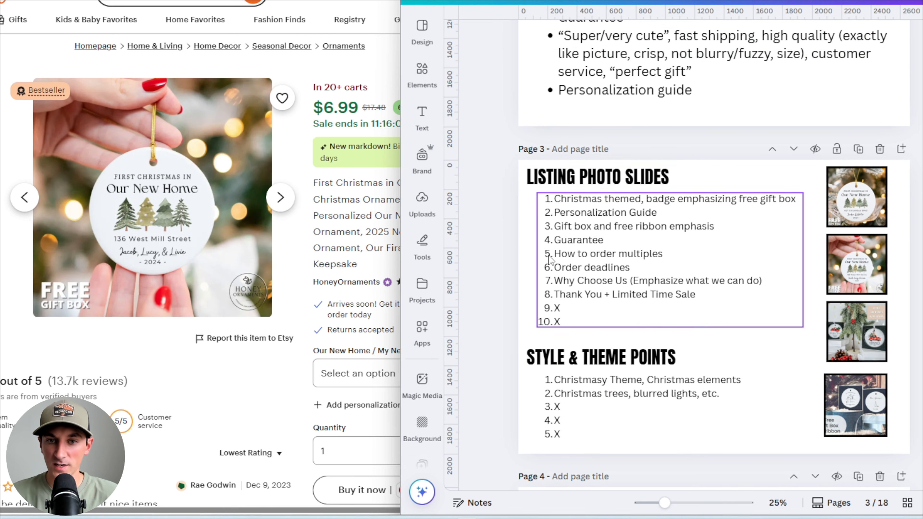
{"action": "mouse_move", "coordinate": [548, 348]}
{"action": "left_mouse_down"}
{"action": "mouse_move", "coordinate": [541, 352]}
{"action": "mouse_move", "coordinate": [548, 348]}
{"action": "left_mouse_up"}
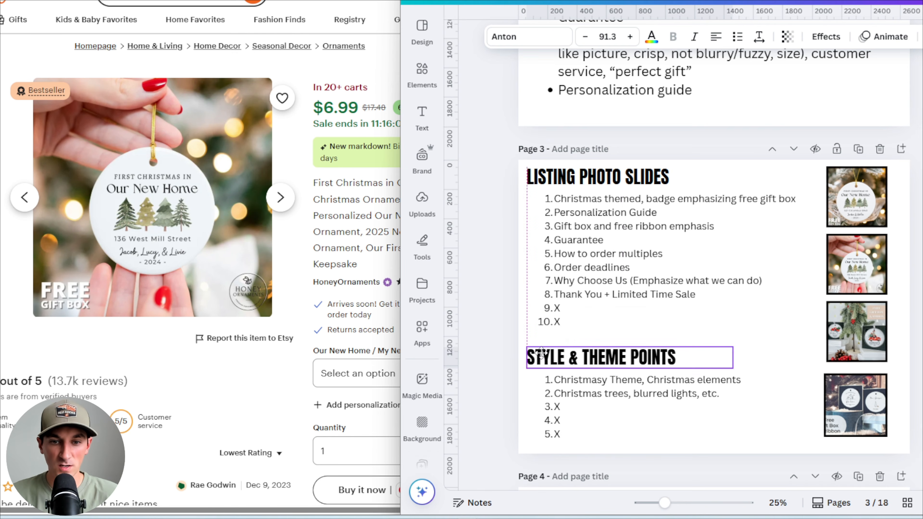
{"action": "left_click", "coordinate": [490, 330]}
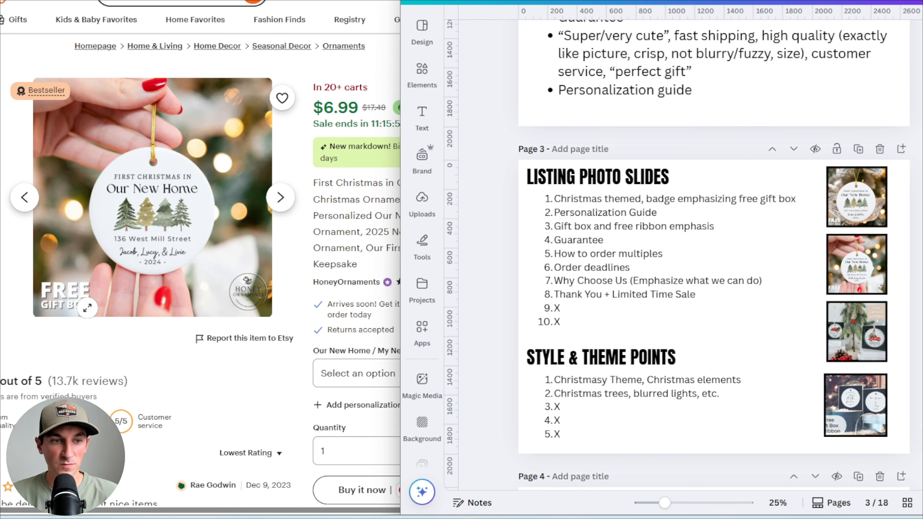
Change the Listing Photo Slides list font to Garet and widen its text box slightly
{"action": "left_click", "coordinate": [608, 254]}
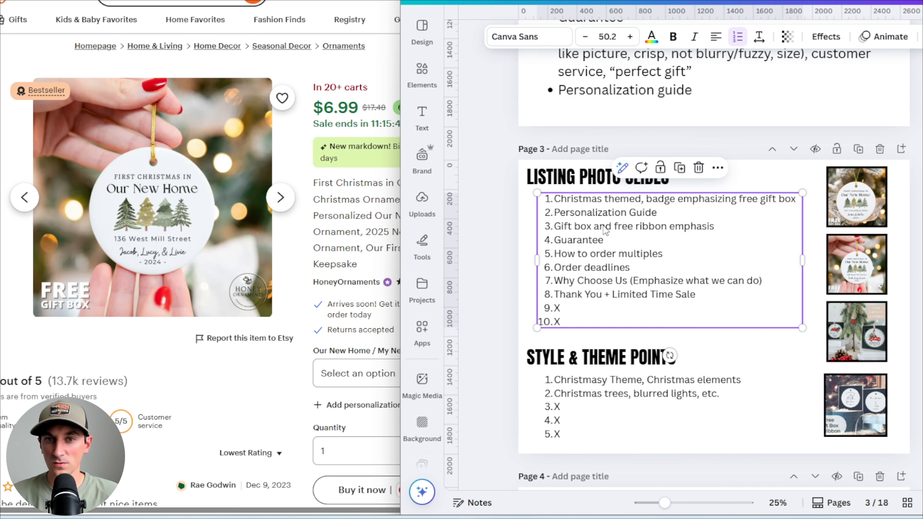
{"action": "left_click", "coordinate": [546, 40]}
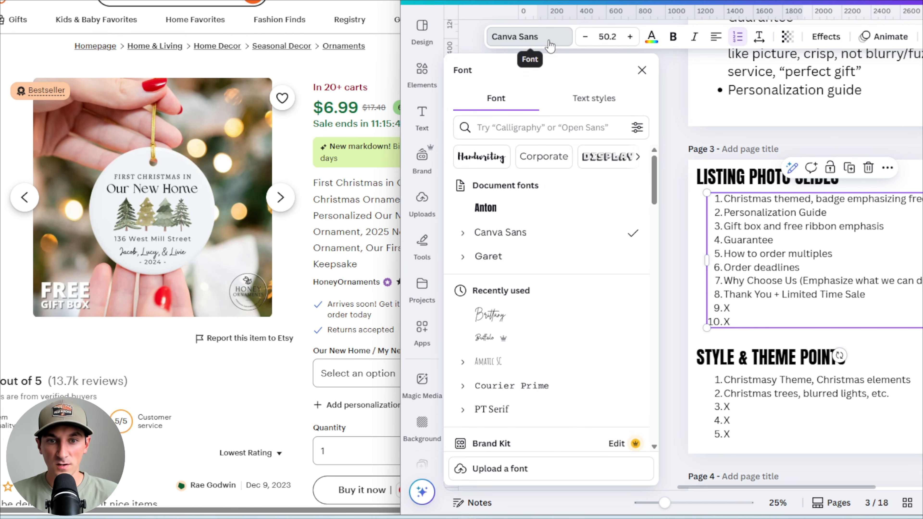
{"action": "left_click", "coordinate": [549, 256]}
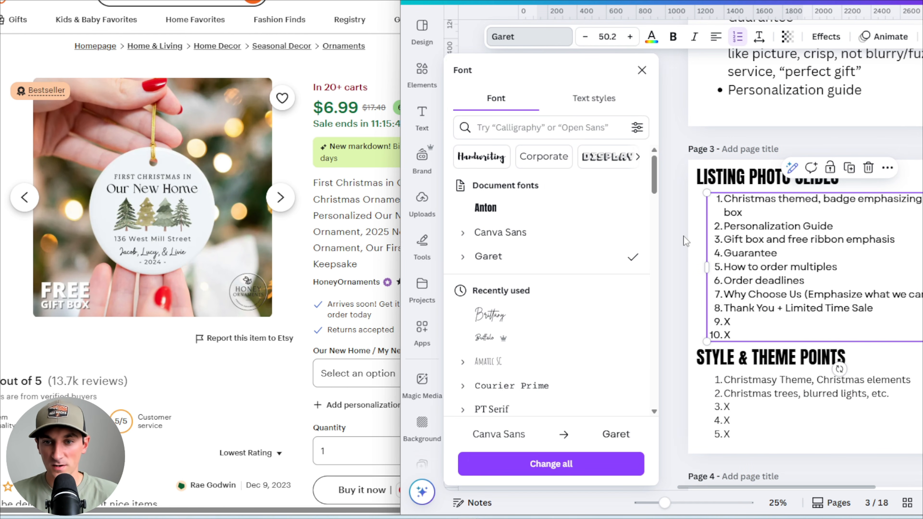
{"action": "left_click", "coordinate": [670, 237]}
{"action": "left_click_drag", "start_coordinate": [803, 267], "coordinate": [818, 268]}
{"action": "left_click", "coordinate": [709, 339]}
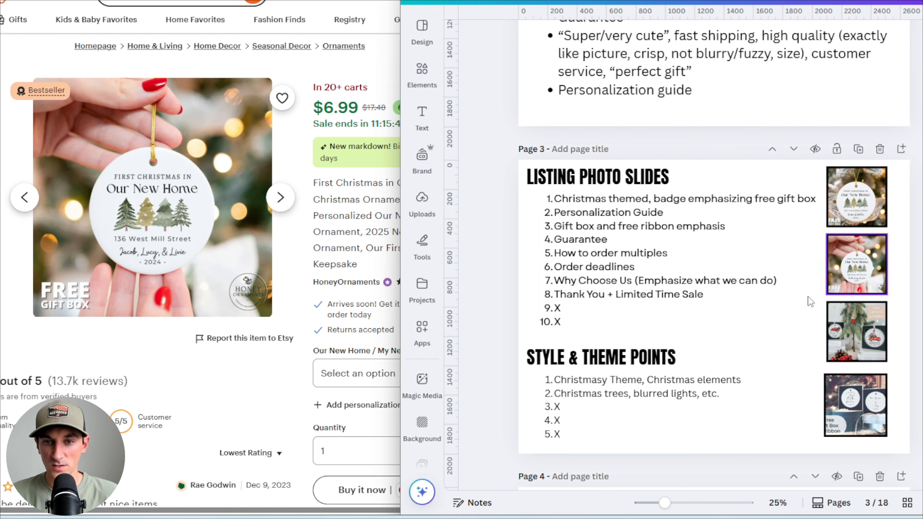
Change the Style & Theme Points list font to Garet
{"action": "left_click", "coordinate": [634, 239]}
{"action": "left_click", "coordinate": [644, 394]}
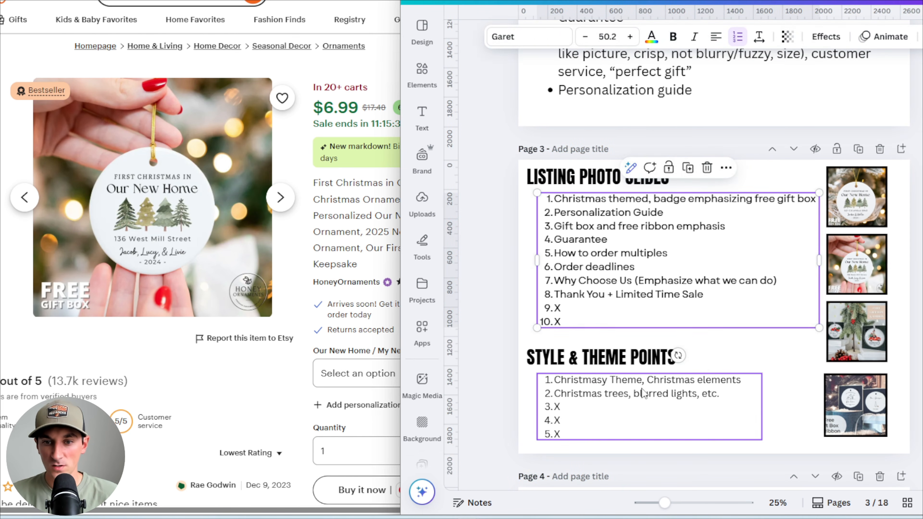
{"action": "left_click", "coordinate": [523, 36]}
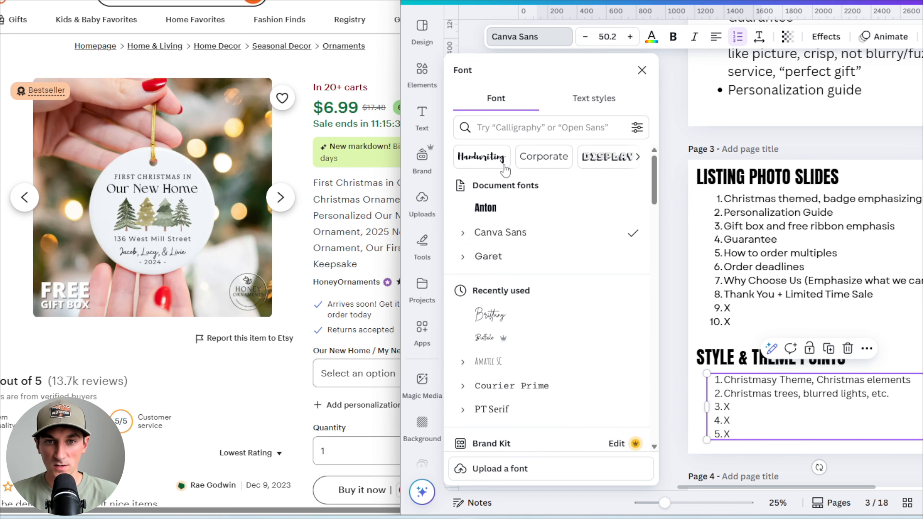
{"action": "left_click", "coordinate": [524, 256]}
{"action": "left_click", "coordinate": [682, 296]}
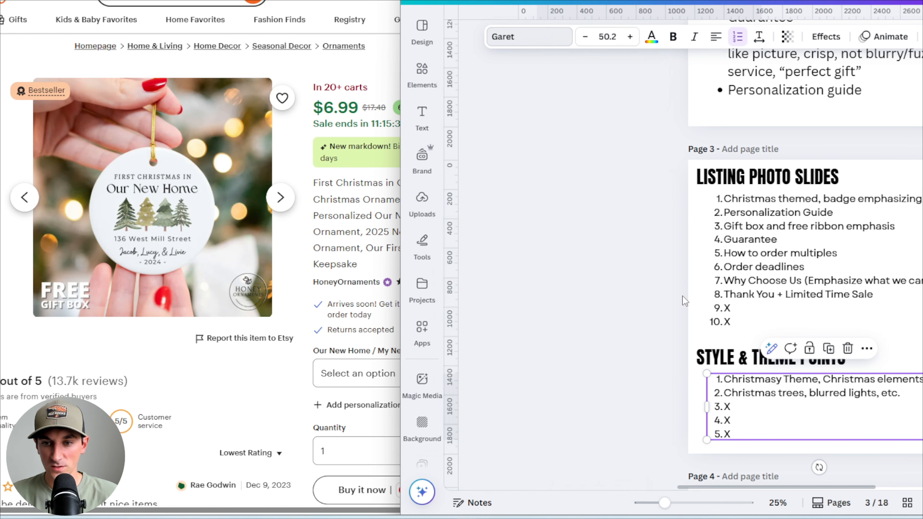
{"action": "left_click", "coordinate": [787, 348]}
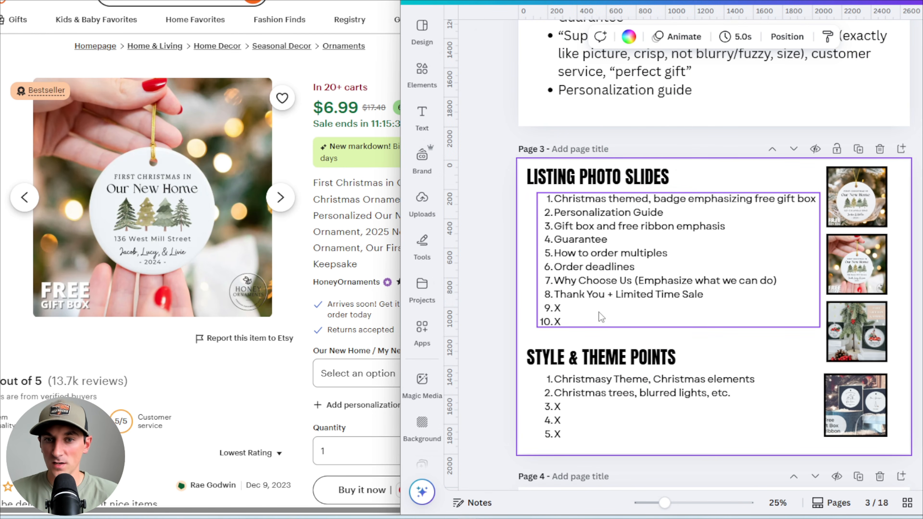
{"action": "left_click_drag", "start_coordinate": [601, 313], "coordinate": [597, 312]}
{"action": "left_click", "coordinate": [489, 303]}
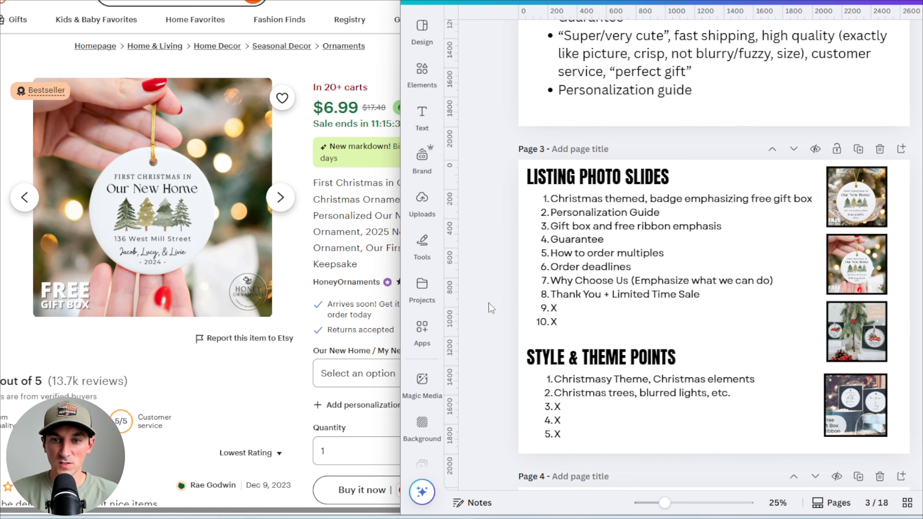
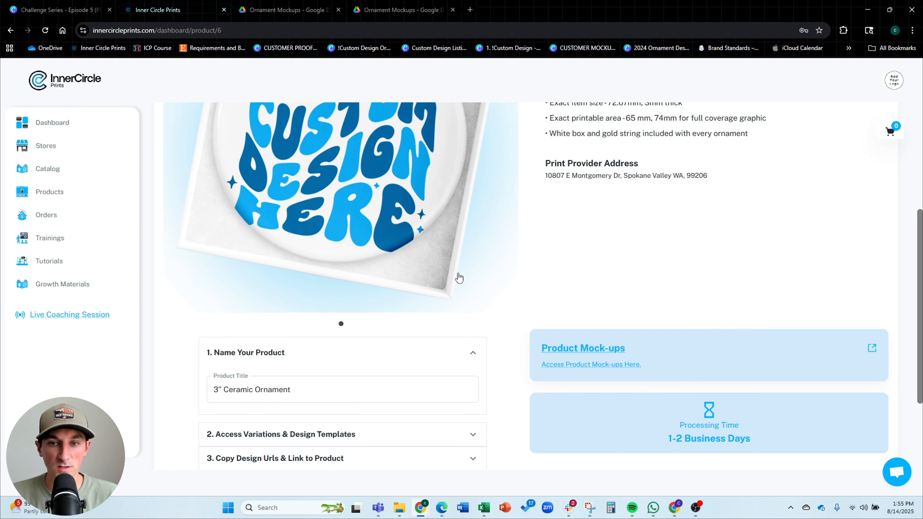
Open the product mock-ups link from the 3" Ceramic Ornament product page, then return to the Canva design
{"action": "scroll", "coordinate": [586, 336], "scroll_direction": "up", "scroll_amount": 2}
{"action": "scroll", "coordinate": [567, 316], "scroll_direction": "down", "scroll_amount": 3}
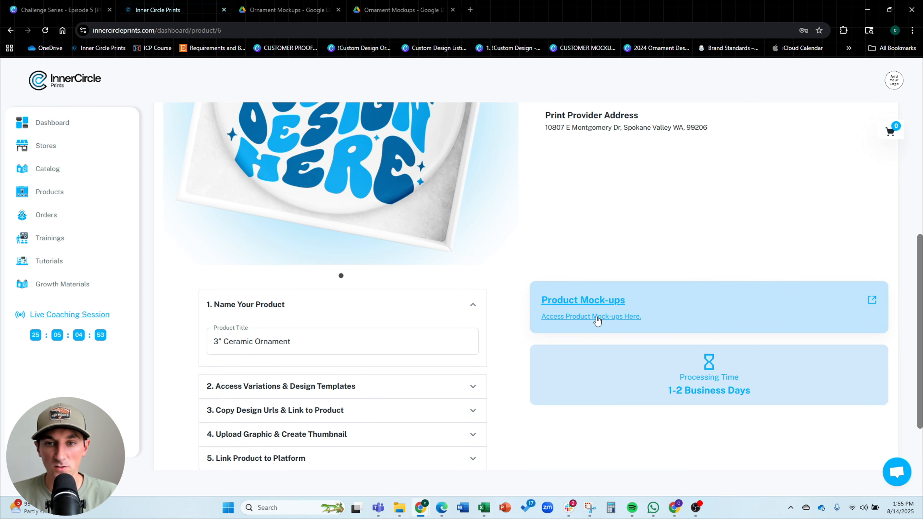
{"action": "left_click", "coordinate": [616, 318]}
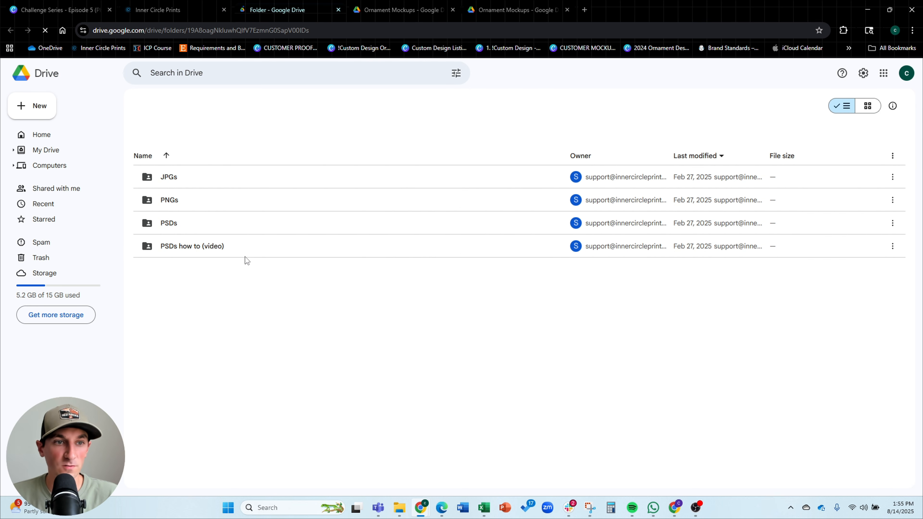
{"action": "left_click", "coordinate": [174, 5]}
{"action": "left_click", "coordinate": [54, 5]}
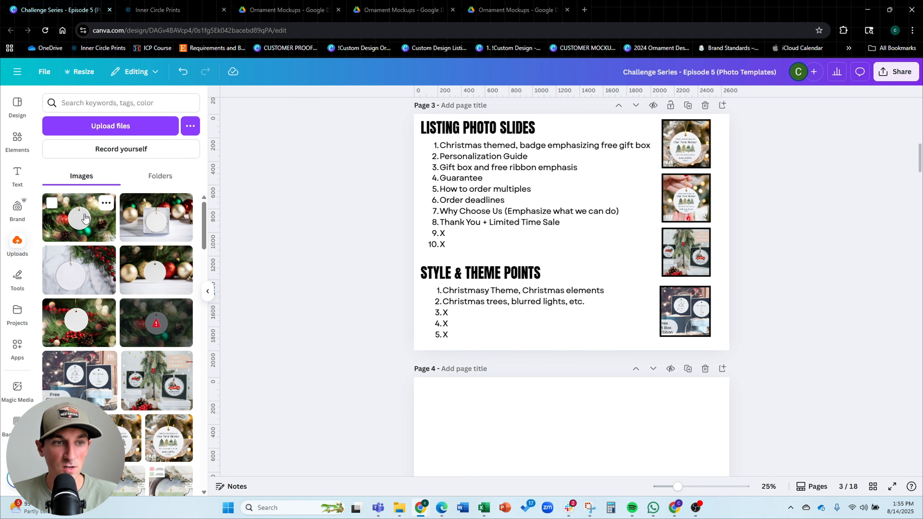
Add the ornament-on-tree mockup photo from uploads to page 4 and scale it to cover the page
{"action": "left_click", "coordinate": [80, 218]}
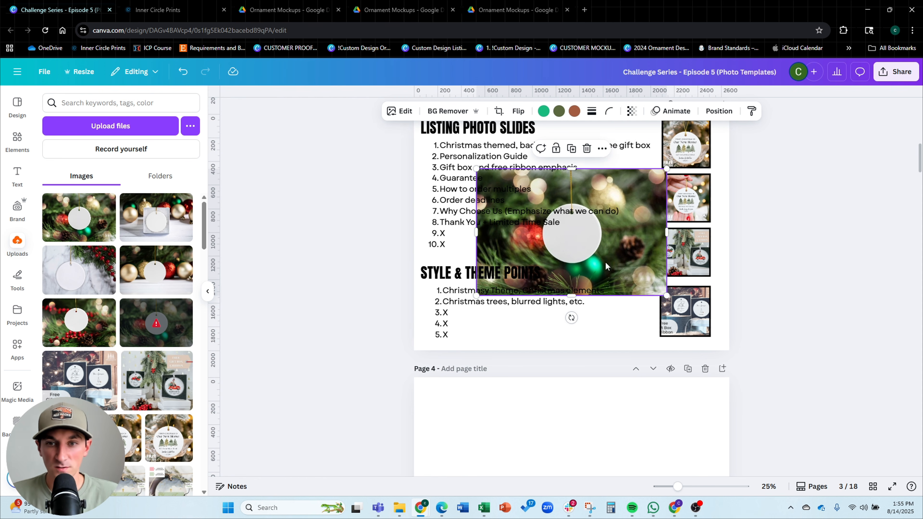
{"action": "left_click_drag", "start_coordinate": [605, 261], "coordinate": [599, 361]}
{"action": "scroll", "coordinate": [636, 279], "scroll_direction": "down", "scroll_amount": 2}
{"action": "left_click_drag", "start_coordinate": [636, 279], "coordinate": [584, 328]}
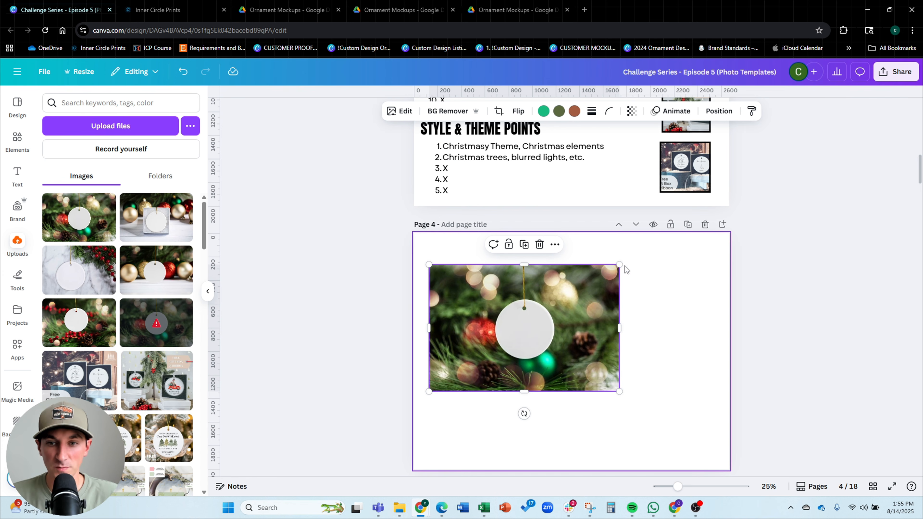
{"action": "left_click_drag", "start_coordinate": [618, 269], "coordinate": [818, 141]}
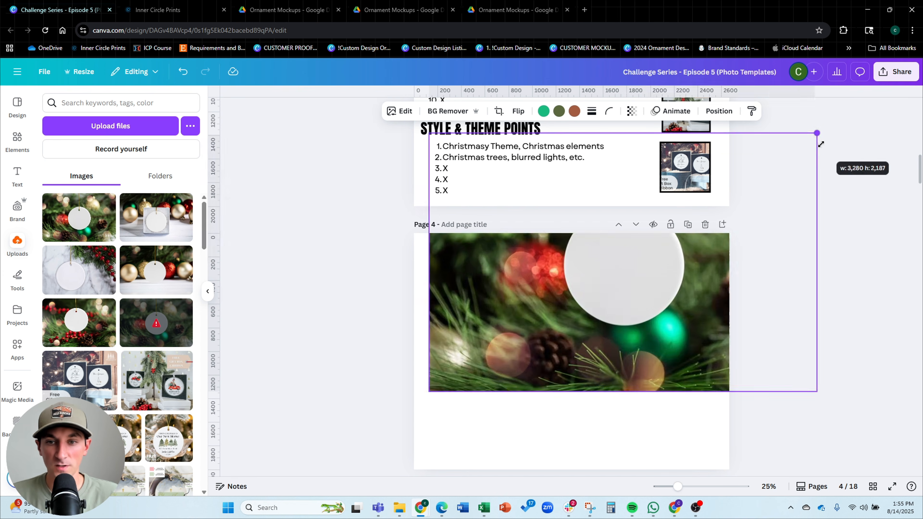
{"action": "left_click_drag", "start_coordinate": [650, 305], "coordinate": [585, 370]}
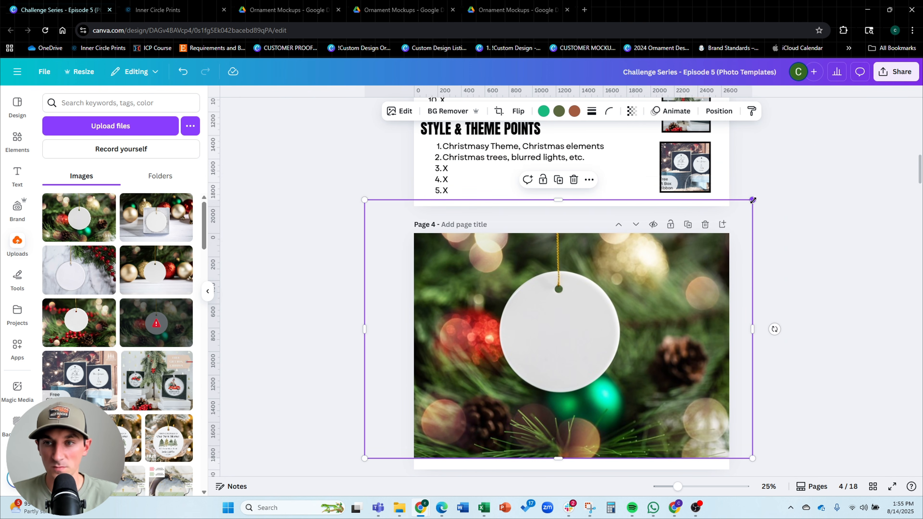
{"action": "left_click_drag", "start_coordinate": [682, 286], "coordinate": [695, 307]}
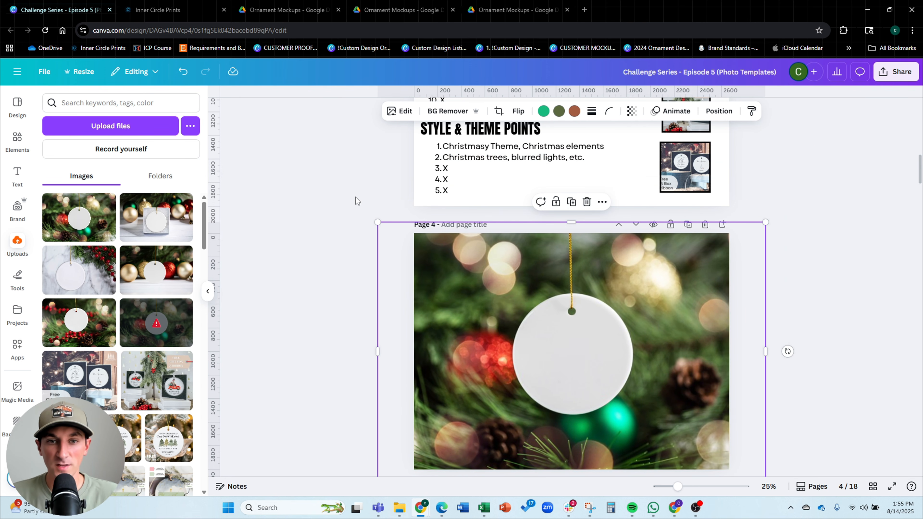
{"action": "scroll", "coordinate": [356, 201], "scroll_direction": "down", "scroll_amount": 1}
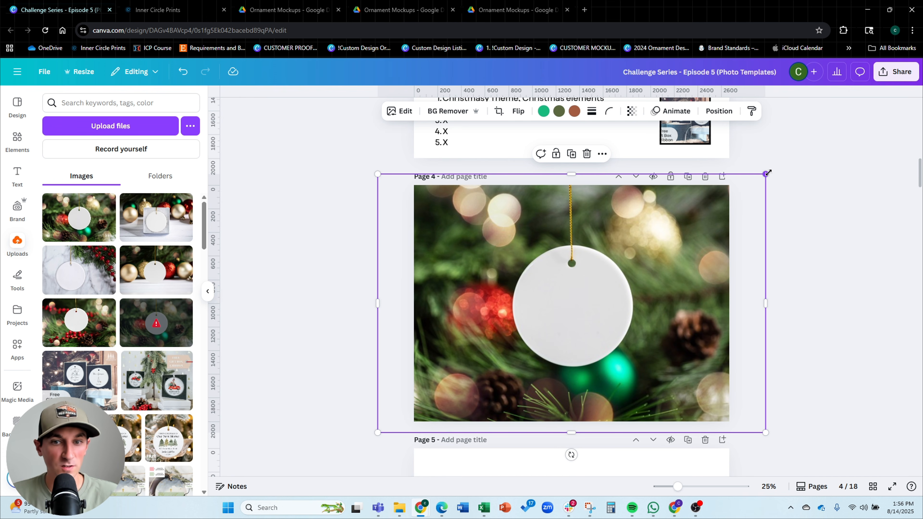
{"action": "mouse_move", "coordinate": [767, 174]}
{"action": "left_mouse_down"}
{"action": "mouse_move", "coordinate": [737, 192]}
{"action": "mouse_move", "coordinate": [764, 171]}
{"action": "left_mouse_up"}
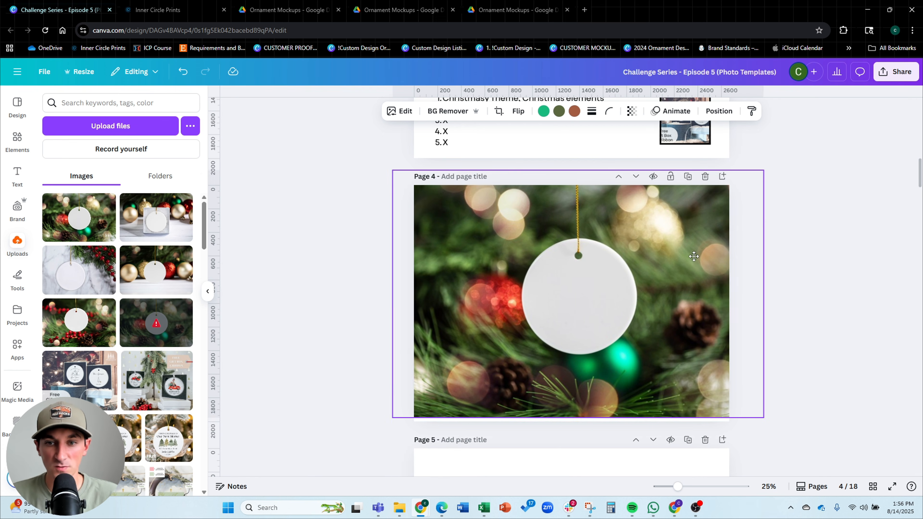
{"action": "left_click_drag", "start_coordinate": [694, 257], "coordinate": [682, 266]}
{"action": "left_click", "coordinate": [825, 323]}
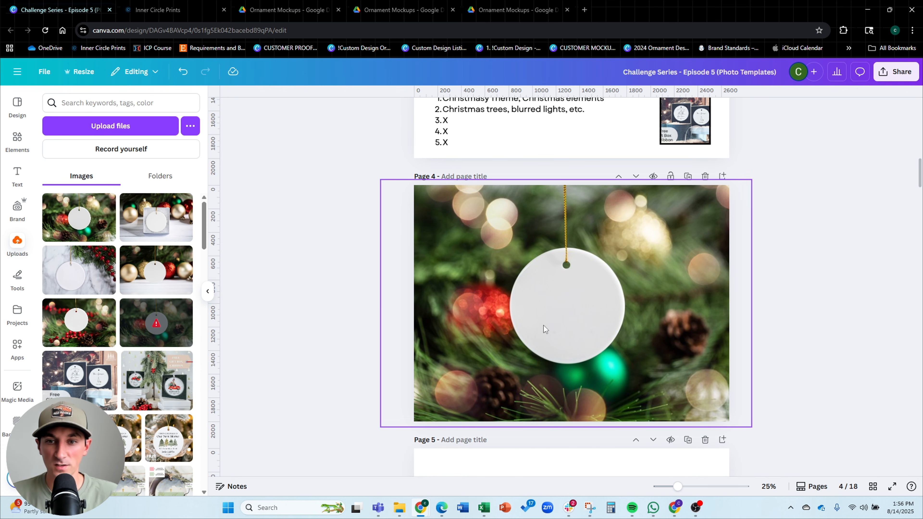
Enlarge the mockup photo further so the blank ornament fills most of page 4
{"action": "left_click", "coordinate": [672, 330]}
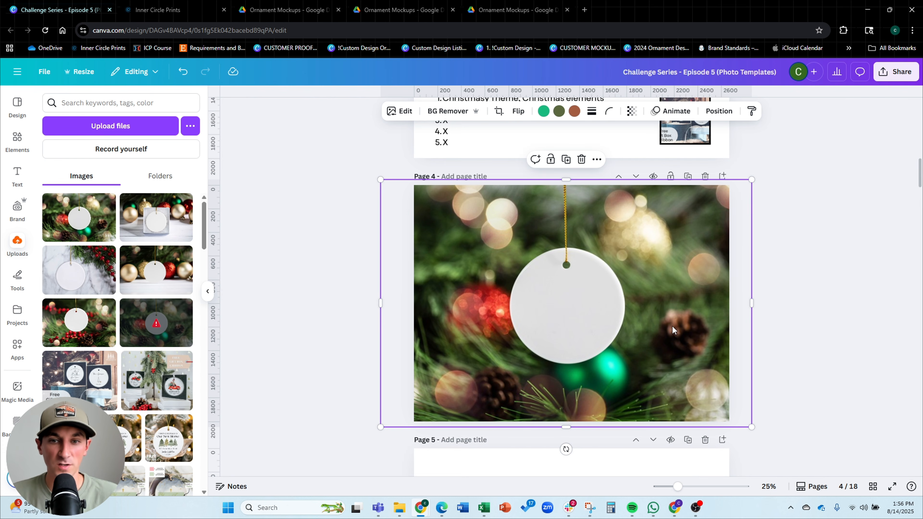
{"action": "left_click_drag", "start_coordinate": [751, 179], "coordinate": [895, 85]}
{"action": "left_click_drag", "start_coordinate": [822, 216], "coordinate": [745, 287]}
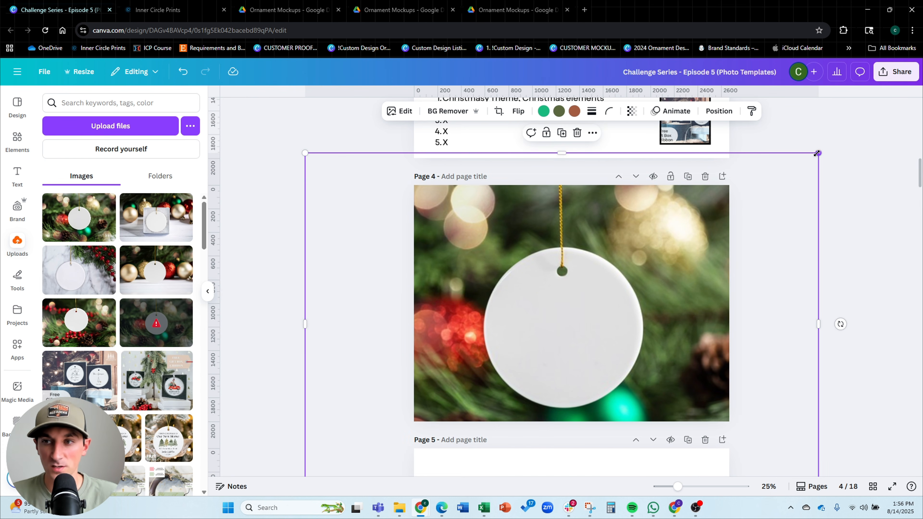
{"action": "left_click_drag", "start_coordinate": [816, 155], "coordinate": [920, 11]}
{"action": "left_click_drag", "start_coordinate": [839, 227], "coordinate": [773, 252]}
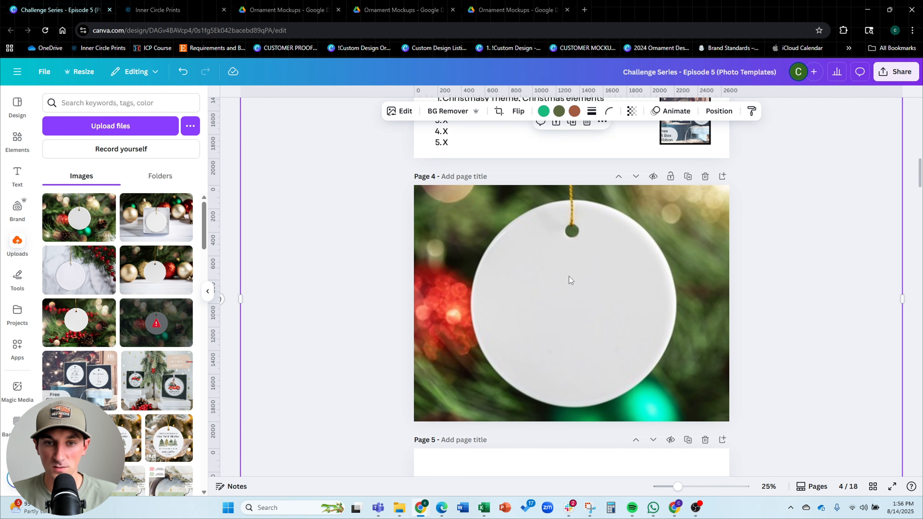
{"action": "scroll", "coordinate": [560, 279], "scroll_direction": "down", "scroll_amount": 3}
{"action": "left_click_drag", "start_coordinate": [337, 137], "coordinate": [329, 137]}
{"action": "left_click_drag", "start_coordinate": [581, 288], "coordinate": [584, 290]}
{"action": "scroll", "coordinate": [585, 291], "scroll_direction": "up", "scroll_amount": 1}
{"action": "left_click", "coordinate": [893, 303]}
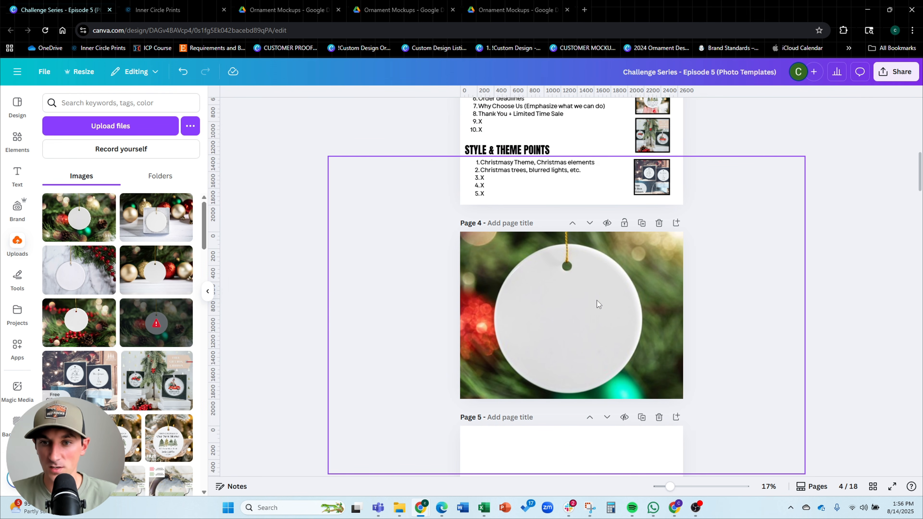
Nudge the mockup photo slightly upward on page 4
{"action": "left_click", "coordinate": [597, 298]}
{"action": "key", "text": "Up"}
{"action": "key", "text": "Up"}
{"action": "key", "text": "Up"}
{"action": "key", "text": "Up"}
{"action": "key", "text": "Up"}
{"action": "key", "text": "Up"}
{"action": "key", "text": "Up"}
{"action": "key", "text": "Up"}
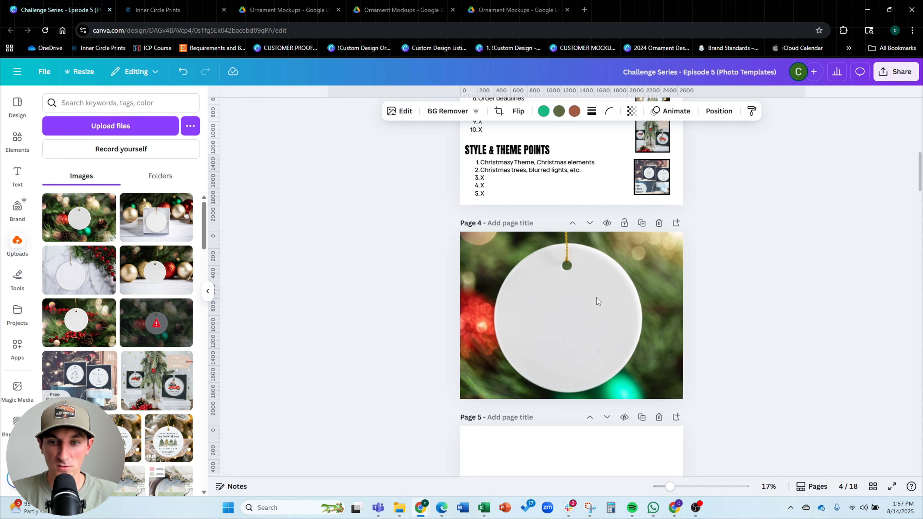
{"action": "key", "text": "Up"}
{"action": "key", "text": "Up"}
{"action": "key", "text": "Up"}
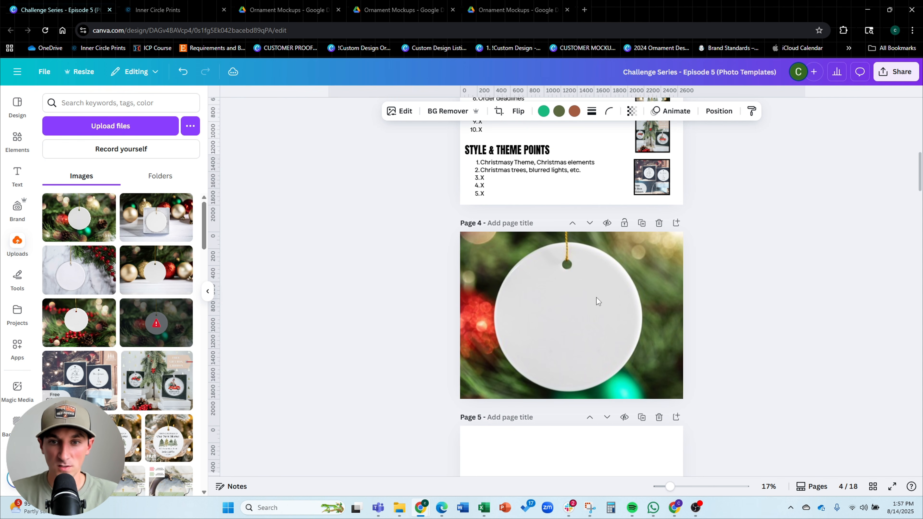
{"action": "left_click", "coordinate": [764, 266]}
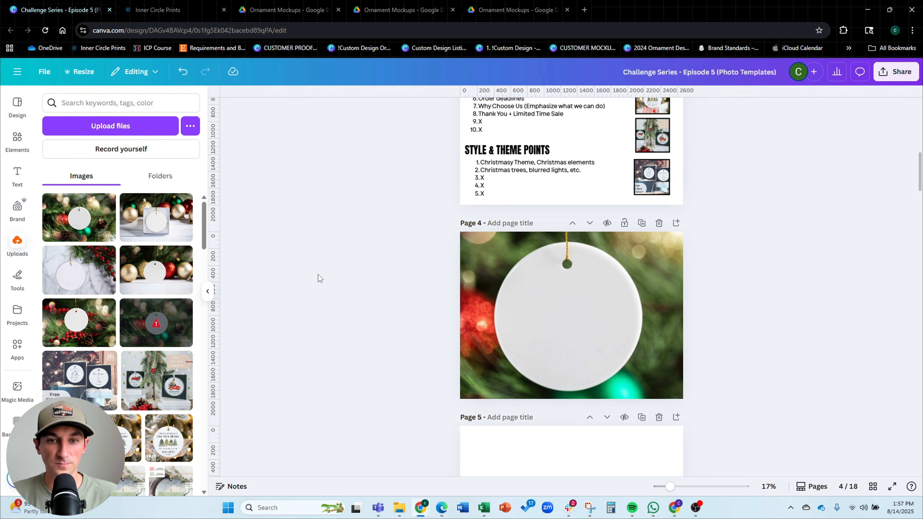
{"action": "left_click", "coordinate": [639, 300]}
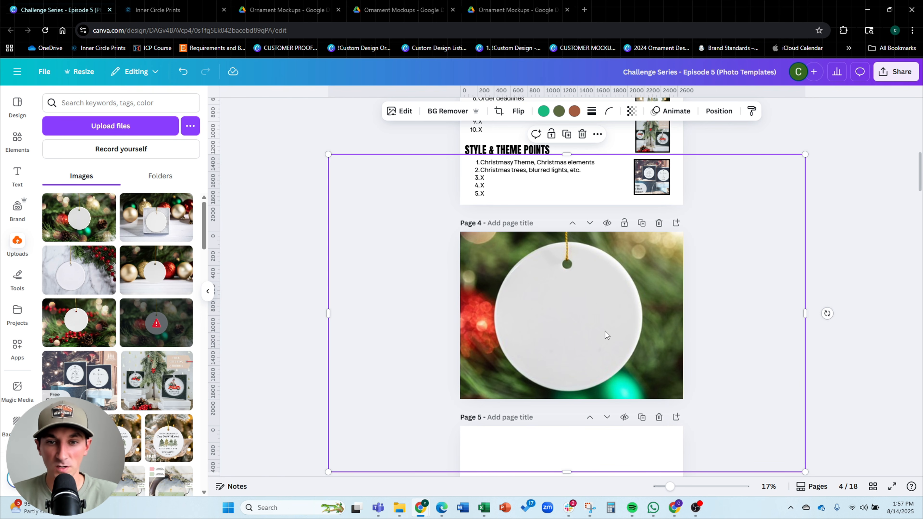
{"action": "left_click", "coordinate": [290, 290]}
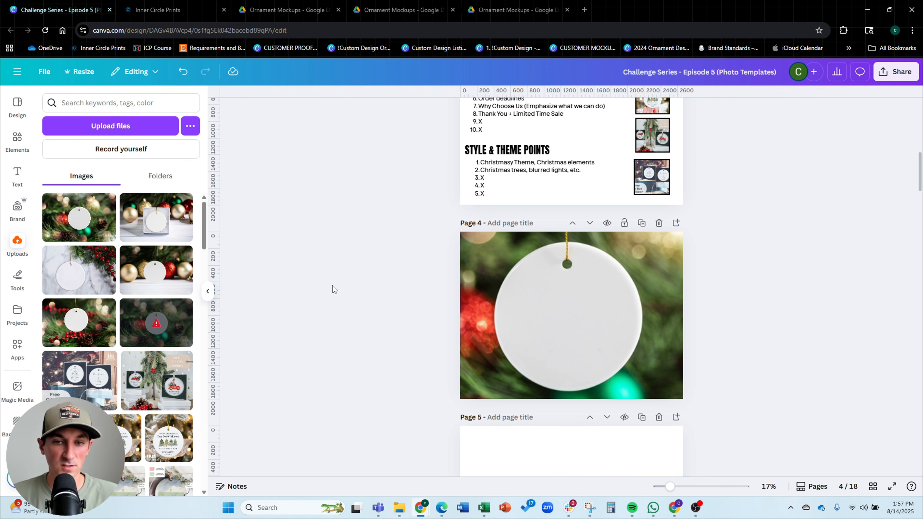
{"action": "left_click", "coordinate": [527, 302]}
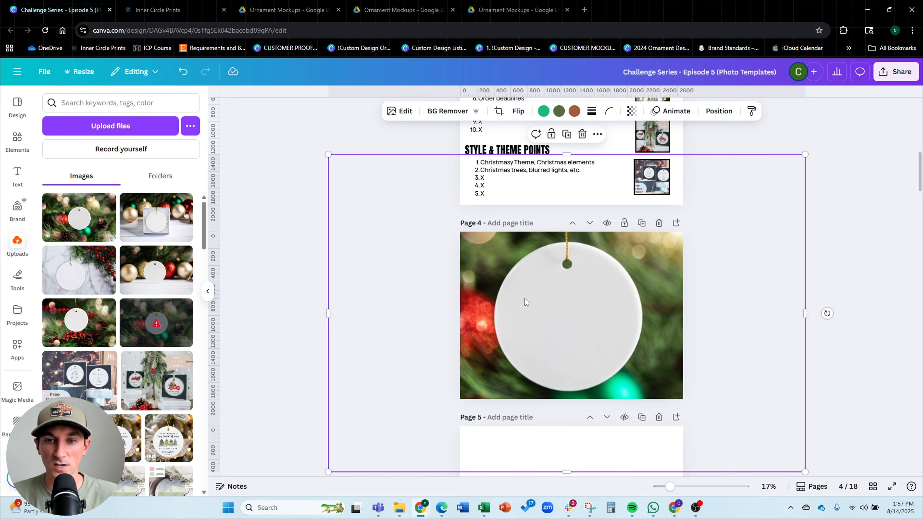
{"action": "left_click", "coordinate": [315, 267]}
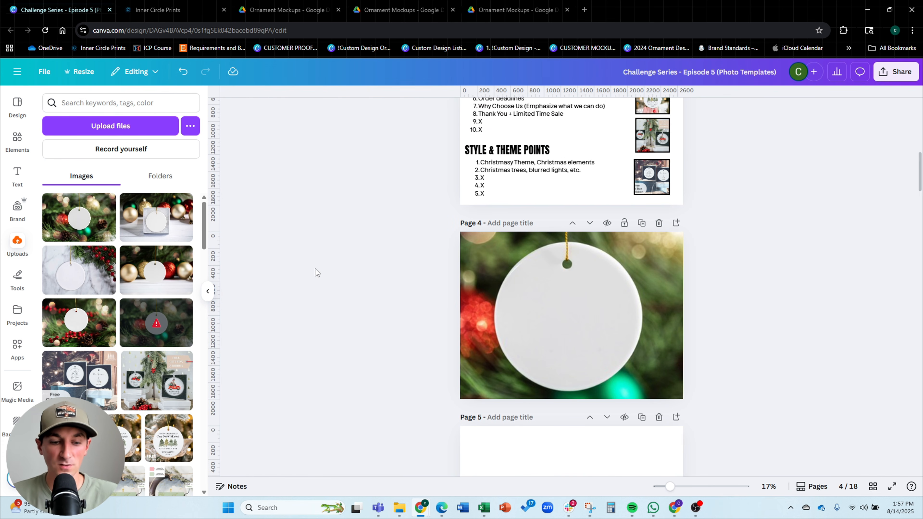
Add a red square over the ornament, stretch it to the page height and set its width to 2000 px
{"action": "left_click", "coordinate": [595, 313]}
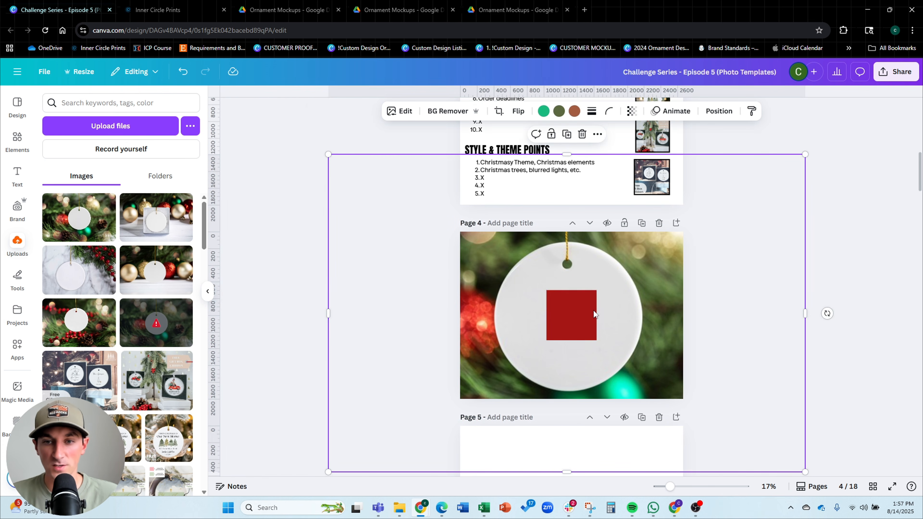
{"action": "left_click_drag", "start_coordinate": [595, 314], "coordinate": [682, 398]}
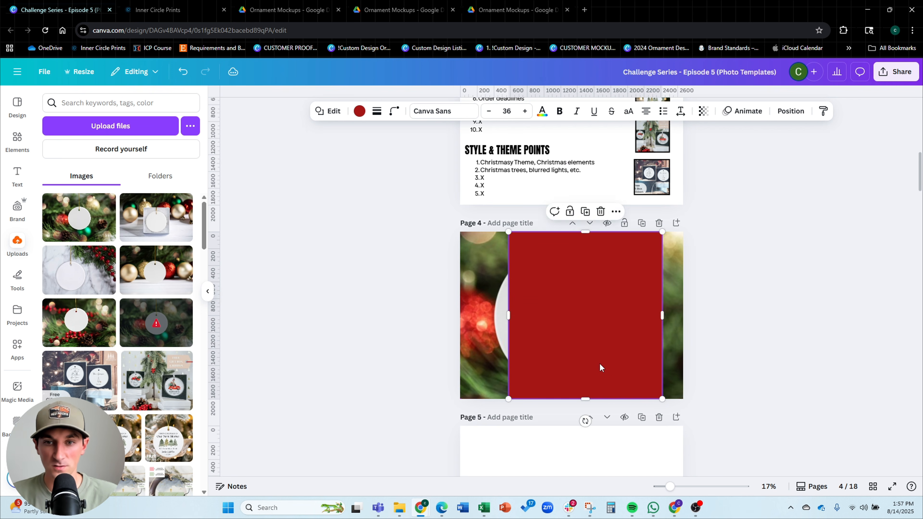
{"action": "left_click_drag", "start_coordinate": [599, 363], "coordinate": [587, 364]}
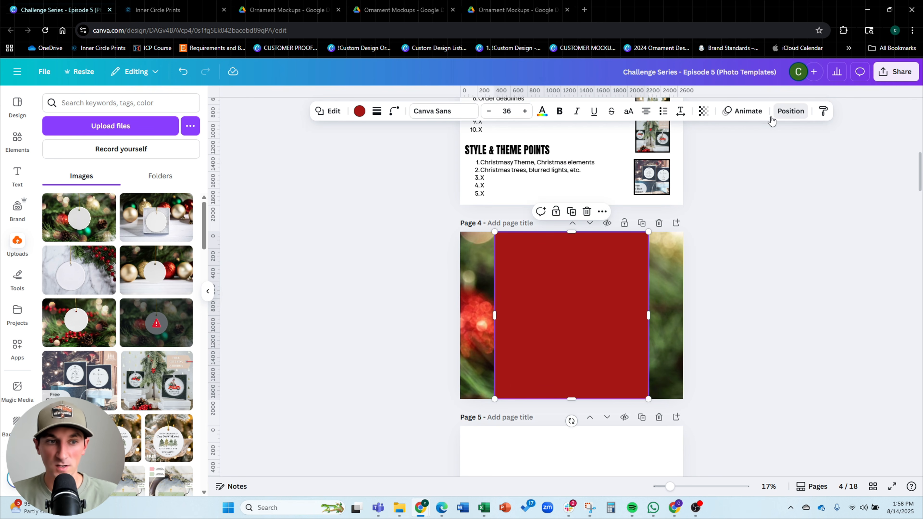
{"action": "left_click", "coordinate": [788, 112]}
{"action": "left_click", "coordinate": [70, 325]}
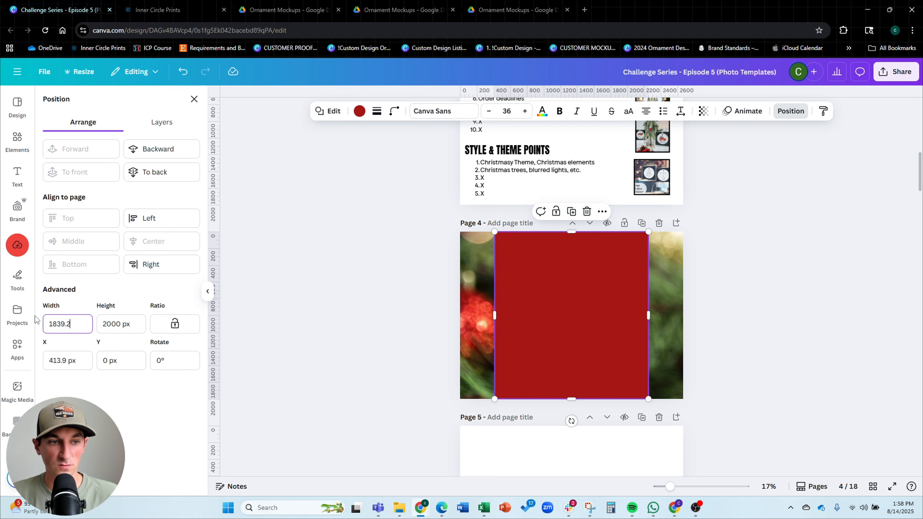
{"action": "left_click_drag", "start_coordinate": [69, 325], "coordinate": [43, 322]}
{"action": "type", "text": "2000"}
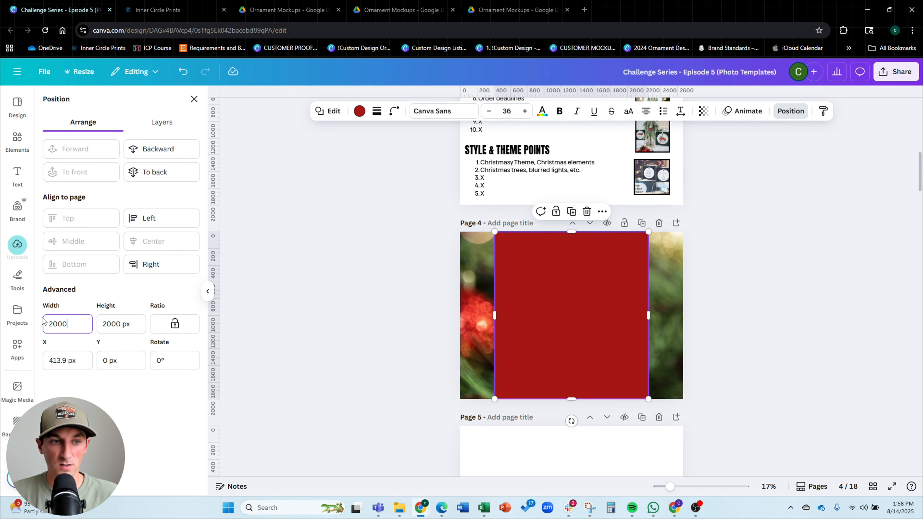
{"action": "key", "text": "Return"}
{"action": "left_click_drag", "start_coordinate": [573, 354], "coordinate": [566, 352]}
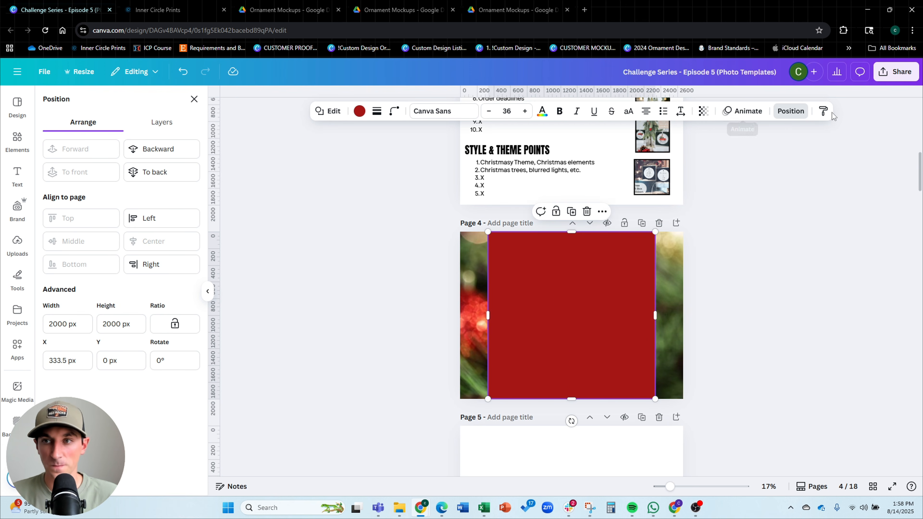
Set the red square's transparency to 52
{"action": "left_click", "coordinate": [704, 111]}
{"action": "left_click_drag", "start_coordinate": [728, 150], "coordinate": [691, 151]}
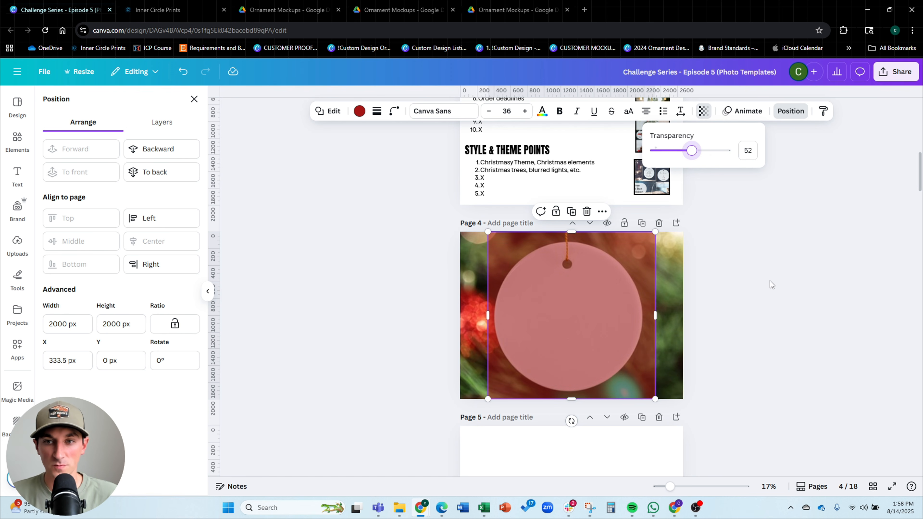
Enlarge and reposition the mockup photo behind the red square on page 4
{"action": "left_click_drag", "start_coordinate": [678, 255], "coordinate": [682, 255]}
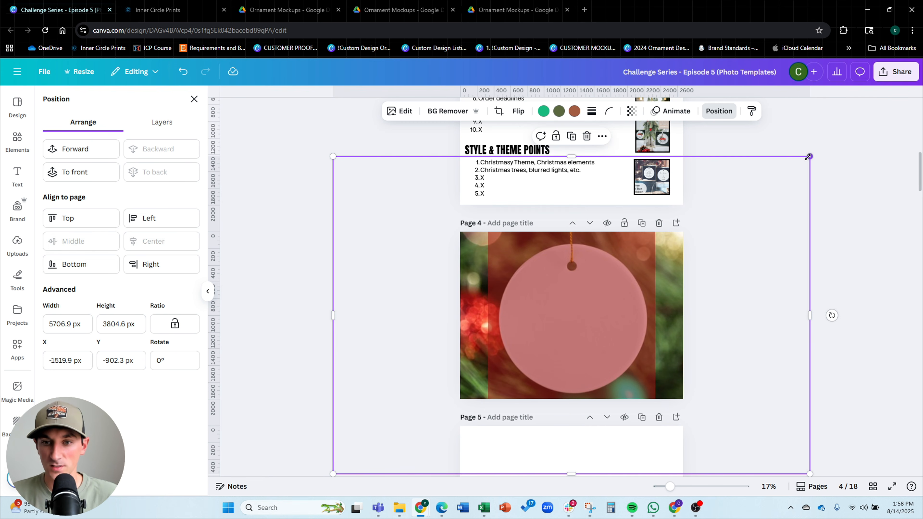
{"action": "left_click_drag", "start_coordinate": [808, 157], "coordinate": [817, 149]}
{"action": "left_click_drag", "start_coordinate": [771, 242], "coordinate": [764, 241]}
{"action": "scroll", "coordinate": [656, 336], "scroll_direction": "up", "scroll_amount": 3}
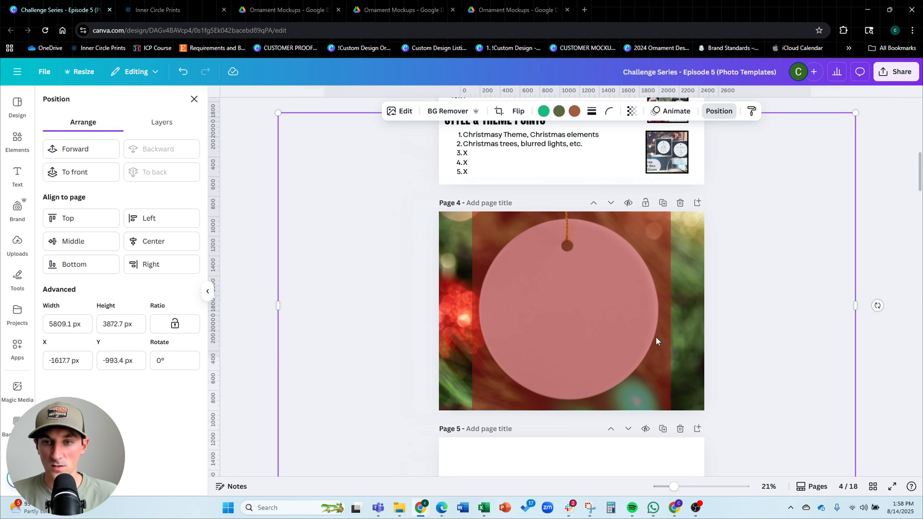
{"action": "left_click_drag", "start_coordinate": [754, 310], "coordinate": [758, 313]}
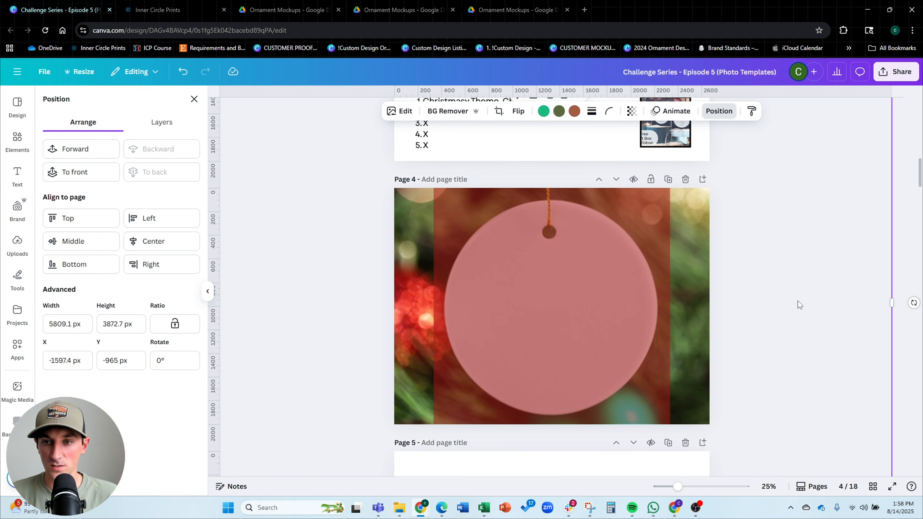
{"action": "left_click", "coordinate": [837, 288]}
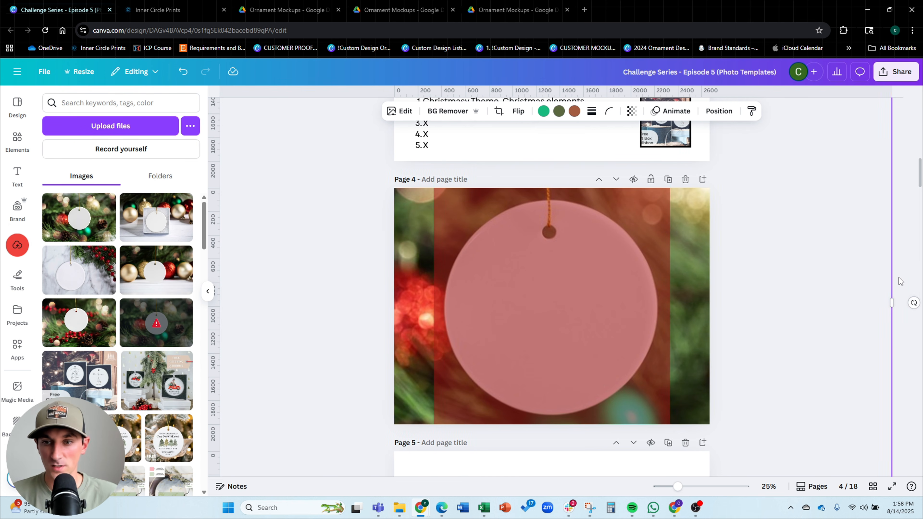
{"action": "left_click", "coordinate": [899, 277]}
{"action": "left_click", "coordinate": [718, 294]}
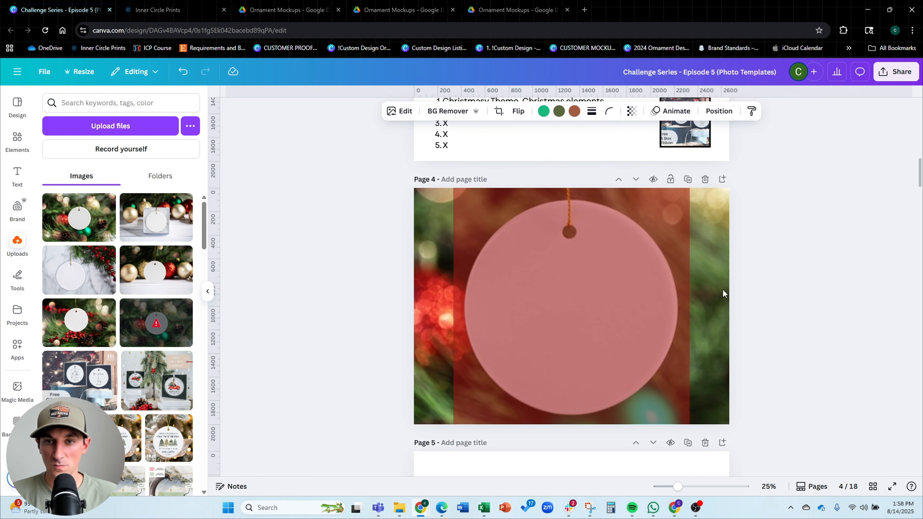
{"action": "left_click", "coordinate": [352, 261]}
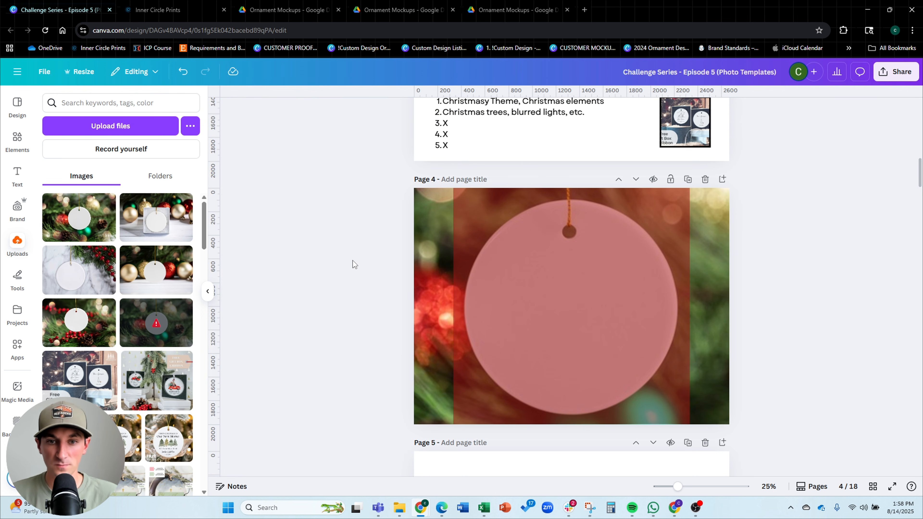
Replace the transparent red overlay on page 4 with a red banner rectangle with rounded corners along the page's top-left edge
{"action": "left_click", "coordinate": [516, 238]}
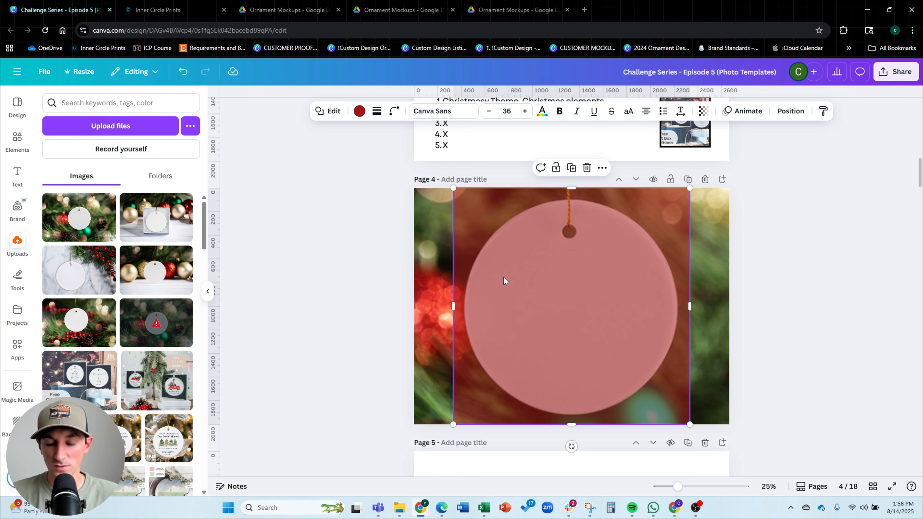
{"action": "key", "text": "Delete"}
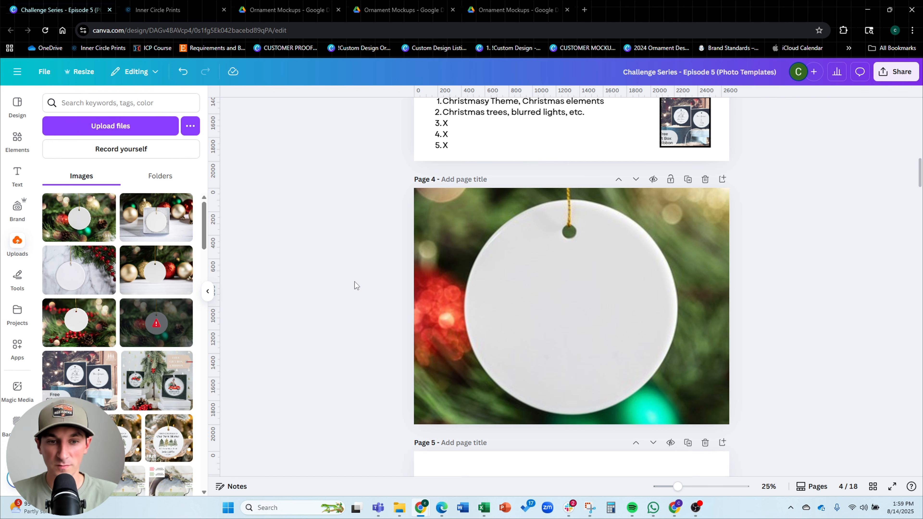
{"action": "key", "text": "r"}
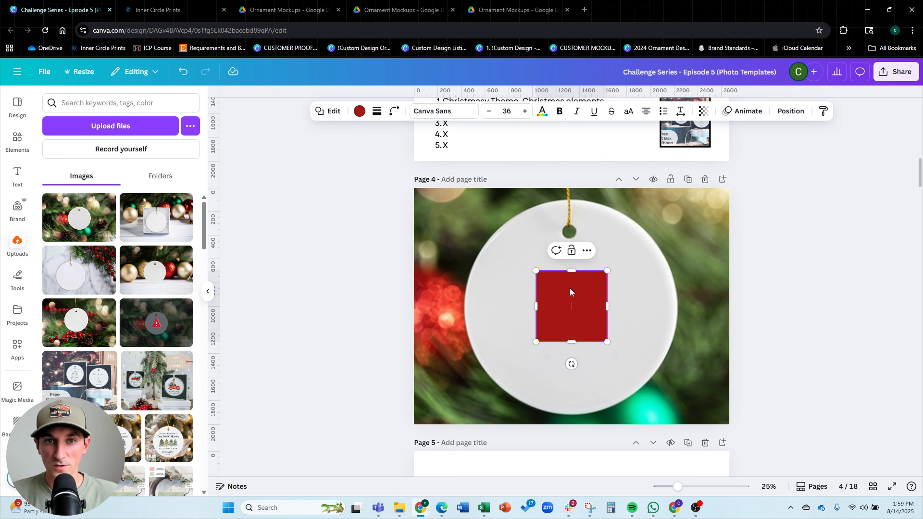
{"action": "scroll", "coordinate": [570, 292], "scroll_direction": "up", "scroll_amount": 5}
{"action": "scroll", "coordinate": [614, 223], "scroll_direction": "down", "scroll_amount": 4}
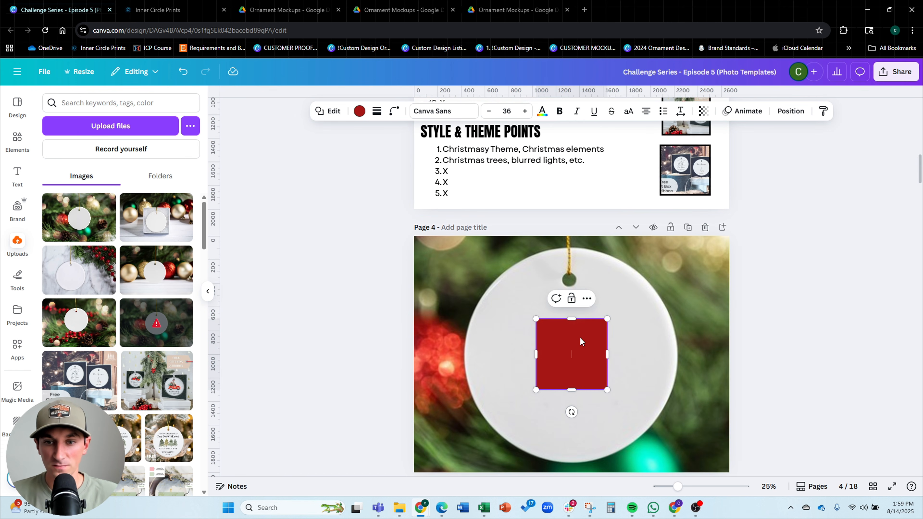
{"action": "left_click_drag", "start_coordinate": [528, 319], "coordinate": [434, 282]}
{"action": "left_click_drag", "start_coordinate": [511, 314], "coordinate": [603, 315]}
{"action": "left_click_drag", "start_coordinate": [520, 278], "coordinate": [457, 266]}
{"action": "left_click", "coordinate": [664, 327]}
{"action": "left_click", "coordinate": [502, 331]}
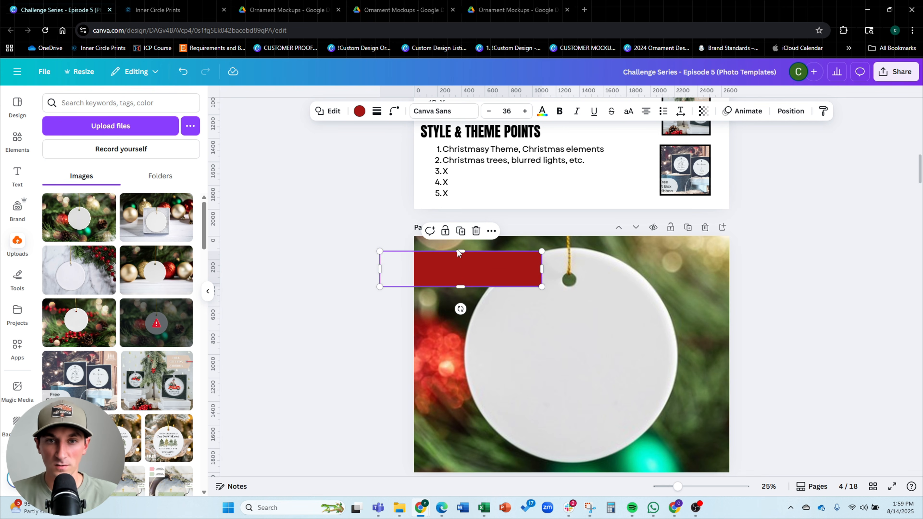
{"action": "left_click", "coordinate": [394, 110]}
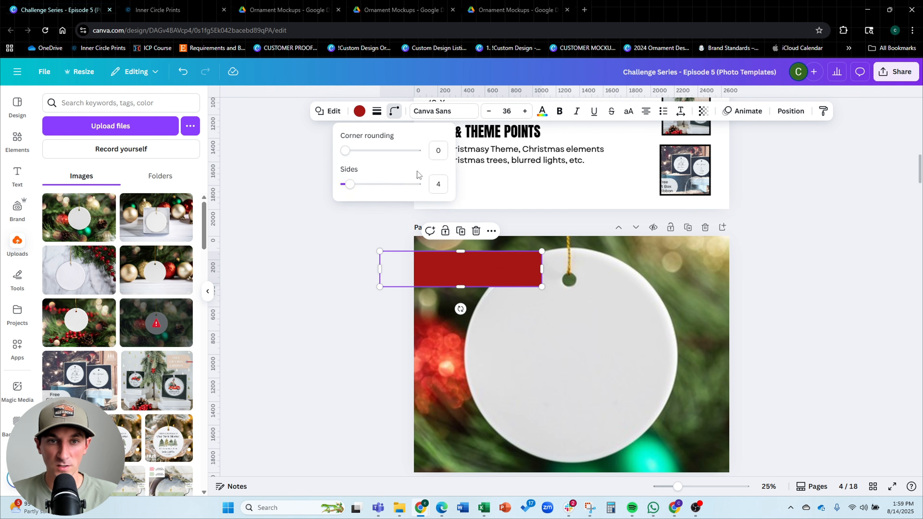
{"action": "left_click_drag", "start_coordinate": [345, 150], "coordinate": [407, 166]}
{"action": "left_click_drag", "start_coordinate": [507, 280], "coordinate": [504, 276]}
{"action": "left_click", "coordinate": [328, 333]}
Add a new red square stretched to the page height, set its width to 2000 px and its transparency to 55
{"action": "key", "text": "r"}
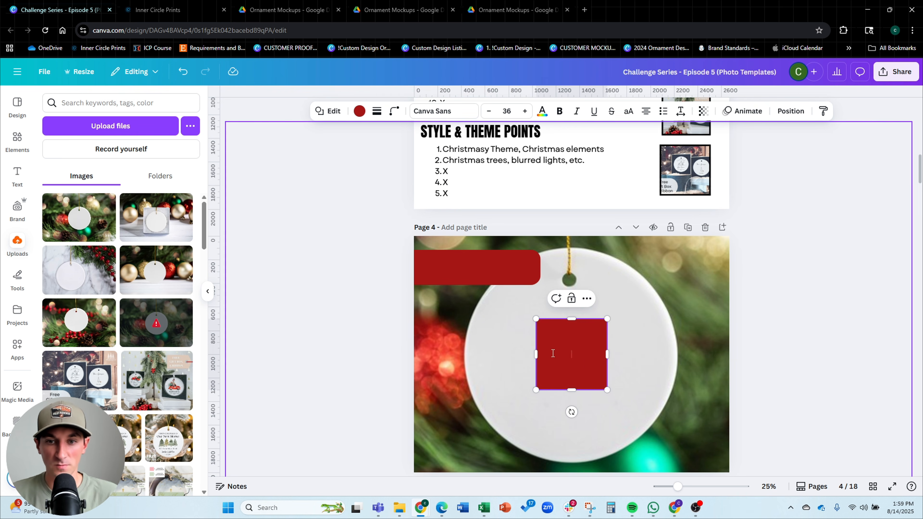
{"action": "left_click_drag", "start_coordinate": [595, 346], "coordinate": [519, 264]}
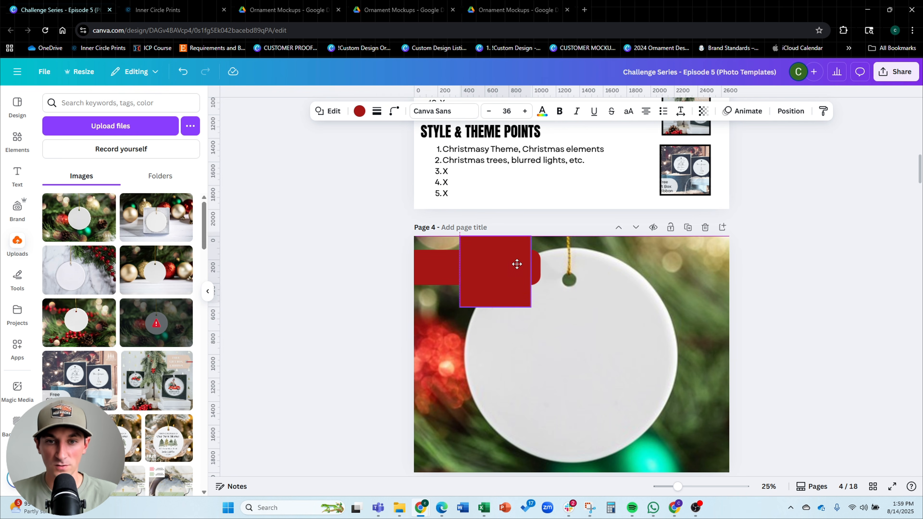
{"action": "left_click_drag", "start_coordinate": [535, 315], "coordinate": [676, 329]}
{"action": "scroll", "coordinate": [619, 315], "scroll_direction": "up", "scroll_amount": 3}
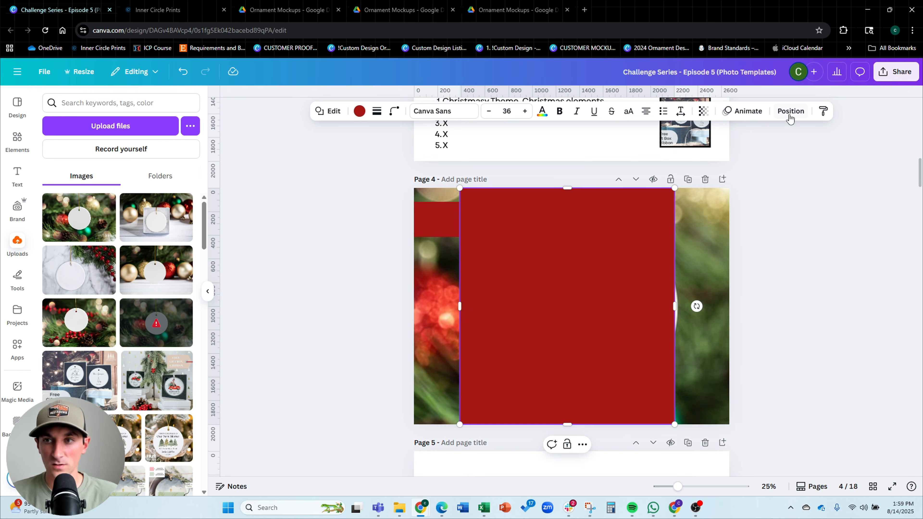
{"action": "left_click", "coordinate": [790, 112]}
{"action": "left_click", "coordinate": [76, 324]}
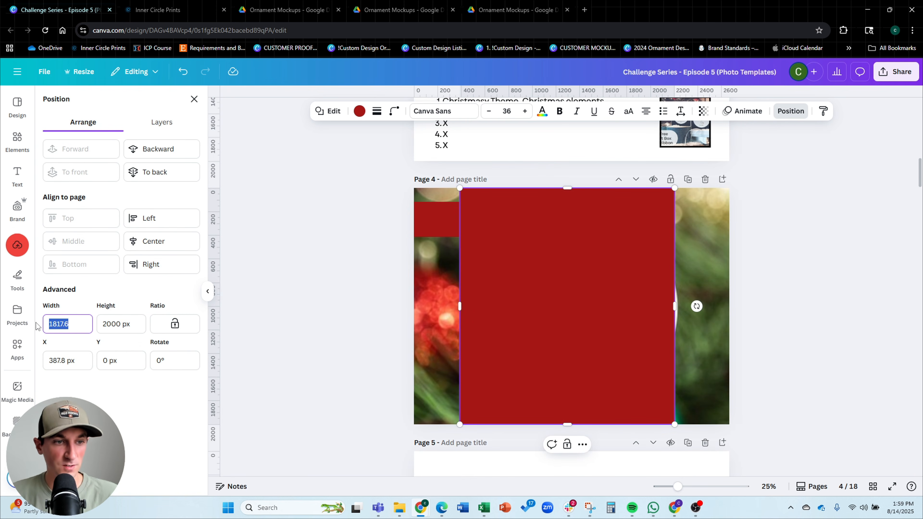
{"action": "type", "text": "2000"}
{"action": "key", "text": "Return"}
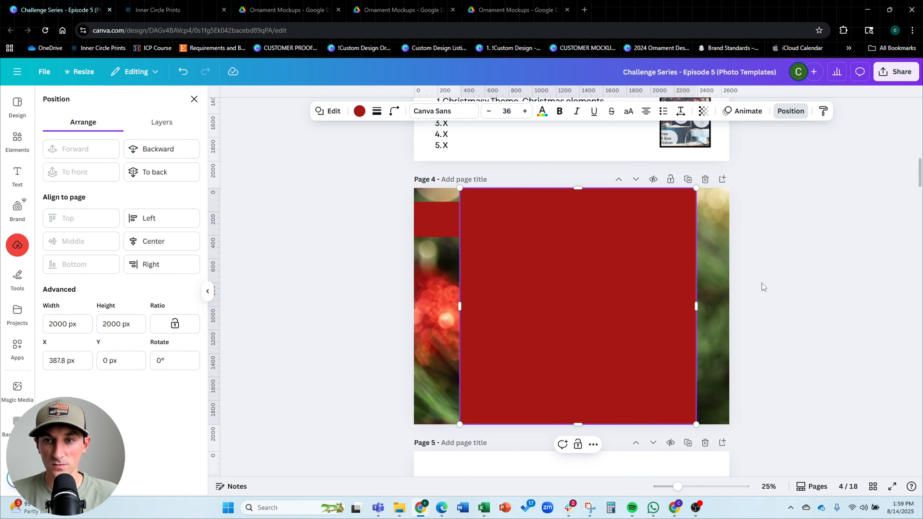
{"action": "left_click_drag", "start_coordinate": [669, 241], "coordinate": [662, 239]}
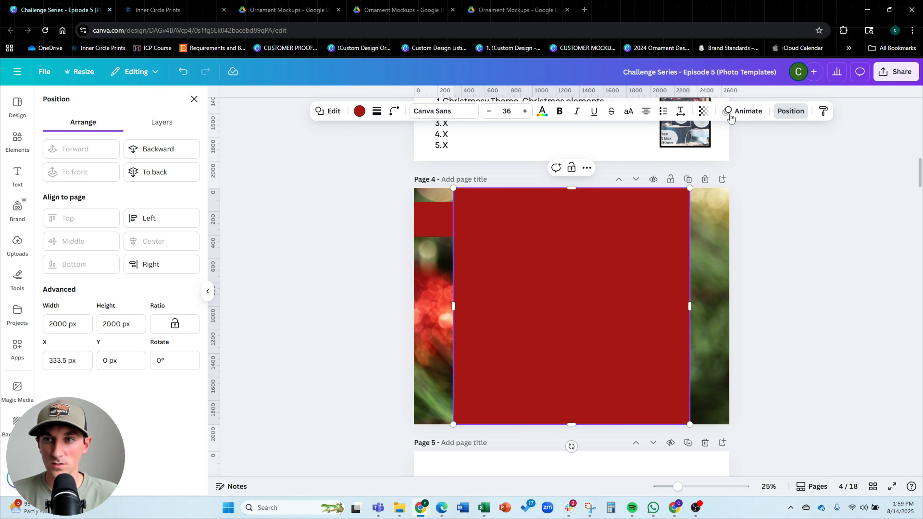
{"action": "left_click", "coordinate": [703, 111]}
{"action": "left_click_drag", "start_coordinate": [721, 150], "coordinate": [695, 150]}
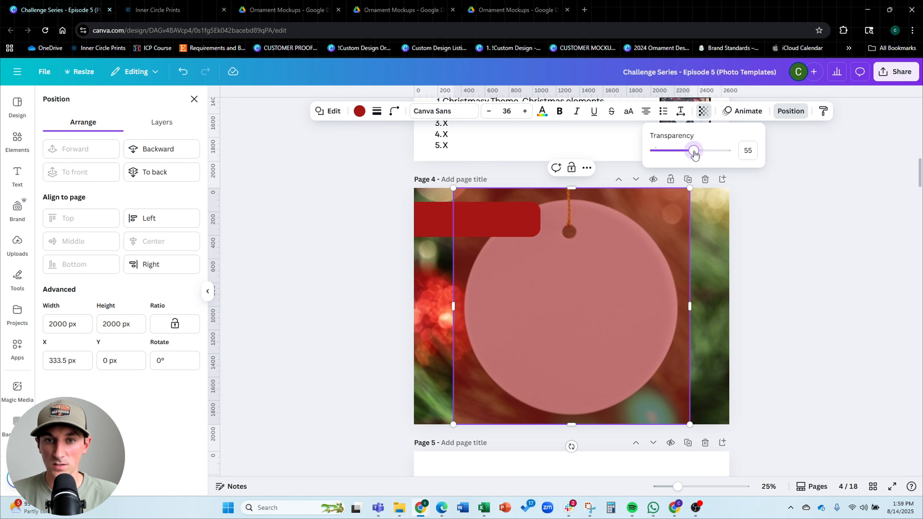
Bring the red banner to the front, above the transparent red square
{"action": "left_click", "coordinate": [791, 111]}
{"action": "left_click", "coordinate": [425, 221]}
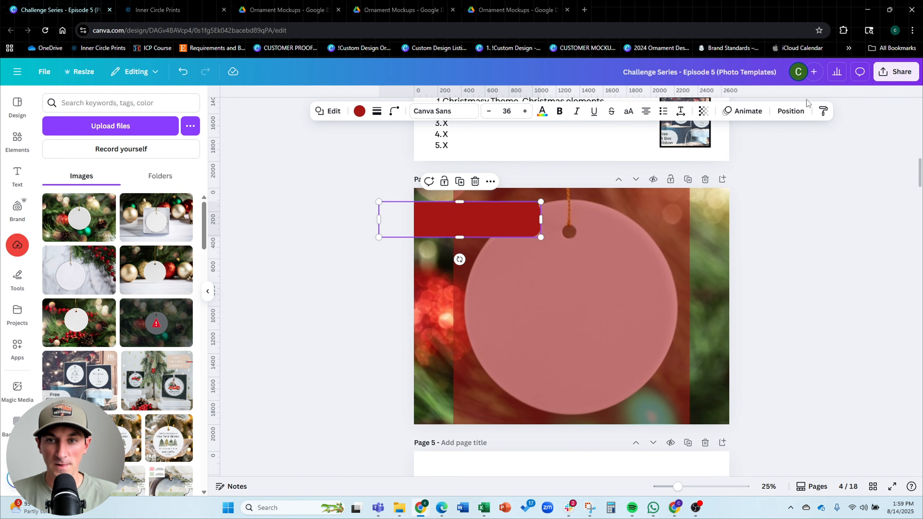
{"action": "left_click", "coordinate": [798, 115]}
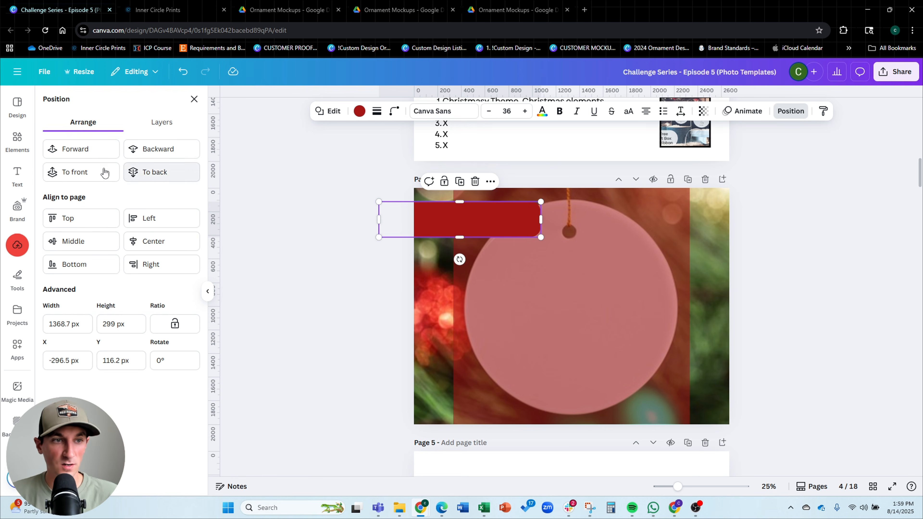
{"action": "left_click", "coordinate": [828, 243]}
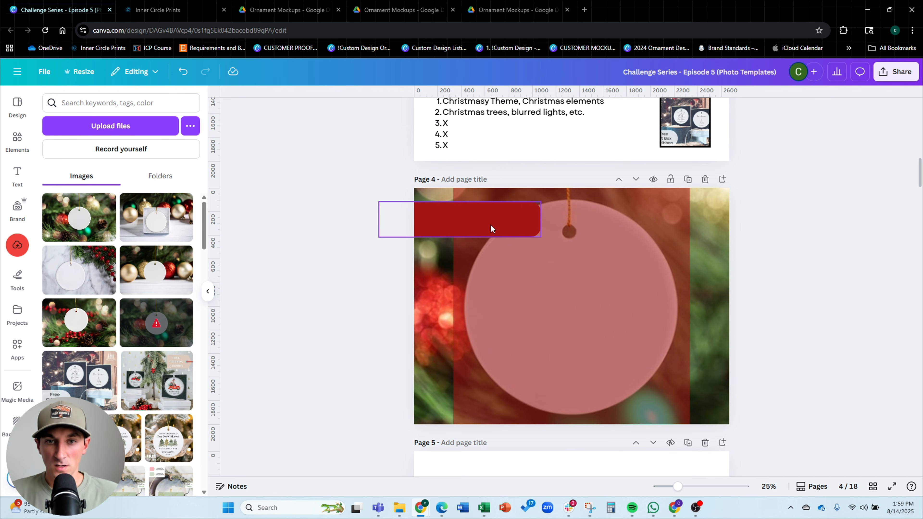
{"action": "left_click_drag", "start_coordinate": [491, 224], "coordinate": [496, 219]}
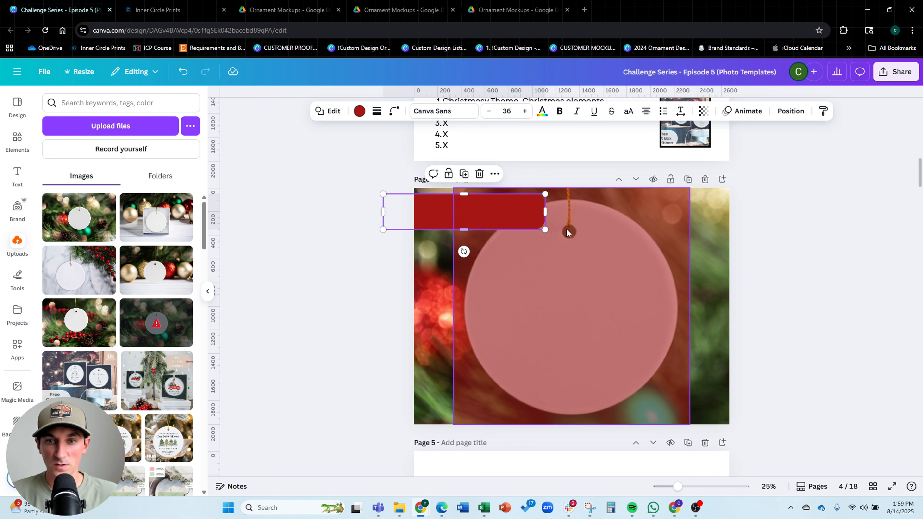
{"action": "left_click", "coordinate": [298, 267]}
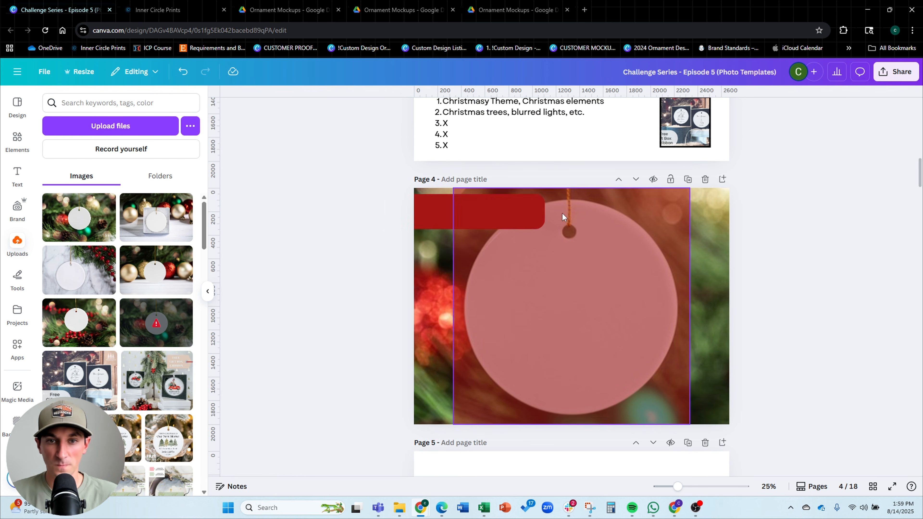
Move the STYLE & THEME POINTS heading from page 3 onto the red banner on page 4
{"action": "scroll", "coordinate": [321, 273], "scroll_direction": "up", "scroll_amount": 4}
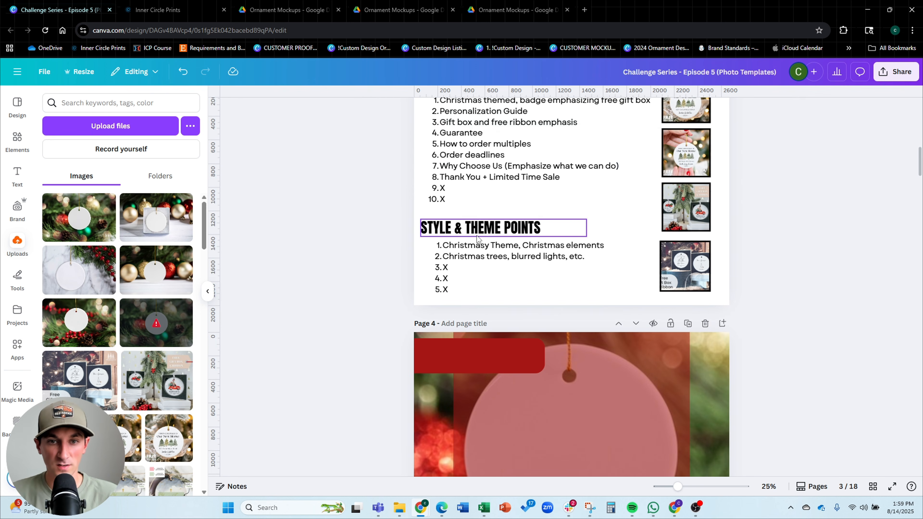
{"action": "left_click", "coordinate": [483, 227]}
{"action": "scroll", "coordinate": [448, 245], "scroll_direction": "down", "scroll_amount": 5}
{"action": "key", "text": "ctrl+x"}
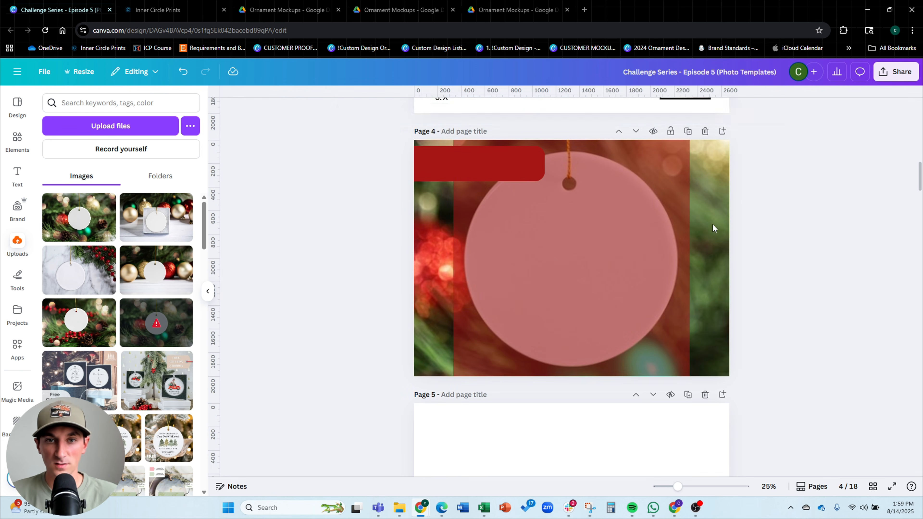
{"action": "key", "text": "ctrl+v"}
{"action": "left_click_drag", "start_coordinate": [529, 297], "coordinate": [531, 186]}
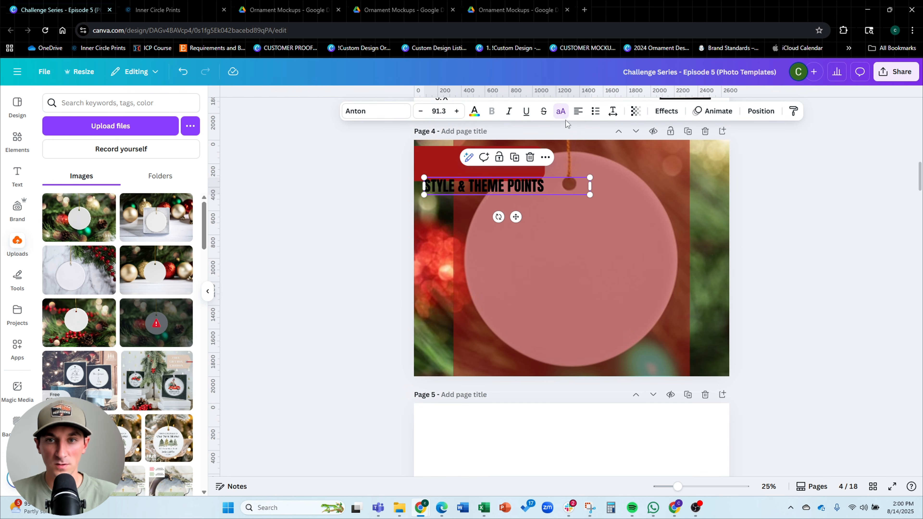
Right-align the heading and replace its text with FREE GIFT BOX
{"action": "left_click", "coordinate": [578, 111]}
{"action": "left_click", "coordinate": [578, 111]}
{"action": "double_click", "coordinate": [547, 186]}
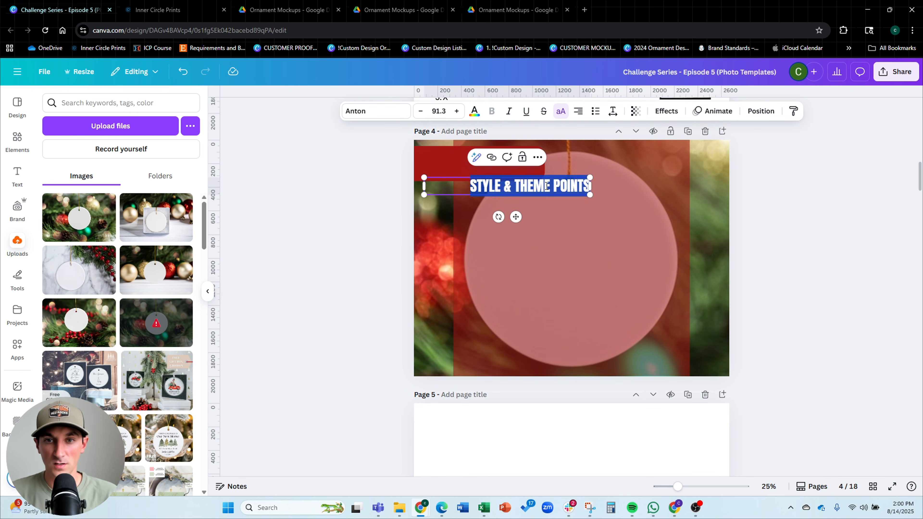
{"action": "type", "text": "FREE GIF"}
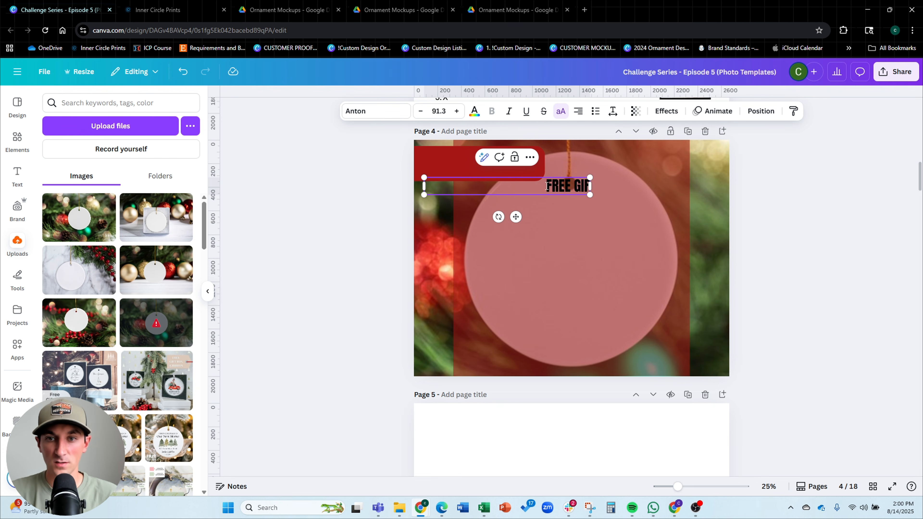
{"action": "type", "text": "T BOX"}
{"action": "left_click_drag", "start_coordinate": [424, 186], "coordinate": [509, 186]}
Set the FREE GIFT BOX text colour to white
{"action": "left_click", "coordinate": [475, 115]}
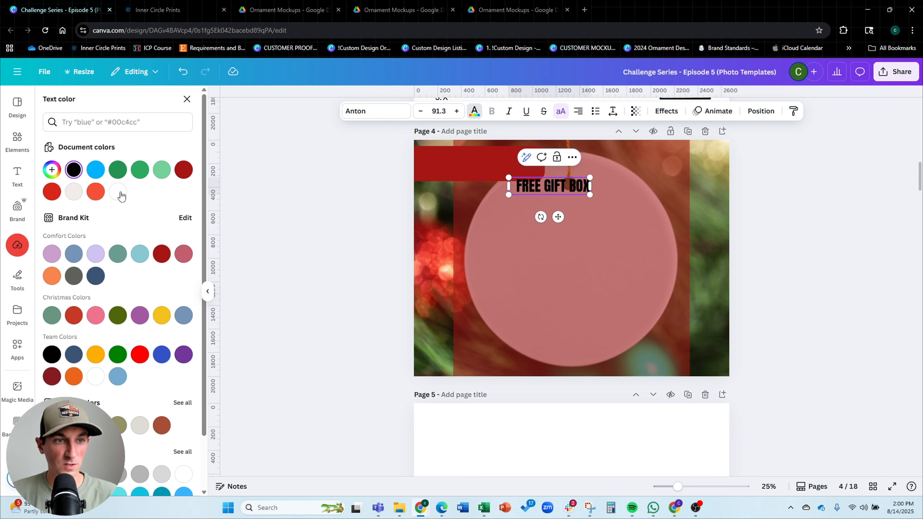
{"action": "left_click", "coordinate": [119, 193]}
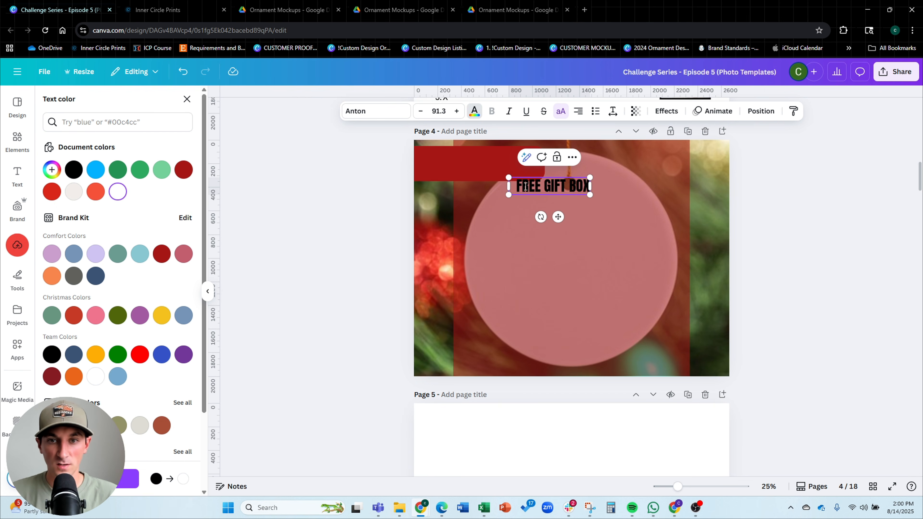
{"action": "triple_click", "coordinate": [525, 188]}
{"action": "left_click", "coordinate": [118, 192]}
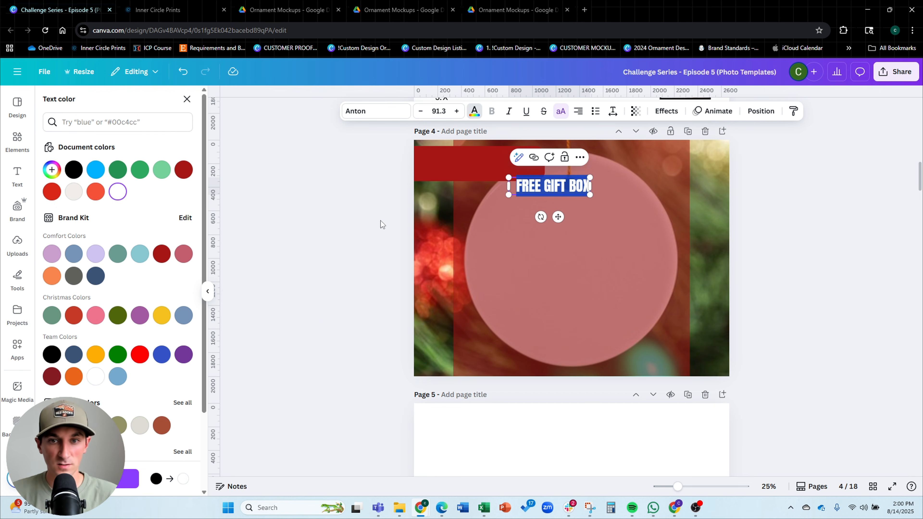
{"action": "left_click_drag", "start_coordinate": [509, 195], "coordinate": [497, 223]}
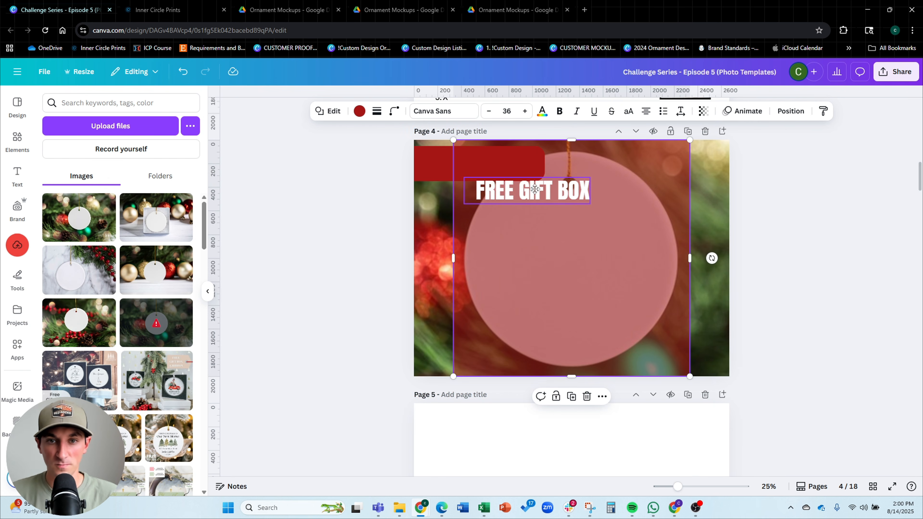
Place the FREE GIFT BOX text within the red banner and resize it to about 105 font size
{"action": "left_click_drag", "start_coordinate": [546, 190], "coordinate": [497, 164]}
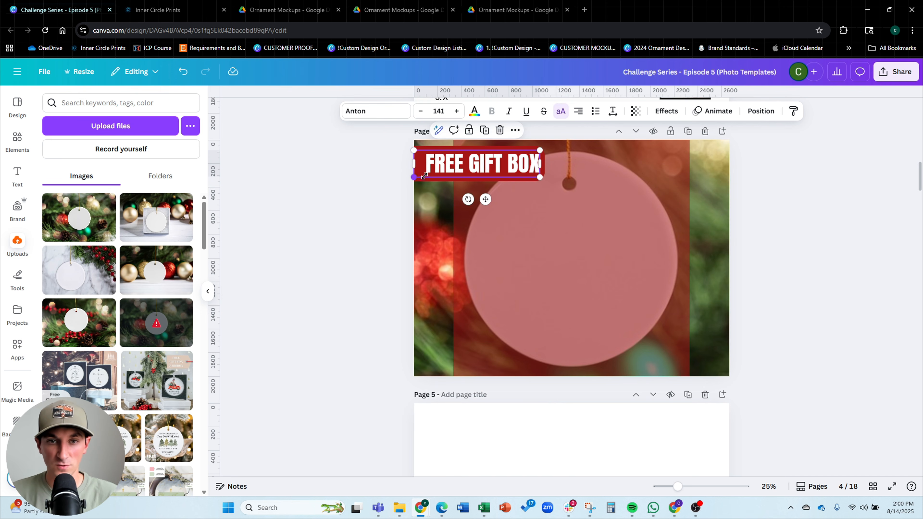
{"action": "left_click_drag", "start_coordinate": [425, 176], "coordinate": [448, 175]}
{"action": "left_click", "coordinate": [385, 181]}
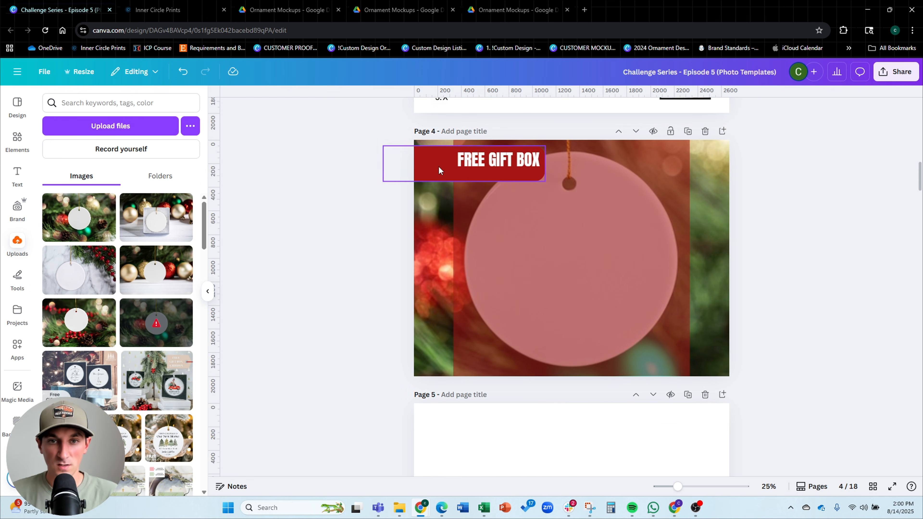
{"action": "scroll", "coordinate": [439, 170], "scroll_direction": "up", "scroll_amount": 3}
{"action": "left_click", "coordinate": [484, 162]}
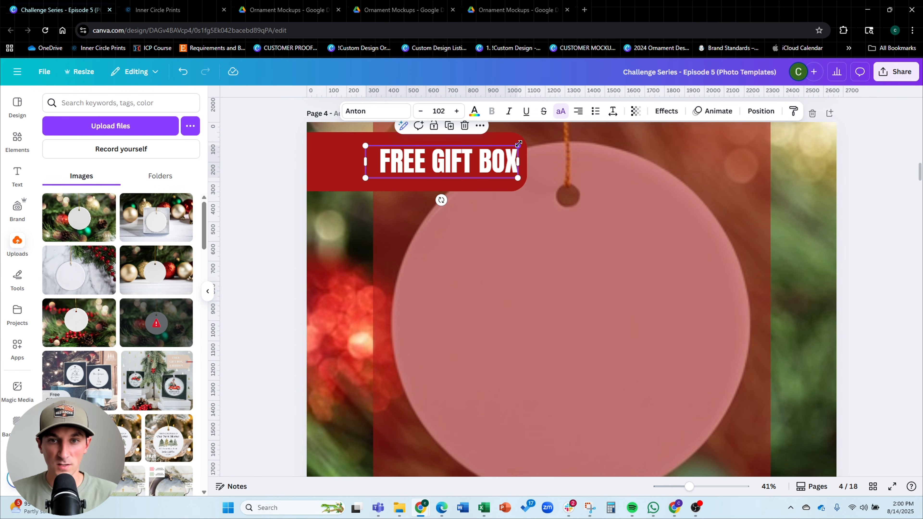
{"action": "left_click_drag", "start_coordinate": [518, 143], "coordinate": [522, 142]}
{"action": "left_click_drag", "start_coordinate": [408, 163], "coordinate": [405, 164]}
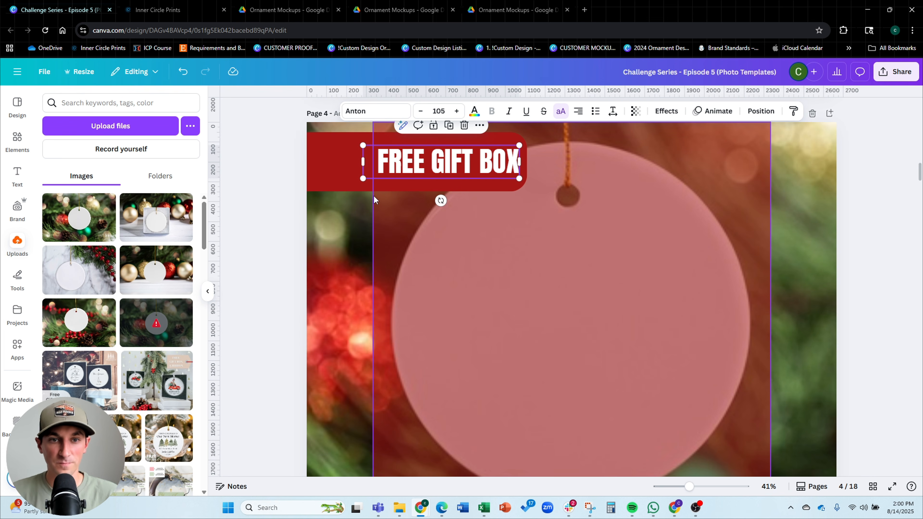
{"action": "left_click_drag", "start_coordinate": [363, 178], "coordinate": [363, 180]}
{"action": "left_click", "coordinate": [407, 165]}
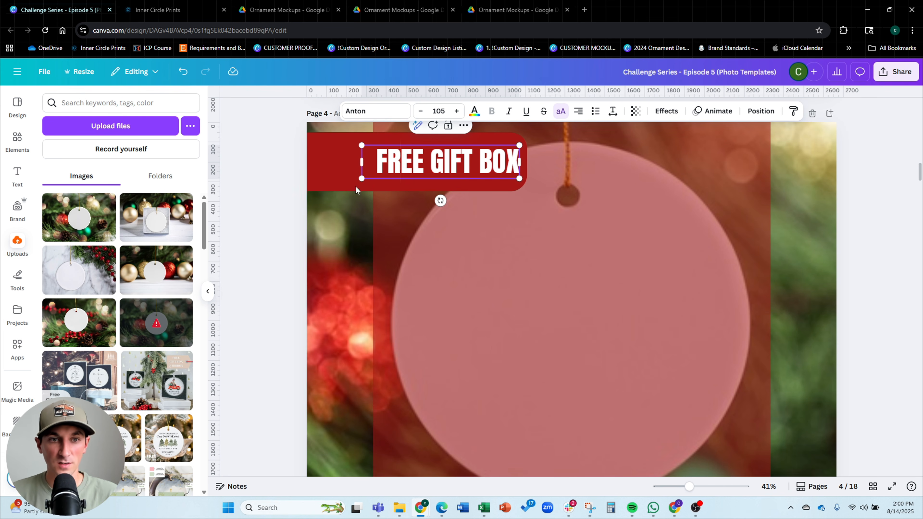
{"action": "left_click", "coordinate": [296, 192]}
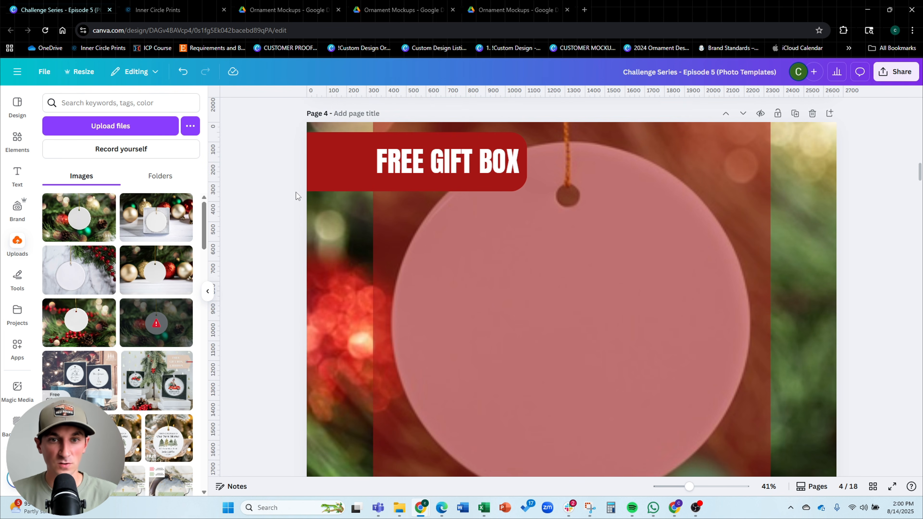
{"action": "scroll", "coordinate": [426, 169], "scroll_direction": "down", "scroll_amount": 2}
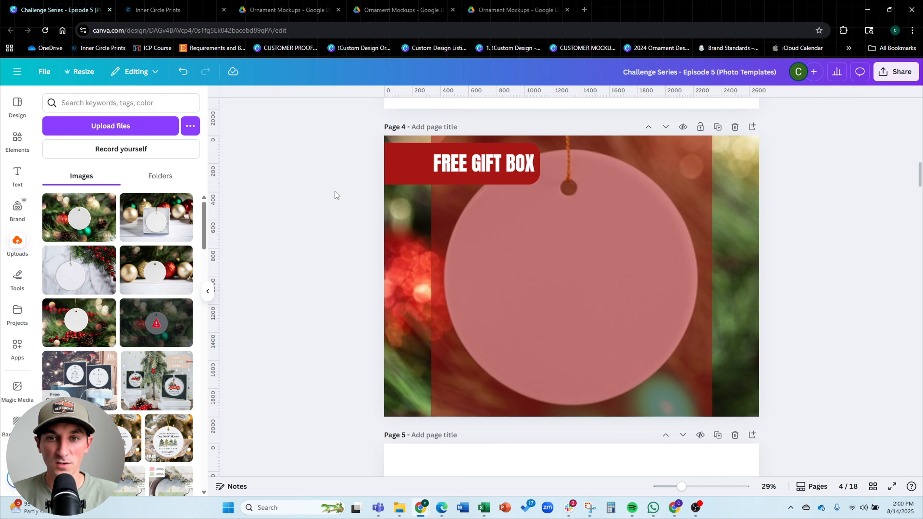
{"action": "left_click", "coordinate": [519, 168]}
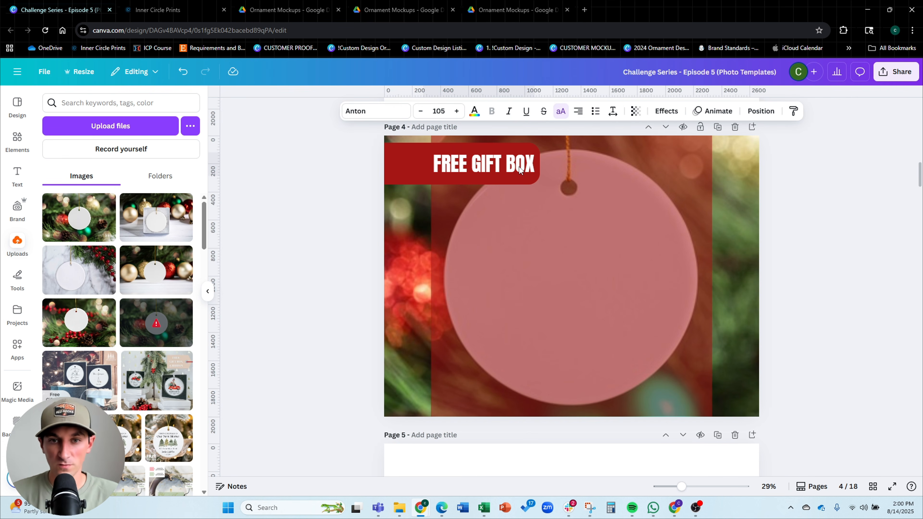
Send the translucent red circle overlay to the back, behind the ornament photo
{"action": "left_click", "coordinate": [376, 165]}
{"action": "left_click", "coordinate": [634, 276]}
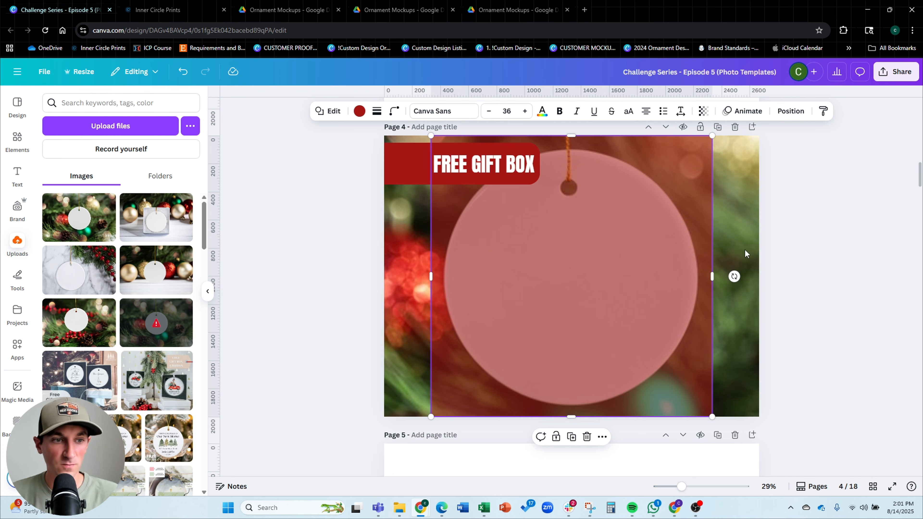
{"action": "double_click", "coordinate": [661, 230]}
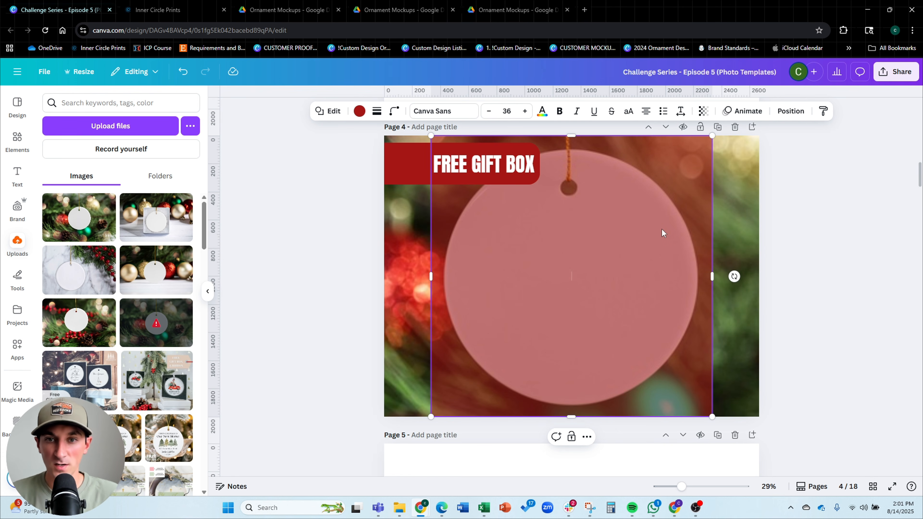
{"action": "left_click", "coordinate": [850, 220]}
{"action": "left_click", "coordinate": [599, 244]}
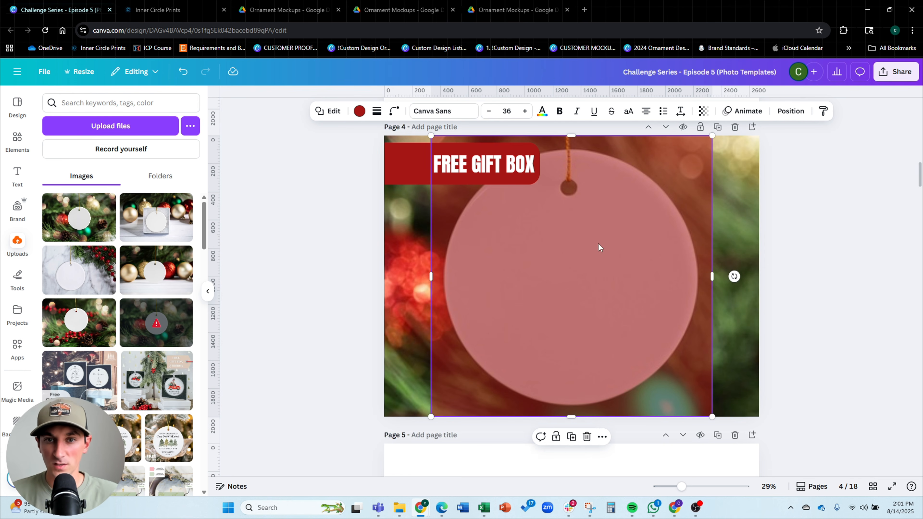
{"action": "key", "text": "Delete"}
{"action": "key", "text": "ctrl+z"}
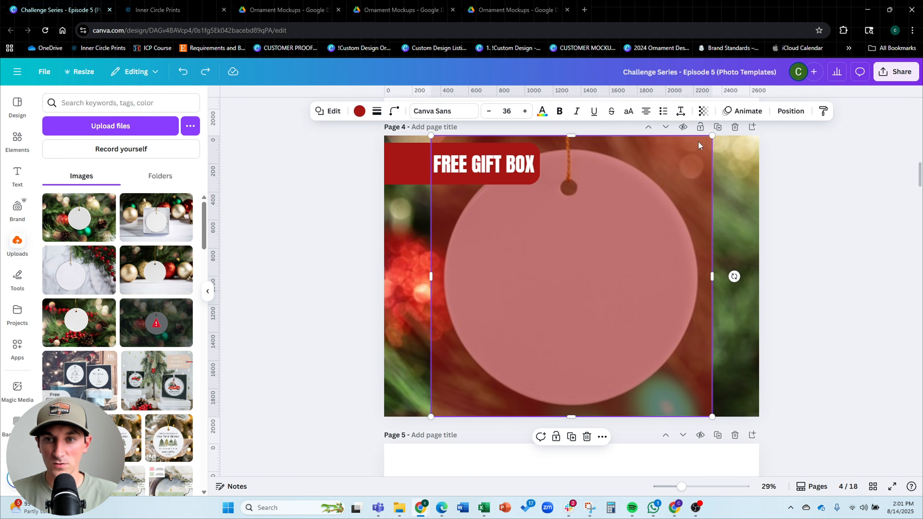
{"action": "left_click", "coordinate": [791, 111]}
{"action": "left_click", "coordinate": [154, 174]}
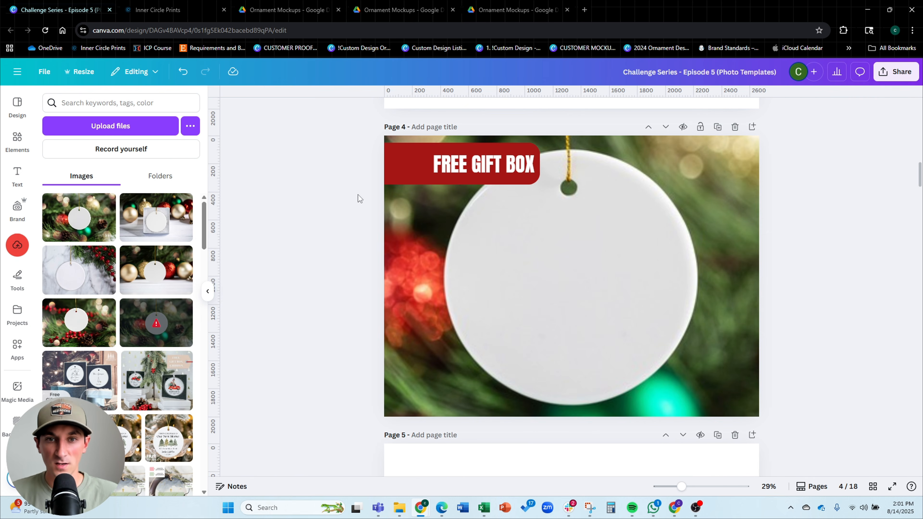
Adjust the red banner's height and nudge the FREE GIFT BOX text upward on it
{"action": "left_click", "coordinate": [456, 164]}
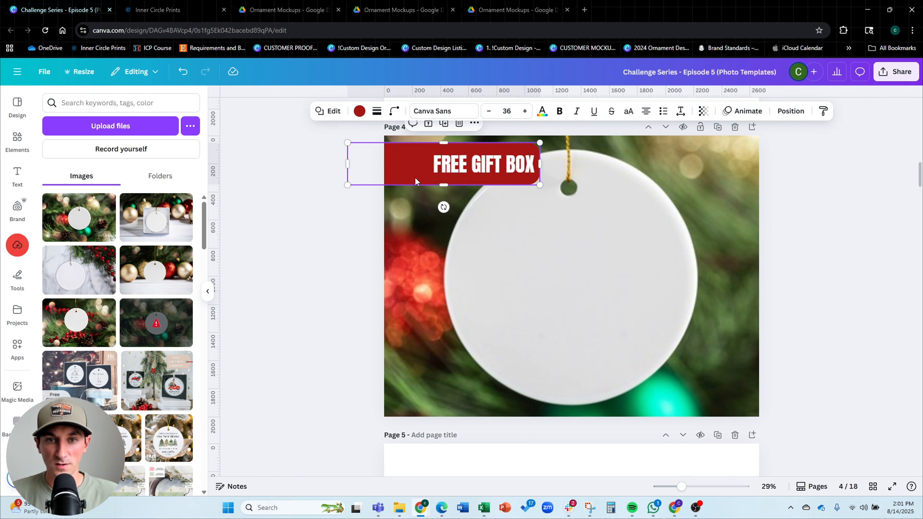
{"action": "scroll", "coordinate": [458, 164], "scroll_direction": "up", "scroll_amount": 3}
{"action": "scroll", "coordinate": [458, 164], "scroll_direction": "up", "scroll_amount": 1}
{"action": "left_click_drag", "start_coordinate": [359, 197], "coordinate": [358, 192]}
{"action": "left_click_drag", "start_coordinate": [357, 129], "coordinate": [357, 138]}
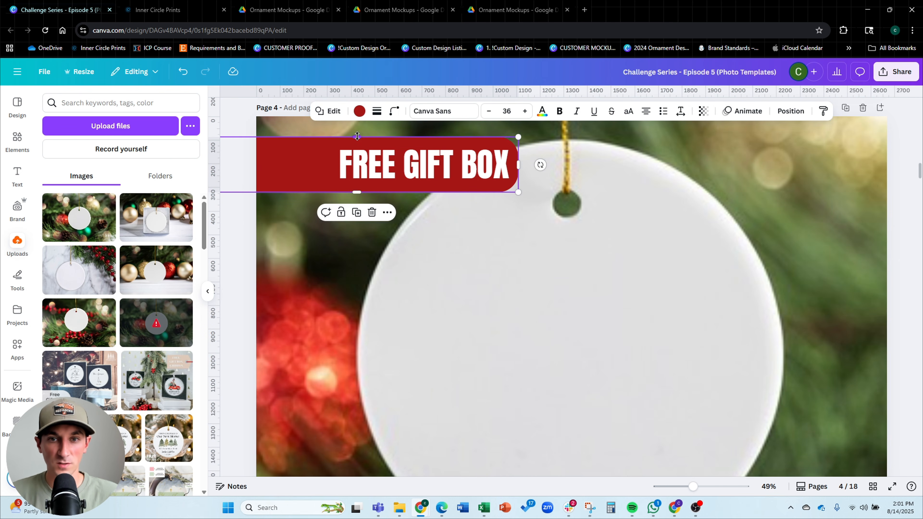
{"action": "left_click", "coordinate": [499, 165]}
{"action": "left_click", "coordinate": [310, 169], "text": "shift"}
{"action": "left_click_drag", "start_coordinate": [386, 166], "coordinate": [387, 160]}
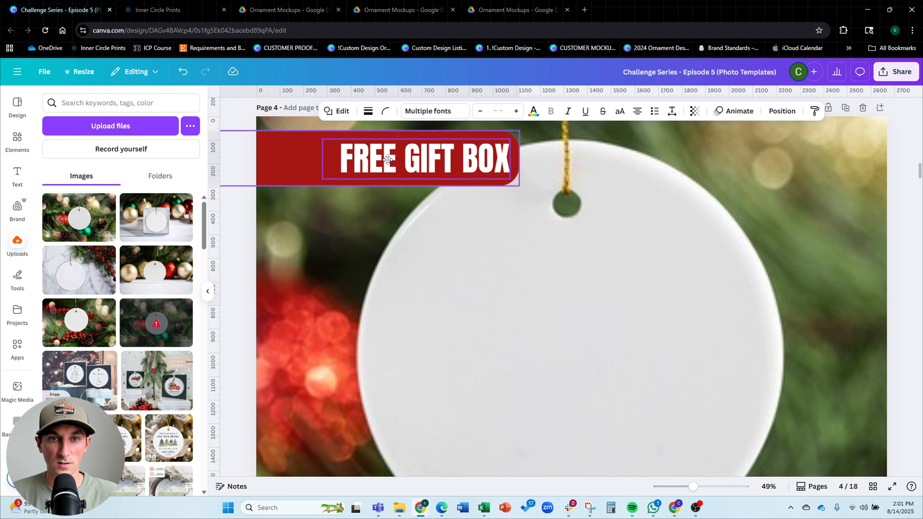
Select the banner and its FREE GIFT BOX text together and nudge them up slightly
{"action": "left_click", "coordinate": [385, 111]}
{"action": "left_click", "coordinate": [422, 243]}
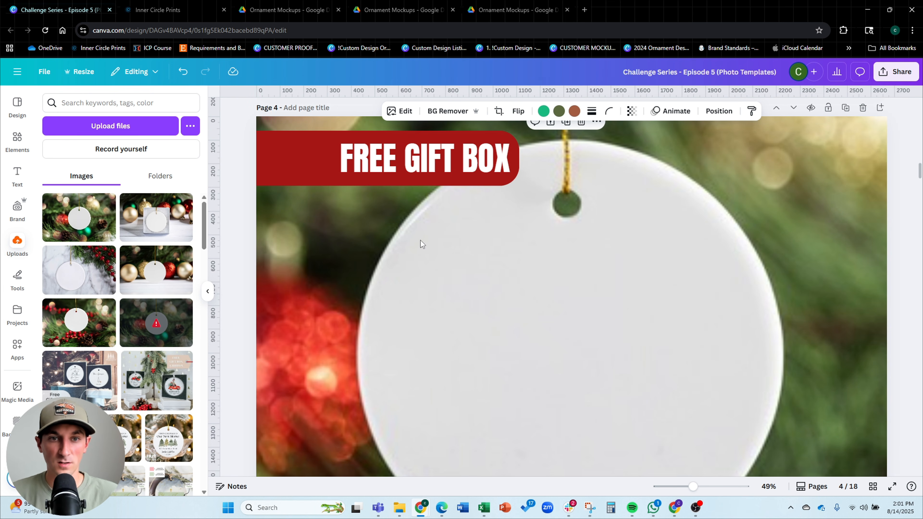
{"action": "key", "text": "ctrl+z"}
{"action": "left_click", "coordinate": [500, 168]}
{"action": "left_click", "coordinate": [294, 159], "text": "shift"}
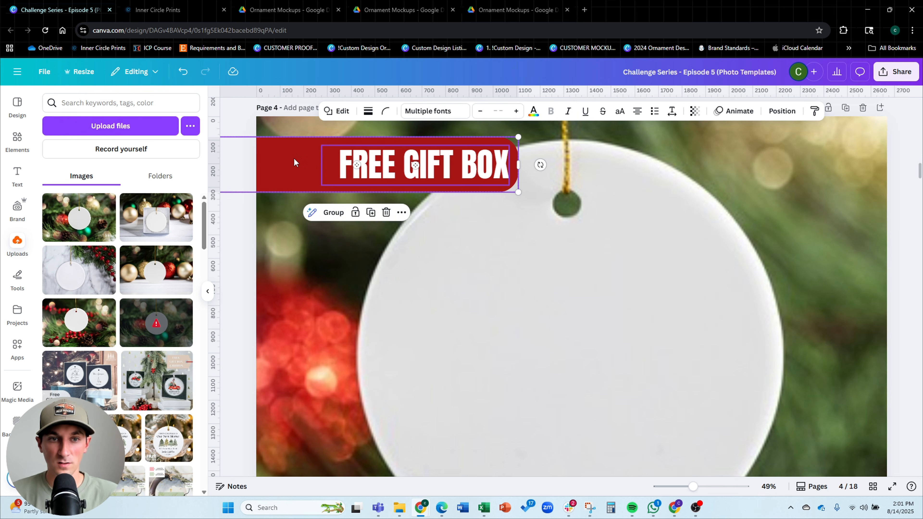
{"action": "key", "text": "Up"}
{"action": "key", "text": "Up"}
{"action": "key", "text": "Up"}
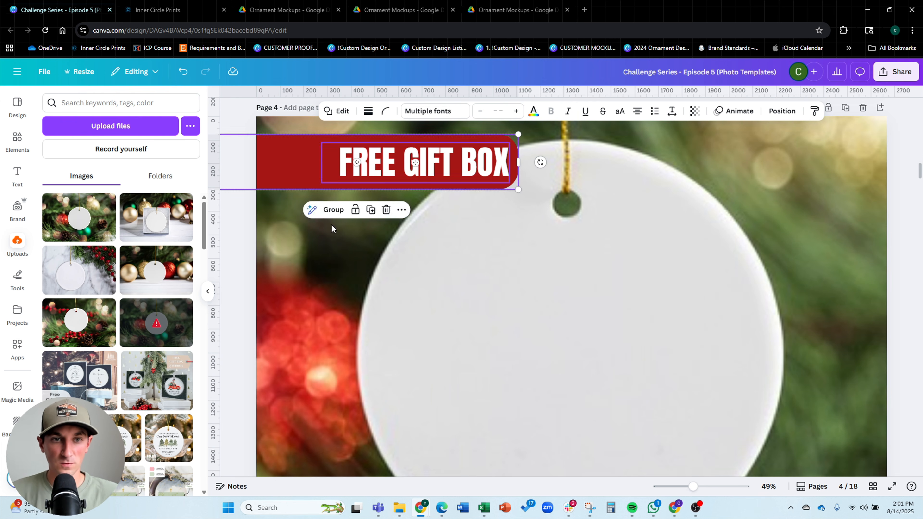
Reduce the red banner's corner rounding
{"action": "left_click", "coordinate": [286, 169]}
{"action": "left_click", "coordinate": [394, 111]}
{"action": "left_click_drag", "start_coordinate": [402, 150], "coordinate": [389, 151]}
{"action": "left_click", "coordinate": [362, 269]}
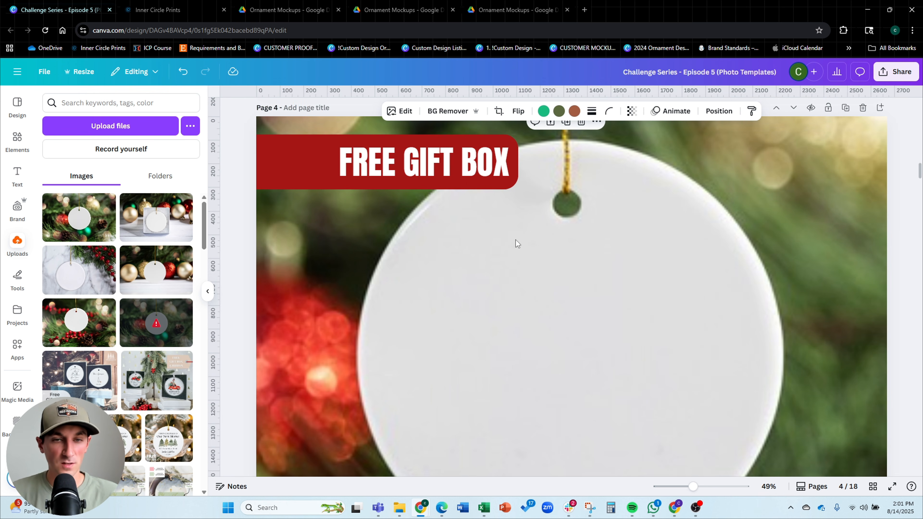
Search Elements for shadow and place a blurred shadow graphic about 1570 × 740 px over the banner area
{"action": "scroll", "coordinate": [516, 243], "scroll_direction": "down", "scroll_amount": 5}
{"action": "left_click", "coordinate": [22, 143]}
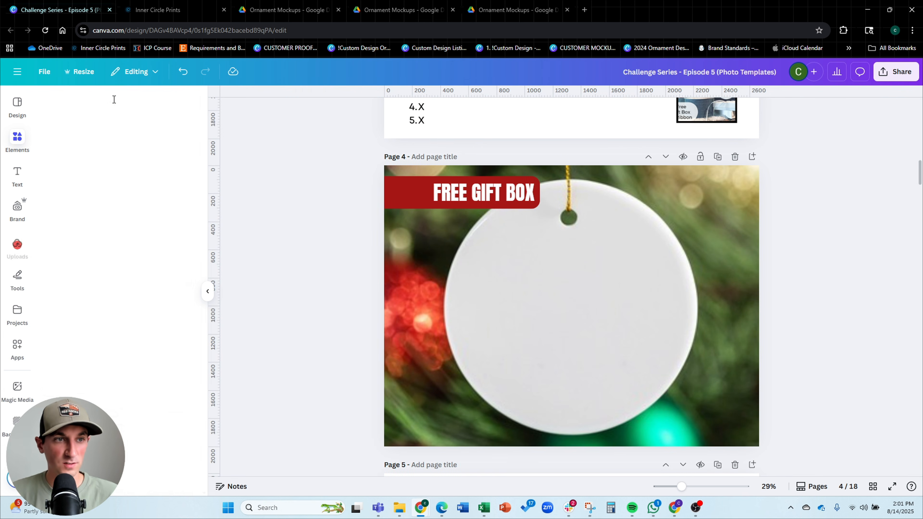
{"action": "left_click", "coordinate": [114, 101]}
{"action": "type", "text": "shadow"}
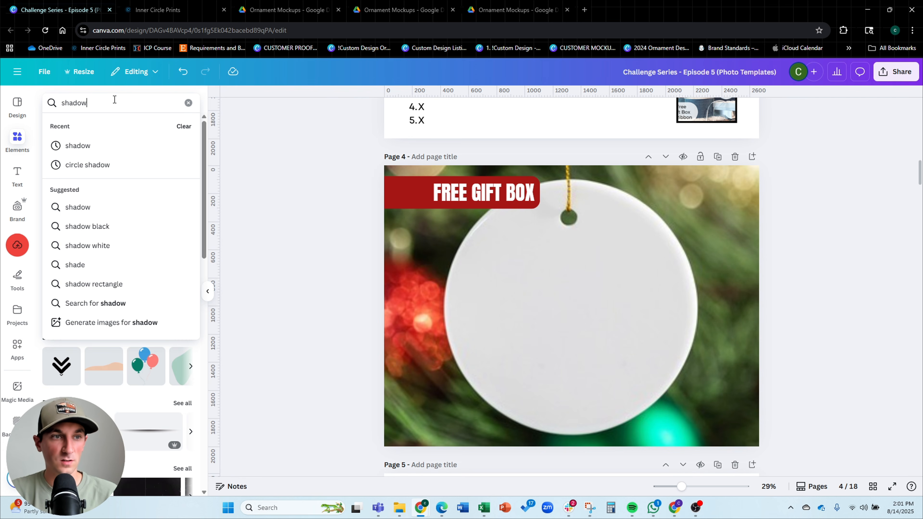
{"action": "key", "text": "Return"}
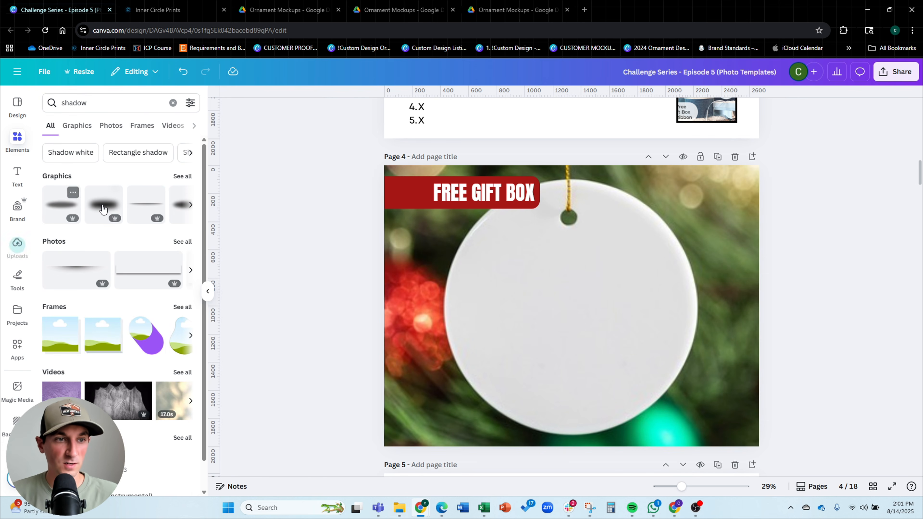
{"action": "left_click", "coordinate": [102, 209]}
{"action": "left_click_drag", "start_coordinate": [550, 305], "coordinate": [401, 200]}
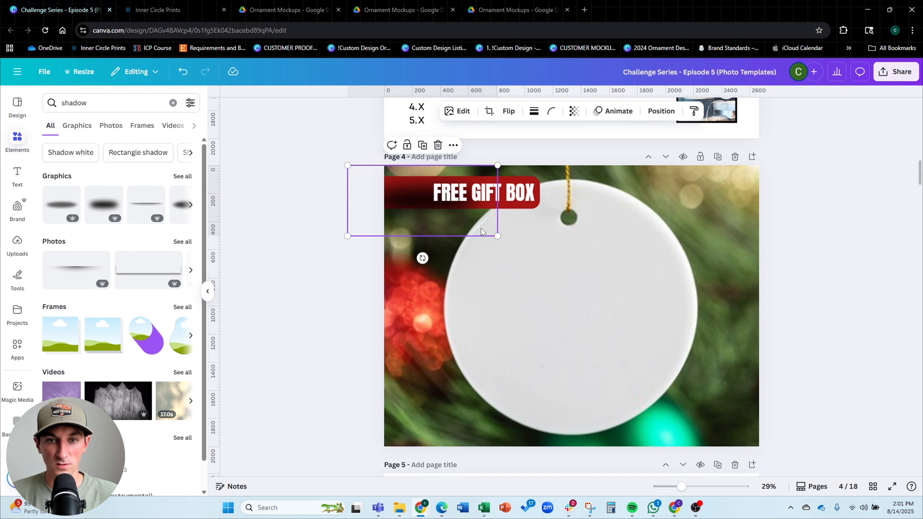
{"action": "left_click_drag", "start_coordinate": [496, 236], "coordinate": [571, 256]}
{"action": "left_click_drag", "start_coordinate": [484, 219], "coordinate": [479, 202]}
Move the shadow layer beneath the red banner in the layer order and nudge it into place
{"action": "left_click", "coordinate": [662, 111]}
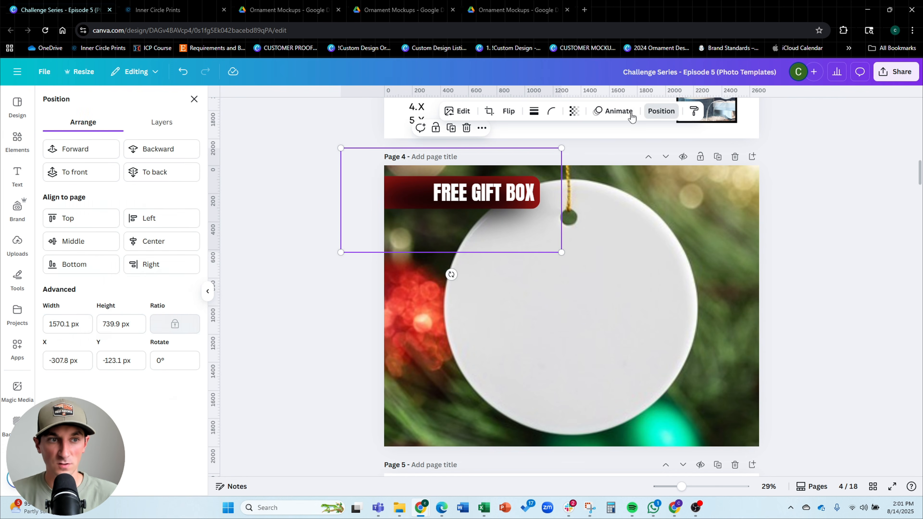
{"action": "left_click", "coordinate": [188, 125]}
{"action": "left_click_drag", "start_coordinate": [148, 206], "coordinate": [148, 243]}
{"action": "scroll", "coordinate": [543, 211], "scroll_direction": "up", "scroll_amount": 3, "text": "ctrl"}
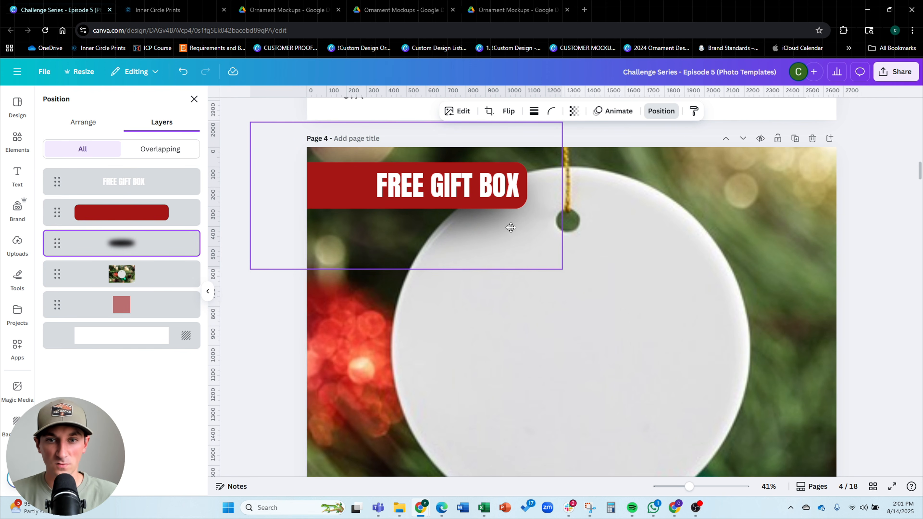
{"action": "left_click_drag", "start_coordinate": [508, 228], "coordinate": [516, 223]}
Lower the shadow graphic's transparency slightly
{"action": "left_click", "coordinate": [574, 110]}
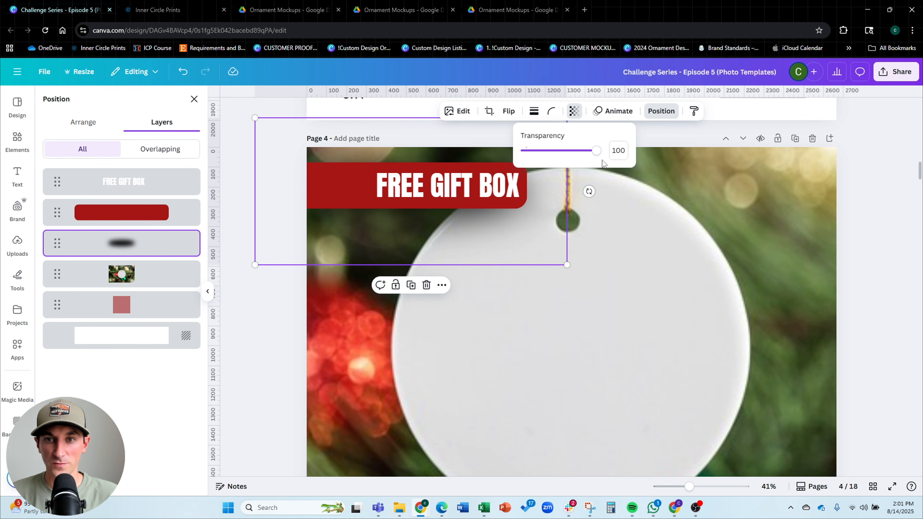
{"action": "left_click_drag", "start_coordinate": [600, 150], "coordinate": [588, 150]}
{"action": "left_click", "coordinate": [698, 229]}
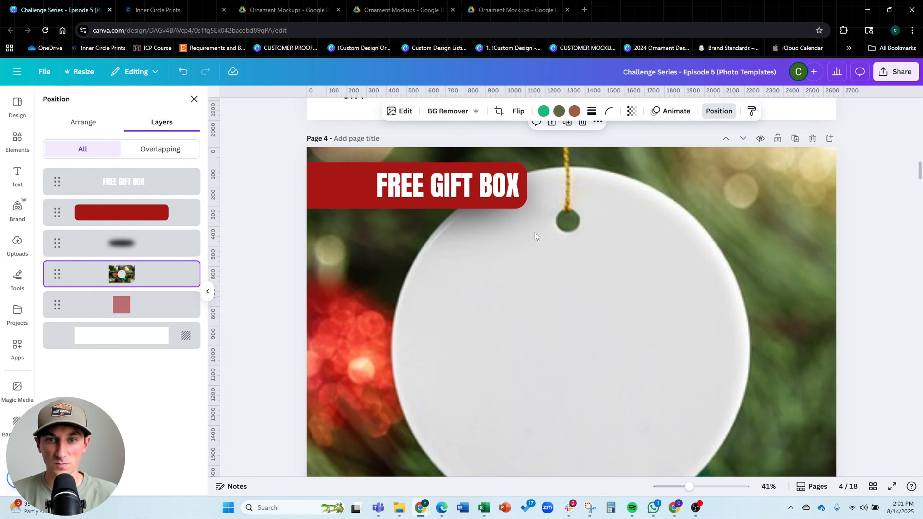
Review the layer order of the page 4 elements
{"action": "left_click_drag", "start_coordinate": [513, 233], "coordinate": [517, 234]}
{"action": "left_click", "coordinate": [655, 221]}
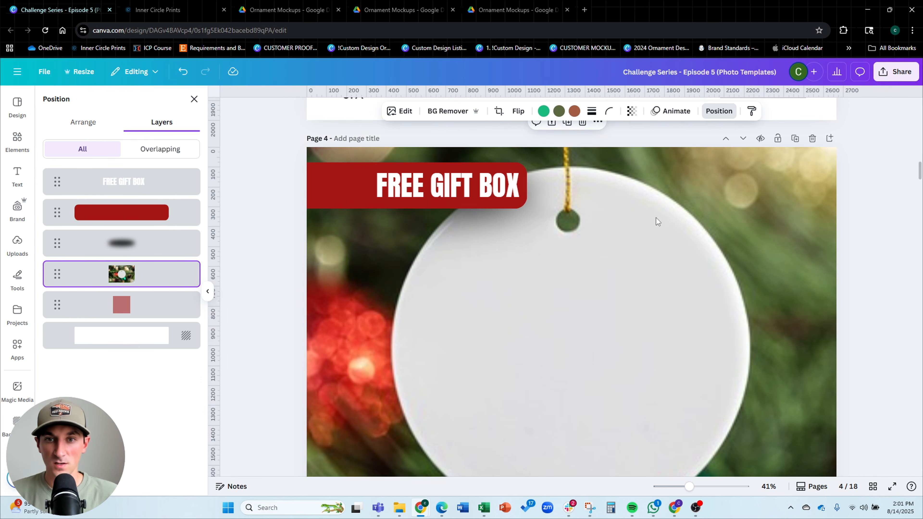
{"action": "key", "text": "ctrl+minus"}
{"action": "left_click", "coordinate": [850, 212]}
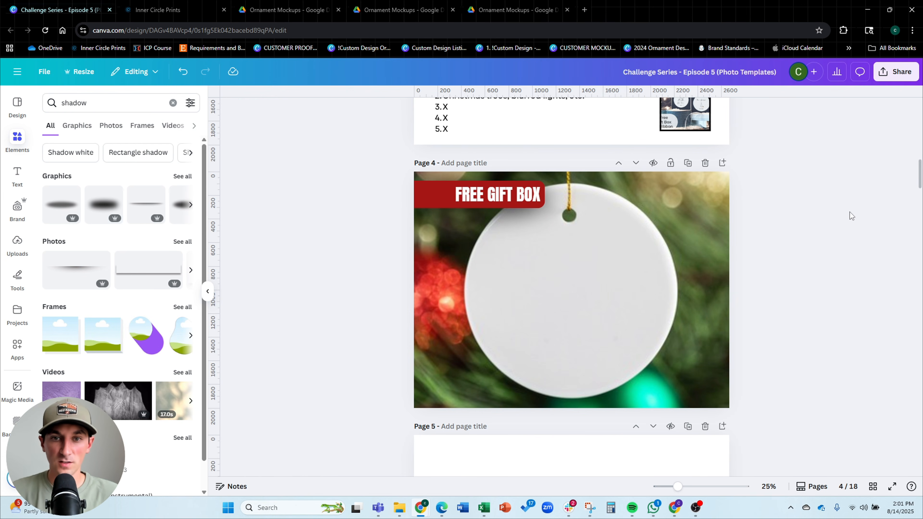
{"action": "left_click", "coordinate": [690, 194]}
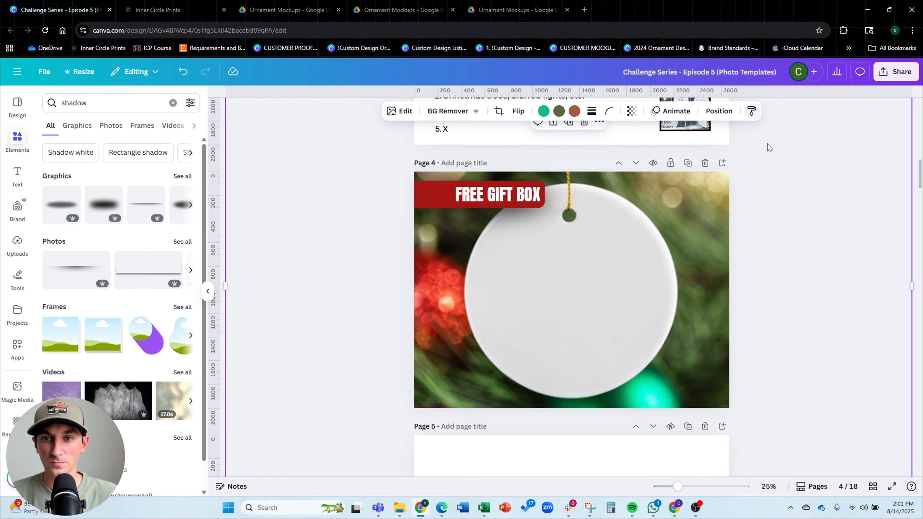
{"action": "left_click", "coordinate": [719, 111]}
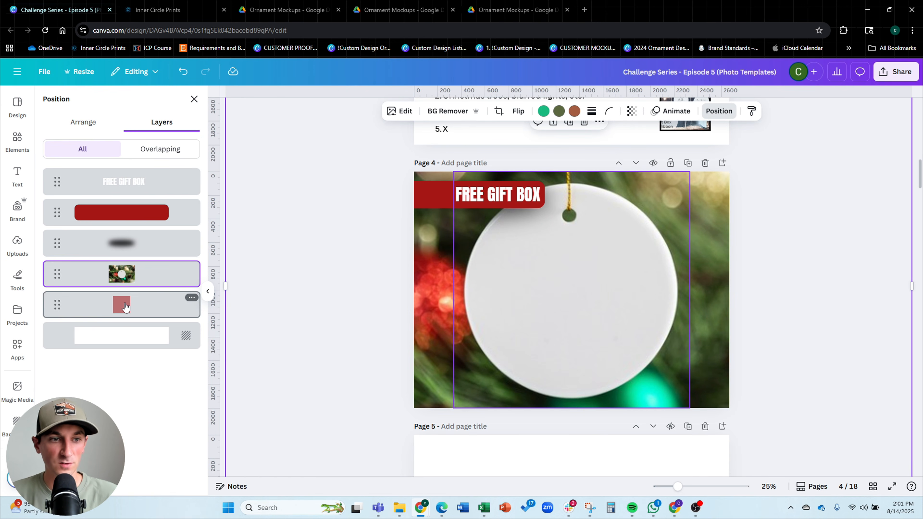
{"action": "left_click_drag", "start_coordinate": [128, 301], "coordinate": [97, 307]}
{"action": "left_click", "coordinate": [307, 267]}
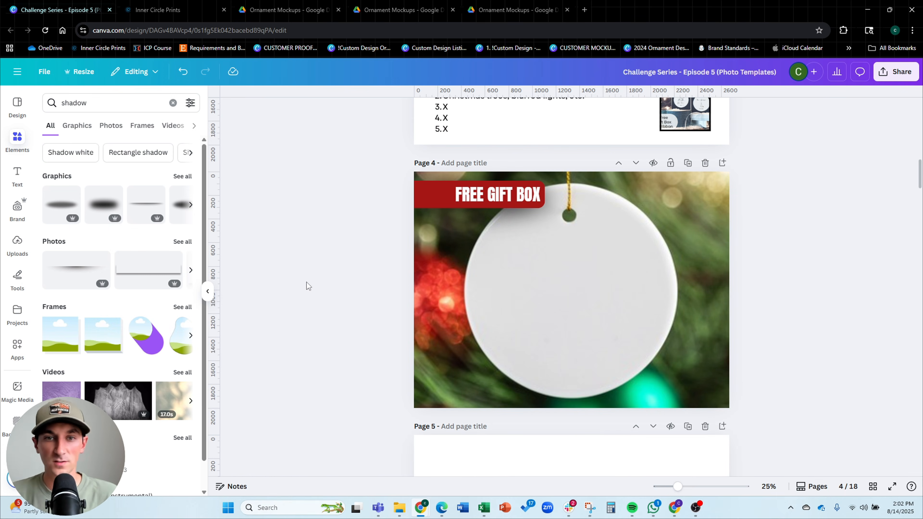
Compare the page 4 design against the listing photo slides and style outline on page 3
{"action": "scroll", "coordinate": [555, 200], "scroll_direction": "up", "scroll_amount": 5}
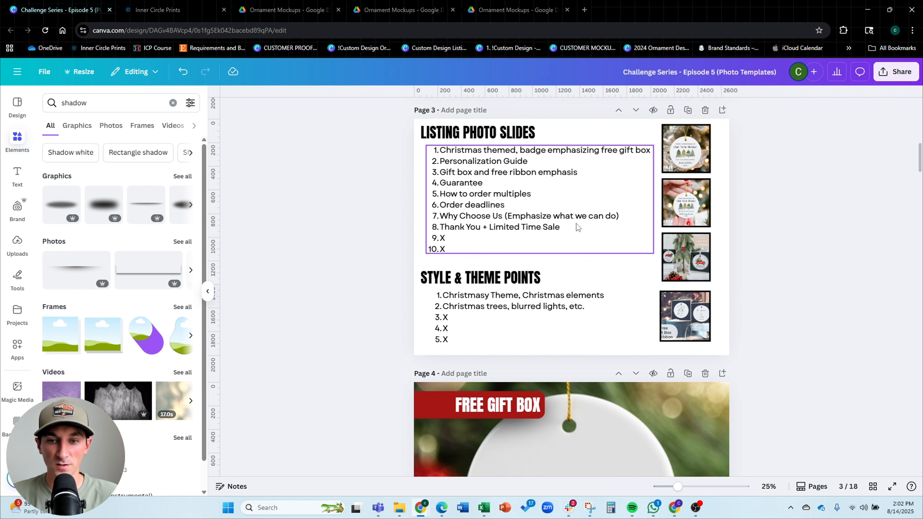
{"action": "scroll", "coordinate": [577, 226], "scroll_direction": "down", "scroll_amount": 3}
{"action": "scroll", "coordinate": [518, 290], "scroll_direction": "down", "scroll_amount": 3}
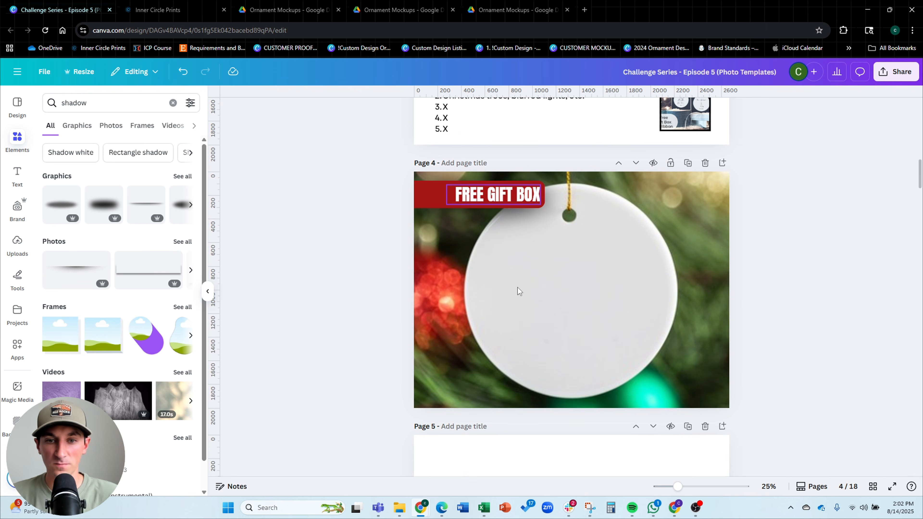
{"action": "scroll", "coordinate": [518, 290], "scroll_direction": "up", "scroll_amount": 2}
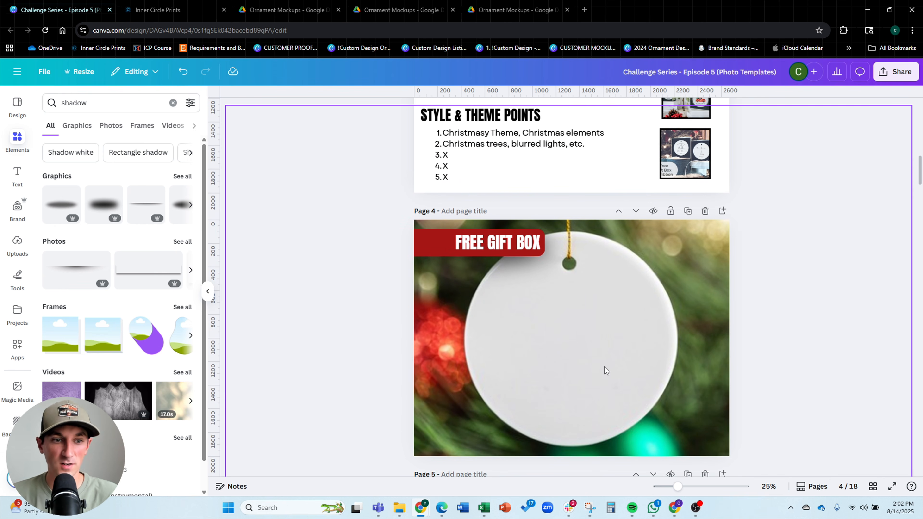
{"action": "scroll", "coordinate": [604, 367], "scroll_direction": "up", "scroll_amount": 3}
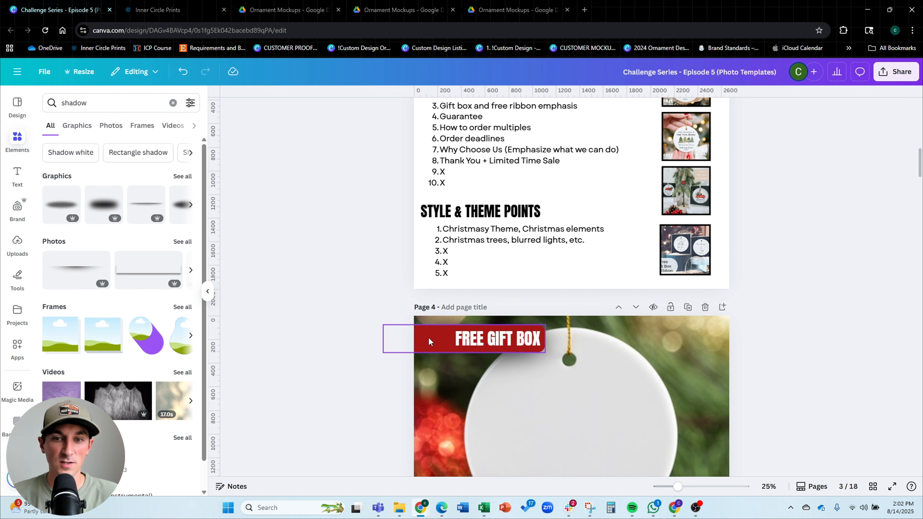
{"action": "scroll", "coordinate": [421, 340], "scroll_direction": "down", "scroll_amount": 4}
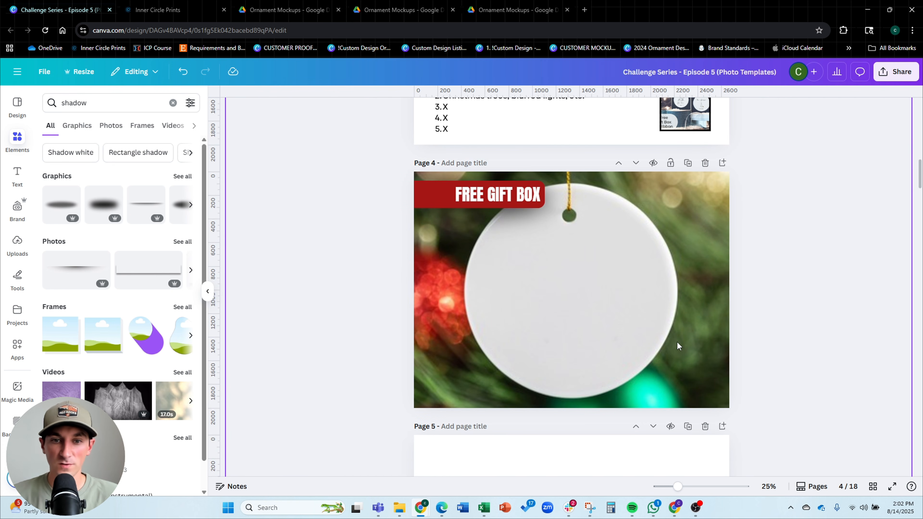
{"action": "scroll", "coordinate": [677, 341], "scroll_direction": "up", "scroll_amount": 7}
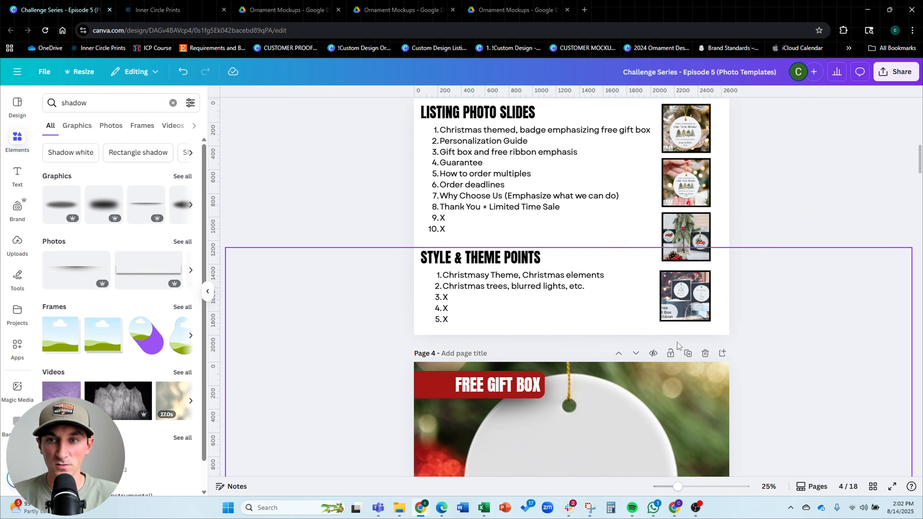
{"action": "scroll", "coordinate": [809, 213], "scroll_direction": "up", "scroll_amount": 1}
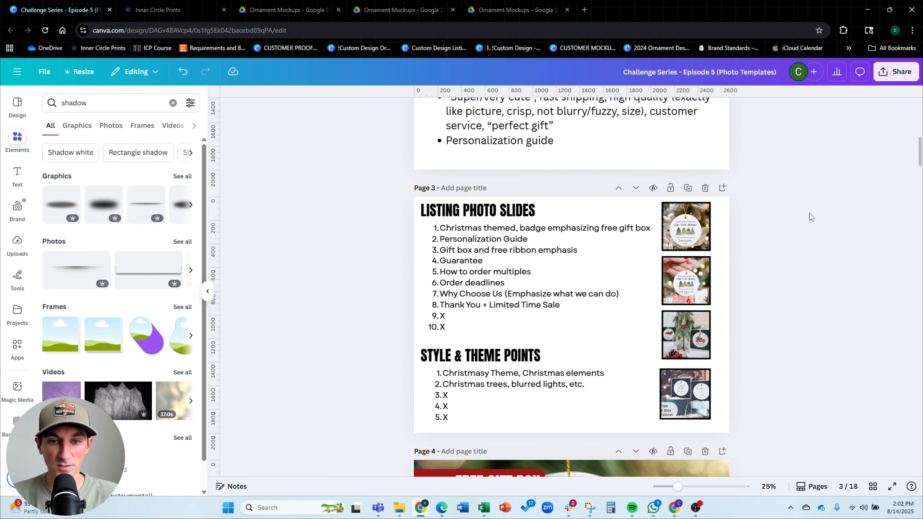
{"action": "scroll", "coordinate": [809, 213], "scroll_direction": "down", "scroll_amount": 1}
{"action": "scroll", "coordinate": [809, 217], "scroll_direction": "down", "scroll_amount": 1}
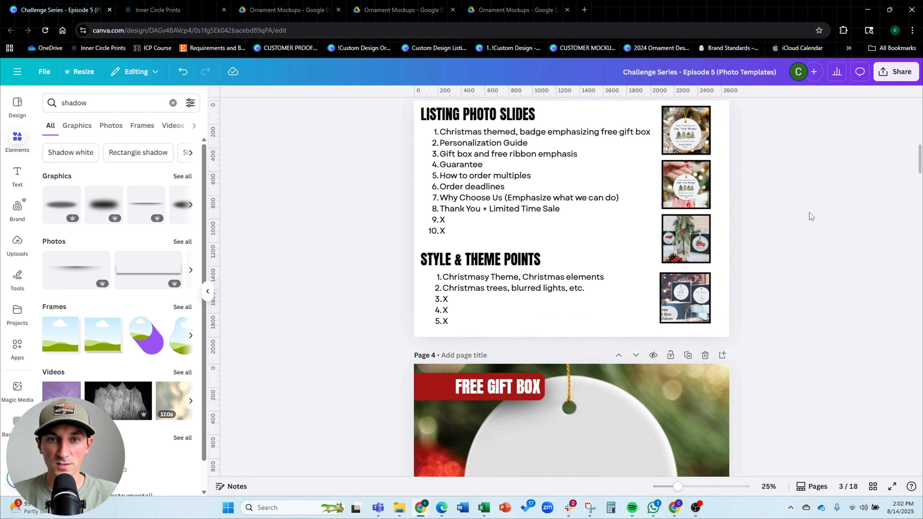
{"action": "scroll", "coordinate": [809, 212], "scroll_direction": "down", "scroll_amount": 1}
{"action": "scroll", "coordinate": [809, 212], "scroll_direction": "up", "scroll_amount": 1}
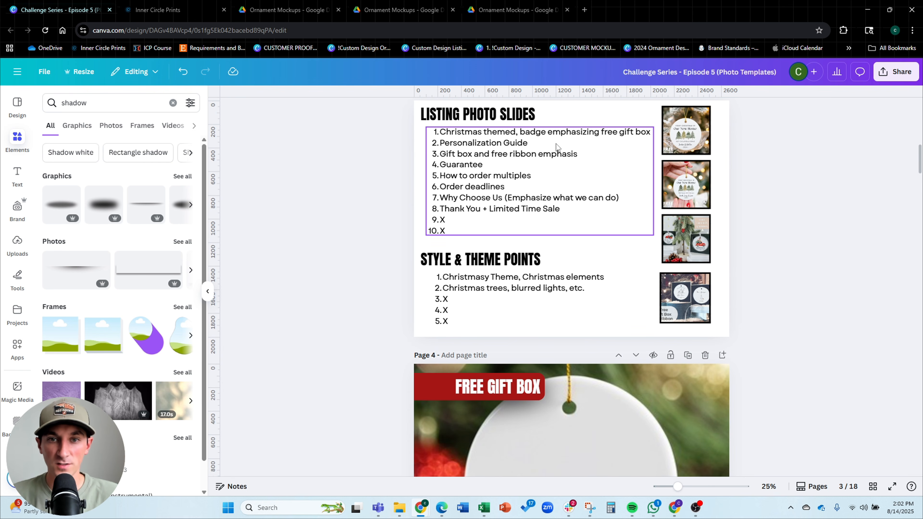
{"action": "scroll", "coordinate": [541, 139], "scroll_direction": "down", "scroll_amount": 1}
{"action": "scroll", "coordinate": [561, 173], "scroll_direction": "down", "scroll_amount": 2}
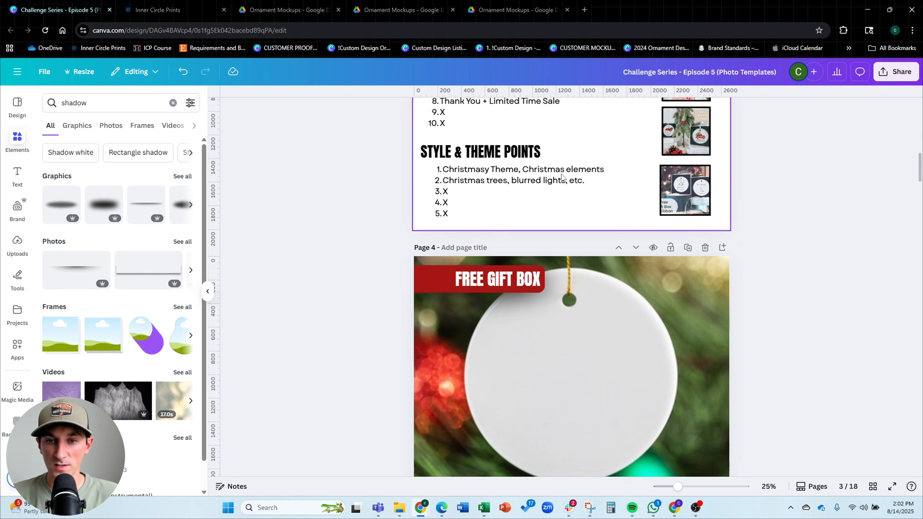
Duplicate page 4 and draw a red rectangle over the ornament on the new page 5
{"action": "left_click", "coordinate": [687, 213]}
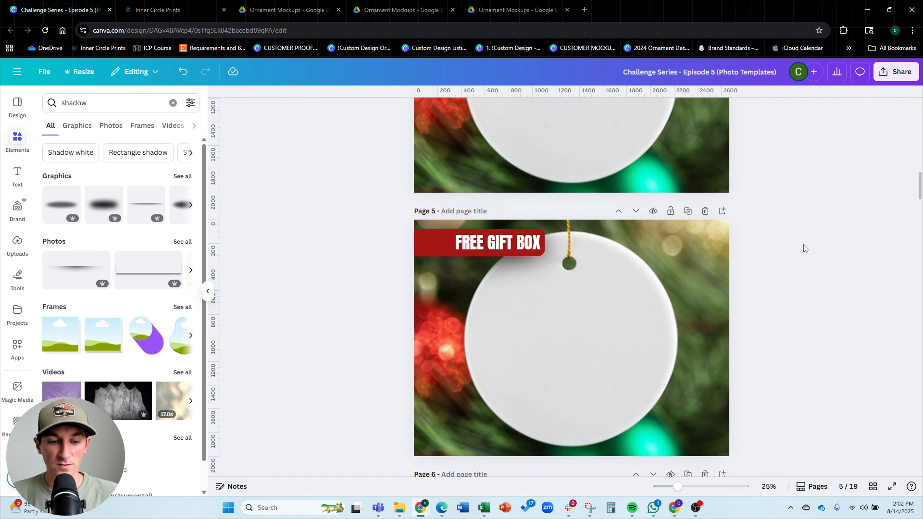
{"action": "key", "text": "r"}
{"action": "left_click_drag", "start_coordinate": [589, 323], "coordinate": [546, 241]}
{"action": "left_click_drag", "start_coordinate": [565, 290], "coordinate": [656, 455]}
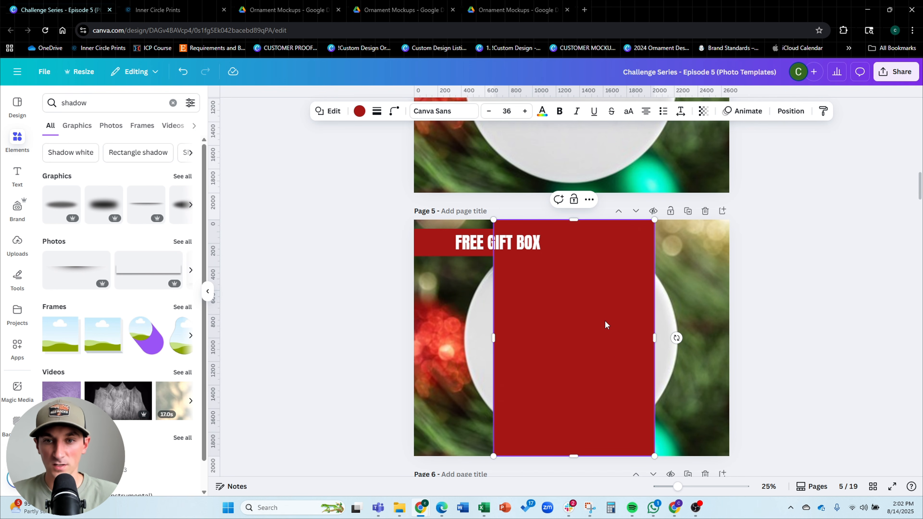
Set the red rectangle's width to 1700 px and move it to center over the ornament
{"action": "left_click", "coordinate": [781, 116]}
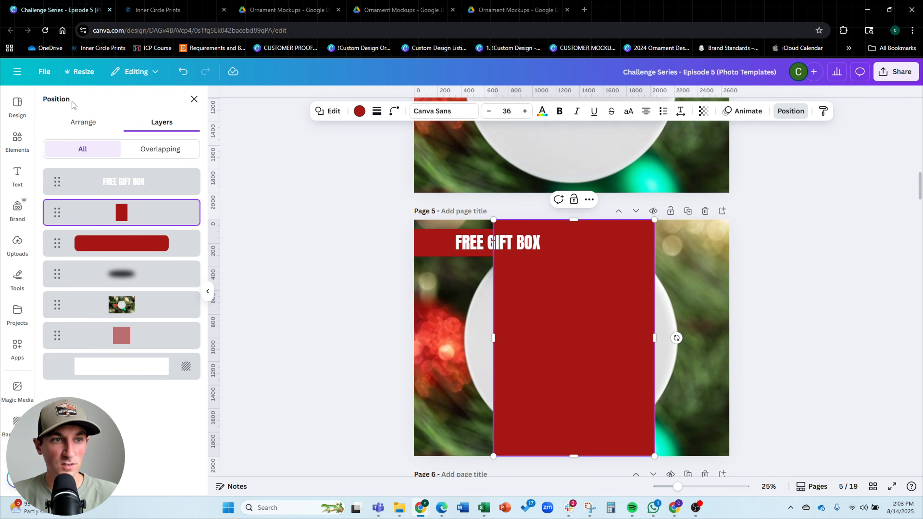
{"action": "left_click", "coordinate": [73, 121]}
{"action": "left_click", "coordinate": [82, 327]}
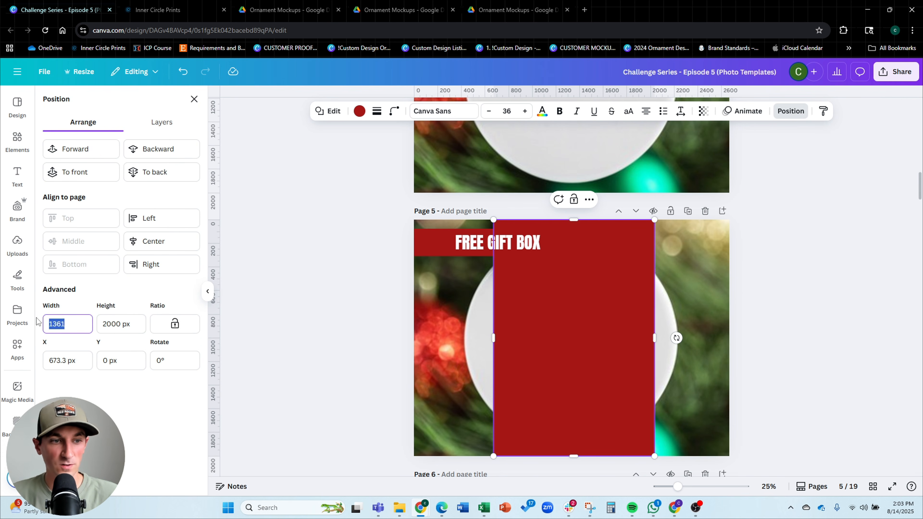
{"action": "type", "text": "1700"}
{"action": "key", "text": "Return"}
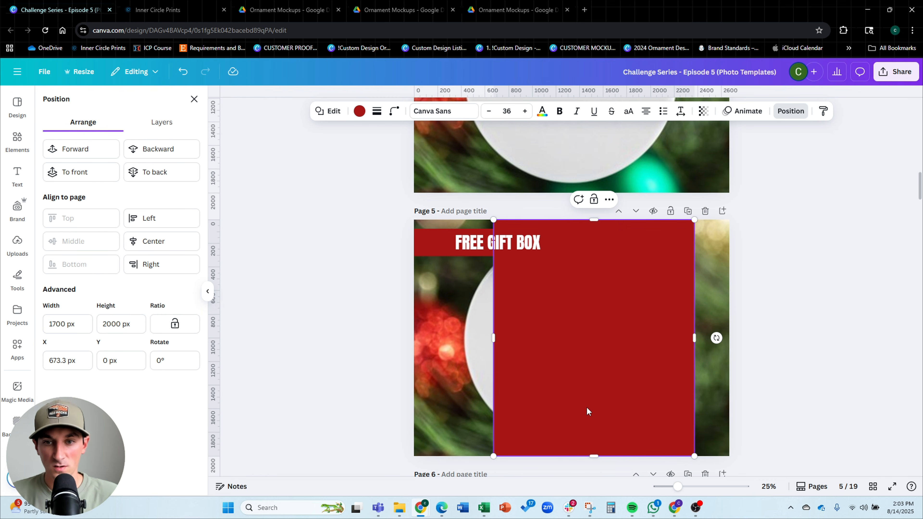
{"action": "left_click_drag", "start_coordinate": [590, 331], "coordinate": [568, 330]}
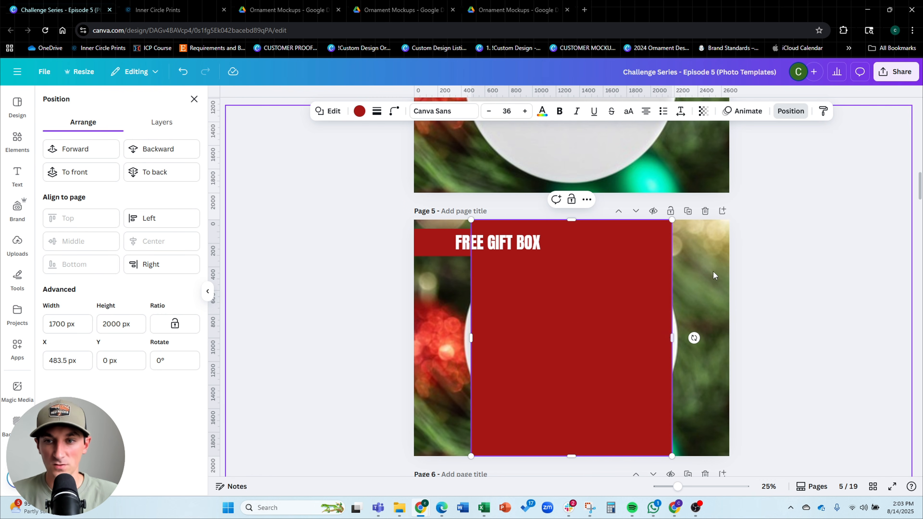
Set the red rectangle's transparency to 62
{"action": "left_click", "coordinate": [792, 112]}
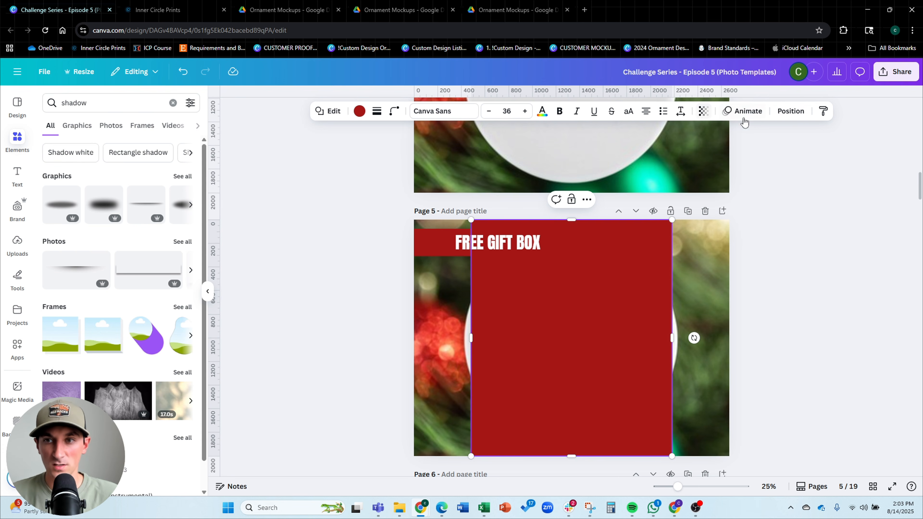
{"action": "left_click", "coordinate": [703, 111]}
{"action": "left_click_drag", "start_coordinate": [727, 152], "coordinate": [697, 152]}
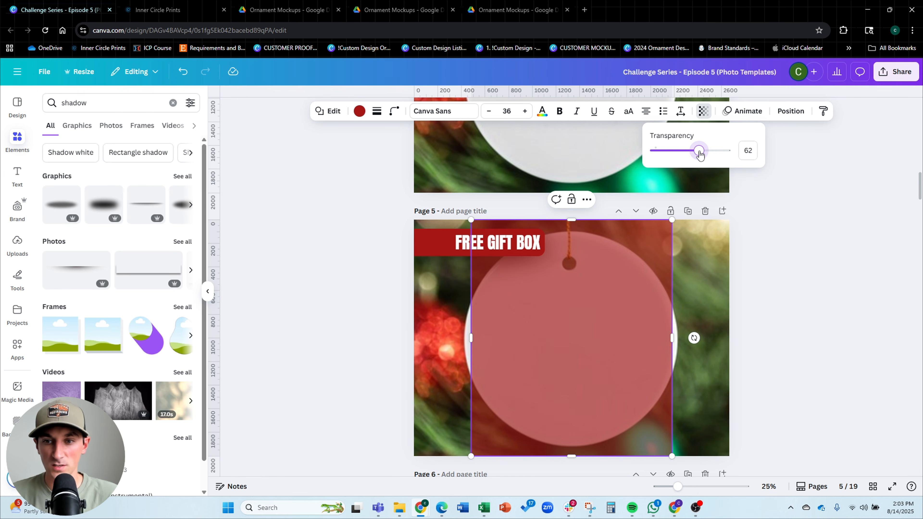
{"action": "left_click", "coordinate": [806, 275]}
{"action": "left_click", "coordinate": [730, 289]}
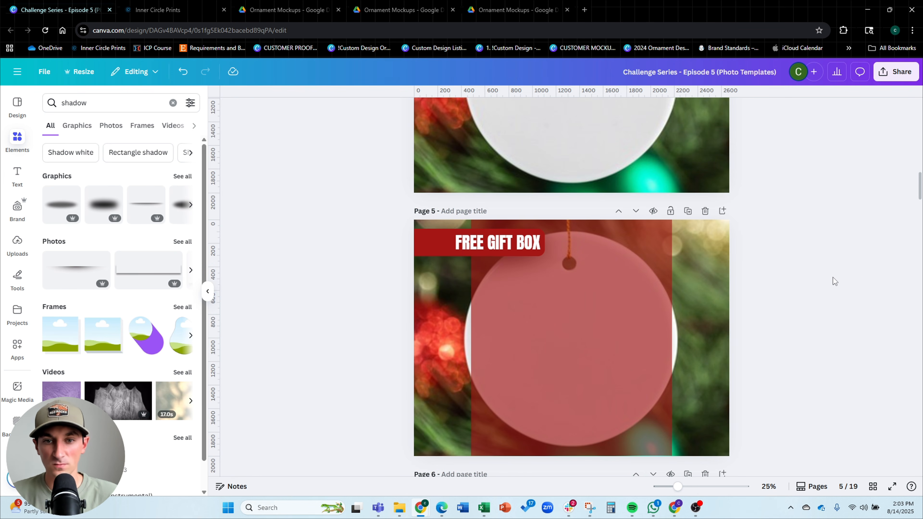
Nudge the FREE GIFT BOX banner group and its shadow graphic into place on page 5
{"action": "scroll", "coordinate": [810, 270], "scroll_direction": "up", "scroll_amount": 1}
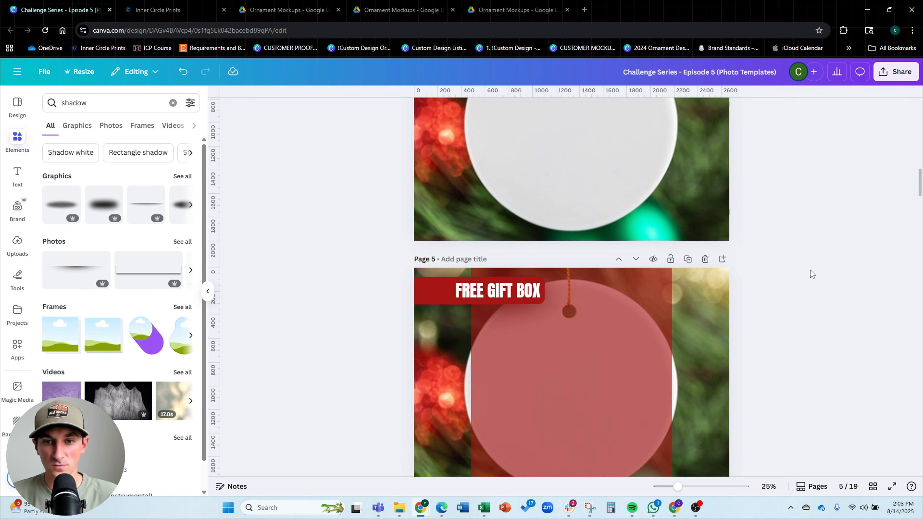
{"action": "scroll", "coordinate": [810, 270], "scroll_direction": "down", "scroll_amount": 2}
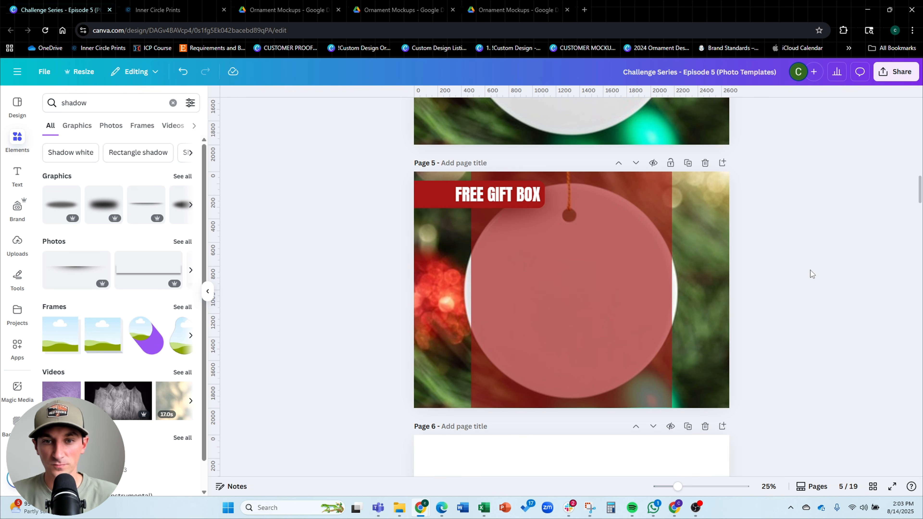
{"action": "left_click", "coordinate": [457, 198]}
{"action": "left_click", "coordinate": [779, 256]}
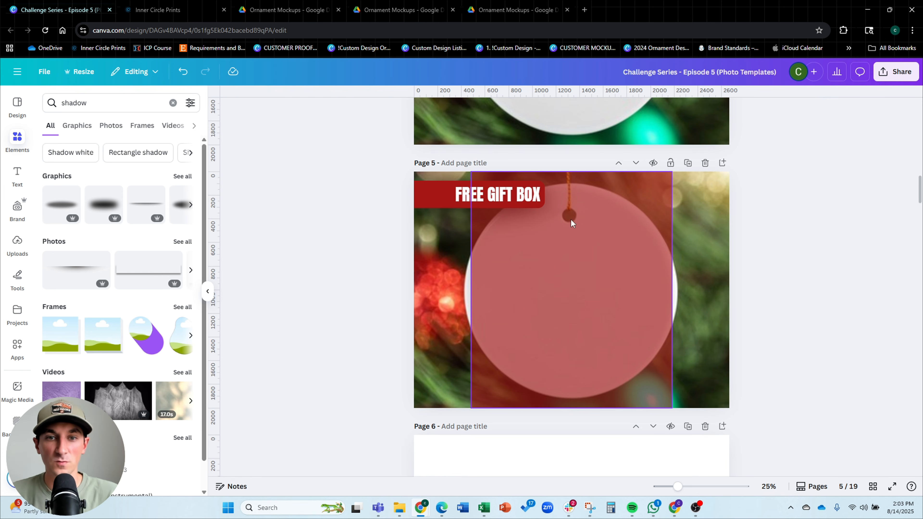
{"action": "left_click", "coordinate": [461, 193]}
{"action": "left_click", "coordinate": [428, 195], "text": "shift"}
{"action": "left_click_drag", "start_coordinate": [428, 195], "coordinate": [443, 198]}
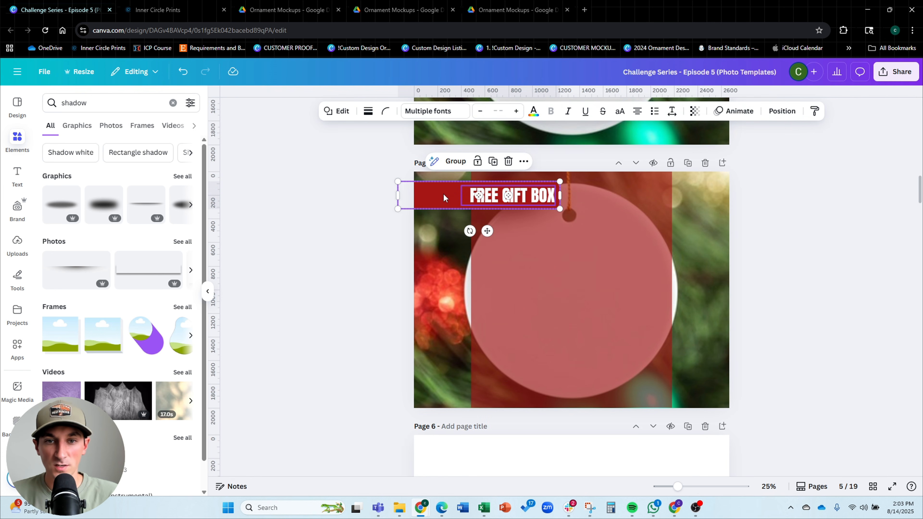
{"action": "scroll", "coordinate": [443, 198], "scroll_direction": "up", "scroll_amount": 5}
{"action": "left_click_drag", "start_coordinate": [309, 195], "coordinate": [313, 198]}
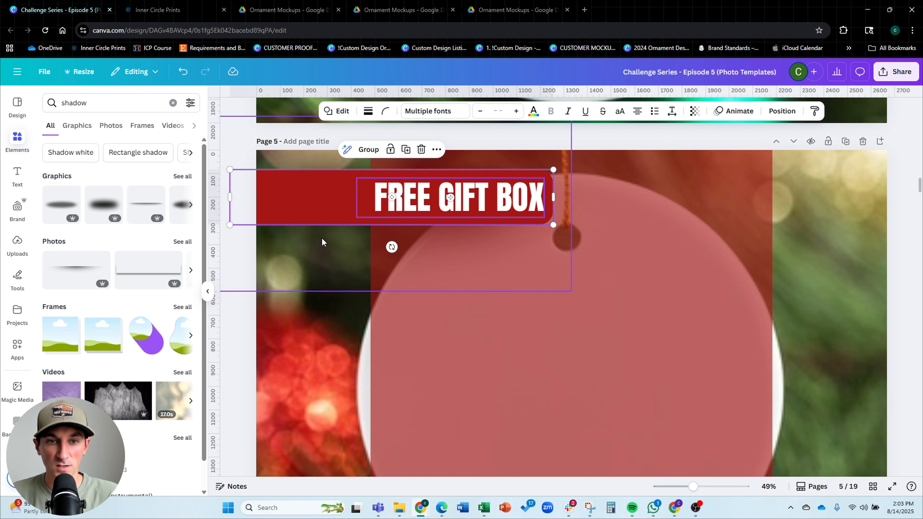
{"action": "left_click", "coordinate": [335, 240]}
{"action": "left_click_drag", "start_coordinate": [329, 246], "coordinate": [335, 221]}
Scale down the background photo on page 5 and nudge it to center the ornament within the red rectangle
{"action": "scroll", "coordinate": [337, 221], "scroll_direction": "down", "scroll_amount": 3, "text": "ctrl"}
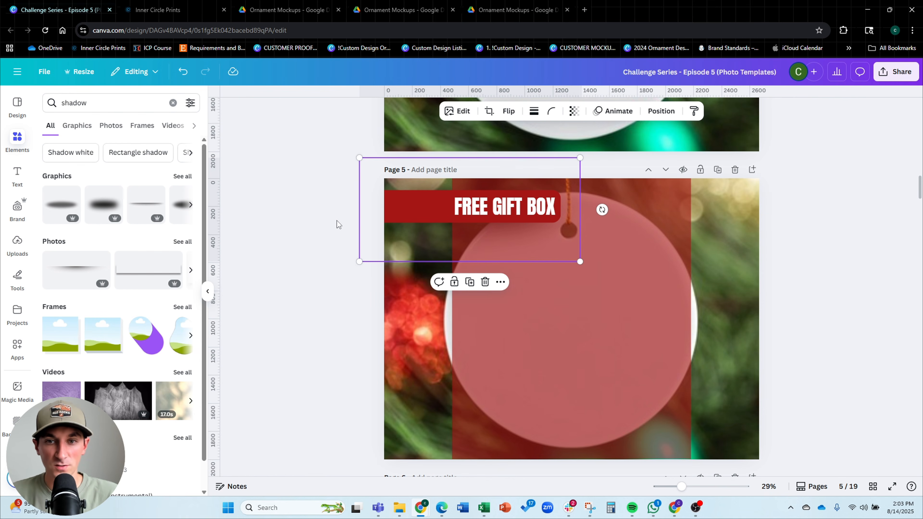
{"action": "left_click", "coordinate": [859, 262]}
{"action": "left_click", "coordinate": [745, 297]}
{"action": "scroll", "coordinate": [418, 277], "scroll_direction": "down", "scroll_amount": 2, "text": "ctrl"}
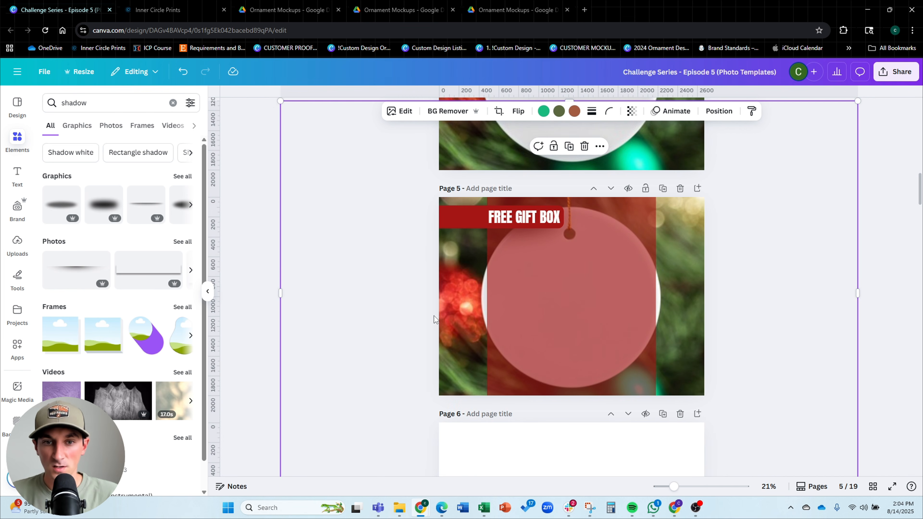
{"action": "left_click_drag", "start_coordinate": [280, 100], "coordinate": [322, 128]}
{"action": "left_click_drag", "start_coordinate": [387, 248], "coordinate": [368, 241]}
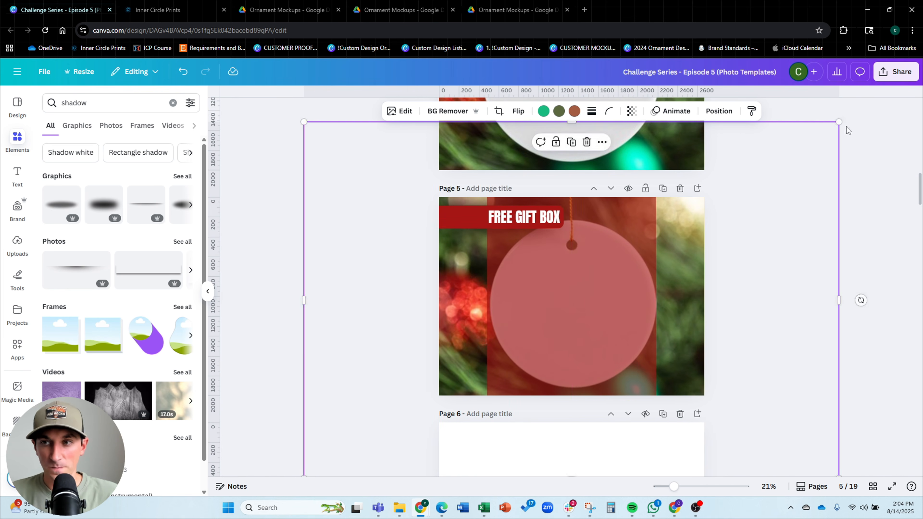
{"action": "left_click_drag", "start_coordinate": [838, 123], "coordinate": [827, 131]}
{"action": "left_click_drag", "start_coordinate": [802, 192], "coordinate": [803, 189]}
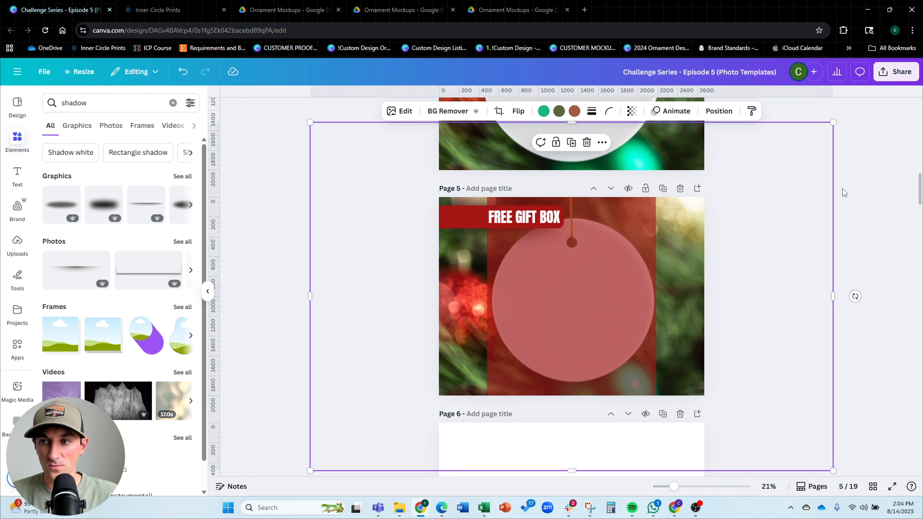
{"action": "left_click", "coordinate": [788, 225]}
{"action": "left_click", "coordinate": [695, 226]}
{"action": "key", "text": "Left"}
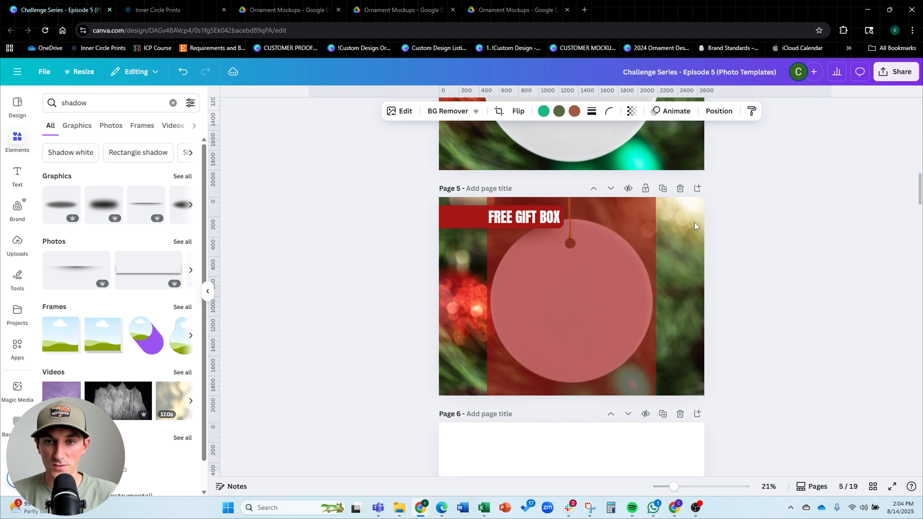
Delete the red rectangle guide from page 5
{"action": "left_click", "coordinate": [782, 243]}
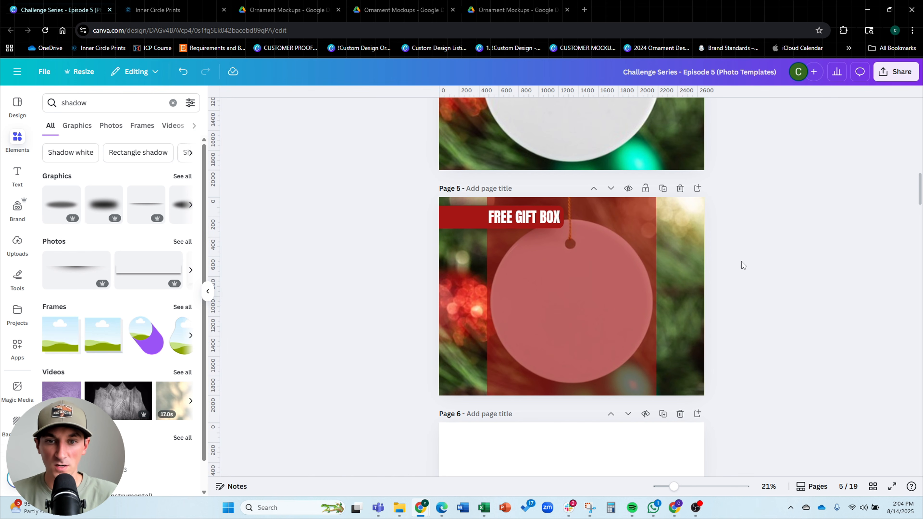
{"action": "left_click", "coordinate": [632, 243]}
{"action": "key", "text": "Delete"}
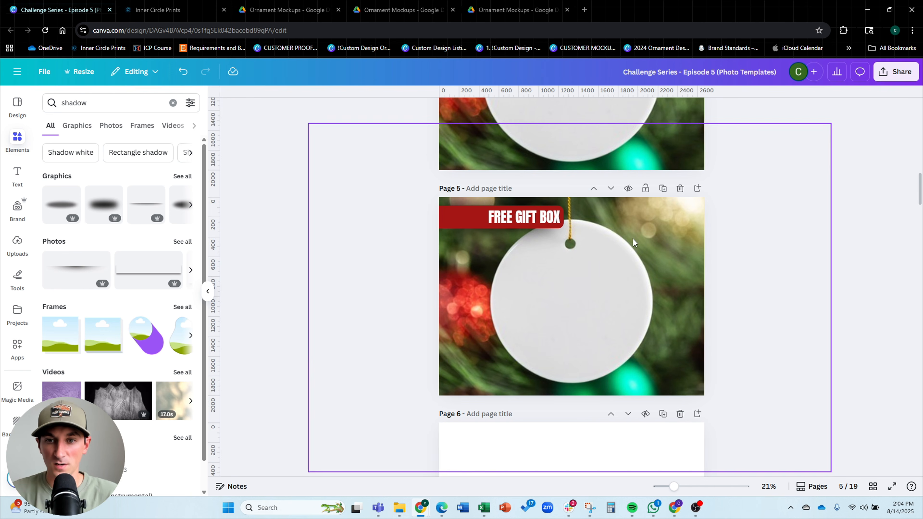
Compare page 5 against page 4 and the listing photo slides outline on page 3
{"action": "scroll", "coordinate": [485, 234], "scroll_direction": "up", "scroll_amount": 5}
{"action": "scroll", "coordinate": [509, 218], "scroll_direction": "down", "scroll_amount": 3}
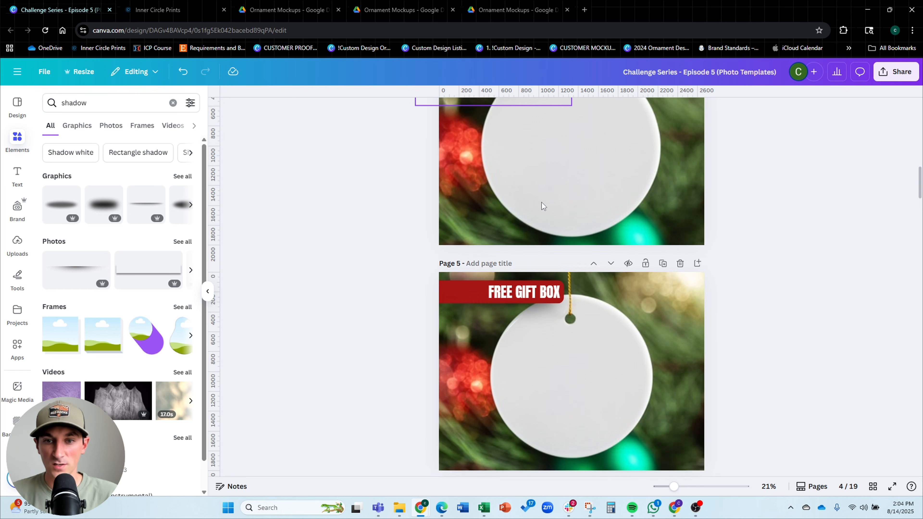
{"action": "scroll", "coordinate": [541, 202], "scroll_direction": "up", "scroll_amount": 3}
{"action": "scroll", "coordinate": [575, 320], "scroll_direction": "down", "scroll_amount": 3}
{"action": "scroll", "coordinate": [576, 320], "scroll_direction": "up", "scroll_amount": 4}
{"action": "scroll", "coordinate": [576, 242], "scroll_direction": "down", "scroll_amount": 3}
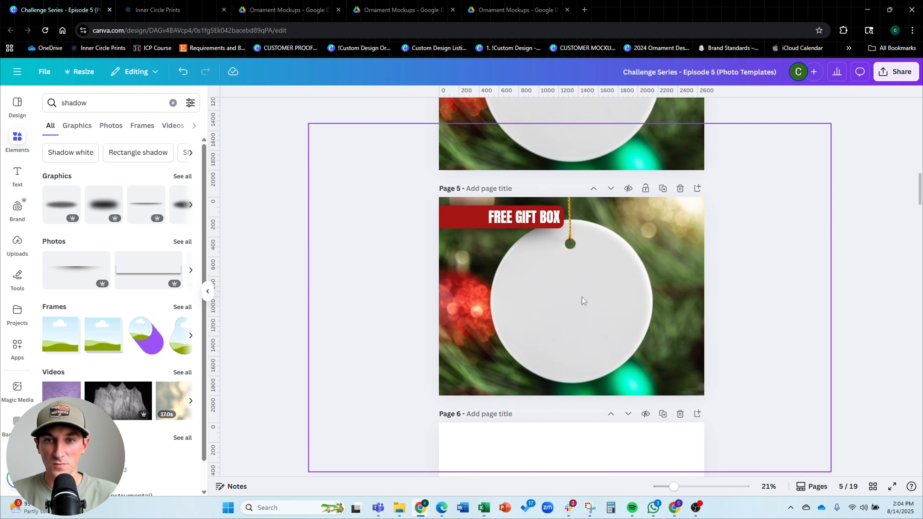
{"action": "scroll", "coordinate": [581, 297], "scroll_direction": "up", "scroll_amount": 2}
{"action": "scroll", "coordinate": [532, 271], "scroll_direction": "down", "scroll_amount": 1}
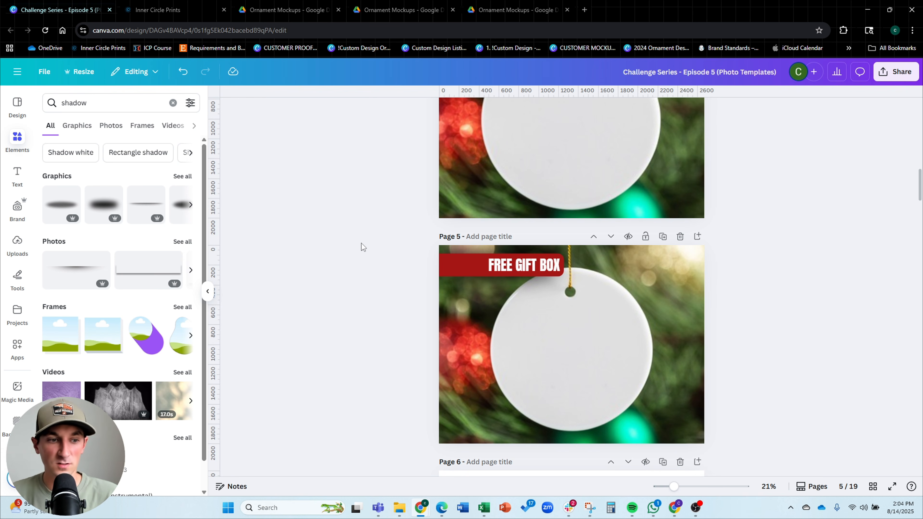
{"action": "scroll", "coordinate": [363, 248], "scroll_direction": "down", "scroll_amount": 1}
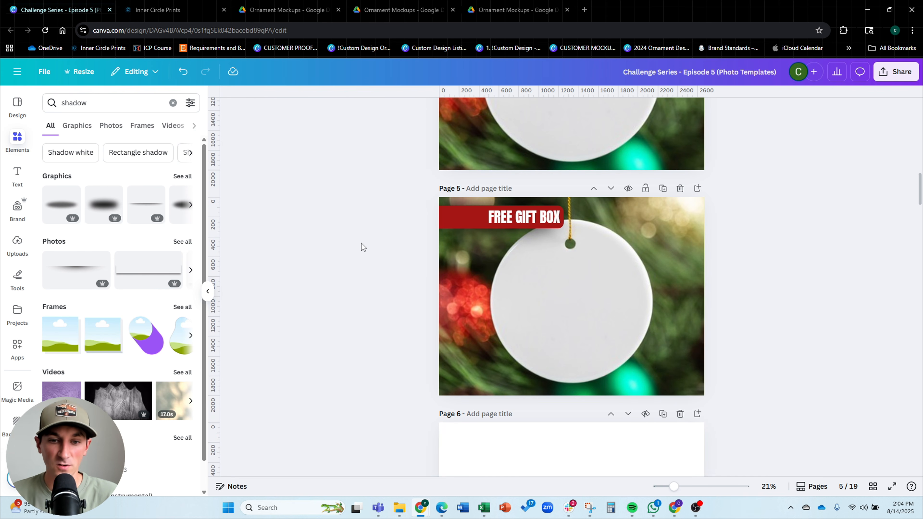
{"action": "scroll", "coordinate": [362, 248], "scroll_direction": "up", "scroll_amount": 8}
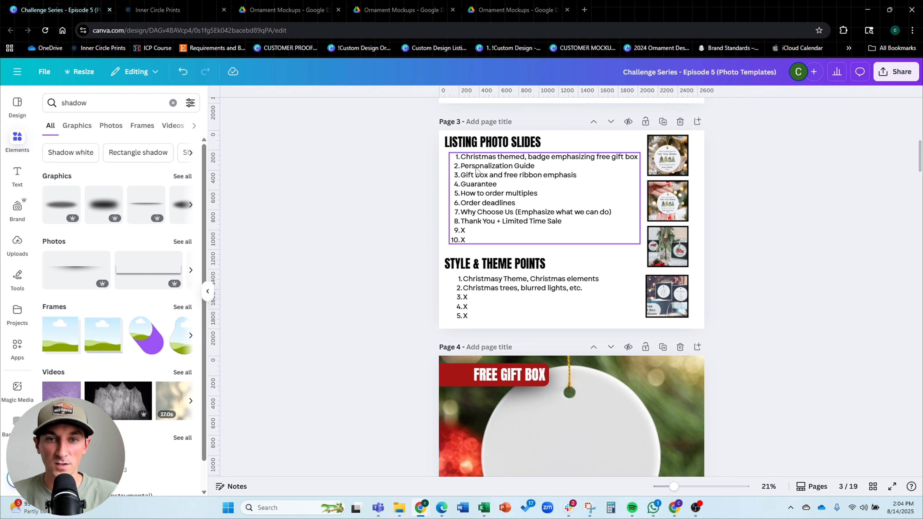
{"action": "scroll", "coordinate": [524, 168], "scroll_direction": "down", "scroll_amount": 3}
{"action": "scroll", "coordinate": [523, 165], "scroll_direction": "down", "scroll_amount": 2}
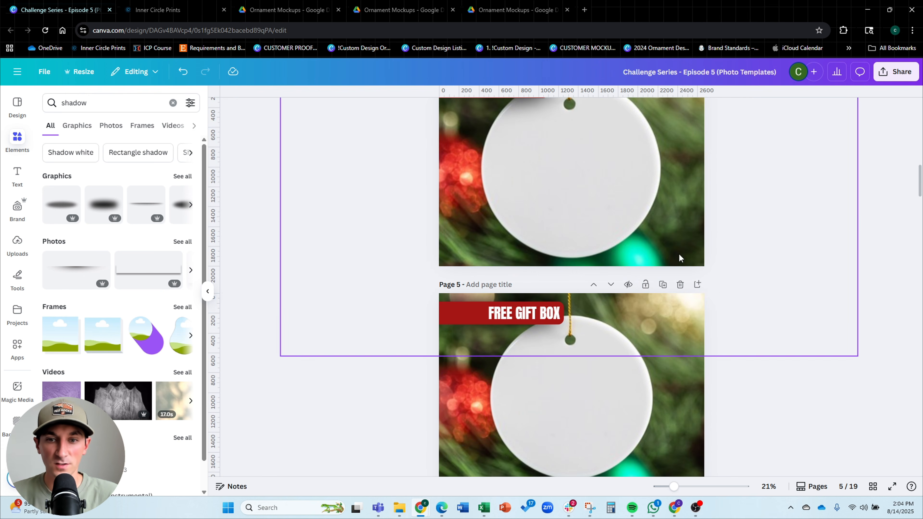
Duplicate page 5 and delete the FREE GIFT BOX text, banner and shadow from the new page 6
{"action": "left_click", "coordinate": [663, 286]}
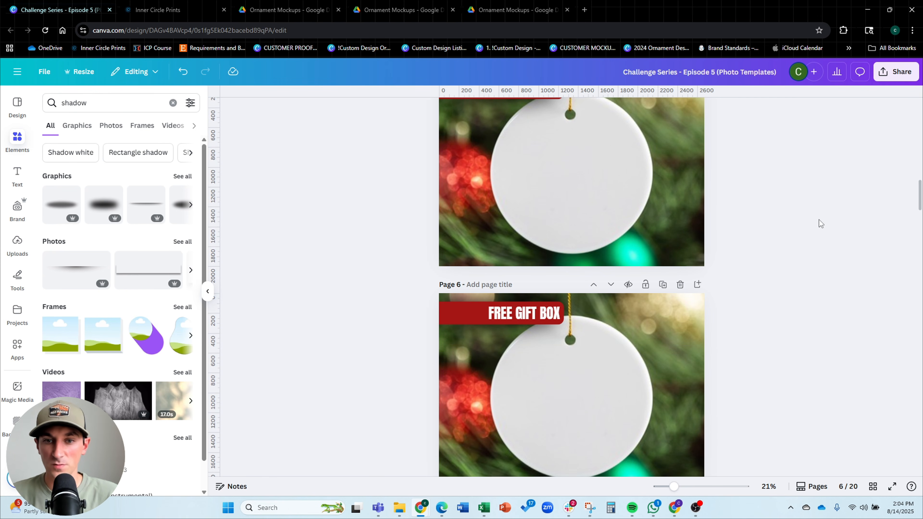
{"action": "scroll", "coordinate": [819, 219], "scroll_direction": "down", "scroll_amount": 3}
{"action": "scroll", "coordinate": [812, 218], "scroll_direction": "up", "scroll_amount": 1}
{"action": "left_click", "coordinate": [518, 218]}
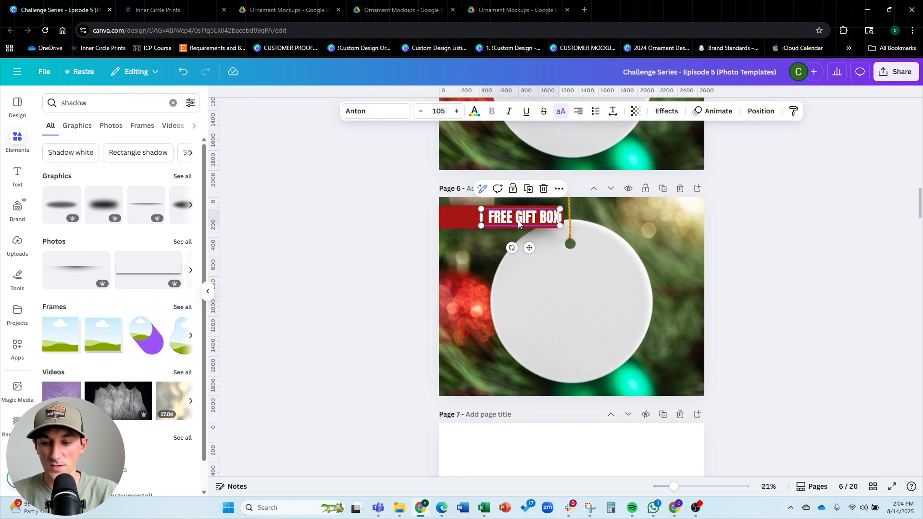
{"action": "key", "text": "Delete"}
{"action": "left_click", "coordinate": [489, 221]}
{"action": "key", "text": "Delete"}
{"action": "left_click", "coordinate": [527, 219]}
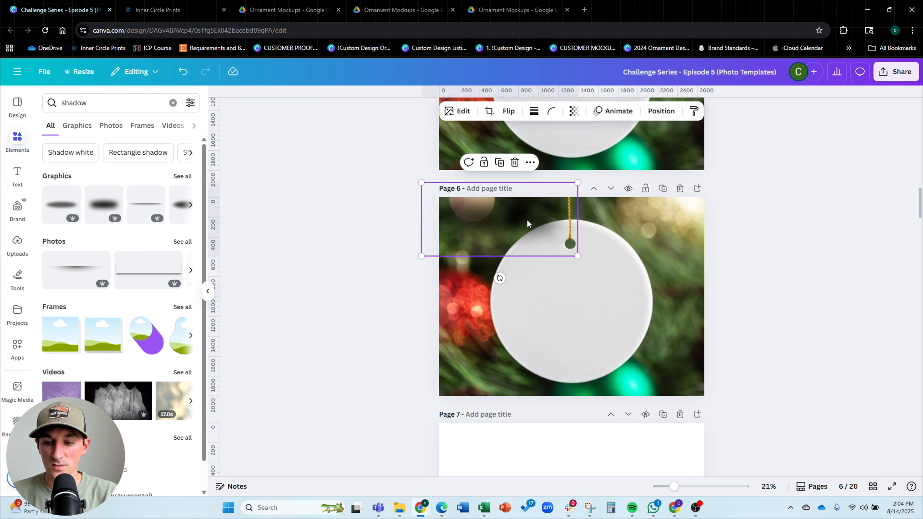
{"action": "key", "text": "Delete"}
Scale and reposition the background photo on page 6 to resize the ornament
{"action": "left_click", "coordinate": [645, 258]}
{"action": "left_click_drag", "start_coordinate": [830, 124], "coordinate": [773, 163]}
{"action": "left_click_drag", "start_coordinate": [733, 234], "coordinate": [763, 216]}
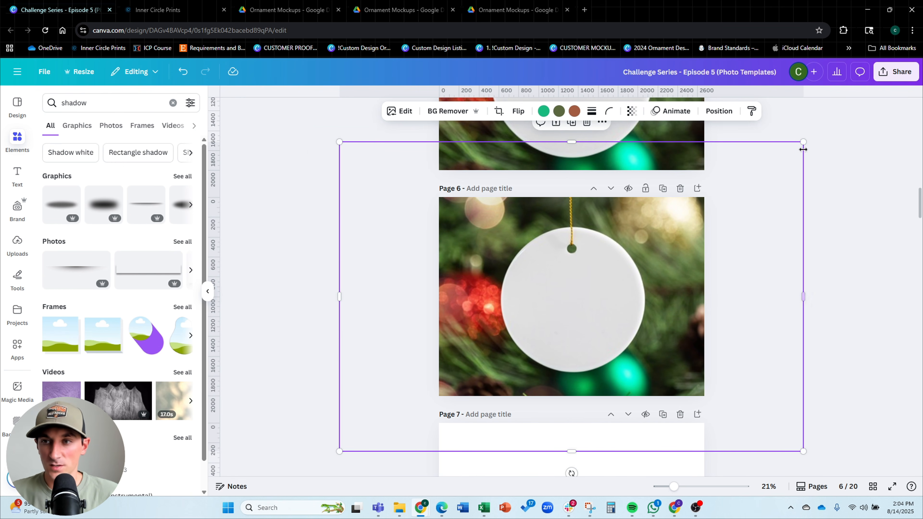
{"action": "left_click_drag", "start_coordinate": [798, 145], "coordinate": [822, 128]}
{"action": "mouse_move", "coordinate": [752, 243]}
{"action": "left_mouse_down"}
{"action": "mouse_move", "coordinate": [737, 249]}
{"action": "mouse_move", "coordinate": [744, 241]}
{"action": "left_mouse_up"}
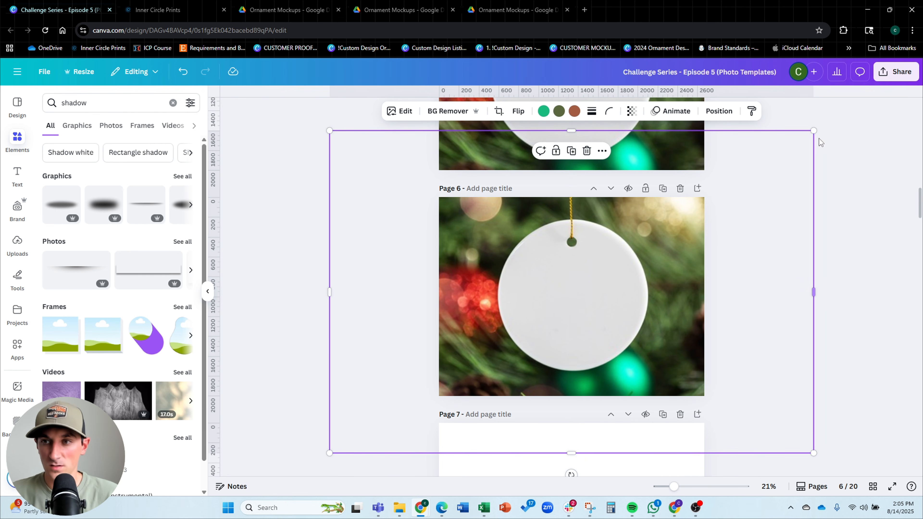
{"action": "left_click_drag", "start_coordinate": [818, 131], "coordinate": [827, 123]}
{"action": "left_click_drag", "start_coordinate": [784, 230], "coordinate": [779, 232]}
{"action": "left_click", "coordinate": [777, 235]}
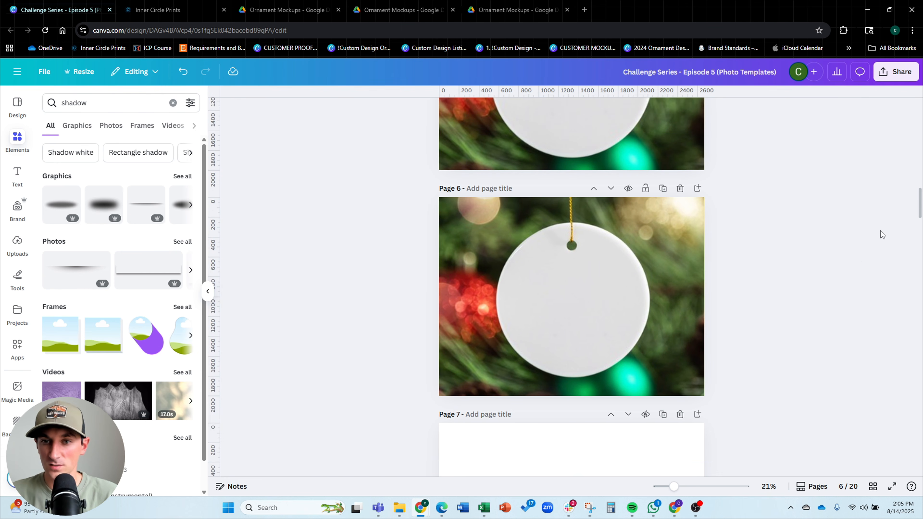
Compare page 6 with the banner layout on page 5
{"action": "scroll", "coordinate": [856, 256], "scroll_direction": "up", "scroll_amount": 5}
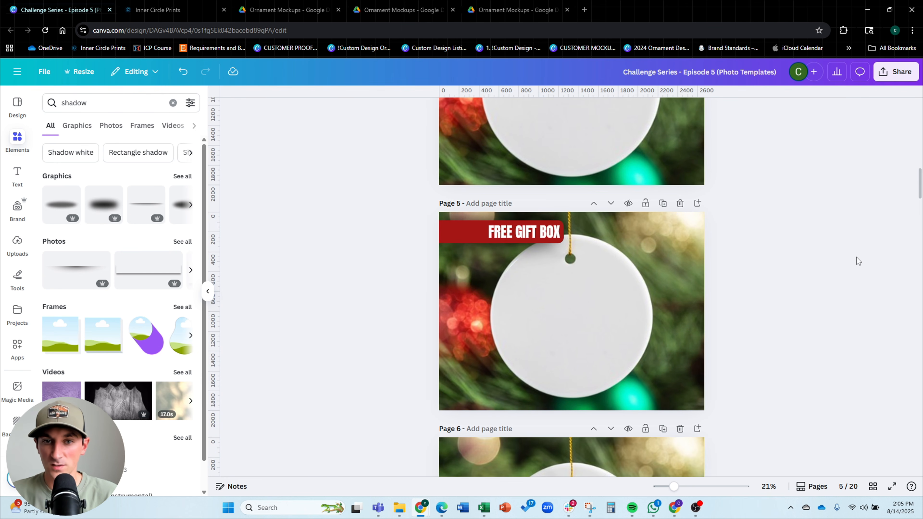
{"action": "left_click", "coordinate": [457, 231]}
{"action": "scroll", "coordinate": [709, 219], "scroll_direction": "down", "scroll_amount": 6}
{"action": "left_click", "coordinate": [766, 217]}
{"action": "scroll", "coordinate": [749, 220], "scroll_direction": "up", "scroll_amount": 2}
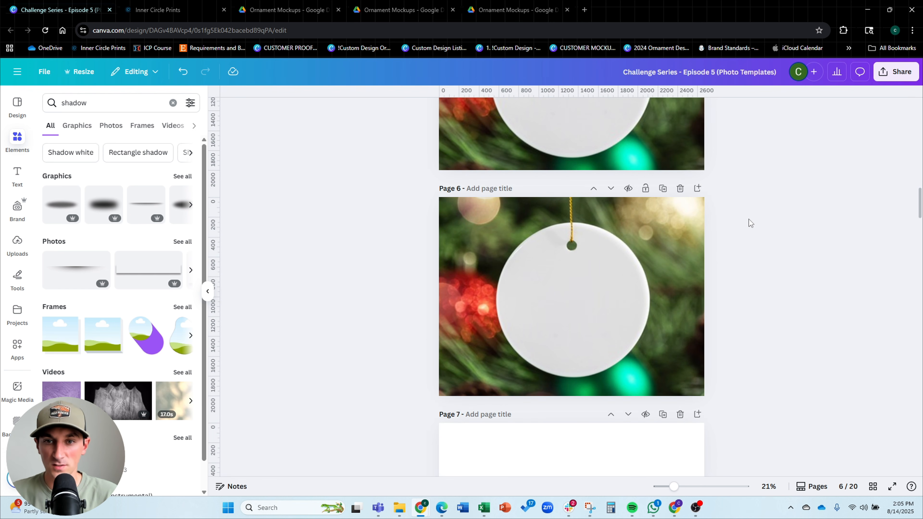
Paste the red banner shape onto page 6 and stretch it wider along the top edge
{"action": "key", "text": "ctrl+v"}
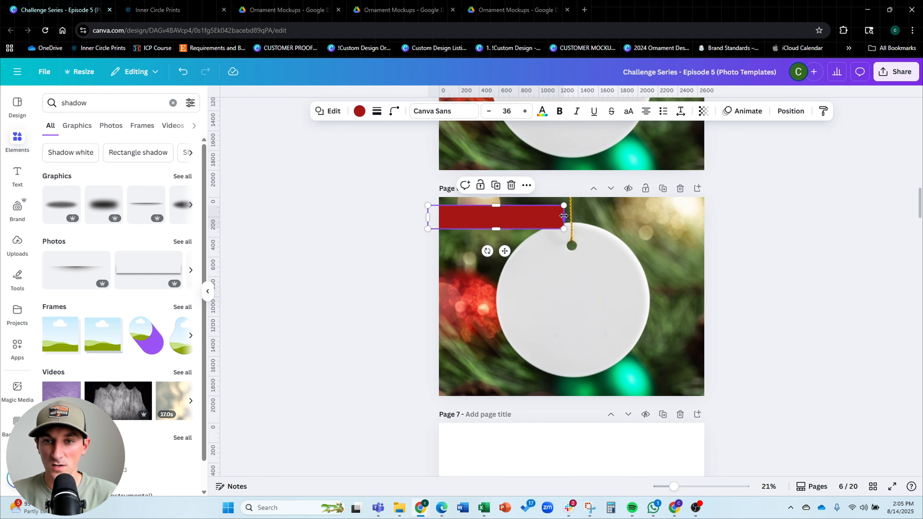
{"action": "left_click_drag", "start_coordinate": [566, 204], "coordinate": [645, 215]}
{"action": "left_click", "coordinate": [618, 315]}
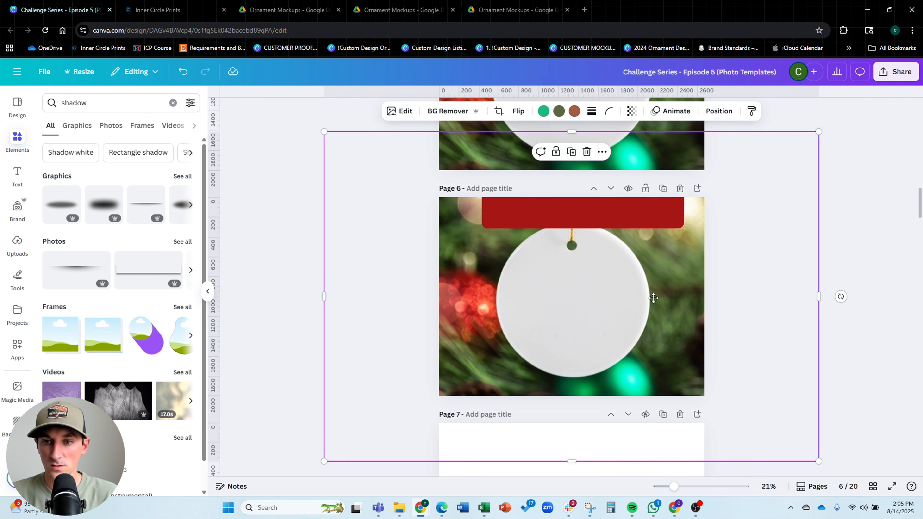
Reposition and scale the background photo on page 6, then nudge the banner back into place
{"action": "left_click_drag", "start_coordinate": [656, 293], "coordinate": [653, 305]}
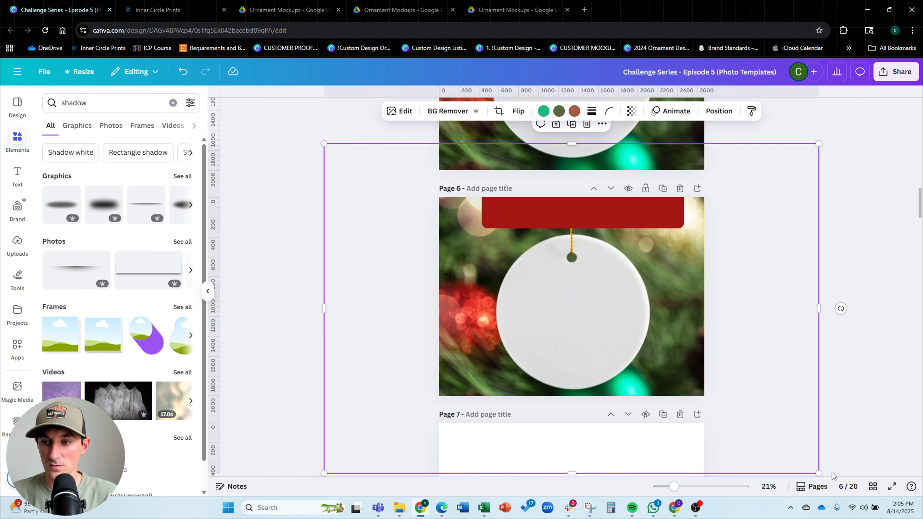
{"action": "left_click_drag", "start_coordinate": [818, 472], "coordinate": [799, 459]}
{"action": "left_click_drag", "start_coordinate": [752, 374], "coordinate": [760, 381]}
{"action": "left_click_drag", "start_coordinate": [647, 216], "coordinate": [640, 219]}
Copy the FREE GIFT BOX text from page 5, paste it onto page 6 and retype it as HOW TO PERSONALIZE
{"action": "scroll", "coordinate": [641, 241], "scroll_direction": "up", "scroll_amount": 5}
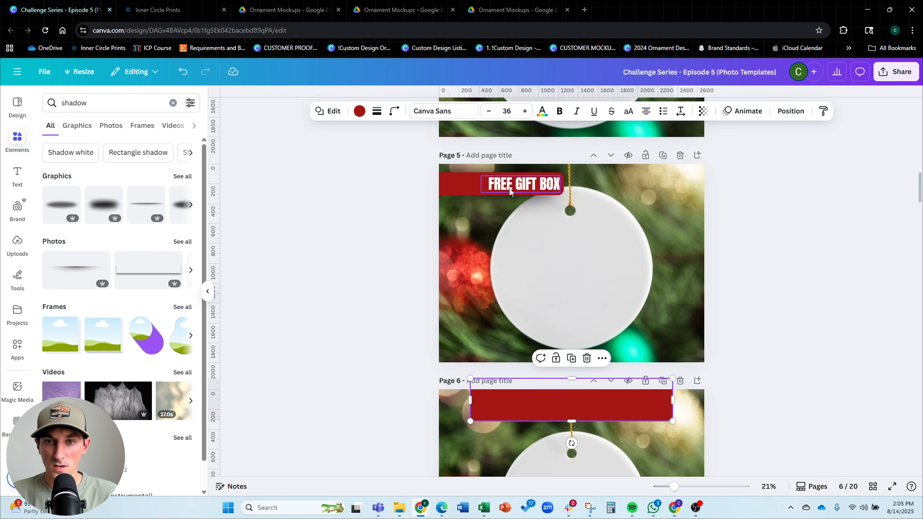
{"action": "left_click", "coordinate": [509, 186]}
{"action": "scroll", "coordinate": [777, 236], "scroll_direction": "down", "scroll_amount": 5}
{"action": "type", "text": "FREE GIFT BOX"}
{"action": "double_click", "coordinate": [537, 218]}
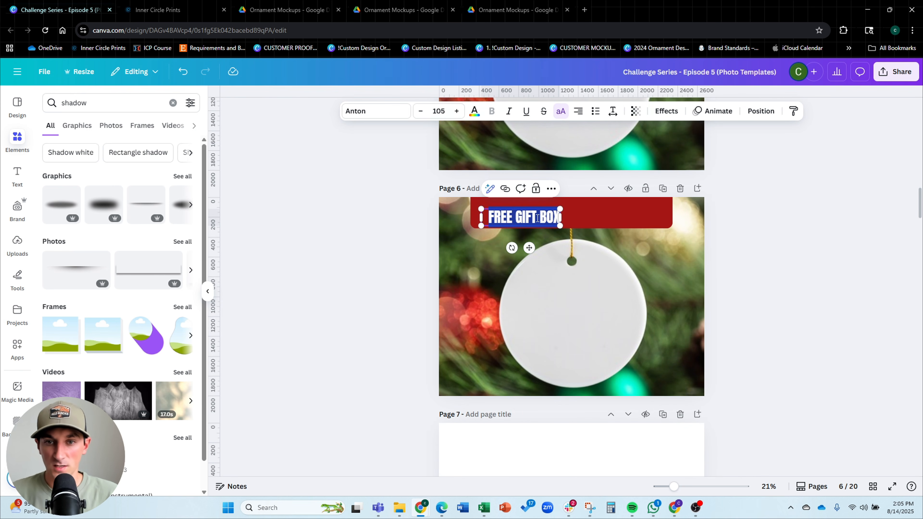
{"action": "type", "text": "HOW TO"}
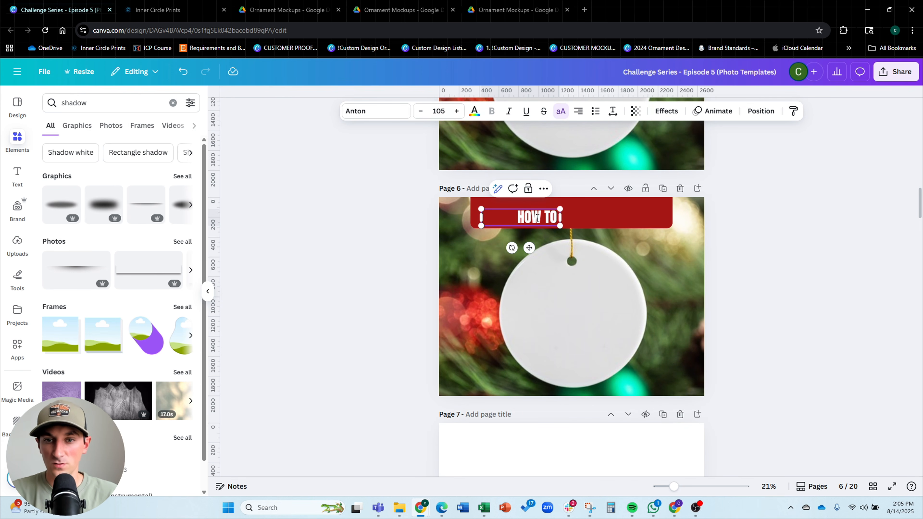
{"action": "type", "text": " PERSONALIZAE"}
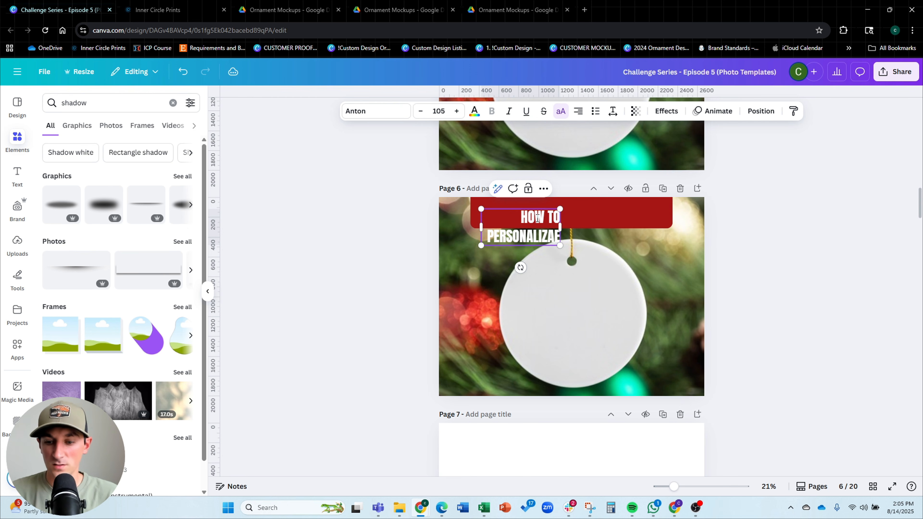
{"action": "key", "text": "BackSpace"}
{"action": "key", "text": "BackSpace"}
{"action": "type", "text": "E"}
Widen the HOW TO PERSONALIZE text box, center-align its text and enlarge it across the banner
{"action": "left_click_drag", "start_coordinate": [562, 230], "coordinate": [658, 229]}
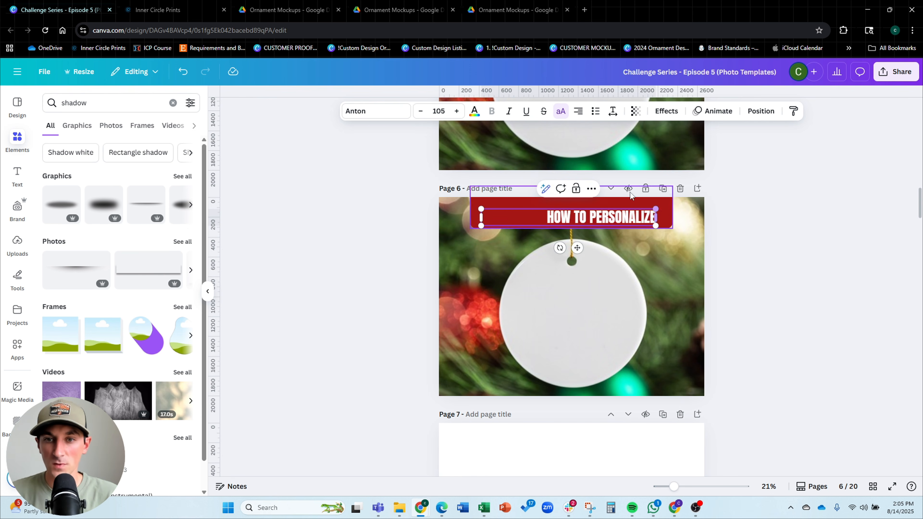
{"action": "left_click", "coordinate": [578, 111]}
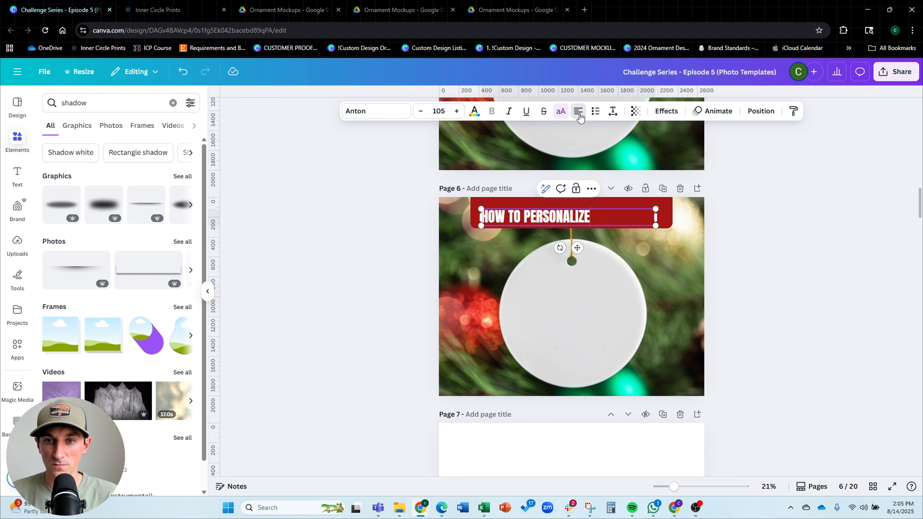
{"action": "left_click", "coordinate": [578, 111]}
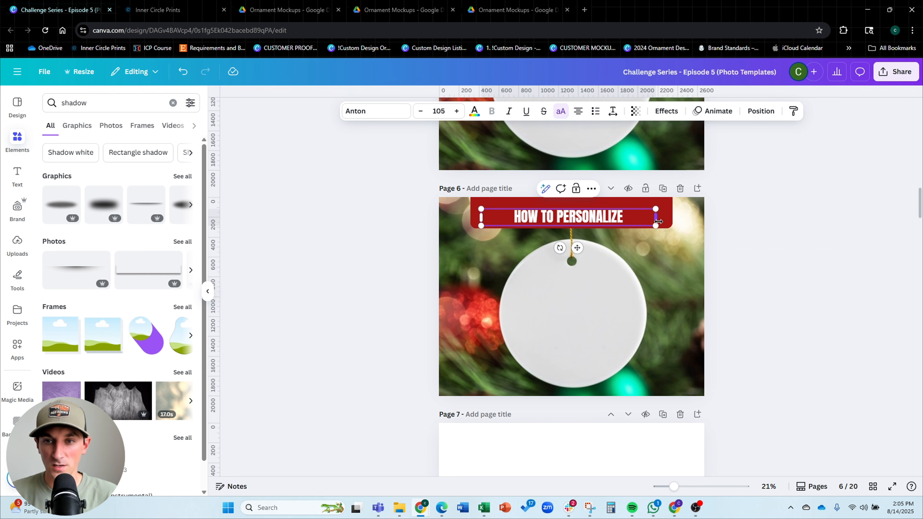
{"action": "left_click_drag", "start_coordinate": [656, 217], "coordinate": [682, 190]}
Enlarge the HOW TO PERSONALIZE heading to font size 171 and center it within the banner
{"action": "left_click", "coordinate": [803, 235]}
{"action": "scroll", "coordinate": [542, 220], "scroll_direction": "up", "scroll_amount": 3}
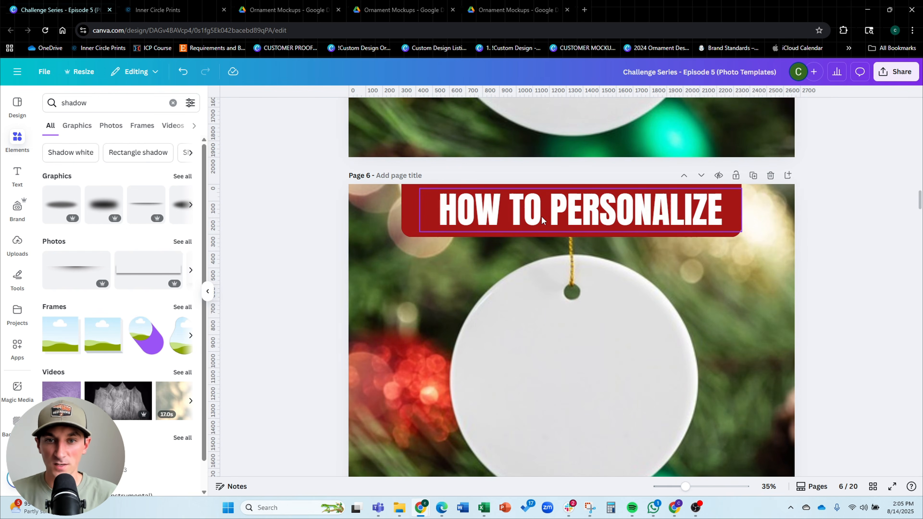
{"action": "left_click_drag", "start_coordinate": [537, 217], "coordinate": [530, 217]}
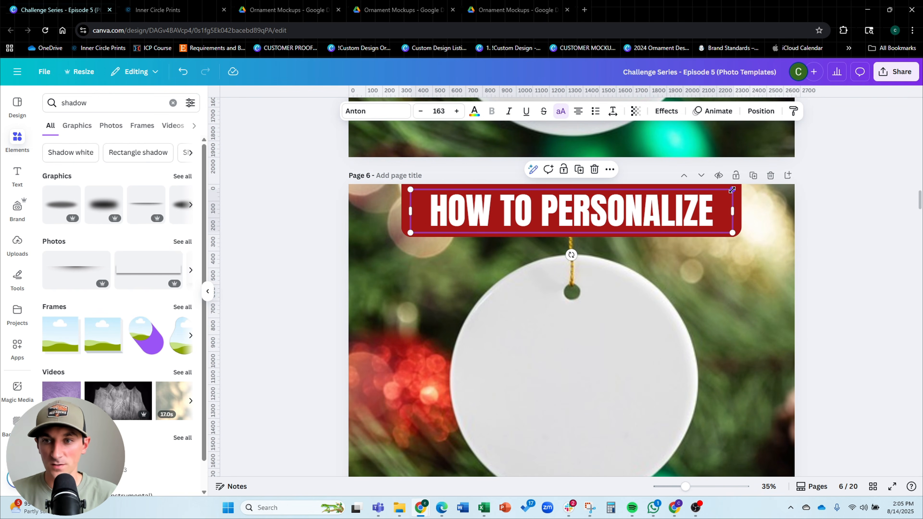
{"action": "left_click_drag", "start_coordinate": [733, 189], "coordinate": [747, 187]}
{"action": "left_click_drag", "start_coordinate": [691, 205], "coordinate": [684, 205]}
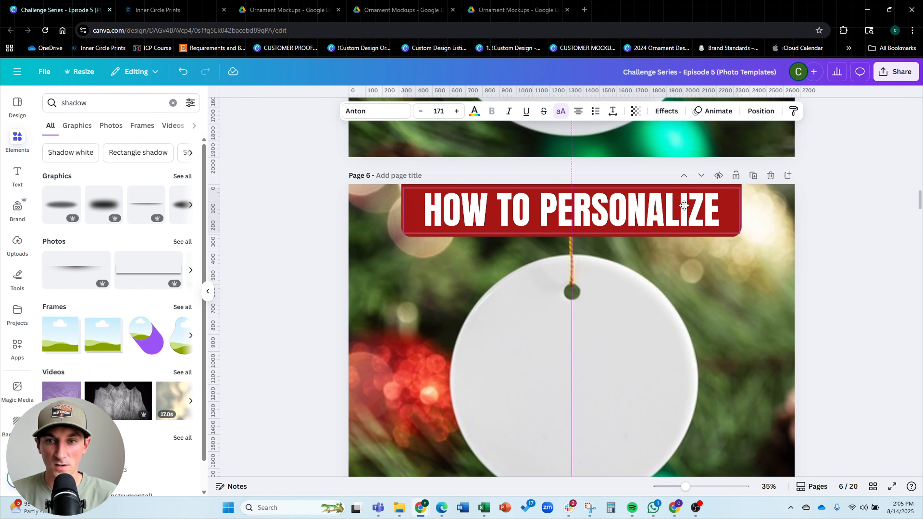
{"action": "left_click", "coordinate": [781, 241]}
Apply the Lift text effect to the HOW TO PERSONALIZE heading
{"action": "scroll", "coordinate": [793, 227], "scroll_direction": "down", "scroll_amount": 2}
{"action": "left_click", "coordinate": [795, 236]}
{"action": "left_click", "coordinate": [623, 220]}
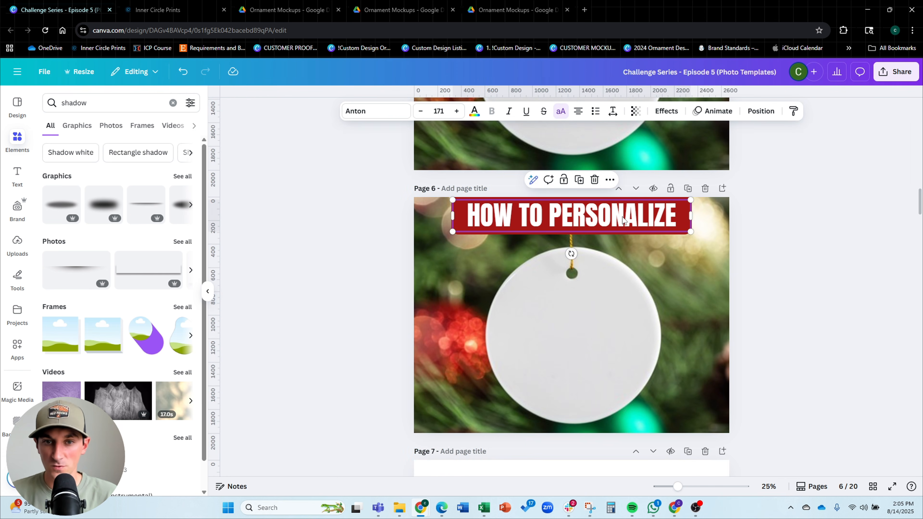
{"action": "left_click", "coordinate": [809, 225]}
{"action": "left_click", "coordinate": [649, 219]}
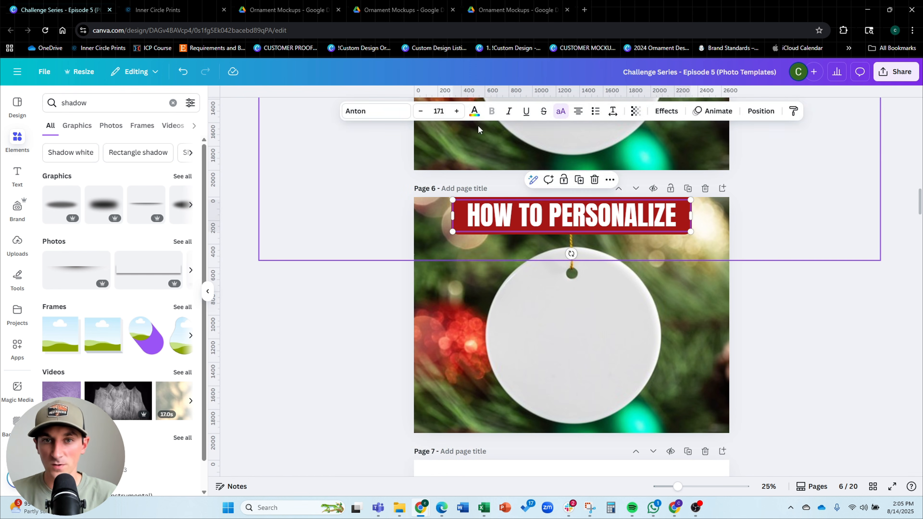
{"action": "left_click", "coordinate": [662, 111]}
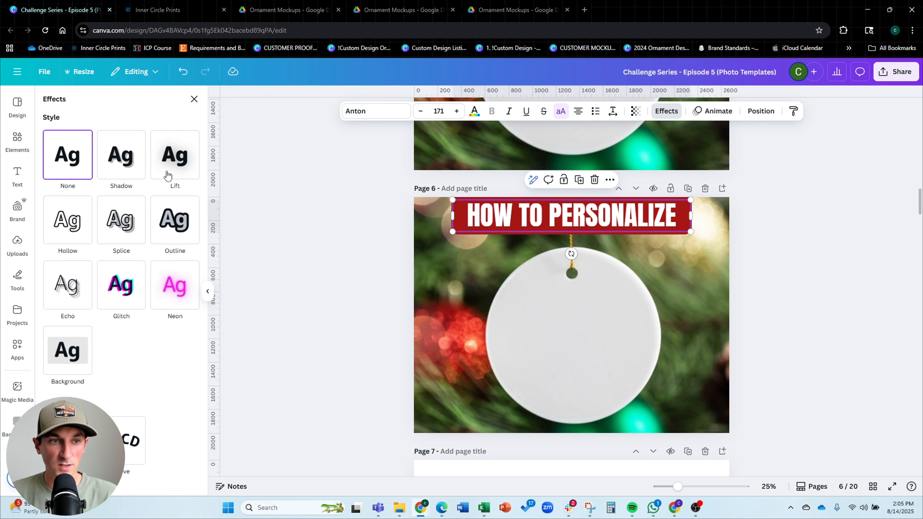
{"action": "left_click", "coordinate": [189, 164]}
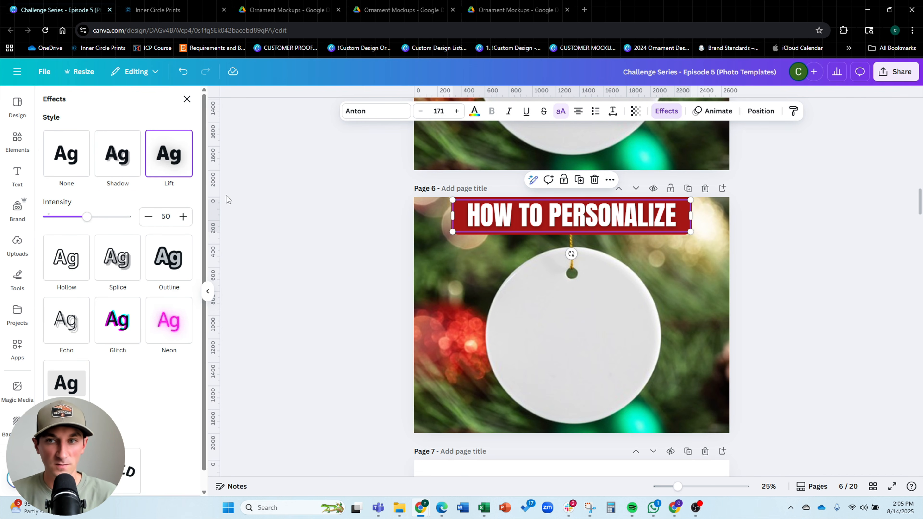
Apply the Lift text effect to the FREE GIFT BOX text on pages 5 and 4
{"action": "scroll", "coordinate": [545, 243], "scroll_direction": "up", "scroll_amount": 5}
{"action": "scroll", "coordinate": [545, 242], "scroll_direction": "up", "scroll_amount": 1}
{"action": "left_click", "coordinate": [518, 244]}
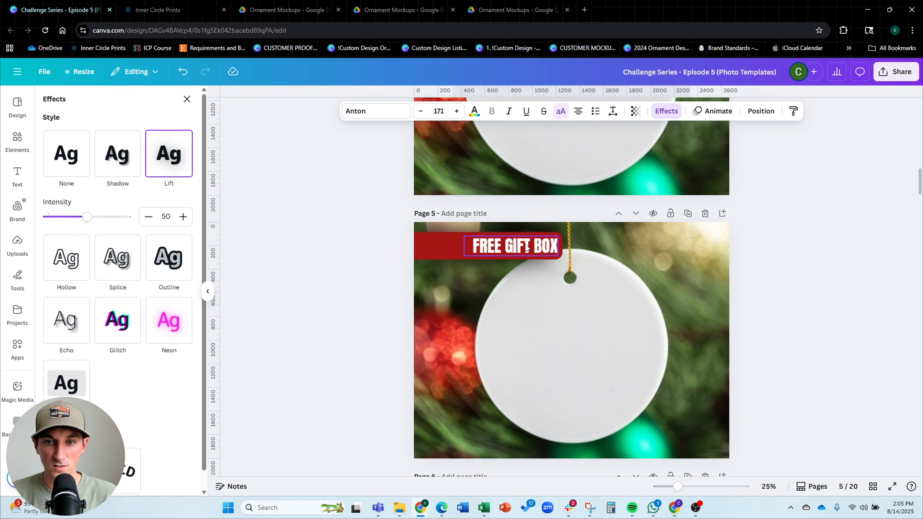
{"action": "left_click", "coordinate": [186, 159]}
{"action": "scroll", "coordinate": [602, 244], "scroll_direction": "up", "scroll_amount": 5}
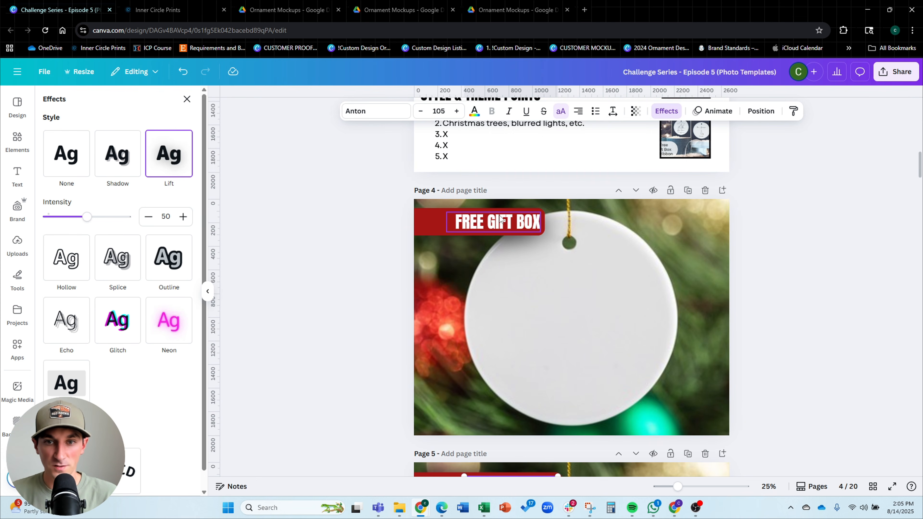
{"action": "left_click", "coordinate": [502, 223]}
{"action": "left_click", "coordinate": [186, 158]}
{"action": "left_click", "coordinate": [795, 230]}
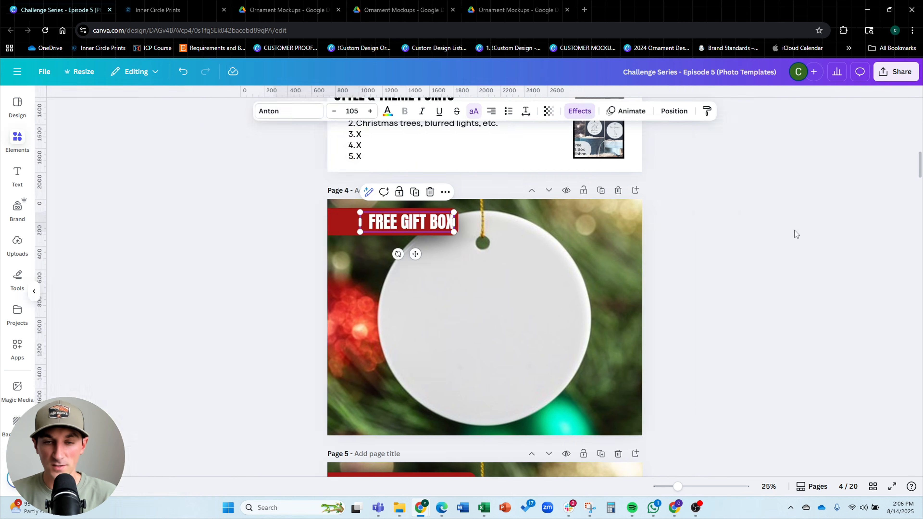
Shift the HOW TO PERSONALIZE heading slightly lower within the banner on page 6
{"action": "scroll", "coordinate": [775, 210], "scroll_direction": "down", "scroll_amount": 2}
{"action": "scroll", "coordinate": [815, 211], "scroll_direction": "down", "scroll_amount": 8}
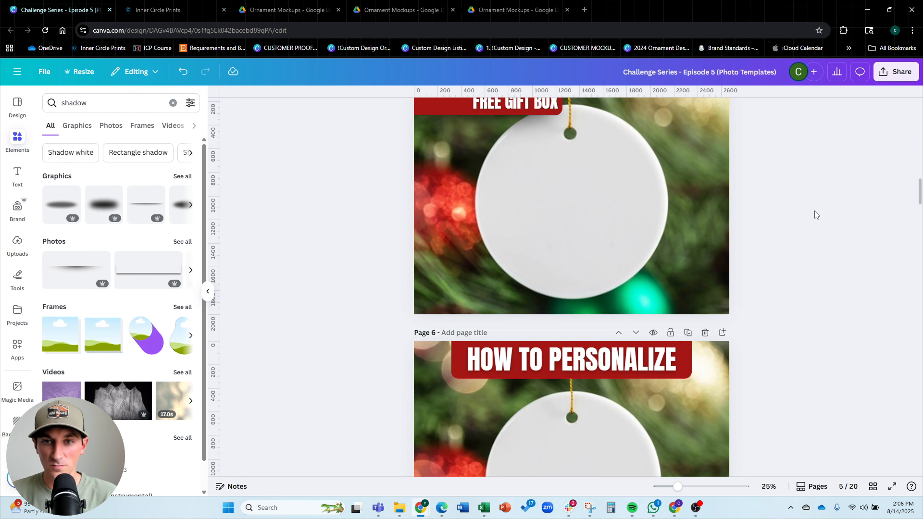
{"action": "scroll", "coordinate": [818, 206], "scroll_direction": "down", "scroll_amount": 2}
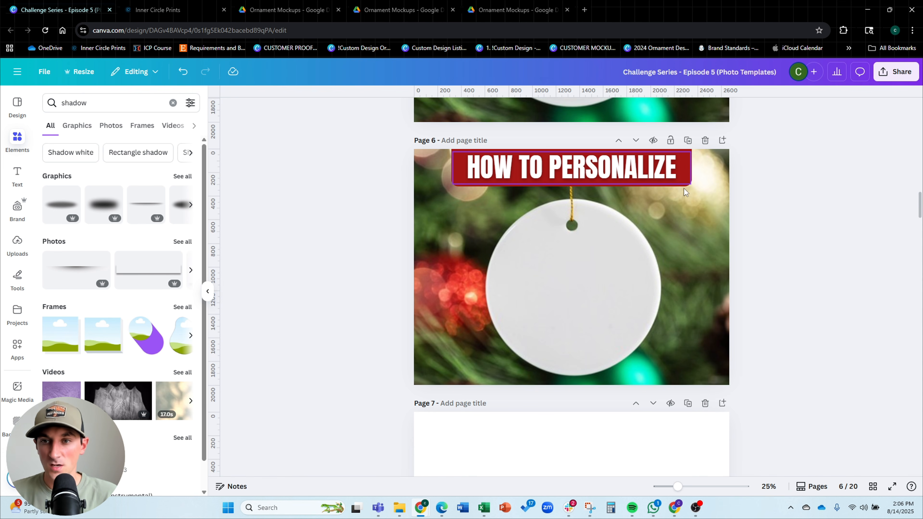
{"action": "left_click", "coordinate": [454, 180]}
{"action": "left_click_drag", "start_coordinate": [454, 169], "coordinate": [466, 166]}
{"action": "left_click_drag", "start_coordinate": [535, 168], "coordinate": [529, 167]}
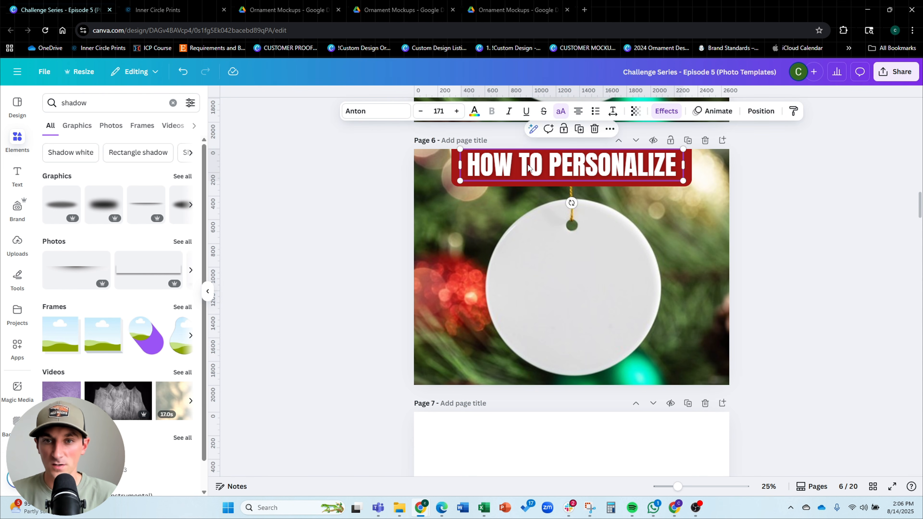
{"action": "key", "text": "Down"}
{"action": "key", "text": "Down"}
{"action": "key", "text": "Down"}
{"action": "key", "text": "Down"}
{"action": "key", "text": "Down"}
{"action": "key", "text": "Down"}
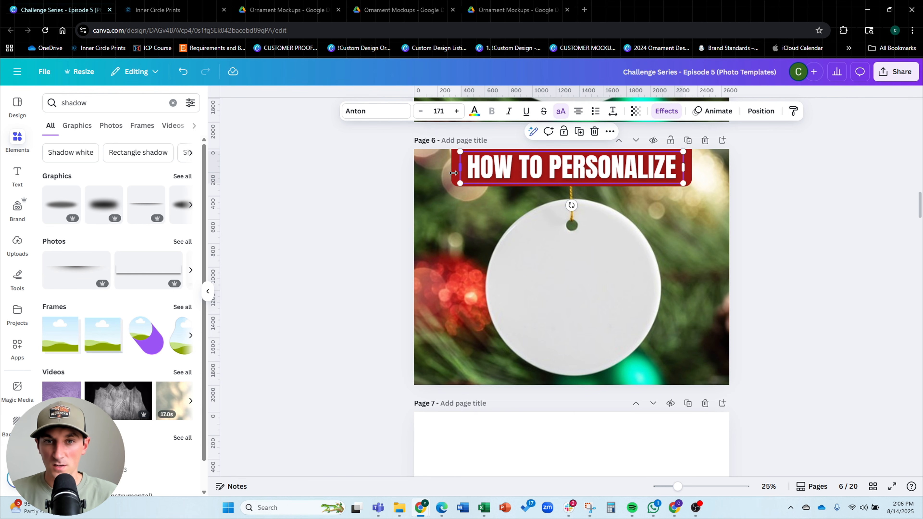
Duplicate the banner shape and shrink the copy into a small red box near the lower-left corner of page 6
{"action": "left_click", "coordinate": [459, 176]}
{"action": "left_click_drag", "start_coordinate": [464, 186], "coordinate": [450, 319]}
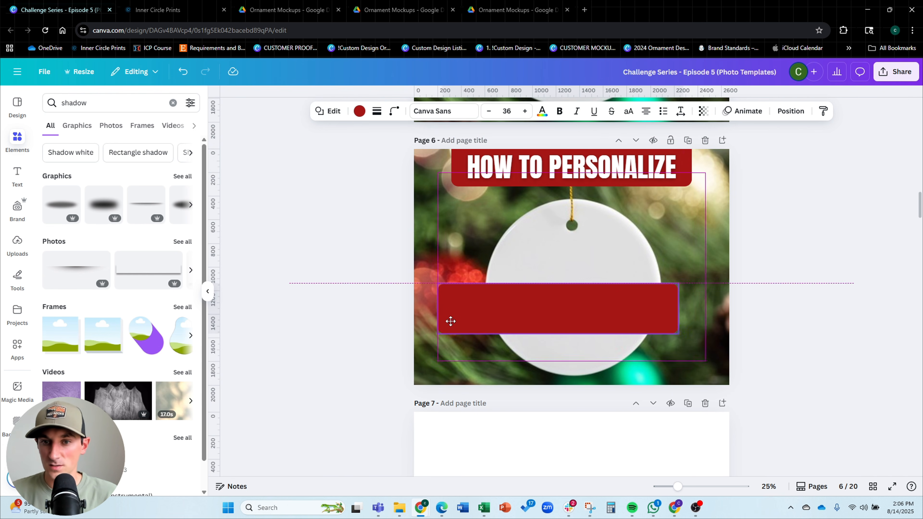
{"action": "left_click_drag", "start_coordinate": [678, 308], "coordinate": [528, 309]}
{"action": "left_click_drag", "start_coordinate": [480, 279], "coordinate": [482, 296]}
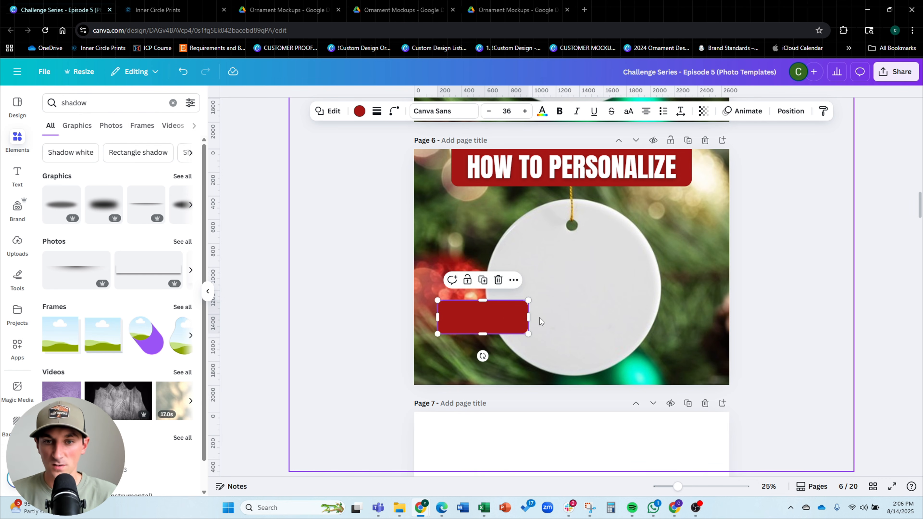
{"action": "left_click_drag", "start_coordinate": [529, 318], "coordinate": [457, 350]}
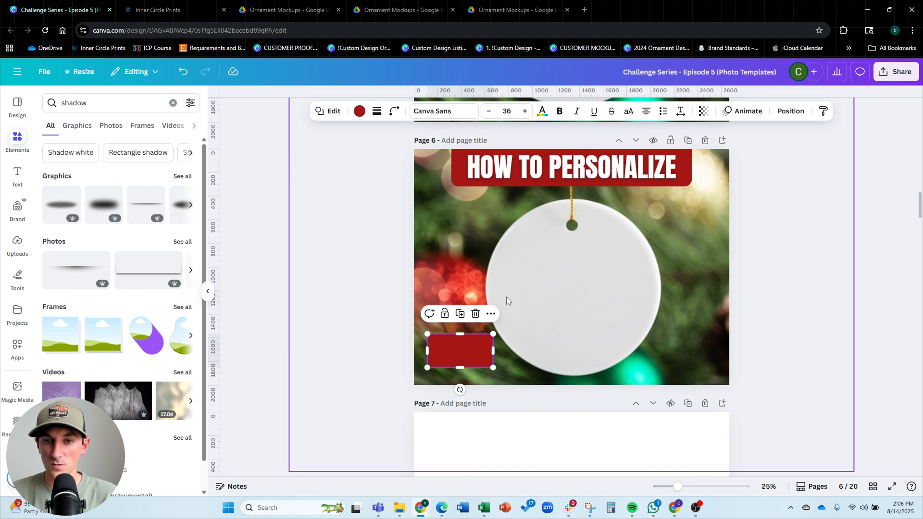
Copy the outline text from page 3, paste it onto page 6, replace it with DATE and fit it onto the small red box
{"action": "scroll", "coordinate": [756, 261], "scroll_direction": "up", "scroll_amount": 15}
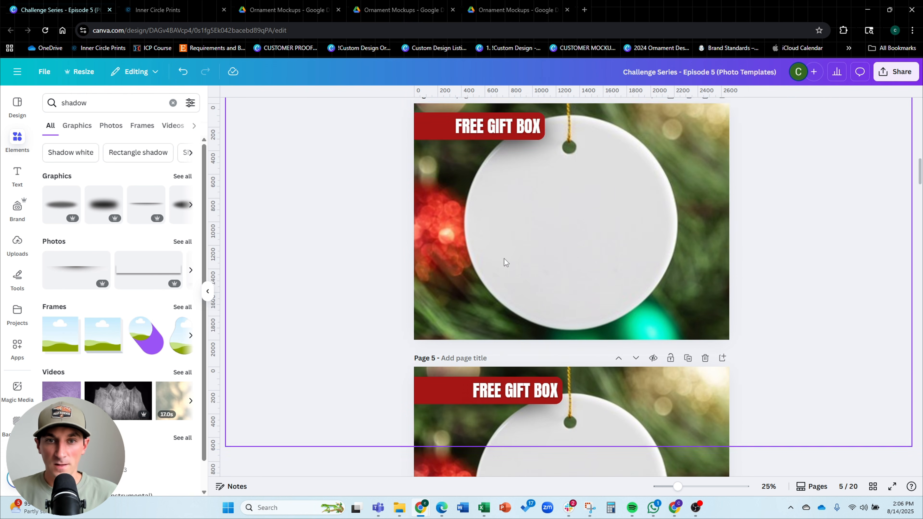
{"action": "scroll", "coordinate": [497, 257], "scroll_direction": "up", "scroll_amount": 1}
{"action": "left_click", "coordinate": [612, 199]}
{"action": "scroll", "coordinate": [809, 201], "scroll_direction": "down", "scroll_amount": 15}
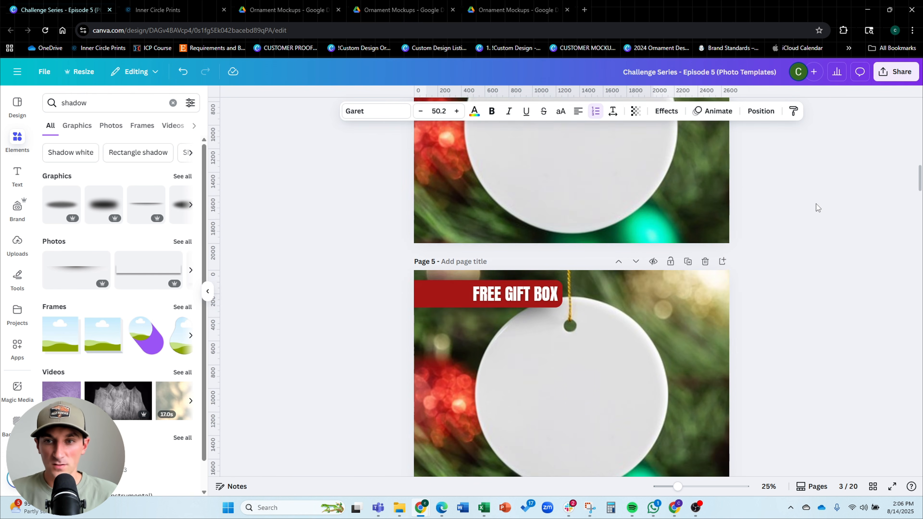
{"action": "scroll", "coordinate": [808, 200], "scroll_direction": "down", "scroll_amount": 4}
{"action": "key", "text": "ctrl+v"}
{"action": "double_click", "coordinate": [524, 255]}
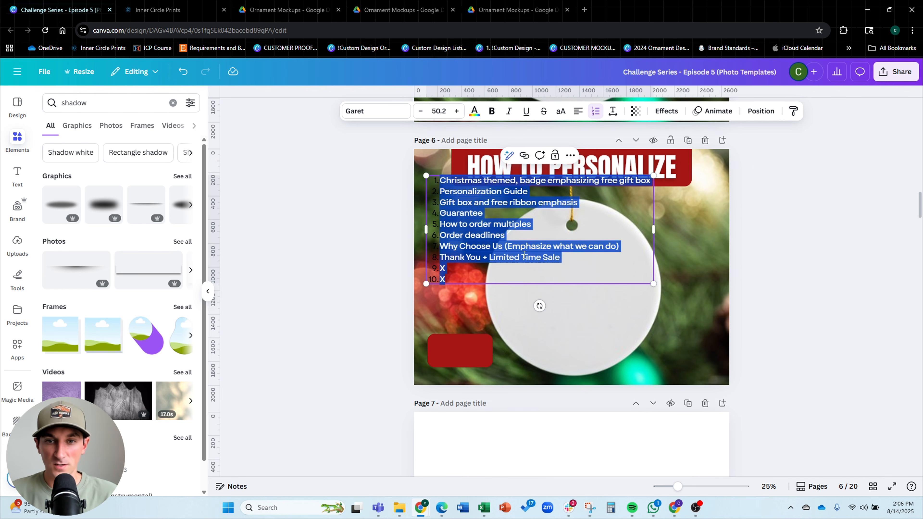
{"action": "type", "text": "DATE"}
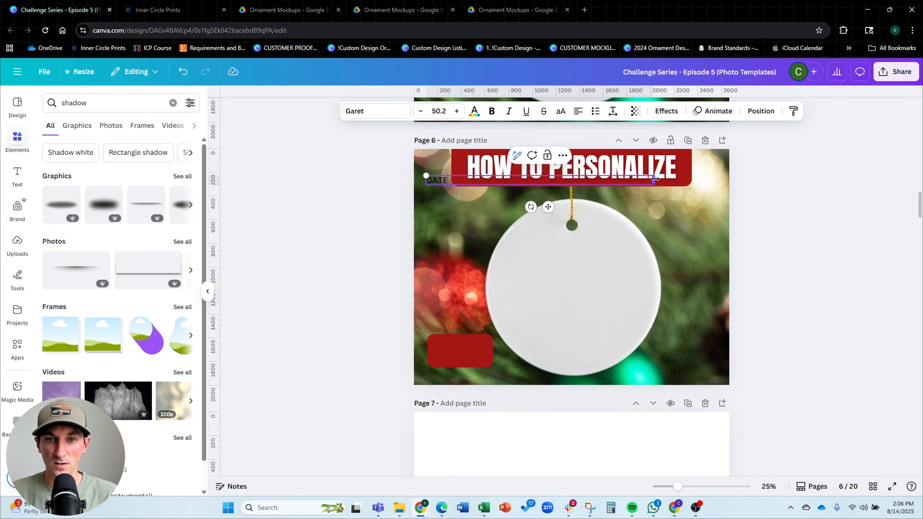
{"action": "left_click_drag", "start_coordinate": [654, 178], "coordinate": [464, 400]}
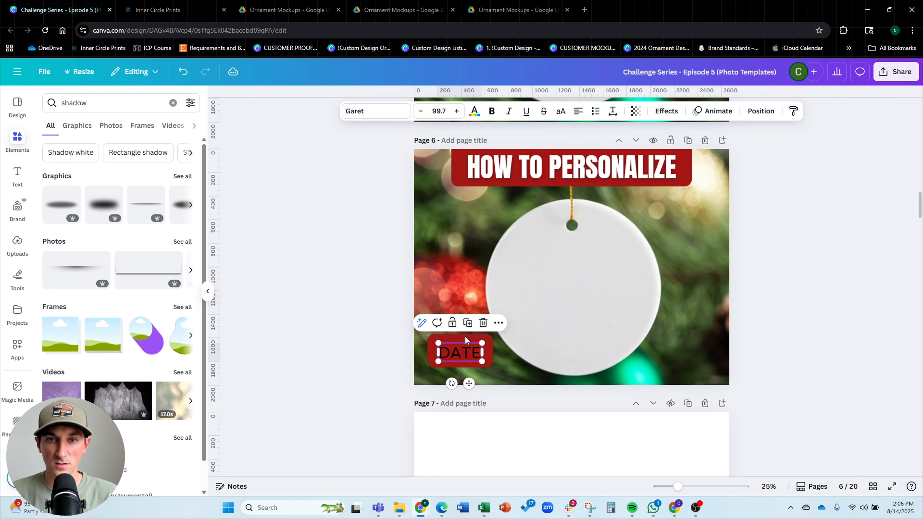
Change the DATE text color to white
{"action": "left_click", "coordinate": [475, 111]}
{"action": "left_click", "coordinate": [117, 190]}
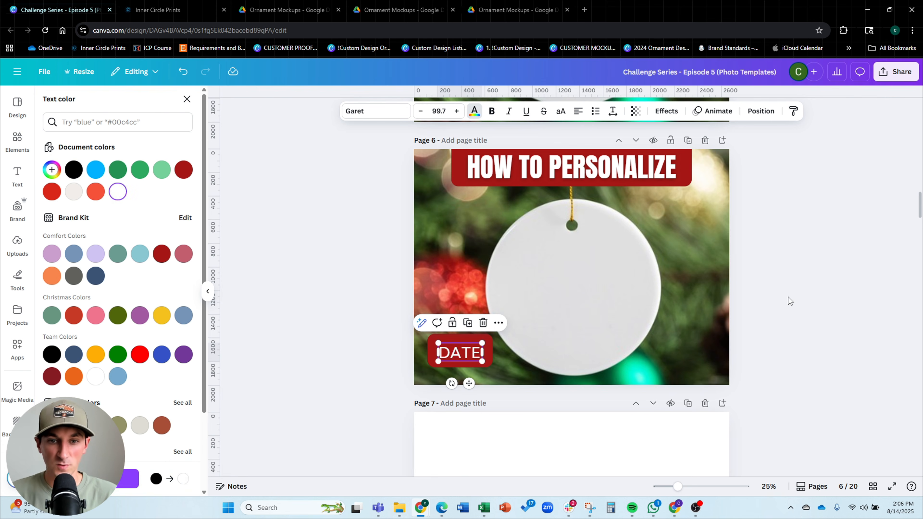
{"action": "left_click", "coordinate": [793, 294]}
Move the DATE text to the right side of page 6, then duplicate the DATE text and the small red box
{"action": "left_click", "coordinate": [465, 359]}
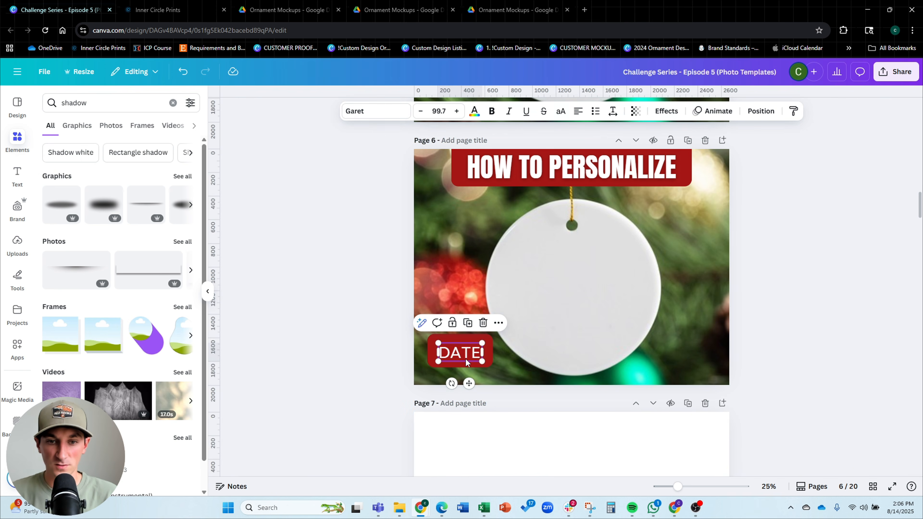
{"action": "scroll", "coordinate": [465, 358], "scroll_direction": "up", "scroll_amount": 3}
{"action": "left_click_drag", "start_coordinate": [378, 356], "coordinate": [773, 324]}
{"action": "key", "text": "ctrl+d"}
{"action": "left_click", "coordinate": [336, 348]}
{"action": "key", "text": "ctrl+d"}
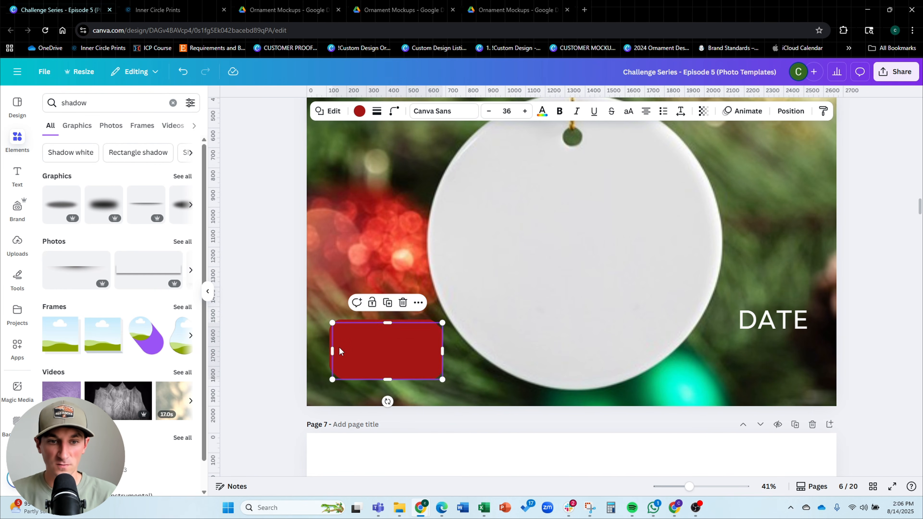
Move the duplicated red box to the right side of page 6 and layer it behind the duplicate DATE text
{"action": "left_click_drag", "start_coordinate": [336, 349], "coordinate": [723, 315]}
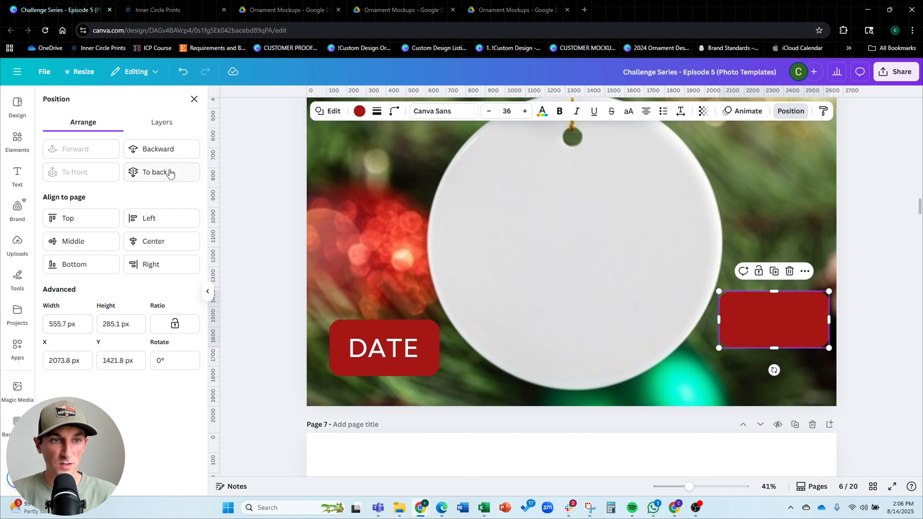
{"action": "left_click", "coordinate": [166, 126]}
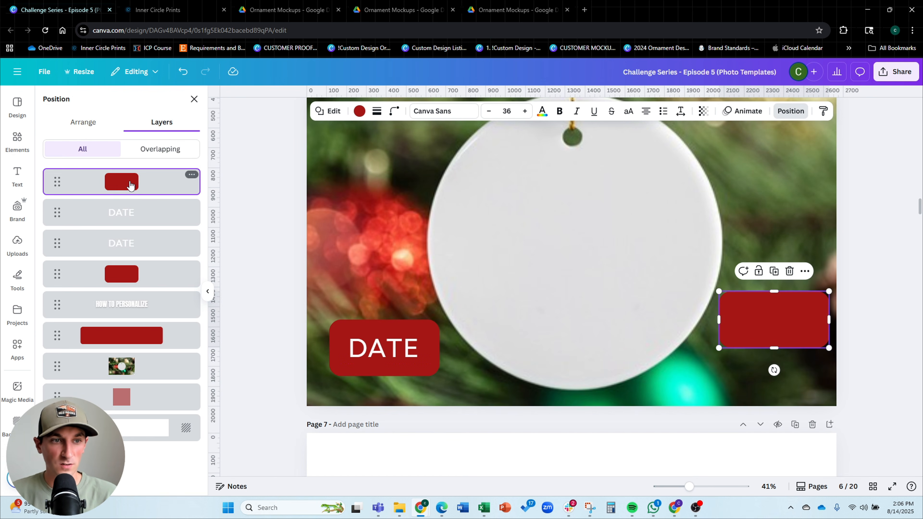
{"action": "left_click_drag", "start_coordinate": [129, 184], "coordinate": [127, 215]}
Replace the right-hand text with NAMES and widen its text box so it fits on one line over the red box
{"action": "double_click", "coordinate": [775, 319]}
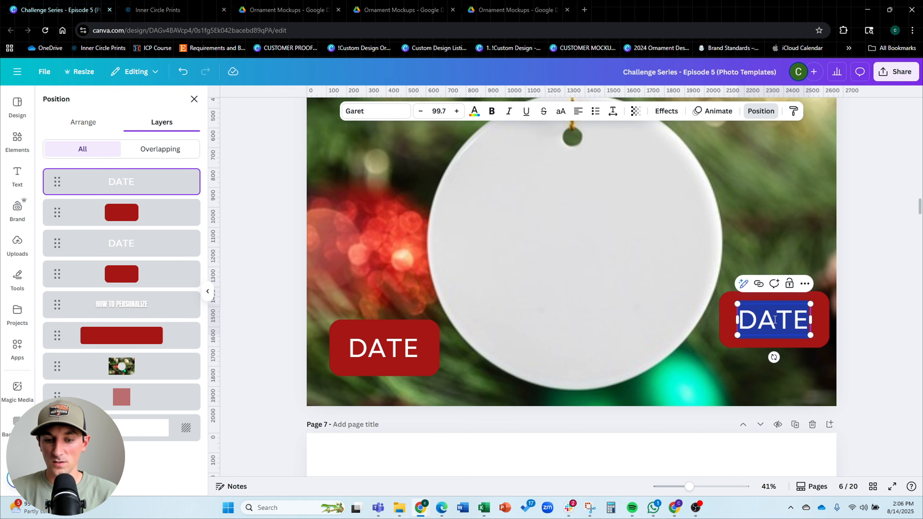
{"action": "type", "text": "NAMES"}
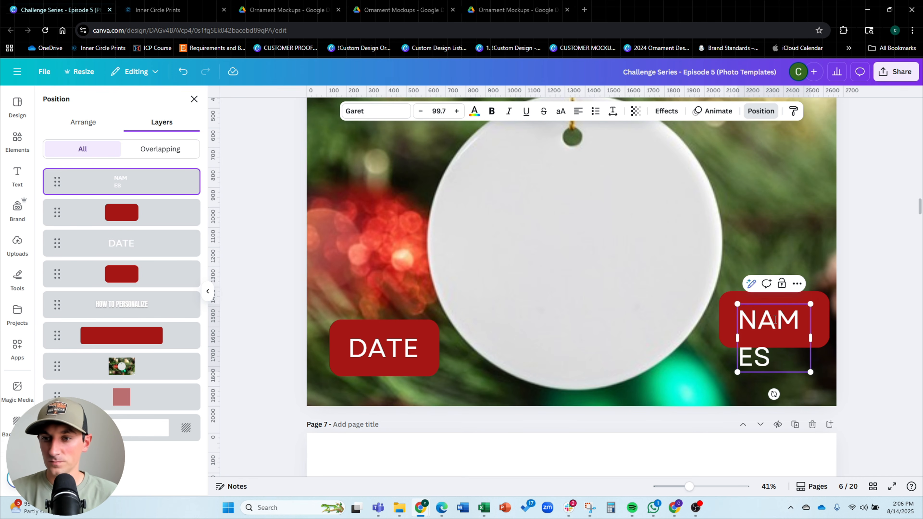
{"action": "left_click_drag", "start_coordinate": [816, 340], "coordinate": [844, 335]}
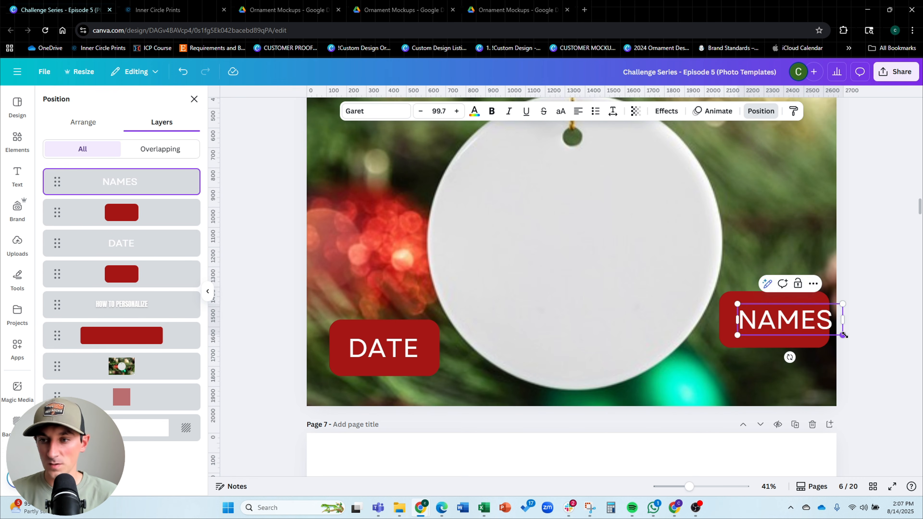
{"action": "left_click", "coordinate": [883, 345]}
{"action": "left_click_drag", "start_coordinate": [760, 327], "coordinate": [746, 327]}
Center-align the NAMES and DATE texts and nudge each onto the middle of its red box
{"action": "left_click", "coordinate": [578, 111]}
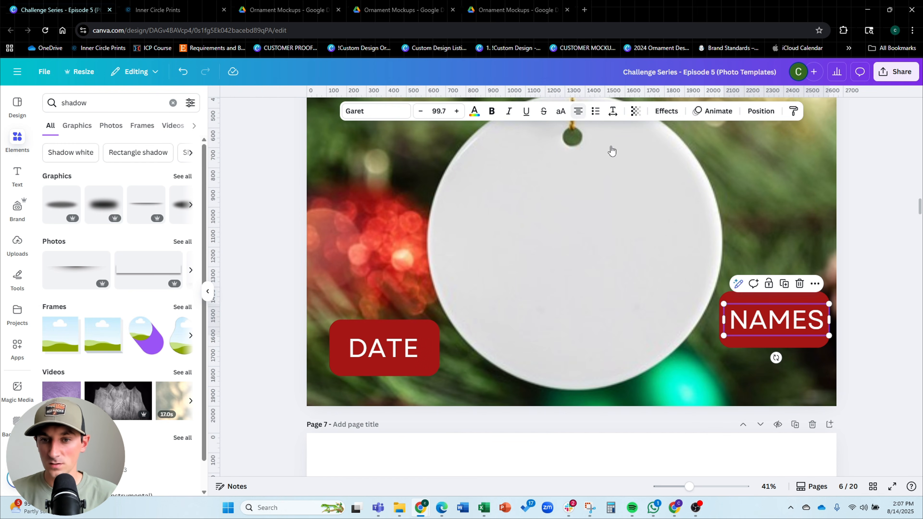
{"action": "left_click", "coordinate": [410, 346]}
{"action": "left_click", "coordinate": [579, 117]}
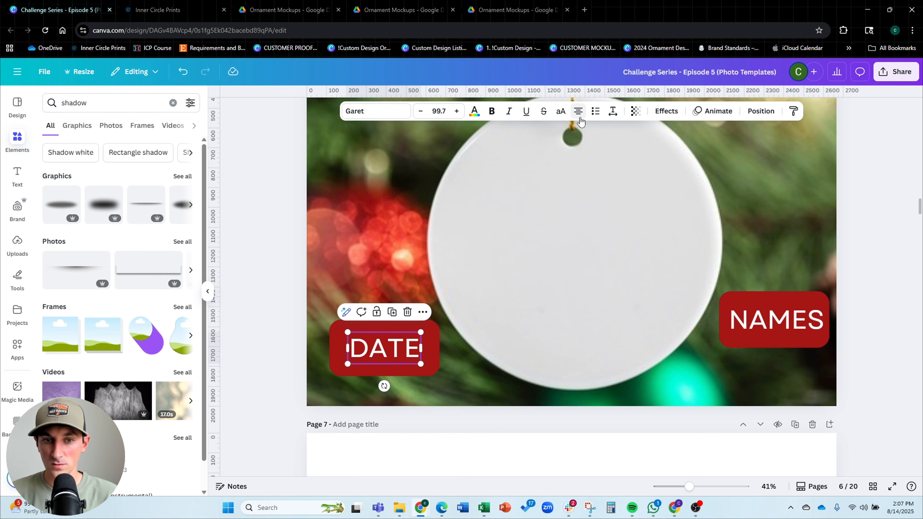
{"action": "left_click_drag", "start_coordinate": [390, 344], "coordinate": [389, 343]}
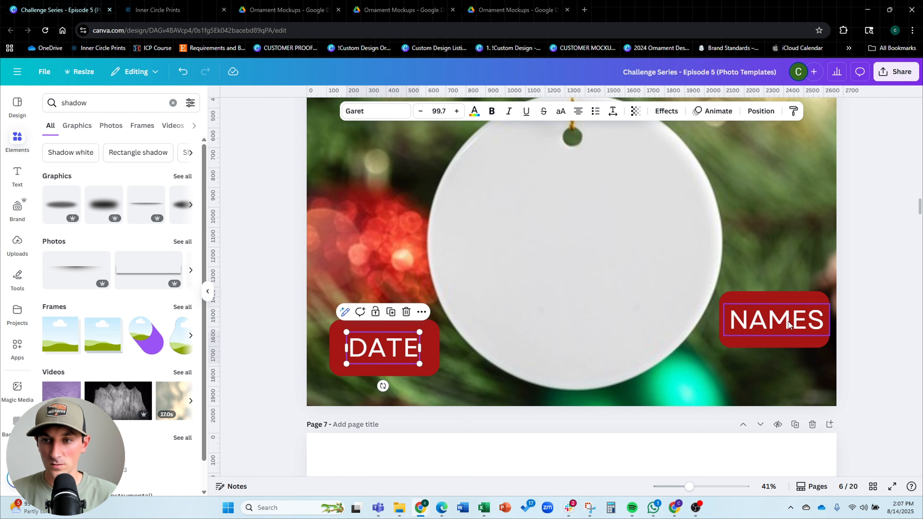
{"action": "left_click_drag", "start_coordinate": [788, 322], "coordinate": [786, 322]}
Search elements for arrow, add a curved arrow, color it dark red and place it from the DATE box toward the ornament
{"action": "left_click", "coordinate": [100, 98]}
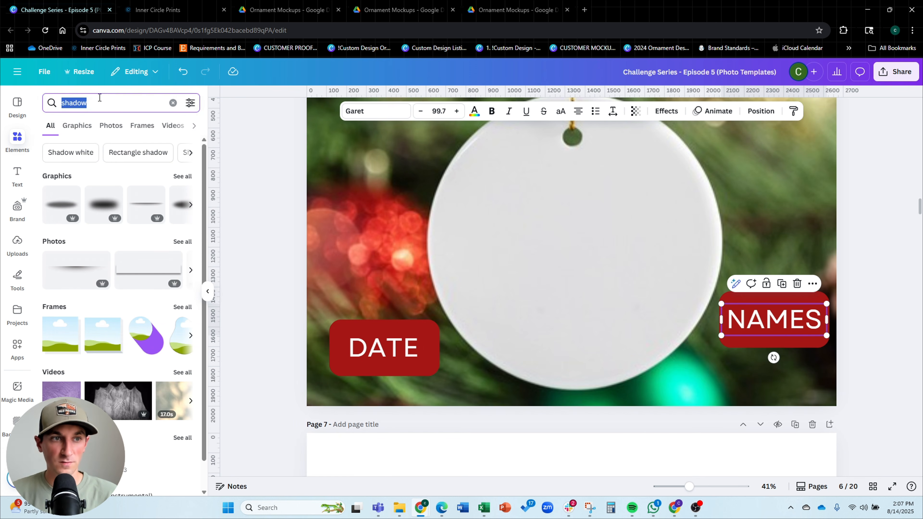
{"action": "type", "text": "arrow"}
{"action": "key", "text": "Return"}
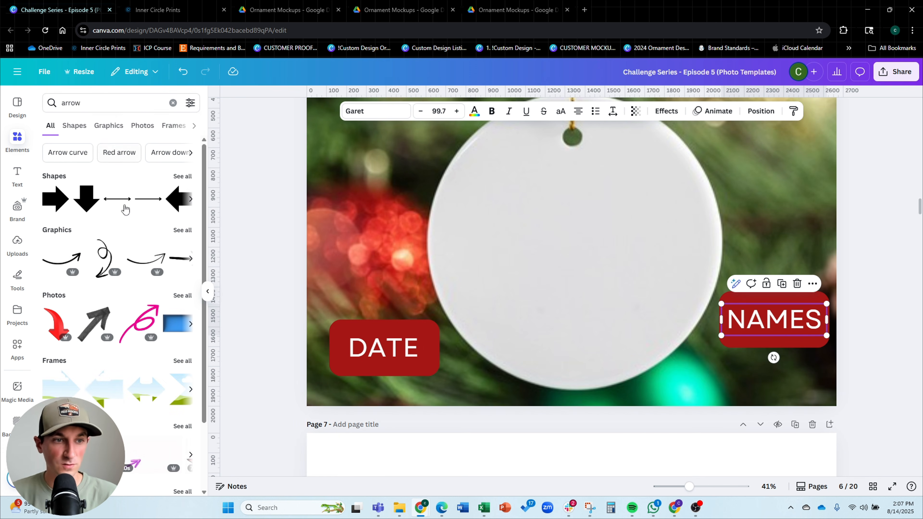
{"action": "left_click", "coordinate": [63, 259]}
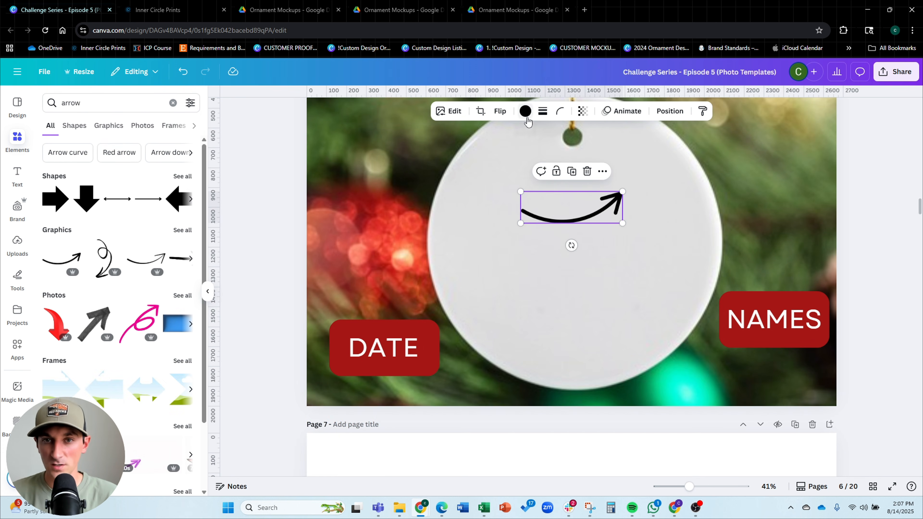
{"action": "left_click", "coordinate": [526, 111]}
{"action": "left_click", "coordinate": [184, 170]}
{"action": "left_click_drag", "start_coordinate": [551, 228], "coordinate": [834, 260]}
{"action": "left_click_drag", "start_coordinate": [764, 280], "coordinate": [689, 352]}
Duplicate the arrow, flip it horizontally to point from NAMES toward the ornament, and layer it behind the NAMES box
{"action": "key", "text": "ctrl+d"}
{"action": "left_click", "coordinate": [500, 111]}
{"action": "left_click", "coordinate": [507, 142]}
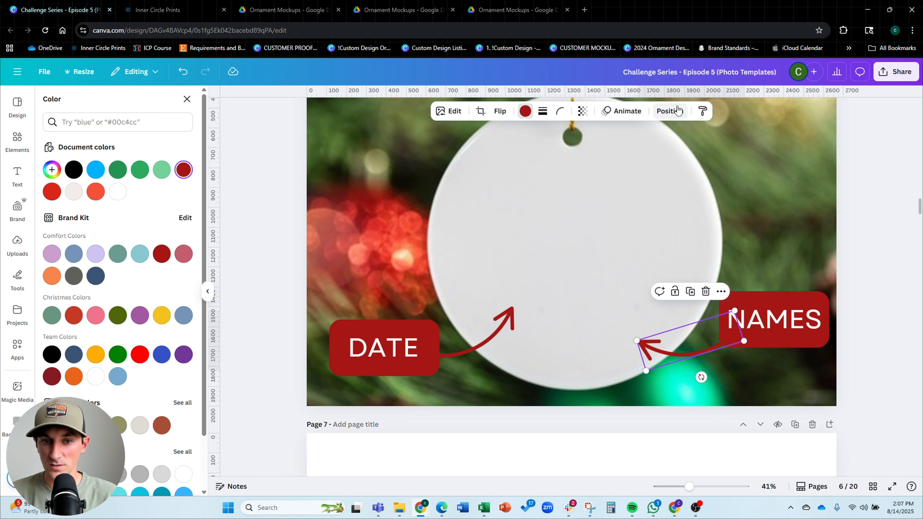
{"action": "left_click", "coordinate": [678, 110]}
{"action": "left_click_drag", "start_coordinate": [175, 178], "coordinate": [159, 351]}
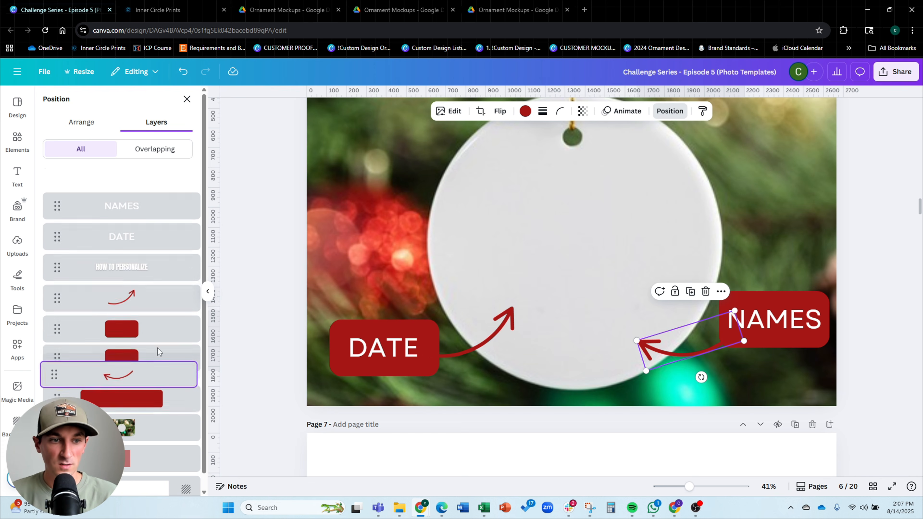
{"action": "left_click_drag", "start_coordinate": [138, 278], "coordinate": [136, 342]}
{"action": "left_click", "coordinate": [783, 251]}
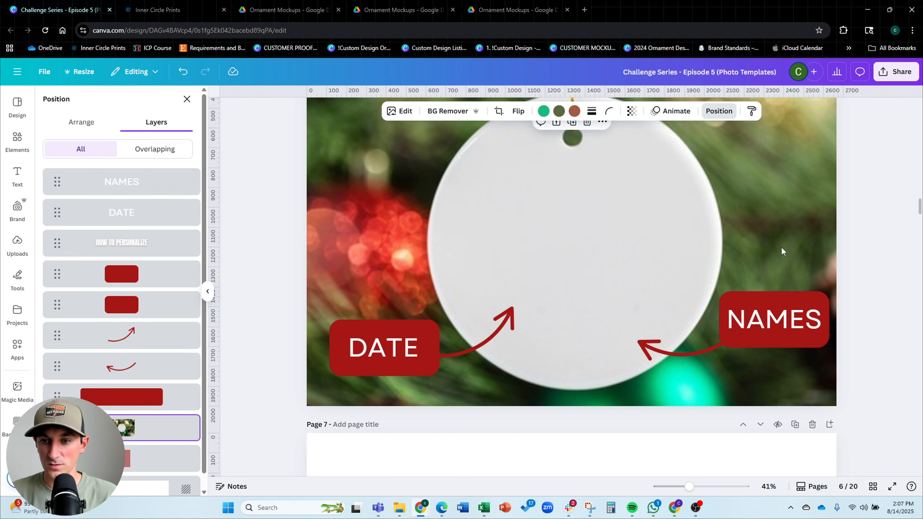
{"action": "left_click", "coordinate": [639, 347]}
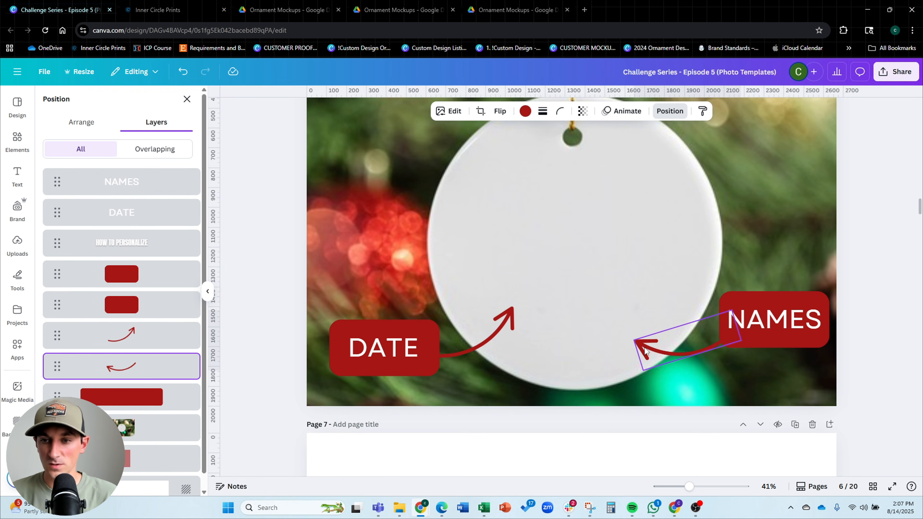
Review the finished page 6 layout and the listing photo slides outline on page 3
{"action": "scroll", "coordinate": [647, 238], "scroll_direction": "up", "scroll_amount": 4}
{"action": "scroll", "coordinate": [646, 238], "scroll_direction": "down", "scroll_amount": 3}
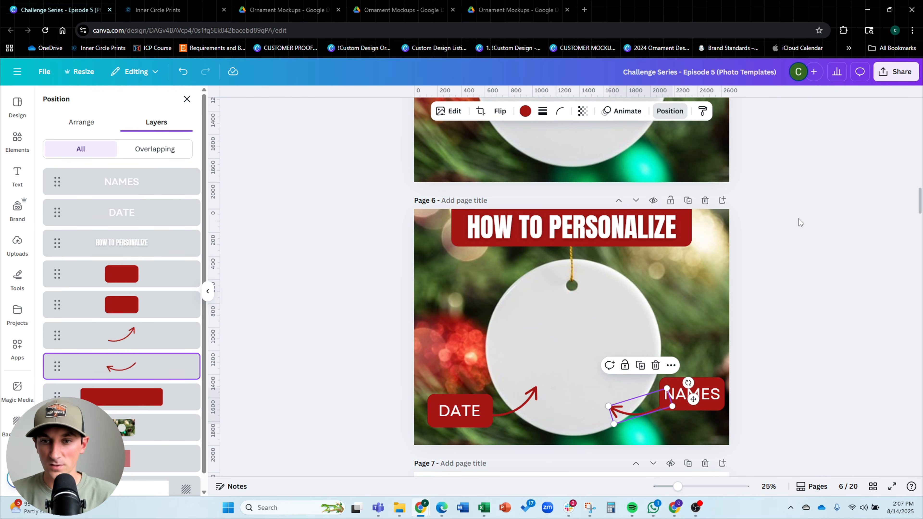
{"action": "left_click", "coordinate": [813, 215]}
{"action": "scroll", "coordinate": [817, 209], "scroll_direction": "down", "scroll_amount": 1}
{"action": "left_click", "coordinate": [816, 209]}
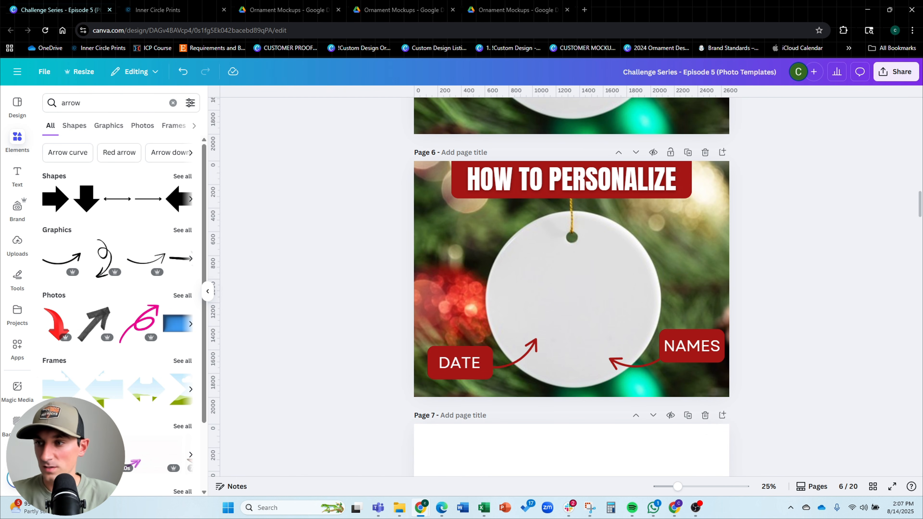
{"action": "scroll", "coordinate": [768, 240], "scroll_direction": "up", "scroll_amount": 15}
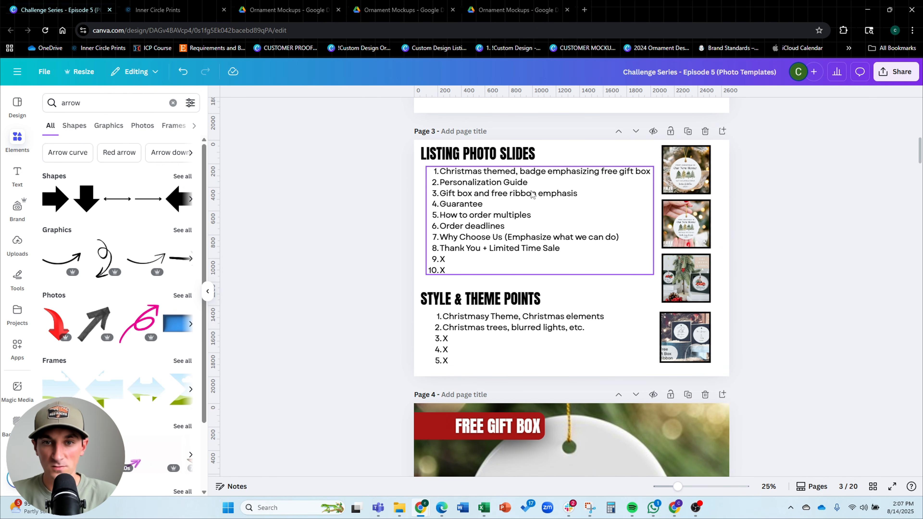
{"action": "scroll", "coordinate": [764, 204], "scroll_direction": "down", "scroll_amount": 15}
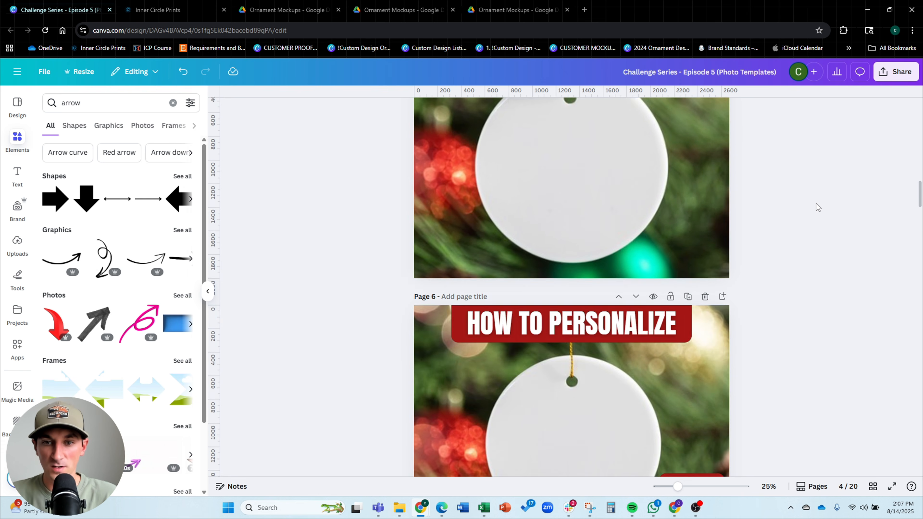
{"action": "scroll", "coordinate": [817, 206], "scroll_direction": "up", "scroll_amount": 3}
Duplicate page 6 and delete all elements from the new page 7
{"action": "left_click", "coordinate": [688, 153]}
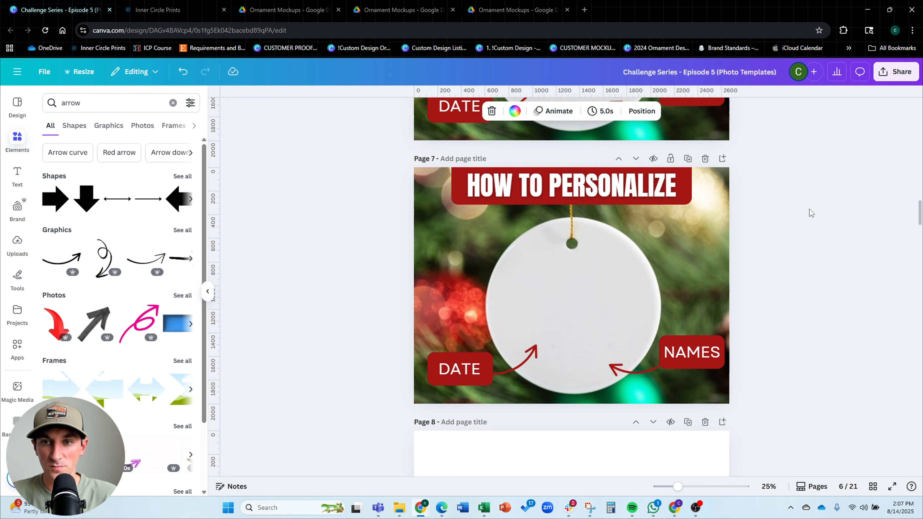
{"action": "left_click_drag", "start_coordinate": [442, 340], "coordinate": [399, 381]}
{"action": "key", "text": "Delete"}
{"action": "key", "text": "Delete"}
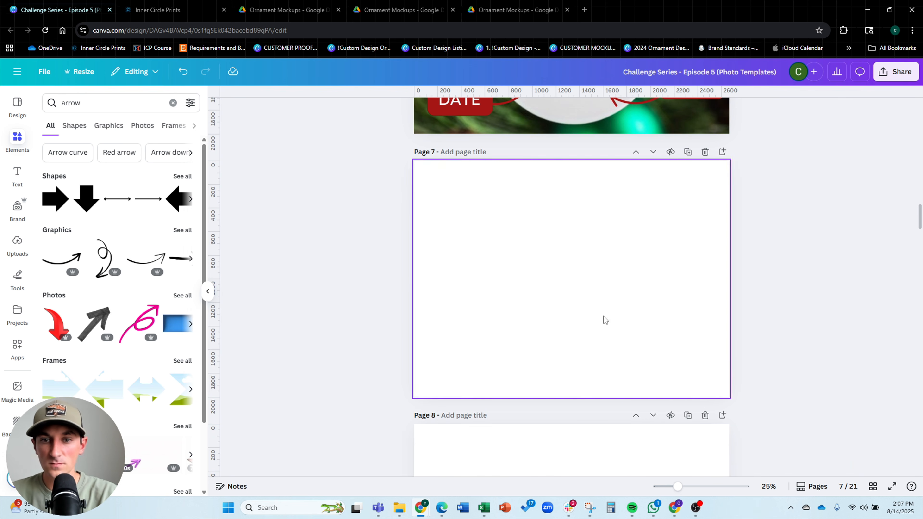
Add the ornament-in-gift-box mockup from uploads to page 7 and scale it to fill the page
{"action": "left_click", "coordinate": [17, 243]}
{"action": "scroll", "coordinate": [300, 237], "scroll_direction": "up", "scroll_amount": 3}
{"action": "scroll", "coordinate": [300, 238], "scroll_direction": "down", "scroll_amount": 3}
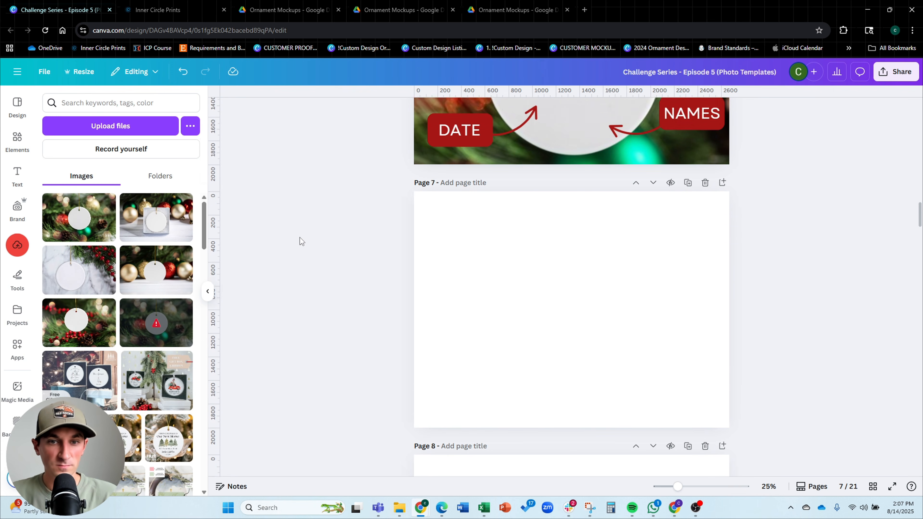
{"action": "left_click", "coordinate": [164, 224]}
{"action": "left_click_drag", "start_coordinate": [671, 212], "coordinate": [829, 109]}
{"action": "left_click_drag", "start_coordinate": [656, 233], "coordinate": [573, 285]}
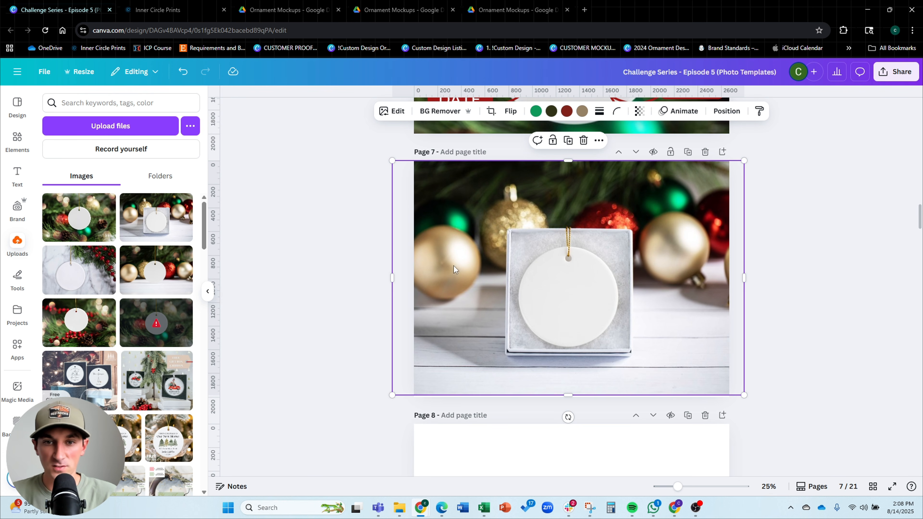
Copy the HOW TO PERSONALIZE banner from page 6 and paste it onto page 7
{"action": "scroll", "coordinate": [715, 227], "scroll_direction": "up", "scroll_amount": 10}
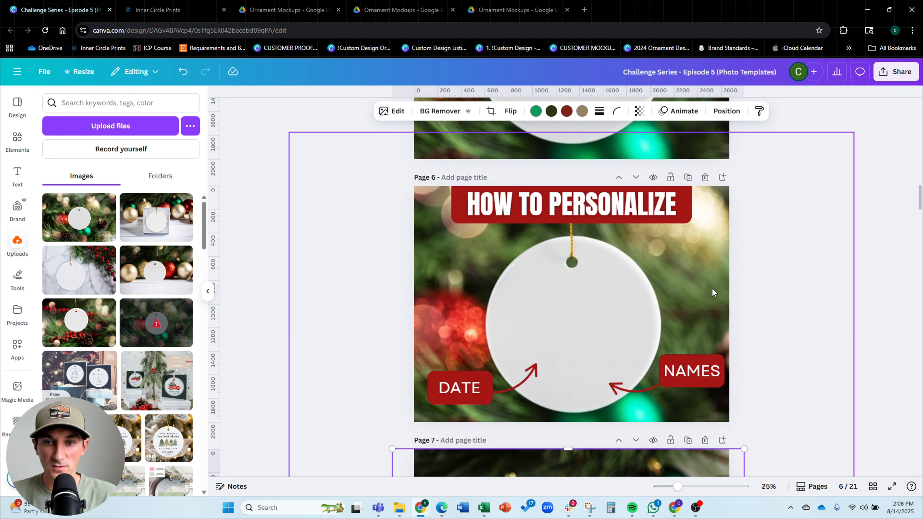
{"action": "scroll", "coordinate": [749, 285], "scroll_direction": "down", "scroll_amount": 10}
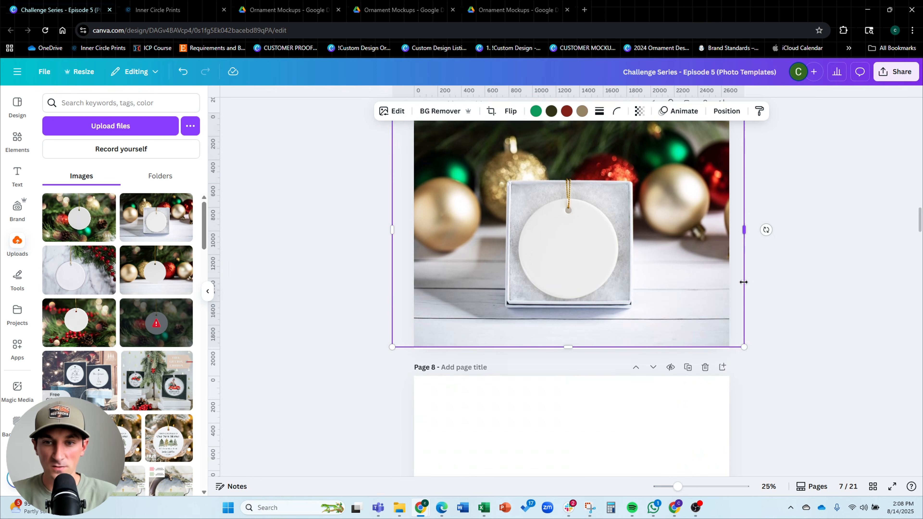
{"action": "scroll", "coordinate": [656, 280], "scroll_direction": "up", "scroll_amount": 3}
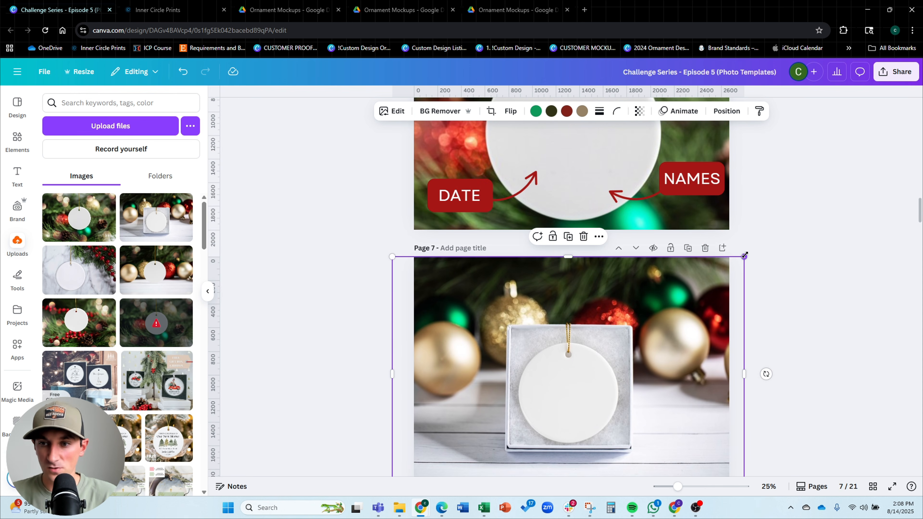
{"action": "scroll", "coordinate": [584, 300], "scroll_direction": "up", "scroll_amount": 2}
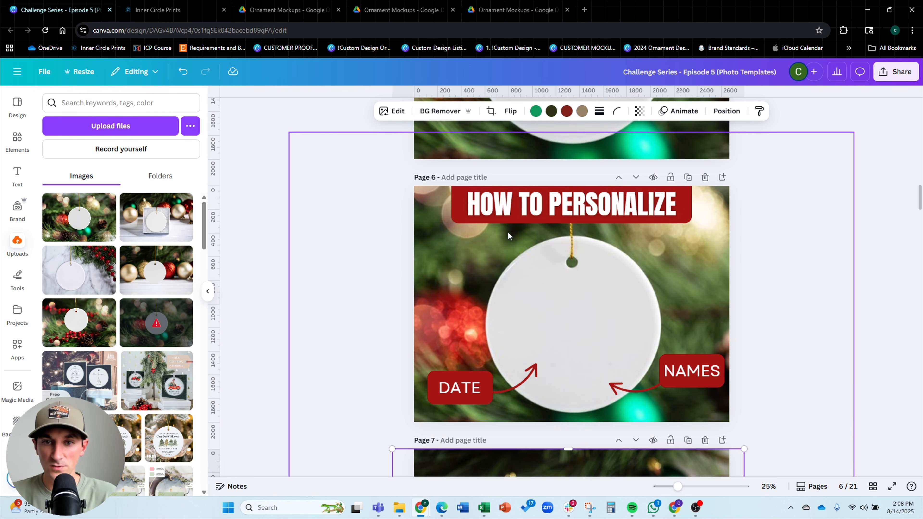
{"action": "left_click", "coordinate": [472, 209]}
{"action": "left_click", "coordinate": [452, 204], "text": "shift"}
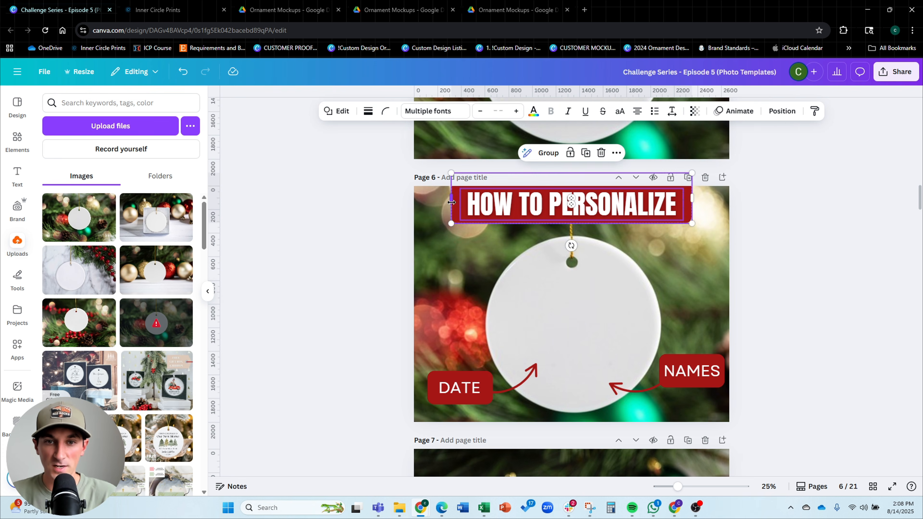
{"action": "key", "text": "ctrl+c"}
{"action": "scroll", "coordinate": [737, 223], "scroll_direction": "down", "scroll_amount": 4}
{"action": "key", "text": "ctrl+v"}
Replace the pasted banner text on page 7 with FREE GIFT BOX & RIBBON
{"action": "left_click", "coordinate": [789, 260]}
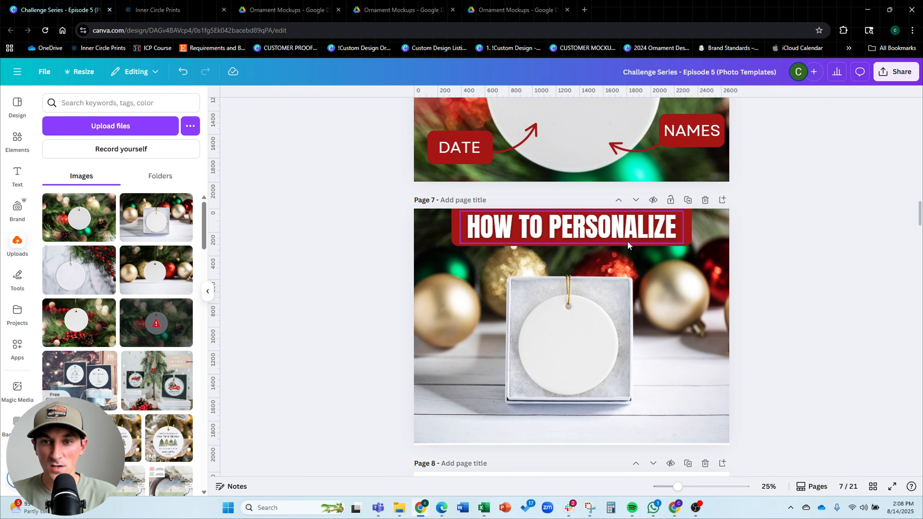
{"action": "left_click", "coordinate": [623, 235]}
{"action": "double_click", "coordinate": [623, 236]}
{"action": "type", "text": "F"}
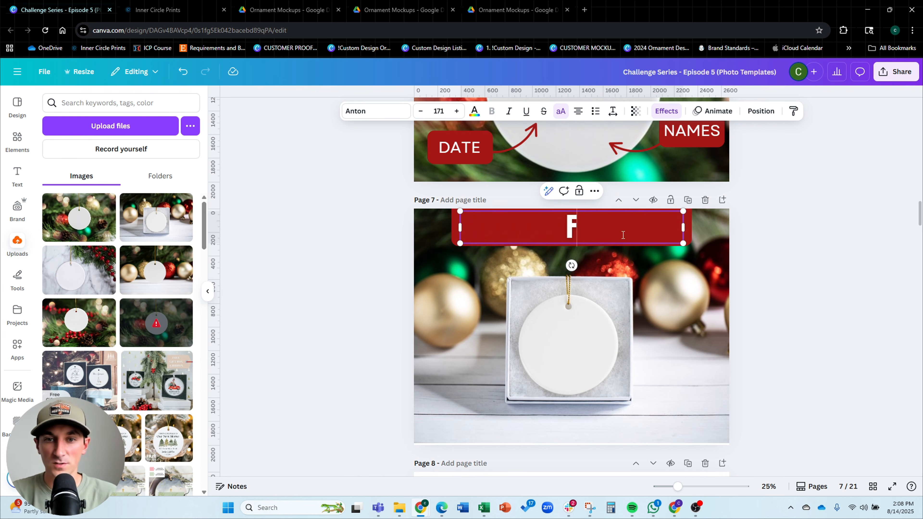
{"action": "type", "text": "REE GIFT BOX"}
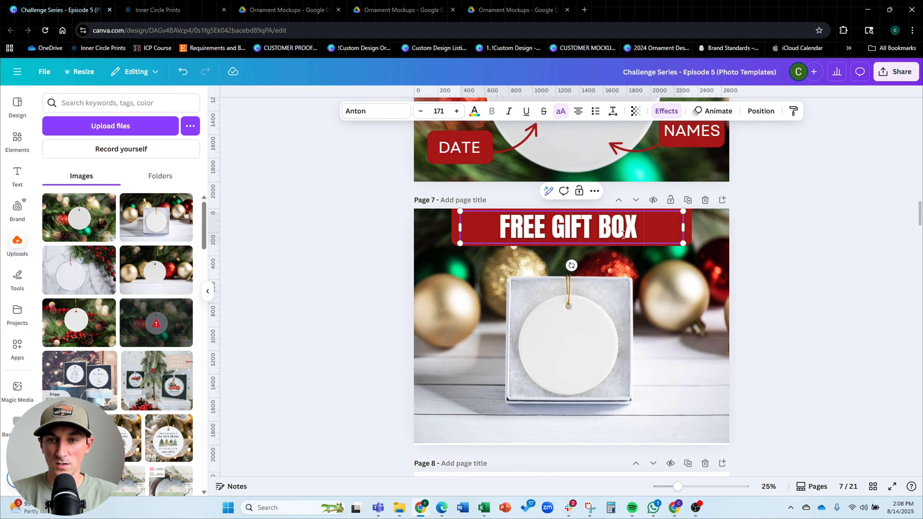
{"action": "type", "text": " & RIBBON"}
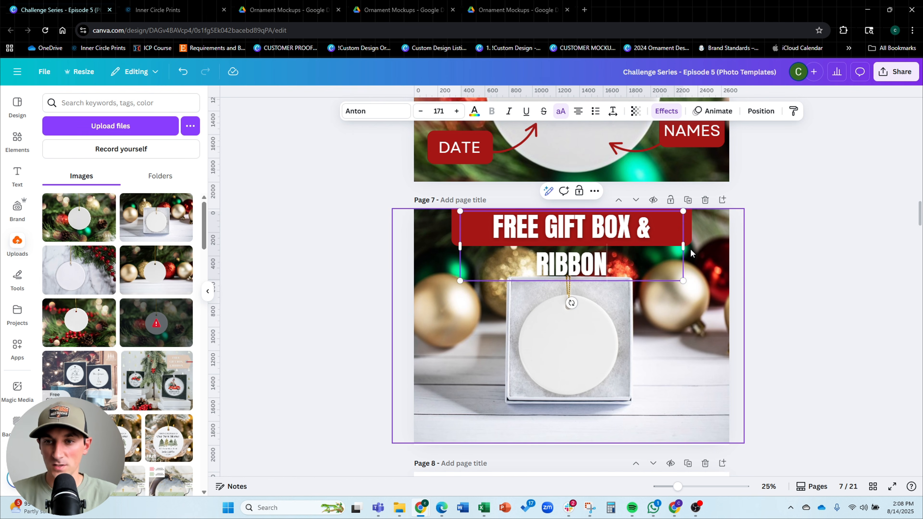
Widen the FREE GIFT BOX & RIBBON text and its red banner so the full title fits across the top
{"action": "left_click_drag", "start_coordinate": [683, 247], "coordinate": [718, 243]}
{"action": "left_click", "coordinate": [788, 254]}
{"action": "left_click_drag", "start_coordinate": [593, 233], "coordinate": [575, 236]}
{"action": "left_click", "coordinate": [115, 211]}
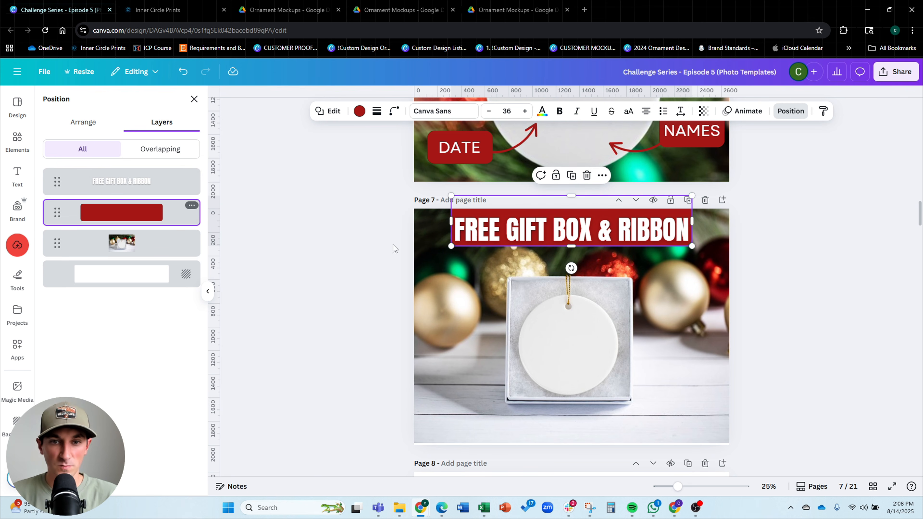
{"action": "left_click_drag", "start_coordinate": [451, 222], "coordinate": [431, 221]}
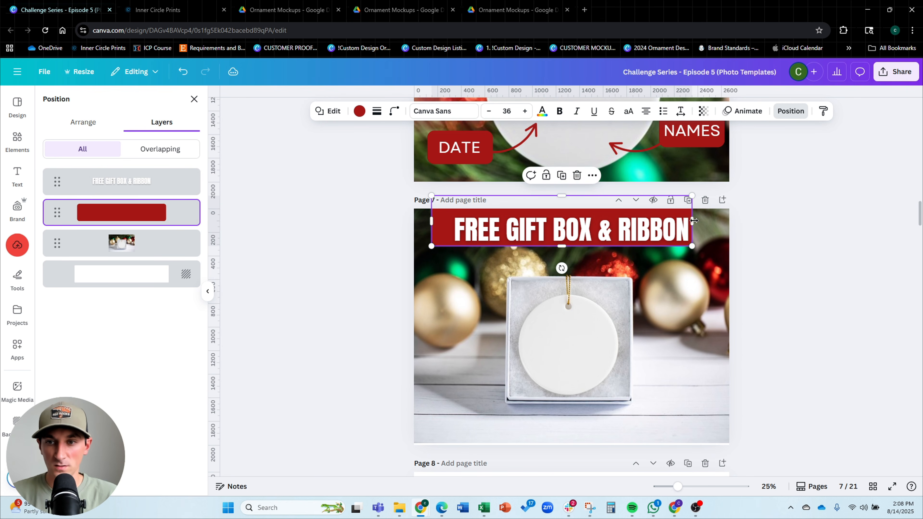
{"action": "left_click_drag", "start_coordinate": [694, 222], "coordinate": [708, 222]}
{"action": "left_click", "coordinate": [780, 238]}
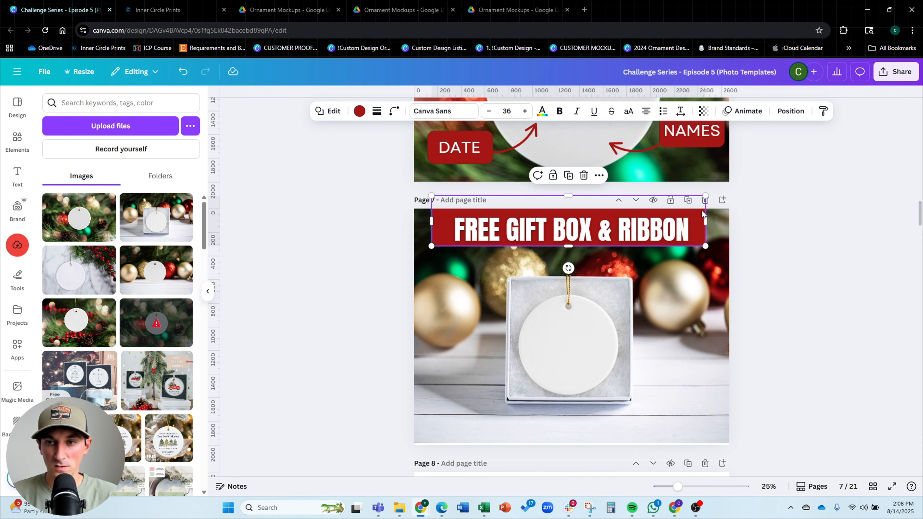
Nudge the FREE GIFT BOX & RIBBON text so it sits centered within its red banner on page 7
{"action": "left_click", "coordinate": [700, 217]}
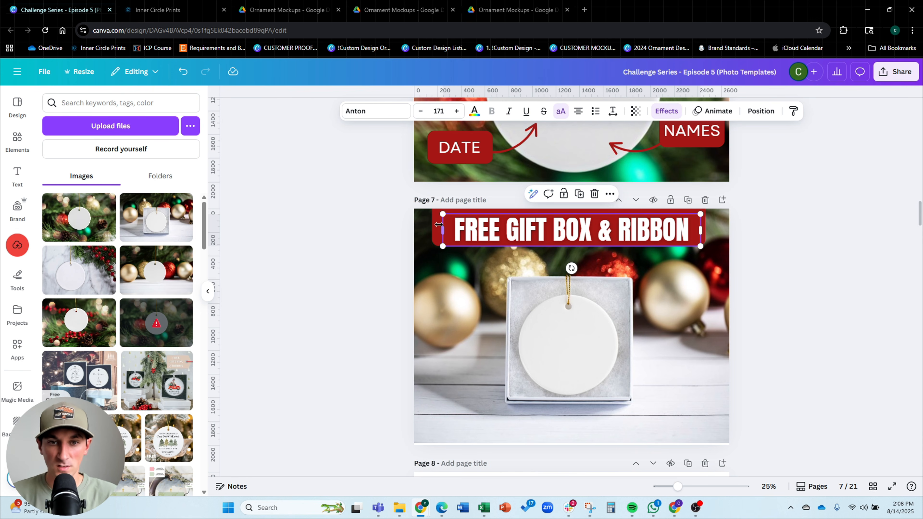
{"action": "left_click_drag", "start_coordinate": [436, 230], "coordinate": [440, 230]}
{"action": "left_click", "coordinate": [791, 111]}
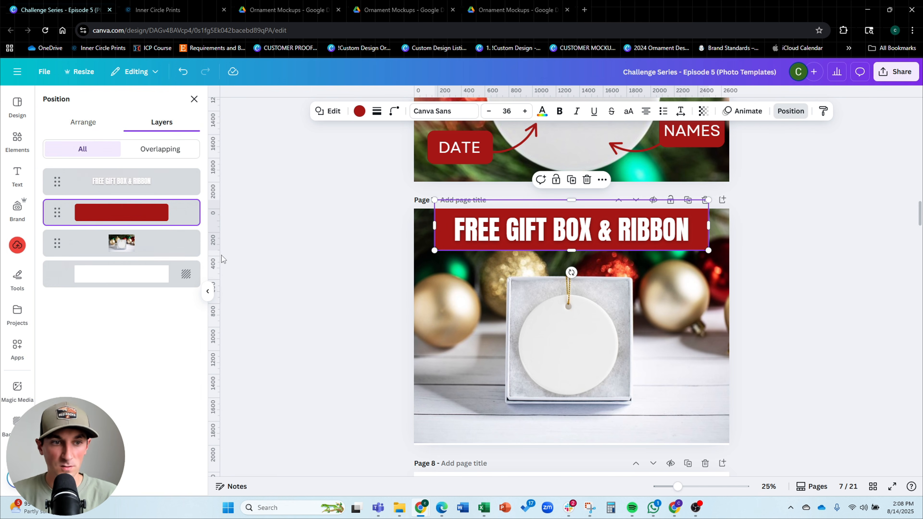
{"action": "left_click", "coordinate": [83, 122]}
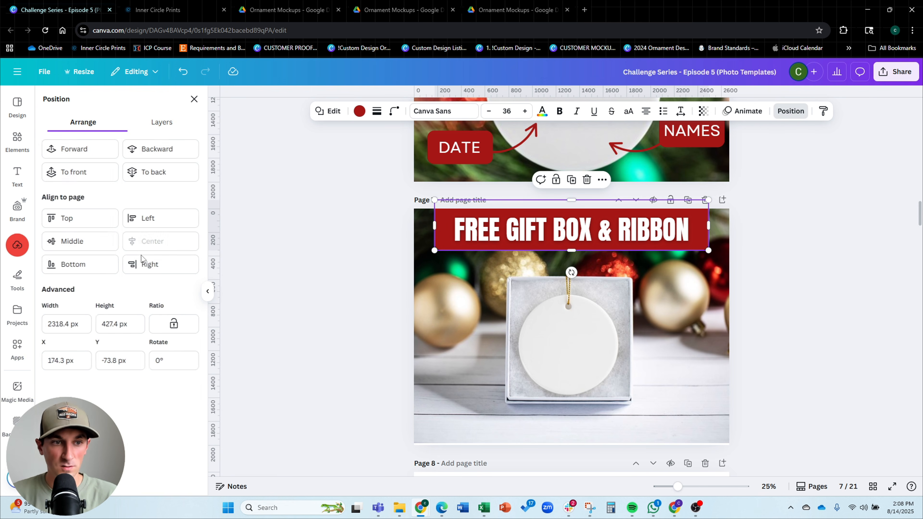
{"action": "left_click", "coordinate": [577, 234]}
{"action": "left_click", "coordinate": [827, 260]}
Enlarge and reposition the gift box mockup on page 7 to crop in closer on the boxed ornament
{"action": "left_click", "coordinate": [628, 310]}
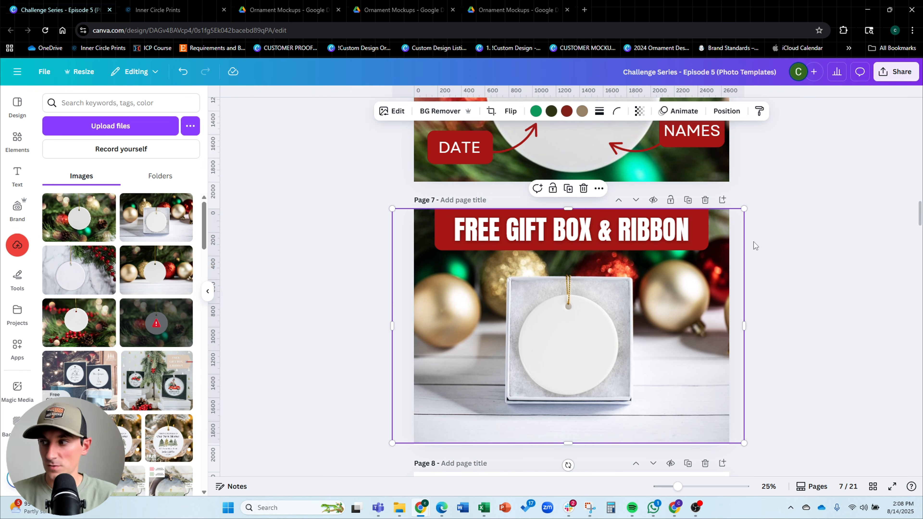
{"action": "left_click_drag", "start_coordinate": [745, 209], "coordinate": [836, 147]}
{"action": "left_click_drag", "start_coordinate": [786, 266], "coordinate": [660, 267]}
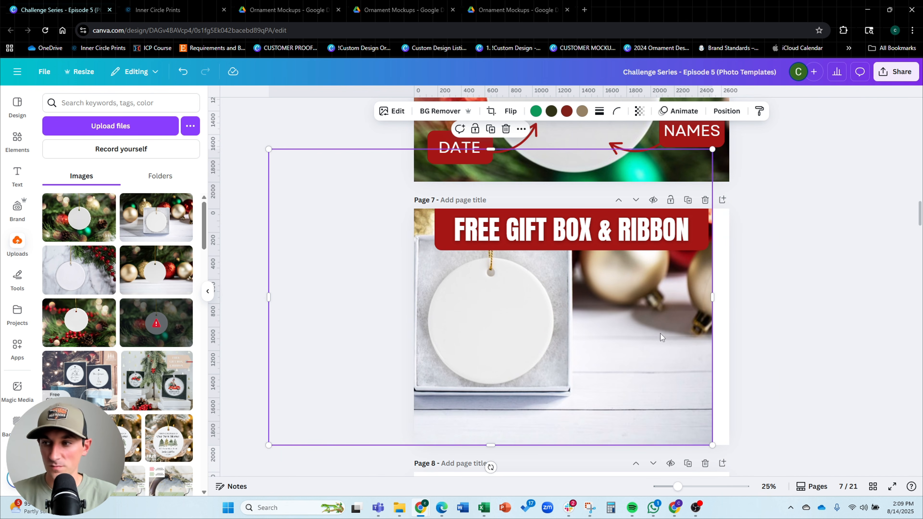
{"action": "left_click_drag", "start_coordinate": [653, 318], "coordinate": [669, 352]}
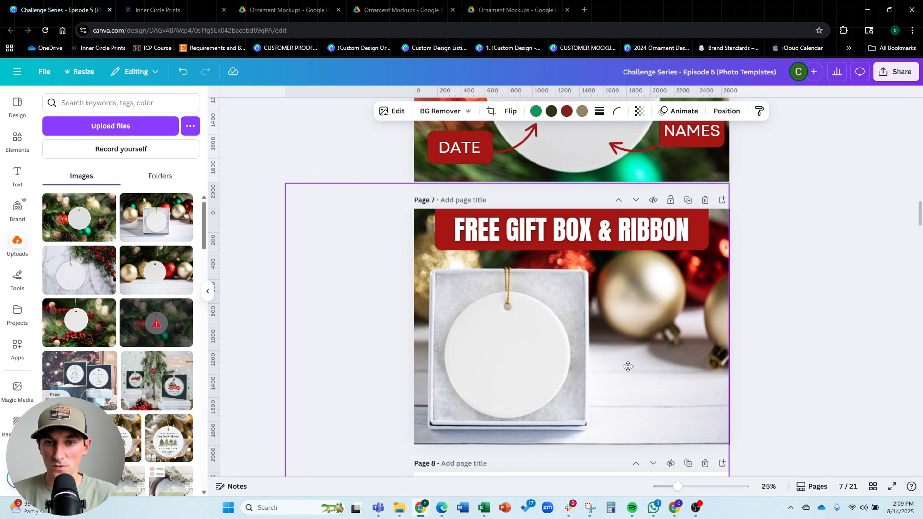
{"action": "mouse_move", "coordinate": [727, 182]}
{"action": "left_mouse_down"}
{"action": "mouse_move", "coordinate": [744, 174]}
{"action": "mouse_move", "coordinate": [736, 180]}
{"action": "left_mouse_up"}
{"action": "left_click_drag", "start_coordinate": [600, 351], "coordinate": [599, 359]}
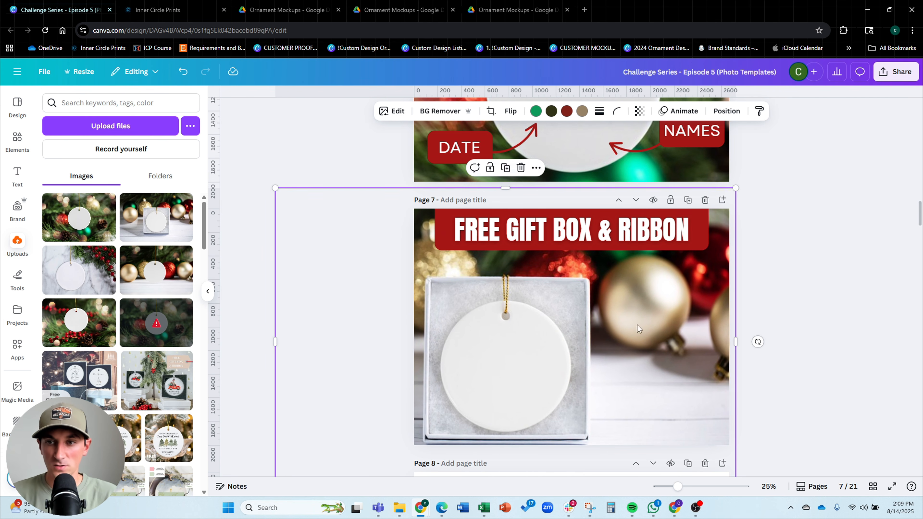
{"action": "left_click_drag", "start_coordinate": [735, 191], "coordinate": [723, 198]}
{"action": "left_click_drag", "start_coordinate": [655, 322], "coordinate": [661, 313]}
{"action": "left_click", "coordinate": [797, 280]}
Copy the NAMES label banner from page 6 and paste it into the lower-right corner of page 7
{"action": "scroll", "coordinate": [800, 276], "scroll_direction": "down", "scroll_amount": 2}
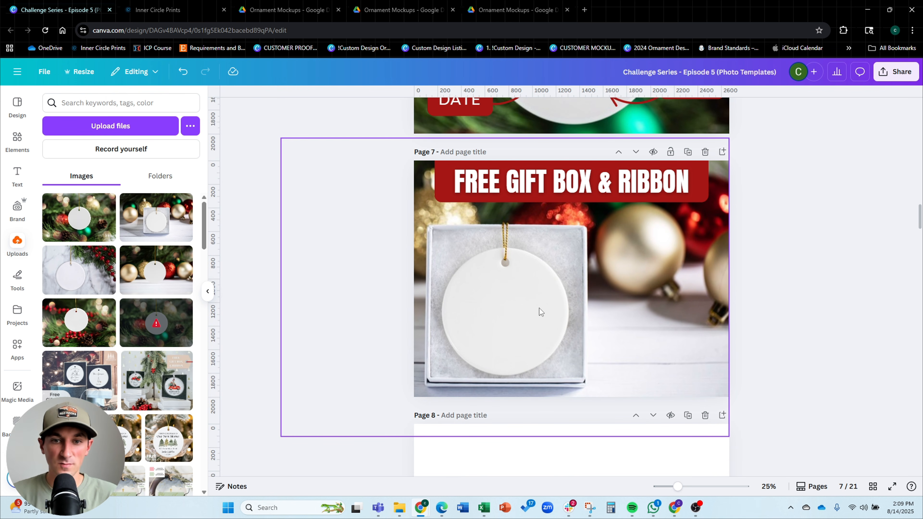
{"action": "scroll", "coordinate": [512, 291], "scroll_direction": "up", "scroll_amount": 15}
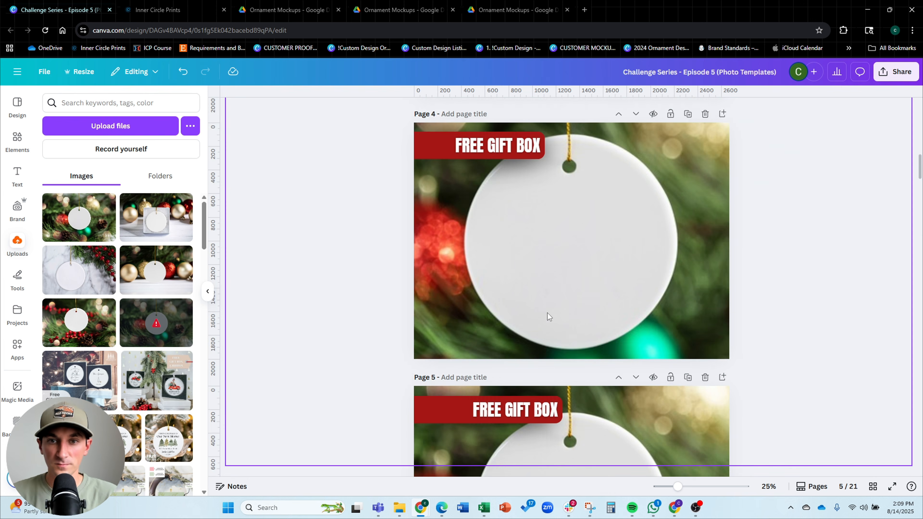
{"action": "scroll", "coordinate": [547, 313], "scroll_direction": "up", "scroll_amount": 3}
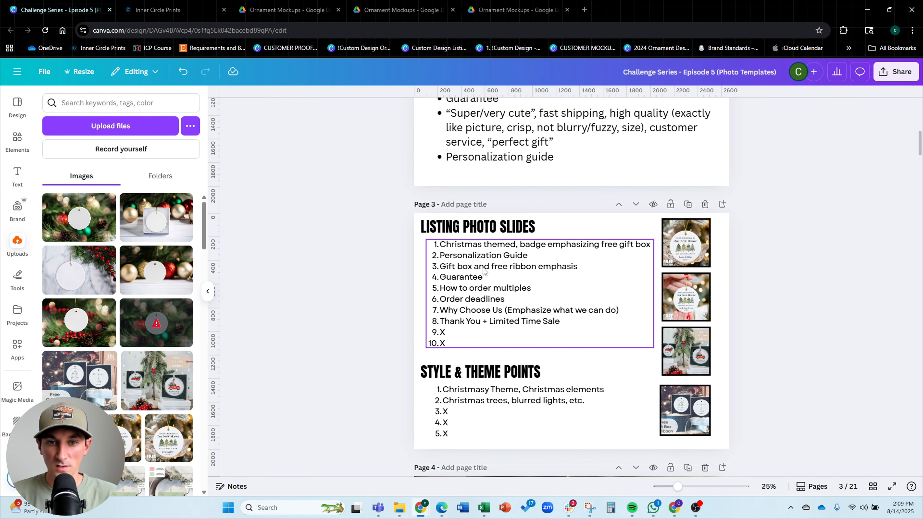
{"action": "scroll", "coordinate": [551, 265], "scroll_direction": "down", "scroll_amount": 15}
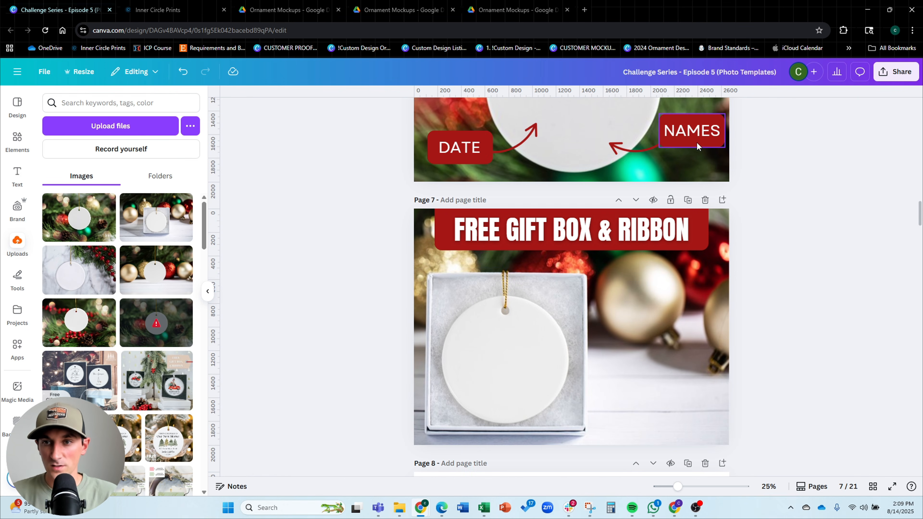
{"action": "left_click", "coordinate": [697, 143]}
{"action": "key", "text": "ctrl+c"}
{"action": "key", "text": "ctrl+v"}
{"action": "left_click_drag", "start_coordinate": [683, 137], "coordinate": [639, 417]}
{"action": "mouse_move", "coordinate": [689, 385]}
{"action": "left_mouse_down"}
{"action": "mouse_move", "coordinate": [711, 373]}
{"action": "mouse_move", "coordinate": [701, 377]}
{"action": "left_mouse_up"}
{"action": "left_click_drag", "start_coordinate": [664, 404], "coordinate": [666, 404]}
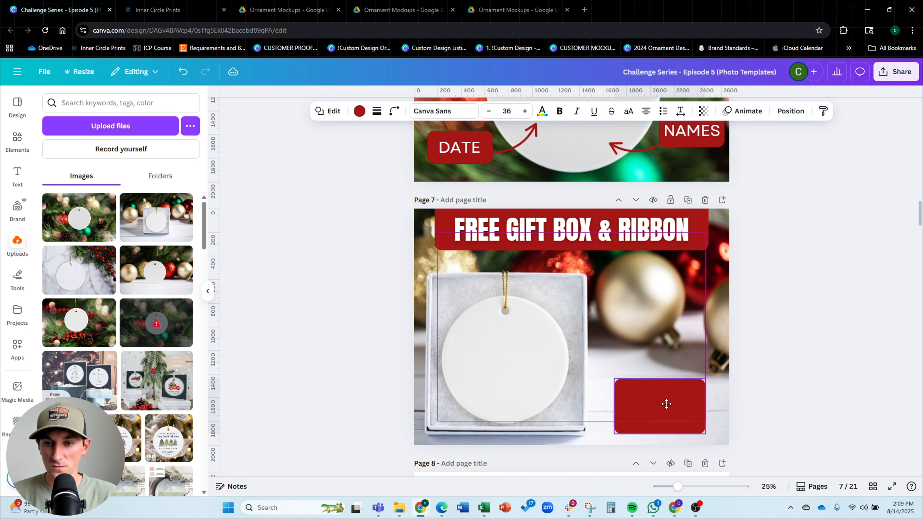
Bring a curved arrow from page 6 onto page 7, pointing from the new banner toward the ornament
{"action": "left_click", "coordinate": [635, 151]}
{"action": "left_click_drag", "start_coordinate": [642, 152], "coordinate": [589, 423]}
{"action": "left_click", "coordinate": [668, 416]}
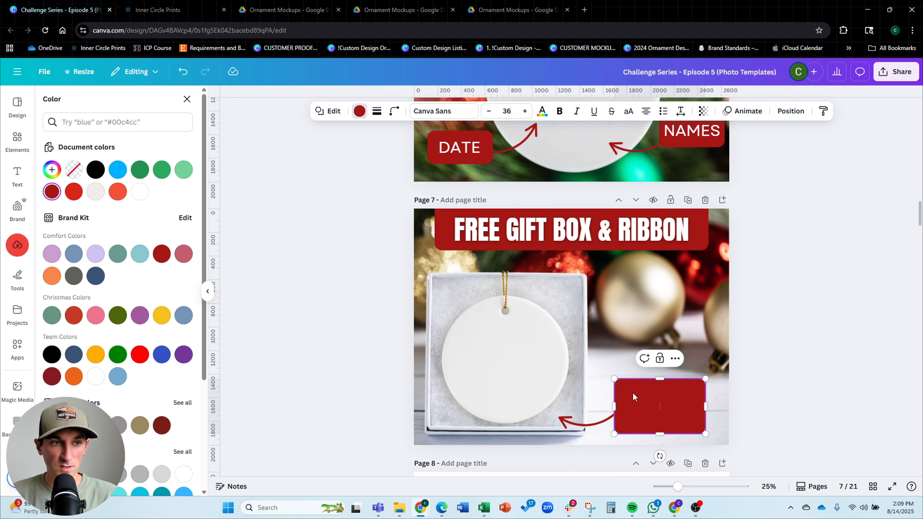
{"action": "left_click", "coordinate": [703, 111]}
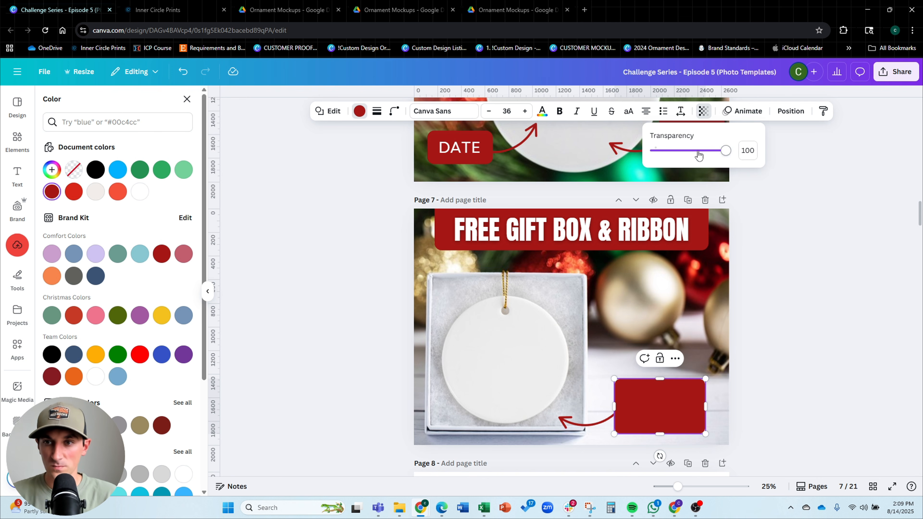
{"action": "left_click", "coordinate": [809, 355]}
Adjust the arrow's ends so it connects the lower-right banner to the boxed ornament on page 7
{"action": "scroll", "coordinate": [799, 268], "scroll_direction": "down", "scroll_amount": 1}
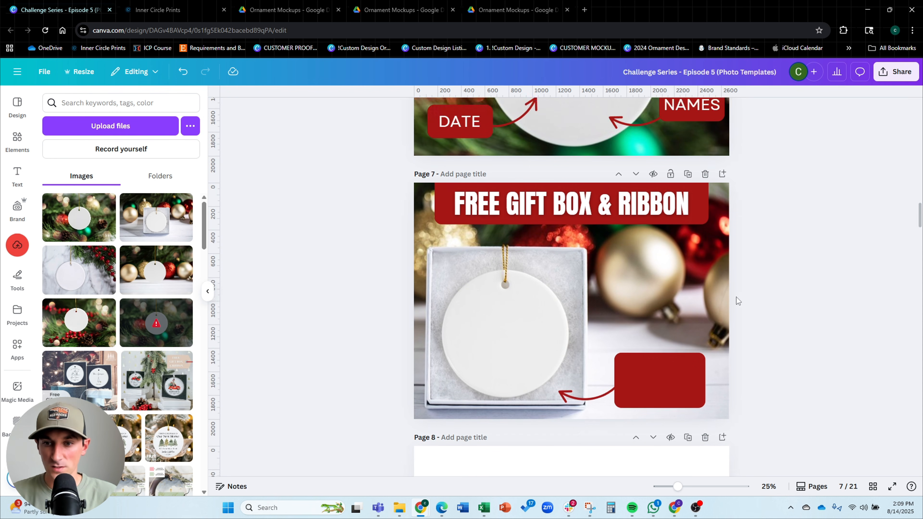
{"action": "scroll", "coordinate": [737, 298], "scroll_direction": "down", "scroll_amount": 1}
{"action": "left_click_drag", "start_coordinate": [659, 367], "coordinate": [659, 369]}
{"action": "left_click", "coordinate": [565, 363]}
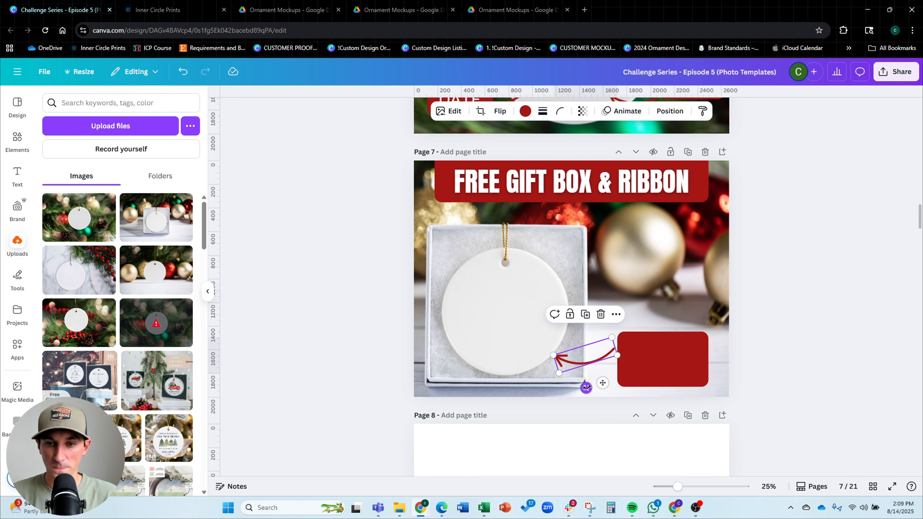
{"action": "left_click_drag", "start_coordinate": [586, 388], "coordinate": [581, 387]}
{"action": "left_click_drag", "start_coordinate": [617, 360], "coordinate": [632, 361]}
{"action": "left_click", "coordinate": [657, 362]}
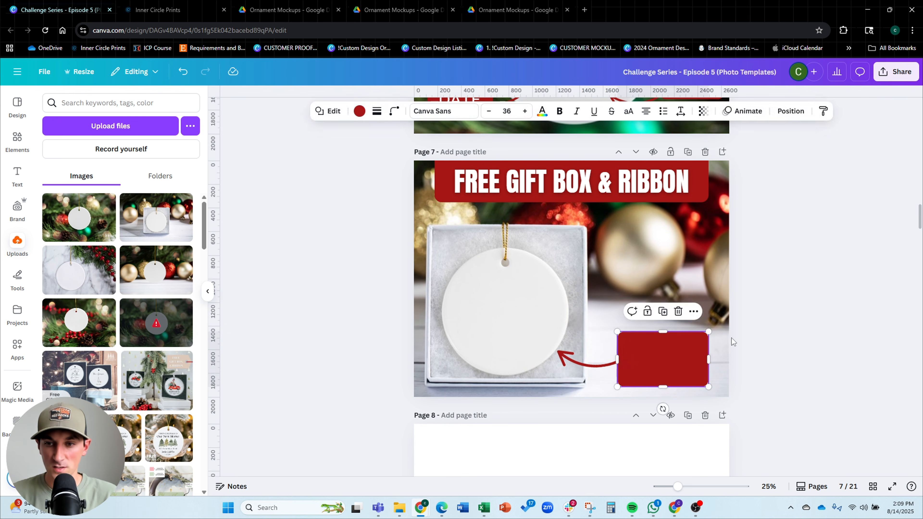
{"action": "left_click", "coordinate": [732, 338]}
Review the listing photo slides outline on page 3
{"action": "scroll", "coordinate": [816, 251], "scroll_direction": "down", "scroll_amount": 1}
{"action": "scroll", "coordinate": [796, 240], "scroll_direction": "down", "scroll_amount": 1}
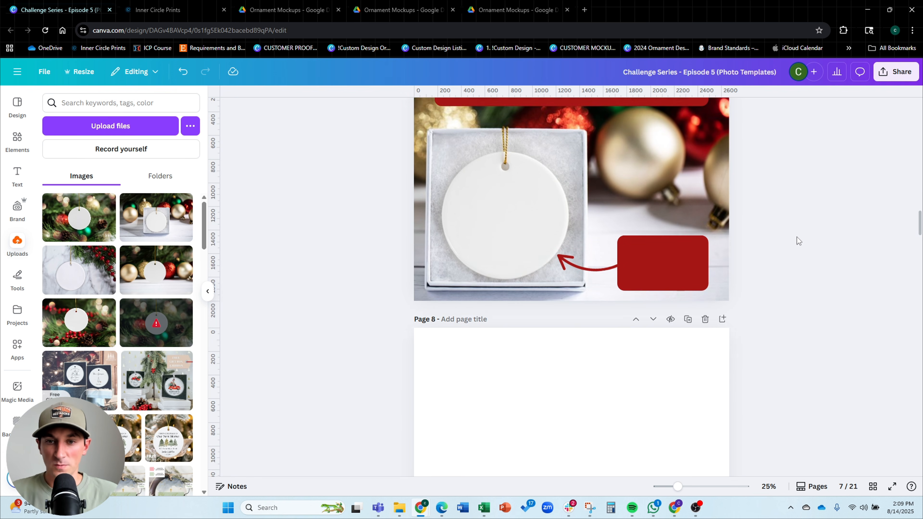
{"action": "scroll", "coordinate": [797, 237], "scroll_direction": "up", "scroll_amount": 1}
{"action": "scroll", "coordinate": [796, 238], "scroll_direction": "up", "scroll_amount": 1}
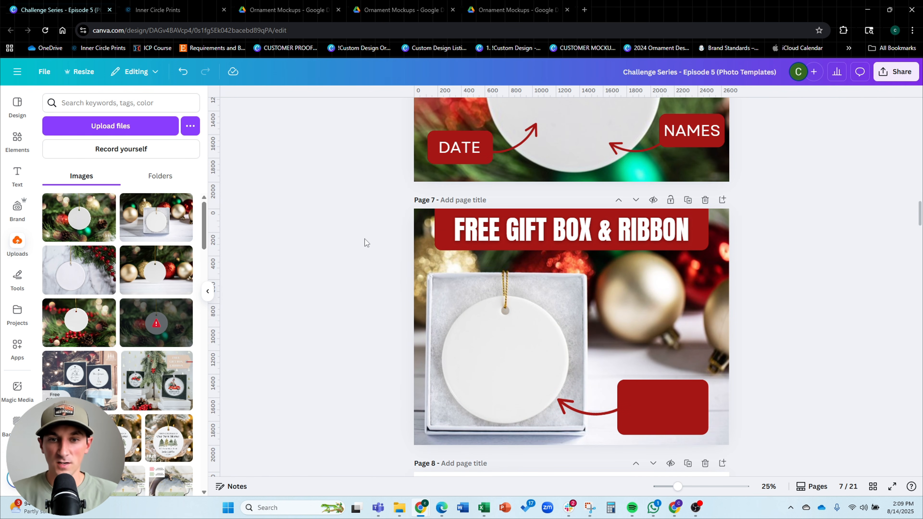
{"action": "scroll", "coordinate": [364, 239], "scroll_direction": "up", "scroll_amount": 15}
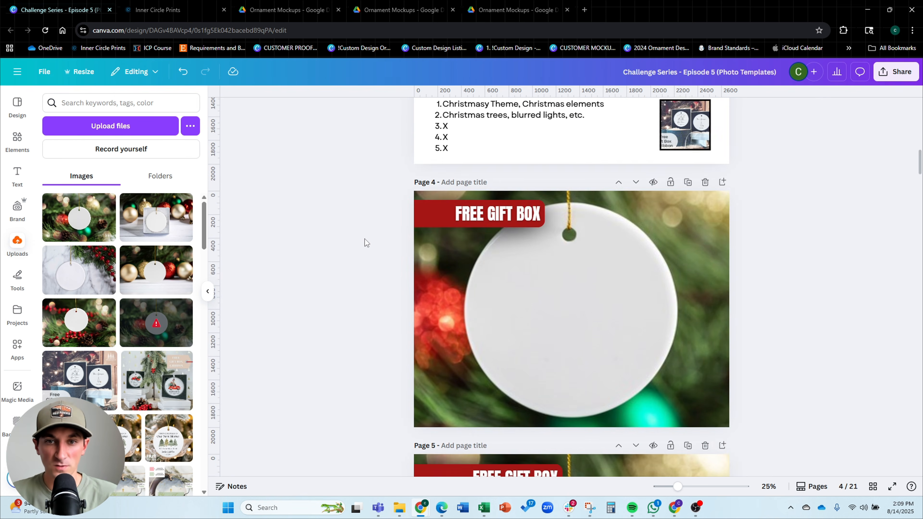
{"action": "scroll", "coordinate": [365, 239], "scroll_direction": "up", "scroll_amount": 4}
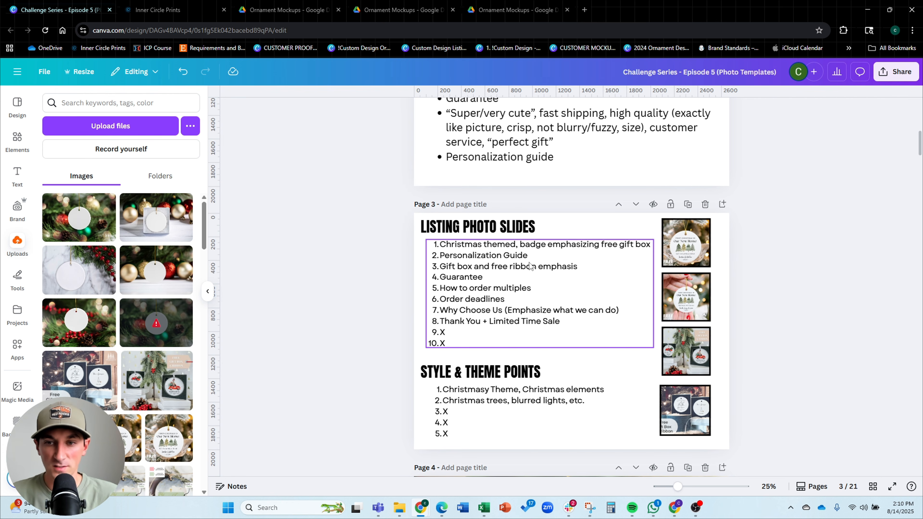
{"action": "scroll", "coordinate": [808, 232], "scroll_direction": "down", "scroll_amount": 1}
{"action": "scroll", "coordinate": [807, 231], "scroll_direction": "down", "scroll_amount": 10}
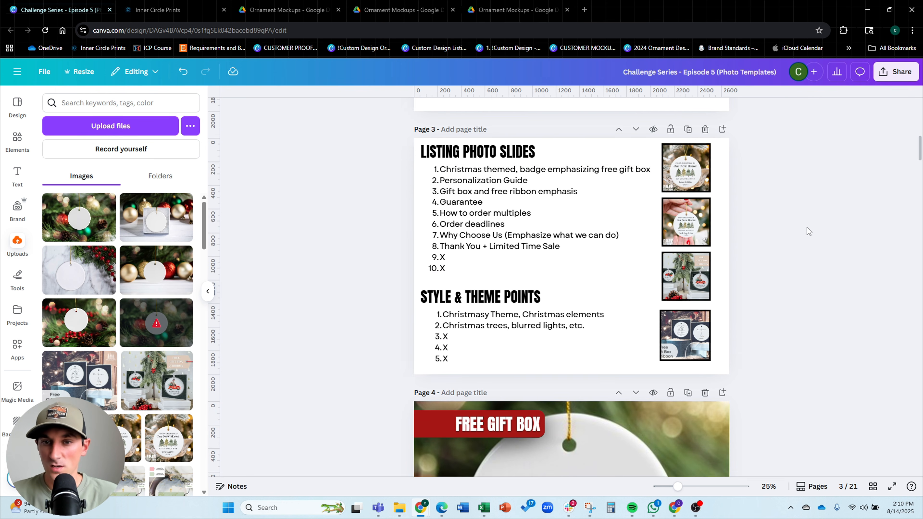
{"action": "scroll", "coordinate": [746, 208], "scroll_direction": "down", "scroll_amount": 9}
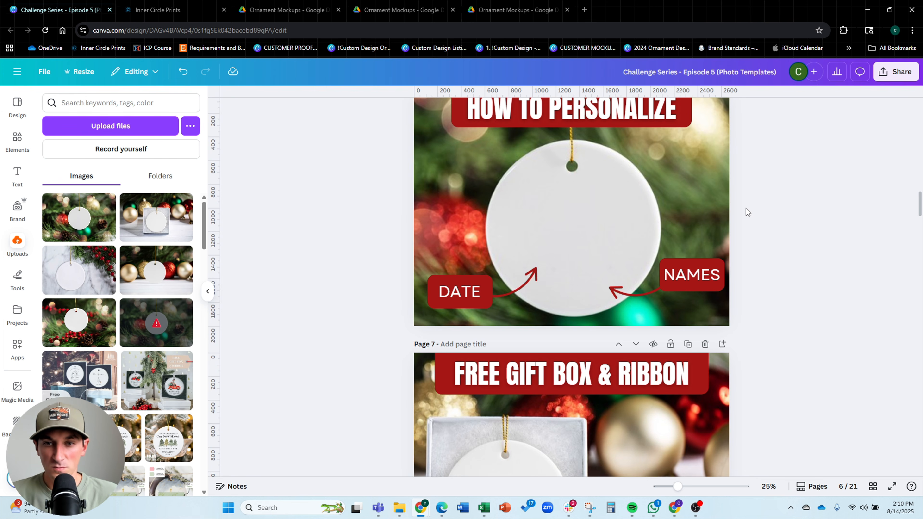
Duplicate page 7 and delete the banner, arrow and mockup image from the new page 8
{"action": "left_click", "coordinate": [688, 152]}
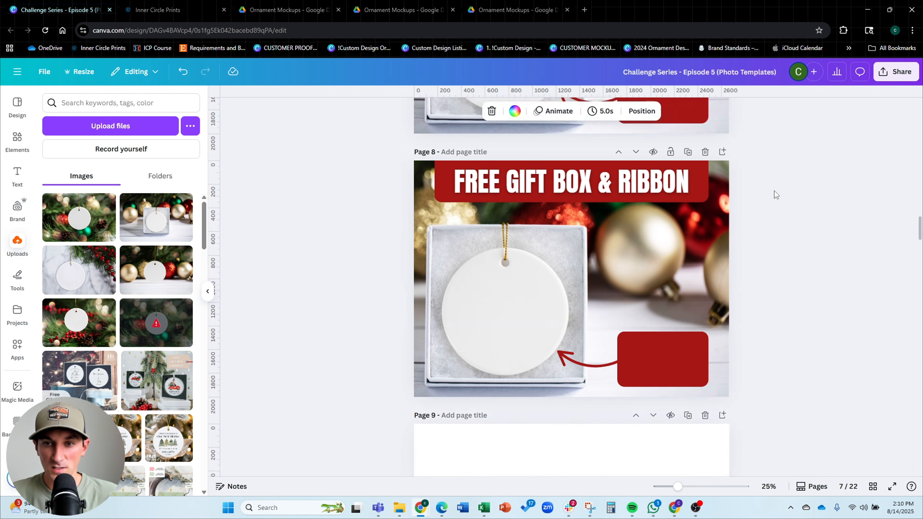
{"action": "left_click_drag", "start_coordinate": [783, 143], "coordinate": [368, 370]}
{"action": "key", "text": "Delete"}
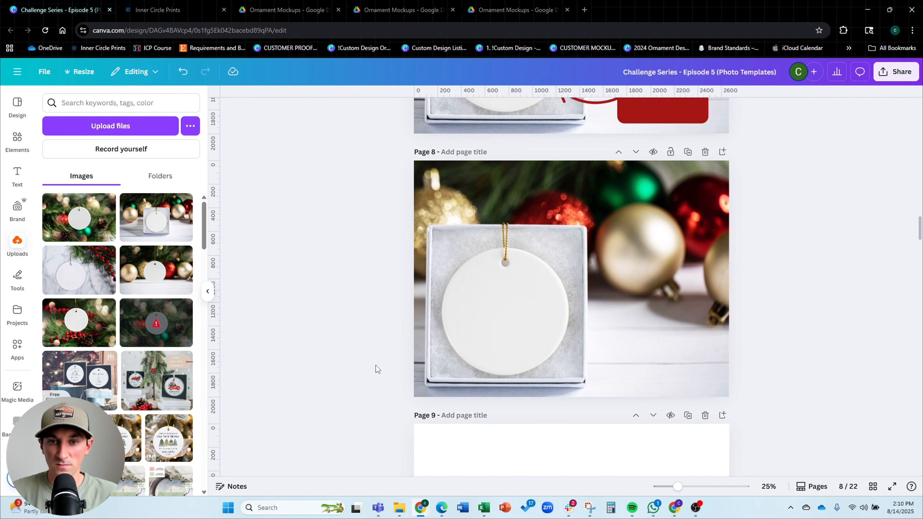
{"action": "left_click", "coordinate": [588, 253]}
{"action": "key", "text": "Delete"}
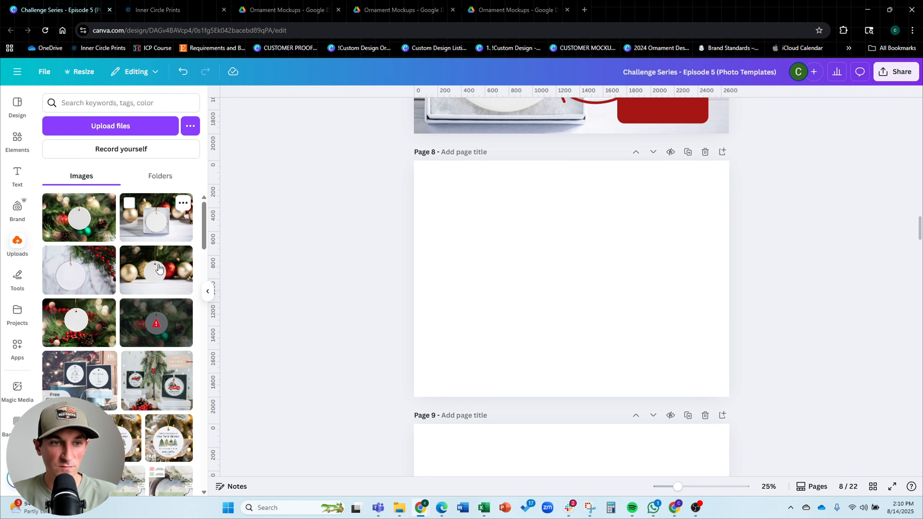
Add the ornament-among-baubles mockup from uploads to page 8 and scale it to fill the page
{"action": "left_click", "coordinate": [169, 280]}
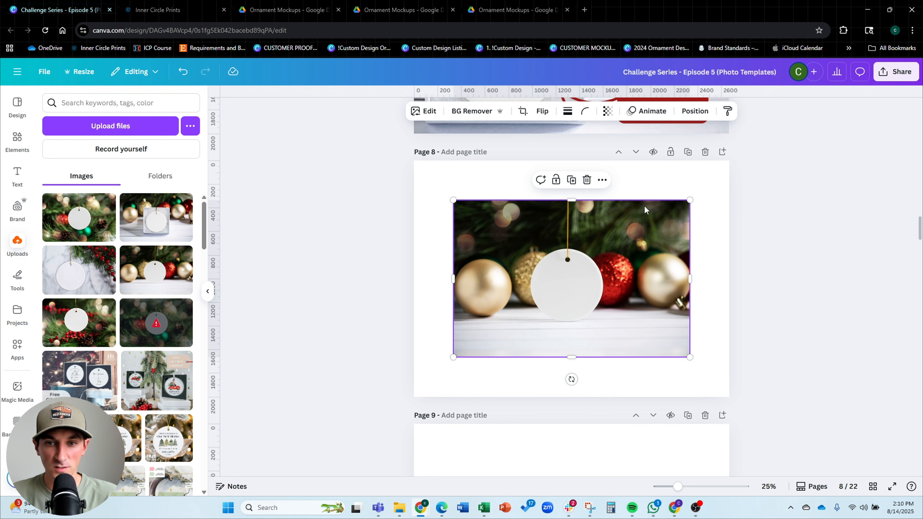
{"action": "left_click_drag", "start_coordinate": [690, 200], "coordinate": [876, 125]}
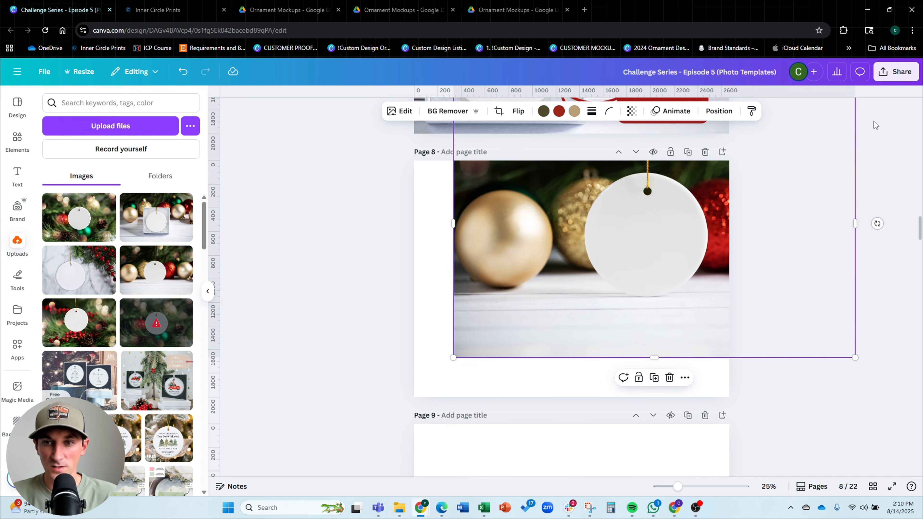
{"action": "left_click_drag", "start_coordinate": [707, 233], "coordinate": [632, 258]}
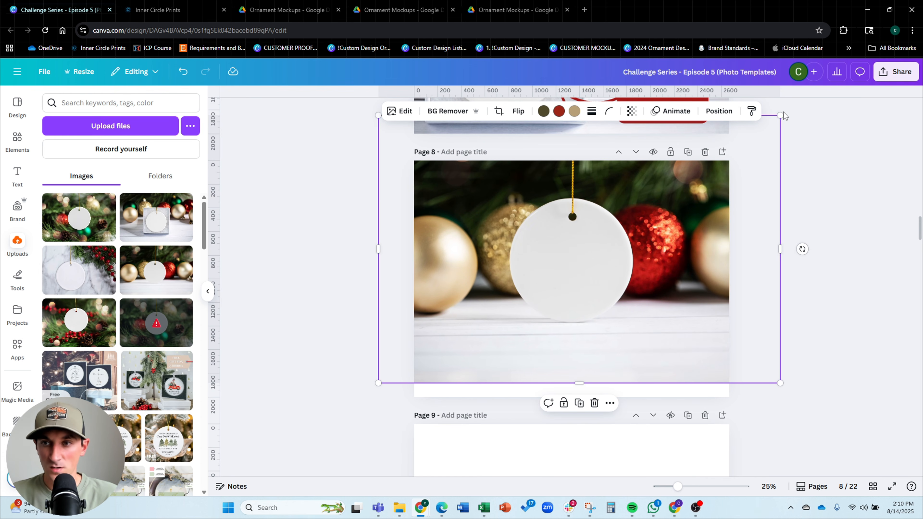
{"action": "left_click_drag", "start_coordinate": [781, 115], "coordinate": [902, 35]}
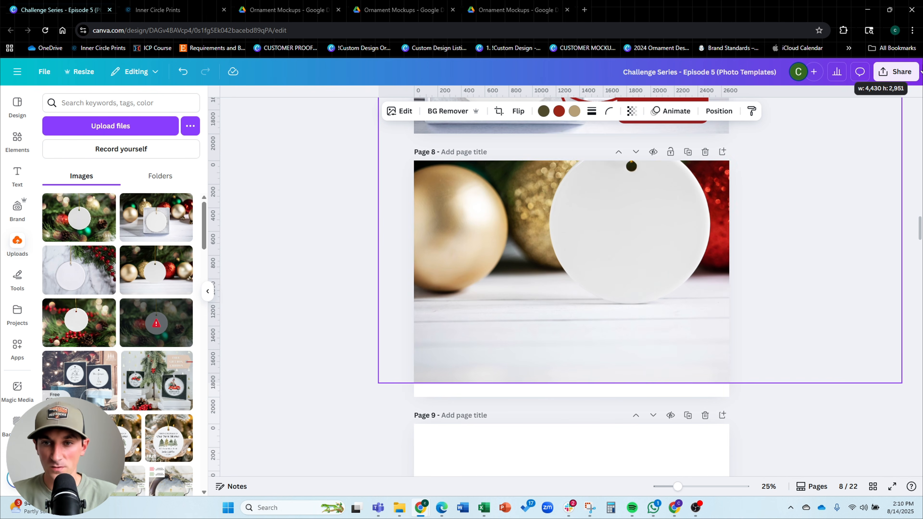
{"action": "left_click_drag", "start_coordinate": [833, 188], "coordinate": [775, 202]}
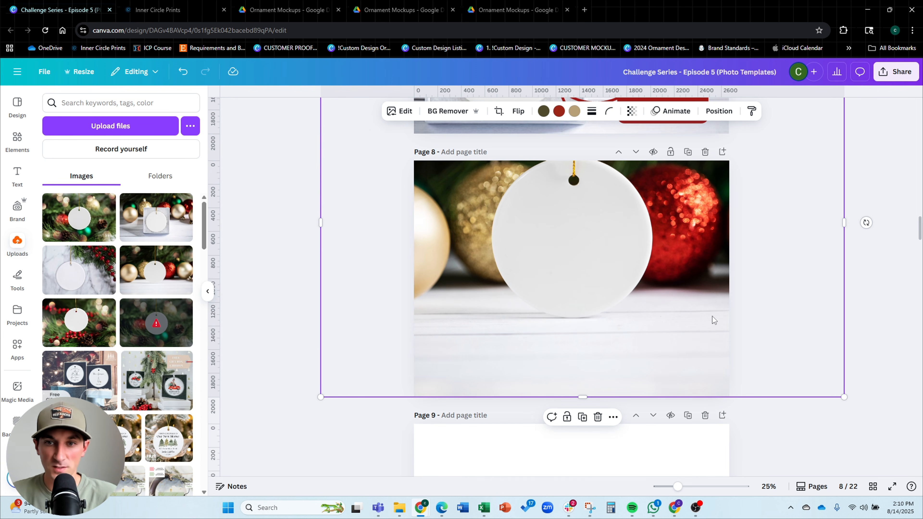
{"action": "left_click_drag", "start_coordinate": [712, 317], "coordinate": [711, 326]}
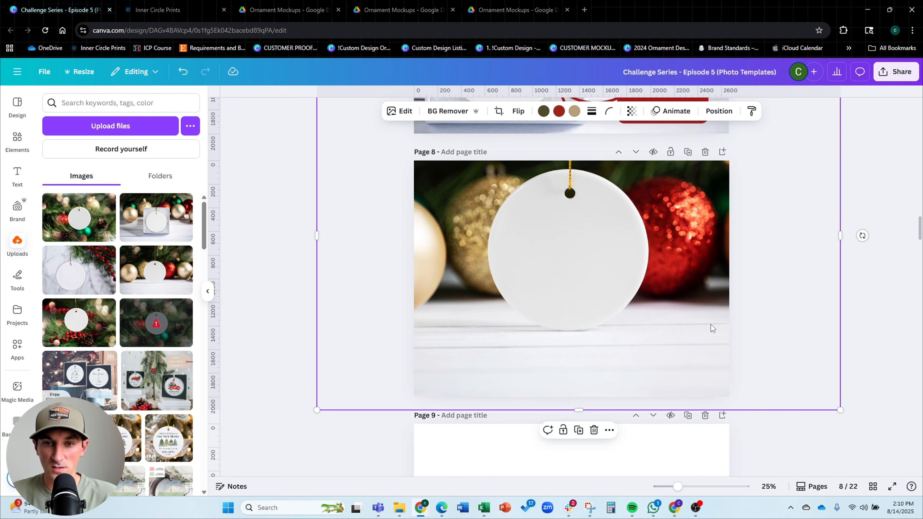
Copy the red title banner from page 7 and paste it onto page 8
{"action": "scroll", "coordinate": [572, 274], "scroll_direction": "up", "scroll_amount": 9}
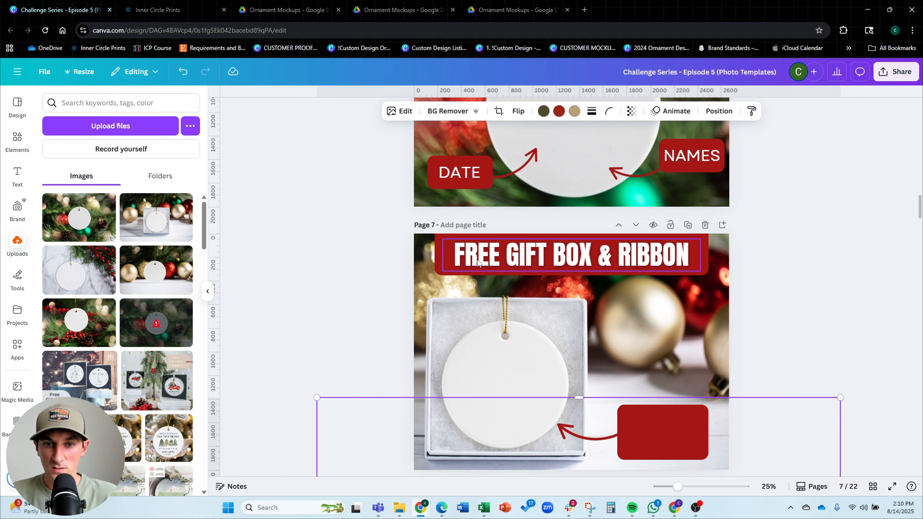
{"action": "left_click", "coordinate": [441, 253]}
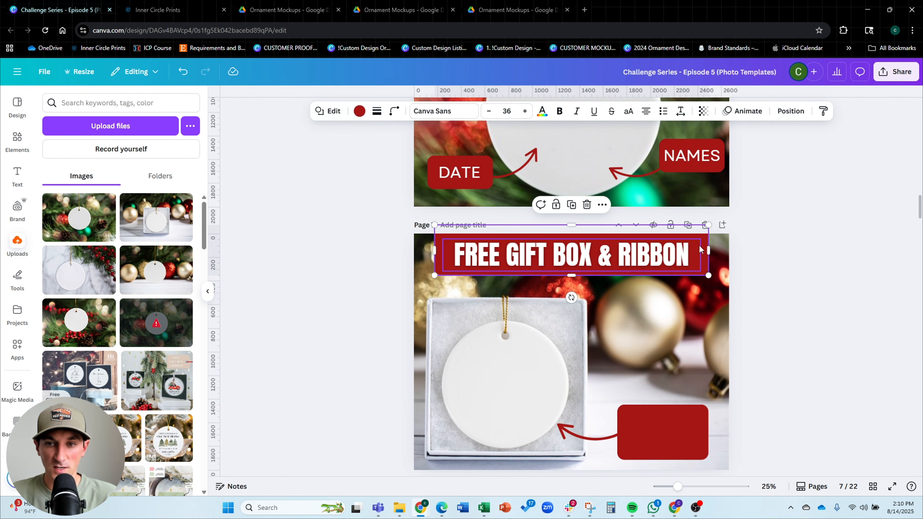
{"action": "scroll", "coordinate": [699, 245], "scroll_direction": "down", "scroll_amount": 8}
{"action": "left_click", "coordinate": [766, 237]}
{"action": "key", "text": "ctrl+v"}
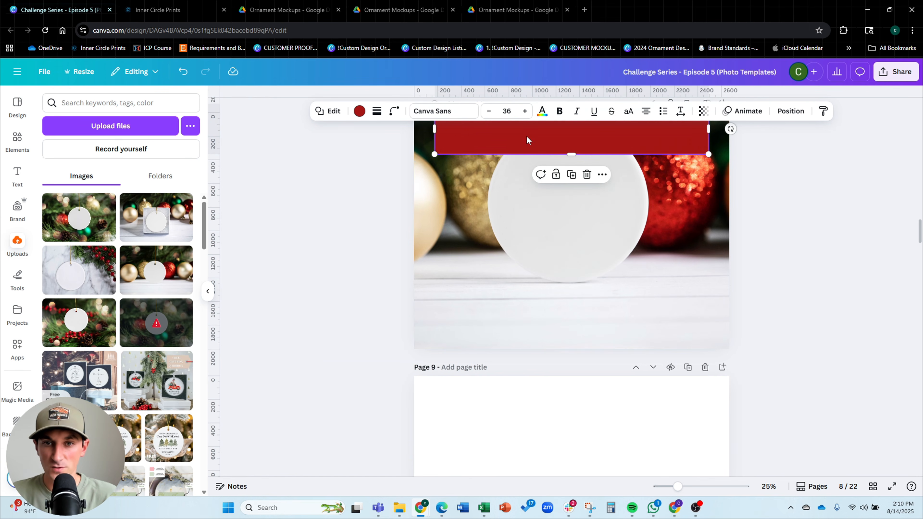
Move the red banner to the bottom of page 8 and stretch it across the full page width
{"action": "left_click_drag", "start_coordinate": [527, 138], "coordinate": [485, 346]}
{"action": "left_click_drag", "start_coordinate": [671, 305], "coordinate": [757, 281]}
{"action": "left_click_drag", "start_coordinate": [682, 305], "coordinate": [675, 313]}
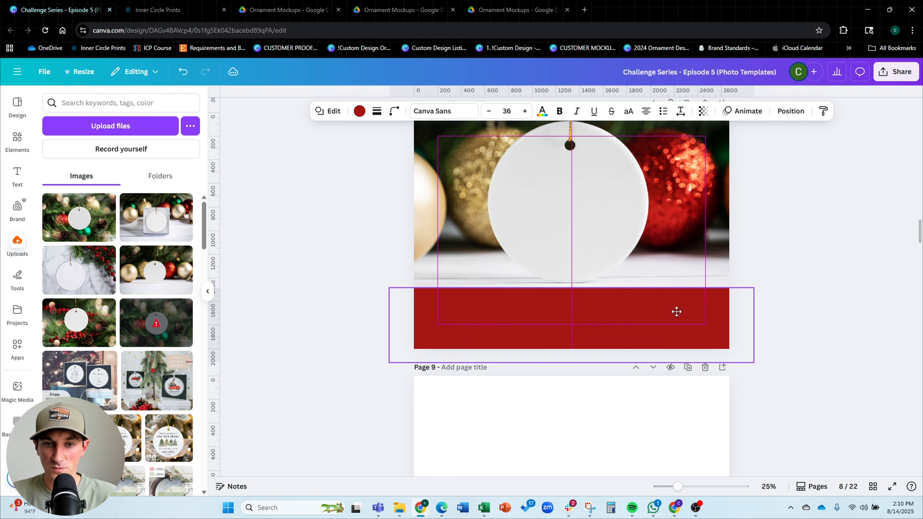
{"action": "left_click", "coordinate": [823, 237]}
{"action": "scroll", "coordinate": [823, 236], "scroll_direction": "up", "scroll_amount": 1}
{"action": "scroll", "coordinate": [823, 237], "scroll_direction": "down", "scroll_amount": 1}
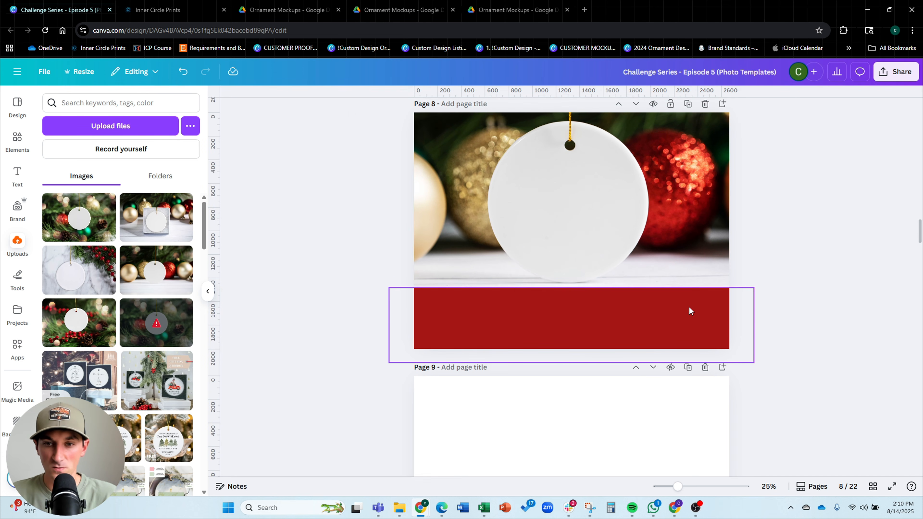
Scale down and reposition the baubles mockup on page 8 so the ornament sits above the banner
{"action": "left_click", "coordinate": [687, 311]}
{"action": "left_click", "coordinate": [711, 225]}
{"action": "scroll", "coordinate": [735, 233], "scroll_direction": "up", "scroll_amount": 3}
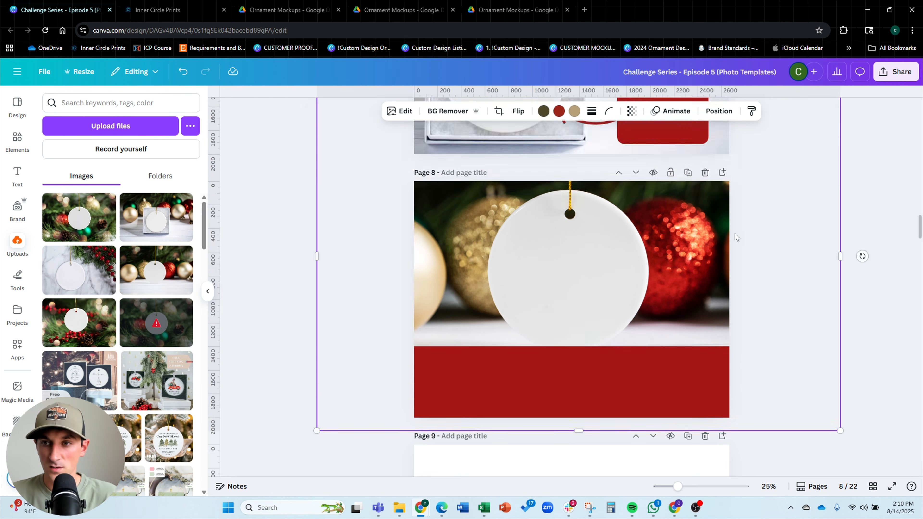
{"action": "left_click_drag", "start_coordinate": [840, 109], "coordinate": [792, 141]}
{"action": "left_click_drag", "start_coordinate": [735, 236], "coordinate": [768, 216]}
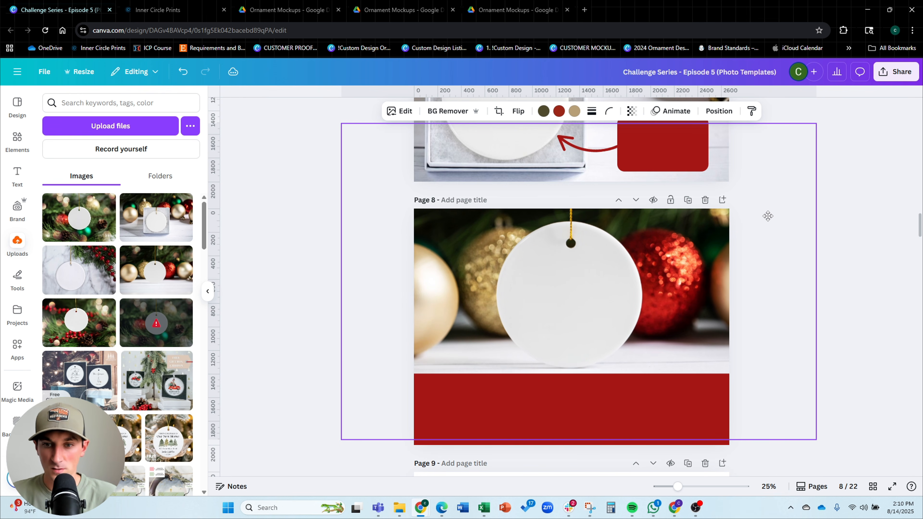
{"action": "scroll", "coordinate": [772, 217], "scroll_direction": "down", "scroll_amount": 1}
{"action": "left_click", "coordinate": [863, 217]}
{"action": "left_click", "coordinate": [676, 348]}
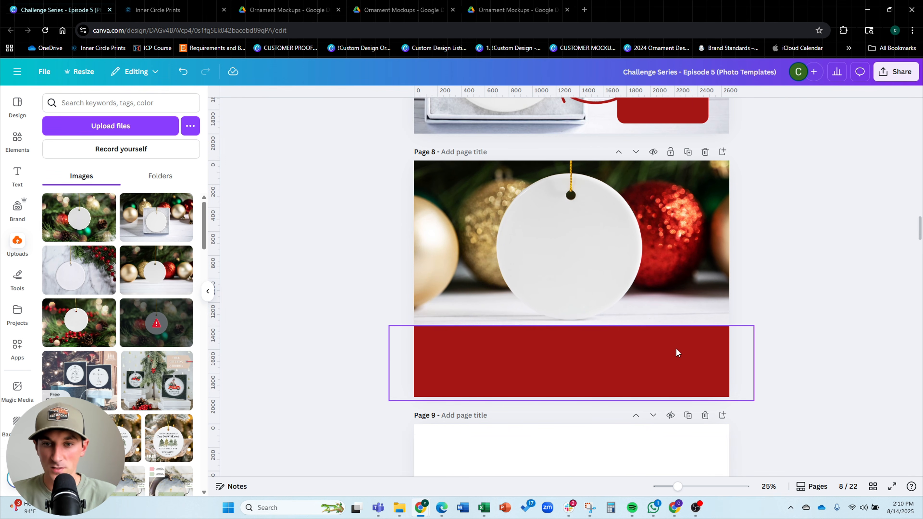
{"action": "left_click", "coordinate": [655, 269]}
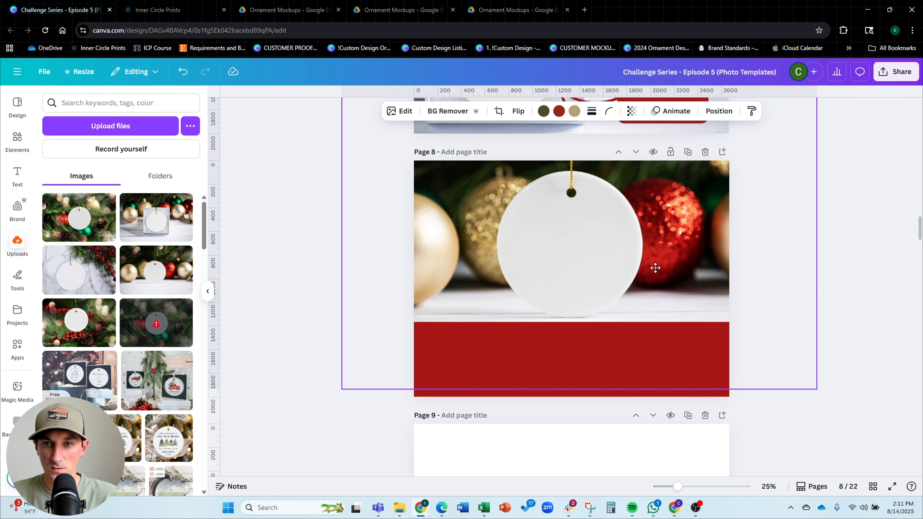
Copy the title text from page 7 and paste it onto page 8's red banner
{"action": "scroll", "coordinate": [814, 255], "scroll_direction": "up", "scroll_amount": 4}
{"action": "left_click", "coordinate": [567, 126]}
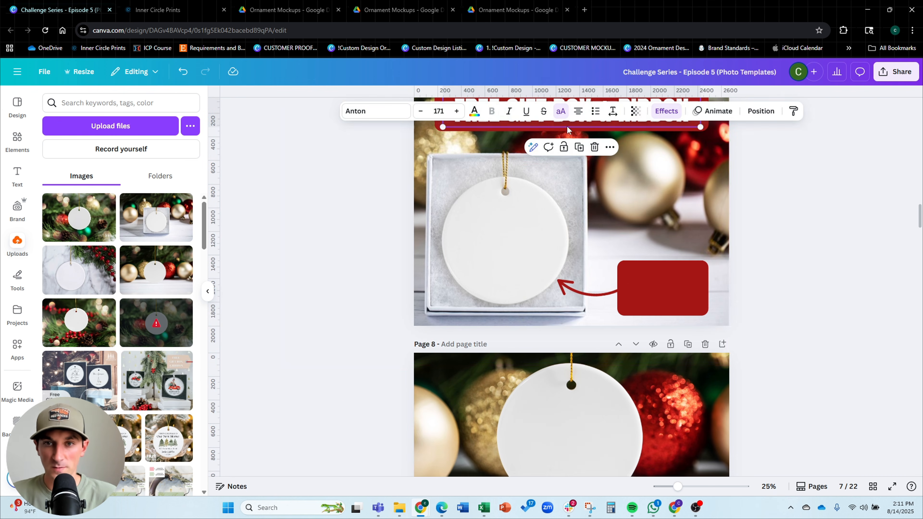
{"action": "scroll", "coordinate": [785, 174], "scroll_direction": "down", "scroll_amount": 4}
{"action": "key", "text": "ctrl+v"}
{"action": "left_click_drag", "start_coordinate": [575, 136], "coordinate": [570, 291]}
Change the pasted title text on page 8 to "HAPPINESS GUARANTEE"
{"action": "double_click", "coordinate": [570, 291]}
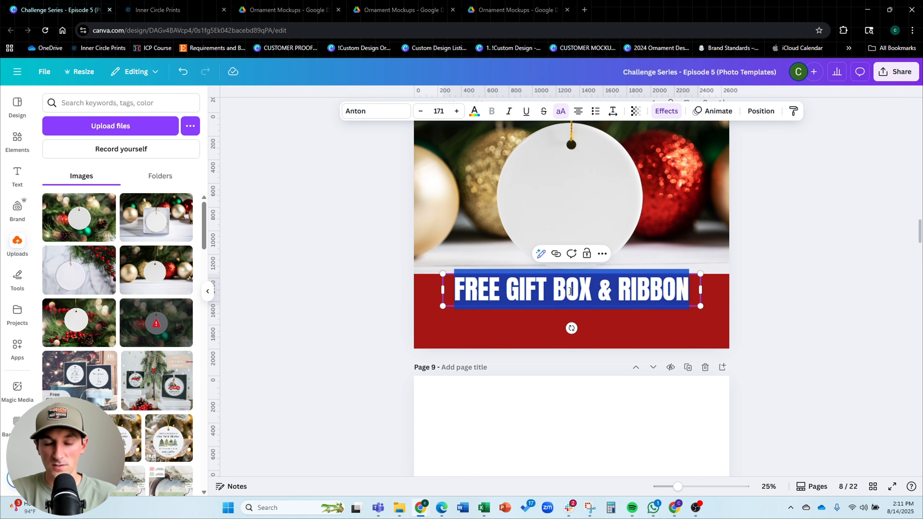
{"action": "type", "text": "HAPPINESS GU"}
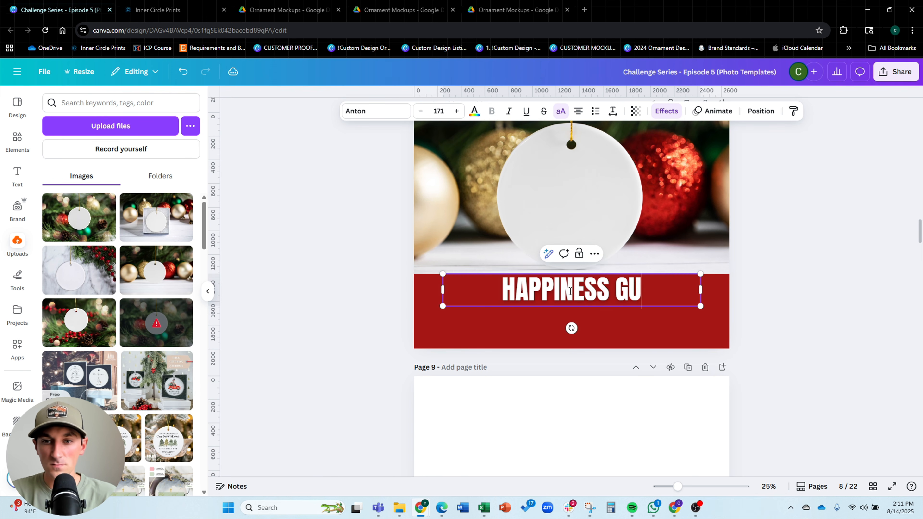
{"action": "type", "text": "ARANTEE"}
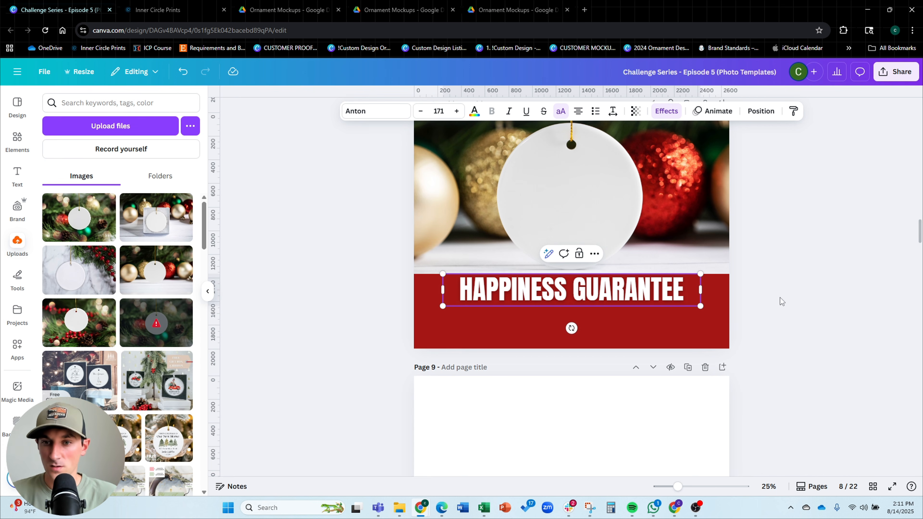
{"action": "left_click", "coordinate": [782, 302]}
Paste the DATE label text from page 6 below the title on page 8 and widen its box across the banner
{"action": "scroll", "coordinate": [653, 296], "scroll_direction": "up", "scroll_amount": 15}
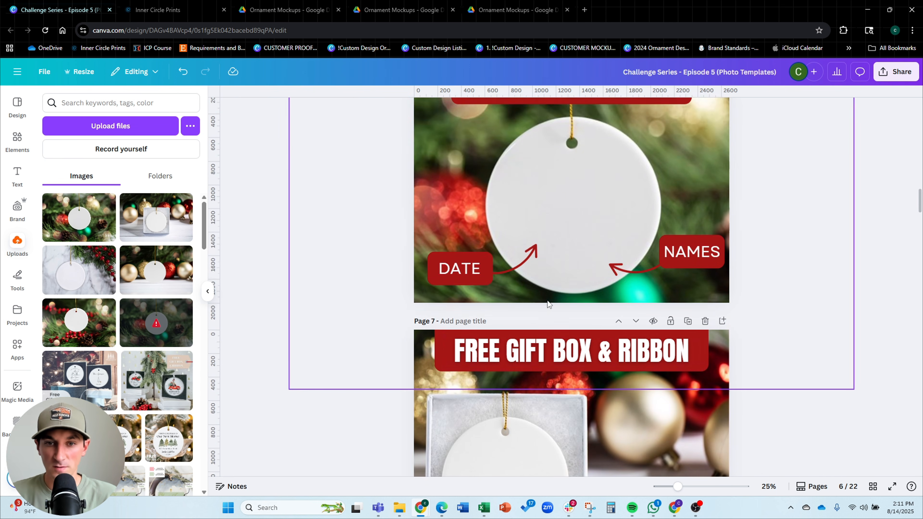
{"action": "scroll", "coordinate": [812, 258], "scroll_direction": "down", "scroll_amount": 12}
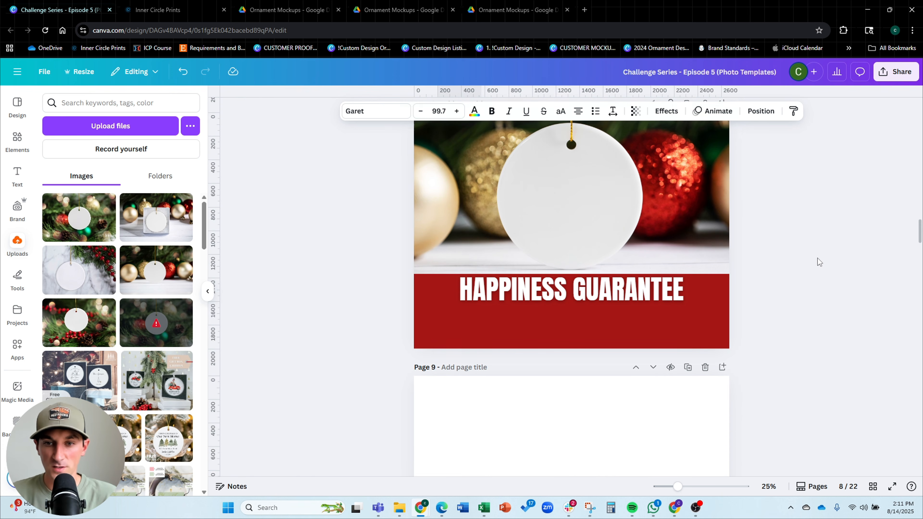
{"action": "key", "text": "ctrl+v"}
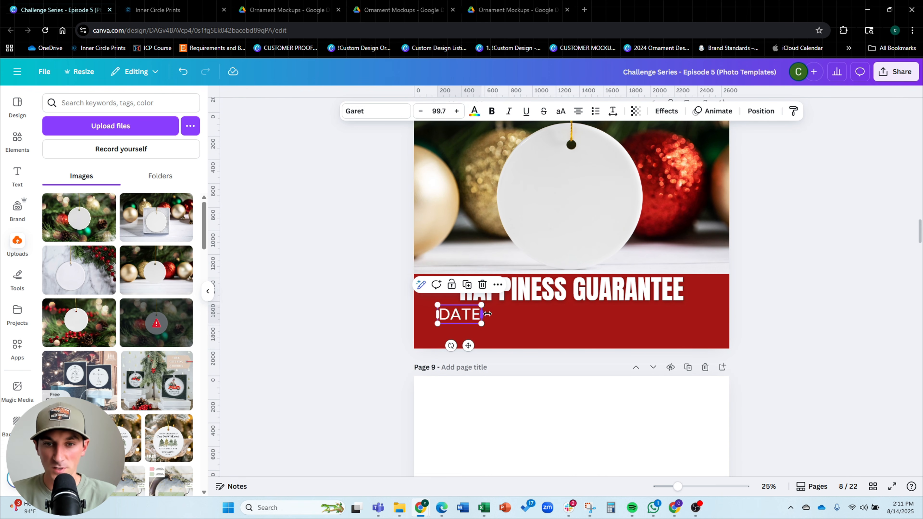
{"action": "left_click_drag", "start_coordinate": [487, 313], "coordinate": [723, 308]}
{"action": "left_click_drag", "start_coordinate": [640, 315], "coordinate": [627, 314]}
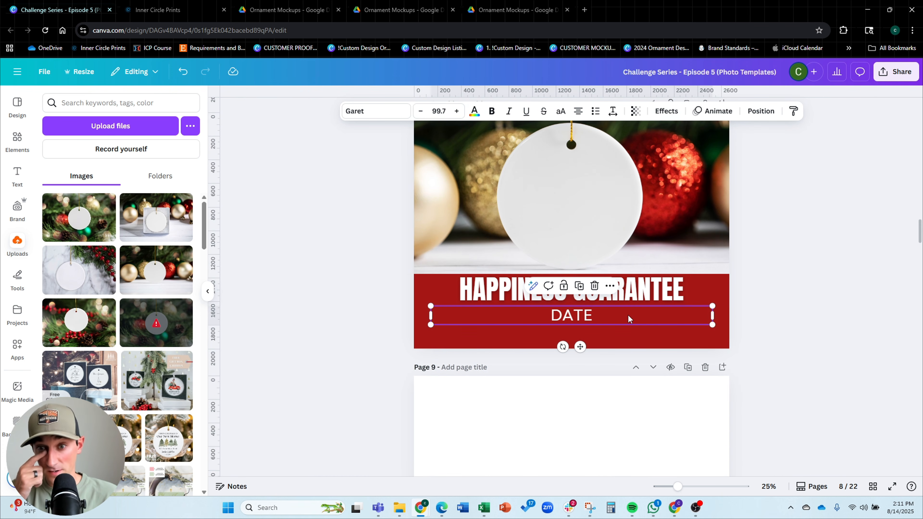
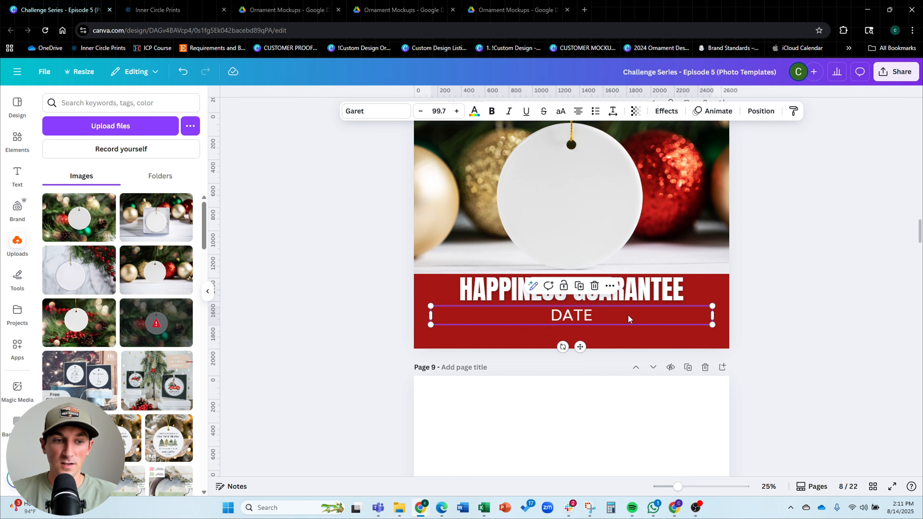
Replace the DATE text on page 8 with the guarantee message "IF YOU DON'T LOVE YOUR ORNAMENT, JUST SEND US A MESSAGE AND WE'LL REFPLACE OR REUND"
{"action": "double_click", "coordinate": [629, 318]}
{"action": "left_click", "coordinate": [627, 315]}
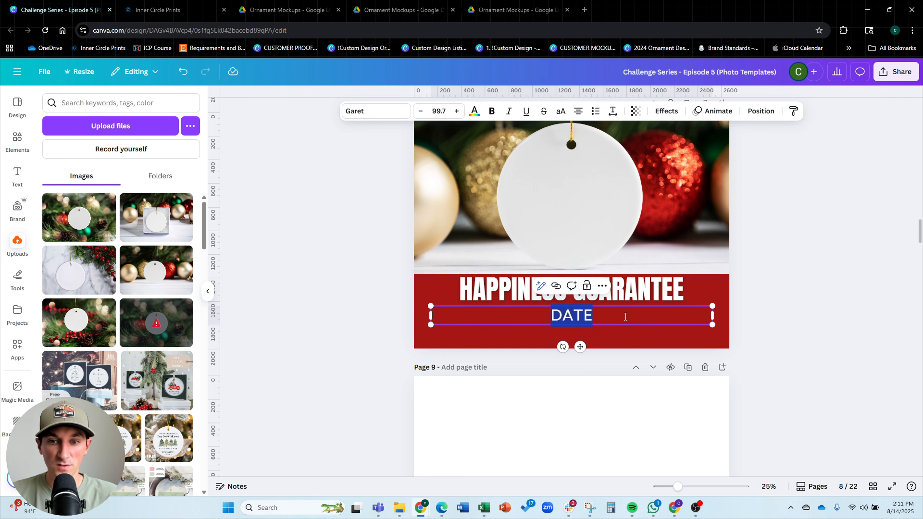
{"action": "type", "text": "IF YOU DON"}
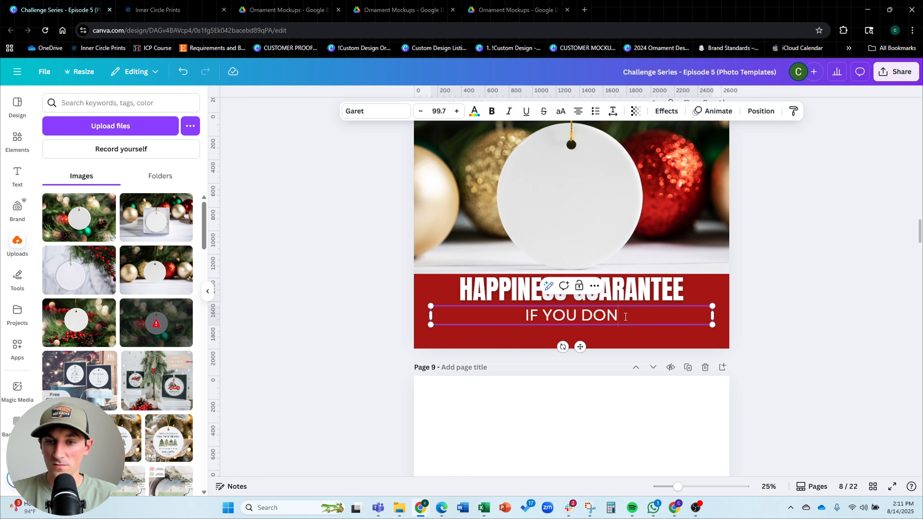
{"action": "type", "text": "'T LOVE YOU"}
{"action": "type", "text": "R ORNA"}
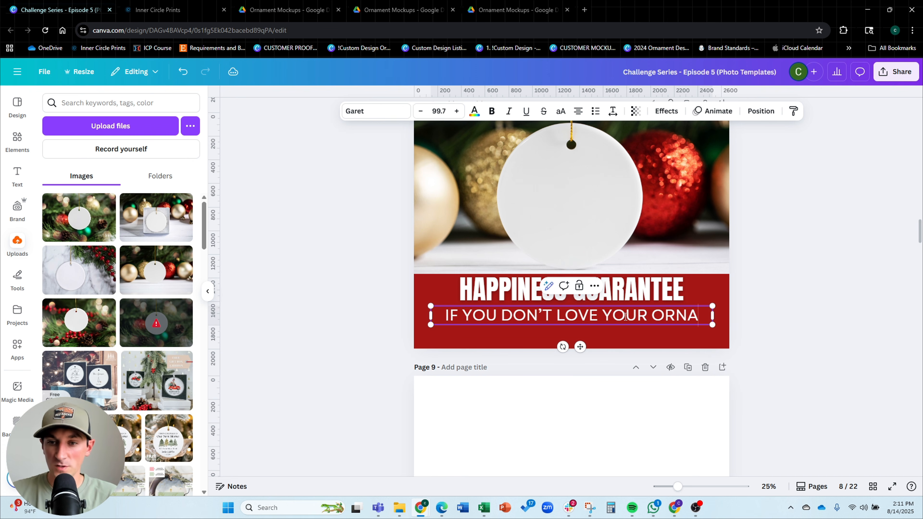
{"action": "type", "text": "MENT, JUST"}
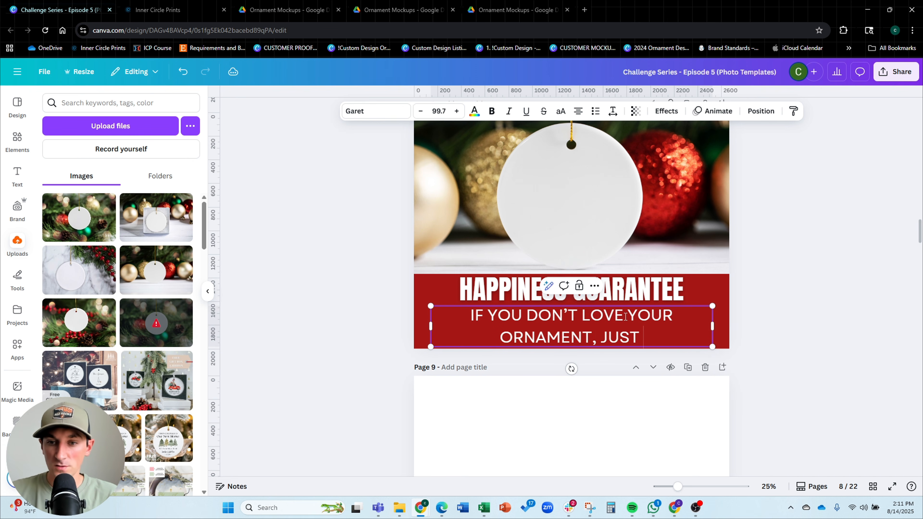
{"action": "type", "text": " SEND US A MESS"}
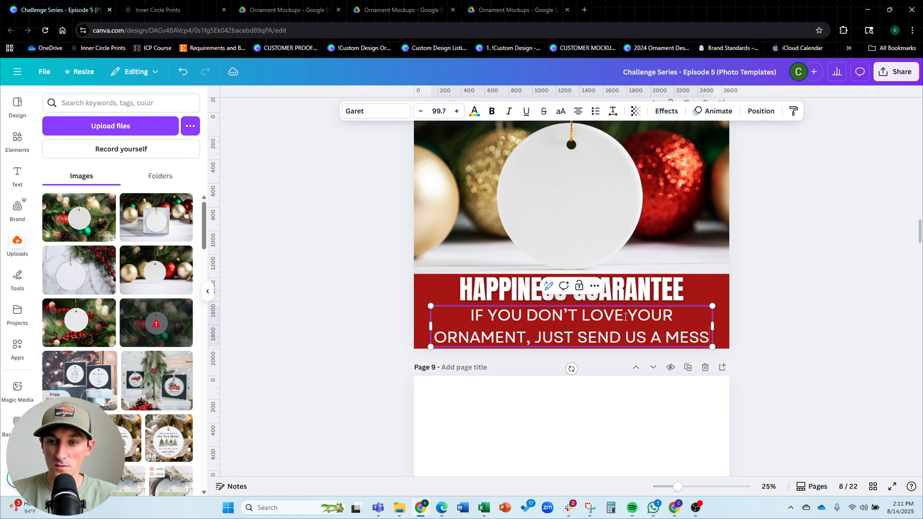
{"action": "type", "text": "AGE AND WE'L"}
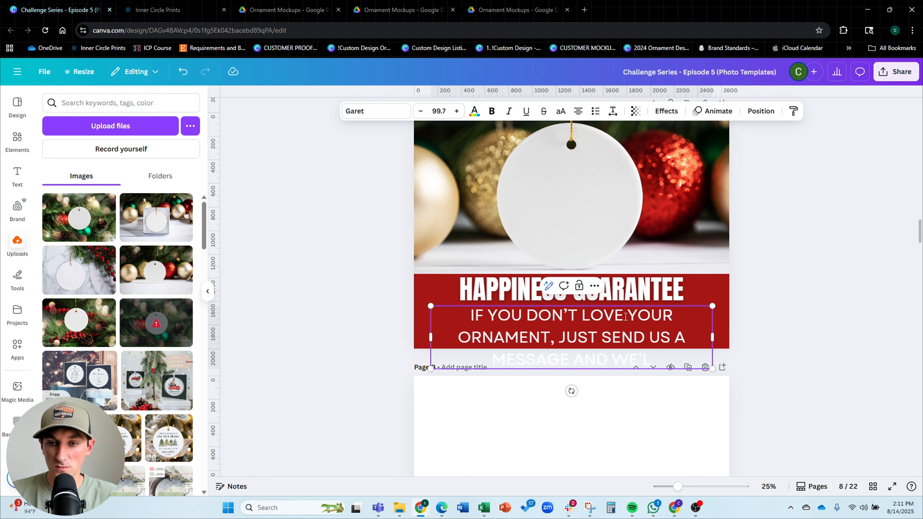
{"action": "type", "text": "L REFPLACE OR"}
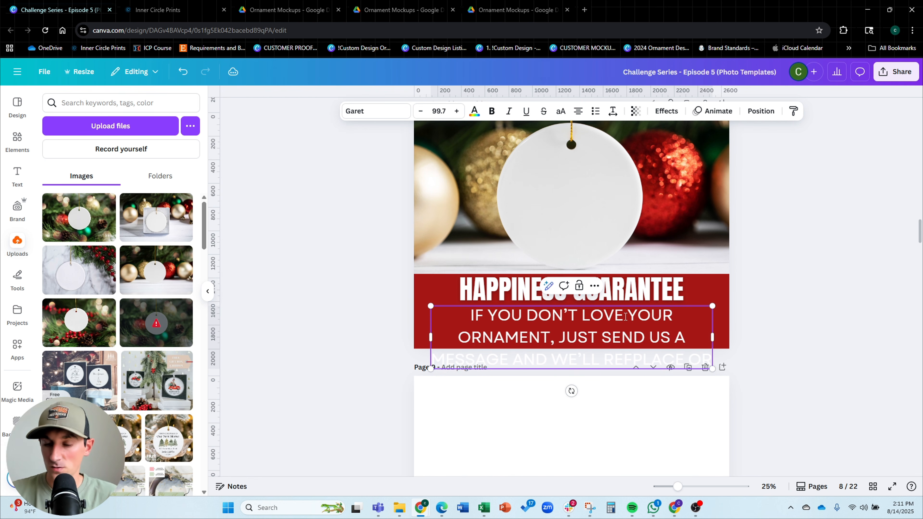
{"action": "type", "text": " R"}
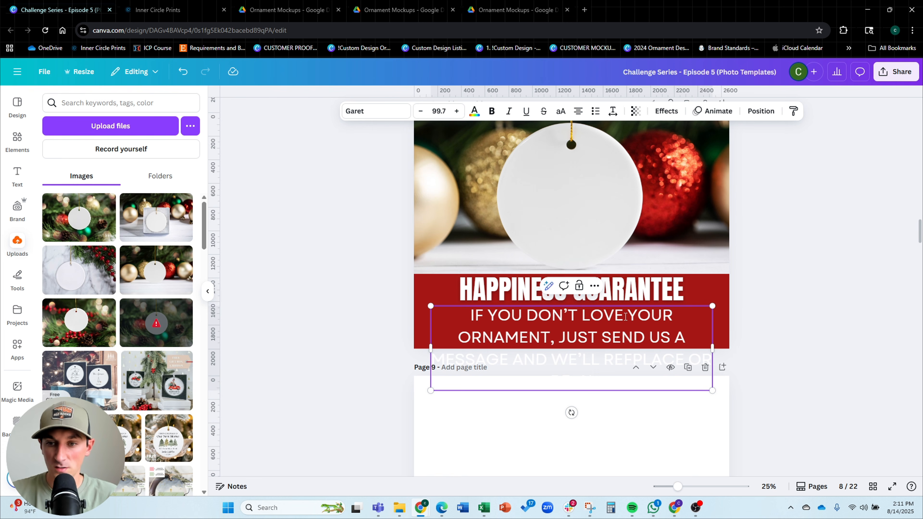
{"action": "mouse_move", "coordinate": [712, 348]}
{"action": "left_mouse_down"}
{"action": "mouse_move", "coordinate": [863, 320]}
{"action": "mouse_move", "coordinate": [717, 345]}
{"action": "left_mouse_up"}
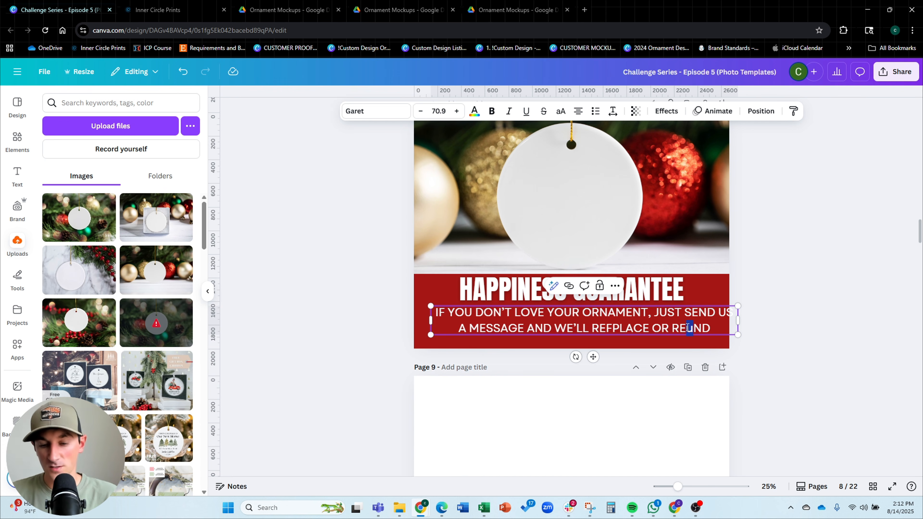
{"action": "key", "text": "BackSpace"}
{"action": "type", "text": "U"}
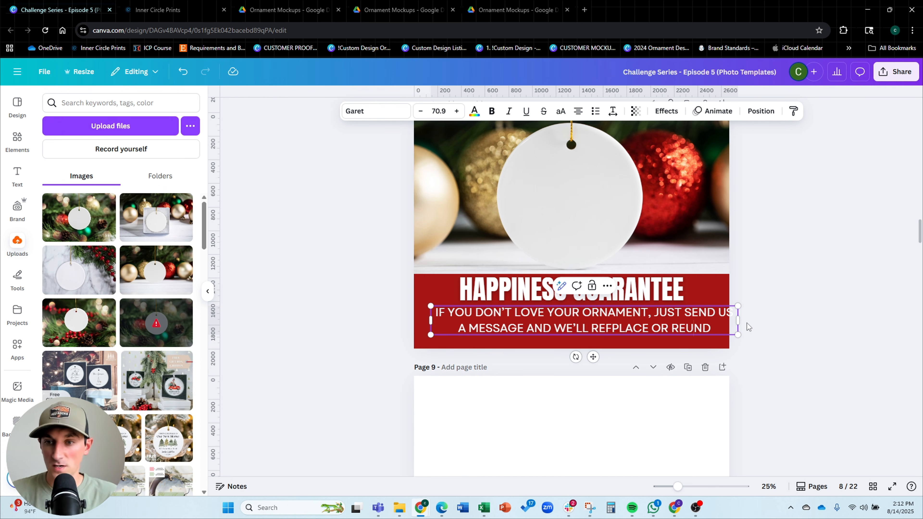
Widen the message text box so it spans the full width of the red banner
{"action": "left_click_drag", "start_coordinate": [738, 320], "coordinate": [678, 330]}
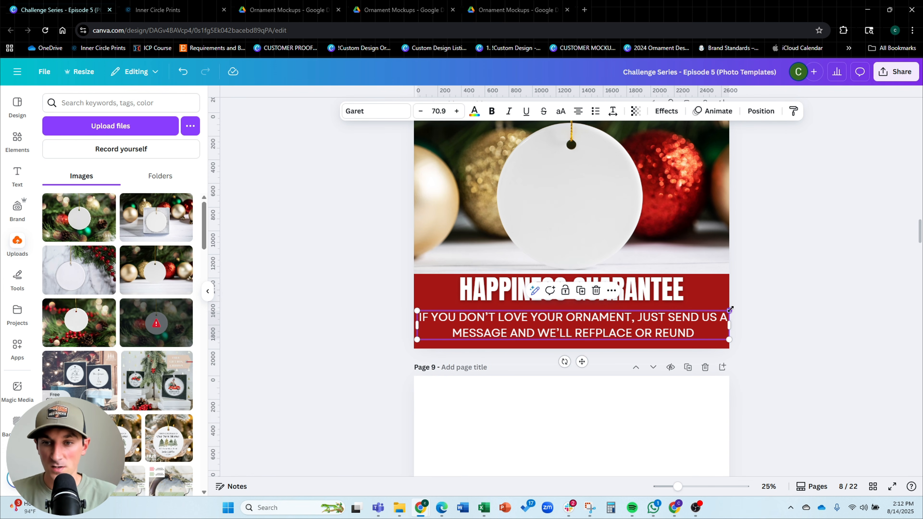
{"action": "left_click_drag", "start_coordinate": [731, 310], "coordinate": [725, 312]}
{"action": "left_click_drag", "start_coordinate": [654, 324], "coordinate": [653, 325]}
{"action": "left_click_drag", "start_coordinate": [627, 289], "coordinate": [626, 293]}
Enlarge the HAPPINESS GUARANTEE title slightly and adjust the message box's width beneath it
{"action": "scroll", "coordinate": [627, 293], "scroll_direction": "up", "scroll_amount": 3}
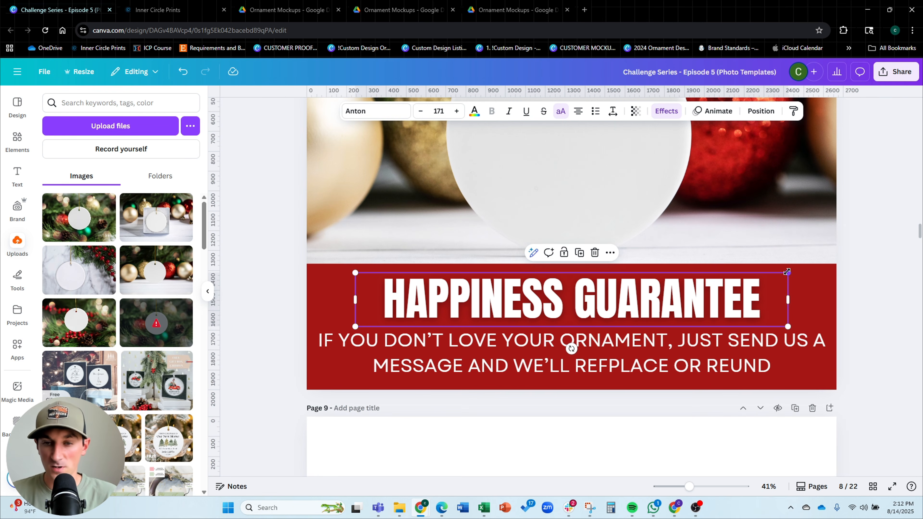
{"action": "mouse_move", "coordinate": [787, 272]}
{"action": "left_mouse_down"}
{"action": "mouse_move", "coordinate": [813, 270]}
{"action": "mouse_move", "coordinate": [786, 289]}
{"action": "left_mouse_up"}
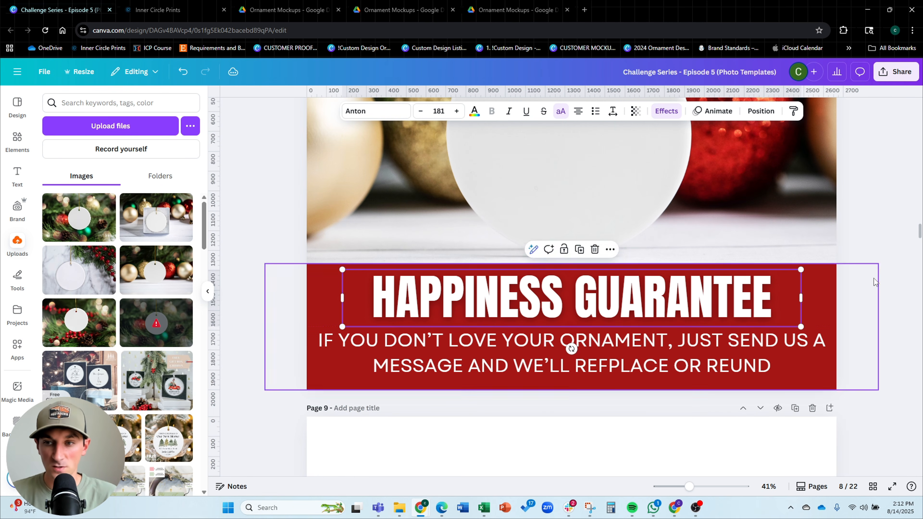
{"action": "left_click", "coordinate": [885, 277]}
{"action": "left_click", "coordinate": [810, 349]}
{"action": "left_click_drag", "start_coordinate": [830, 328], "coordinate": [817, 330]}
{"action": "left_click_drag", "start_coordinate": [765, 351], "coordinate": [770, 351]}
{"action": "left_click", "coordinate": [882, 313]}
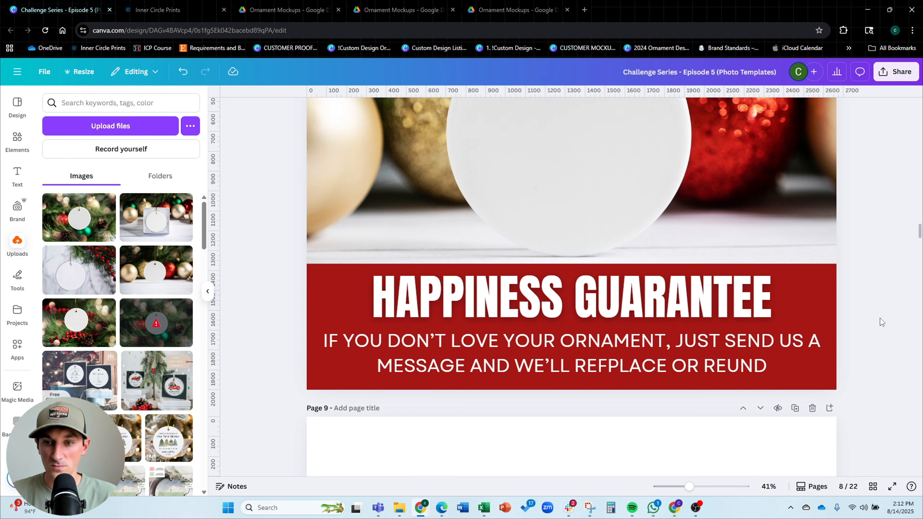
Correct the message's last word to REFUND and end it with an exclamation mark
{"action": "scroll", "coordinate": [578, 324], "scroll_direction": "down", "scroll_amount": 3}
{"action": "left_click", "coordinate": [584, 340]}
{"action": "left_click", "coordinate": [584, 339]}
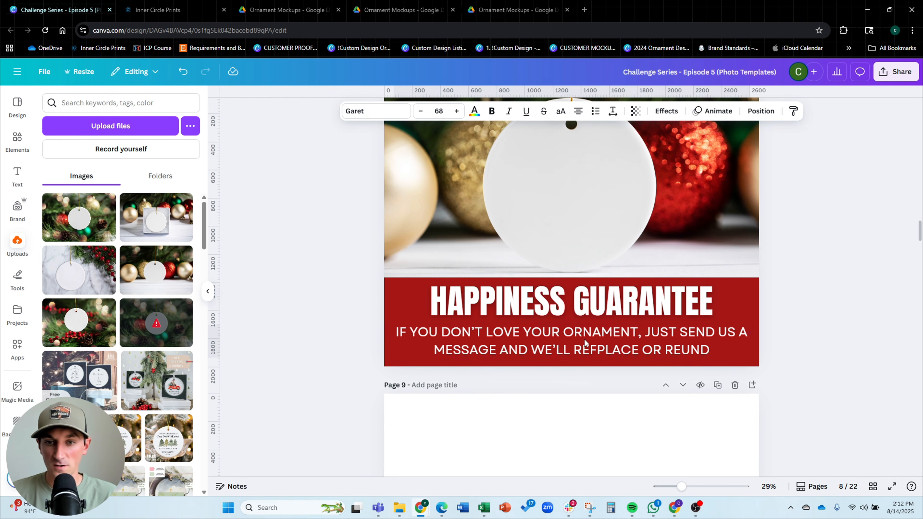
{"action": "left_click", "coordinate": [338, 262]}
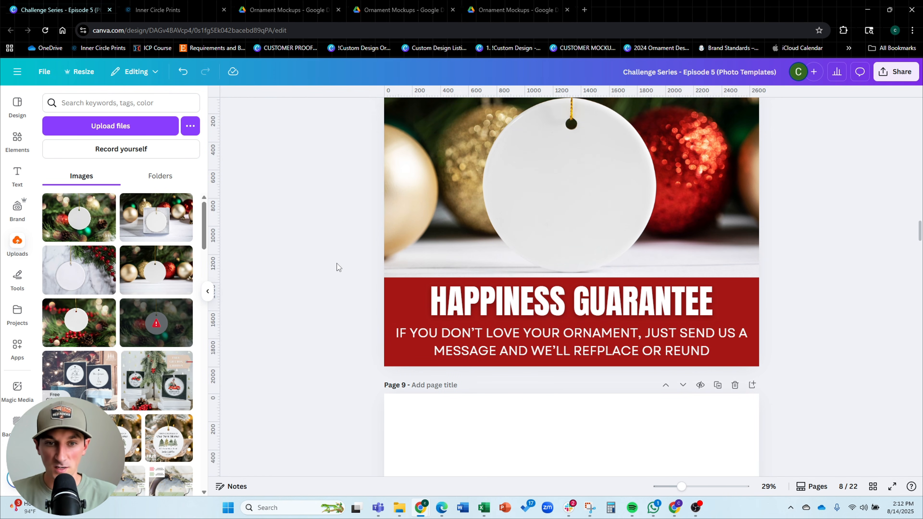
{"action": "scroll", "coordinate": [346, 270], "scroll_direction": "down", "scroll_amount": 3}
{"action": "scroll", "coordinate": [777, 231], "scroll_direction": "up", "scroll_amount": 2}
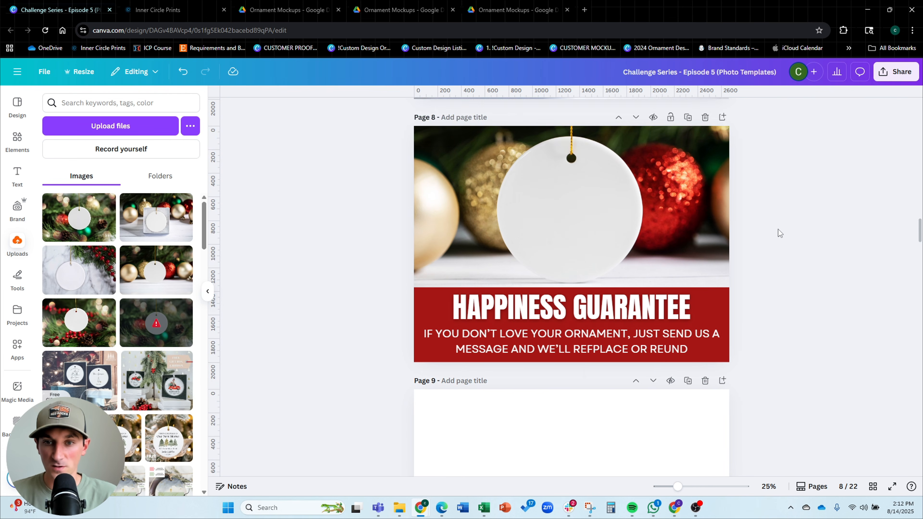
{"action": "scroll", "coordinate": [575, 290], "scroll_direction": "down", "scroll_amount": 1}
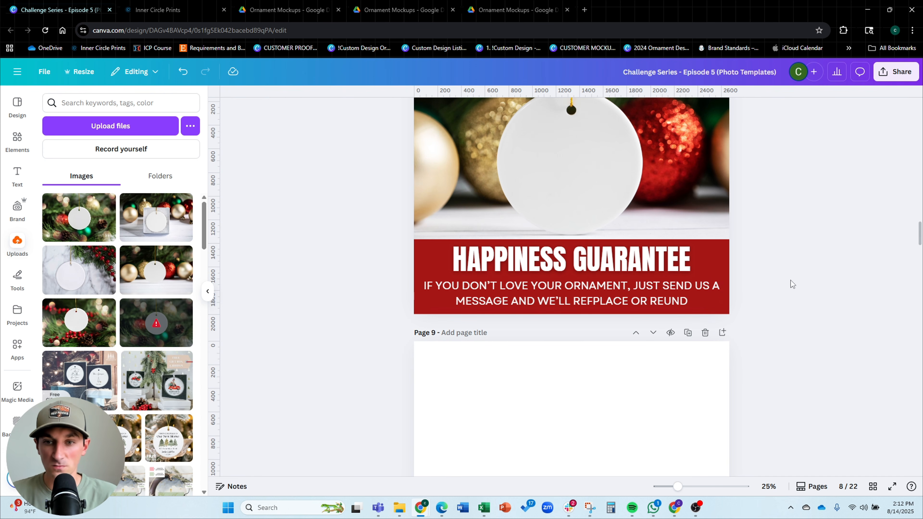
{"action": "left_click", "coordinate": [692, 302]}
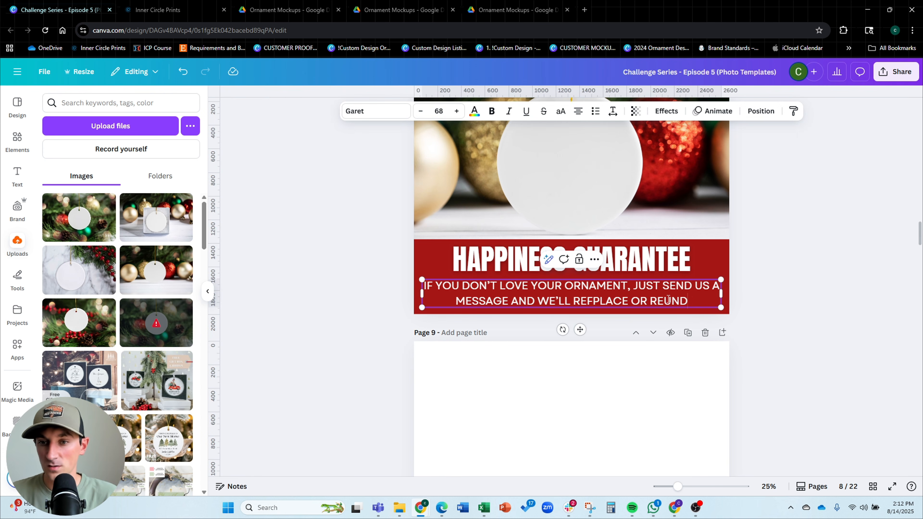
{"action": "type", "text": "F"}
{"action": "left_click", "coordinate": [700, 300]}
{"action": "type", "text": "!"}
{"action": "left_click", "coordinate": [797, 326]}
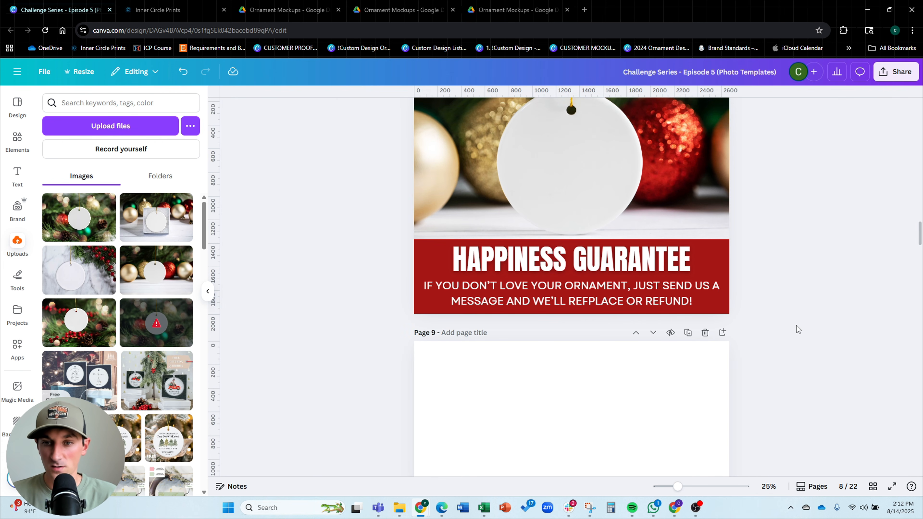
Review the listing photo slides outline on page 3 and the finished template pages
{"action": "scroll", "coordinate": [800, 325], "scroll_direction": "up", "scroll_amount": 3}
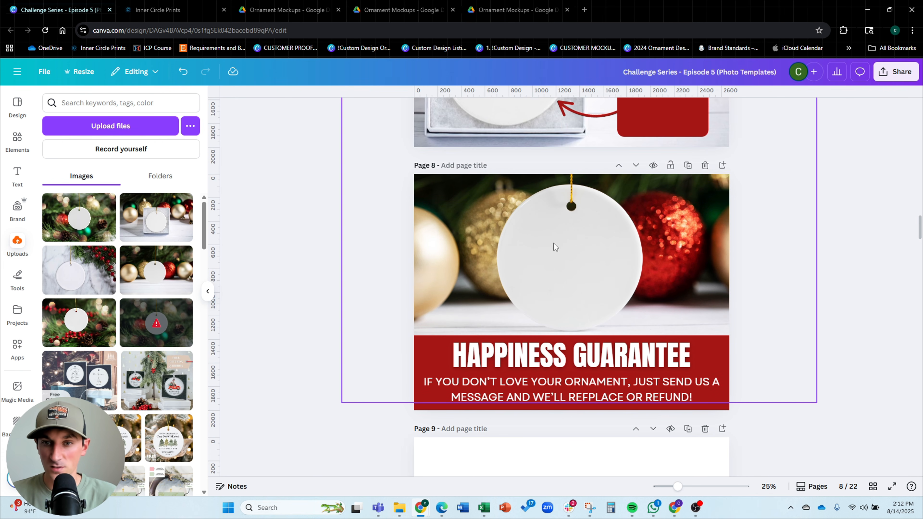
{"action": "left_click", "coordinate": [589, 229]}
{"action": "scroll", "coordinate": [589, 229], "scroll_direction": "up", "scroll_amount": 5}
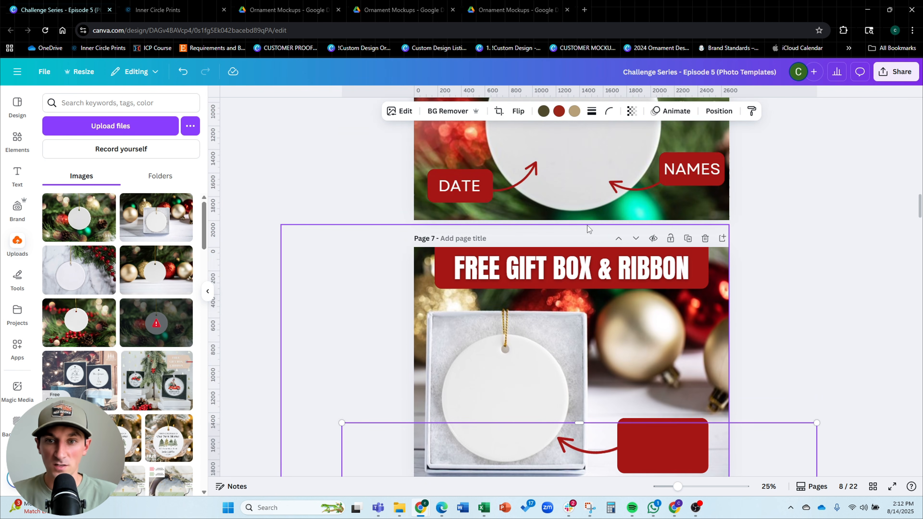
{"action": "scroll", "coordinate": [587, 226], "scroll_direction": "up", "scroll_amount": 4}
{"action": "scroll", "coordinate": [587, 226], "scroll_direction": "down", "scroll_amount": 10}
{"action": "left_click", "coordinate": [840, 225]}
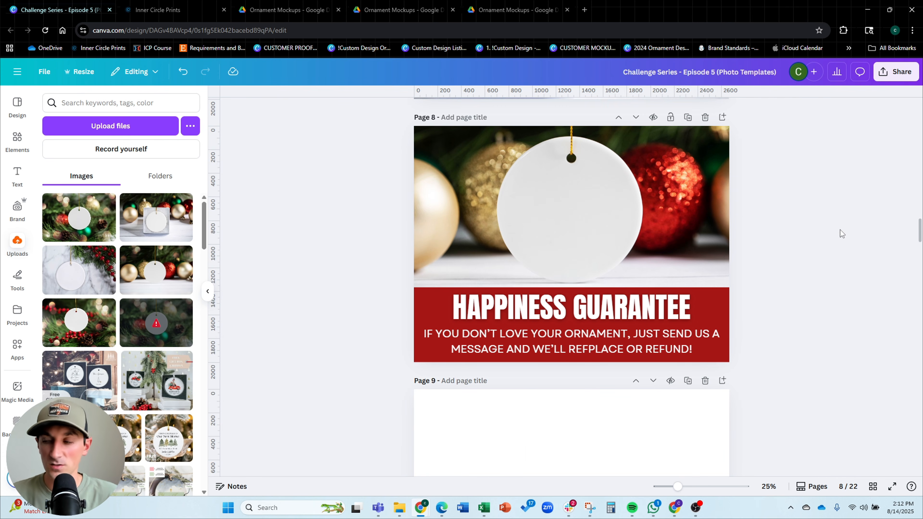
{"action": "scroll", "coordinate": [813, 237], "scroll_direction": "up", "scroll_amount": 10}
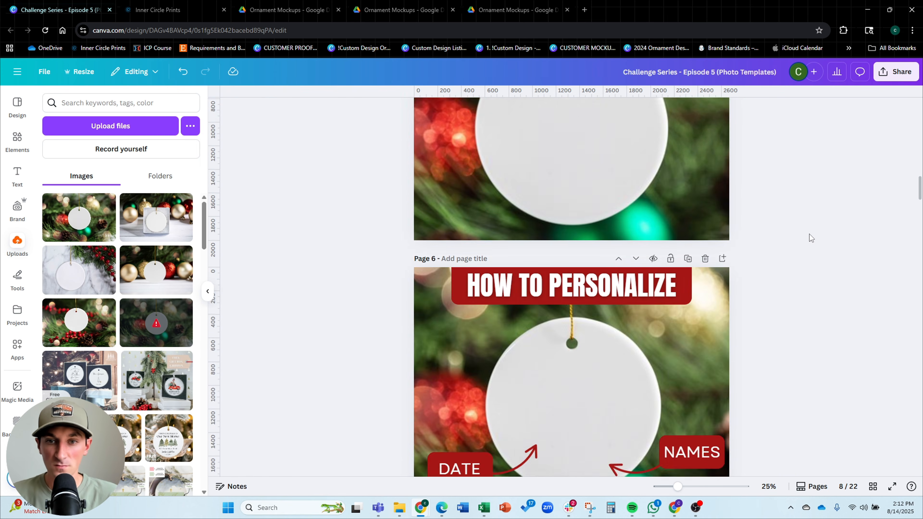
{"action": "scroll", "coordinate": [805, 237], "scroll_direction": "up", "scroll_amount": 7}
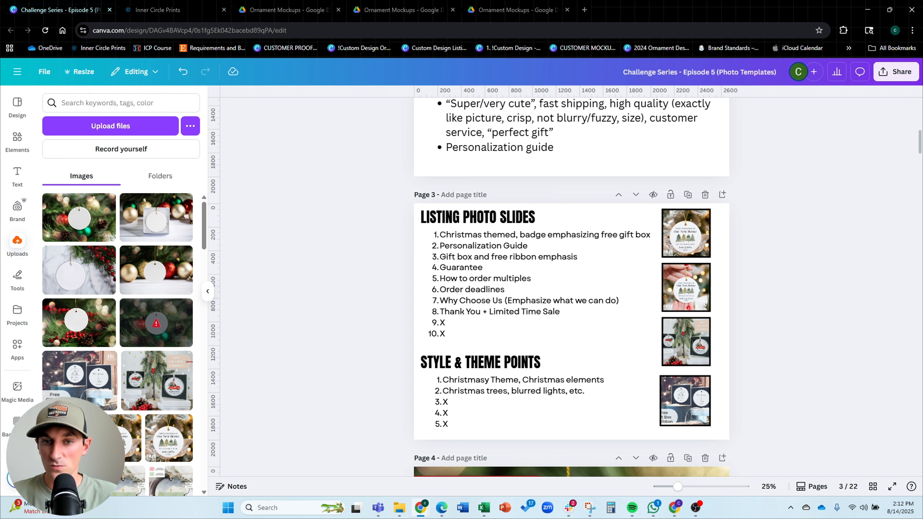
{"action": "scroll", "coordinate": [791, 210], "scroll_direction": "down", "scroll_amount": 1}
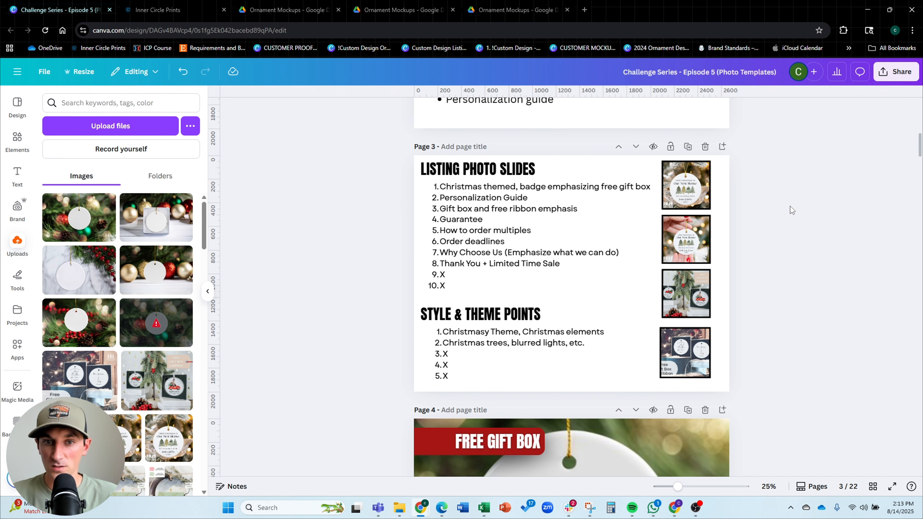
{"action": "scroll", "coordinate": [790, 206], "scroll_direction": "down", "scroll_amount": 20}
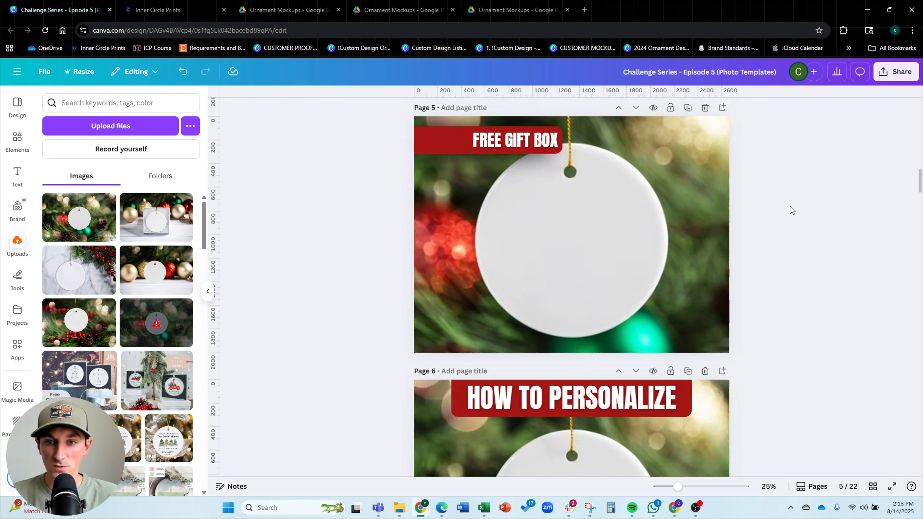
{"action": "scroll", "coordinate": [791, 207], "scroll_direction": "down", "scroll_amount": 10}
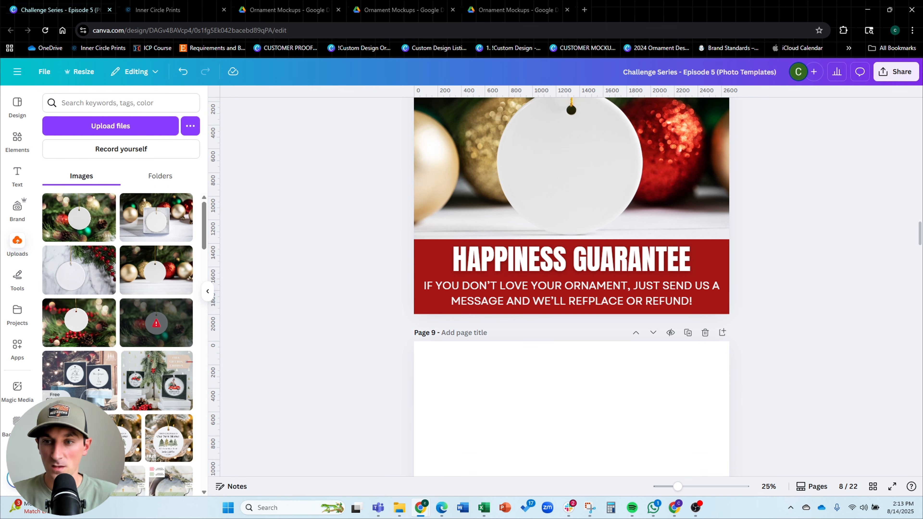
{"action": "scroll", "coordinate": [778, 287], "scroll_direction": "up", "scroll_amount": 5}
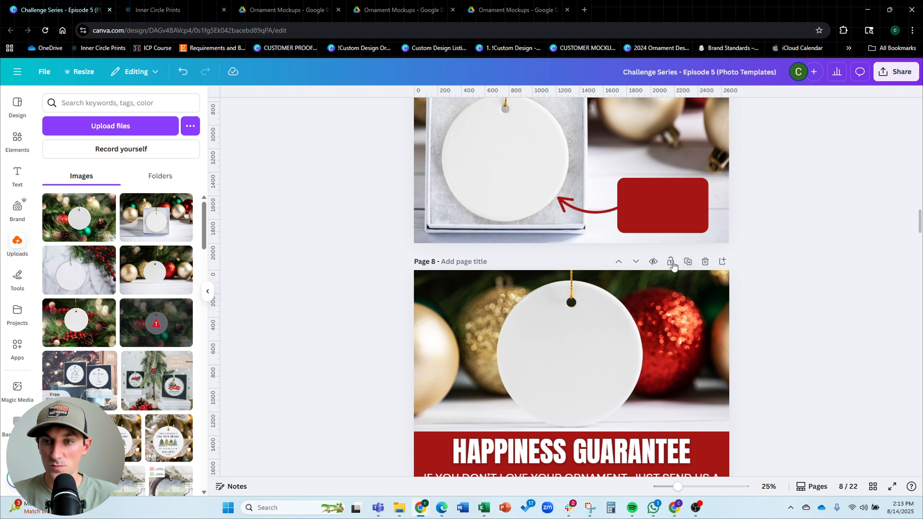
Duplicate page 8 and delete all elements from the copy to get a blank page 9
{"action": "left_click", "coordinate": [688, 263]}
{"action": "left_click_drag", "start_coordinate": [802, 206], "coordinate": [320, 374]}
{"action": "key", "text": "Delete"}
{"action": "left_click", "coordinate": [583, 289]}
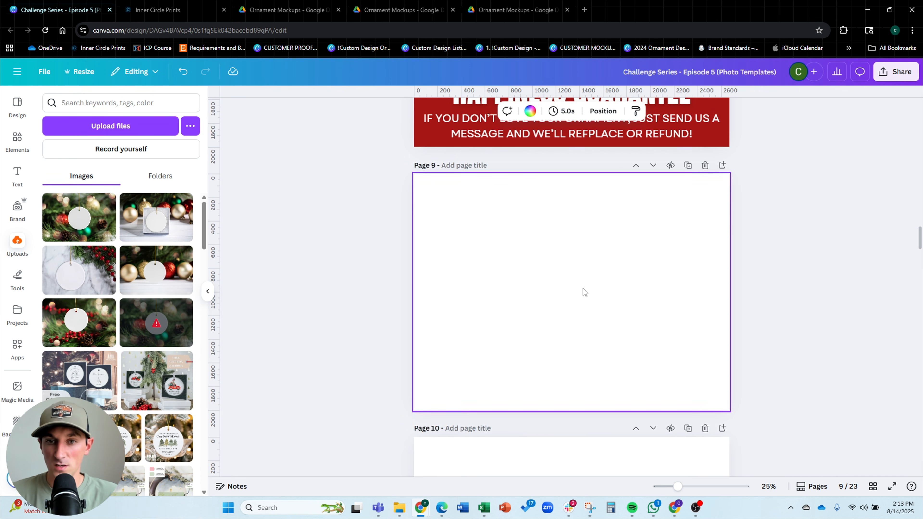
Set page 9's background to the light cream document colour
{"action": "left_click", "coordinate": [794, 247]}
{"action": "scroll", "coordinate": [773, 254], "scroll_direction": "up", "scroll_amount": 1}
{"action": "scroll", "coordinate": [773, 254], "scroll_direction": "down", "scroll_amount": 1}
{"action": "left_click", "coordinate": [586, 256]}
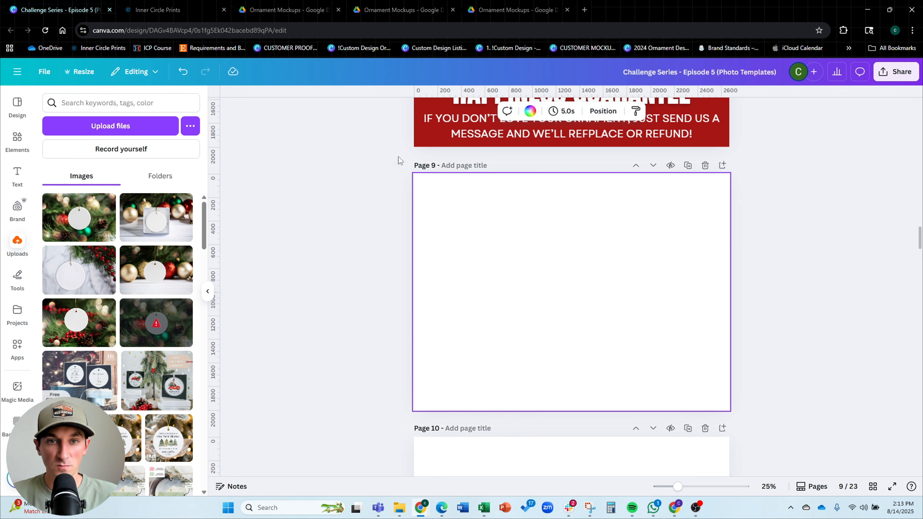
{"action": "left_click", "coordinate": [530, 111]}
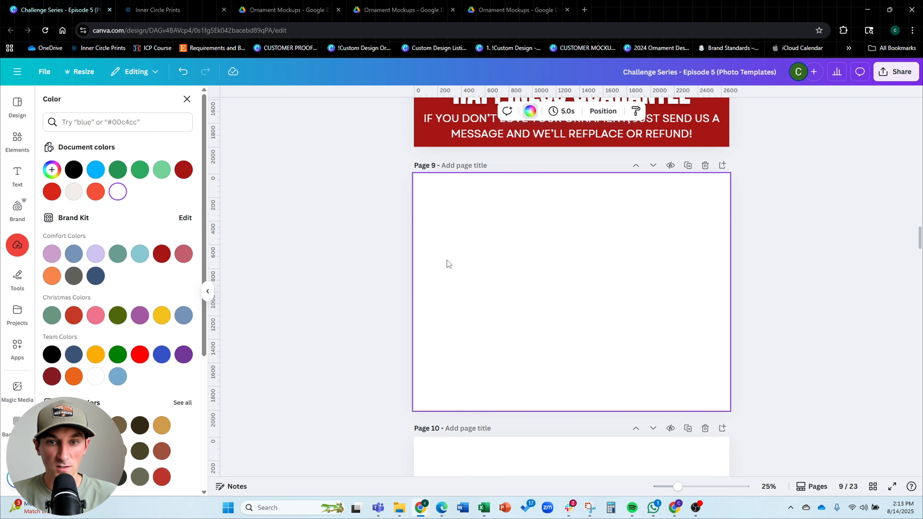
{"action": "left_click", "coordinate": [75, 192]}
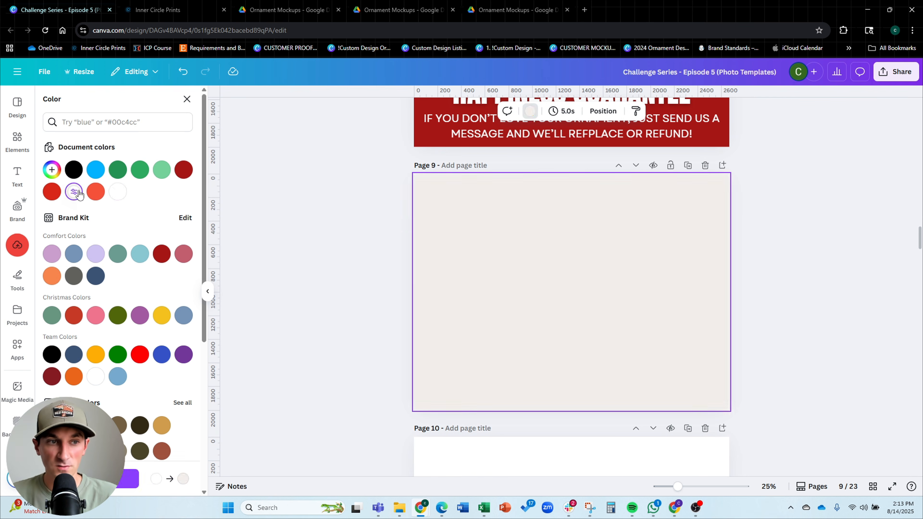
{"action": "left_click", "coordinate": [309, 237]}
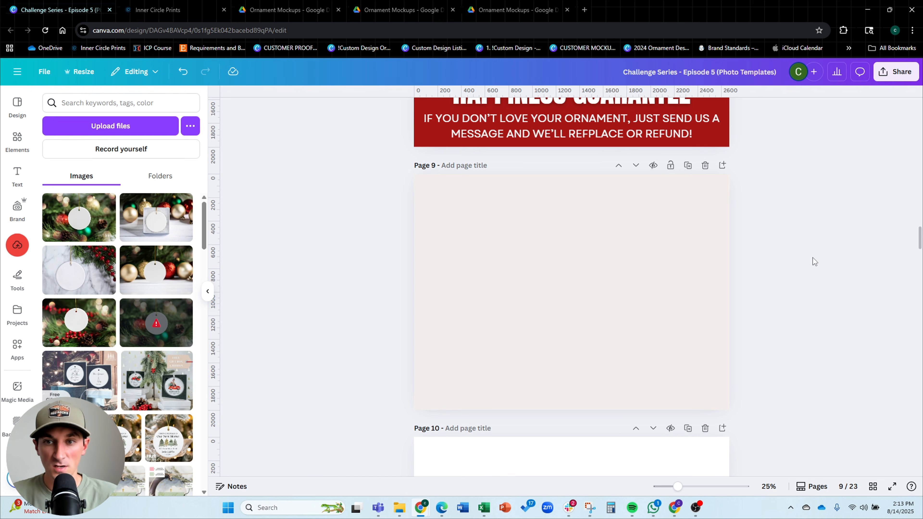
Draw a rectangle covering most of page 9, leaving a narrow margin around it
{"action": "key", "text": "r"}
{"action": "left_click_drag", "start_coordinate": [576, 280], "coordinate": [431, 185]}
{"action": "left_click_drag", "start_coordinate": [486, 244], "coordinate": [716, 405]}
{"action": "left_click_drag", "start_coordinate": [603, 324], "coordinate": [610, 327]}
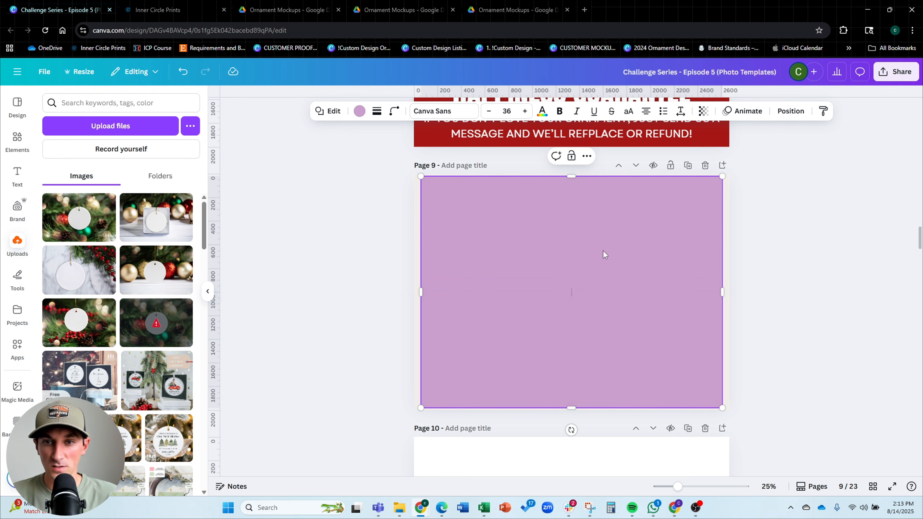
Nudge the rectangle into place on page 9 and make its fill transparent
{"action": "left_click_drag", "start_coordinate": [570, 178], "coordinate": [570, 182]}
{"action": "left_click_drag", "start_coordinate": [581, 266], "coordinate": [581, 264]}
{"action": "left_click_drag", "start_coordinate": [573, 178], "coordinate": [574, 181]}
{"action": "left_click_drag", "start_coordinate": [573, 225], "coordinate": [573, 223]}
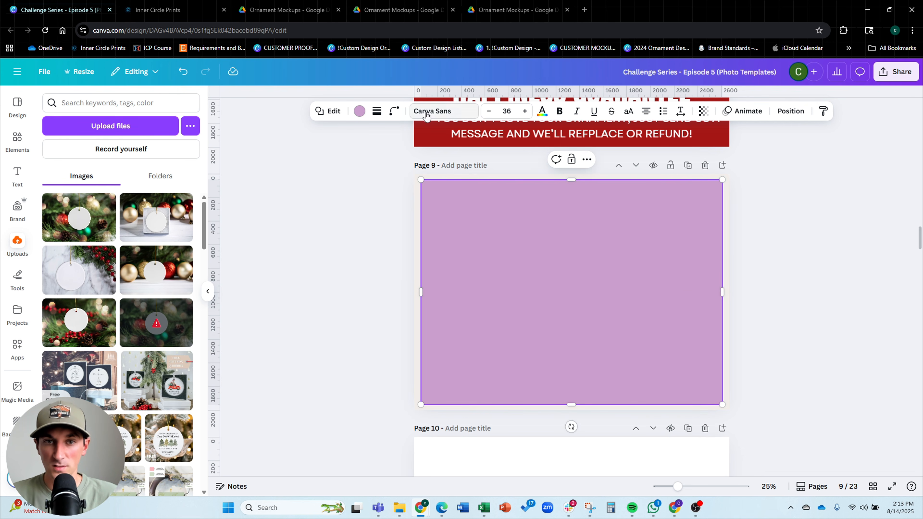
{"action": "left_click", "coordinate": [359, 111]}
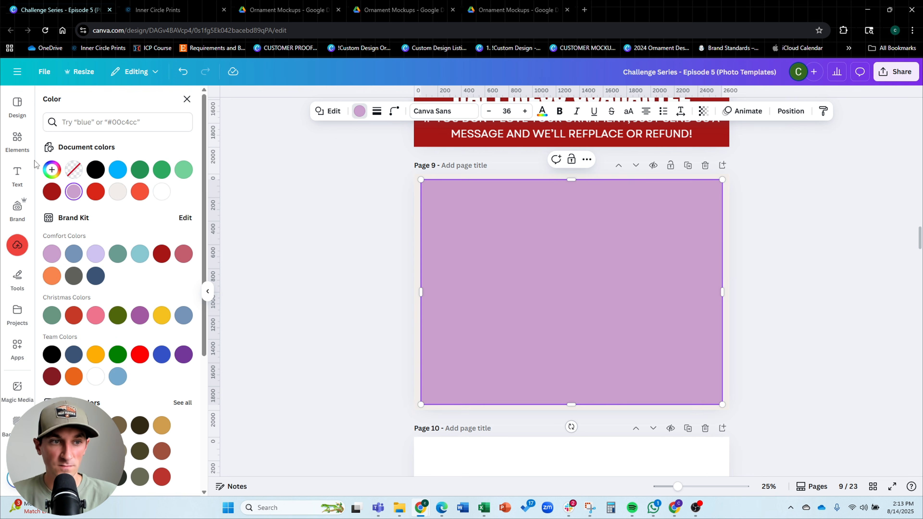
{"action": "left_click", "coordinate": [73, 170]}
Give the rectangle a solid dark red border and increase its stroke weight
{"action": "left_click", "coordinate": [377, 111]}
{"action": "left_click", "coordinate": [350, 140]}
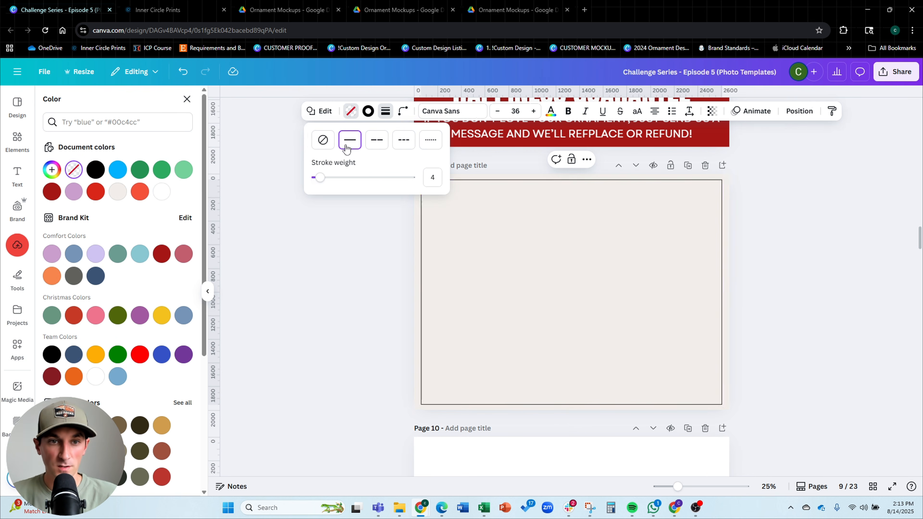
{"action": "left_click", "coordinate": [368, 111]}
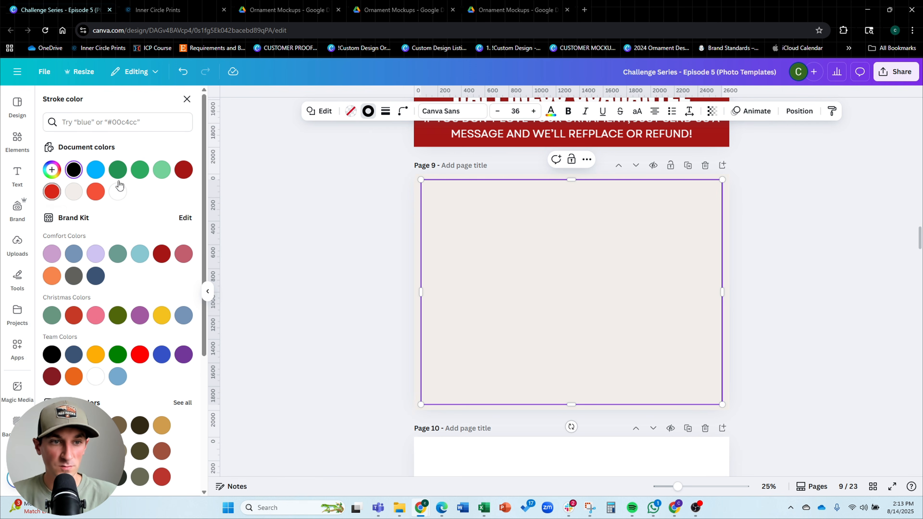
{"action": "left_click", "coordinate": [184, 169]}
{"action": "left_click", "coordinate": [388, 112]}
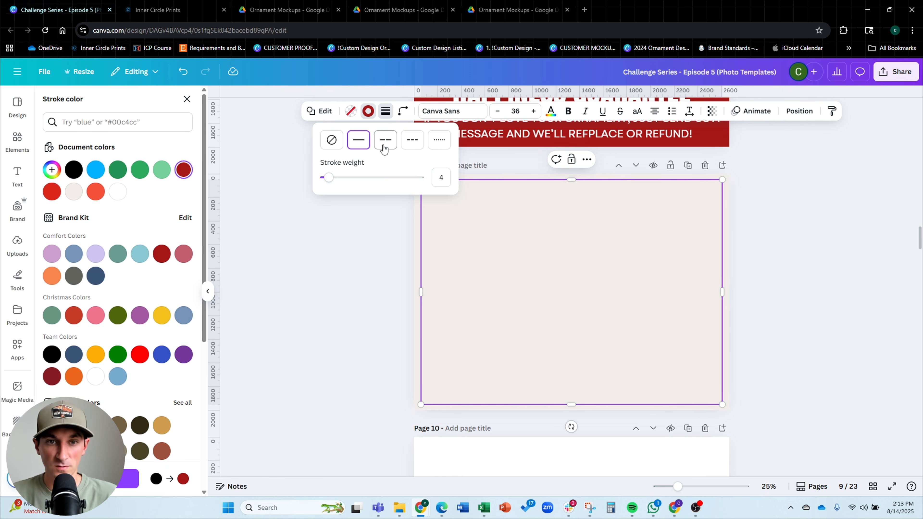
{"action": "mouse_move", "coordinate": [323, 178]}
{"action": "left_mouse_down"}
{"action": "mouse_move", "coordinate": [337, 178]}
{"action": "mouse_move", "coordinate": [362, 151]}
{"action": "mouse_move", "coordinate": [400, 150]}
{"action": "left_mouse_up"}
Round the corners of the bordered rectangle
{"action": "left_click", "coordinate": [403, 110]}
{"action": "left_click", "coordinate": [825, 260]}
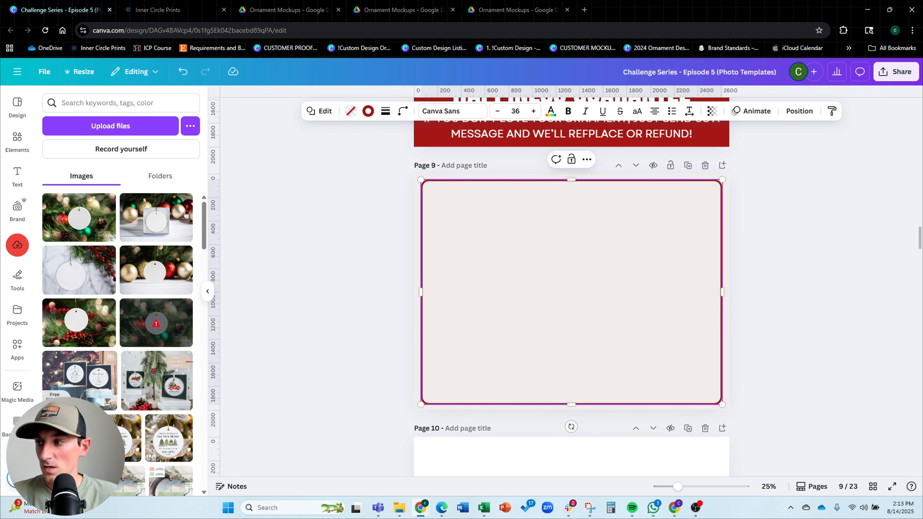
{"action": "left_click", "coordinate": [766, 237]}
Copy the 'HOW TO PERSONALIZE' heading from page 6 and paste it near the top of page 9
{"action": "scroll", "coordinate": [766, 237], "scroll_direction": "up", "scroll_amount": 10}
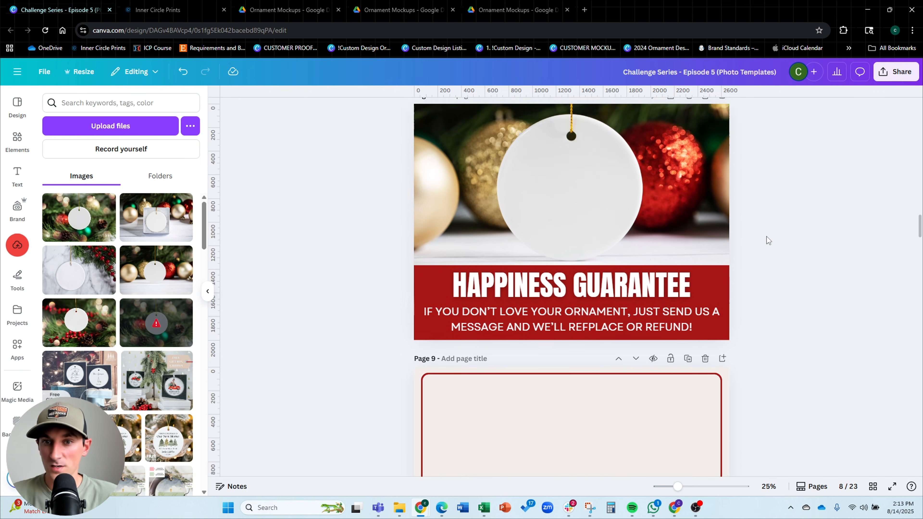
{"action": "scroll", "coordinate": [760, 241], "scroll_direction": "up", "scroll_amount": 20}
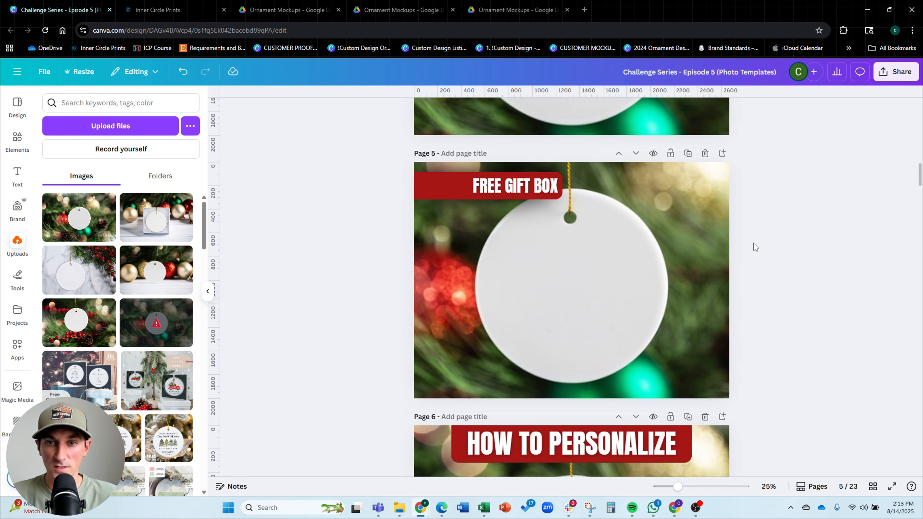
{"action": "scroll", "coordinate": [754, 243], "scroll_direction": "down", "scroll_amount": 8}
{"action": "left_click", "coordinate": [594, 325]}
{"action": "scroll", "coordinate": [788, 240], "scroll_direction": "down", "scroll_amount": 18}
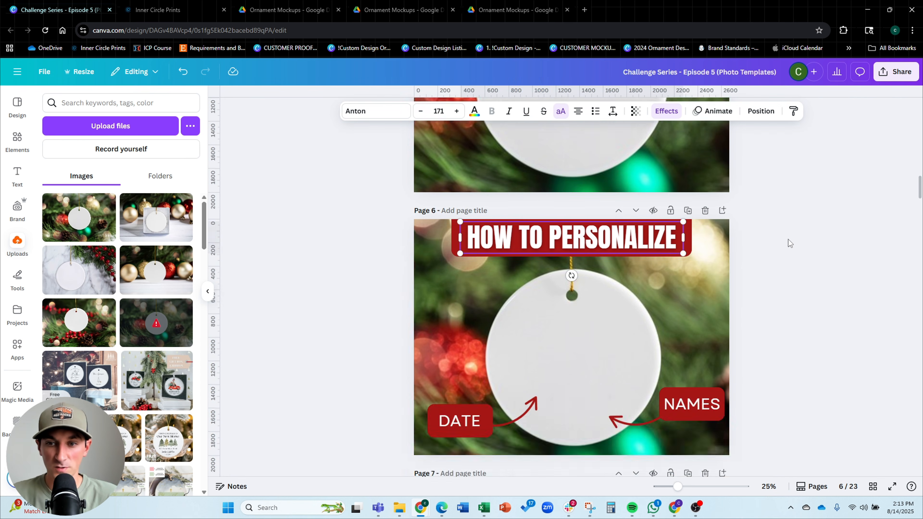
{"action": "scroll", "coordinate": [789, 229], "scroll_direction": "down", "scroll_amount": 6}
{"action": "key", "text": "ctrl+v"}
{"action": "left_click_drag", "start_coordinate": [590, 191], "coordinate": [589, 207]}
Retype the pasted heading as 'HOW TO ORDER MULTIPLE ORNAMENTS'
{"action": "double_click", "coordinate": [589, 207]}
{"action": "type", "text": "HOW TO"}
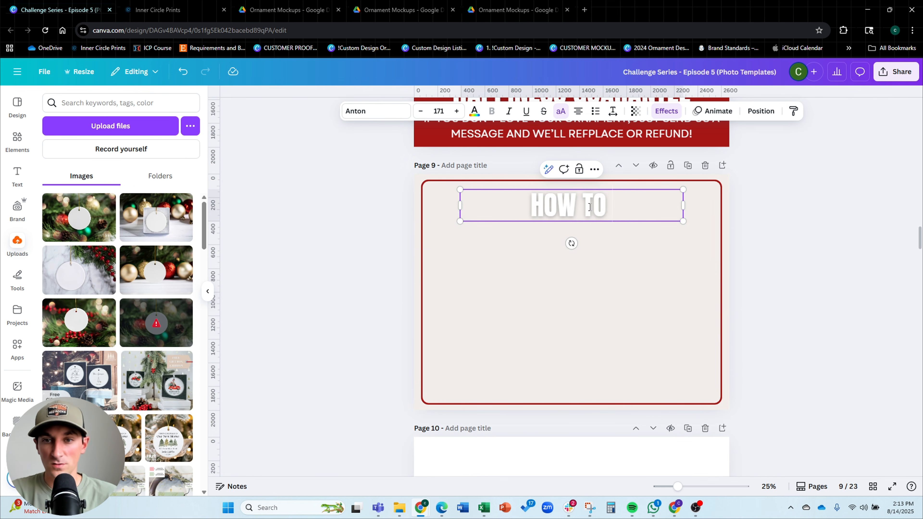
{"action": "type", "text": " ORDER MULTP"}
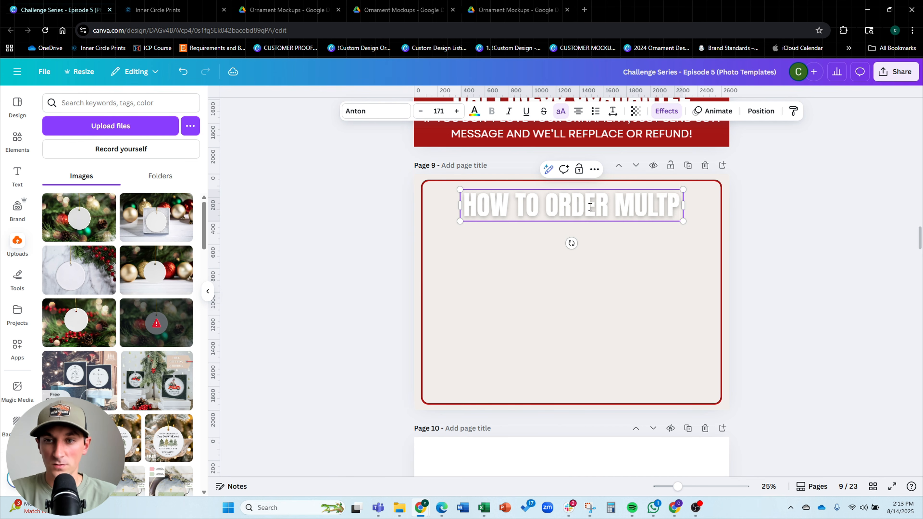
{"action": "key", "text": "BackSpace"}
{"action": "key", "text": "BackSpace"}
{"action": "type", "text": "TIPLE"}
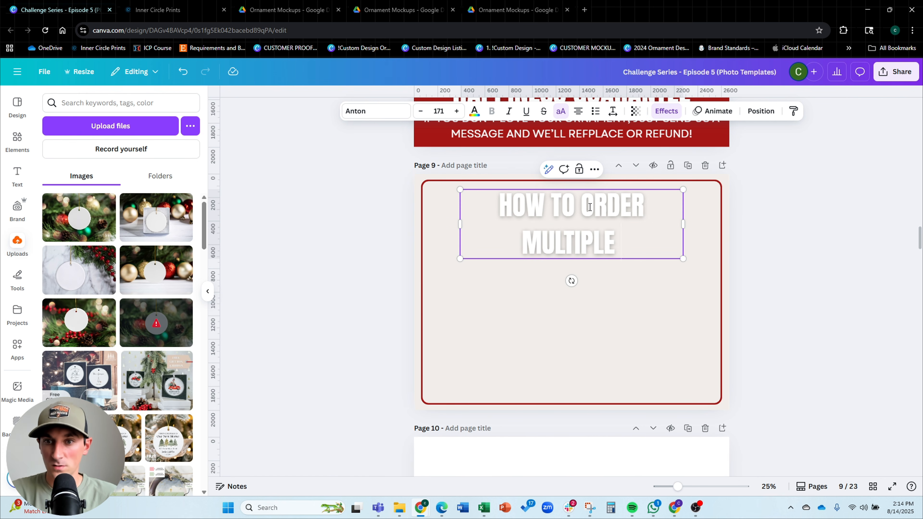
{"action": "type", "text": " ORNAMENTS"}
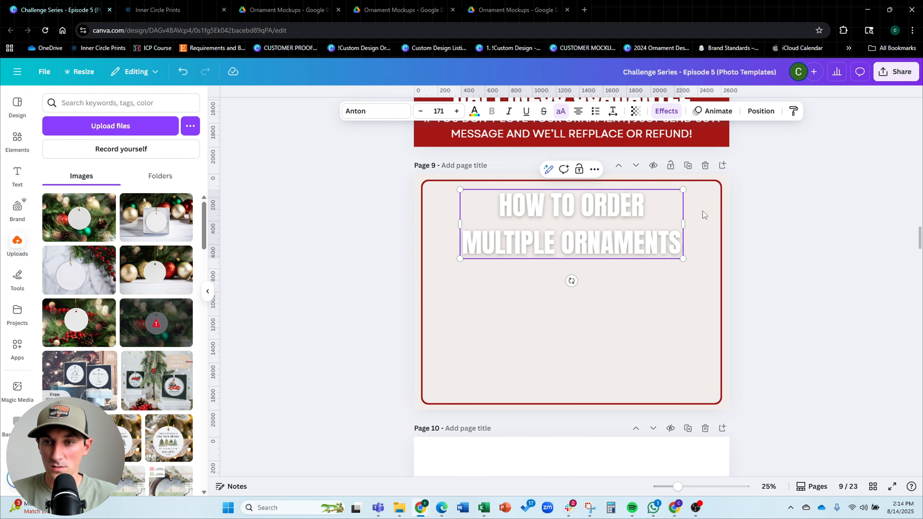
Widen the heading box so the title fits on one line and set its text colour to dark red
{"action": "left_click_drag", "start_coordinate": [684, 224], "coordinate": [742, 211]}
{"action": "left_click_drag", "start_coordinate": [668, 212], "coordinate": [634, 212]}
{"action": "left_click", "coordinate": [474, 111]}
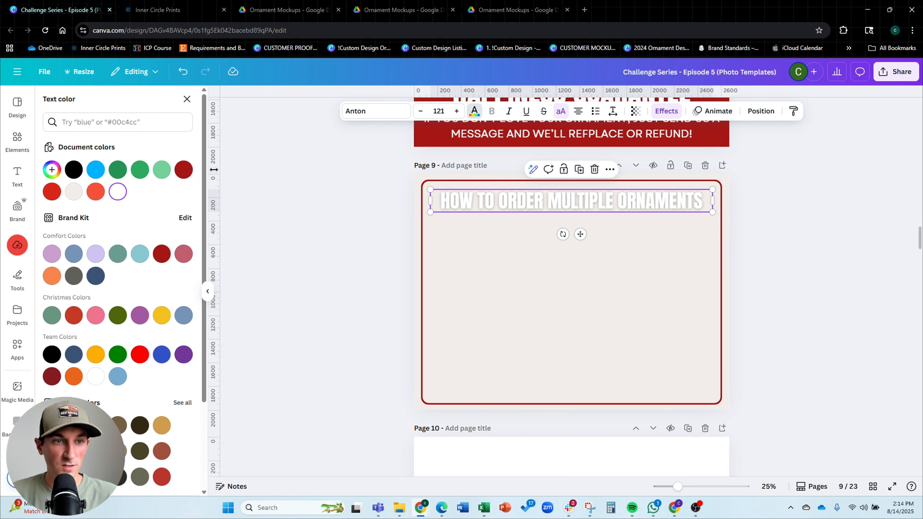
{"action": "left_click", "coordinate": [184, 169]}
{"action": "key", "text": "Escape"}
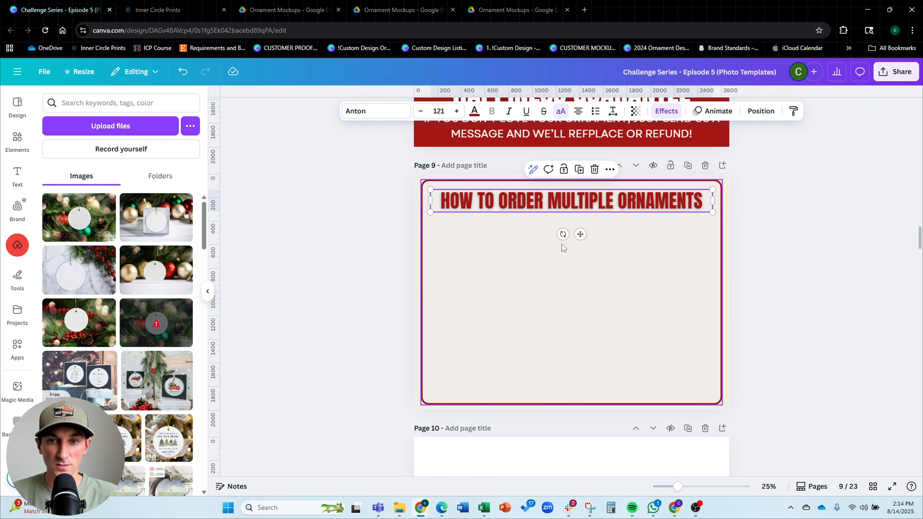
Lower the heading's Lift effect intensity to 28
{"action": "left_click", "coordinate": [682, 305]}
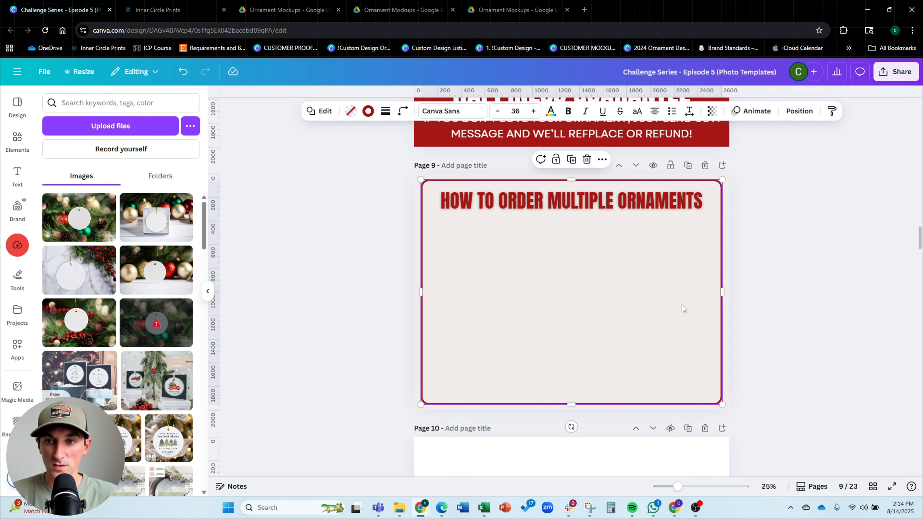
{"action": "left_click", "coordinate": [642, 211]}
{"action": "left_click", "coordinate": [667, 110]}
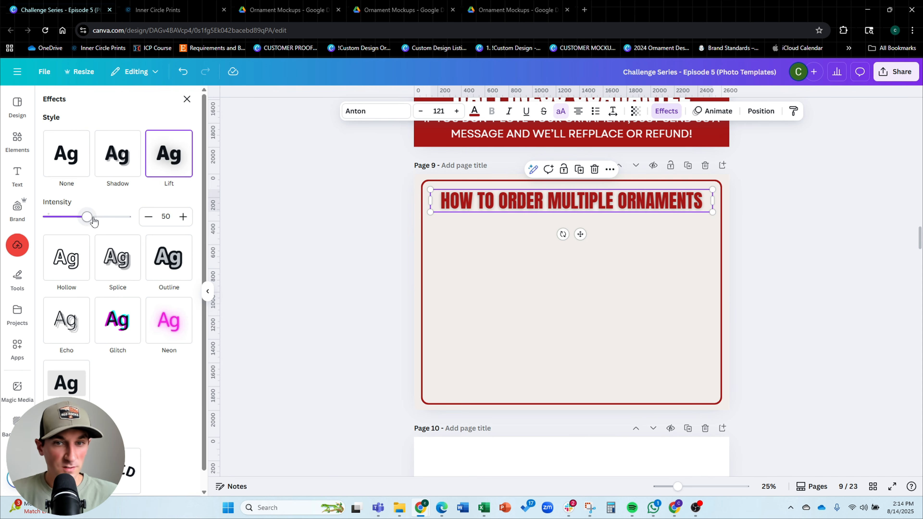
{"action": "left_click_drag", "start_coordinate": [94, 222], "coordinate": [72, 221]}
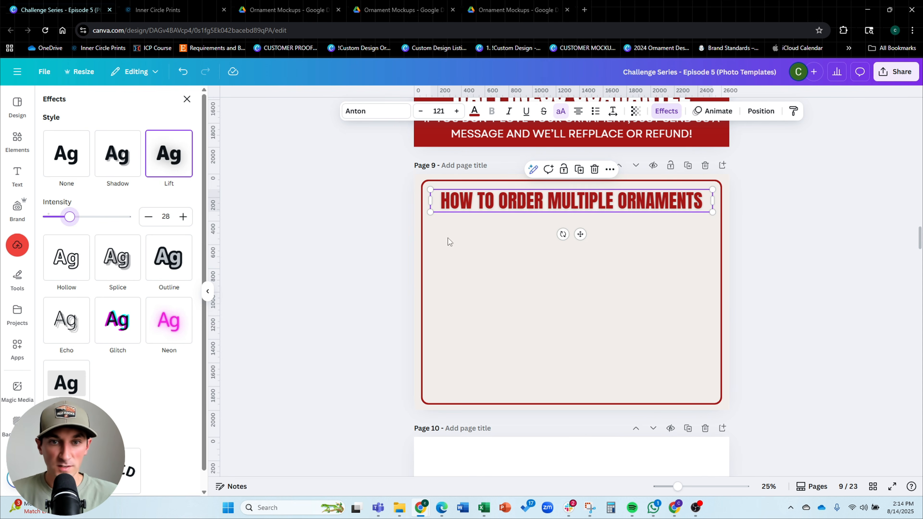
Enlarge the heading slightly to span the frame and nudge it into position
{"action": "left_click", "coordinate": [637, 251]}
{"action": "left_click", "coordinate": [672, 204]}
{"action": "left_click_drag", "start_coordinate": [718, 187], "coordinate": [725, 186]}
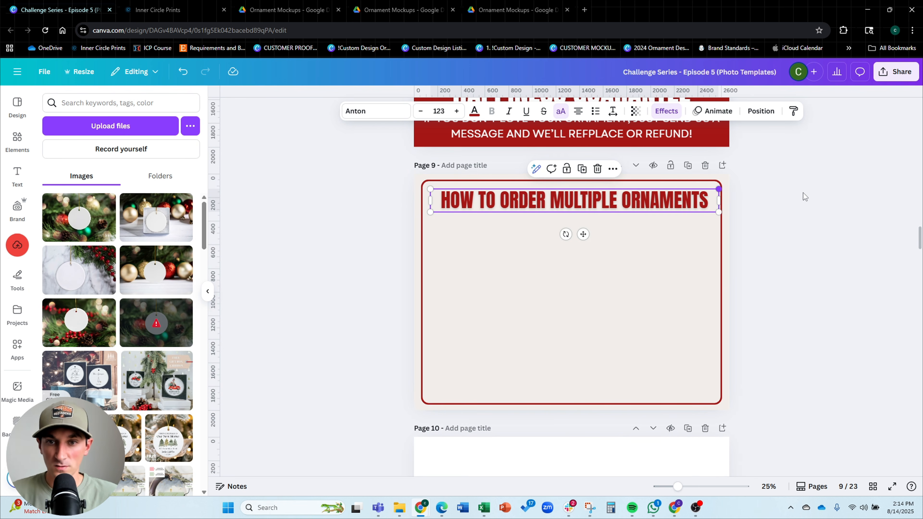
{"action": "left_click", "coordinate": [803, 195]}
{"action": "left_click_drag", "start_coordinate": [617, 196], "coordinate": [614, 196]}
{"action": "left_click", "coordinate": [746, 246]}
Copy the guarantee subtext from page 8 and paste it onto page 9 below the heading
{"action": "scroll", "coordinate": [566, 301], "scroll_direction": "up", "scroll_amount": 3}
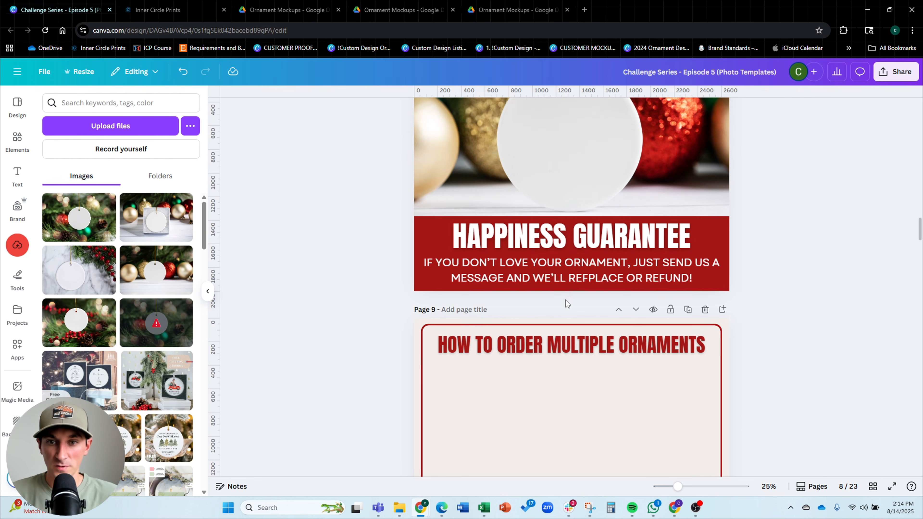
{"action": "left_click", "coordinate": [567, 282]}
{"action": "key", "text": "ctrl+c"}
{"action": "scroll", "coordinate": [852, 232], "scroll_direction": "down", "scroll_amount": 4}
{"action": "key", "text": "ctrl+v"}
{"action": "left_click_drag", "start_coordinate": [524, 335], "coordinate": [530, 251]}
Set the pasted text colour to dark red and format it as a numbered list
{"action": "left_click", "coordinate": [474, 111]}
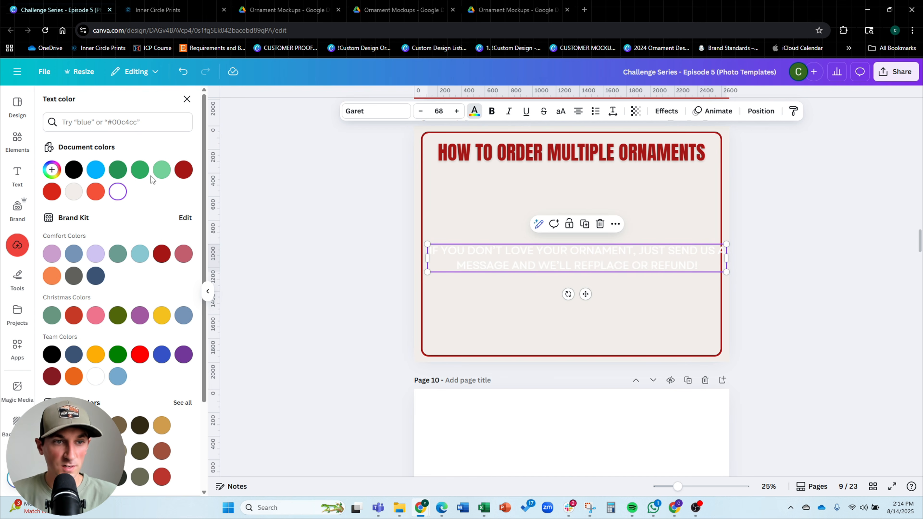
{"action": "left_click", "coordinate": [184, 170]}
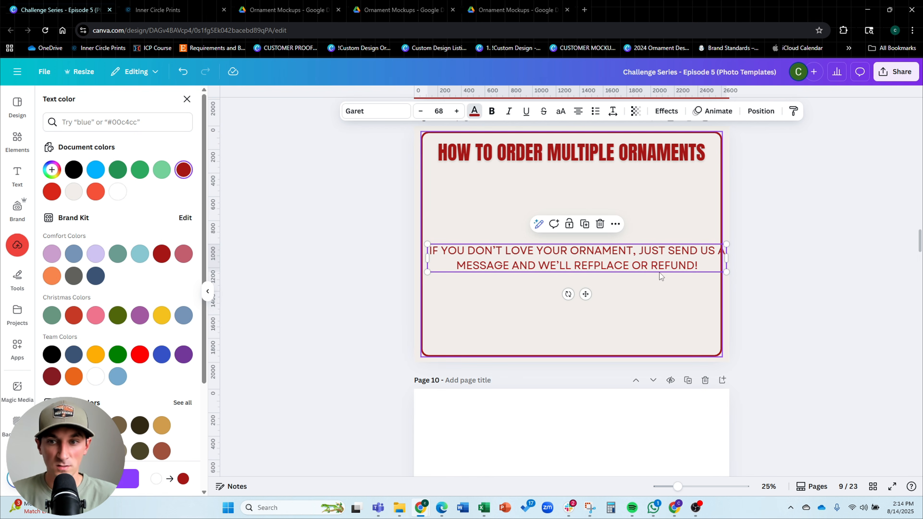
{"action": "left_click", "coordinate": [595, 111]}
{"action": "left_click", "coordinate": [595, 111]}
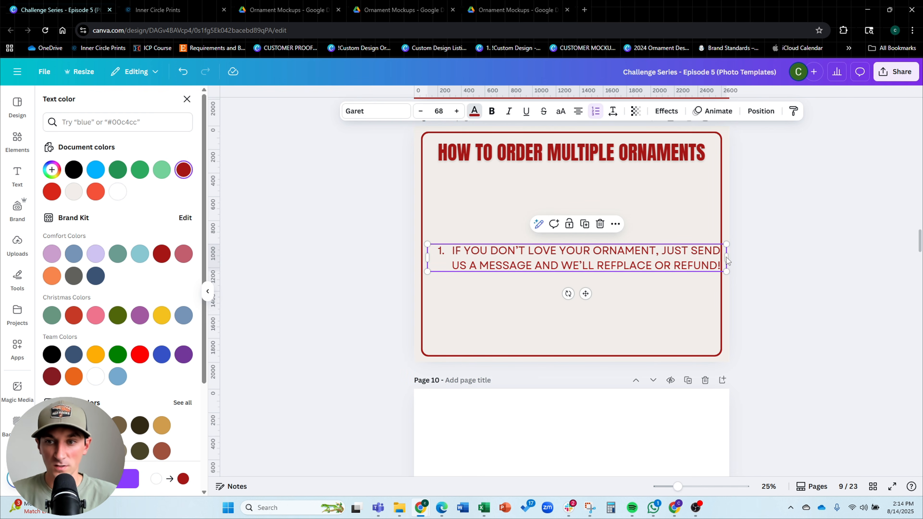
Move the list box under the heading, left-align it and widen it across the frame
{"action": "left_click_drag", "start_coordinate": [731, 255], "coordinate": [596, 195]}
{"action": "left_click", "coordinate": [578, 111]}
{"action": "left_click_drag", "start_coordinate": [652, 207], "coordinate": [707, 206]}
Replace the list with seven ordering steps: Enter personalization, Add to cart, Return to listing, Enter personalization, Add to Cart, Repeat steps as needed, Checkout!
{"action": "left_click", "coordinate": [530, 214]}
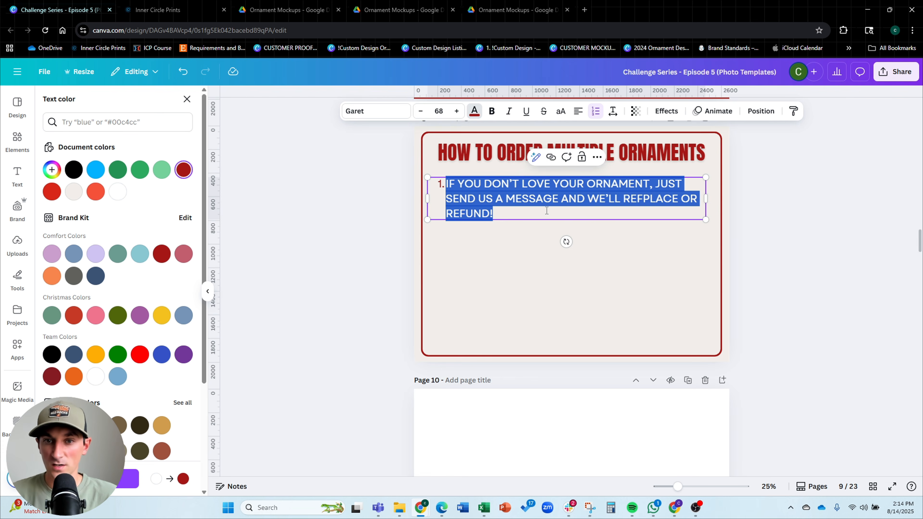
{"action": "left_click_drag", "start_coordinate": [525, 215], "coordinate": [445, 182]}
{"action": "type", "text": "S"}
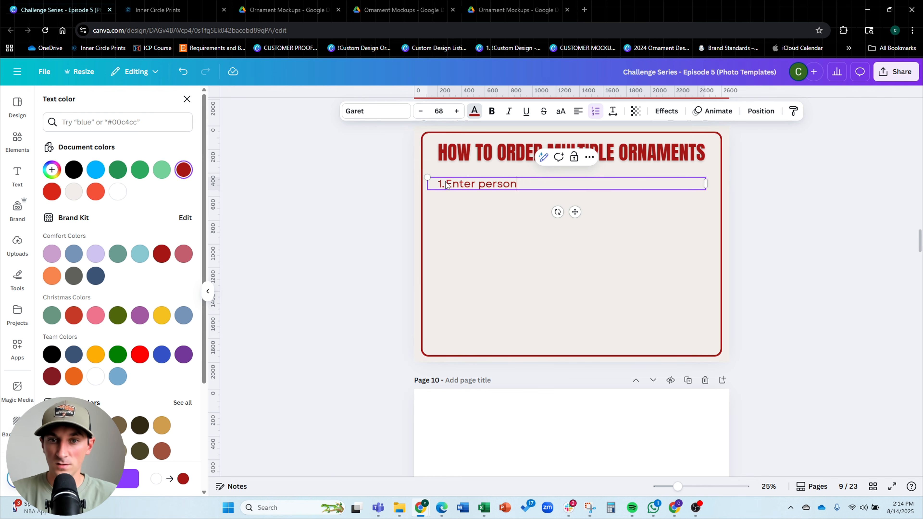
{"action": "key", "text": "Return"}
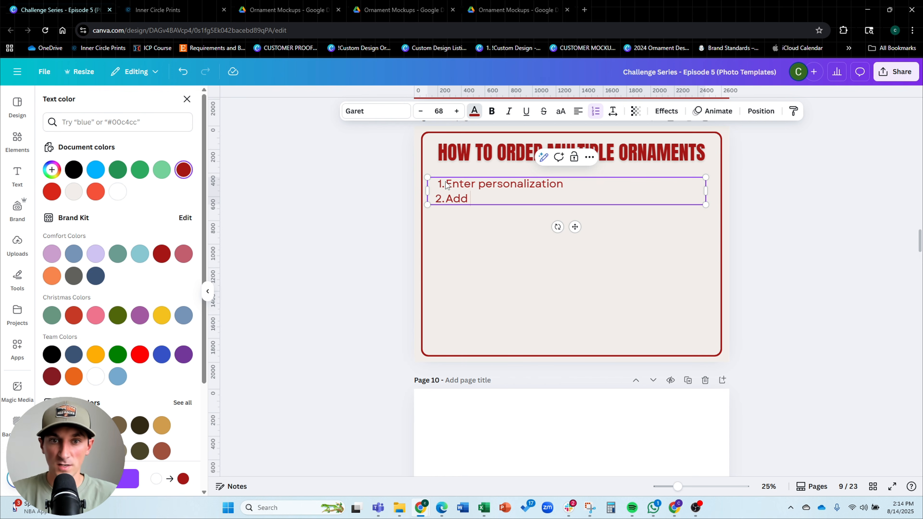
{"action": "type", "text": "Add to cart"}
{"action": "key", "text": "Return"}
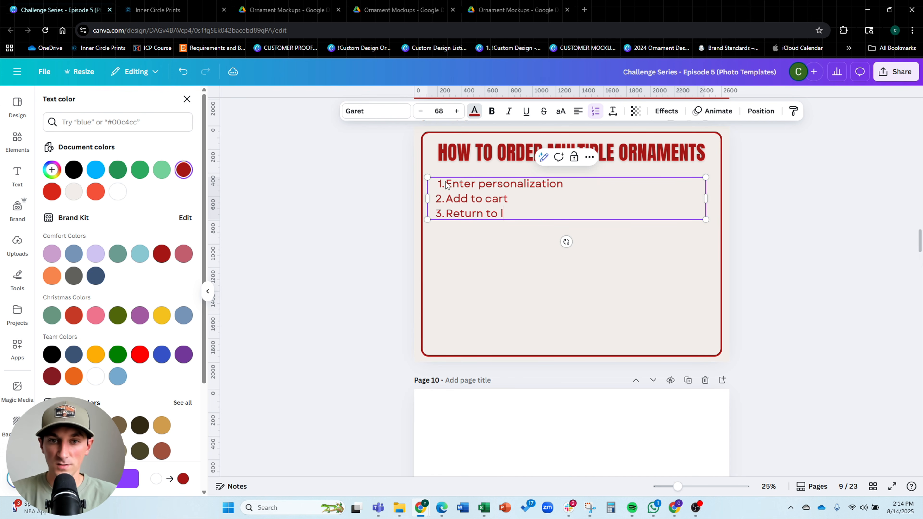
{"action": "type", "text": "Return to listing"}
{"action": "key", "text": "Return"}
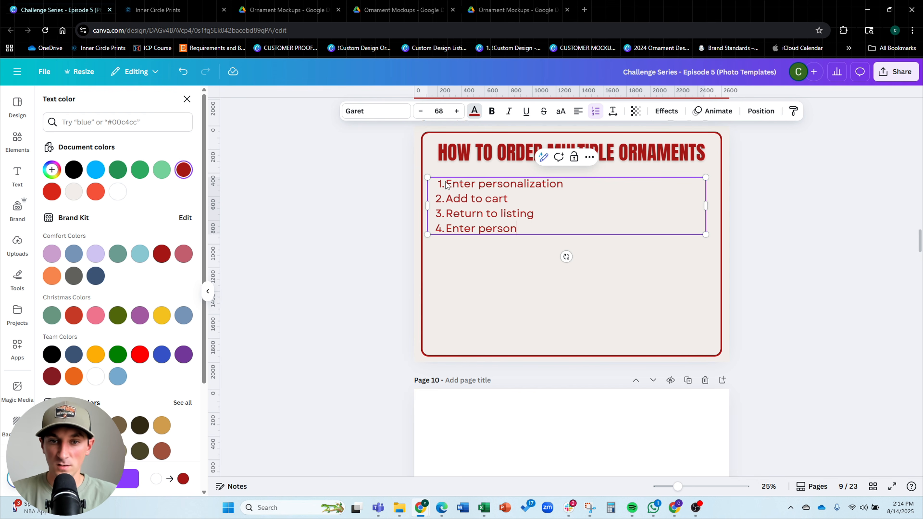
{"action": "type", "text": "Enter personalization"}
{"action": "key", "text": "Return"}
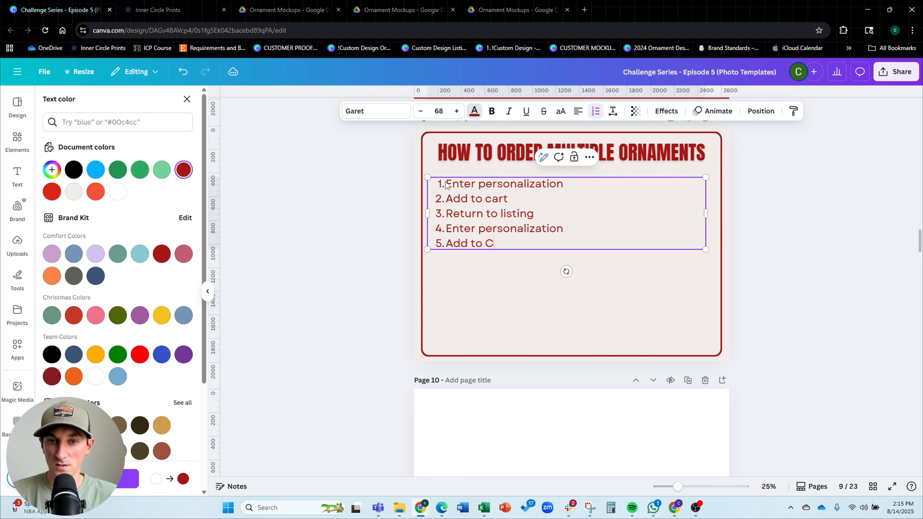
{"action": "type", "text": "Add to Cart"}
{"action": "key", "text": "Return"}
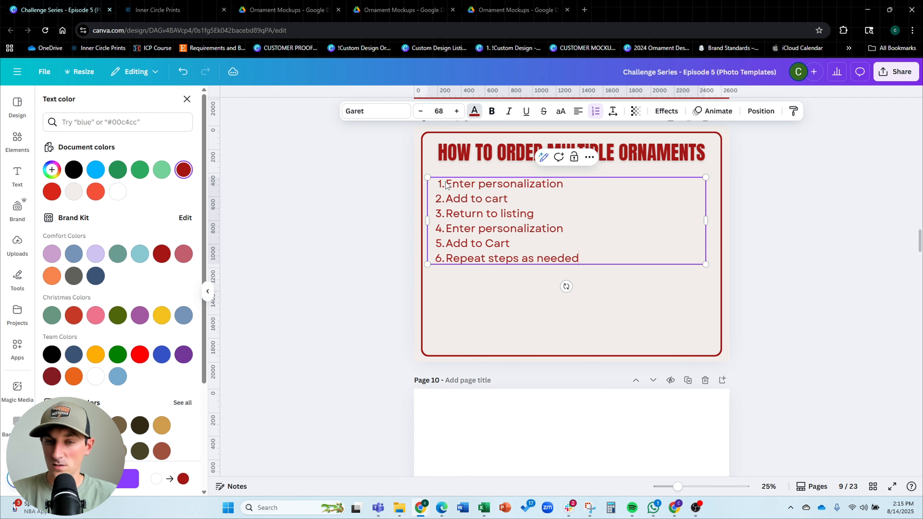
{"action": "key", "text": "Return"}
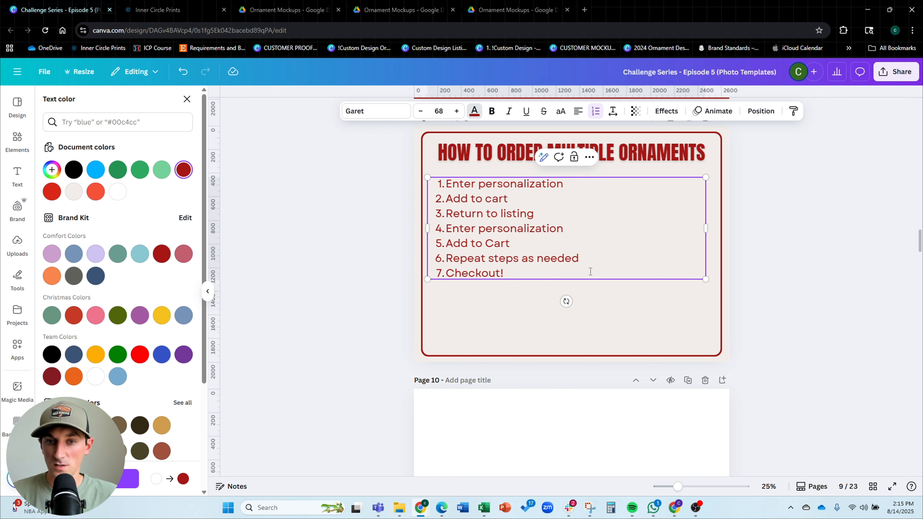
Scale the list to about 97 pt and position it below the heading inside the frame
{"action": "left_click", "coordinate": [624, 303]}
{"action": "left_click", "coordinate": [508, 200]}
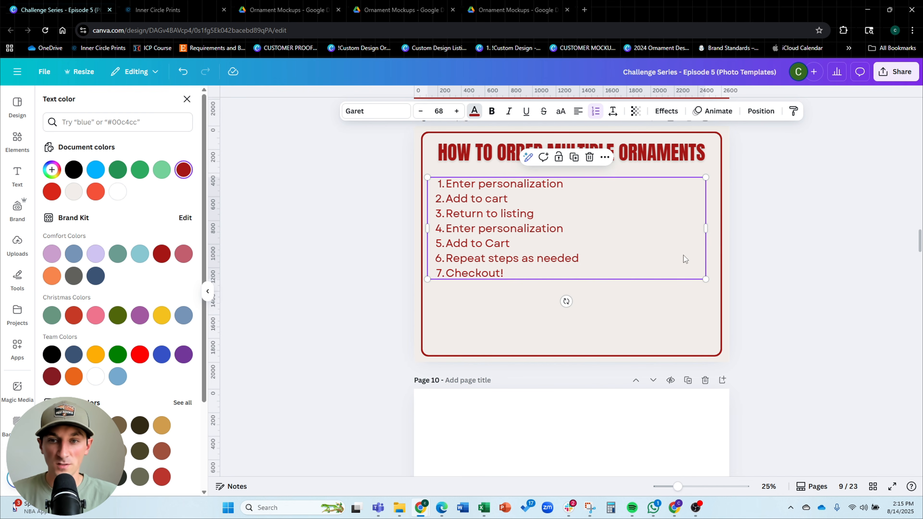
{"action": "left_click_drag", "start_coordinate": [706, 228], "coordinate": [593, 228]}
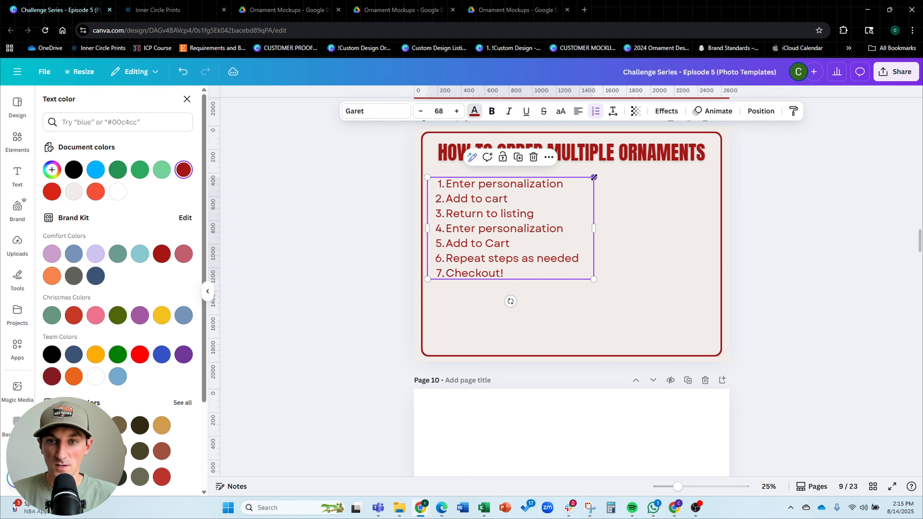
{"action": "left_click_drag", "start_coordinate": [594, 177], "coordinate": [677, 126]}
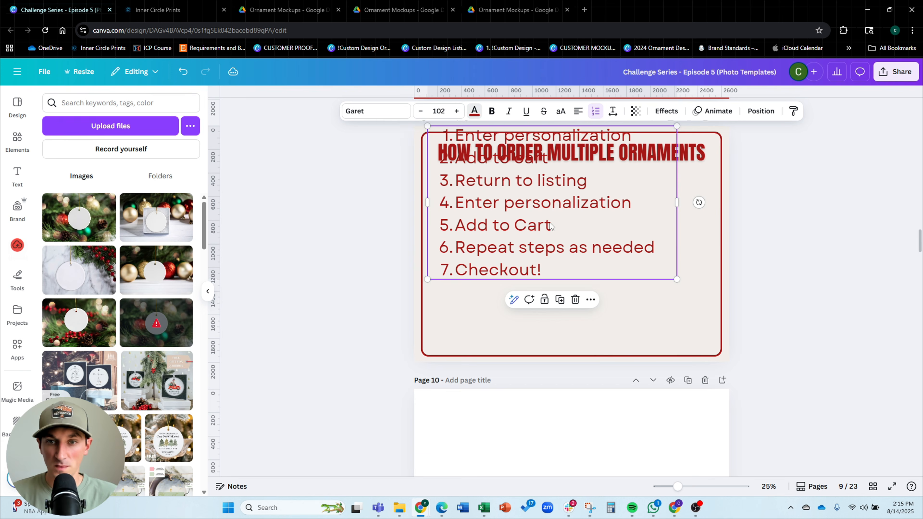
{"action": "left_click_drag", "start_coordinate": [550, 226], "coordinate": [547, 271]}
{"action": "left_click_drag", "start_coordinate": [676, 321], "coordinate": [661, 322]}
{"action": "left_click_drag", "start_coordinate": [626, 289], "coordinate": [625, 292]}
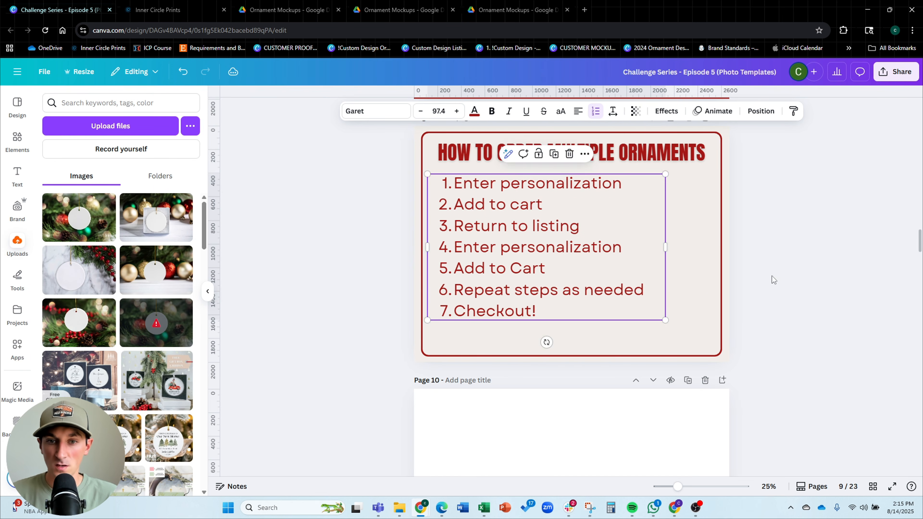
Add a badge logo graphic from Elements below the numbered list and colour it dark red
{"action": "left_click", "coordinate": [771, 276]}
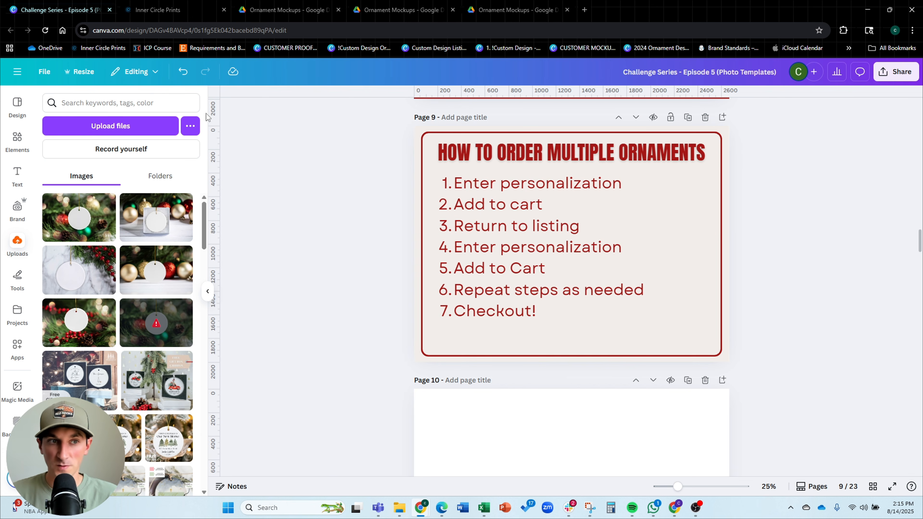
{"action": "left_click", "coordinate": [17, 140]}
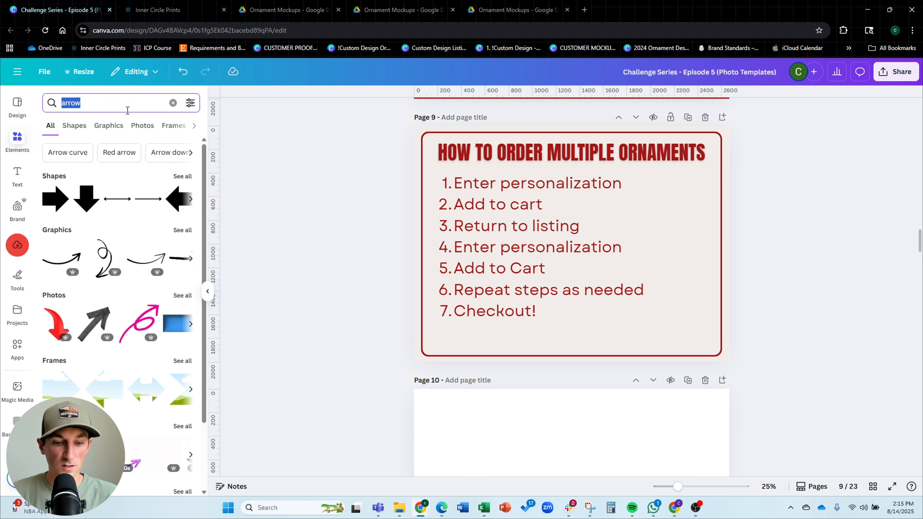
{"action": "type", "text": "logo"}
{"action": "key", "text": "Return"}
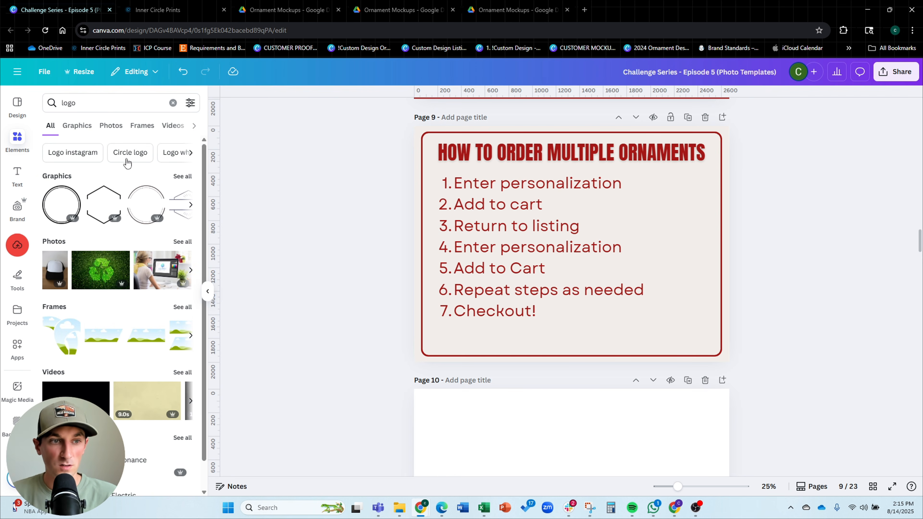
{"action": "left_click", "coordinate": [184, 209]}
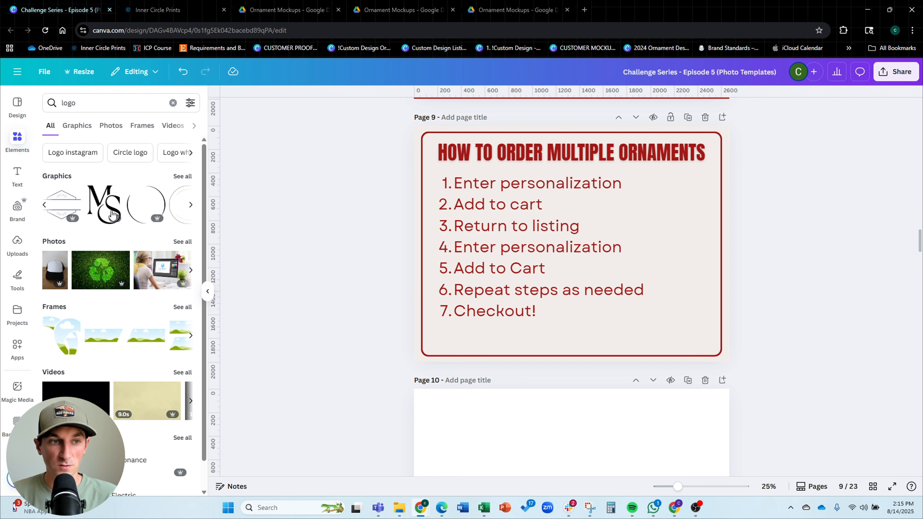
{"action": "left_click", "coordinate": [64, 204]}
{"action": "left_click_drag", "start_coordinate": [578, 209], "coordinate": [578, 327]}
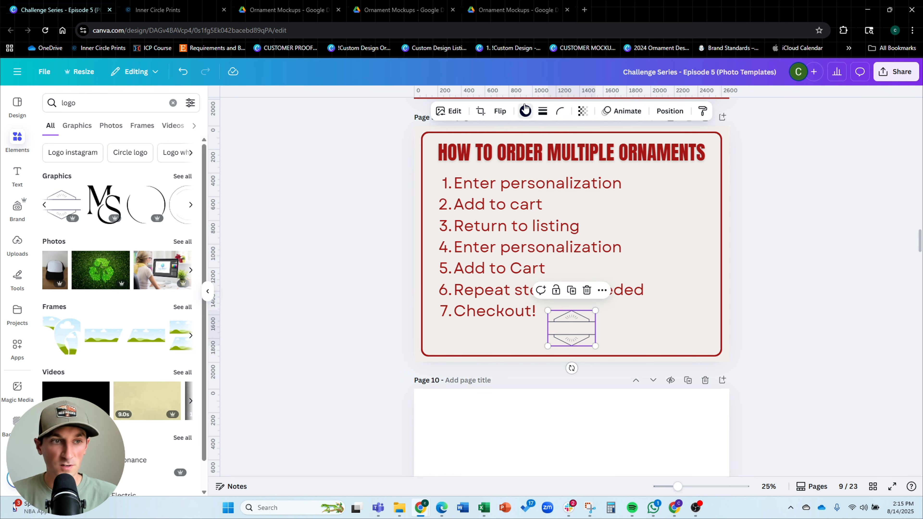
{"action": "left_click", "coordinate": [526, 110]}
{"action": "left_click", "coordinate": [794, 323]}
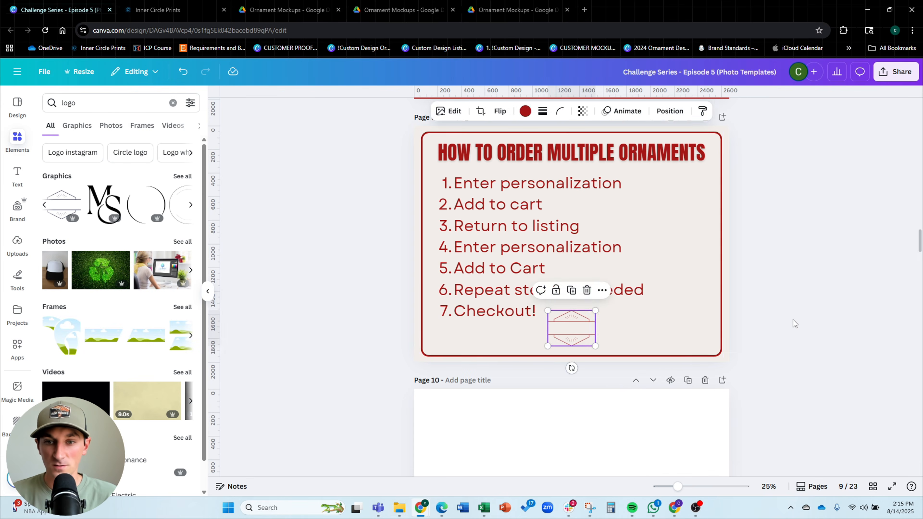
{"action": "scroll", "coordinate": [581, 333], "scroll_direction": "up", "scroll_amount": 1}
{"action": "left_click_drag", "start_coordinate": [578, 331], "coordinate": [581, 334]}
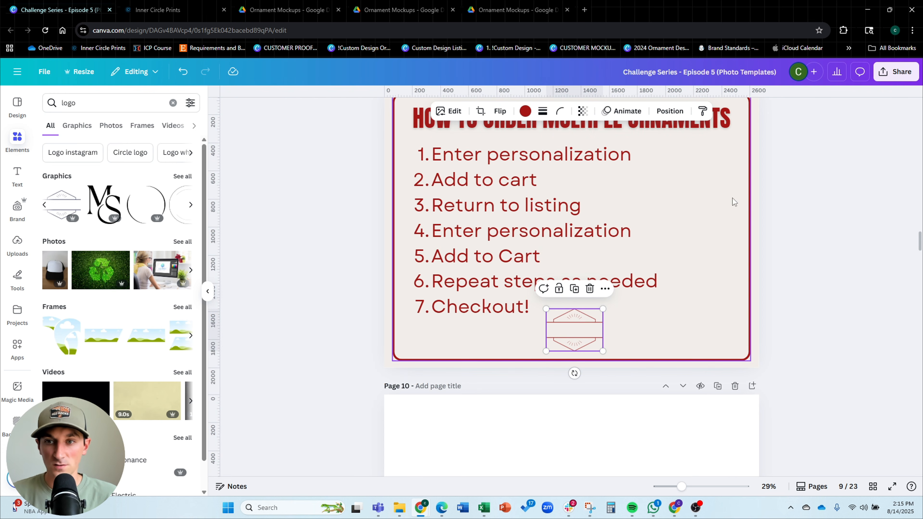
Search Elements for christmas tree line art, place the tree graphic beside the list and colour it dark red
{"action": "type", "text": "c"}
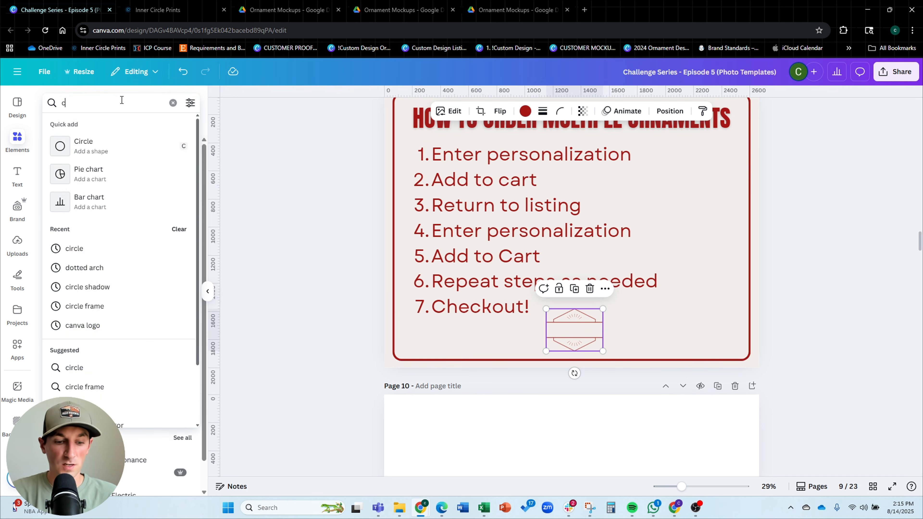
{"action": "type", "text": "hristmas tree line art"}
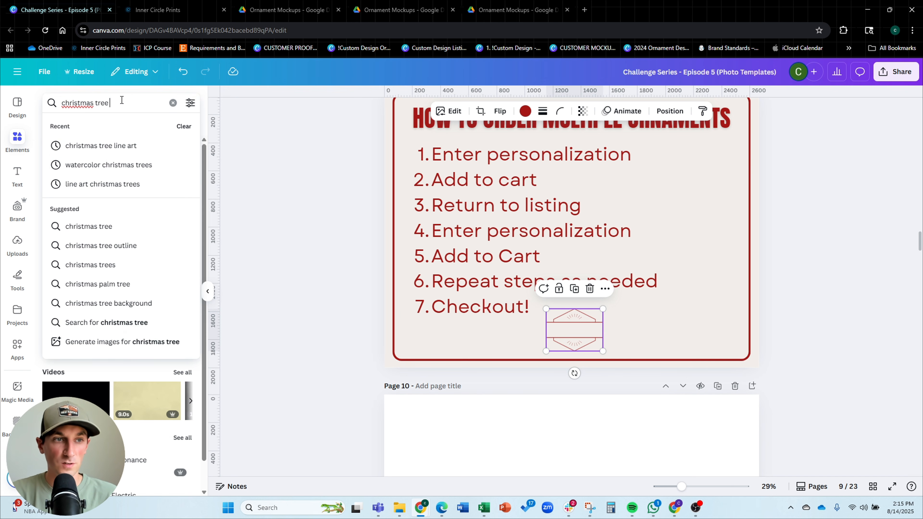
{"action": "key", "text": "Return"}
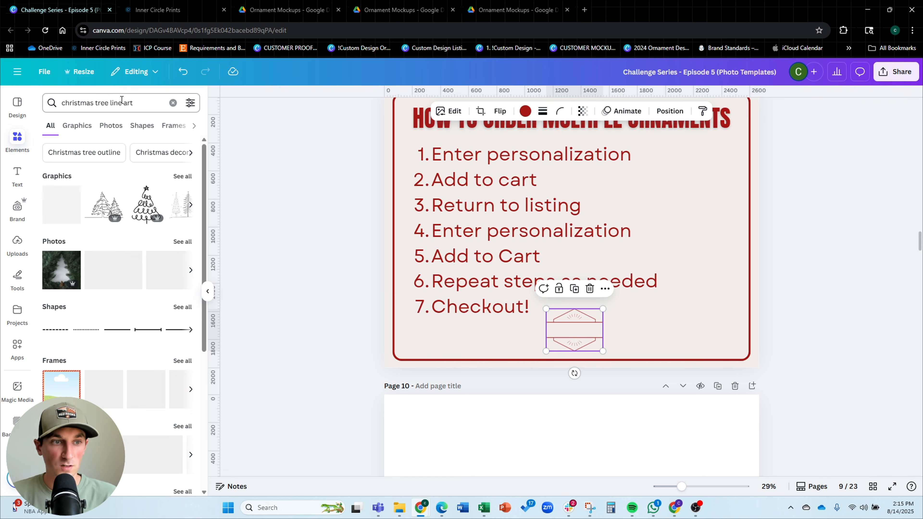
{"action": "left_click", "coordinate": [146, 202]}
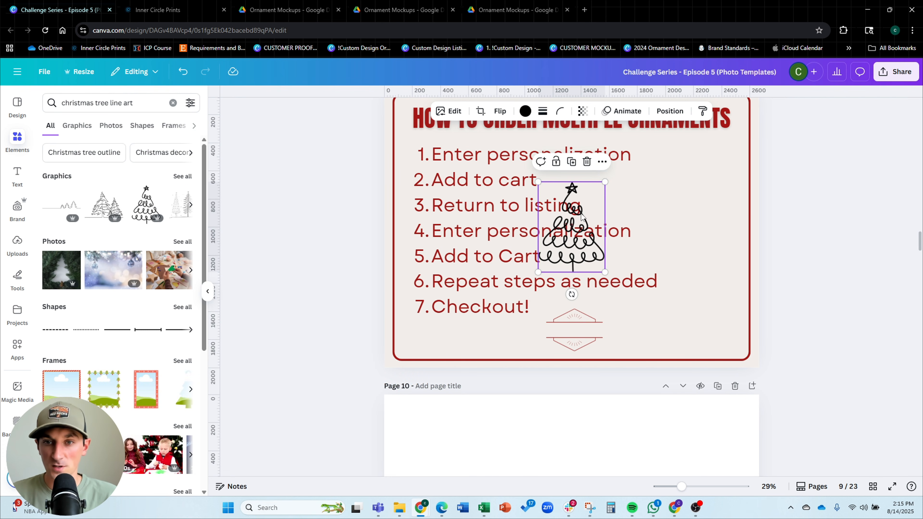
{"action": "left_click_drag", "start_coordinate": [582, 217], "coordinate": [704, 187]}
{"action": "left_click_drag", "start_coordinate": [660, 242], "coordinate": [684, 231]}
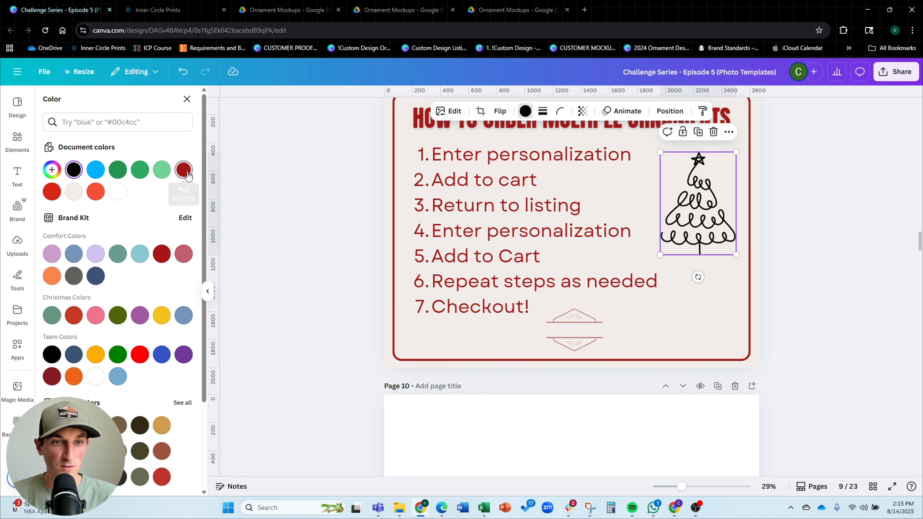
{"action": "left_click", "coordinate": [183, 170]}
{"action": "left_click", "coordinate": [855, 243]}
Resize and position the Christmas tree graphic to the right of the list inside the frame
{"action": "left_click", "coordinate": [690, 219]}
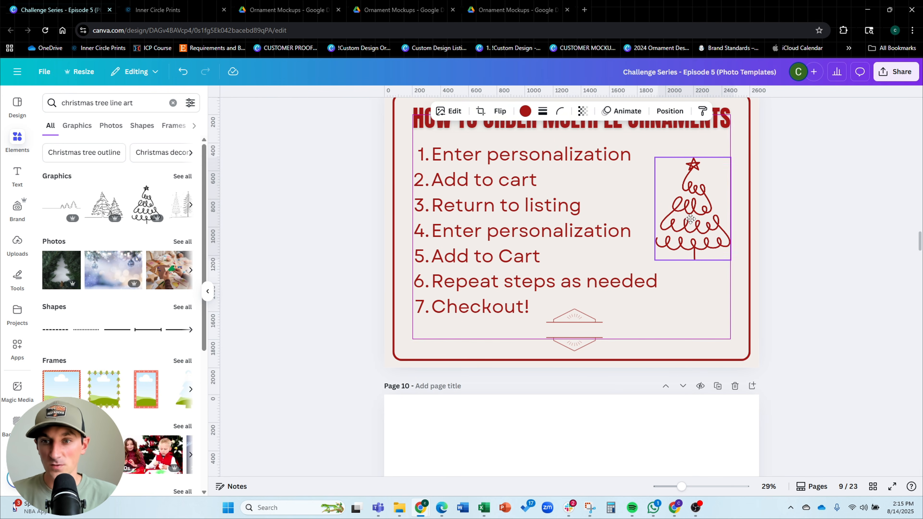
{"action": "left_click_drag", "start_coordinate": [690, 220], "coordinate": [695, 218]}
{"action": "left_click", "coordinate": [825, 218]}
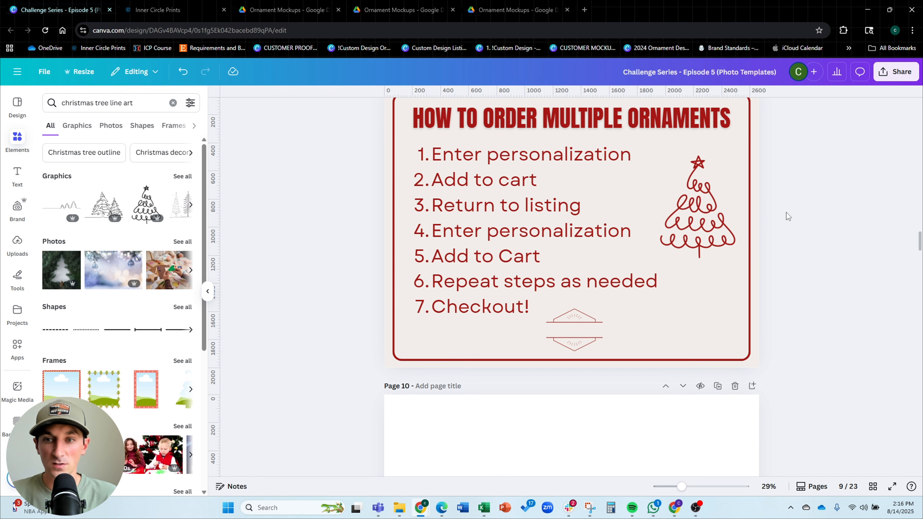
{"action": "left_click", "coordinate": [715, 214]}
{"action": "left_click_drag", "start_coordinate": [659, 258], "coordinate": [657, 261]}
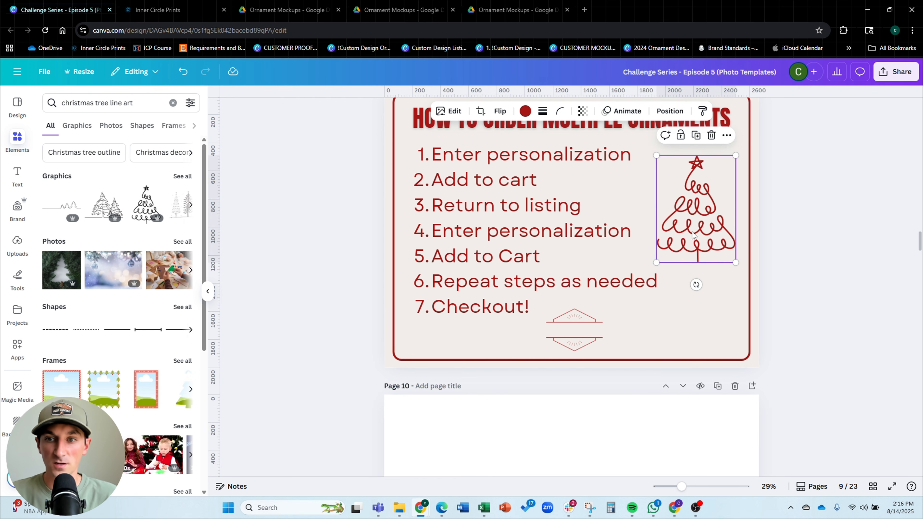
{"action": "left_click_drag", "start_coordinate": [691, 230], "coordinate": [693, 231]}
{"action": "left_click", "coordinate": [850, 220]}
Review the listing photo slides outline on page 3 to see which slide comes next
{"action": "scroll", "coordinate": [851, 220], "scroll_direction": "up", "scroll_amount": 1}
{"action": "scroll", "coordinate": [850, 224], "scroll_direction": "up", "scroll_amount": 2}
{"action": "scroll", "coordinate": [849, 224], "scroll_direction": "down", "scroll_amount": 2}
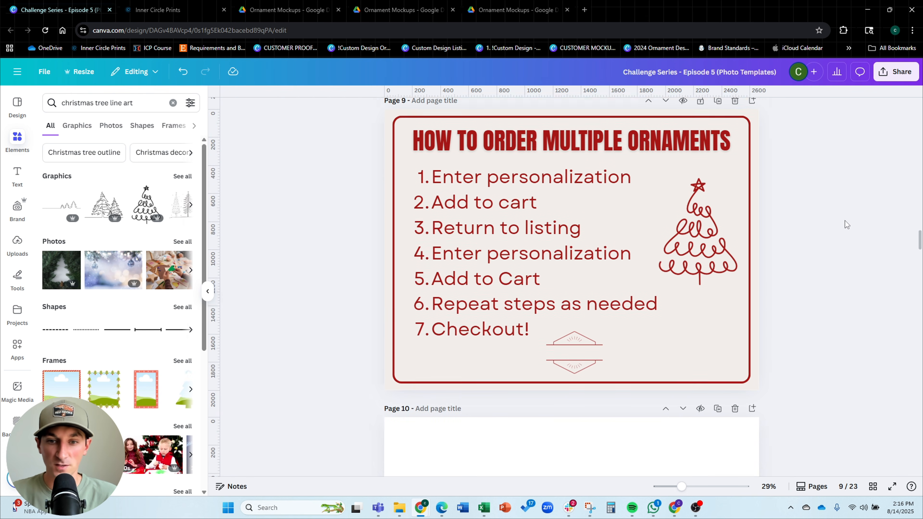
{"action": "scroll", "coordinate": [848, 224], "scroll_direction": "up", "scroll_amount": 2}
{"action": "scroll", "coordinate": [847, 224], "scroll_direction": "down", "scroll_amount": 1}
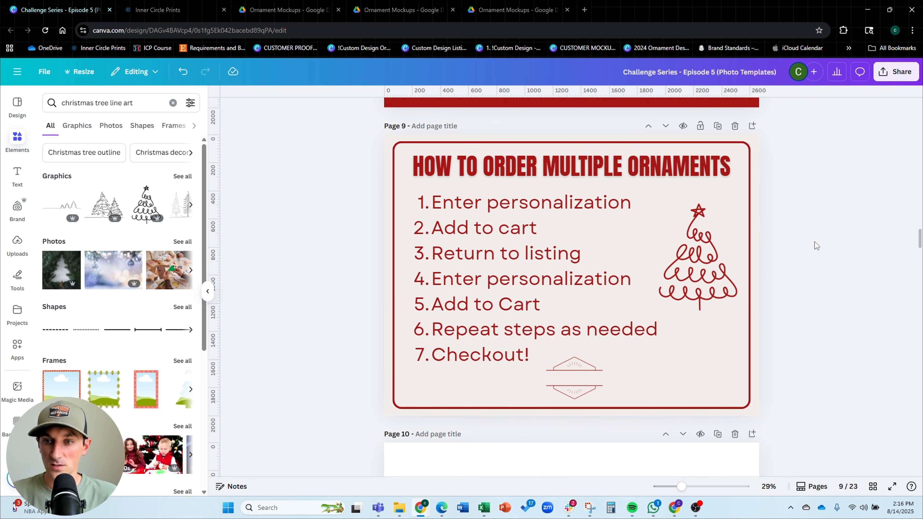
{"action": "scroll", "coordinate": [815, 242], "scroll_direction": "up", "scroll_amount": 20}
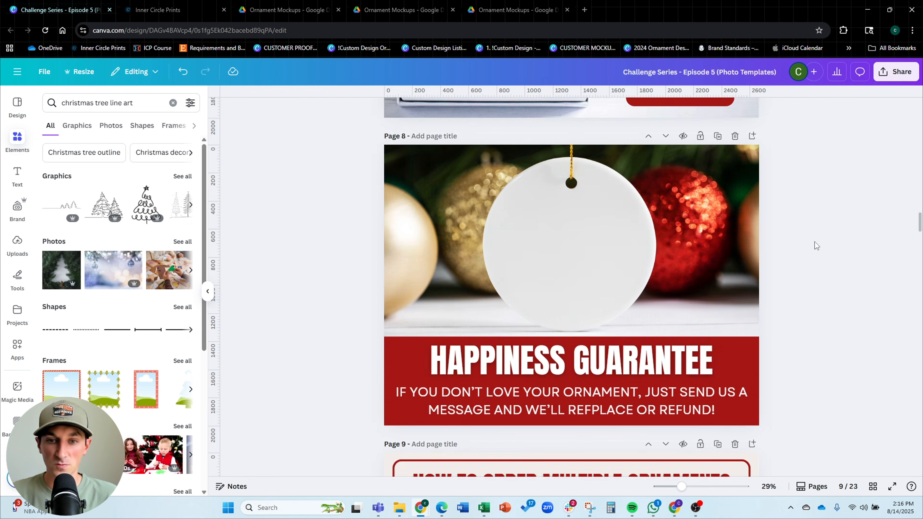
{"action": "scroll", "coordinate": [809, 247], "scroll_direction": "up", "scroll_amount": 20}
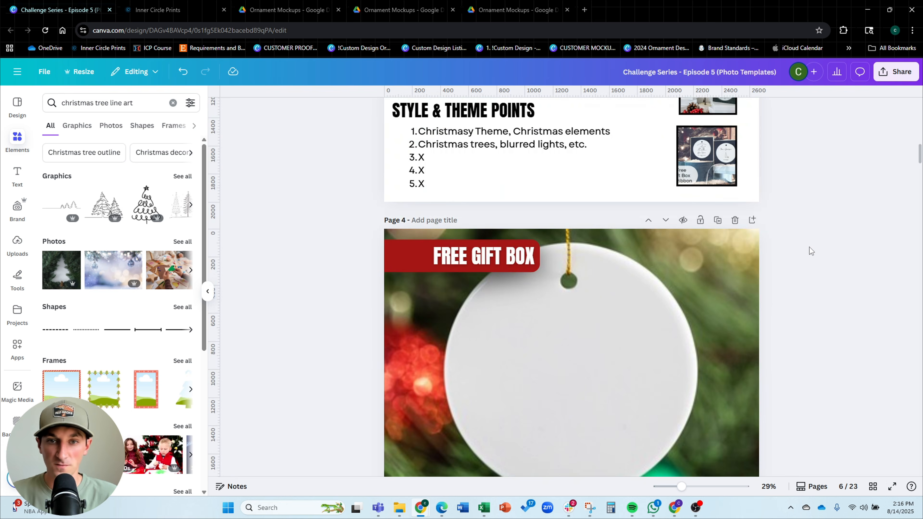
{"action": "scroll", "coordinate": [809, 247], "scroll_direction": "down", "scroll_amount": 1}
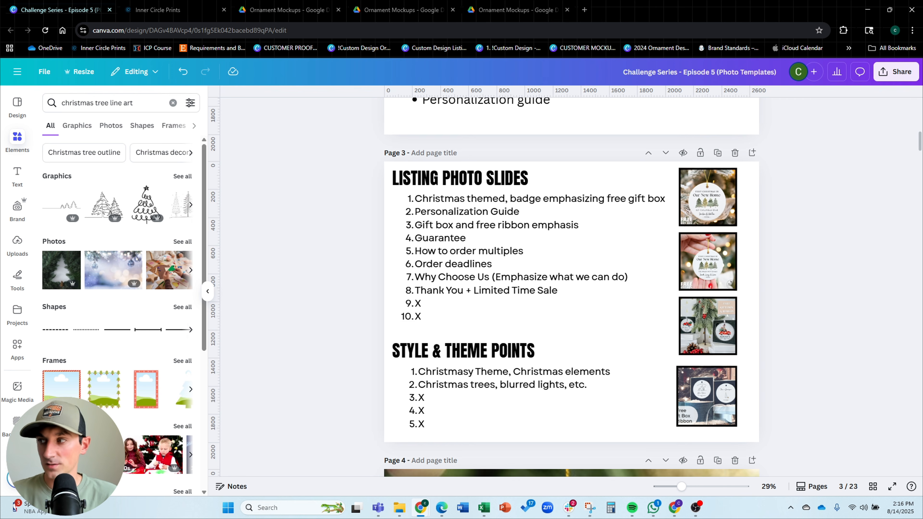
{"action": "scroll", "coordinate": [786, 247], "scroll_direction": "down", "scroll_amount": 15}
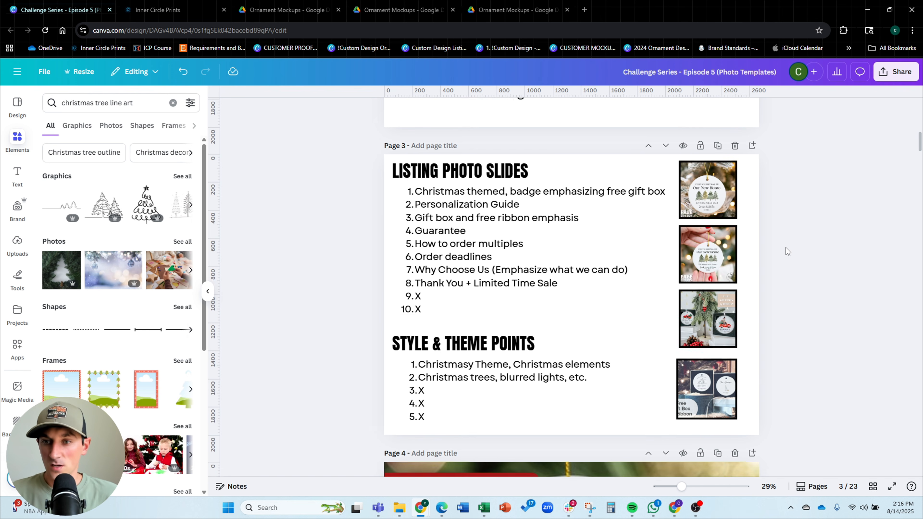
{"action": "scroll", "coordinate": [786, 244], "scroll_direction": "down", "scroll_amount": 20}
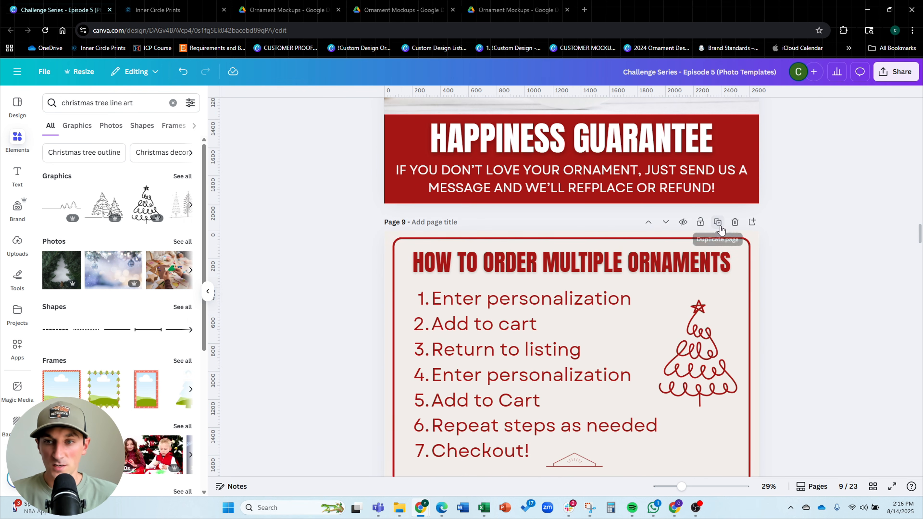
Add a new blank page after the ordering instructions page, clearing its contents
{"action": "left_click", "coordinate": [753, 240]}
{"action": "left_click_drag", "start_coordinate": [796, 162], "coordinate": [349, 398]}
{"action": "key", "text": "Delete"}
{"action": "key", "text": "Delete"}
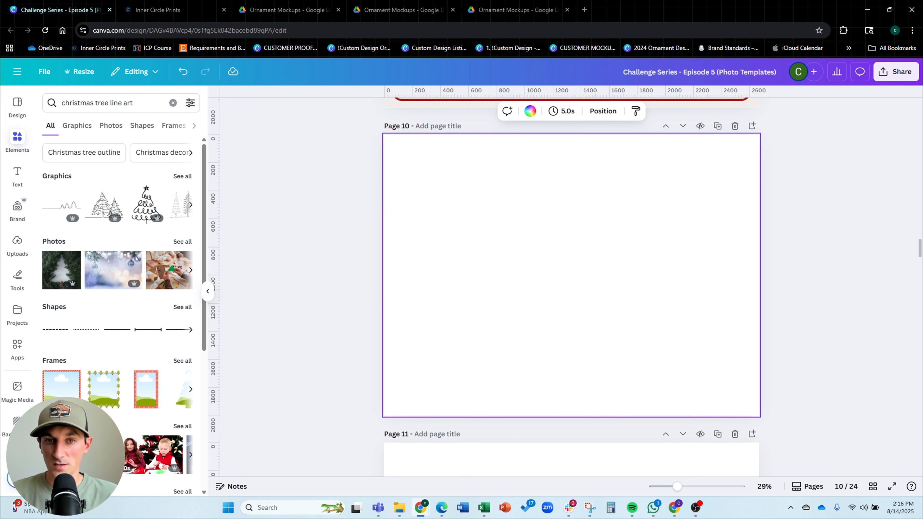
Insert the marble ornament mockup photo from uploads onto page 10 and enlarge it
{"action": "left_click", "coordinate": [18, 243]}
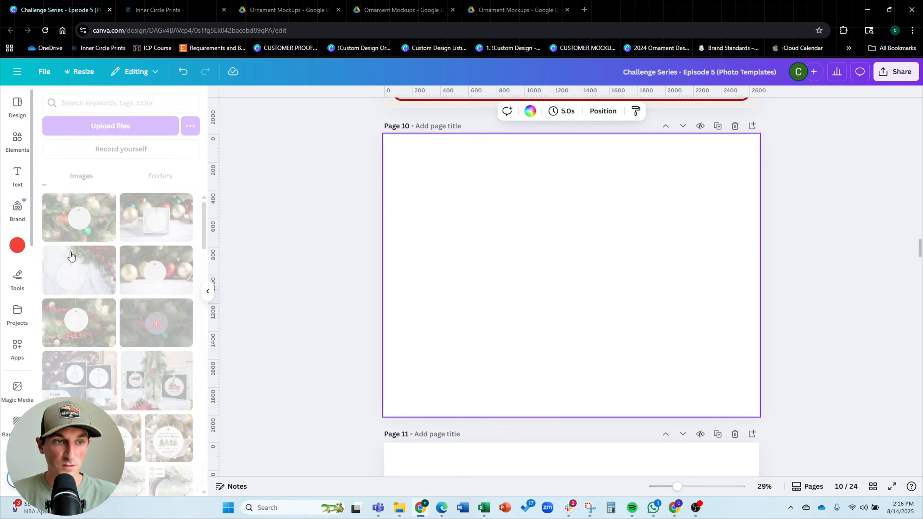
{"action": "left_click", "coordinate": [301, 254]}
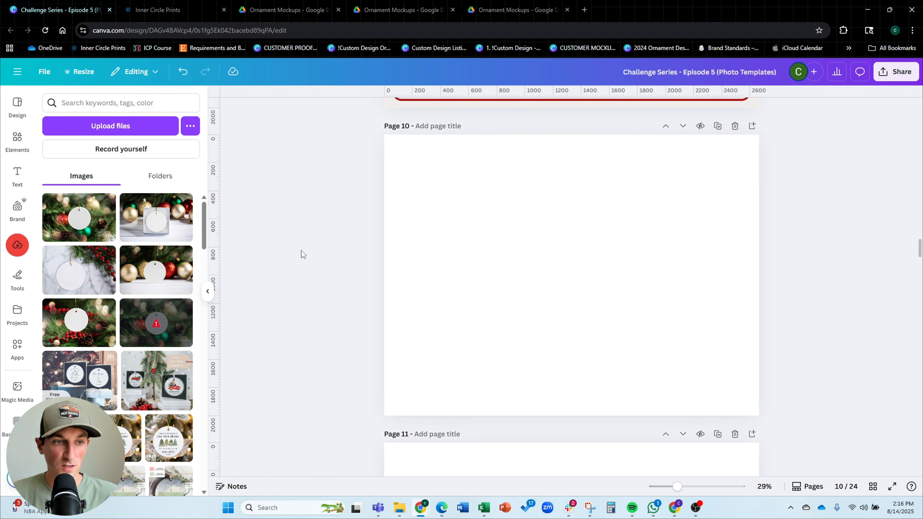
{"action": "left_click", "coordinate": [82, 278]}
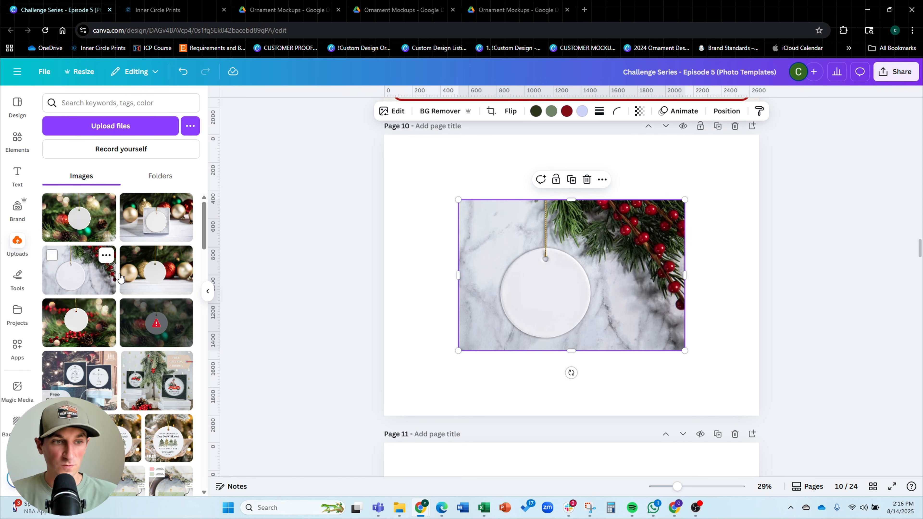
{"action": "left_click_drag", "start_coordinate": [685, 200], "coordinate": [856, 111]}
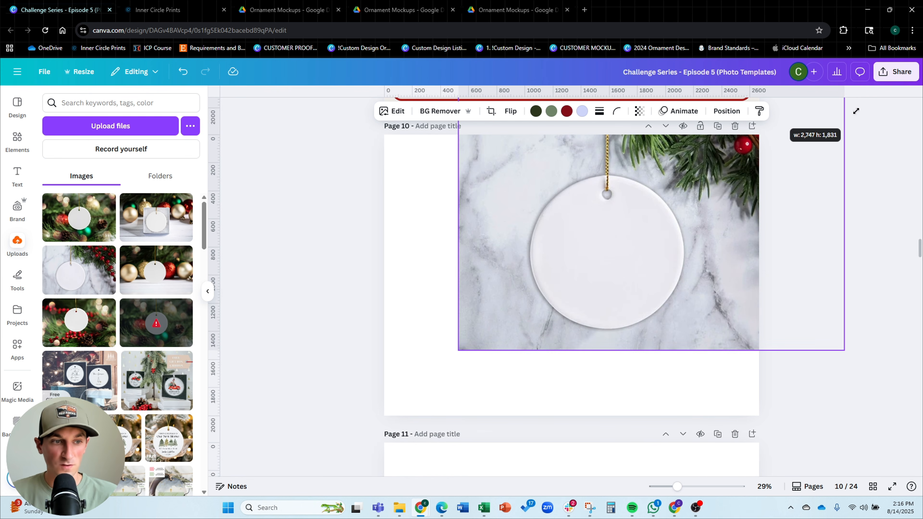
{"action": "left_click_drag", "start_coordinate": [540, 189], "coordinate": [466, 241]}
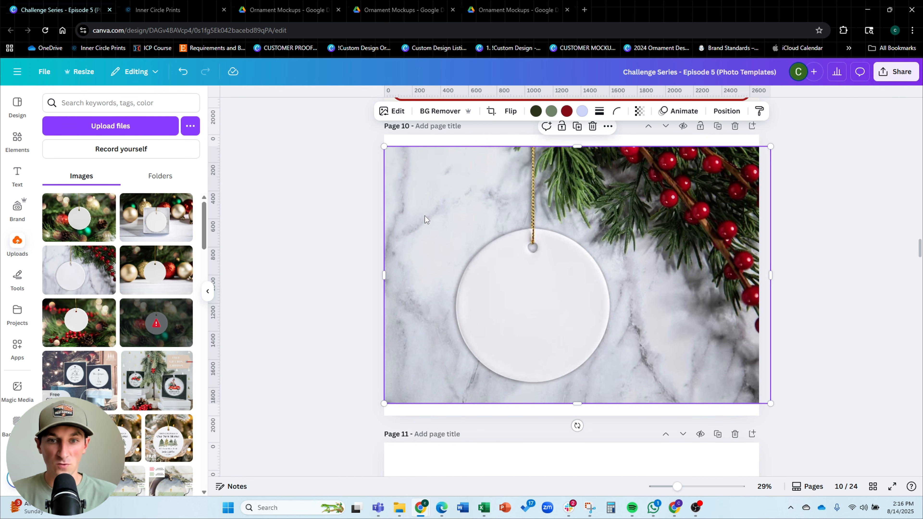
{"action": "left_click_drag", "start_coordinate": [771, 147], "coordinate": [909, 55]}
{"action": "left_click_drag", "start_coordinate": [744, 225], "coordinate": [677, 242]}
Keep enlarging the marble mockup photo so it covers the whole of page 10
{"action": "scroll", "coordinate": [799, 170], "scroll_direction": "up", "scroll_amount": 2}
{"action": "left_click_drag", "start_coordinate": [825, 127], "coordinate": [794, 148]}
{"action": "scroll", "coordinate": [656, 282], "scroll_direction": "up", "scroll_amount": 2}
{"action": "scroll", "coordinate": [657, 282], "scroll_direction": "up", "scroll_amount": 20}
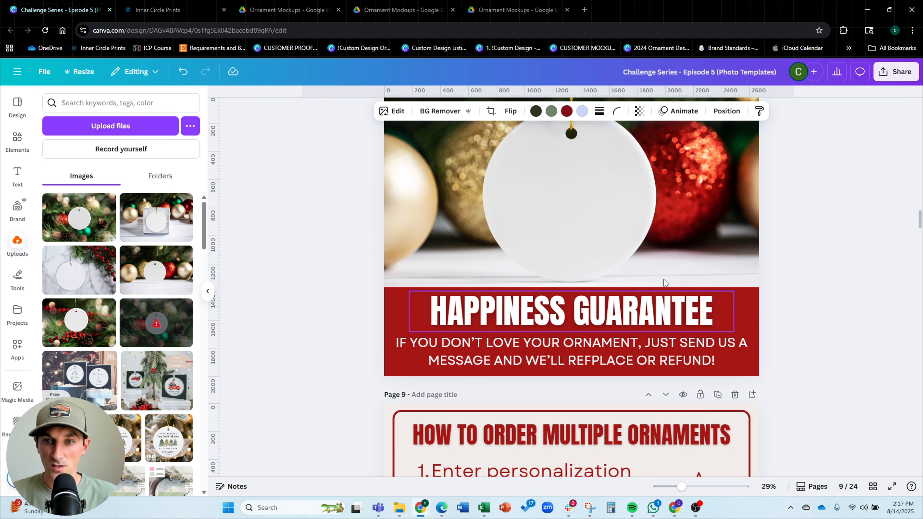
{"action": "scroll", "coordinate": [659, 283], "scroll_direction": "down", "scroll_amount": 20}
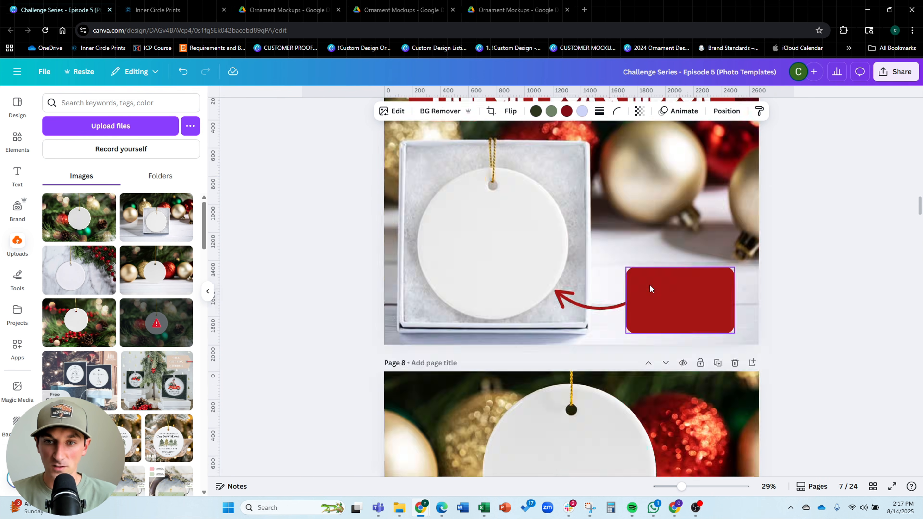
{"action": "left_click_drag", "start_coordinate": [641, 276], "coordinate": [645, 259]}
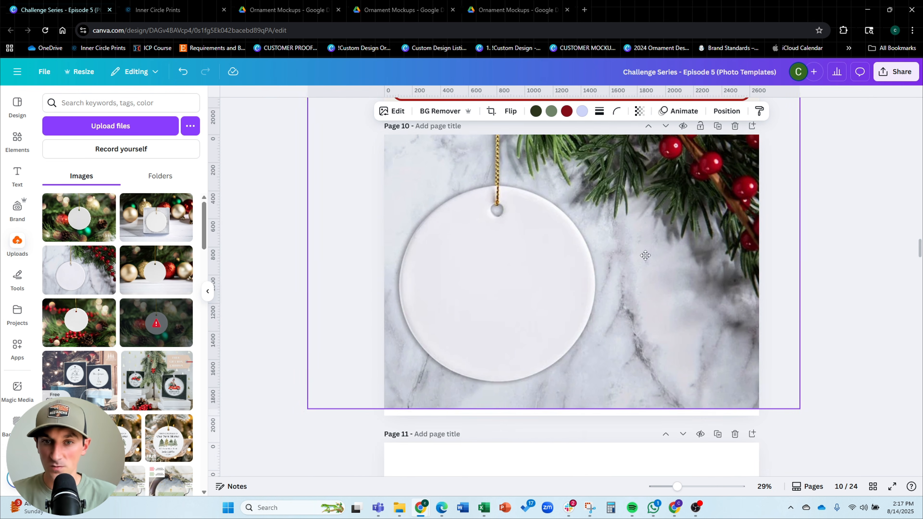
{"action": "left_click_drag", "start_coordinate": [799, 408], "coordinate": [826, 428]}
{"action": "scroll", "coordinate": [671, 309], "scroll_direction": "up", "scroll_amount": 1}
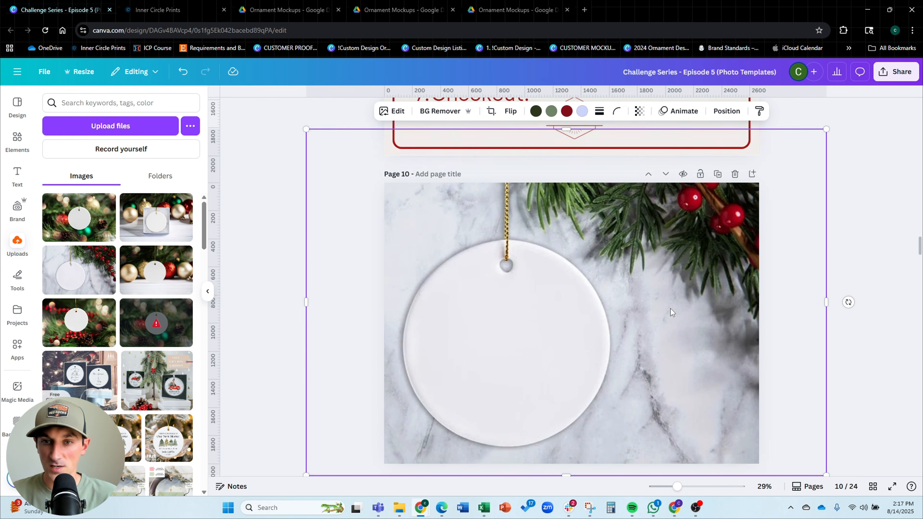
Rescale and reposition the mockup so the ornament sits left of centre with greenery at the top right
{"action": "left_click_drag", "start_coordinate": [670, 309], "coordinate": [657, 311]}
{"action": "left_click_drag", "start_coordinate": [813, 134], "coordinate": [701, 229]}
{"action": "left_click_drag", "start_coordinate": [652, 287], "coordinate": [744, 265]}
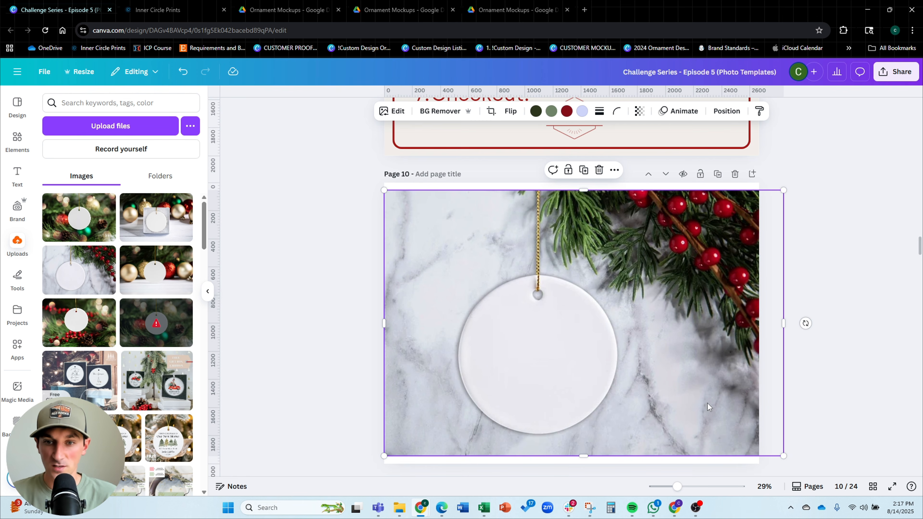
{"action": "left_click_drag", "start_coordinate": [690, 404], "coordinate": [629, 392]}
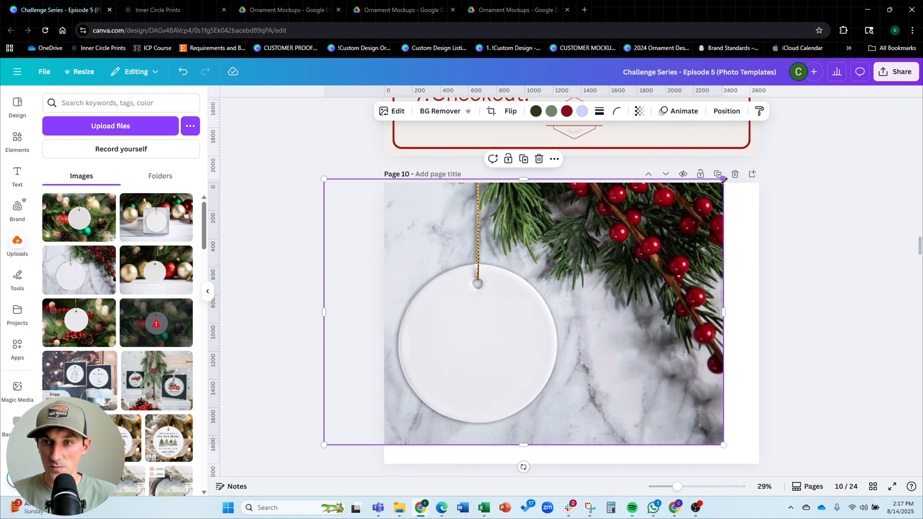
{"action": "left_click_drag", "start_coordinate": [723, 180], "coordinate": [783, 137]}
{"action": "mouse_move", "coordinate": [666, 303]}
{"action": "left_mouse_down"}
{"action": "mouse_move", "coordinate": [664, 322]}
{"action": "mouse_move", "coordinate": [667, 311]}
{"action": "left_mouse_up"}
{"action": "left_click_drag", "start_coordinate": [776, 151], "coordinate": [828, 87]}
{"action": "left_click_drag", "start_coordinate": [669, 294], "coordinate": [646, 300]}
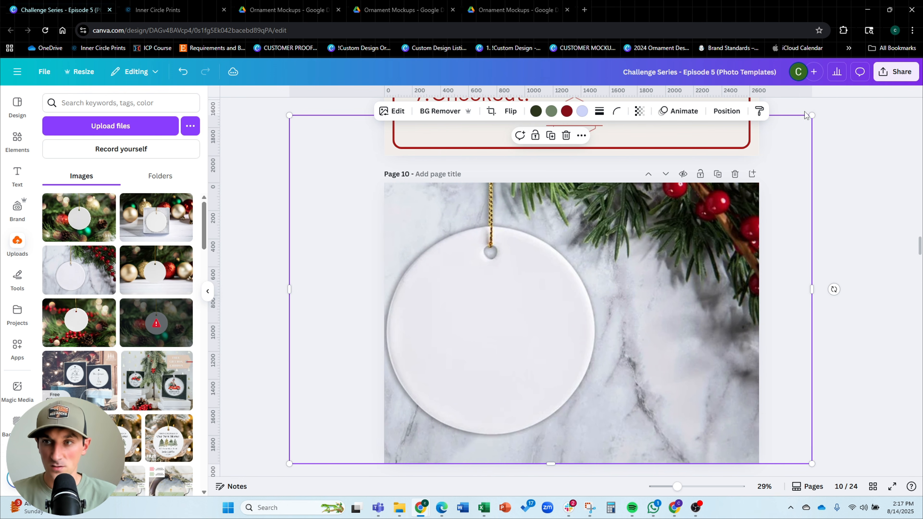
Slightly shrink the mockup photo and shift it a little to the right on page 10
{"action": "left_click_drag", "start_coordinate": [808, 117], "coordinate": [795, 125]}
{"action": "left_click_drag", "start_coordinate": [712, 287], "coordinate": [720, 287]}
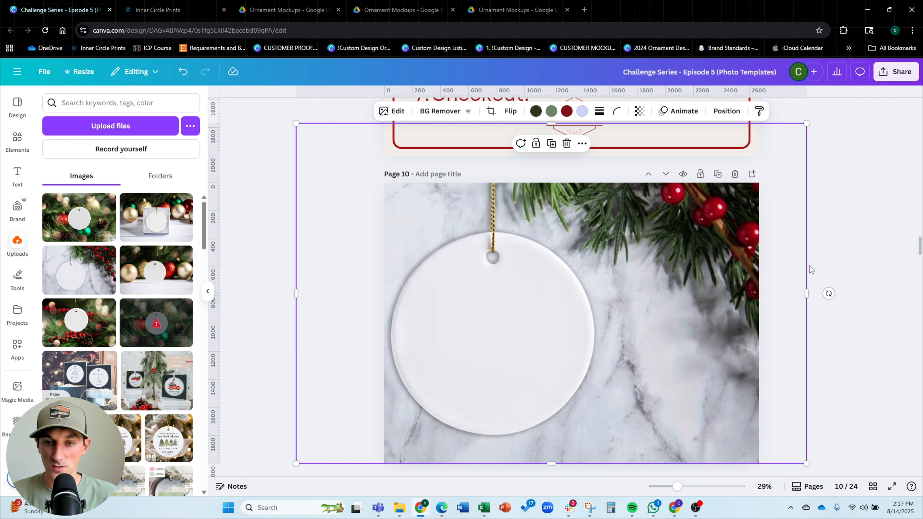
{"action": "left_click", "coordinate": [872, 270]}
Copy the red banner rectangle from the Happiness Guarantee page and paste it into the lower right of page 10, resized
{"action": "scroll", "coordinate": [852, 219], "scroll_direction": "down", "scroll_amount": 3}
{"action": "scroll", "coordinate": [852, 220], "scroll_direction": "up", "scroll_amount": 3}
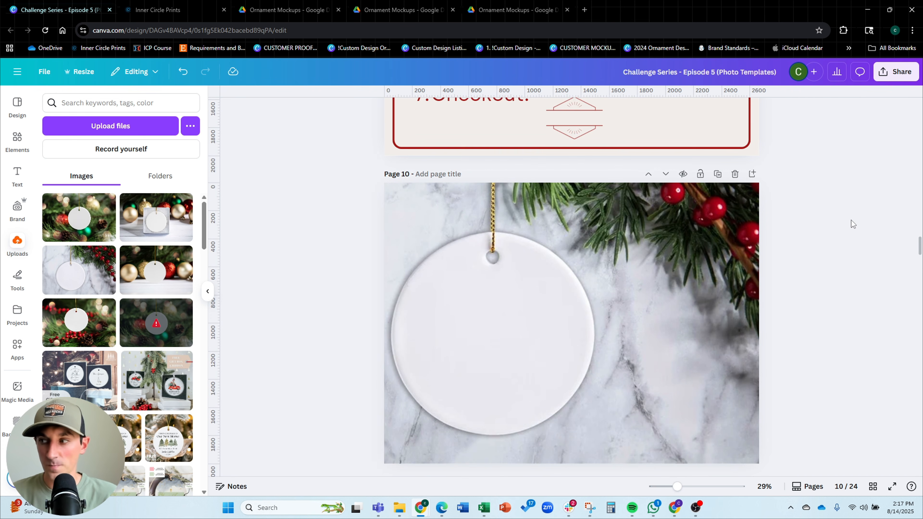
{"action": "scroll", "coordinate": [850, 221], "scroll_direction": "up", "scroll_amount": 10}
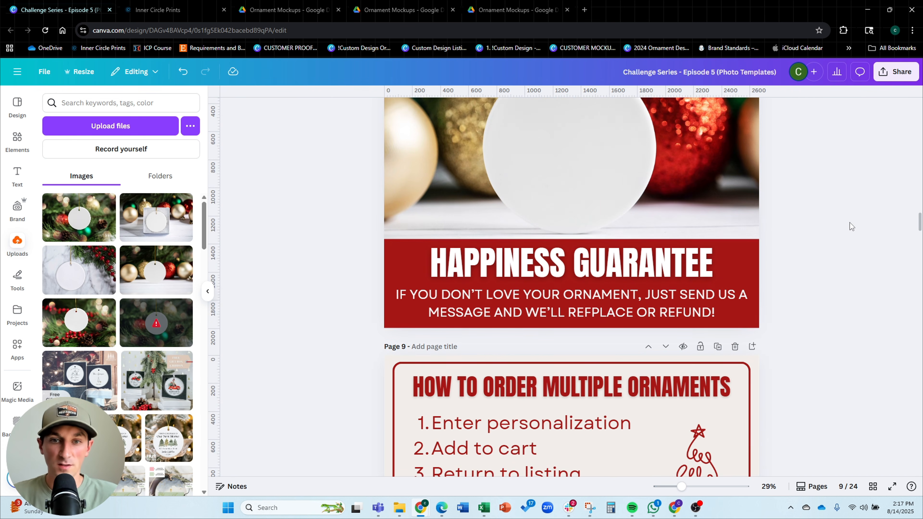
{"action": "left_click", "coordinate": [748, 259]}
{"action": "key", "text": "ctrl+c"}
{"action": "scroll", "coordinate": [876, 225], "scroll_direction": "down", "scroll_amount": 10}
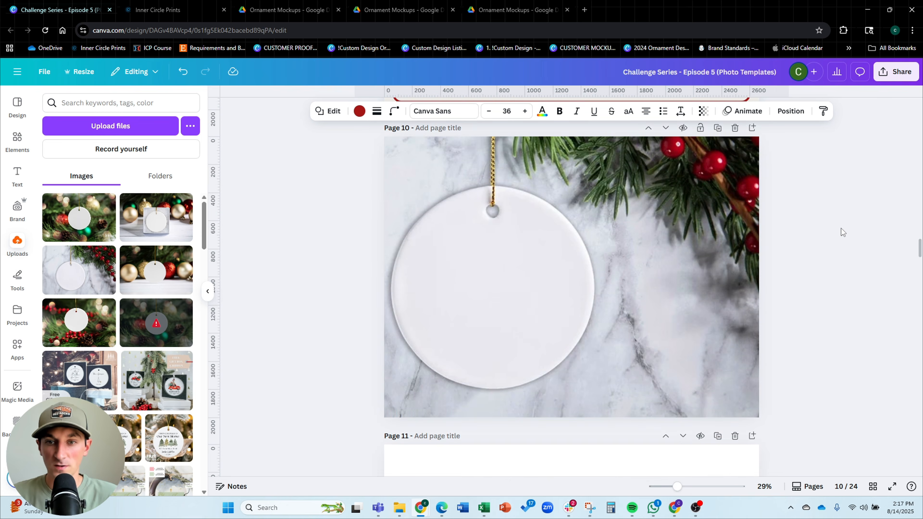
{"action": "key", "text": "ctrl+v"}
{"action": "left_click_drag", "start_coordinate": [382, 322], "coordinate": [608, 248]}
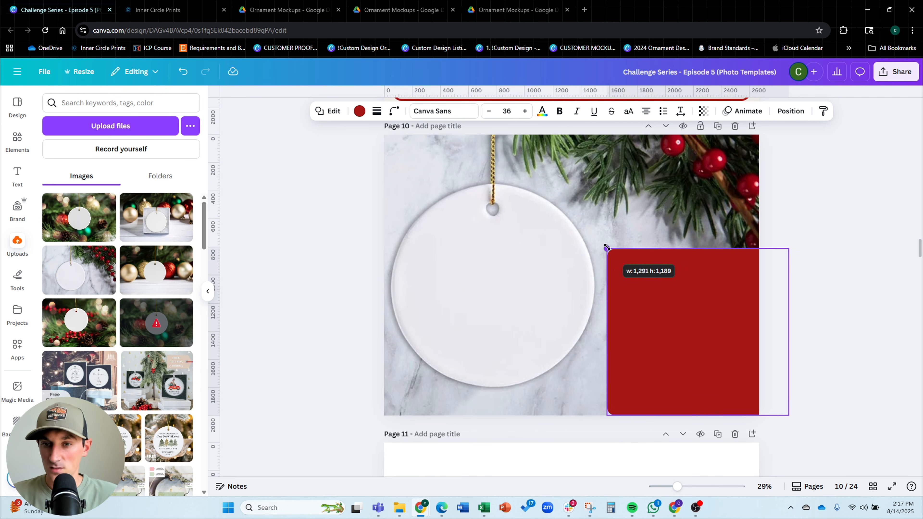
{"action": "left_click_drag", "start_coordinate": [619, 318], "coordinate": [618, 329]}
{"action": "left_click_drag", "start_coordinate": [605, 259], "coordinate": [602, 255]}
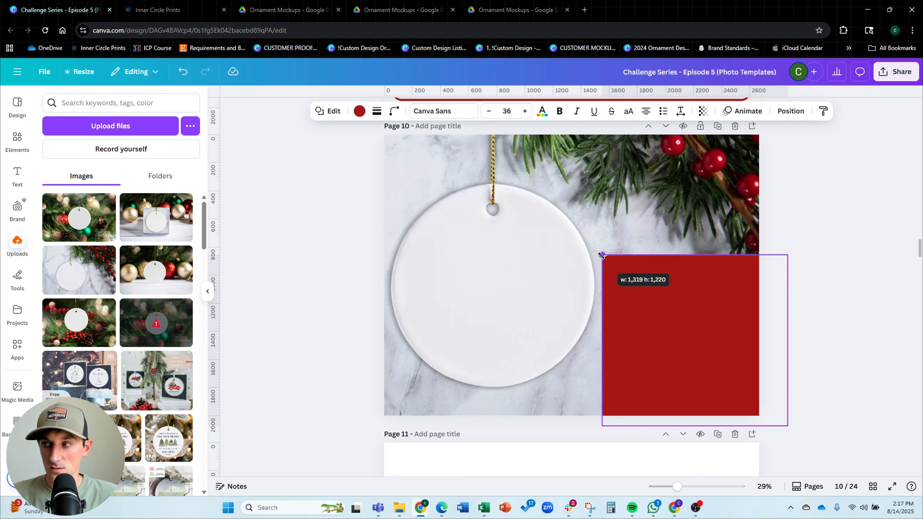
{"action": "left_click", "coordinate": [851, 266]}
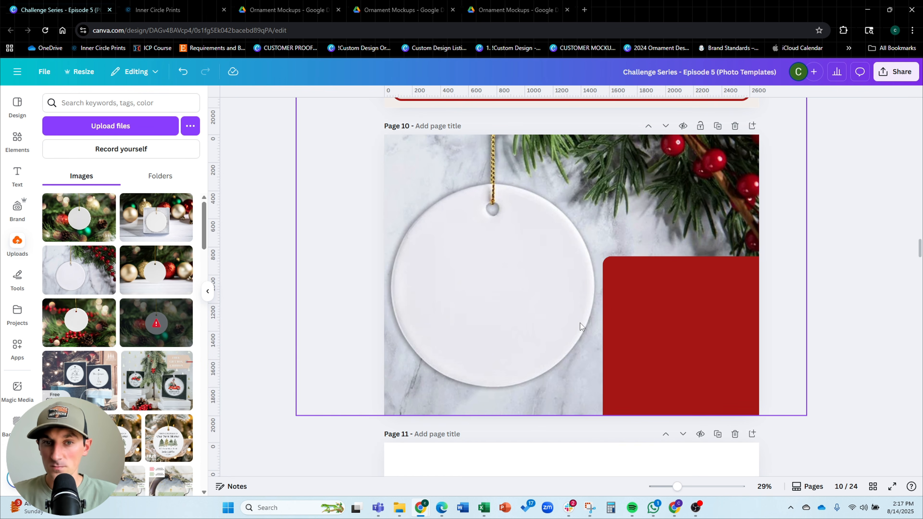
Paste the HAPPINESS GUARANTEE heading onto page 10 and retype it as ORDER DEADLINES
{"action": "scroll", "coordinate": [687, 300], "scroll_direction": "up", "scroll_amount": 10}
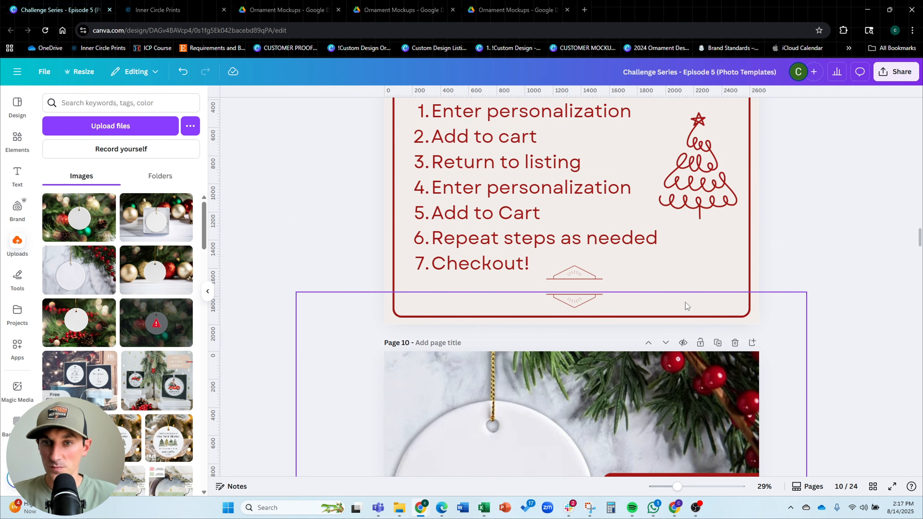
{"action": "left_click", "coordinate": [633, 178]}
{"action": "scroll", "coordinate": [807, 229], "scroll_direction": "down", "scroll_amount": 10}
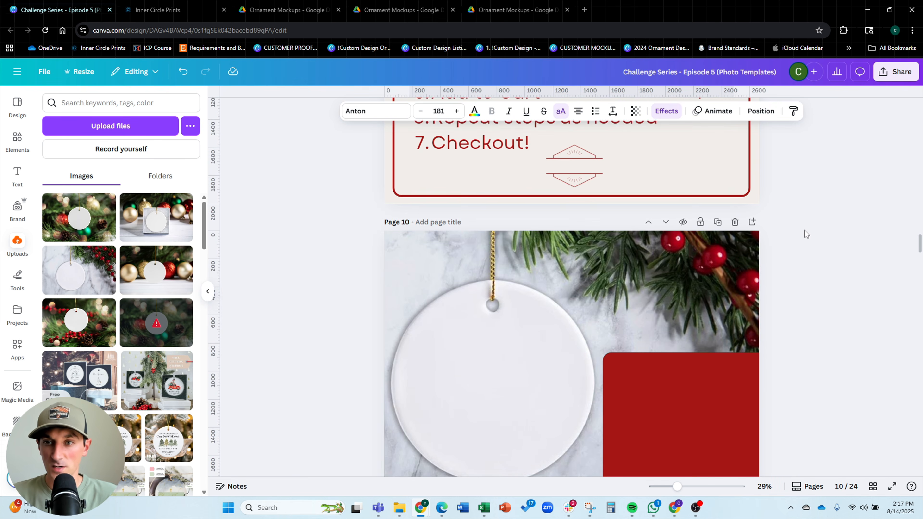
{"action": "key", "text": "ctrl+v"}
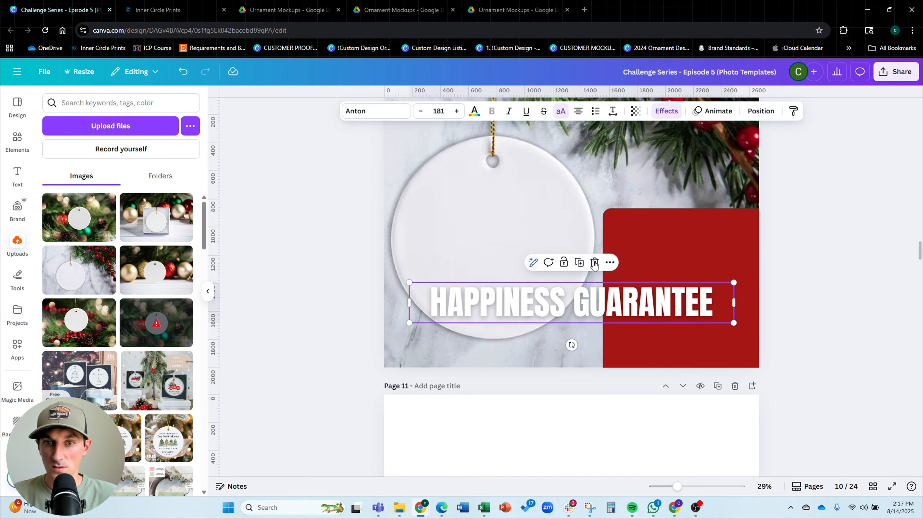
{"action": "double_click", "coordinate": [591, 300]}
{"action": "type", "text": "ORDER DE"}
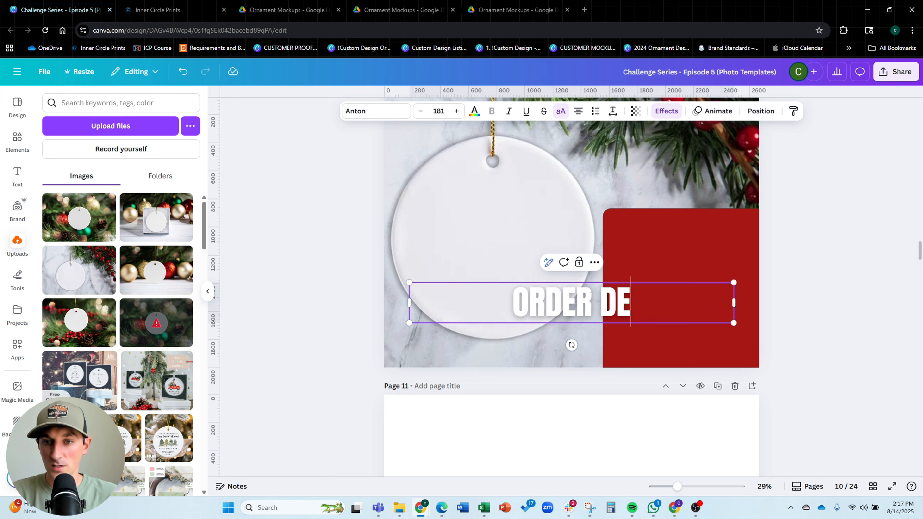
{"action": "type", "text": "ADLINES"}
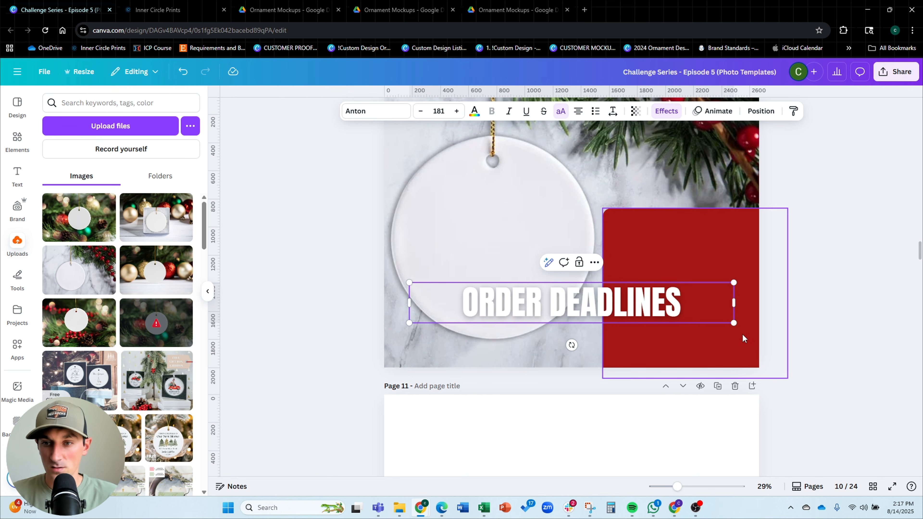
Shrink the ORDER DEADLINES heading and move it to the top of the red box
{"action": "left_click_drag", "start_coordinate": [734, 323], "coordinate": [615, 309]}
{"action": "left_click", "coordinate": [550, 306]}
{"action": "left_click", "coordinate": [520, 299]}
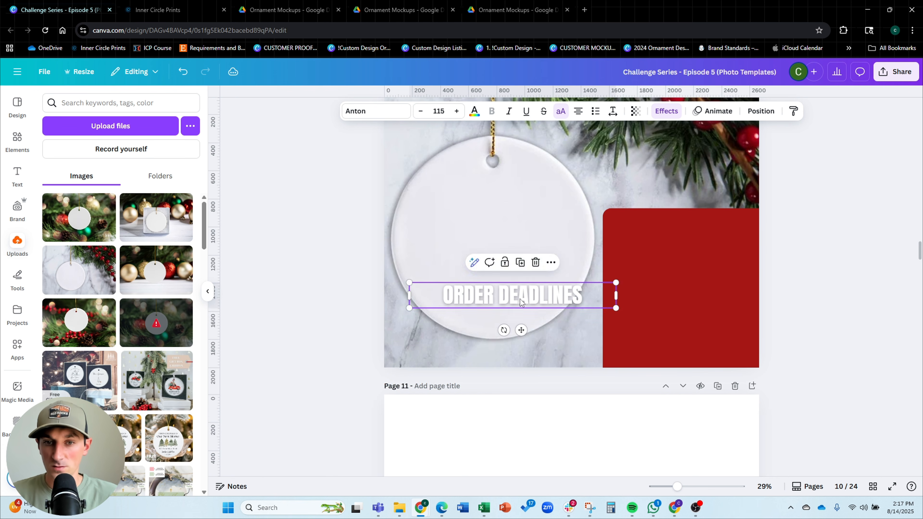
{"action": "left_click_drag", "start_coordinate": [520, 299], "coordinate": [703, 234]}
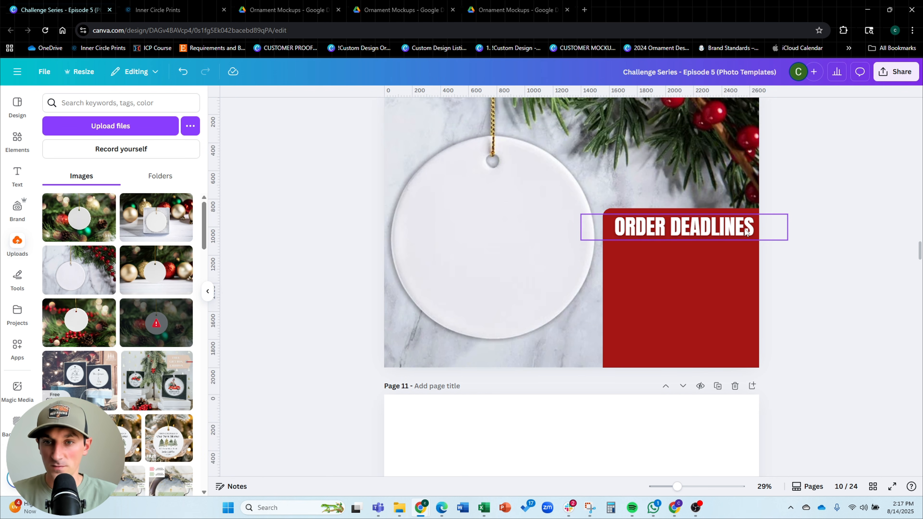
Adjust the ORDER DEADLINES text box width so the heading fits across the top of the red box
{"action": "scroll", "coordinate": [721, 237], "scroll_direction": "up", "scroll_amount": 3}
{"action": "left_click", "coordinate": [669, 297]}
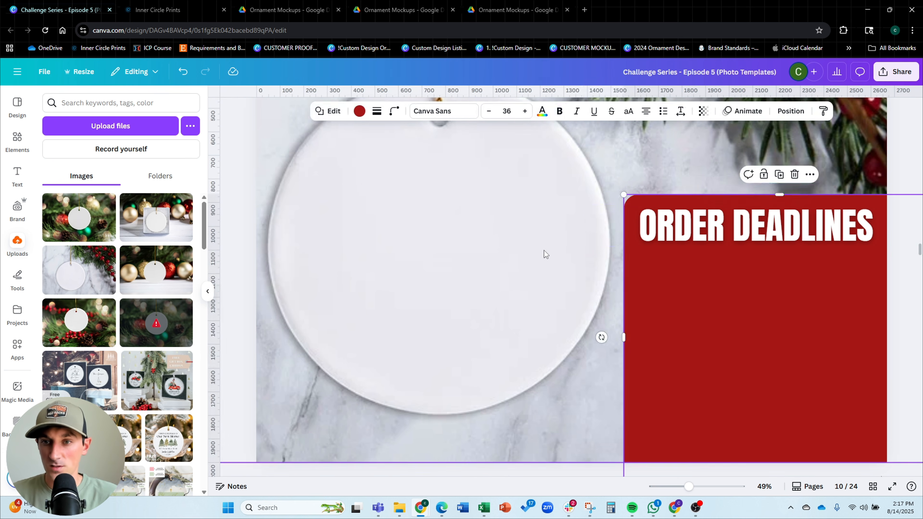
{"action": "scroll", "coordinate": [543, 251], "scroll_direction": "down", "scroll_amount": 3}
{"action": "key", "text": "shift+Left"}
{"action": "key", "text": "shift+Left"}
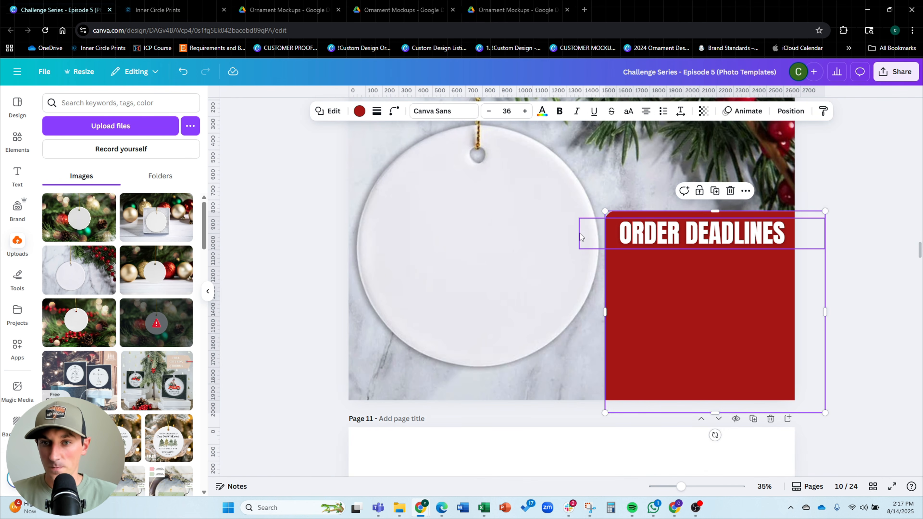
{"action": "left_click", "coordinate": [586, 236]}
{"action": "left_click_drag", "start_coordinate": [579, 234], "coordinate": [641, 233]}
{"action": "left_click_drag", "start_coordinate": [702, 234], "coordinate": [671, 234]}
{"action": "left_click", "coordinate": [842, 237]}
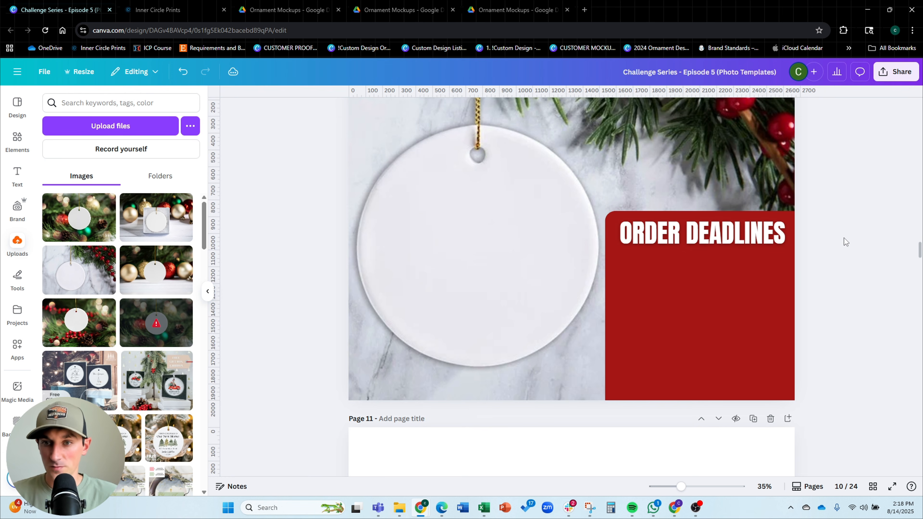
{"action": "left_click", "coordinate": [703, 230]}
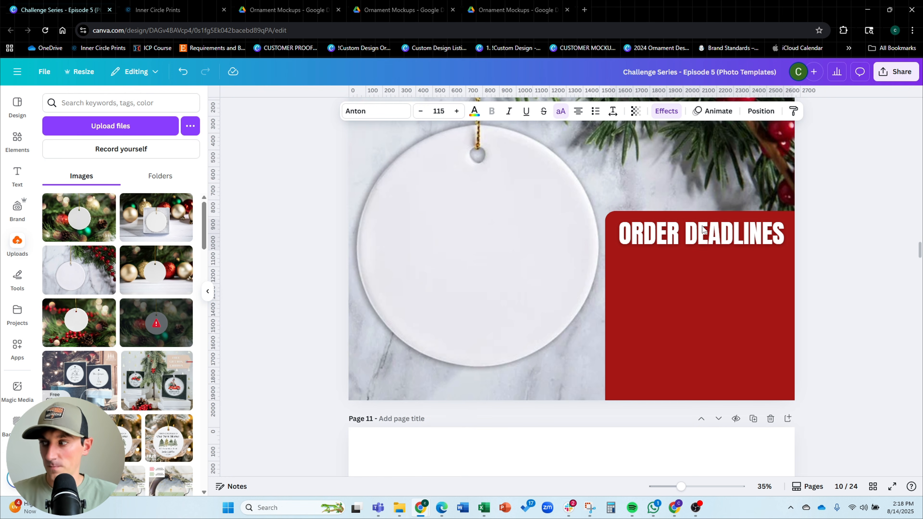
Duplicate the heading, move the copy below it, and retype it as DECEMBER
{"action": "scroll", "coordinate": [701, 230], "scroll_direction": "down", "scroll_amount": 3}
{"action": "scroll", "coordinate": [701, 229], "scroll_direction": "up", "scroll_amount": 3}
{"action": "left_click", "coordinate": [781, 277]}
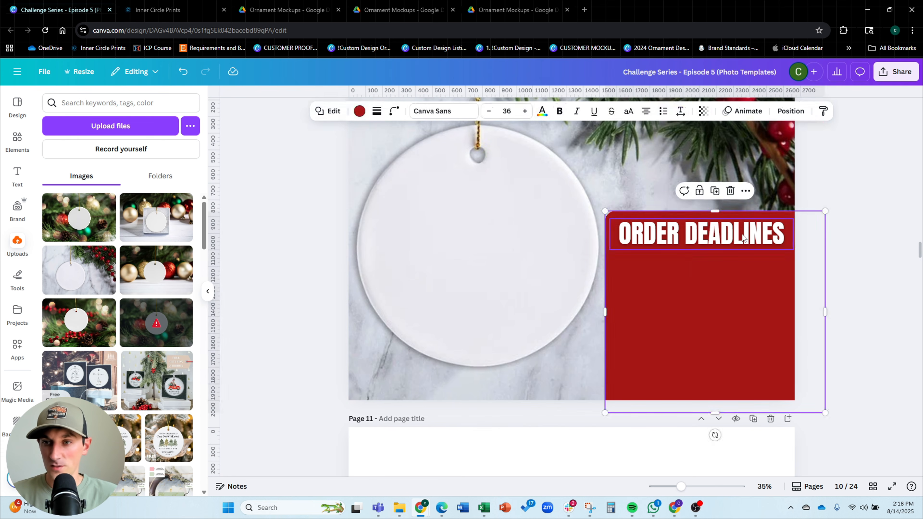
{"action": "left_click", "coordinate": [731, 237]}
{"action": "key", "text": "ctrl+d"}
{"action": "left_click_drag", "start_coordinate": [728, 237], "coordinate": [728, 302]}
{"action": "double_click", "coordinate": [729, 302]}
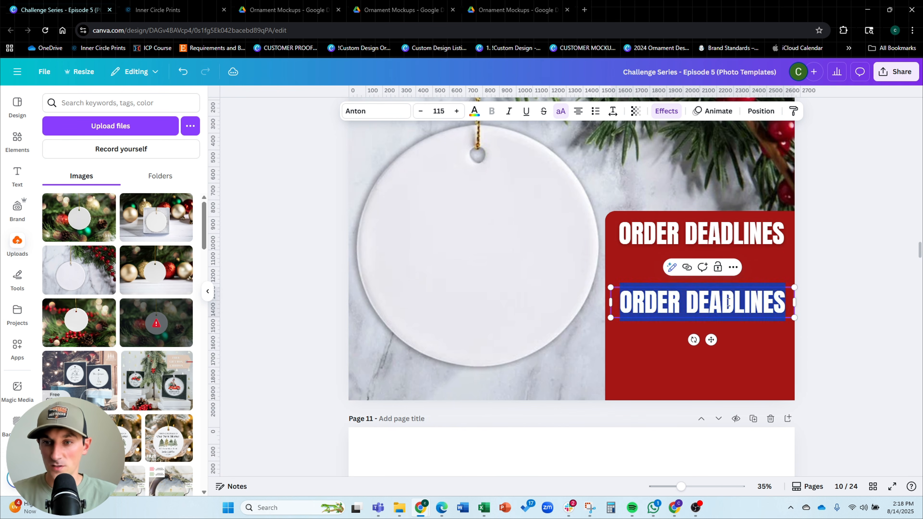
{"action": "type", "text": "DECEMBER"}
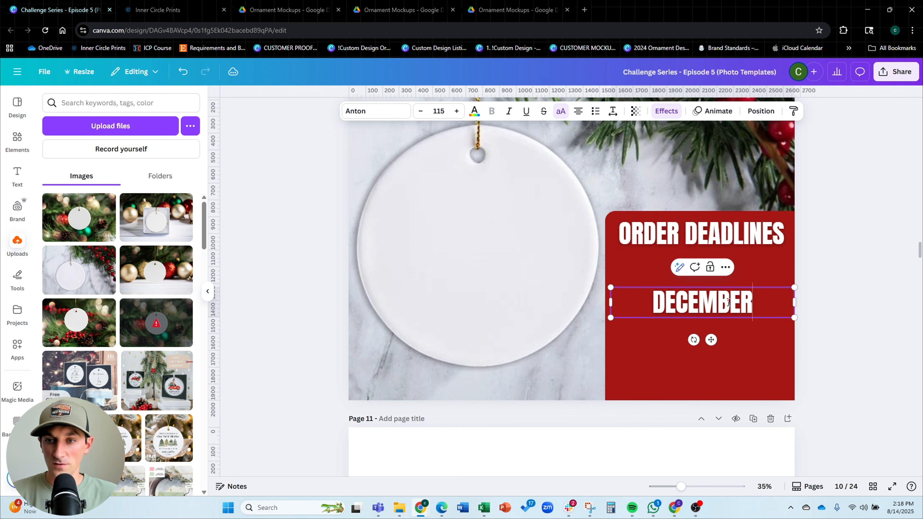
Resize the DECEMBER text and place a second DECEMBER copy near the bottom of the red box
{"action": "left_click_drag", "start_coordinate": [796, 284], "coordinate": [747, 296]}
{"action": "left_click", "coordinate": [830, 307]}
{"action": "left_click_drag", "start_coordinate": [669, 307], "coordinate": [701, 381]}
Copy the numbered ordering list from page 9 onto page 10 and replace its text with USPS FIRST CLASS
{"action": "scroll", "coordinate": [698, 271], "scroll_direction": "up", "scroll_amount": 5}
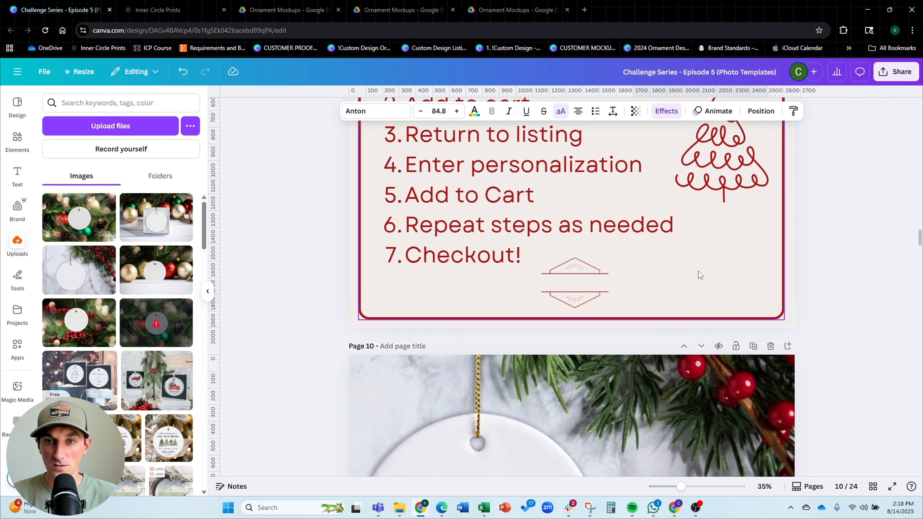
{"action": "left_click", "coordinate": [527, 244]}
{"action": "key", "text": "ctrl+c"}
{"action": "scroll", "coordinate": [846, 238], "scroll_direction": "down", "scroll_amount": 10}
{"action": "key", "text": "ctrl+v"}
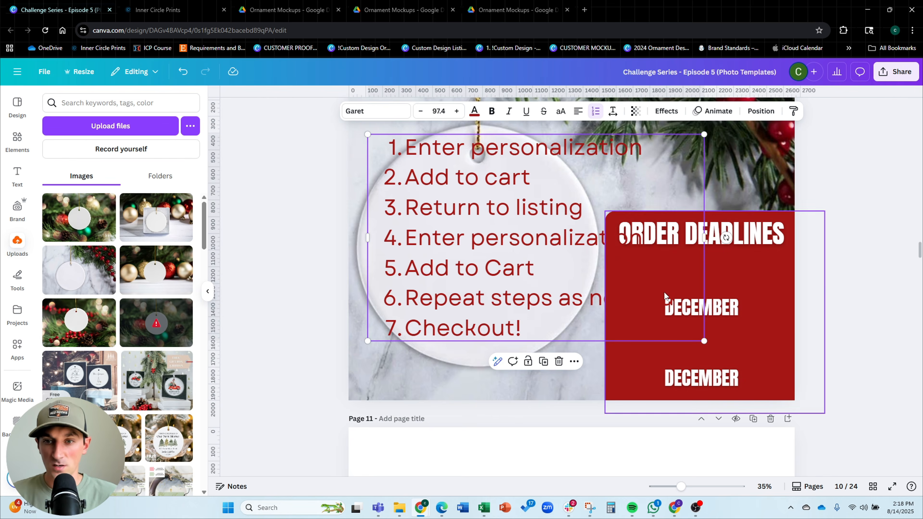
{"action": "double_click", "coordinate": [568, 262]}
{"action": "type", "text": "USPS"}
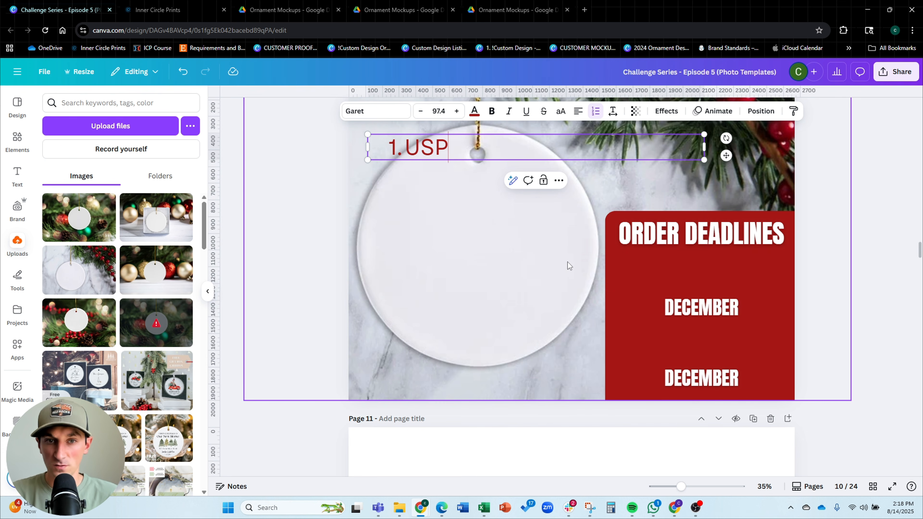
{"action": "key", "text": "BackSpace"}
{"action": "key", "text": "BackSpace"}
{"action": "type", "text": "US"}
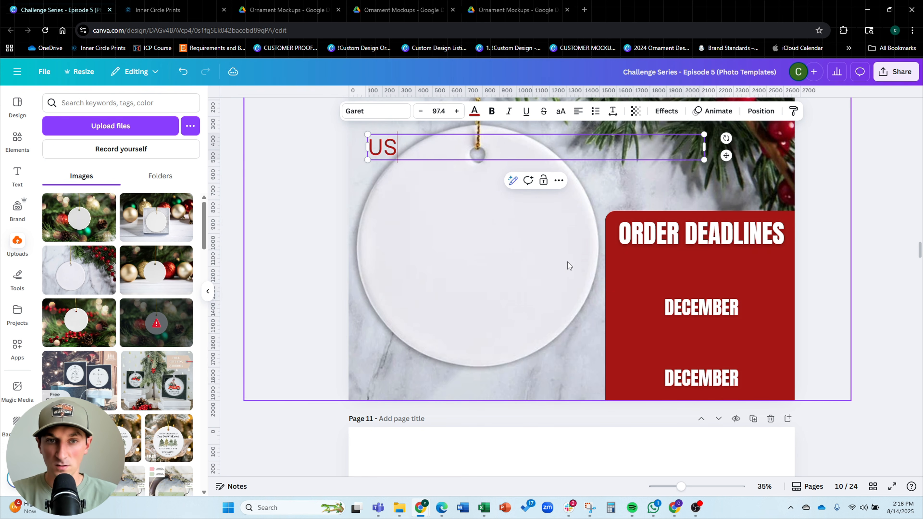
{"action": "type", "text": "PS FIRST CLASS"}
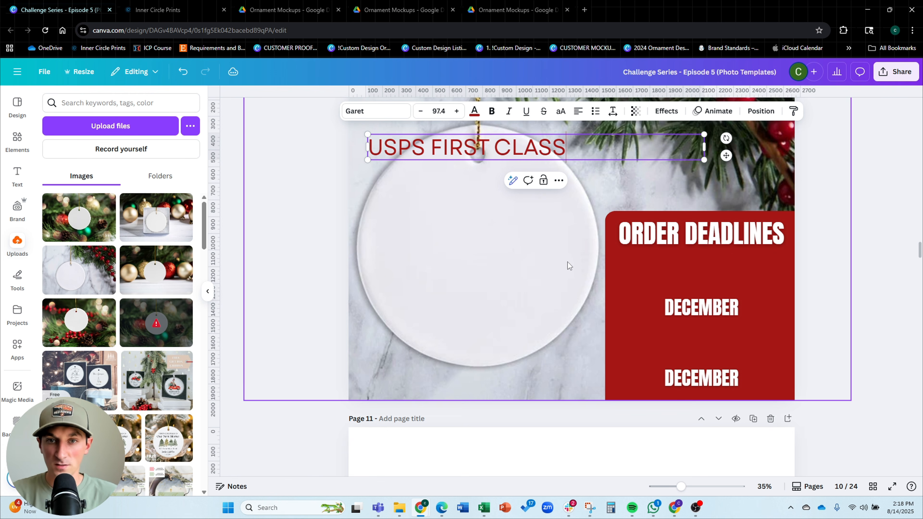
Center-align the USPS FIRST CLASS text in white and fit it inside the red box under the heading
{"action": "left_click", "coordinate": [598, 184]}
{"action": "left_click", "coordinate": [564, 154]}
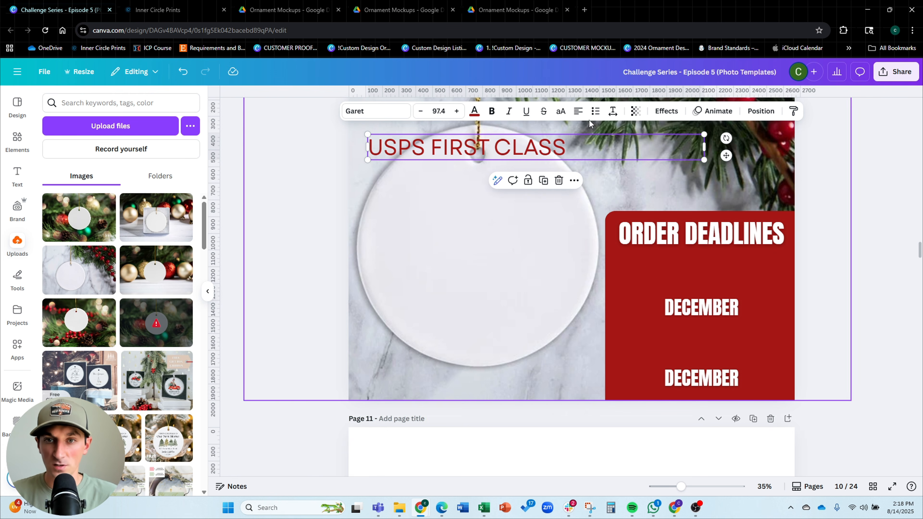
{"action": "left_click", "coordinate": [578, 111]}
{"action": "left_click", "coordinate": [475, 111]}
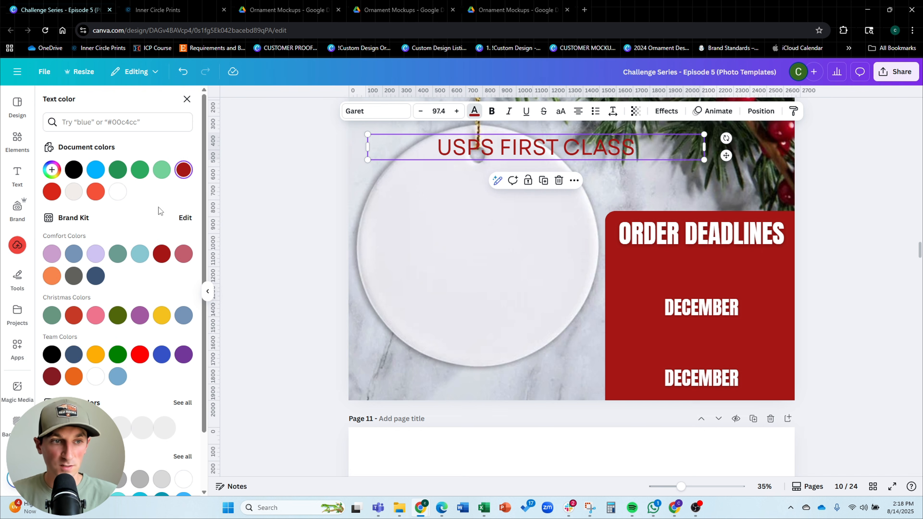
{"action": "left_click", "coordinate": [117, 191]}
{"action": "left_click_drag", "start_coordinate": [622, 154], "coordinate": [708, 292]}
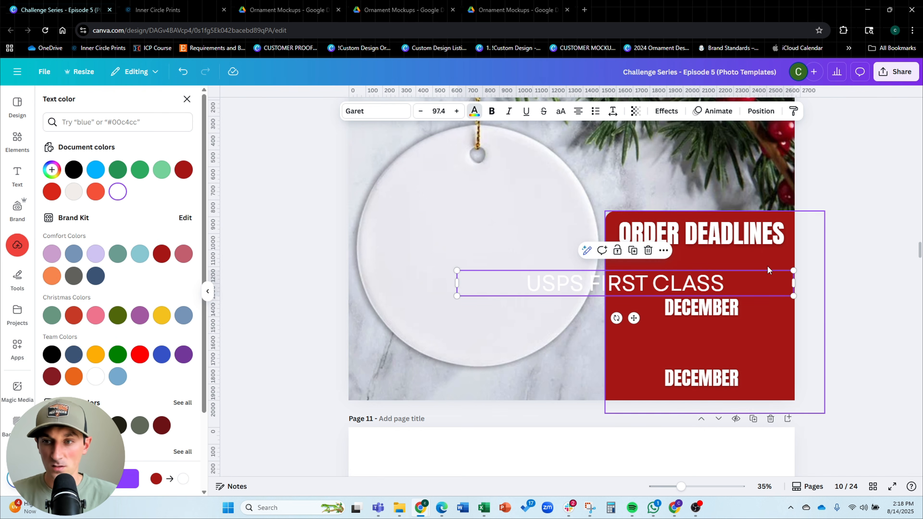
{"action": "left_click_drag", "start_coordinate": [794, 270], "coordinate": [764, 268]}
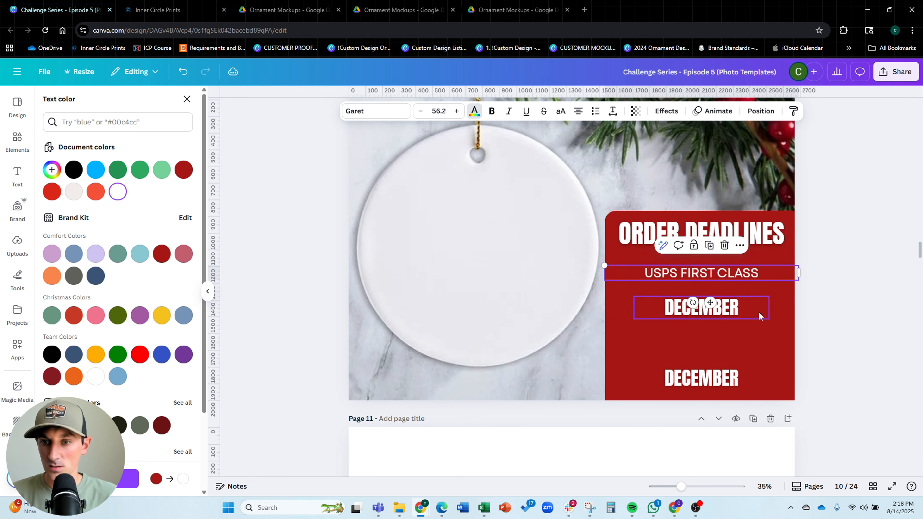
Nudge the first DECEMBER line up and change it to DECEMBER XX
{"action": "left_click", "coordinate": [743, 310]}
{"action": "left_click_drag", "start_coordinate": [742, 311], "coordinate": [743, 304]}
{"action": "left_click", "coordinate": [746, 303]}
{"action": "type", "text": "XX"}
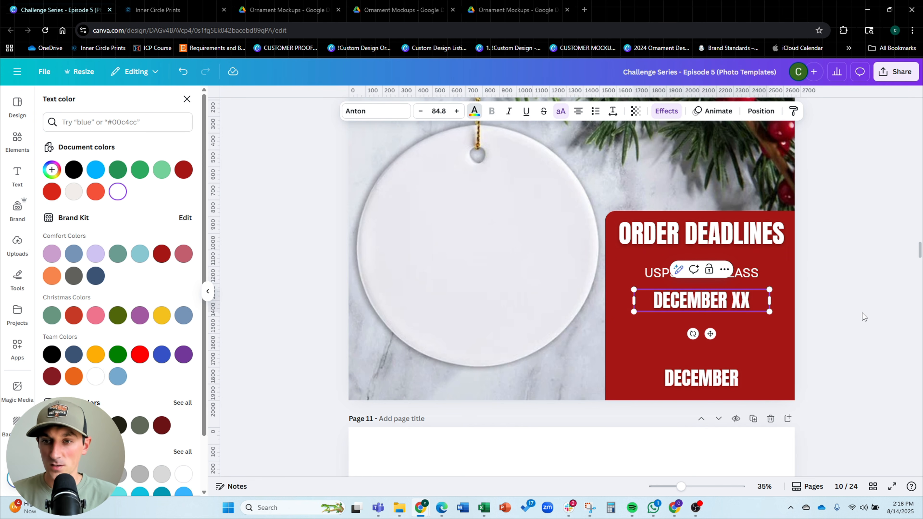
{"action": "key", "text": "Escape"}
{"action": "left_click", "coordinate": [779, 271]}
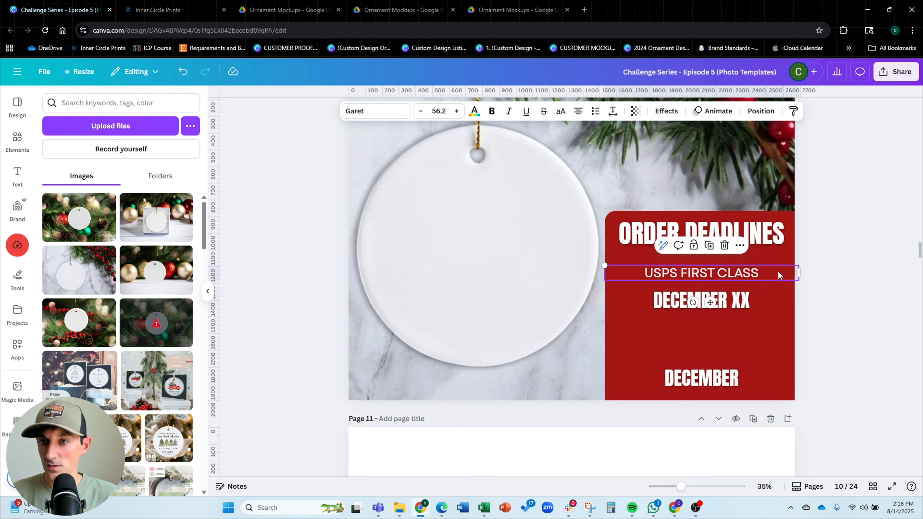
Duplicate the USPS FIRST CLASS line above the lower DECEMBER and change it to USPS PRIORITY
{"action": "left_click_drag", "start_coordinate": [799, 273], "coordinate": [701, 355]}
{"action": "left_click", "coordinate": [780, 268]}
{"action": "double_click", "coordinate": [702, 355]}
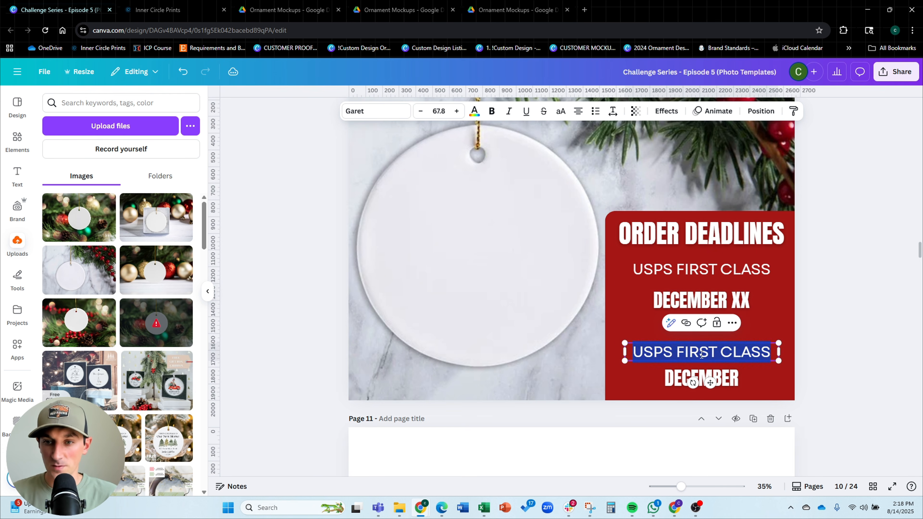
{"action": "type", "text": "USPS PRIORITY"}
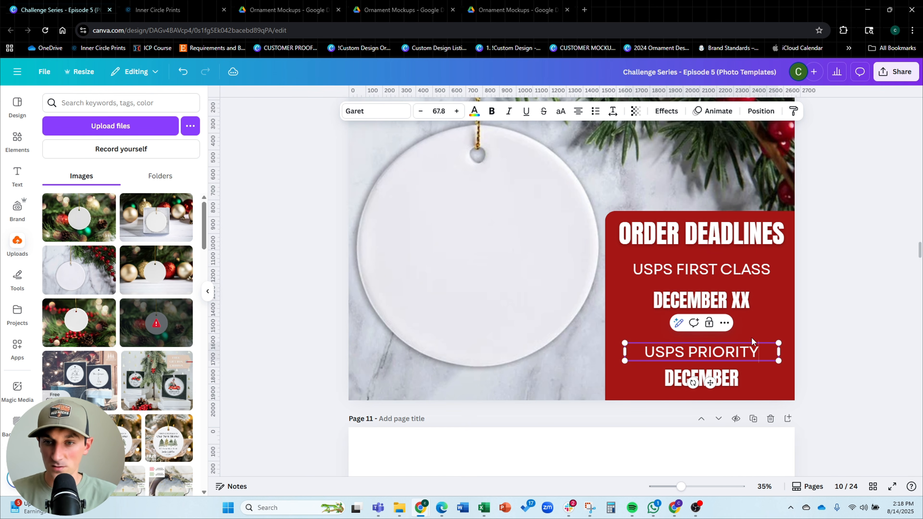
{"action": "left_click", "coordinate": [867, 325]}
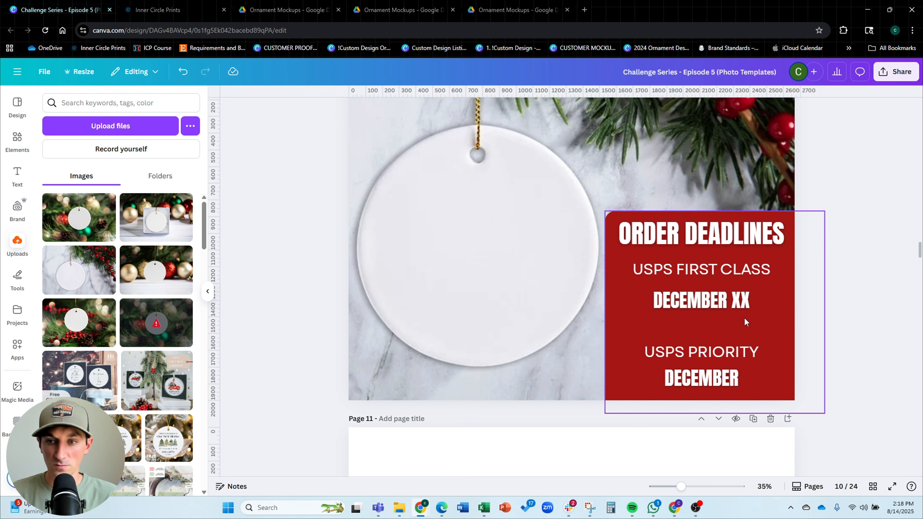
Draw a horizontal divider line between the two shipping sections and make it white
{"action": "key", "text": "l"}
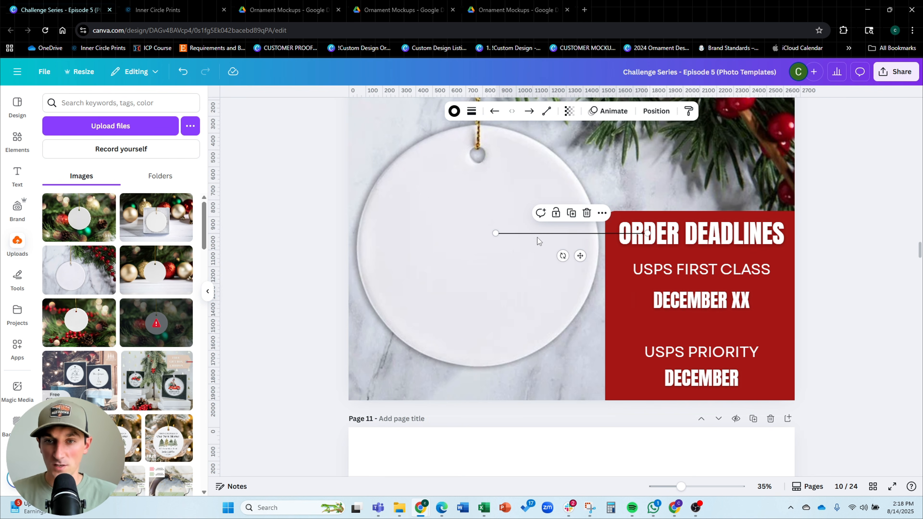
{"action": "left_click_drag", "start_coordinate": [540, 232], "coordinate": [672, 326]}
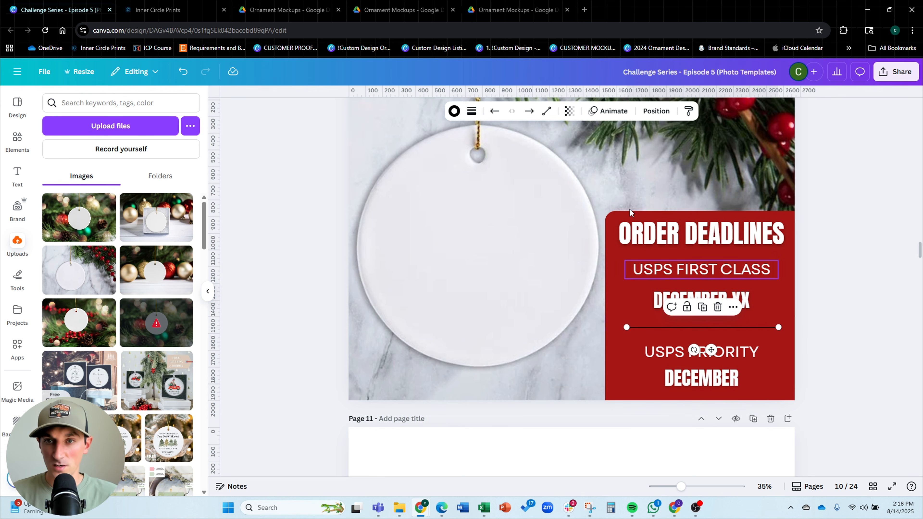
{"action": "left_click", "coordinate": [656, 110]}
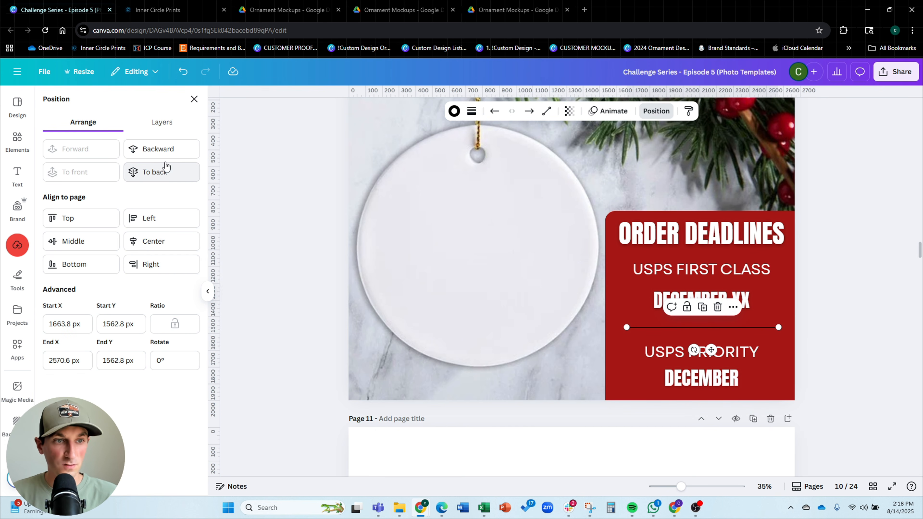
{"action": "left_click", "coordinate": [454, 111]}
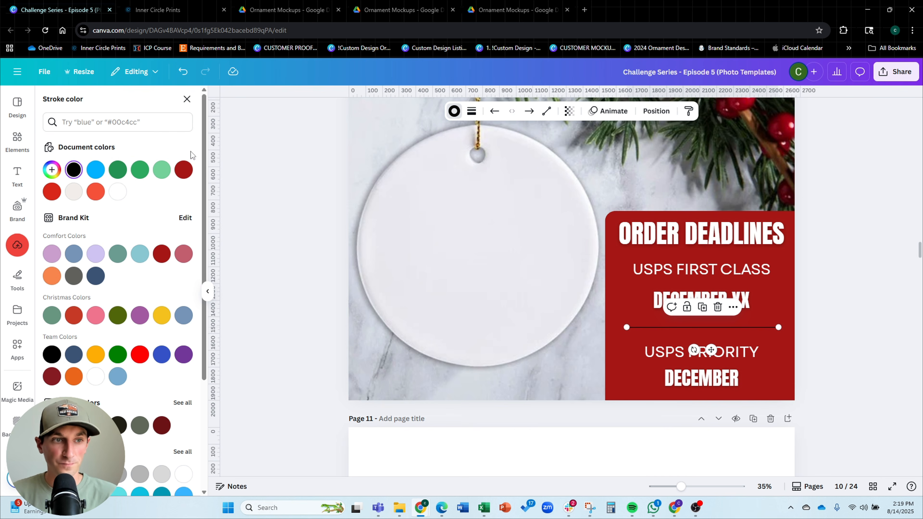
{"action": "left_click", "coordinate": [114, 190]}
{"action": "left_click", "coordinate": [855, 306]}
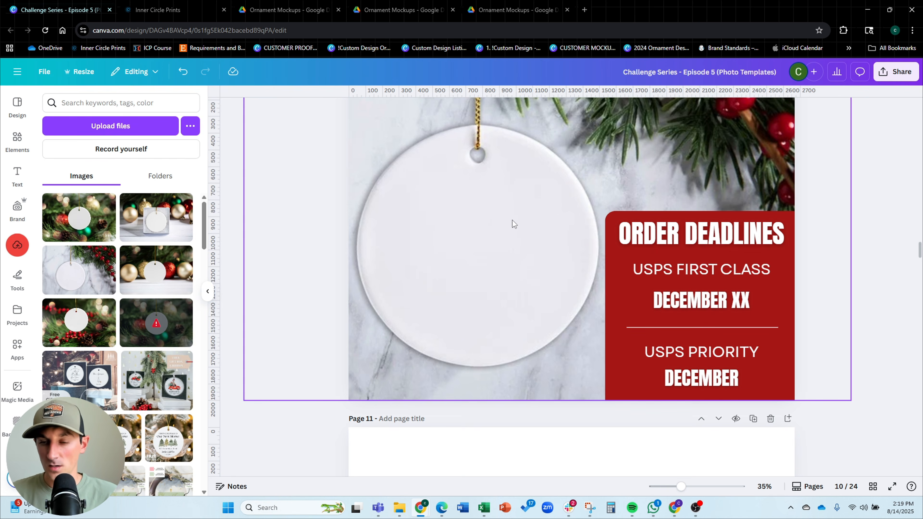
Change the lower DECEMBER line to DECEMBER XX
{"action": "scroll", "coordinate": [700, 318], "scroll_direction": "down", "scroll_amount": 3}
{"action": "left_click", "coordinate": [670, 312]}
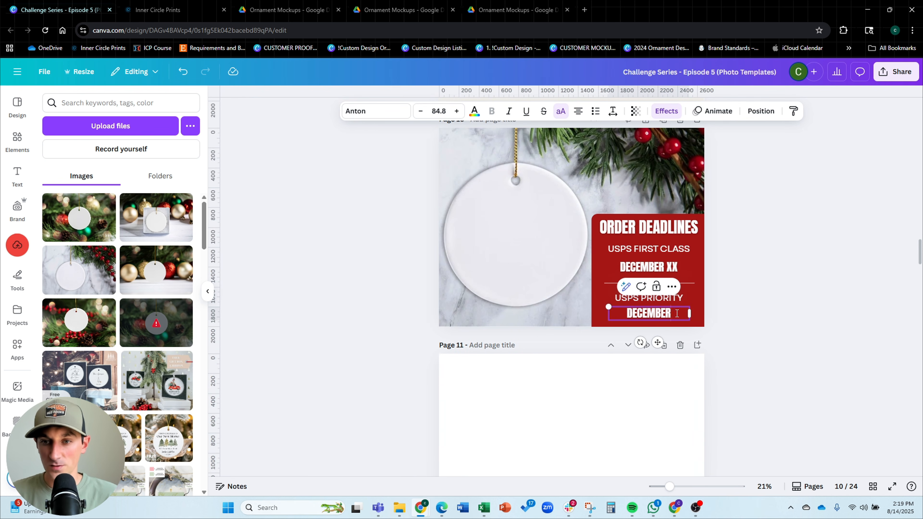
{"action": "left_click", "coordinate": [796, 319]}
{"action": "scroll", "coordinate": [793, 291], "scroll_direction": "up", "scroll_amount": 3}
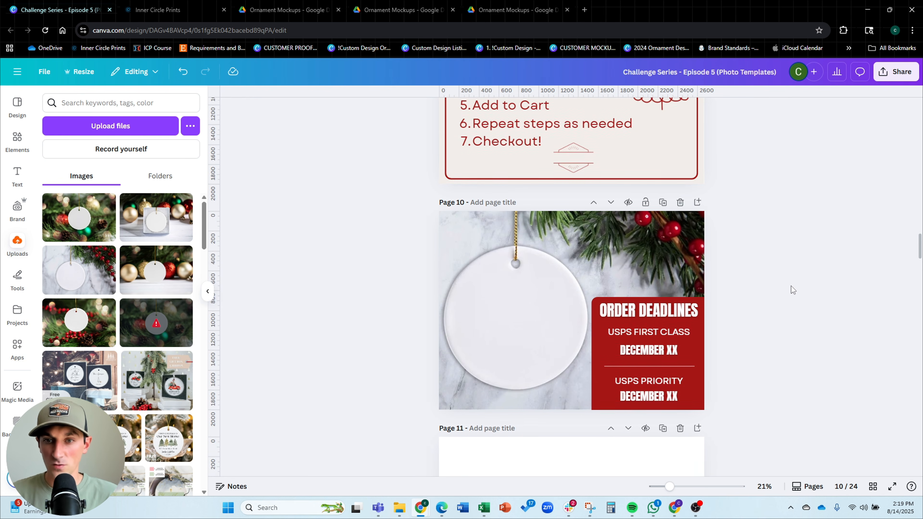
{"action": "left_click", "coordinate": [548, 314]}
{"action": "left_click_drag", "start_coordinate": [738, 183], "coordinate": [731, 189]}
{"action": "left_click_drag", "start_coordinate": [690, 267], "coordinate": [690, 269]}
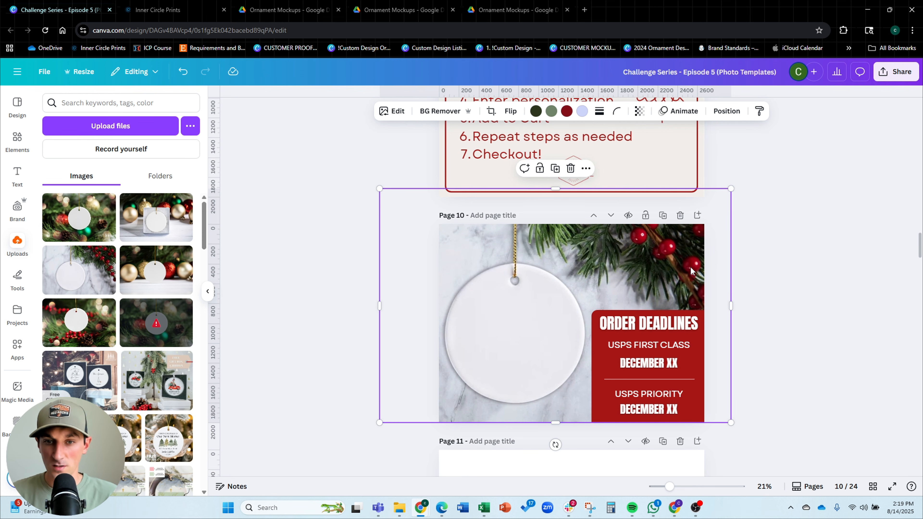
{"action": "left_click", "coordinate": [726, 202]}
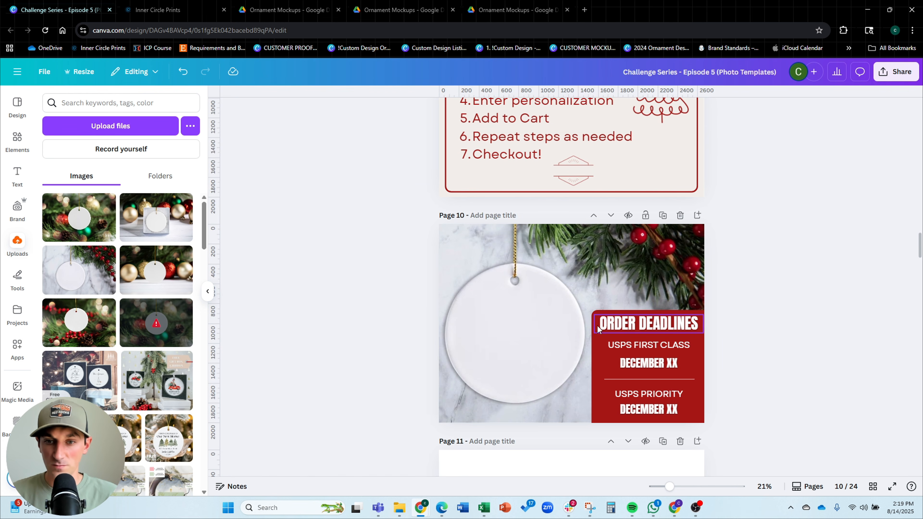
{"action": "scroll", "coordinate": [756, 261], "scroll_direction": "down", "scroll_amount": 3}
{"action": "scroll", "coordinate": [757, 260], "scroll_direction": "up", "scroll_amount": 1}
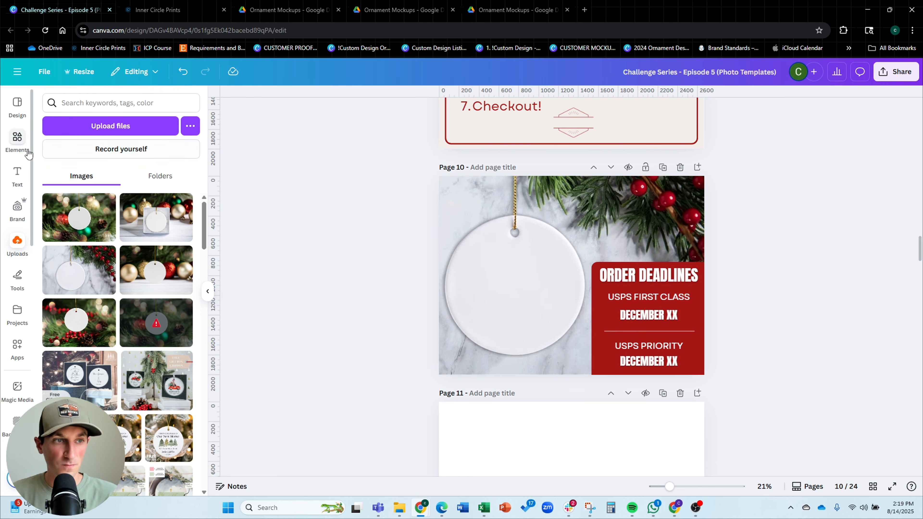
Search the elements for shadow graphics and add a blurred rectangle shadow to page 10
{"action": "left_click", "coordinate": [17, 140]}
{"action": "triple_click", "coordinate": [96, 103]}
{"action": "type", "text": "sh"}
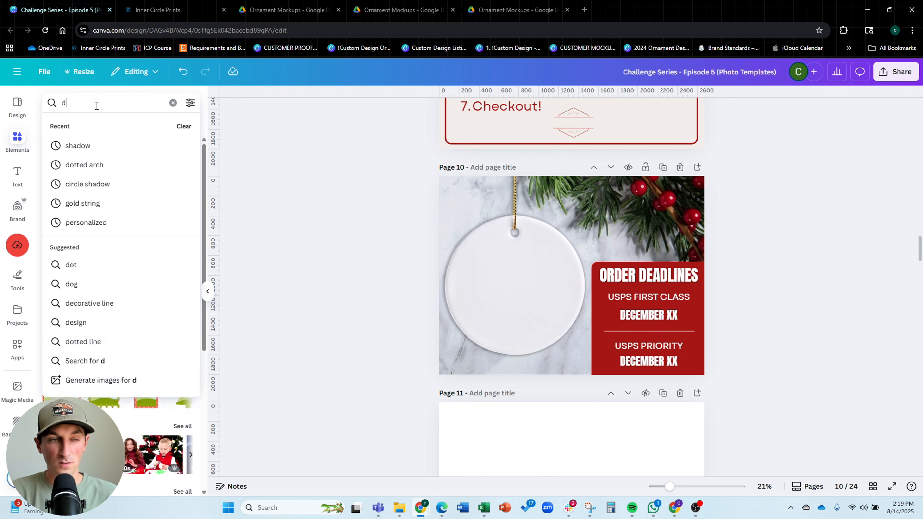
{"action": "type", "text": "adow"}
{"action": "key", "text": "Return"}
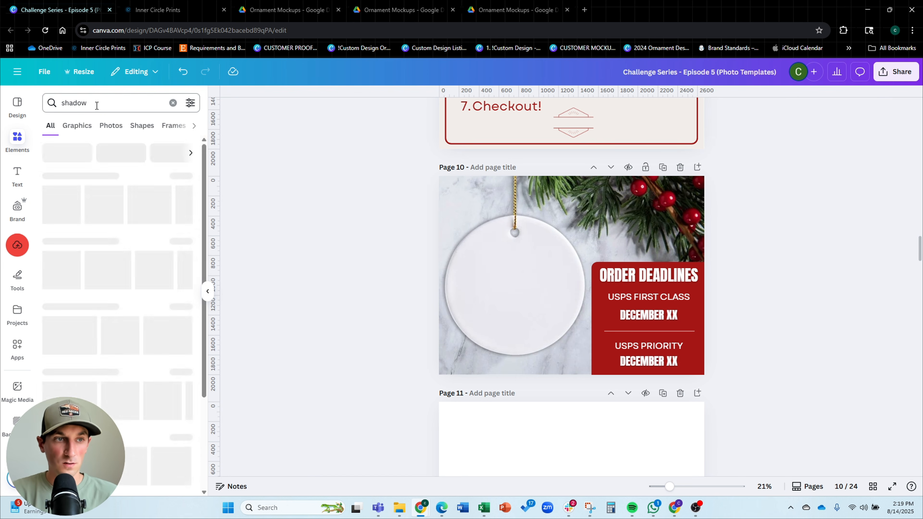
{"action": "left_click", "coordinate": [184, 177]}
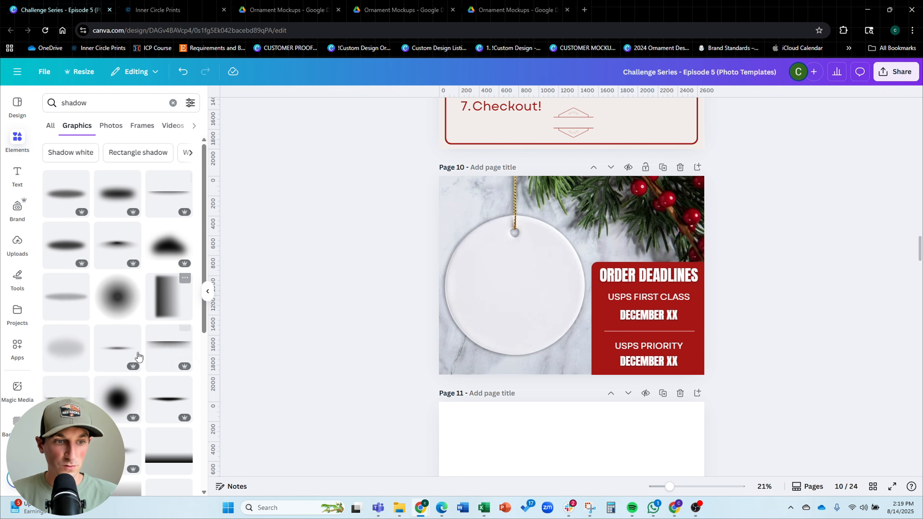
{"action": "scroll", "coordinate": [138, 357], "scroll_direction": "down", "scroll_amount": 6}
{"action": "left_click", "coordinate": [120, 312]}
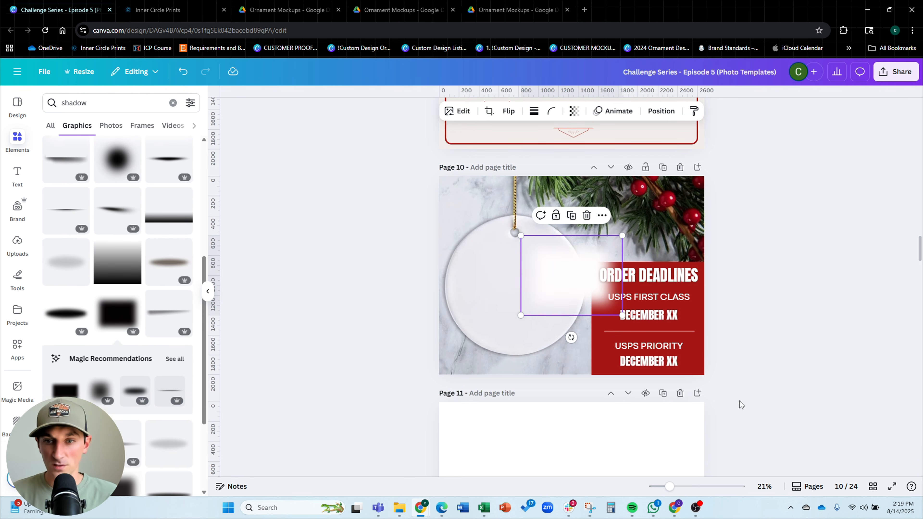
Color the shadow black and stretch it over the red deadlines box
{"action": "left_click", "coordinate": [525, 111]}
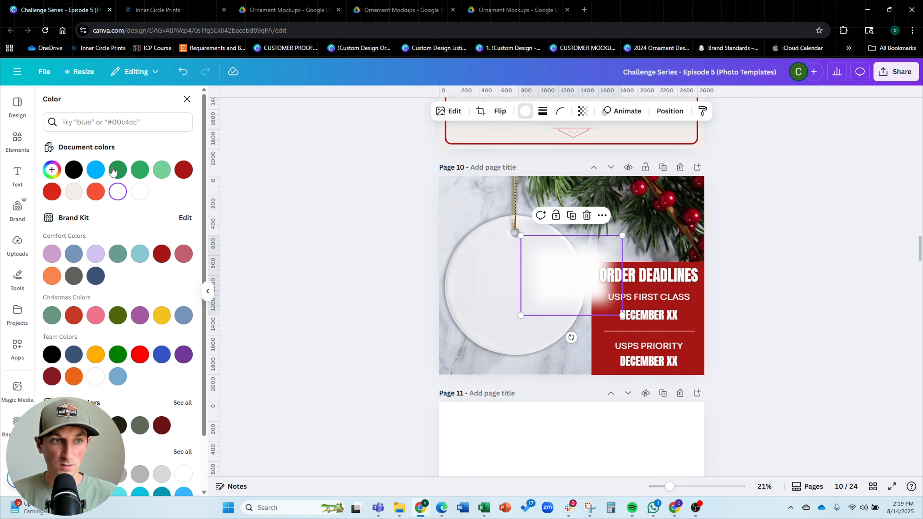
{"action": "left_click_drag", "start_coordinate": [573, 281], "coordinate": [635, 357]}
{"action": "left_click_drag", "start_coordinate": [675, 310], "coordinate": [774, 212]}
{"action": "left_click_drag", "start_coordinate": [745, 280], "coordinate": [733, 301]}
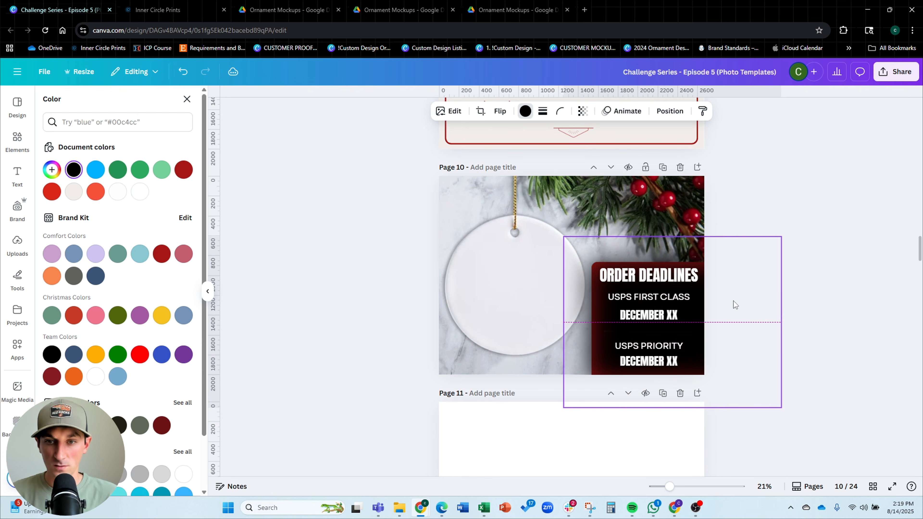
Move the shadow layer behind the red box and set its transparency to 75
{"action": "left_click", "coordinate": [670, 111]}
{"action": "left_click", "coordinate": [162, 122]}
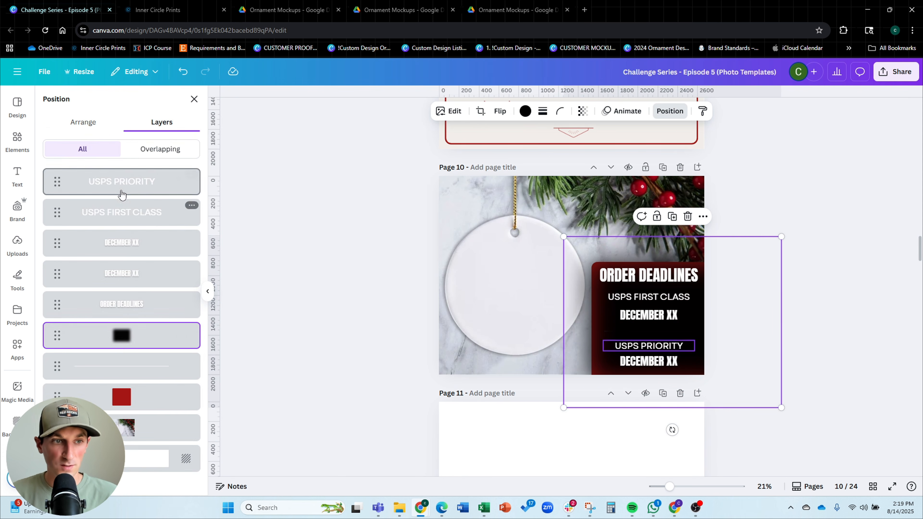
{"action": "left_click_drag", "start_coordinate": [127, 336], "coordinate": [130, 415]}
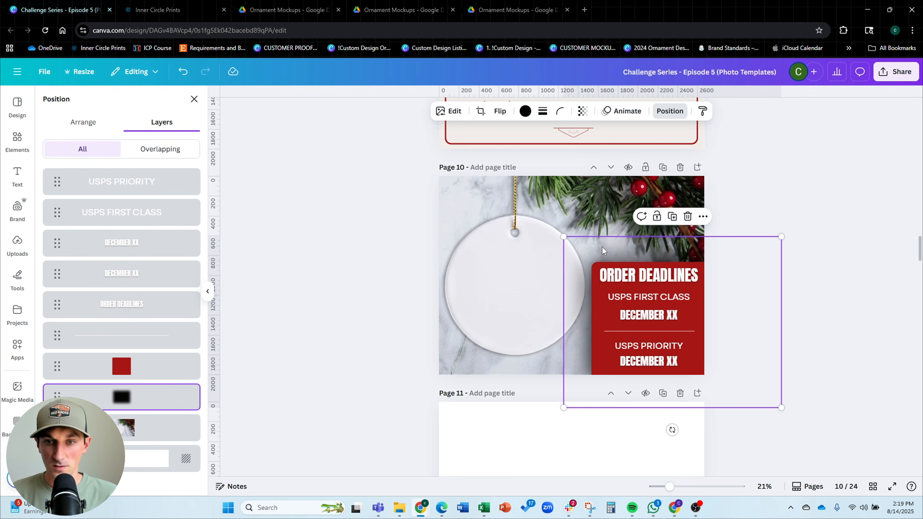
{"action": "left_click", "coordinate": [582, 112]}
{"action": "left_click_drag", "start_coordinate": [609, 150], "coordinate": [591, 151]}
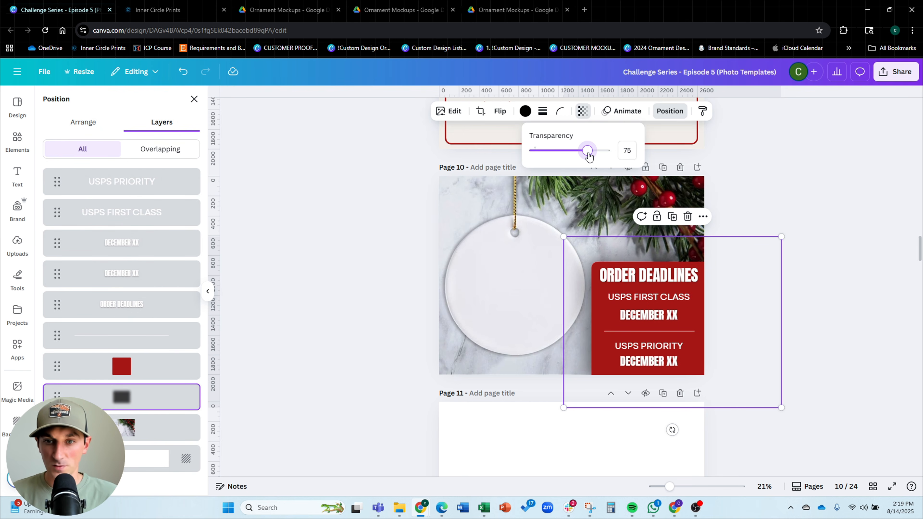
{"action": "left_click", "coordinate": [862, 242]}
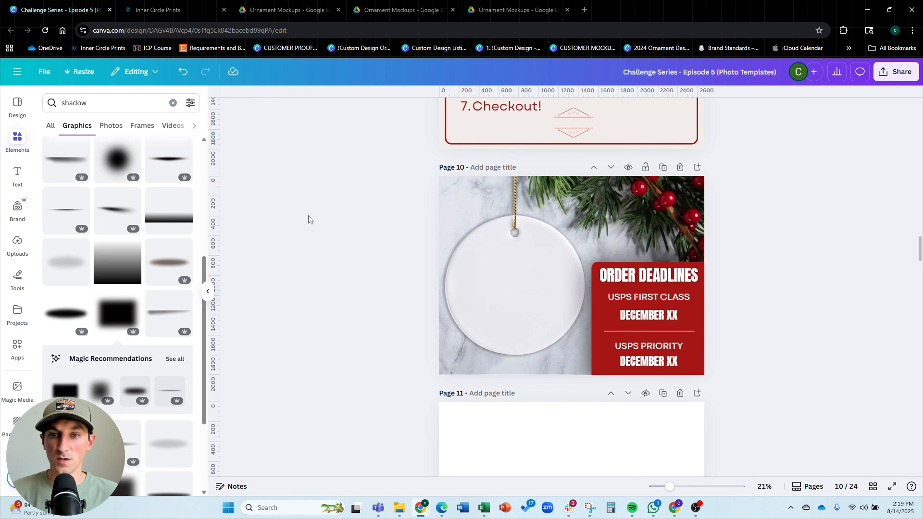
Scroll back to review the listing photo slides list on page 3
{"action": "scroll", "coordinate": [367, 204], "scroll_direction": "down", "scroll_amount": 4}
{"action": "scroll", "coordinate": [434, 210], "scroll_direction": "up", "scroll_amount": 4}
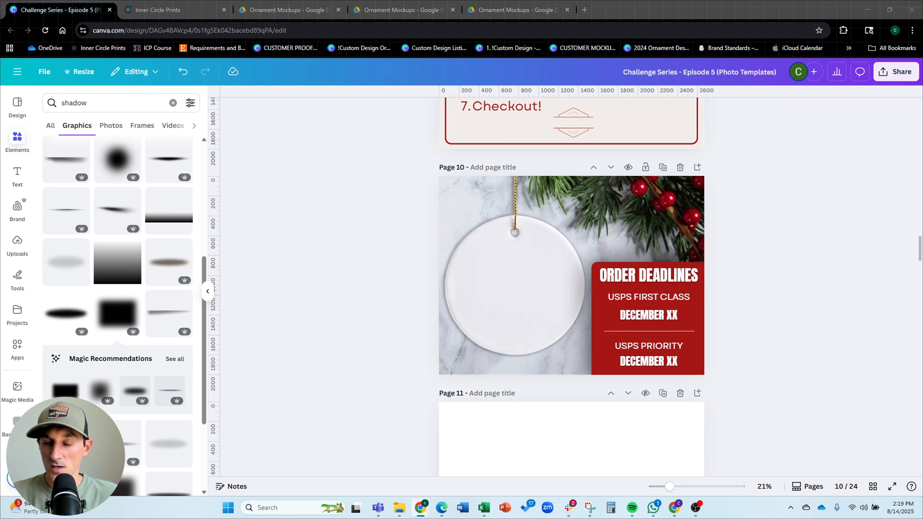
{"action": "scroll", "coordinate": [724, 223], "scroll_direction": "up", "scroll_amount": 20}
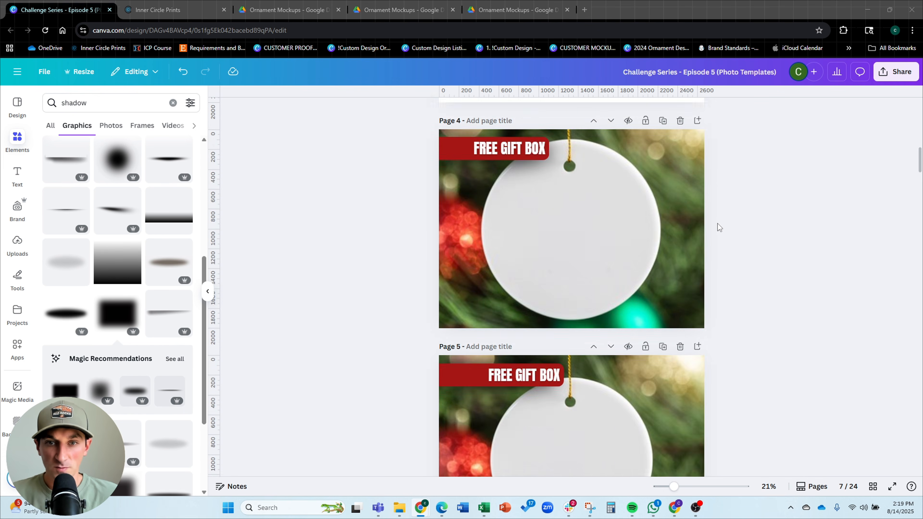
{"action": "scroll", "coordinate": [717, 223], "scroll_direction": "up", "scroll_amount": 6}
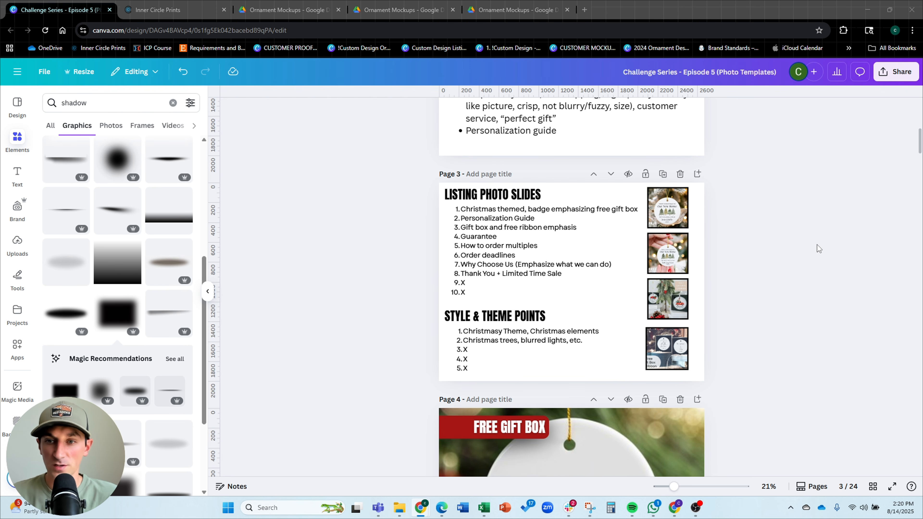
{"action": "scroll", "coordinate": [820, 240], "scroll_direction": "down", "scroll_amount": 2}
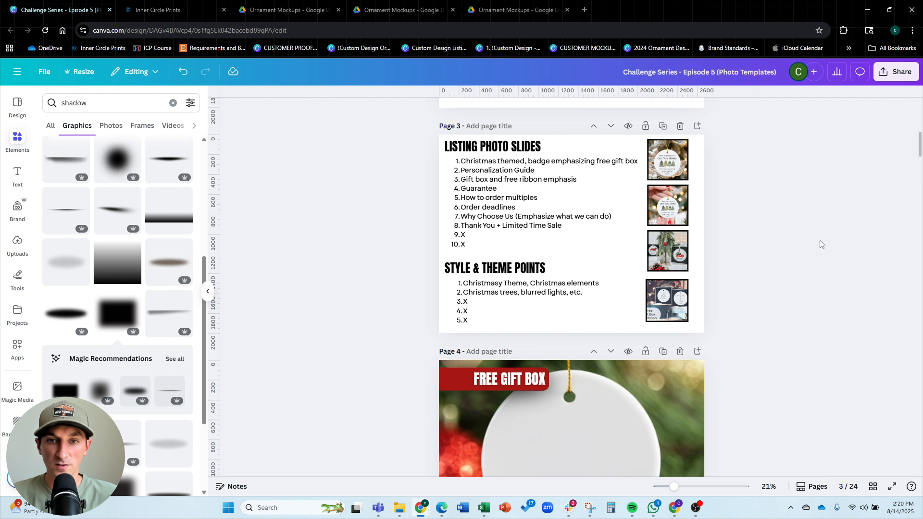
{"action": "scroll", "coordinate": [688, 217], "scroll_direction": "down", "scroll_amount": 15}
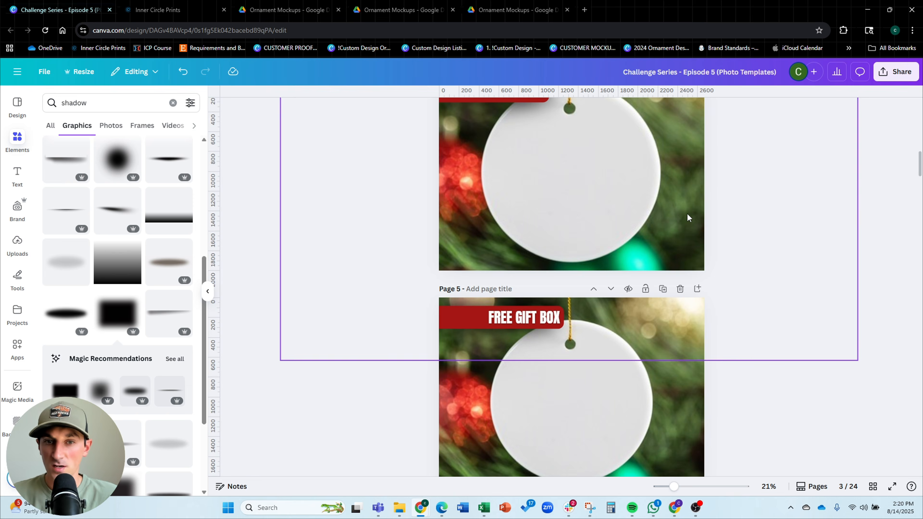
{"action": "scroll", "coordinate": [681, 215], "scroll_direction": "down", "scroll_amount": 20}
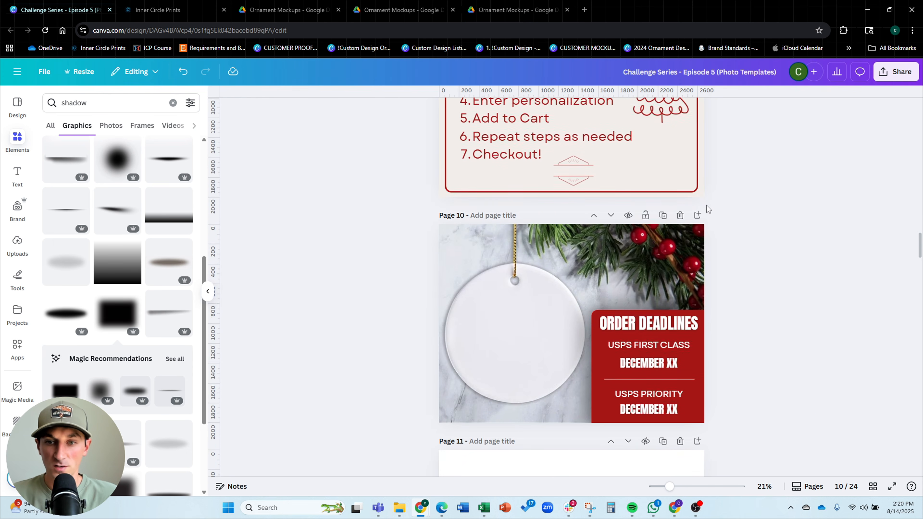
Duplicate page 10 and delete all elements and the background from the new page 11
{"action": "left_click", "coordinate": [663, 119]}
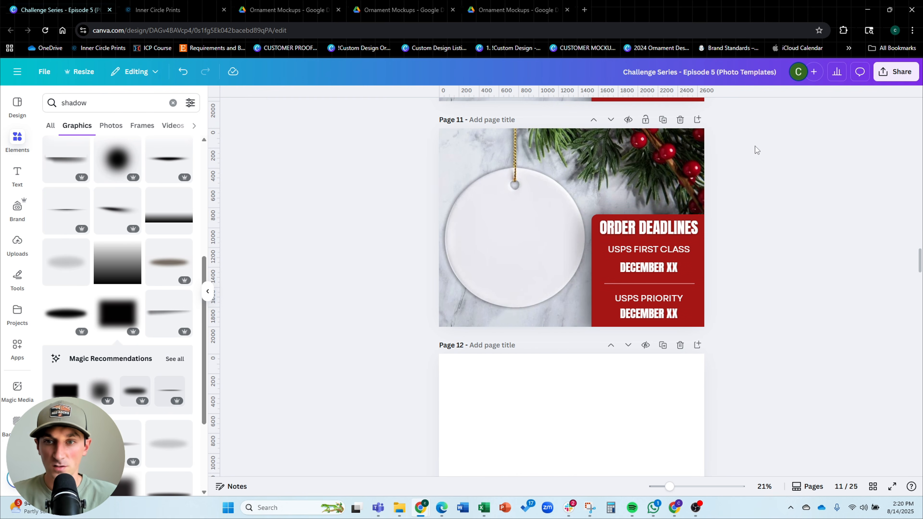
{"action": "left_click_drag", "start_coordinate": [753, 144], "coordinate": [376, 301]}
{"action": "key", "text": "Delete"}
{"action": "left_click", "coordinate": [699, 283]}
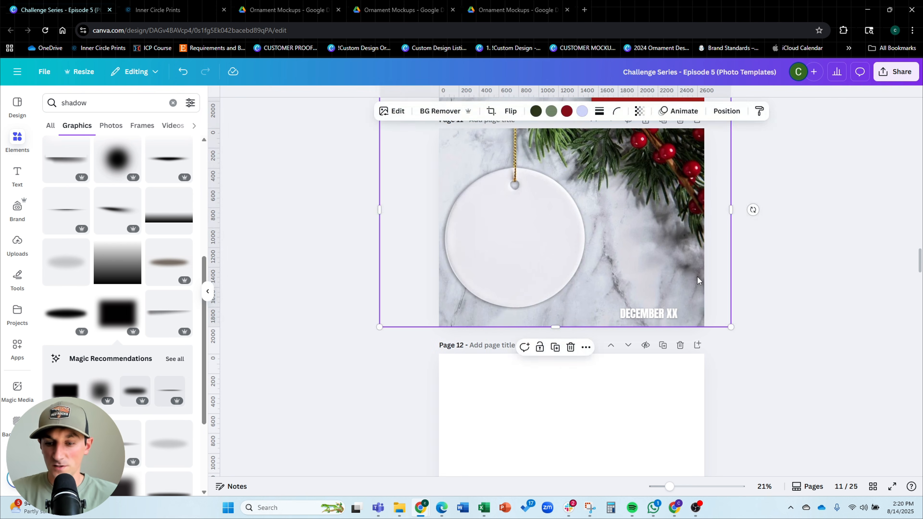
{"action": "key", "text": "Delete"}
{"action": "left_click", "coordinate": [666, 313]}
{"action": "key", "text": "Delete"}
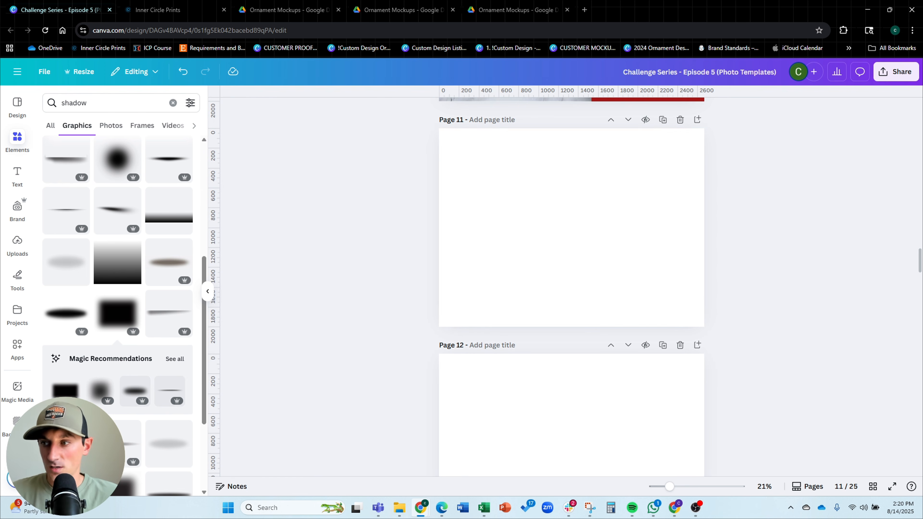
Add an ornament mockup photo from uploads to page 11 and enlarge it to fill the page
{"action": "left_click", "coordinate": [17, 245]}
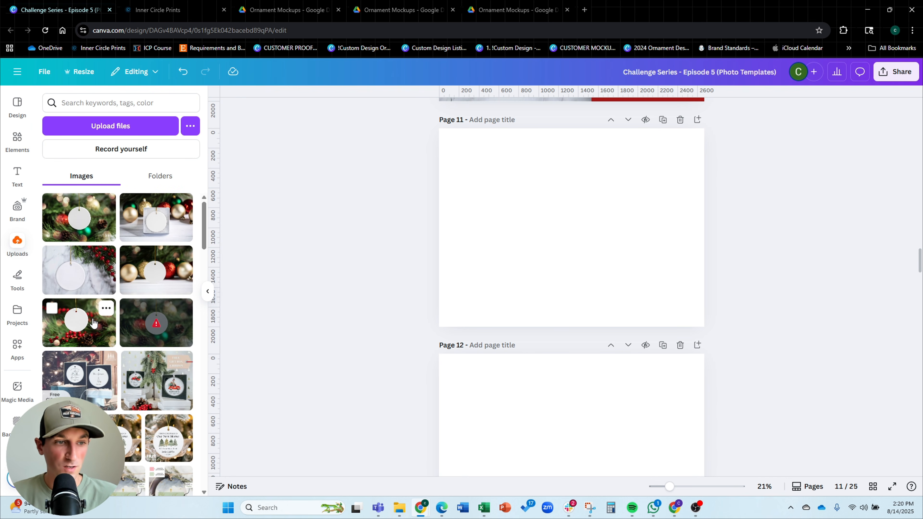
{"action": "left_click", "coordinate": [79, 323]}
{"action": "left_click_drag", "start_coordinate": [674, 158], "coordinate": [829, 88]}
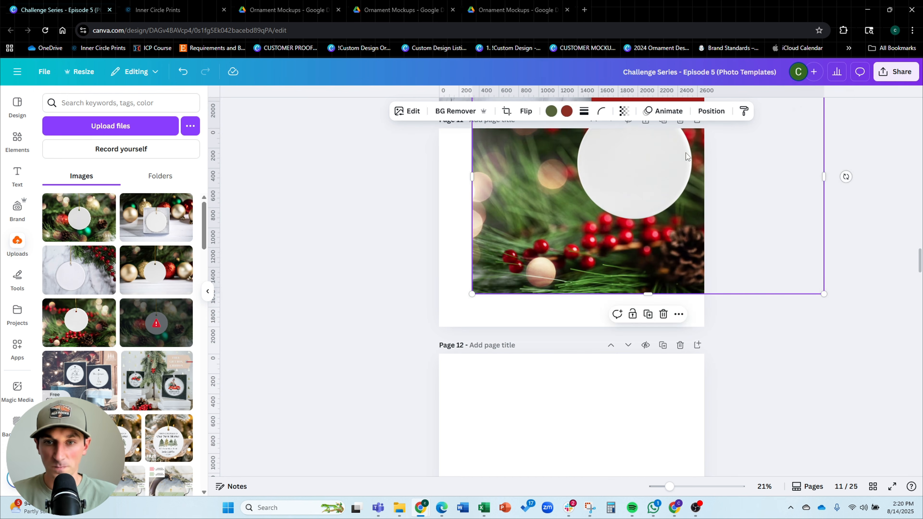
{"action": "left_click_drag", "start_coordinate": [643, 167], "coordinate": [583, 237]}
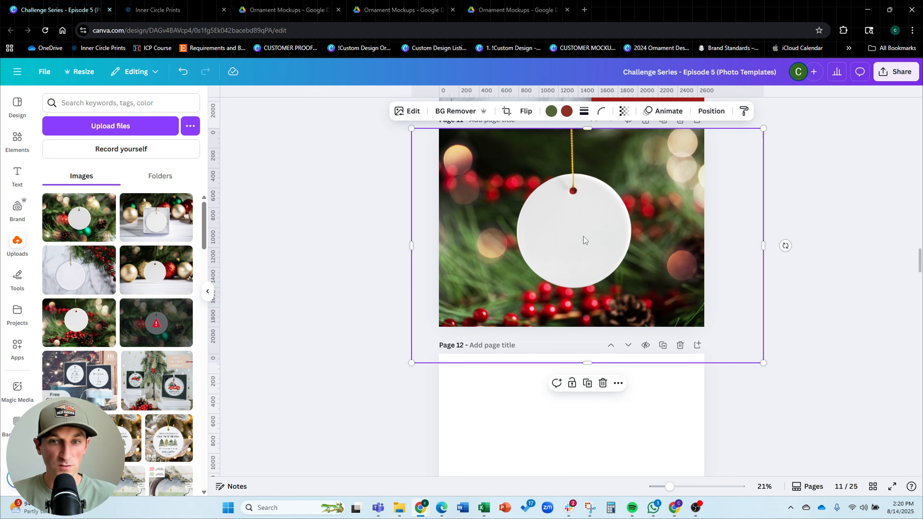
{"action": "left_click_drag", "start_coordinate": [764, 129], "coordinate": [836, 82]}
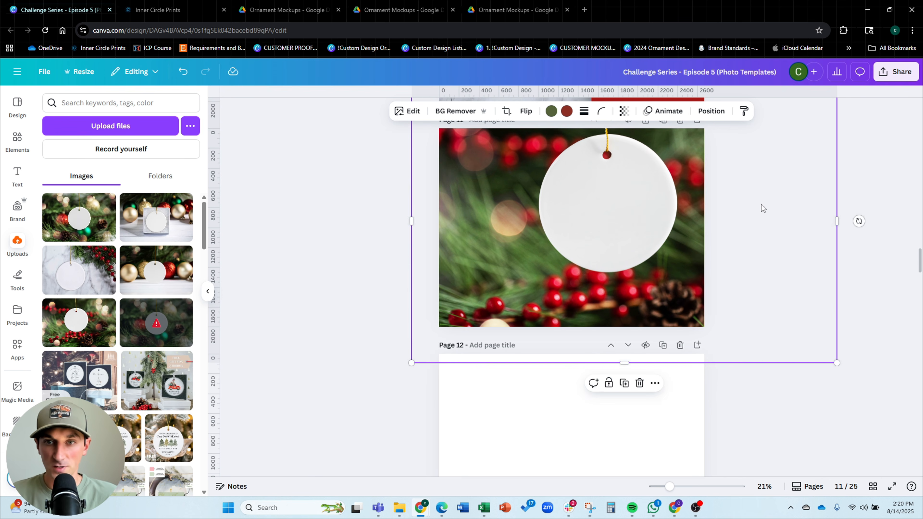
{"action": "left_click_drag", "start_coordinate": [762, 205], "coordinate": [684, 220]}
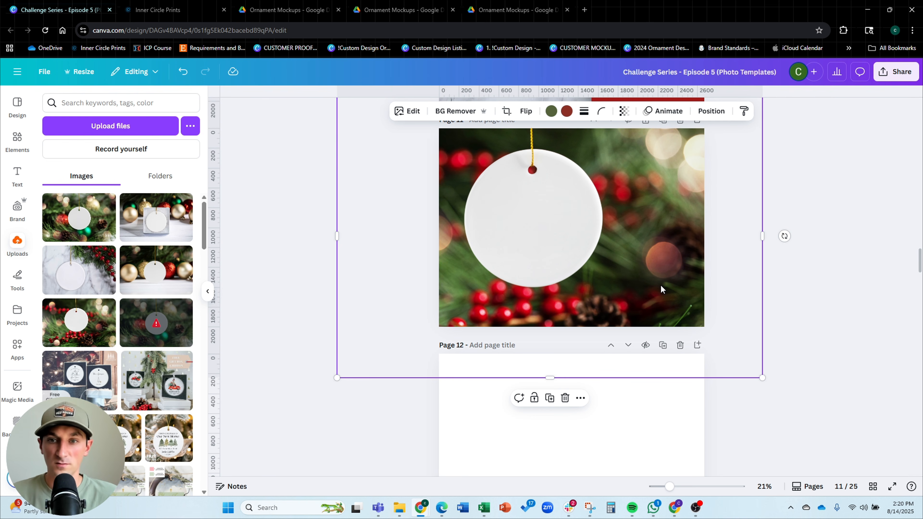
{"action": "left_click_drag", "start_coordinate": [641, 274], "coordinate": [682, 293]}
{"action": "scroll", "coordinate": [640, 272], "scroll_direction": "up", "scroll_amount": 1}
{"action": "scroll", "coordinate": [680, 290], "scroll_direction": "up", "scroll_amount": 12}
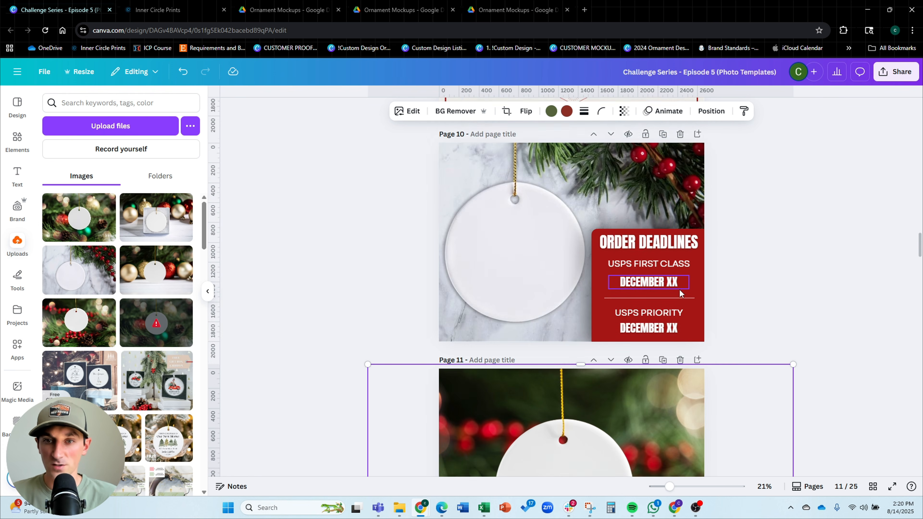
Copy the HOW TO PERSONALIZE title banner from page 6 and paste it onto page 11
{"action": "scroll", "coordinate": [619, 245], "scroll_direction": "up", "scroll_amount": 10}
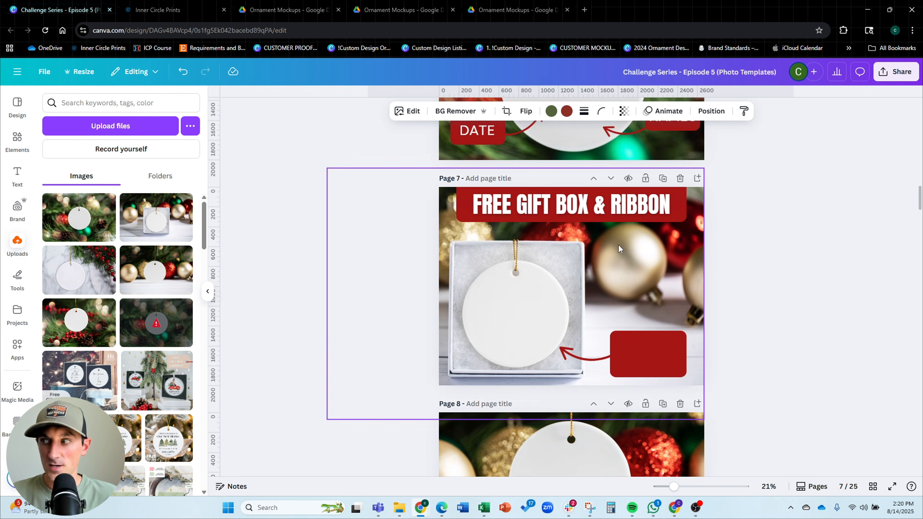
{"action": "left_click", "coordinate": [671, 217]}
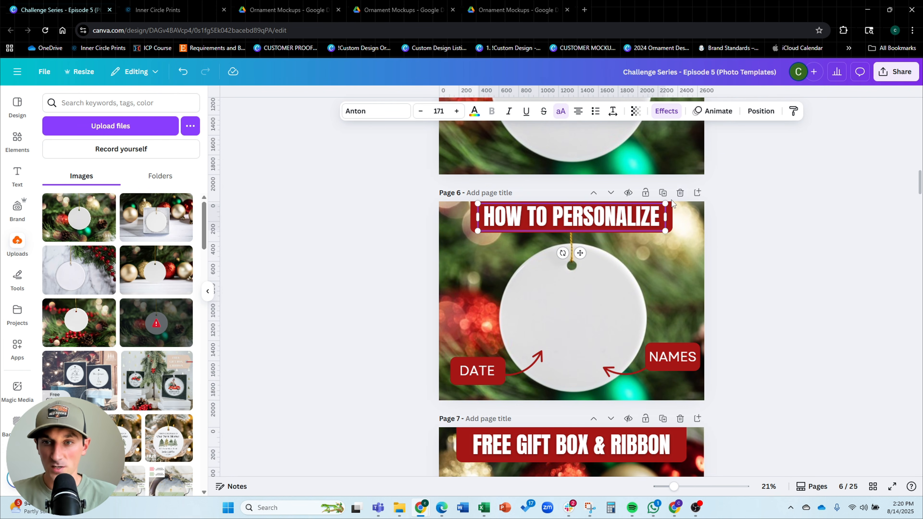
{"action": "left_click", "coordinate": [669, 215], "text": "shift"}
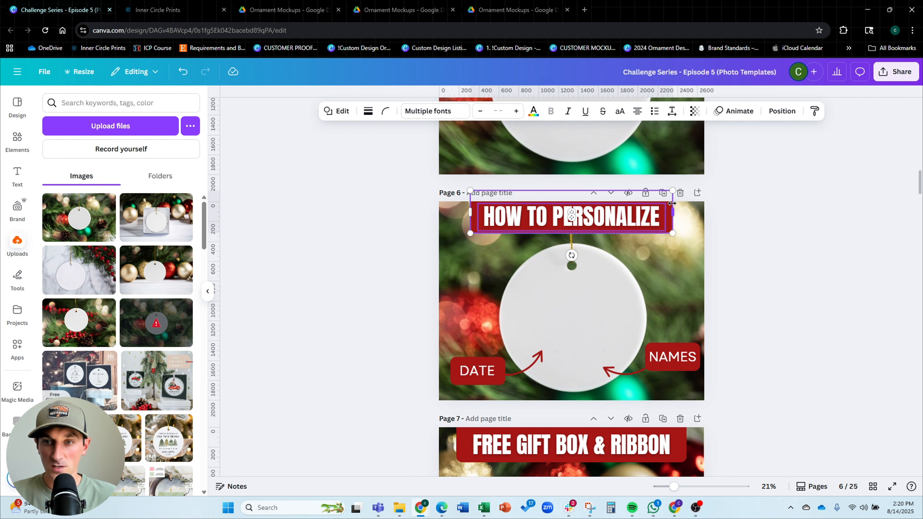
{"action": "scroll", "coordinate": [770, 223], "scroll_direction": "down", "scroll_amount": 20}
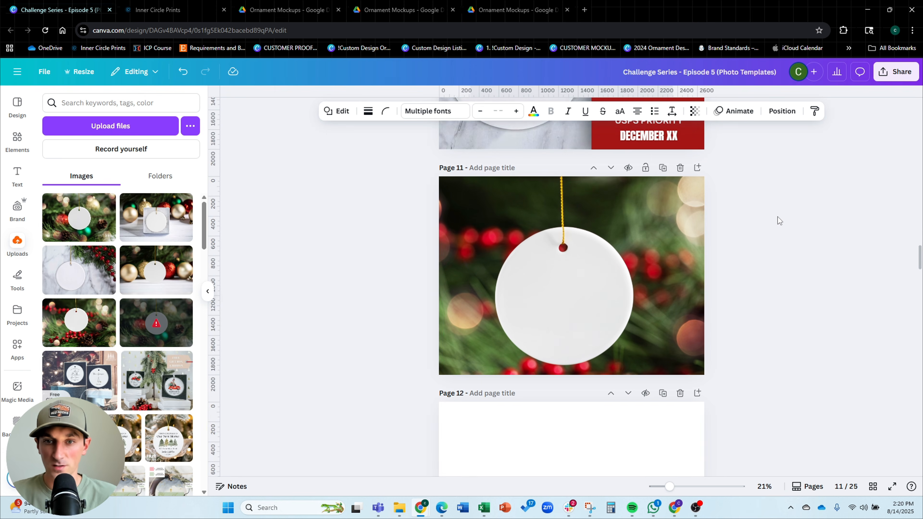
{"action": "key", "text": "ctrl+v"}
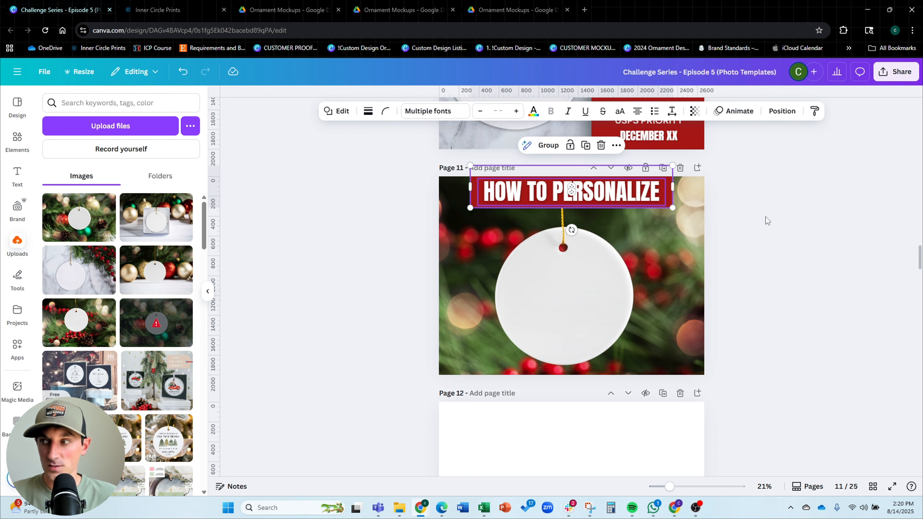
Replace the pasted title text with WHY CHOOSE US
{"action": "left_click", "coordinate": [569, 193]}
{"action": "key", "text": "ctrl+a"}
{"action": "type", "text": "WHY"}
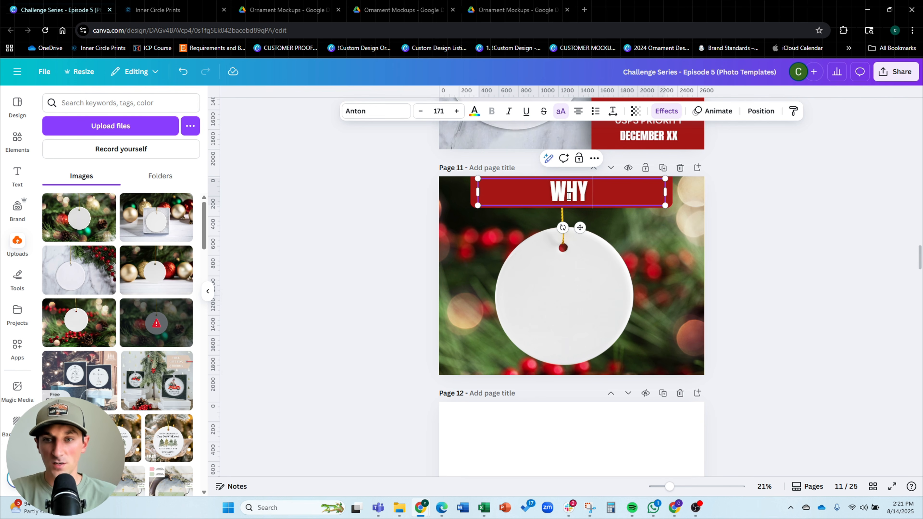
{"action": "type", "text": " CHOOSE US"}
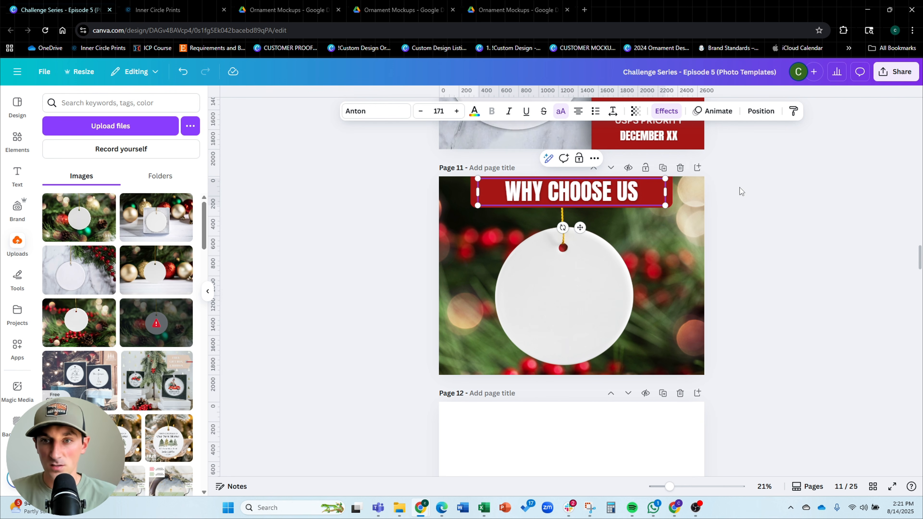
Resize the title banner to fit the new text, then enlarge it and move it along the page's top edge
{"action": "scroll", "coordinate": [659, 201], "scroll_direction": "up", "scroll_amount": 3, "text": "ctrl"}
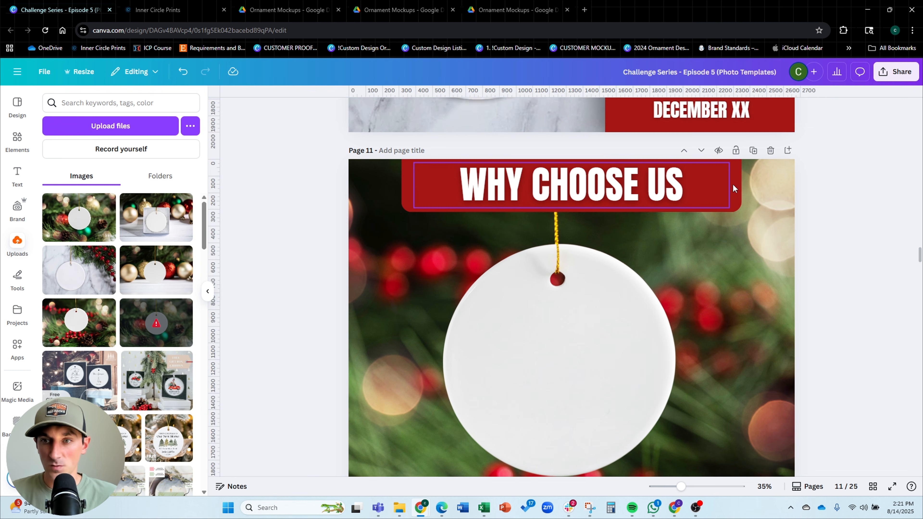
{"action": "left_click_drag", "start_coordinate": [729, 186], "coordinate": [661, 192]}
{"action": "left_click", "coordinate": [722, 186], "text": "shift"}
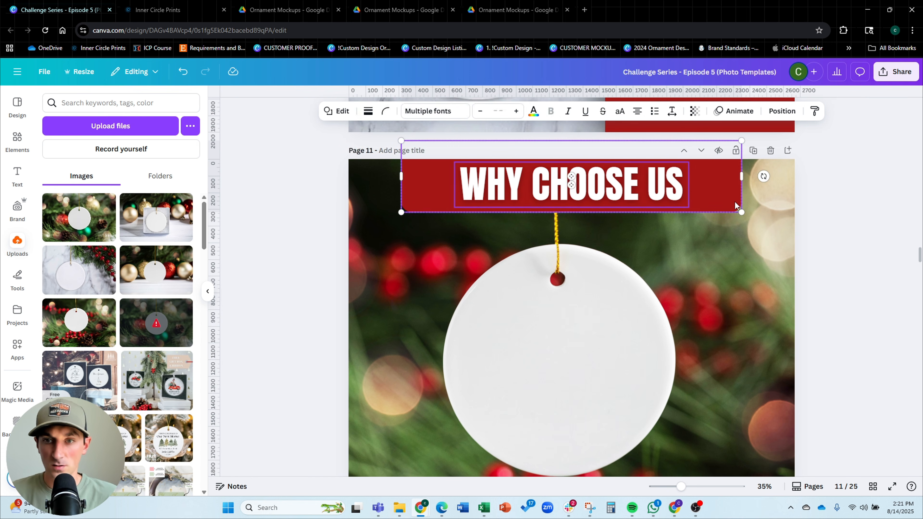
{"action": "left_click", "coordinate": [729, 186]}
{"action": "left_click_drag", "start_coordinate": [742, 176], "coordinate": [696, 178]}
{"action": "left_click_drag", "start_coordinate": [402, 176], "coordinate": [443, 177]}
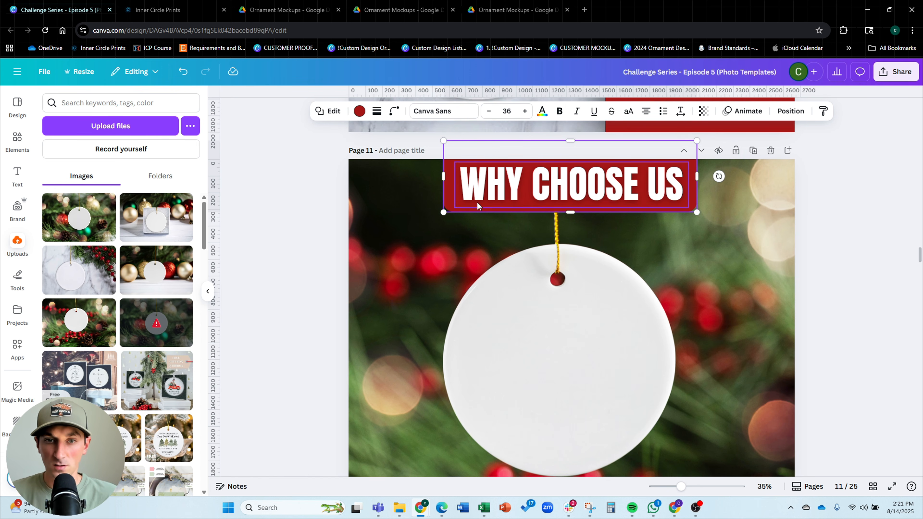
{"action": "left_click", "coordinate": [447, 209], "text": "shift"}
{"action": "left_click_drag", "start_coordinate": [443, 212], "coordinate": [382, 230]}
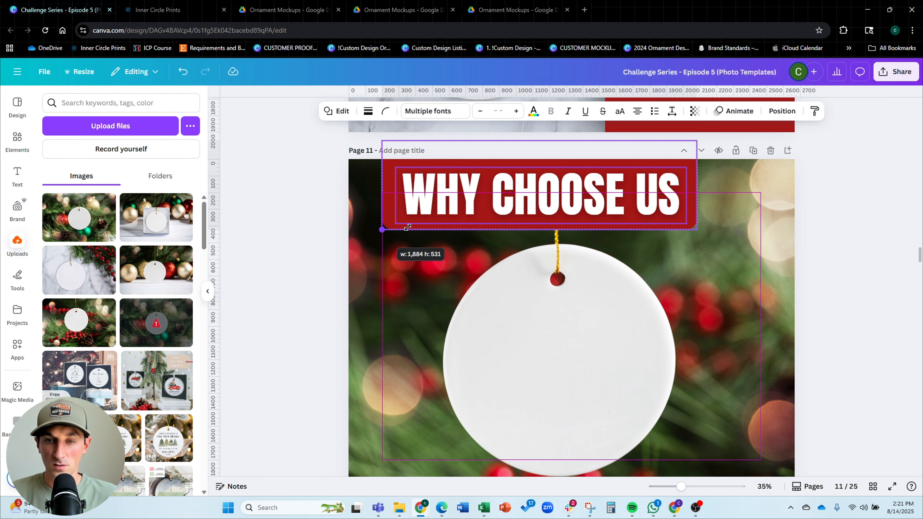
{"action": "left_click_drag", "start_coordinate": [635, 199], "coordinate": [666, 194]}
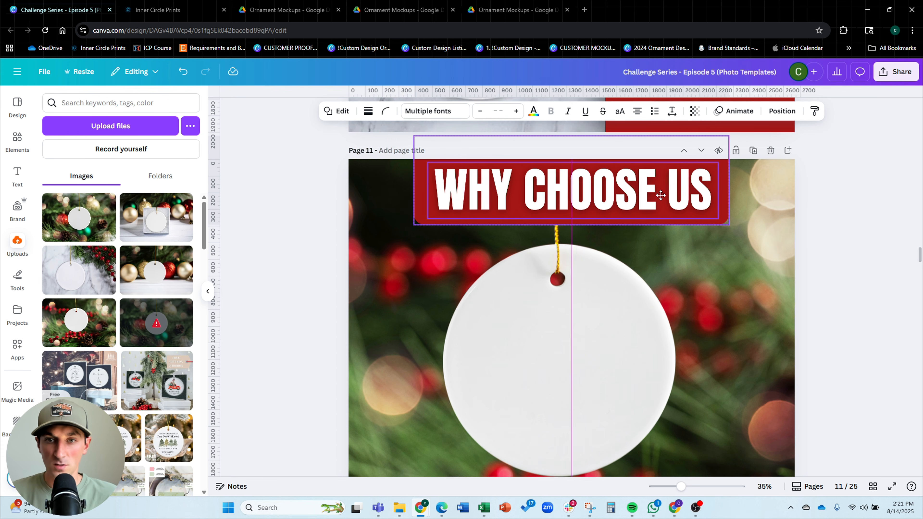
Center the WHY CHOOSE US text within its red banner using the Position alignment options
{"action": "left_click", "coordinate": [782, 111]}
{"action": "left_click", "coordinate": [106, 127]}
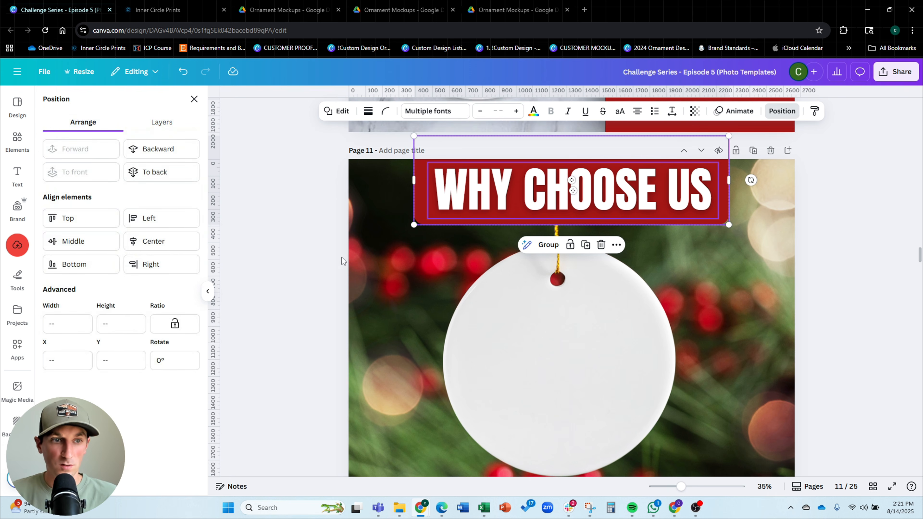
{"action": "left_click", "coordinate": [382, 226]}
{"action": "left_click", "coordinate": [455, 198]}
{"action": "left_click", "coordinate": [155, 243]}
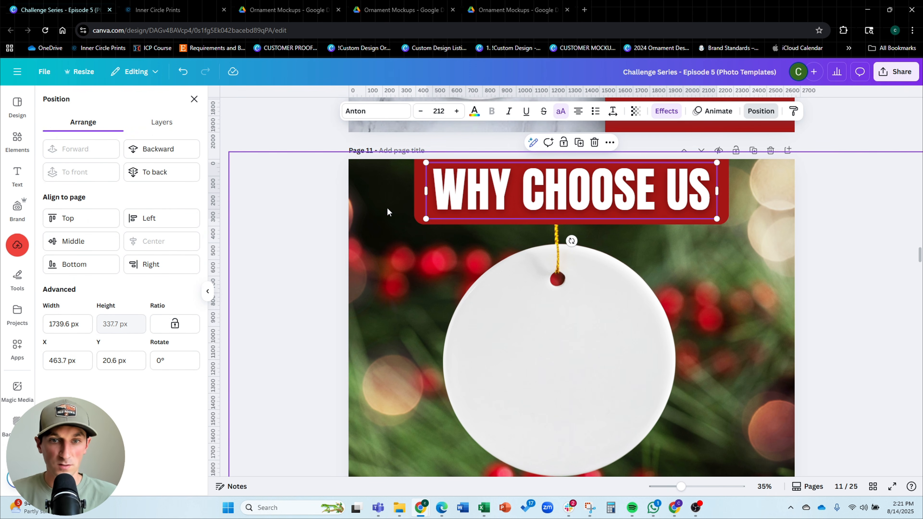
{"action": "left_click", "coordinate": [416, 197]}
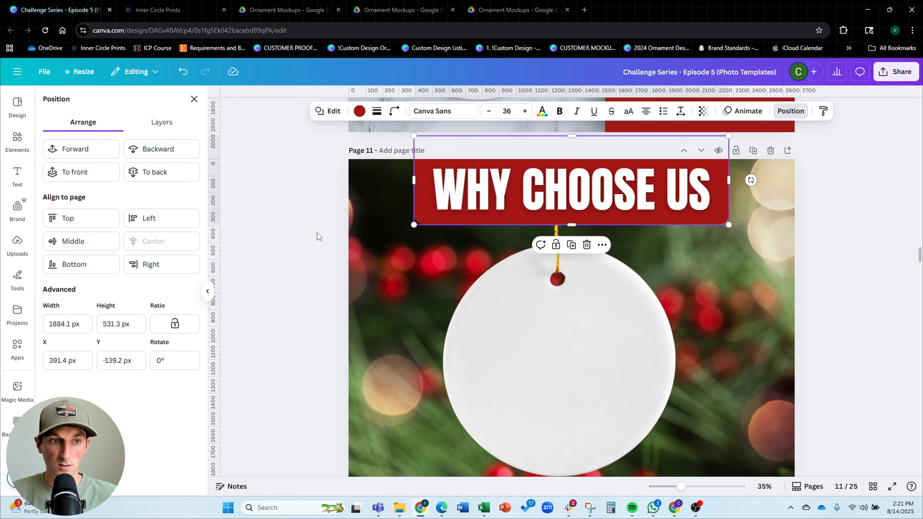
{"action": "key", "text": "Escape"}
Reposition and enlarge the ornament photo on page 11 so the ornament sits toward the left side
{"action": "scroll", "coordinate": [546, 236], "scroll_direction": "down", "scroll_amount": 2}
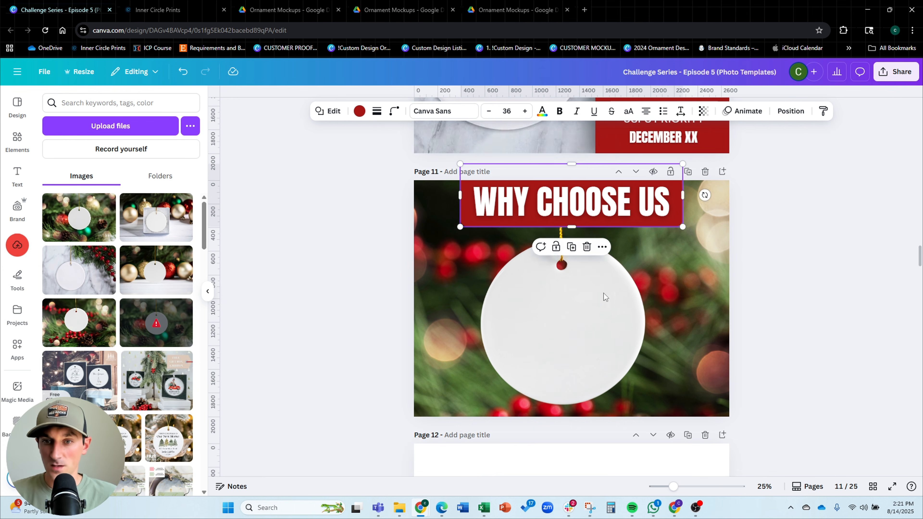
{"action": "left_click", "coordinate": [592, 309]}
{"action": "left_click_drag", "start_coordinate": [627, 343], "coordinate": [642, 346]}
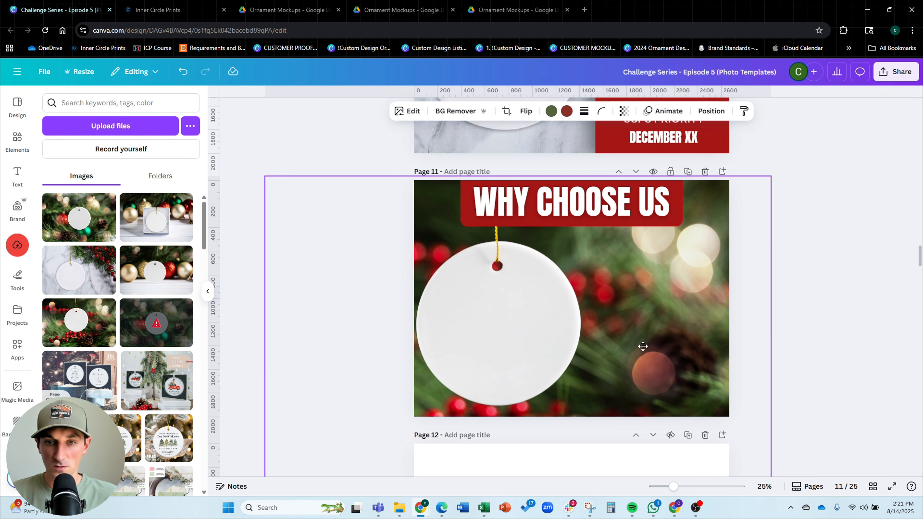
{"action": "left_click_drag", "start_coordinate": [775, 173], "coordinate": [801, 156]}
{"action": "left_click_drag", "start_coordinate": [726, 264], "coordinate": [722, 274]}
{"action": "left_click", "coordinate": [311, 159]}
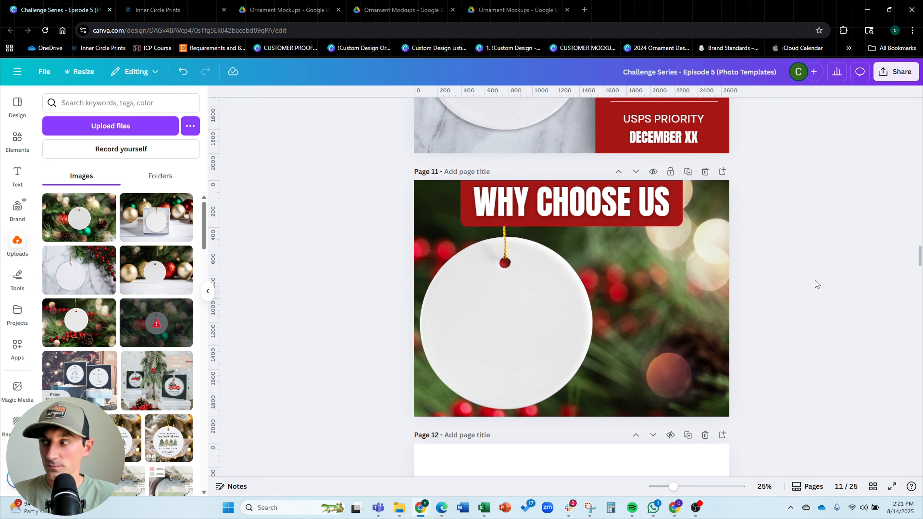
Copy the red order-deadlines box from page 10 and paste it onto the right side of page 11
{"action": "scroll", "coordinate": [815, 280], "scroll_direction": "up", "scroll_amount": 2}
{"action": "scroll", "coordinate": [815, 280], "scroll_direction": "down", "scroll_amount": 2}
{"action": "scroll", "coordinate": [813, 280], "scroll_direction": "up", "scroll_amount": 3}
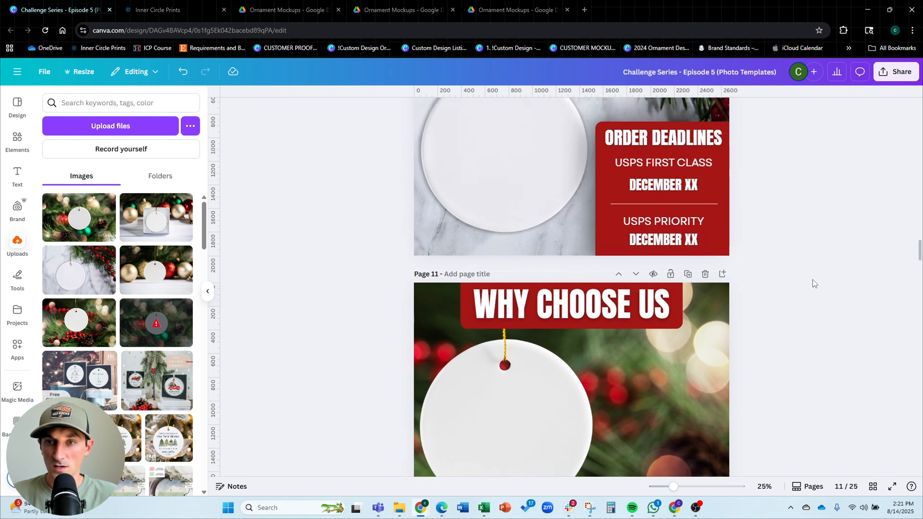
{"action": "scroll", "coordinate": [812, 280], "scroll_direction": "up", "scroll_amount": 5}
{"action": "scroll", "coordinate": [812, 280], "scroll_direction": "down", "scroll_amount": 3}
{"action": "scroll", "coordinate": [781, 269], "scroll_direction": "up", "scroll_amount": 3}
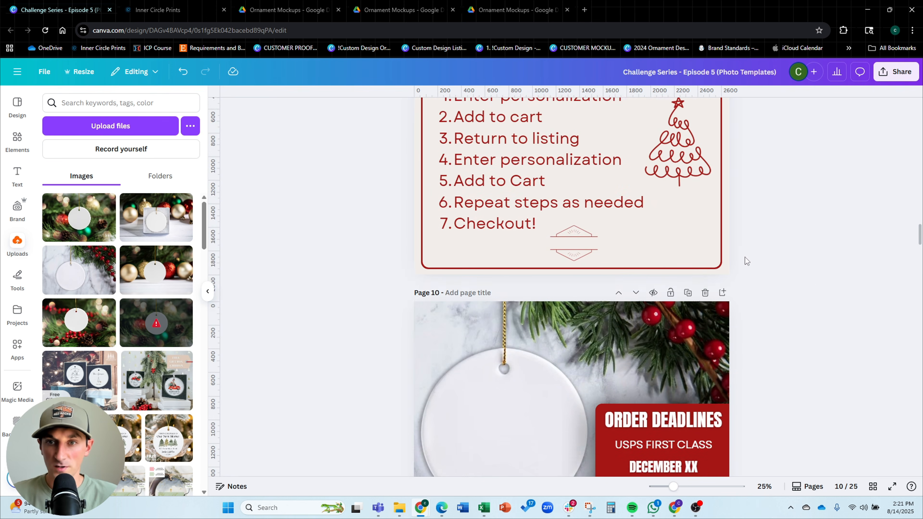
{"action": "scroll", "coordinate": [745, 257], "scroll_direction": "up", "scroll_amount": 5}
{"action": "left_click", "coordinate": [732, 246]}
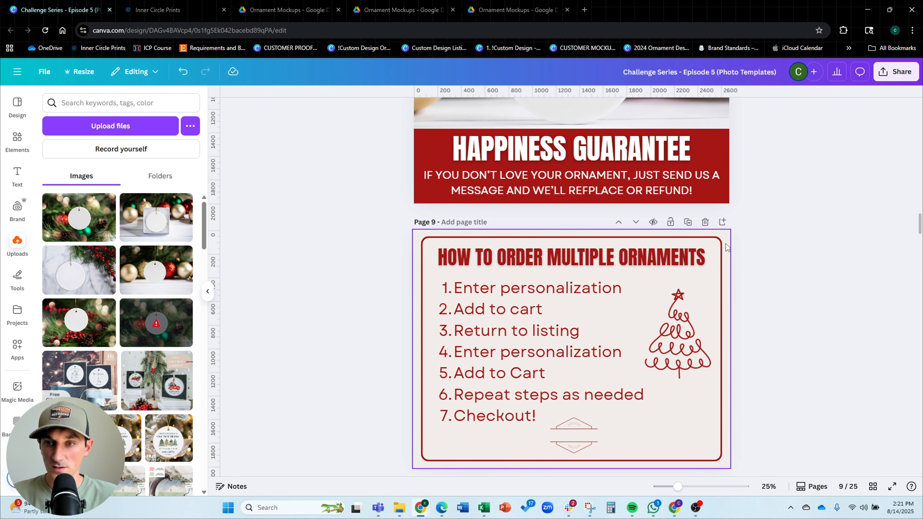
{"action": "scroll", "coordinate": [816, 250], "scroll_direction": "down", "scroll_amount": 5}
{"action": "left_click", "coordinate": [721, 381]}
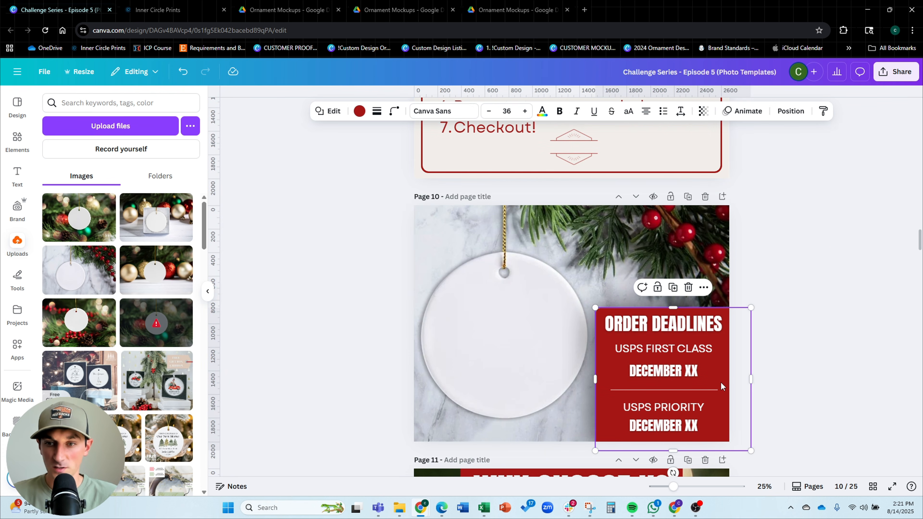
{"action": "scroll", "coordinate": [821, 241], "scroll_direction": "down", "scroll_amount": 8}
{"action": "key", "text": "ctrl+v"}
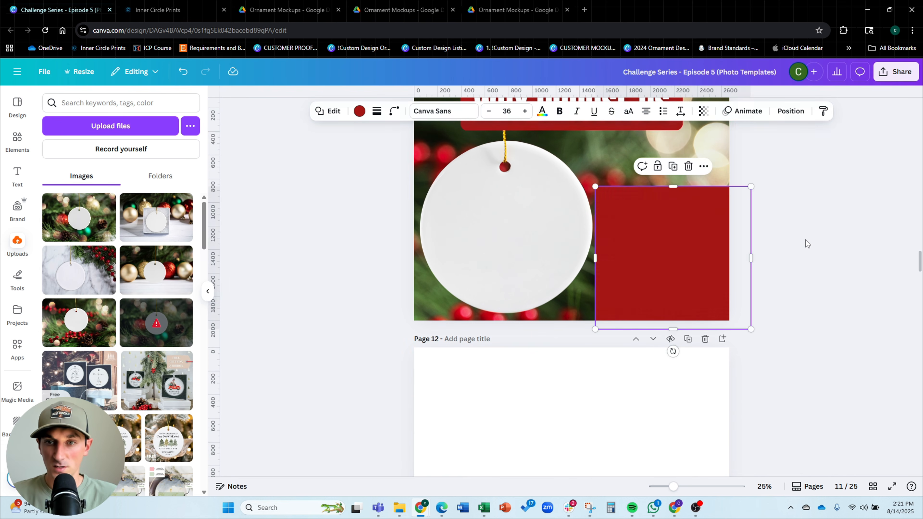
{"action": "left_click_drag", "start_coordinate": [663, 237], "coordinate": [680, 208]}
Resize and reposition the pasted box so it spans the right side below the title banner
{"action": "scroll", "coordinate": [680, 205], "scroll_direction": "up", "scroll_amount": 3}
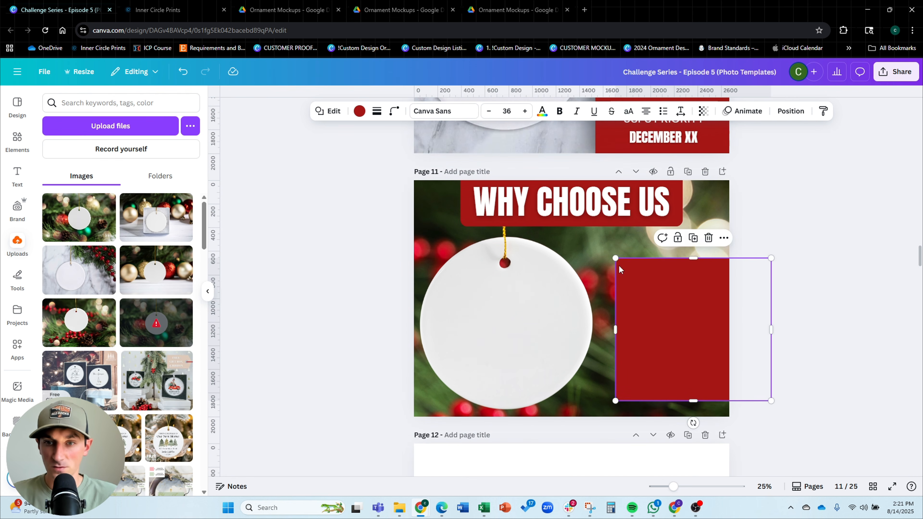
{"action": "left_click_drag", "start_coordinate": [615, 259], "coordinate": [611, 236]}
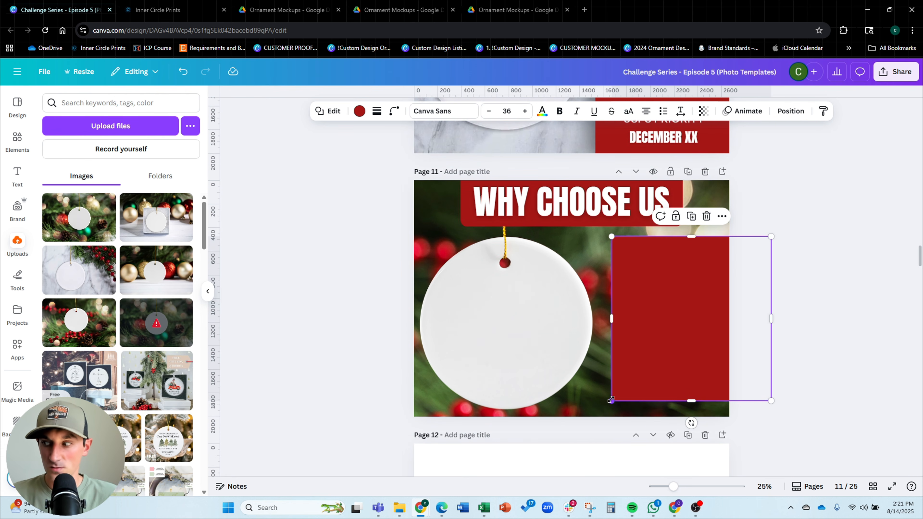
{"action": "left_click_drag", "start_coordinate": [611, 401], "coordinate": [609, 407]}
{"action": "left_click", "coordinate": [855, 367]}
{"action": "left_click_drag", "start_coordinate": [668, 367], "coordinate": [662, 363]}
{"action": "left_click", "coordinate": [837, 261]}
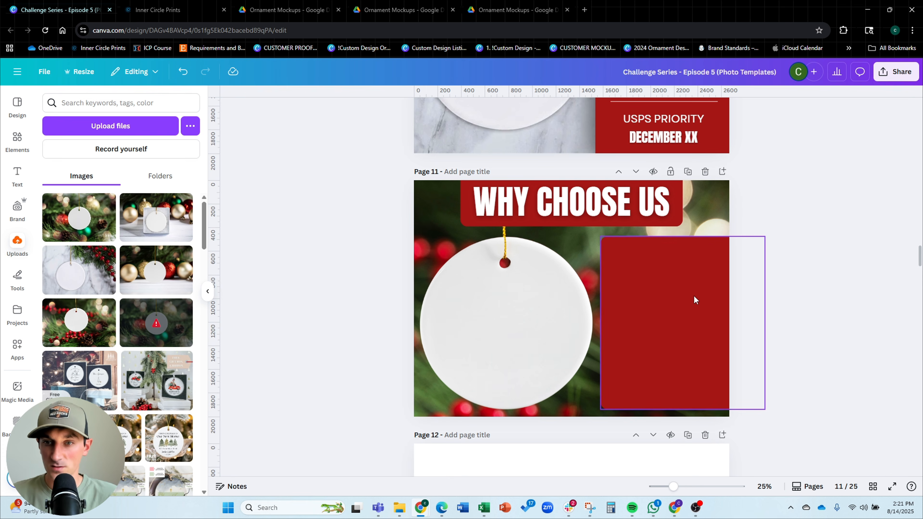
Change the pasted box's fill to the light cream document color
{"action": "left_click", "coordinate": [695, 299]}
{"action": "left_click", "coordinate": [359, 111]}
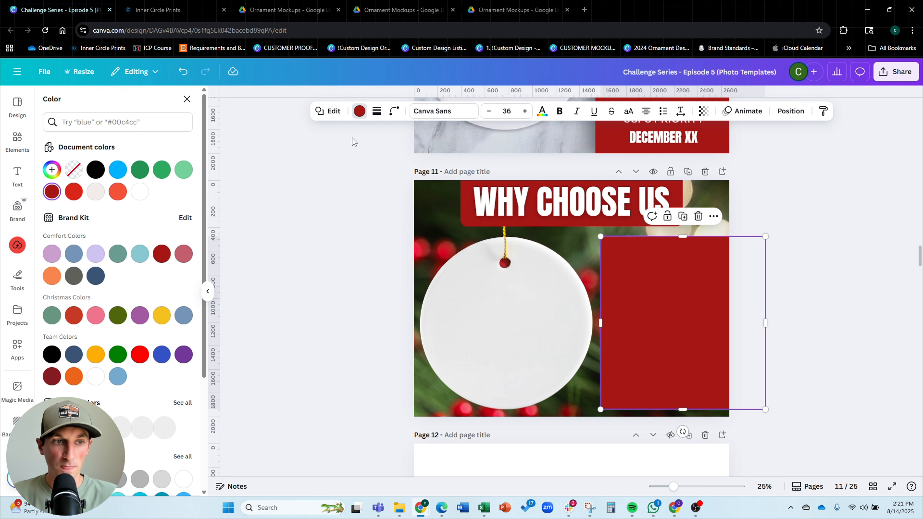
{"action": "left_click", "coordinate": [96, 192]}
{"action": "left_click", "coordinate": [702, 306]}
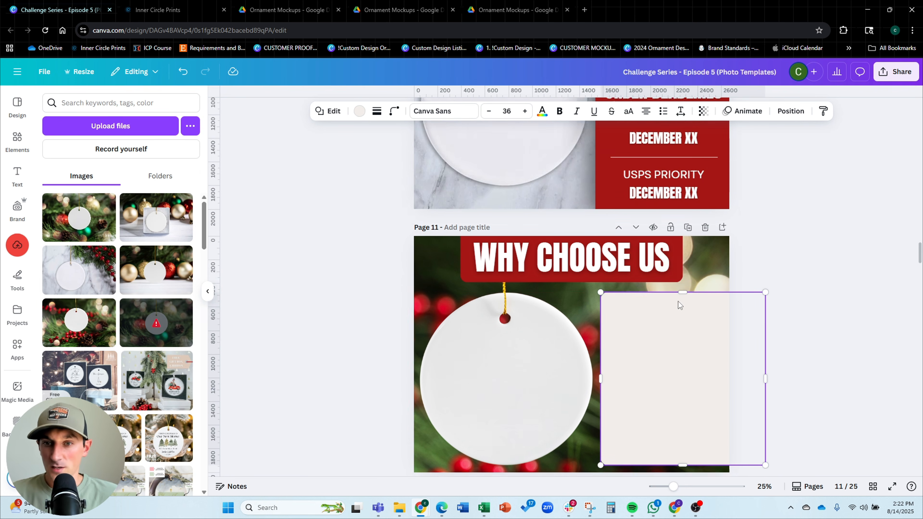
Place a red-outlined rounded rectangle over the cream box and shorten its height to fit inside
{"action": "scroll", "coordinate": [678, 298], "scroll_direction": "up", "scroll_amount": 10}
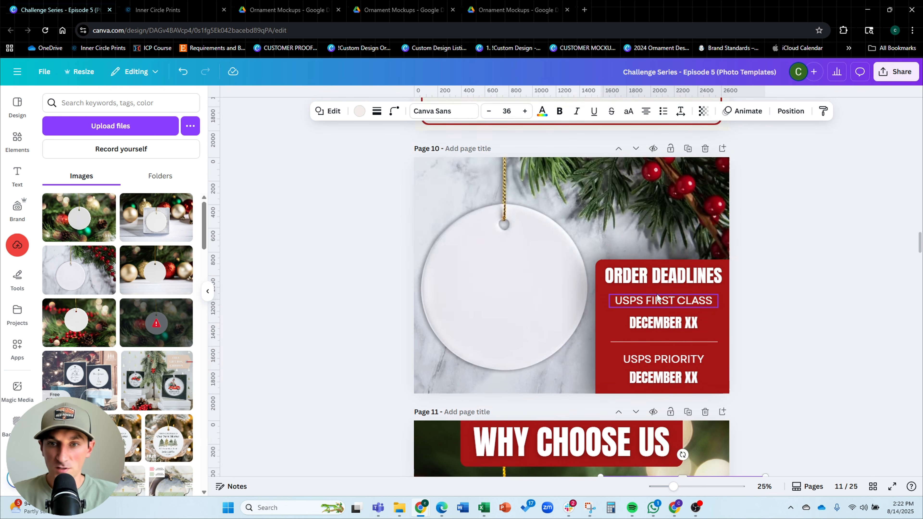
{"action": "scroll", "coordinate": [791, 245], "scroll_direction": "down", "scroll_amount": 10}
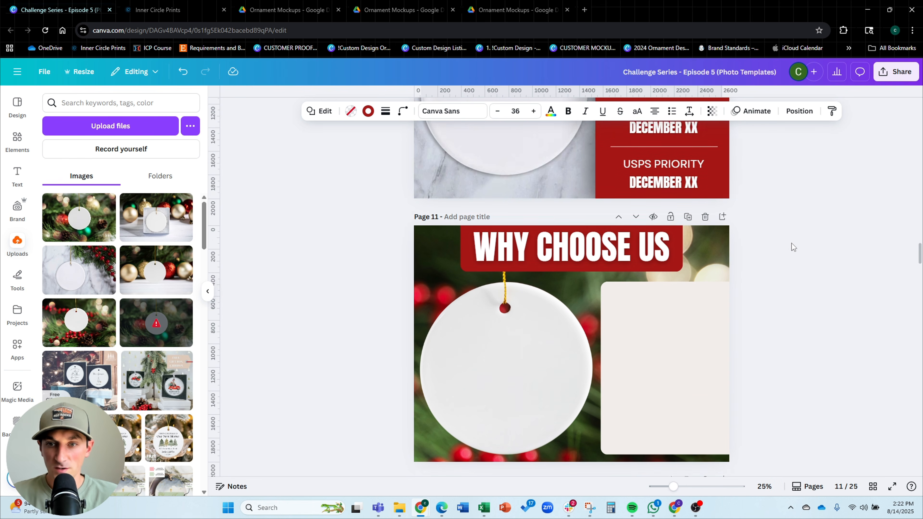
{"action": "left_click_drag", "start_coordinate": [479, 248], "coordinate": [663, 305]}
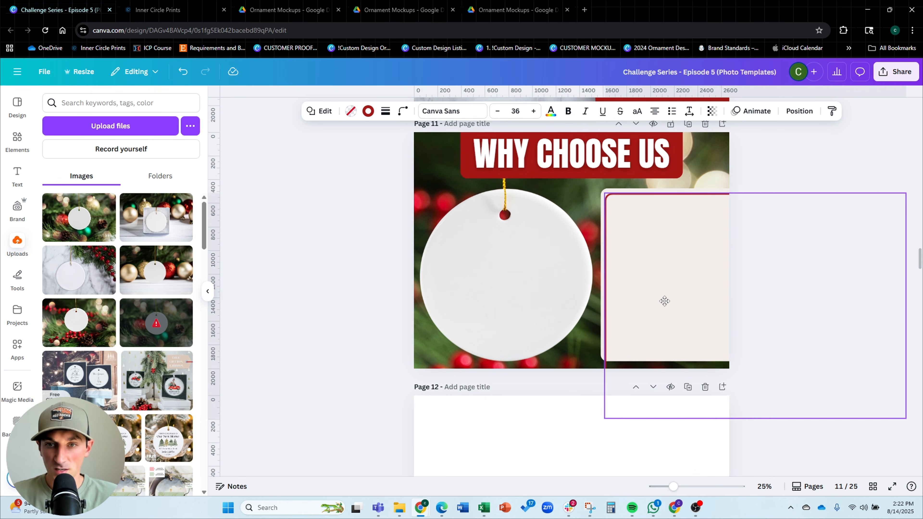
{"action": "left_click_drag", "start_coordinate": [753, 410], "coordinate": [754, 347]}
{"action": "left_click", "coordinate": [813, 175]}
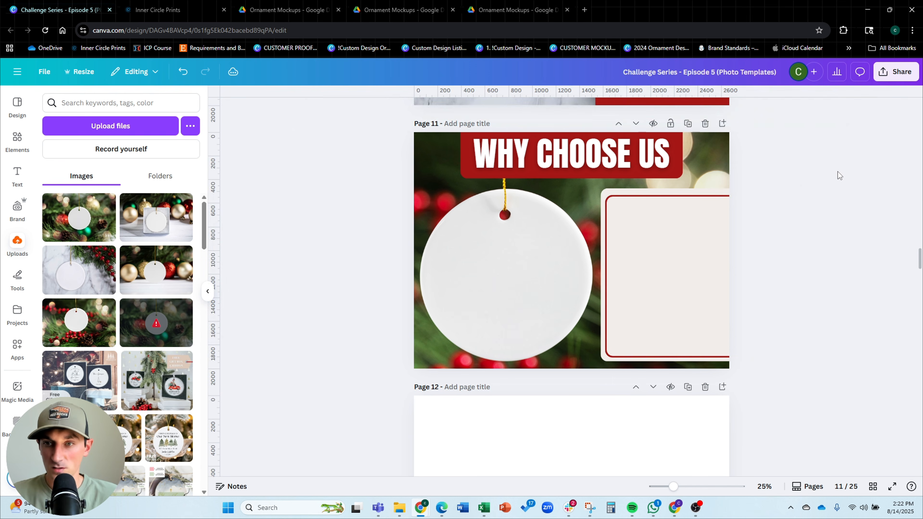
Adjust the outline's top edge and nudge the outline into place within the cream box
{"action": "left_click", "coordinate": [615, 239]}
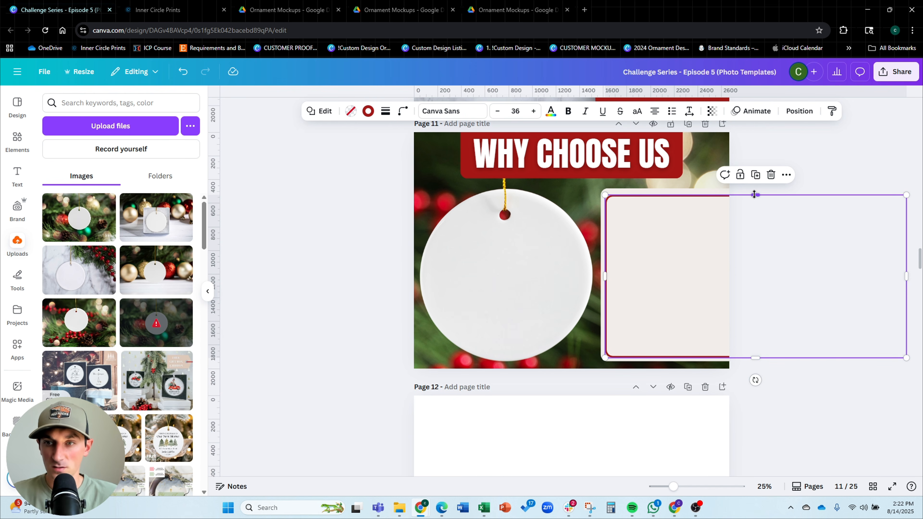
{"action": "left_click_drag", "start_coordinate": [754, 195], "coordinate": [755, 191]}
{"action": "left_click", "coordinate": [827, 161]}
{"action": "scroll", "coordinate": [659, 241], "scroll_direction": "up", "scroll_amount": 3}
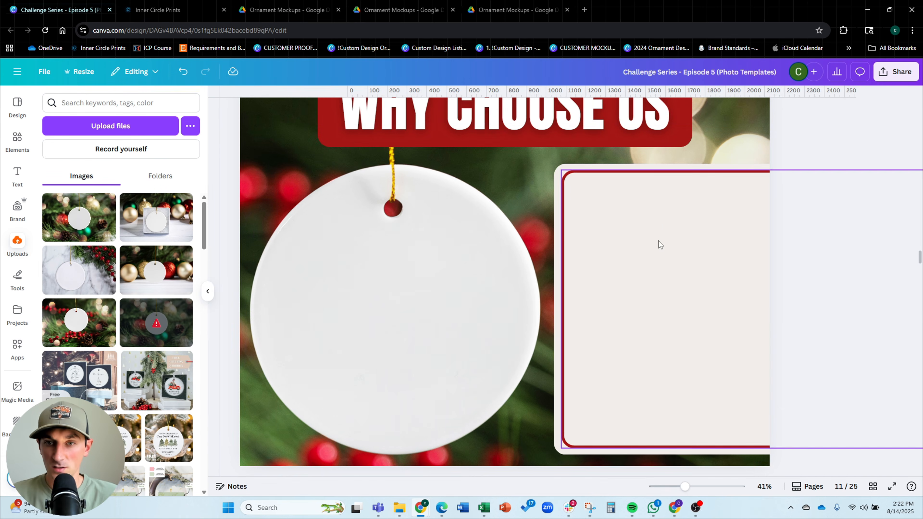
{"action": "left_click_drag", "start_coordinate": [659, 241], "coordinate": [585, 246]}
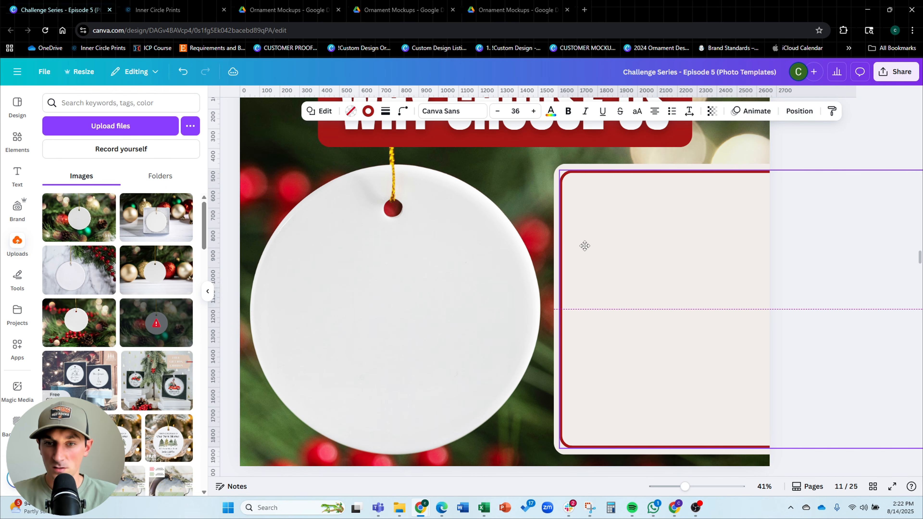
{"action": "scroll", "coordinate": [428, 242], "scroll_direction": "down", "scroll_amount": 5}
{"action": "scroll", "coordinate": [565, 199], "scroll_direction": "up", "scroll_amount": 3}
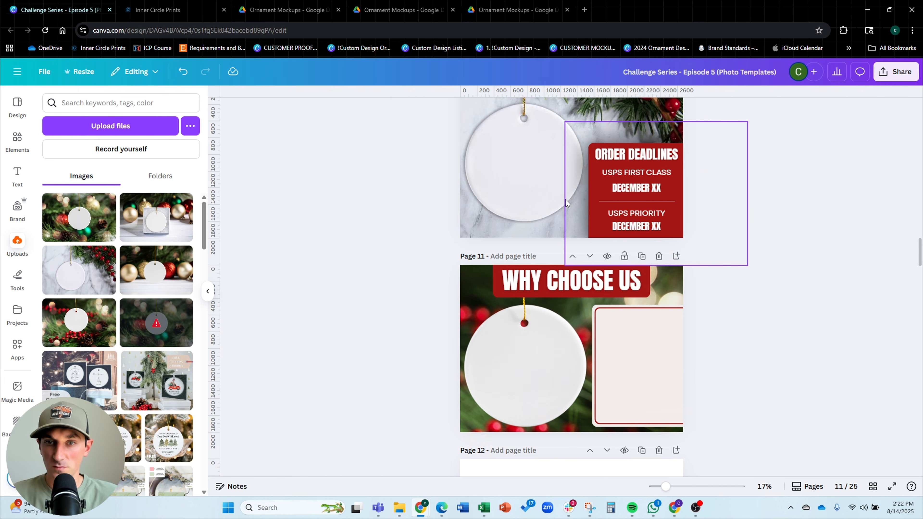
Copy the blurred shadow element from page 10 onto page 11 and enlarge it behind the panel area
{"action": "left_click", "coordinate": [583, 195]}
{"action": "key", "text": "ctrl+c"}
{"action": "scroll", "coordinate": [811, 219], "scroll_direction": "down", "scroll_amount": 5}
{"action": "left_click", "coordinate": [811, 219]}
{"action": "scroll", "coordinate": [810, 219], "scroll_direction": "up", "scroll_amount": 2}
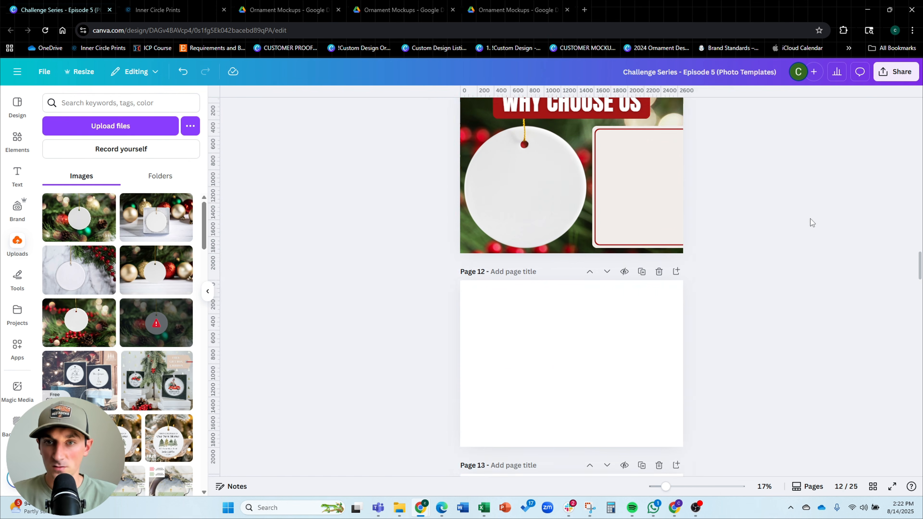
{"action": "key", "text": "ctrl+v"}
{"action": "left_click_drag", "start_coordinate": [624, 209], "coordinate": [624, 197]}
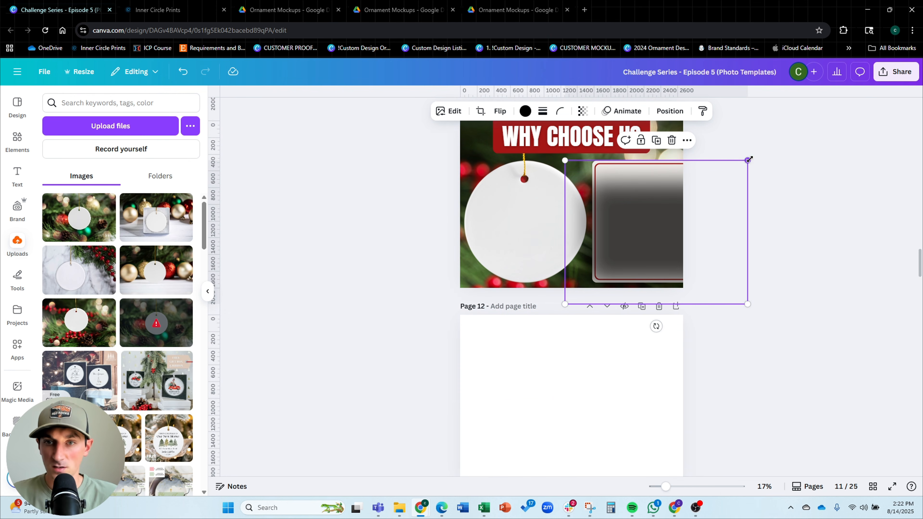
{"action": "left_click_drag", "start_coordinate": [748, 159], "coordinate": [789, 129]}
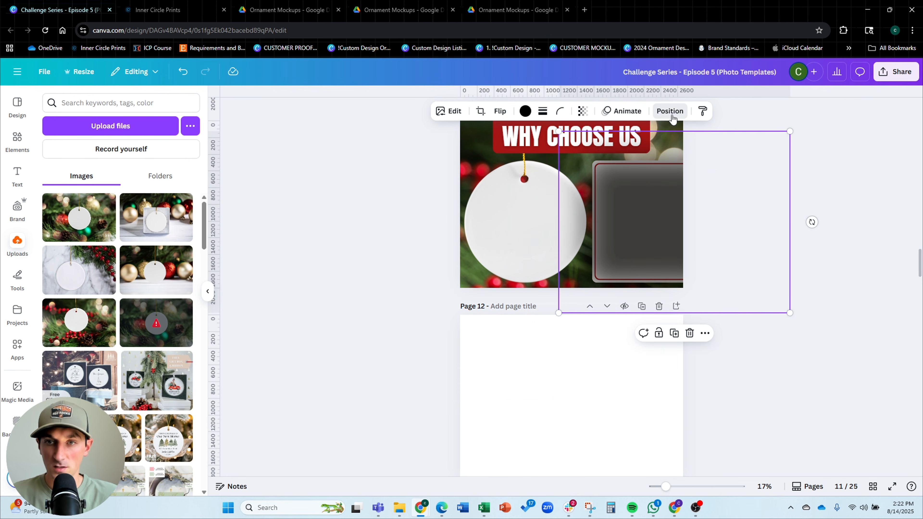
Move the shadow behind the cream box in the layer order and lower its transparency
{"action": "left_click", "coordinate": [671, 116]}
{"action": "left_click", "coordinate": [161, 121]}
{"action": "left_click_drag", "start_coordinate": [121, 182], "coordinate": [121, 268]}
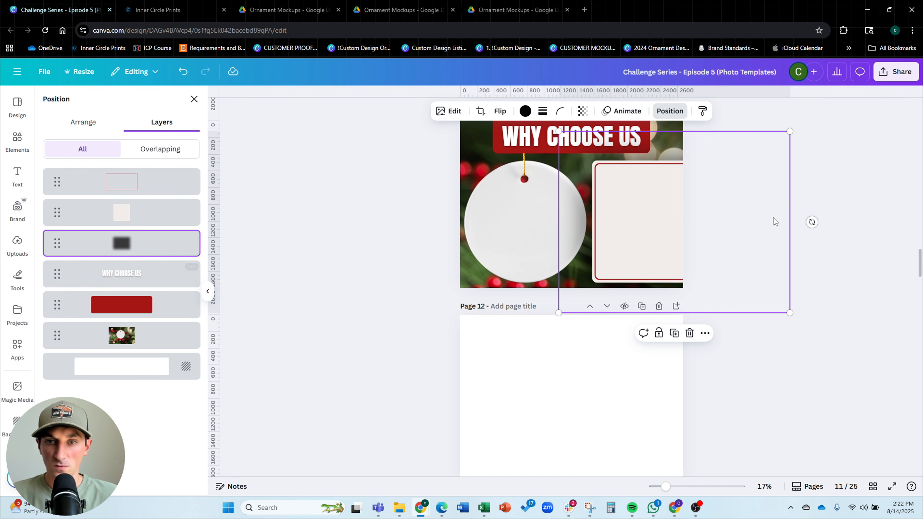
{"action": "left_click", "coordinate": [583, 111]}
{"action": "left_click_drag", "start_coordinate": [607, 150], "coordinate": [570, 149]}
{"action": "left_click", "coordinate": [830, 157]}
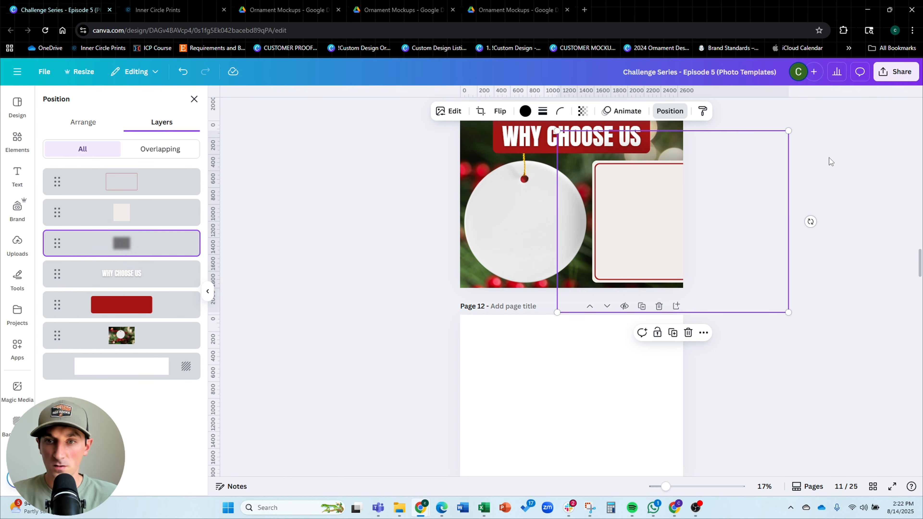
Copy the USPS PRIORITY text onto page 11, place it at the panel's top and color it dark red
{"action": "scroll", "coordinate": [799, 186], "scroll_direction": "up", "scroll_amount": 3}
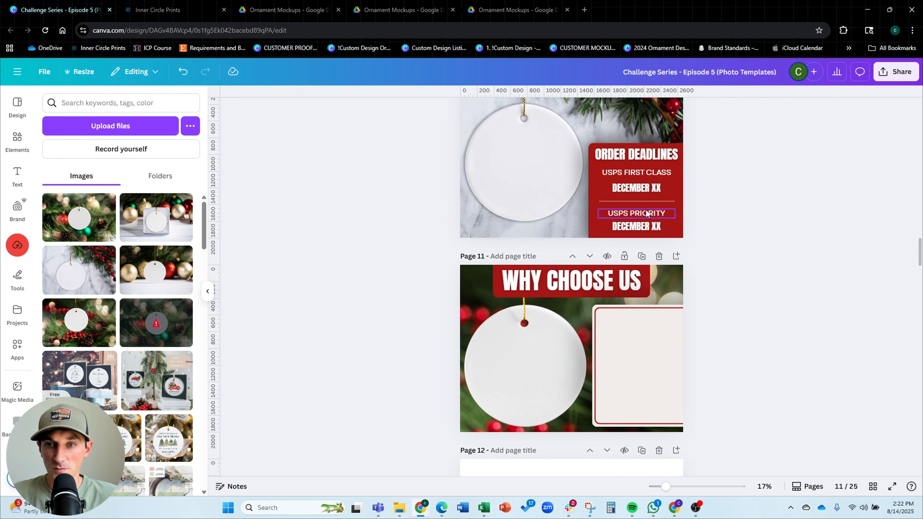
{"action": "left_click", "coordinate": [636, 218]}
{"action": "scroll", "coordinate": [745, 248], "scroll_direction": "down", "scroll_amount": 3}
{"action": "key", "text": "ctrl+v"}
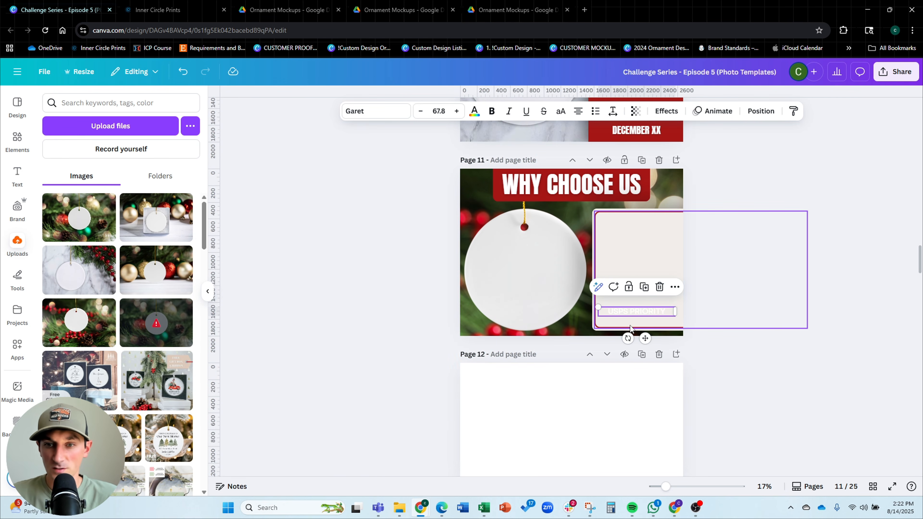
{"action": "left_click_drag", "start_coordinate": [631, 308], "coordinate": [639, 224]}
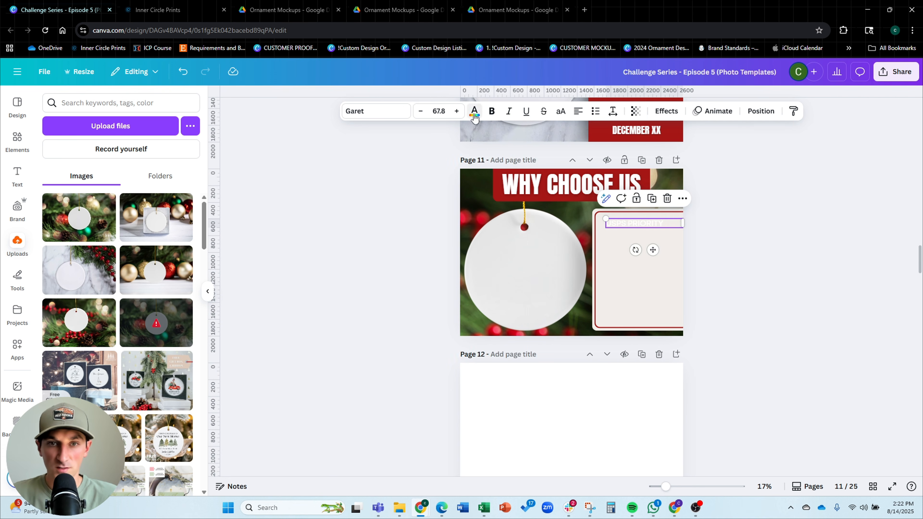
{"action": "left_click", "coordinate": [474, 111]}
{"action": "left_click", "coordinate": [183, 170]}
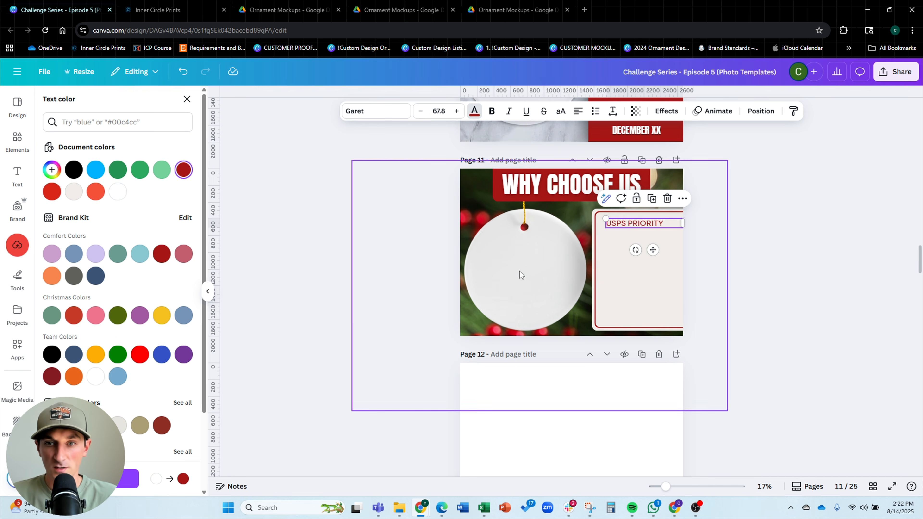
Review the research notes on page 2 for selling points to list
{"action": "scroll", "coordinate": [529, 274], "scroll_direction": "up", "scroll_amount": 20}
{"action": "scroll", "coordinate": [532, 277], "scroll_direction": "up", "scroll_amount": 12}
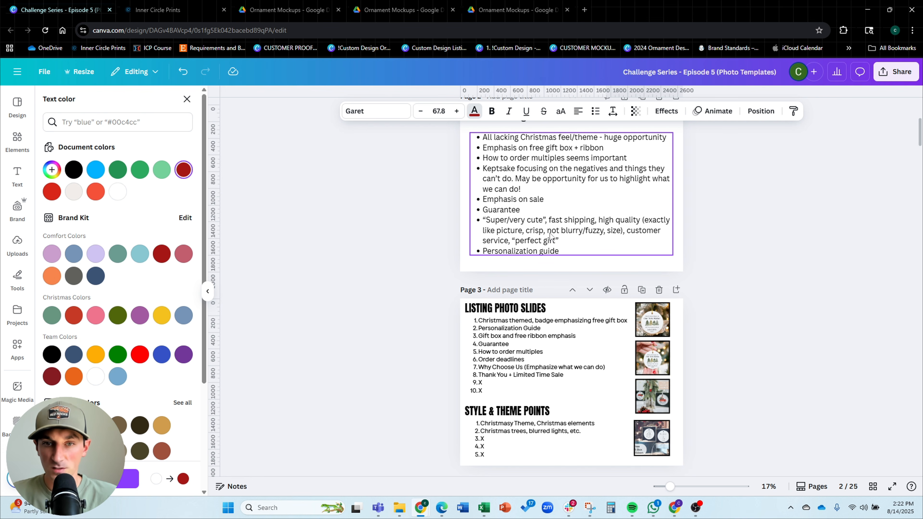
{"action": "scroll", "coordinate": [551, 235], "scroll_direction": "up", "scroll_amount": 2}
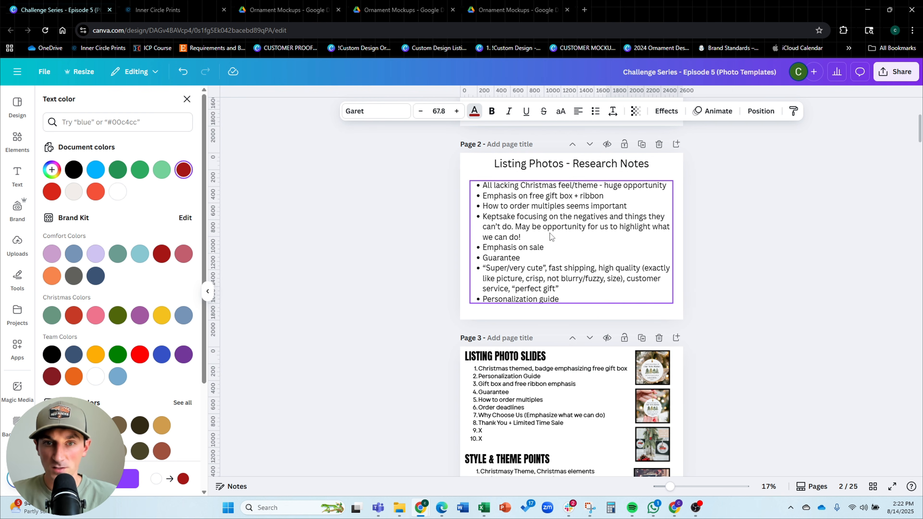
{"action": "scroll", "coordinate": [566, 210], "scroll_direction": "down", "scroll_amount": 8}
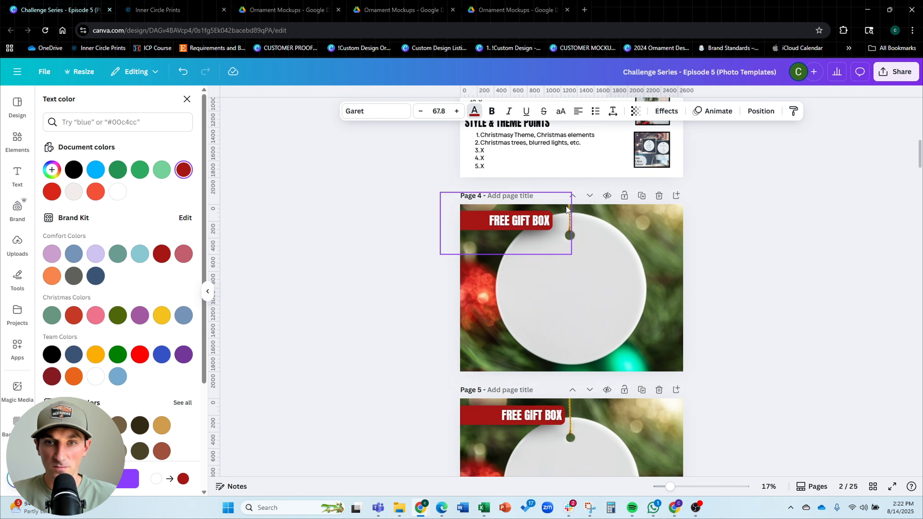
{"action": "scroll", "coordinate": [567, 210], "scroll_direction": "down", "scroll_amount": 20}
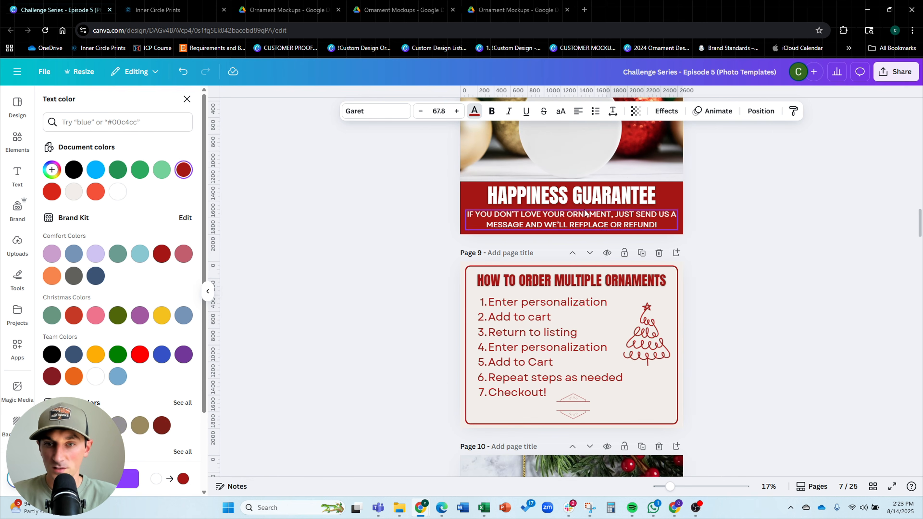
{"action": "scroll", "coordinate": [585, 210], "scroll_direction": "down", "scroll_amount": 12}
Replace the pasted text with the lines FAST SHIPPING and HAPPINESS GUARANTEE
{"action": "left_click", "coordinate": [631, 224]}
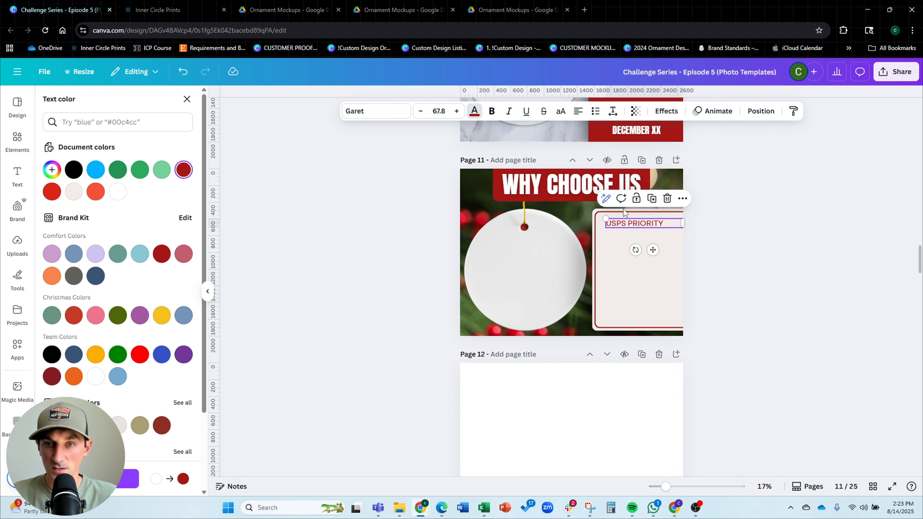
{"action": "double_click", "coordinate": [630, 223]}
{"action": "type", "text": "FAST SHIPPING"}
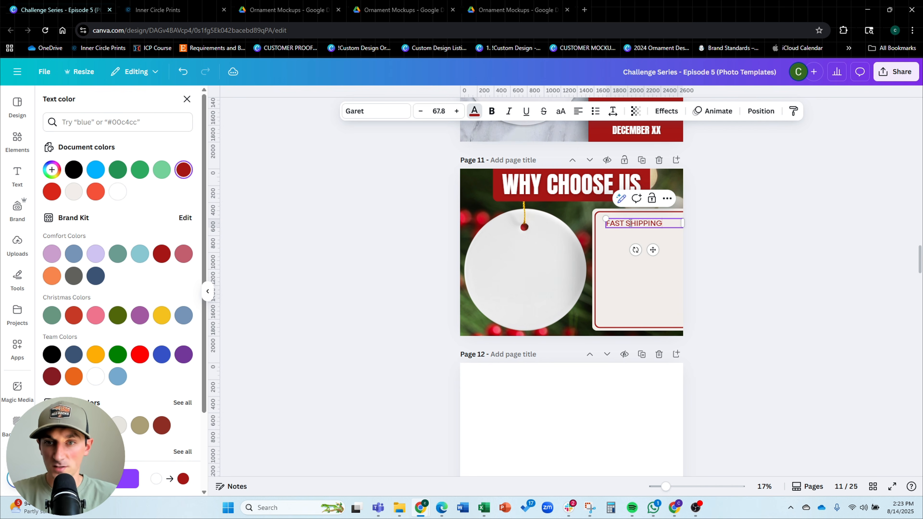
{"action": "key", "text": "Return"}
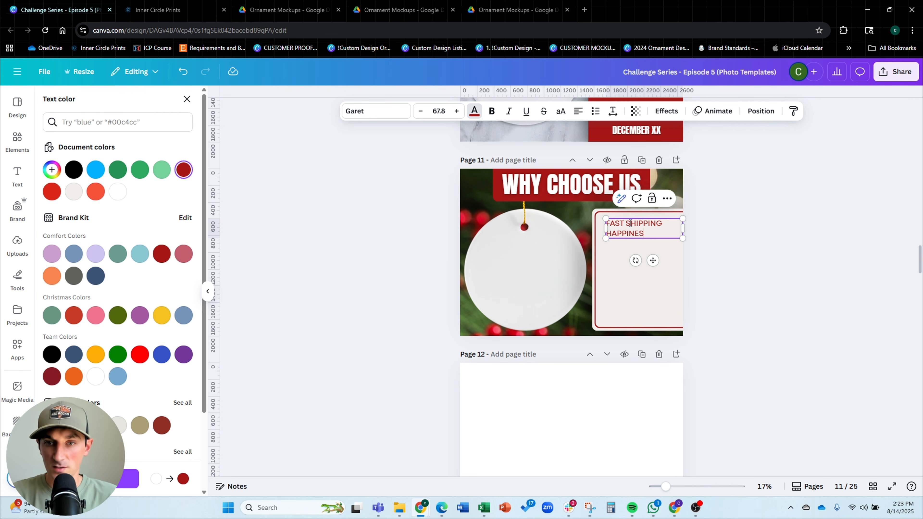
{"action": "key", "text": "BackSpace"}
{"action": "key", "text": "BackSpace"}
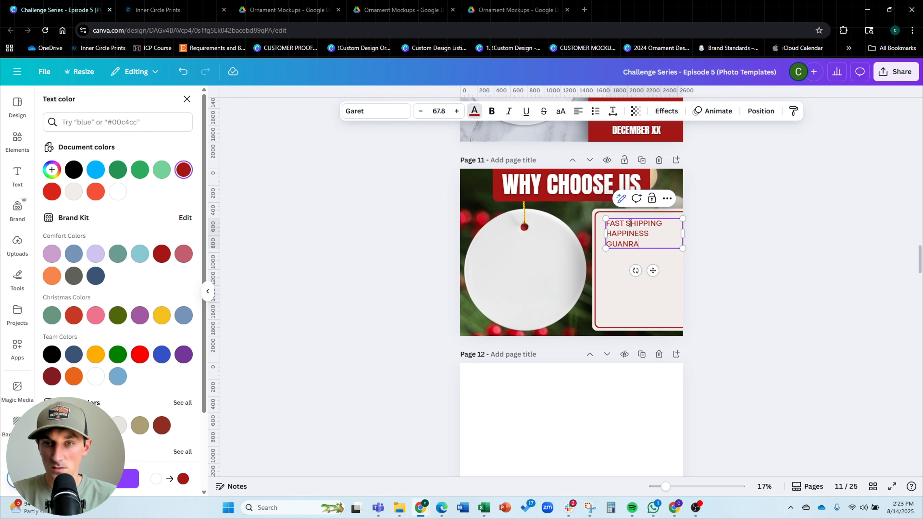
{"action": "type", "text": "RANTEE"}
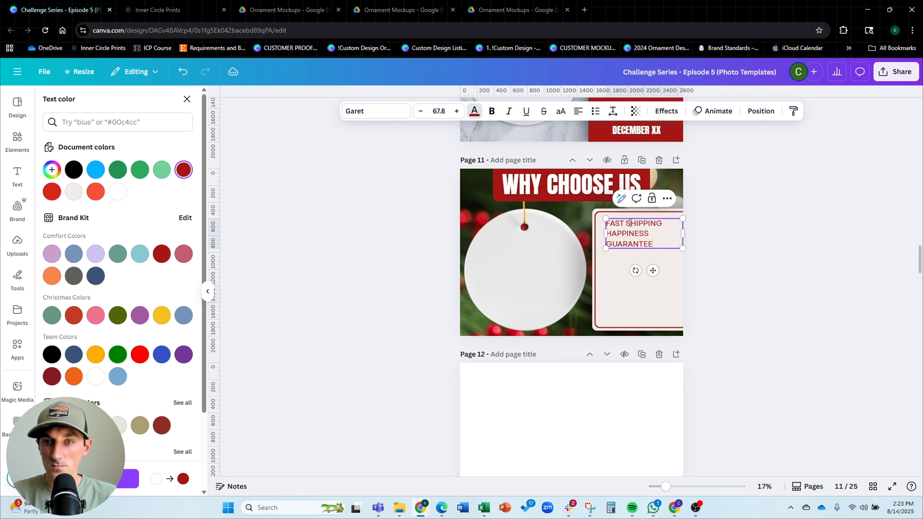
{"action": "key", "text": "Return"}
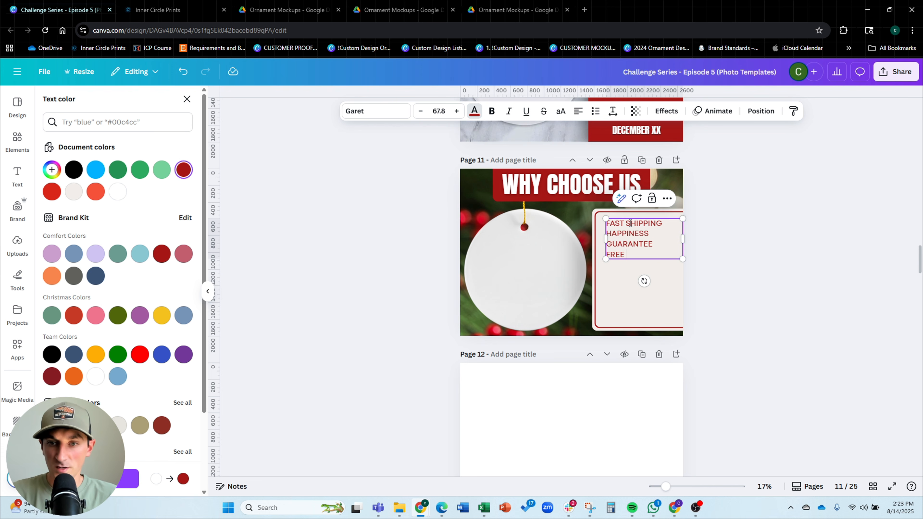
Add the lines FREE RIBBON, FREE GIFT BOX and HIGH QUALITY PRINTS to the list
{"action": "key", "text": "Return"}
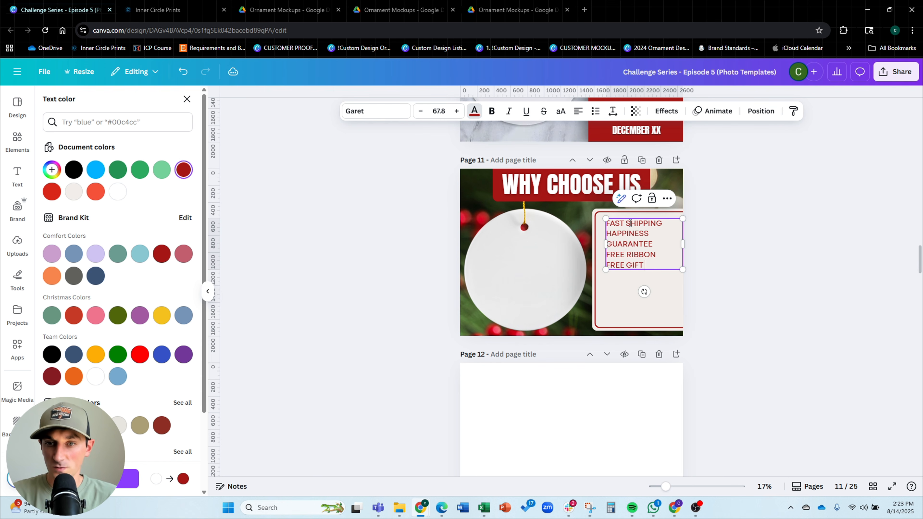
{"action": "type", "text": "FREE GIFT BOX"}
{"action": "key", "text": "Return"}
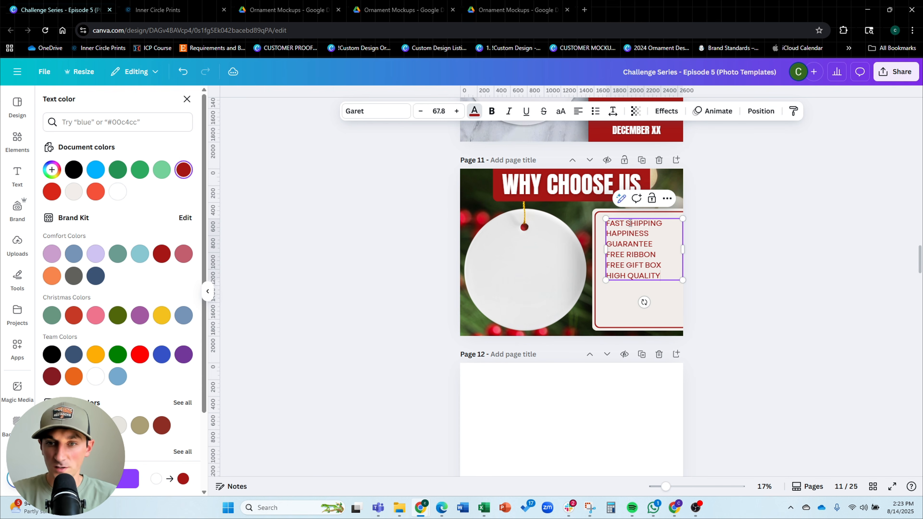
{"action": "type", "text": "HIGH QUALITY PRINTS"}
{"action": "key", "text": "Return"}
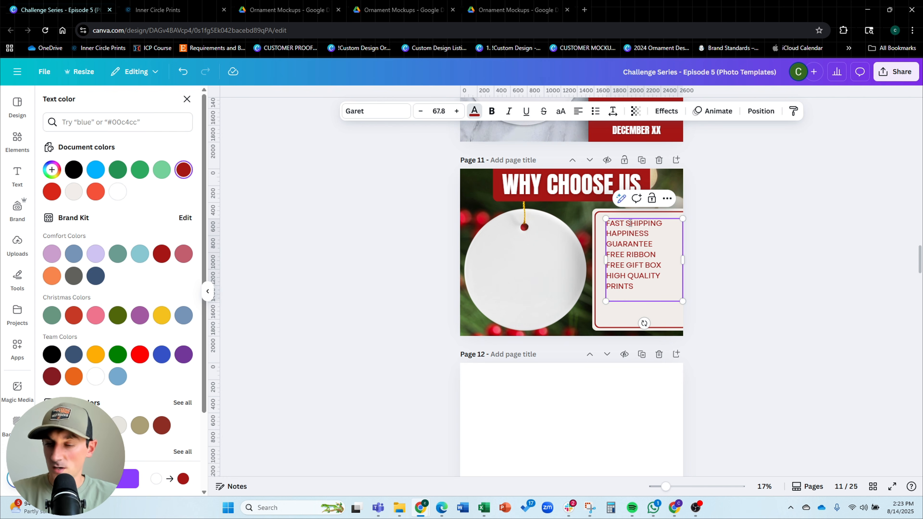
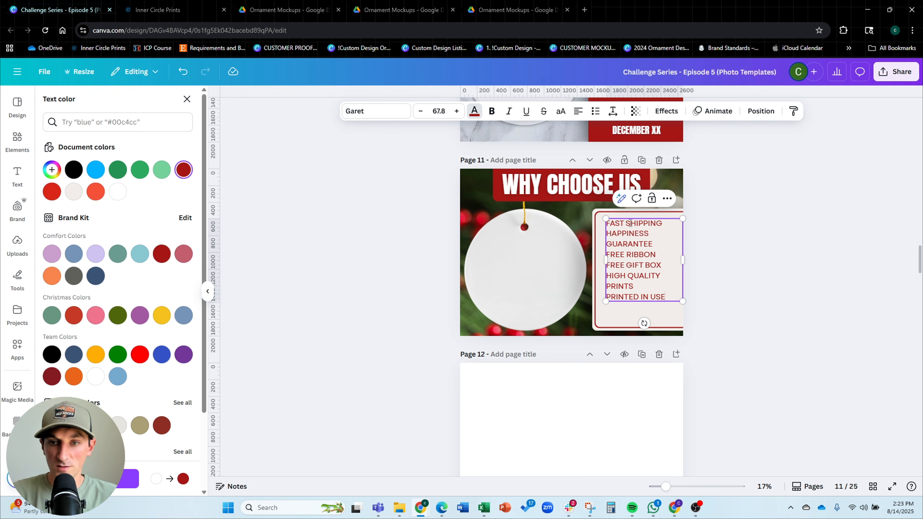
Add the list lines PRINTED IN THE USA and PERSONALIZED GIFTS to the feature list text
{"action": "type", "text": "PRINTED IN THE USAE"}
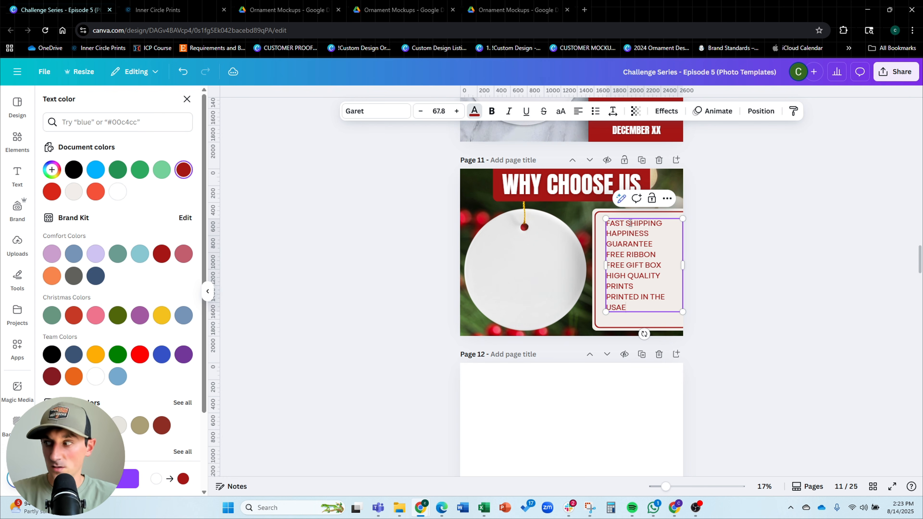
{"action": "key", "text": "BackSpace"}
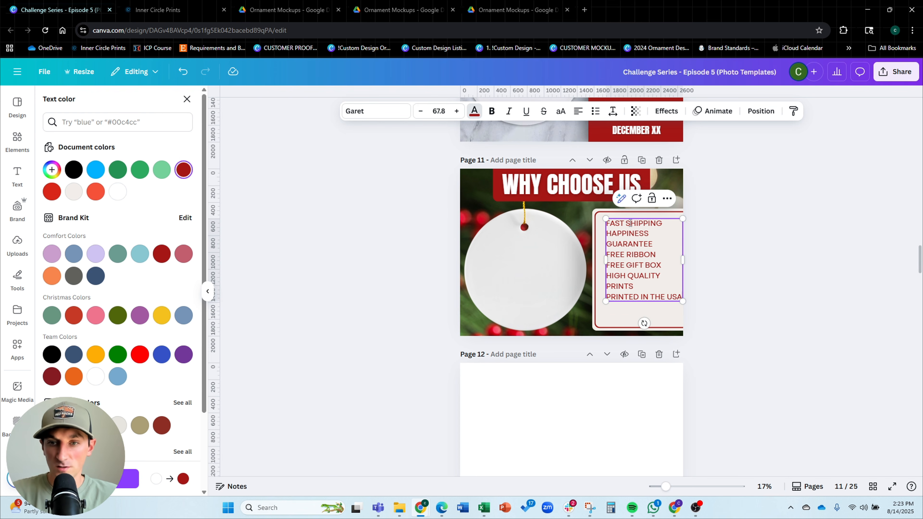
{"action": "key", "text": "Return"}
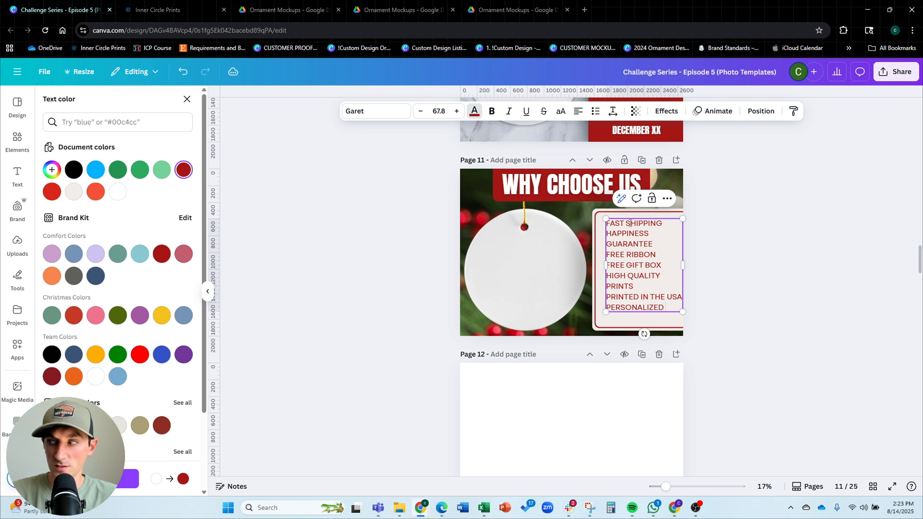
{"action": "type", "text": "PERSONALIZED GIFTS"}
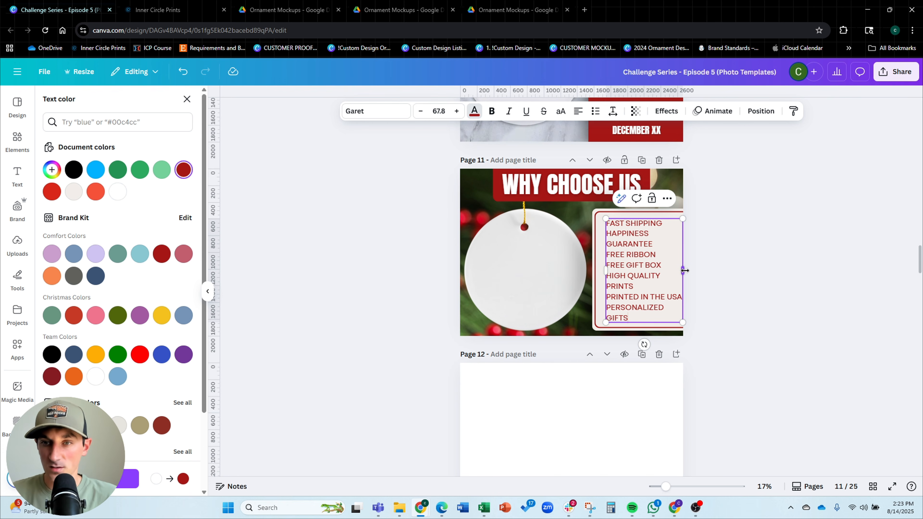
Widen the feature list text box and reposition the list together with its cream panel on the page
{"action": "mouse_move", "coordinate": [685, 271]}
{"action": "left_mouse_down"}
{"action": "mouse_move", "coordinate": [707, 271]}
{"action": "mouse_move", "coordinate": [700, 271]}
{"action": "left_mouse_up"}
{"action": "left_click", "coordinate": [708, 174]}
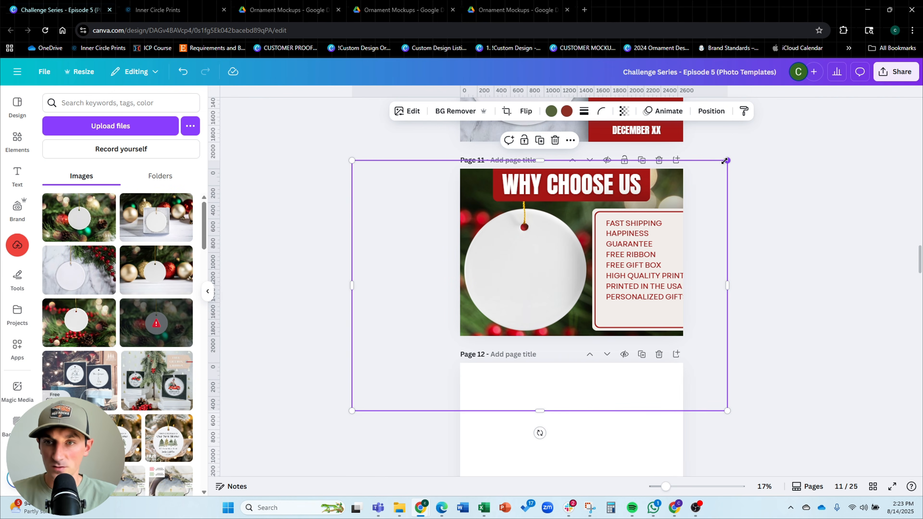
{"action": "mouse_move", "coordinate": [724, 160]}
{"action": "left_mouse_down"}
{"action": "mouse_move", "coordinate": [699, 180]}
{"action": "mouse_move", "coordinate": [708, 168]}
{"action": "left_mouse_up"}
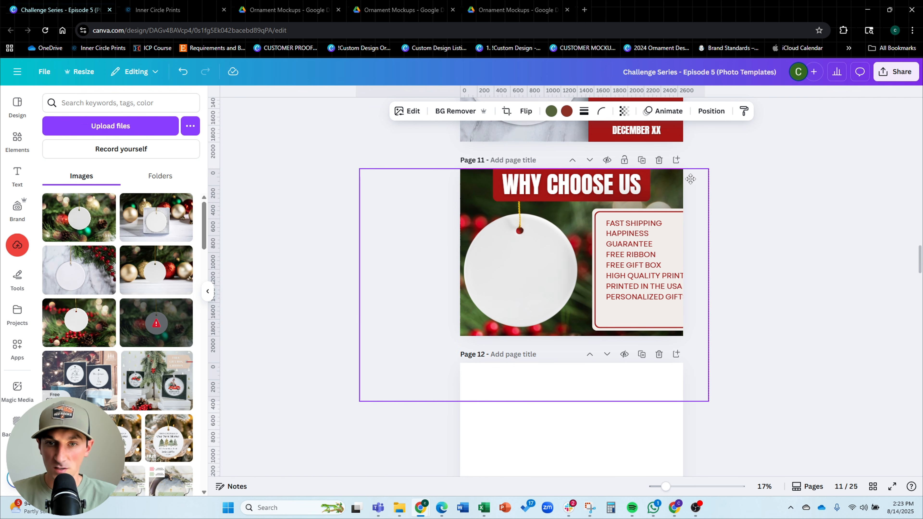
{"action": "left_click", "coordinate": [793, 231]}
{"action": "left_click_drag", "start_coordinate": [755, 215], "coordinate": [595, 323]}
{"action": "left_click_drag", "start_coordinate": [612, 312], "coordinate": [603, 311]}
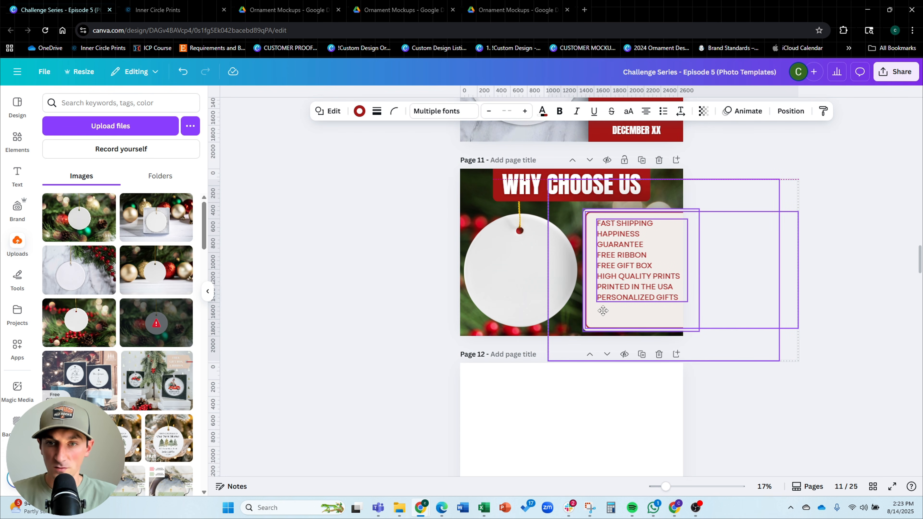
{"action": "left_click", "coordinate": [850, 240]}
Set the feature list's line spacing to 1.64
{"action": "scroll", "coordinate": [751, 283], "scroll_direction": "up", "scroll_amount": 2}
{"action": "left_click", "coordinate": [682, 285]}
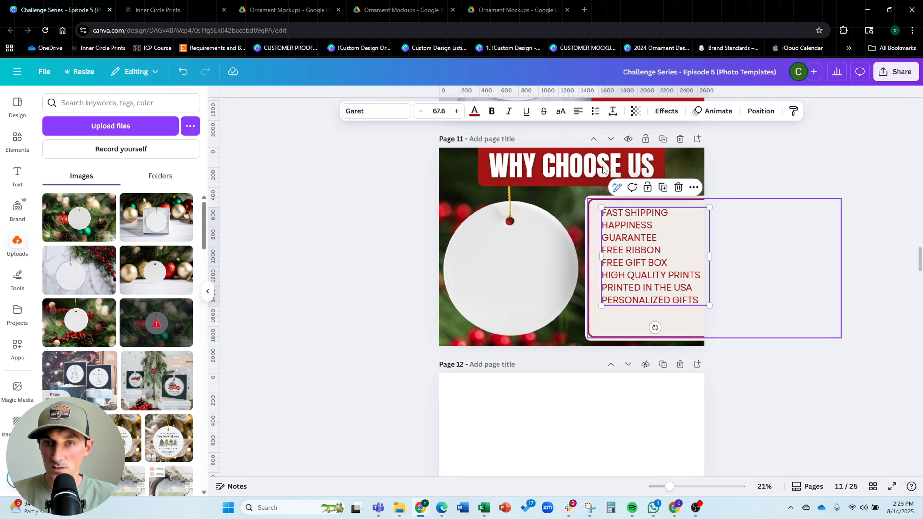
{"action": "left_click", "coordinate": [613, 111]}
{"action": "left_click_drag", "start_coordinate": [596, 186], "coordinate": [606, 194]}
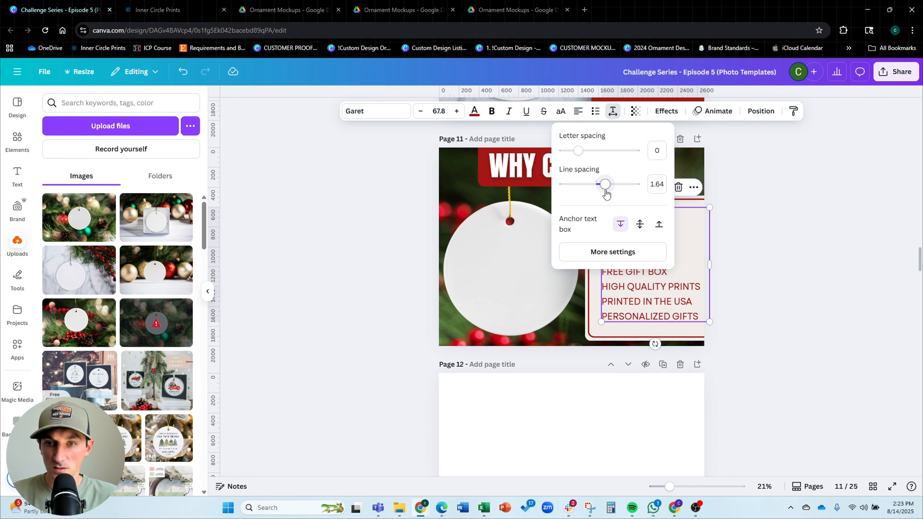
{"action": "left_click", "coordinate": [817, 246]}
Move the feature list slightly and scale it down to font size 64.2
{"action": "scroll", "coordinate": [727, 263], "scroll_direction": "up", "scroll_amount": 2}
{"action": "left_click", "coordinate": [698, 255]}
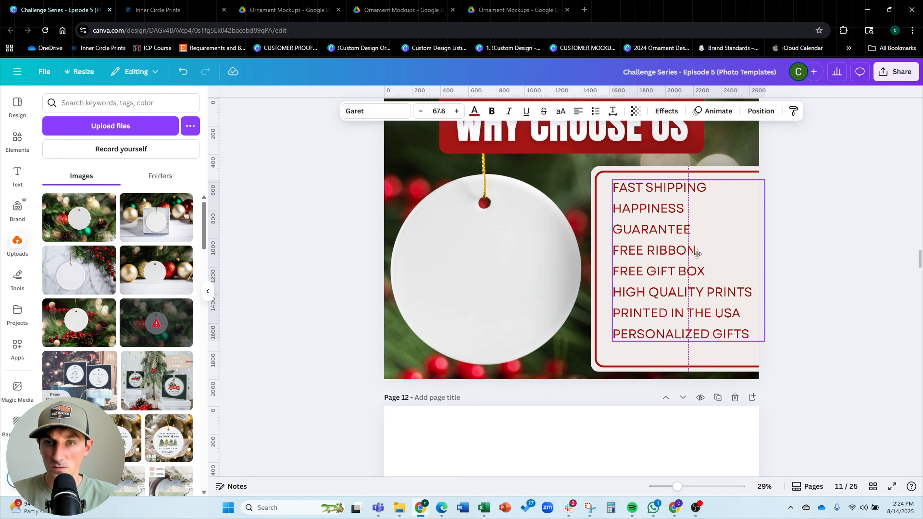
{"action": "left_click_drag", "start_coordinate": [697, 254], "coordinate": [702, 253]}
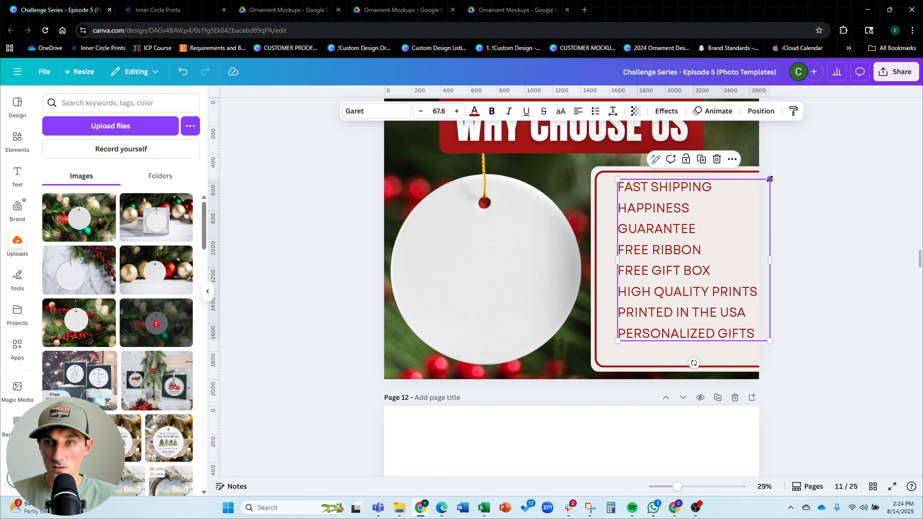
{"action": "left_click_drag", "start_coordinate": [770, 179], "coordinate": [762, 186]}
{"action": "left_click", "coordinate": [844, 245]}
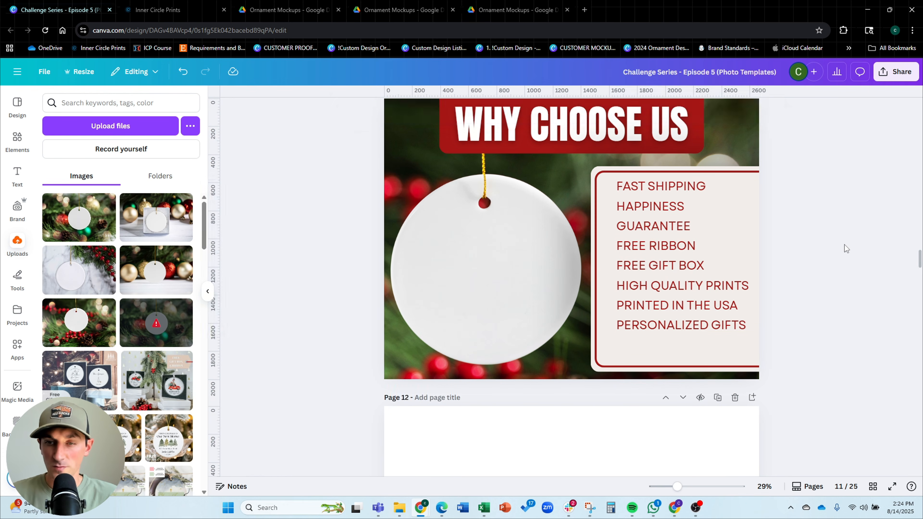
{"action": "left_click_drag", "start_coordinate": [712, 249], "coordinate": [713, 248]}
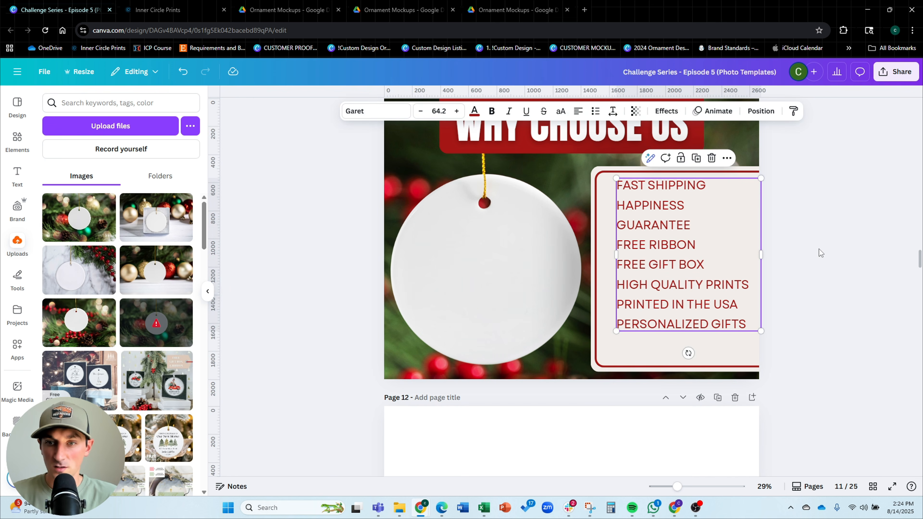
{"action": "left_click", "coordinate": [819, 249]}
Paste the decorative divider from page 9 below the feature list on page 11
{"action": "scroll", "coordinate": [660, 261], "scroll_direction": "up", "scroll_amount": 15}
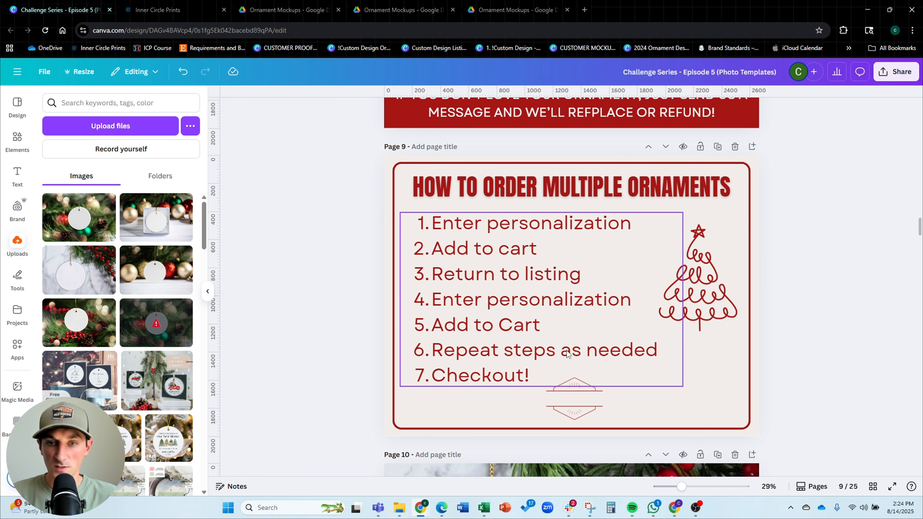
{"action": "left_click", "coordinate": [574, 393]}
{"action": "scroll", "coordinate": [844, 184], "scroll_direction": "down", "scroll_amount": 15}
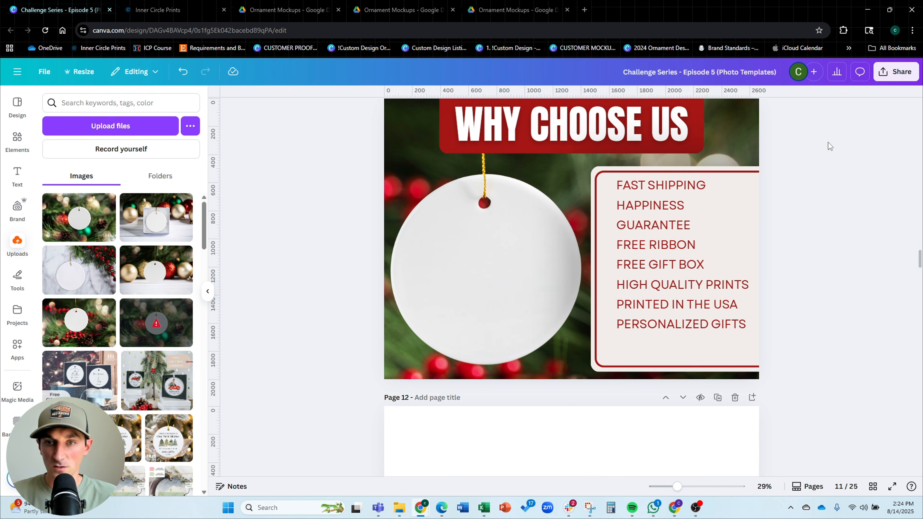
{"action": "key", "text": "ctrl+v"}
{"action": "left_click_drag", "start_coordinate": [590, 331], "coordinate": [691, 349]}
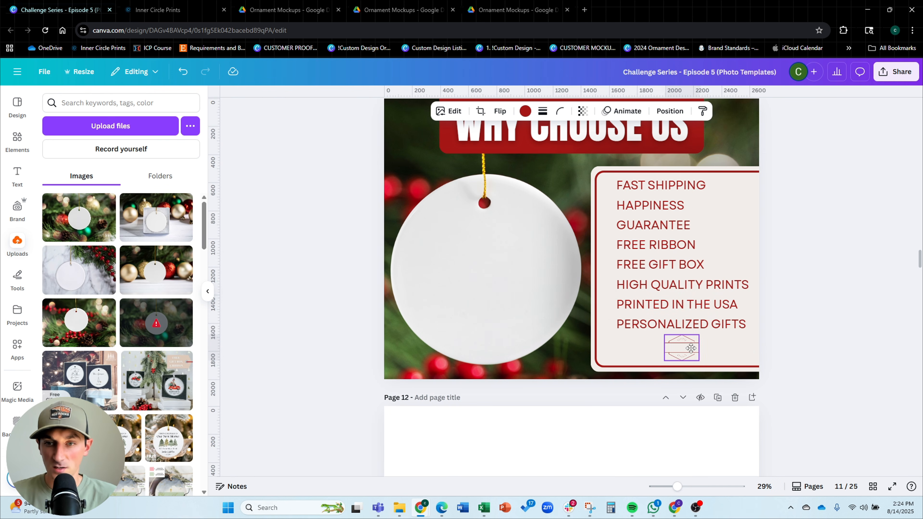
{"action": "left_click", "coordinate": [870, 322]}
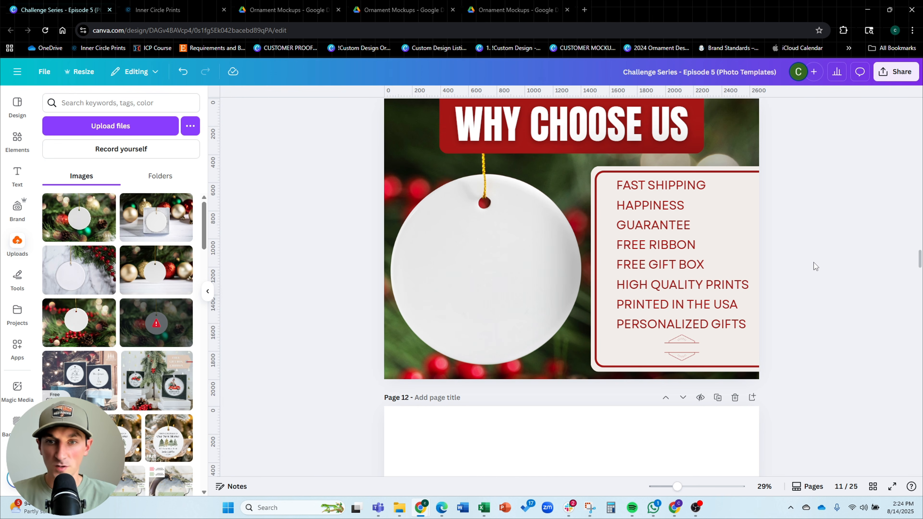
Search the elements for 'shipping' and add the fast delivery truck graphic to the page
{"action": "scroll", "coordinate": [813, 262], "scroll_direction": "up", "scroll_amount": 1}
{"action": "left_click_drag", "start_coordinate": [559, 253], "coordinate": [568, 252]}
{"action": "left_click", "coordinate": [817, 141]}
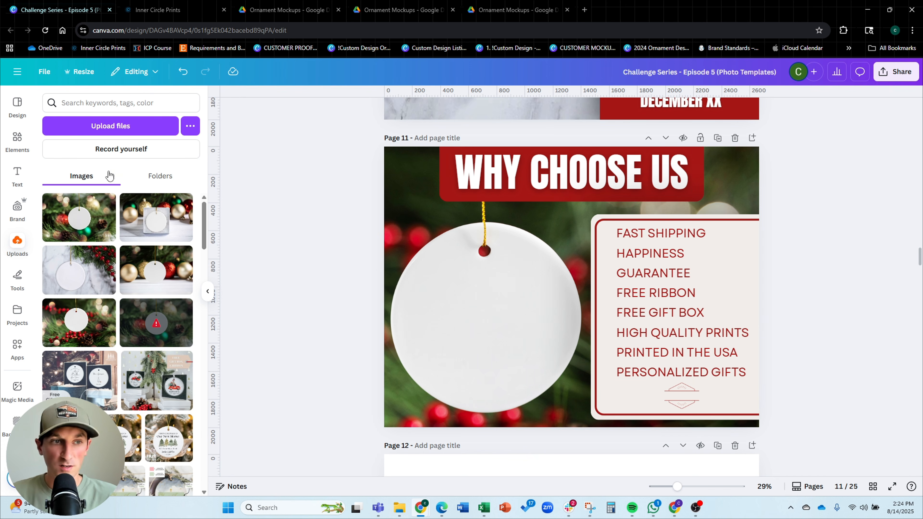
{"action": "left_click", "coordinate": [17, 141]}
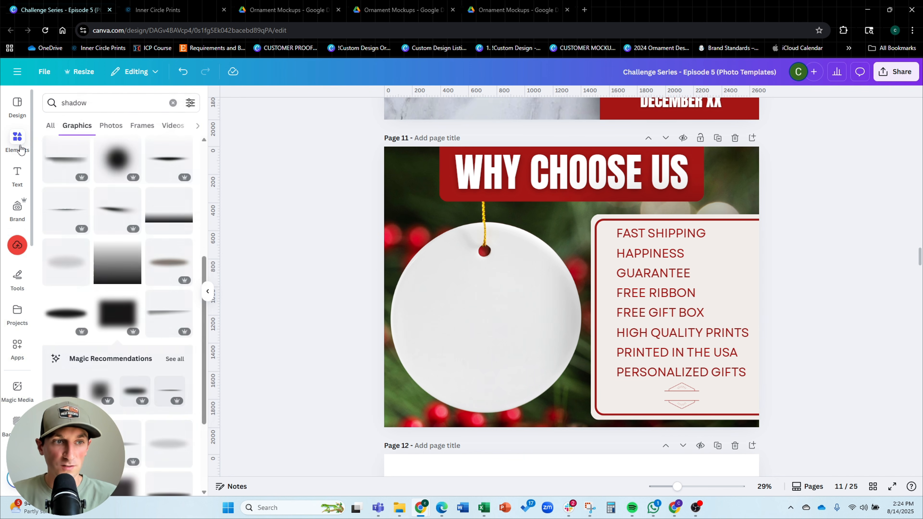
{"action": "left_click", "coordinate": [90, 103]}
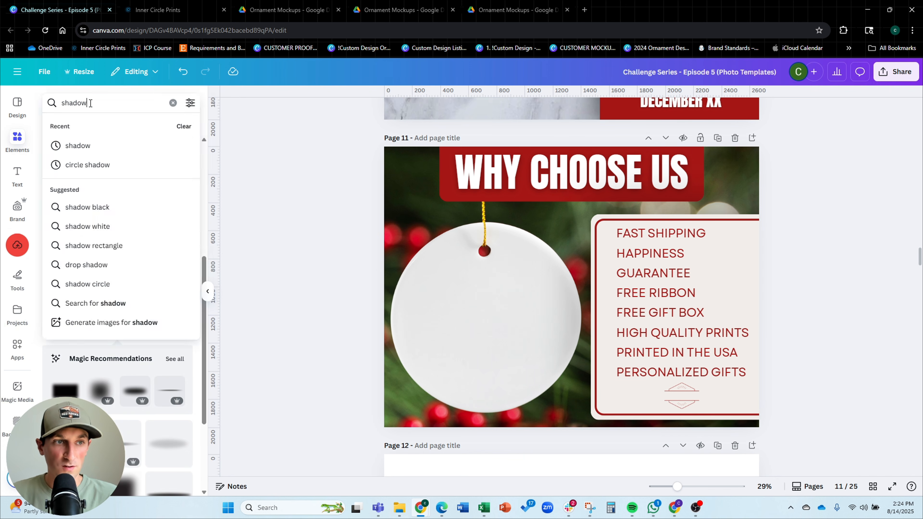
{"action": "key", "text": "ctrl+a"}
{"action": "type", "text": "shipping"}
{"action": "key", "text": "Return"}
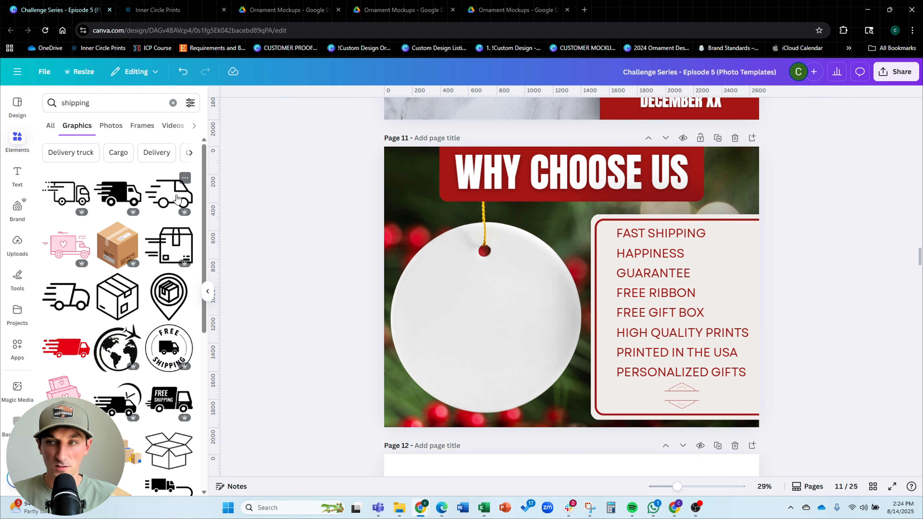
{"action": "left_click", "coordinate": [176, 199]}
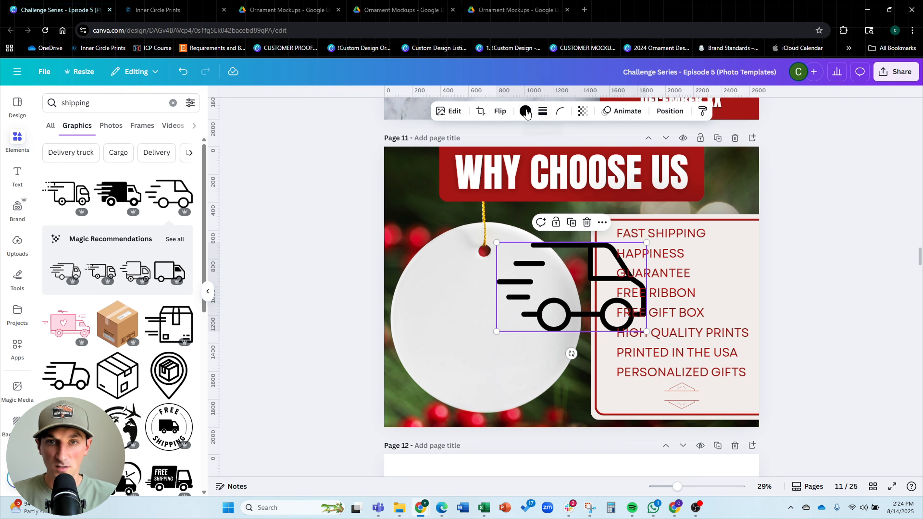
Recolor the truck dark red and shrink it into place beside FAST SHIPPING
{"action": "left_click", "coordinate": [526, 112]}
{"action": "left_click", "coordinate": [184, 170]}
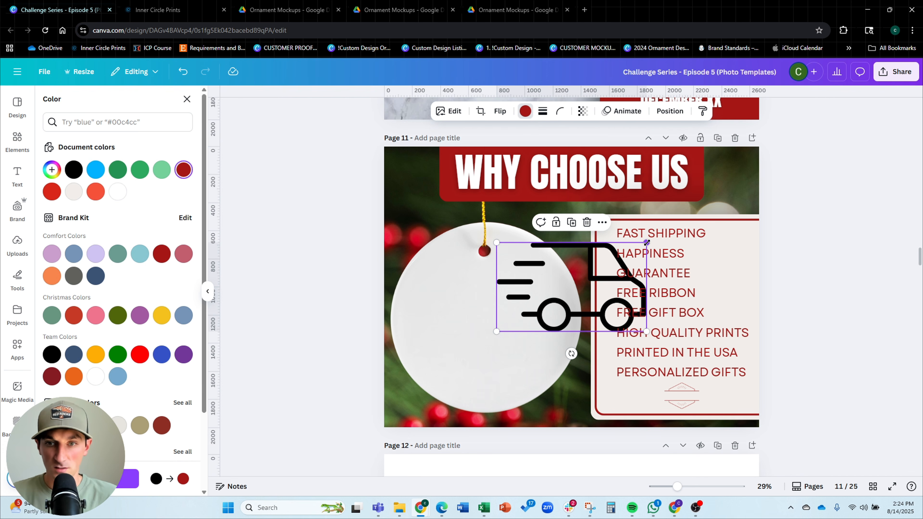
{"action": "left_click_drag", "start_coordinate": [646, 243], "coordinate": [609, 240]}
{"action": "scroll", "coordinate": [613, 240], "scroll_direction": "up", "scroll_amount": 3}
{"action": "scroll", "coordinate": [613, 240], "scroll_direction": "up", "scroll_amount": 3}
{"action": "left_click_drag", "start_coordinate": [679, 206], "coordinate": [651, 230]}
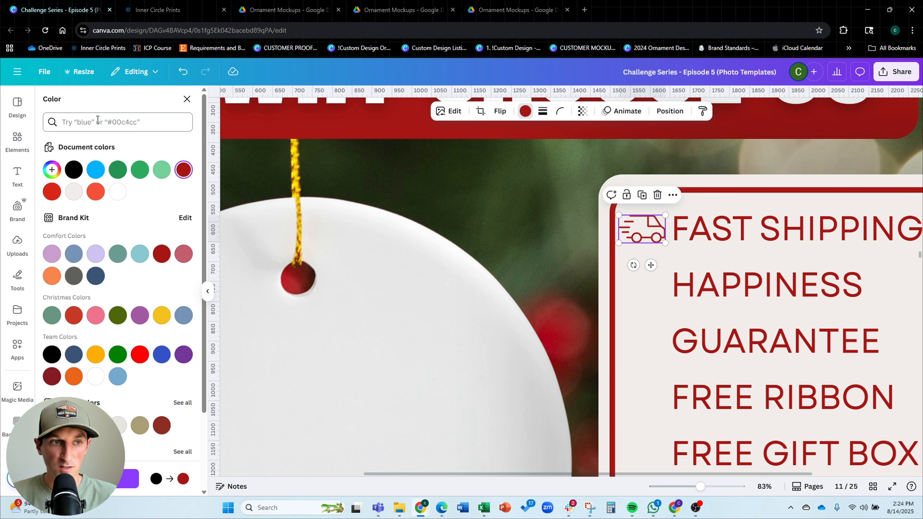
{"action": "left_click", "coordinate": [374, 227]}
Search the elements for 'heart' and place a solid heart shape beside HAPPINESS
{"action": "left_click", "coordinate": [17, 140]}
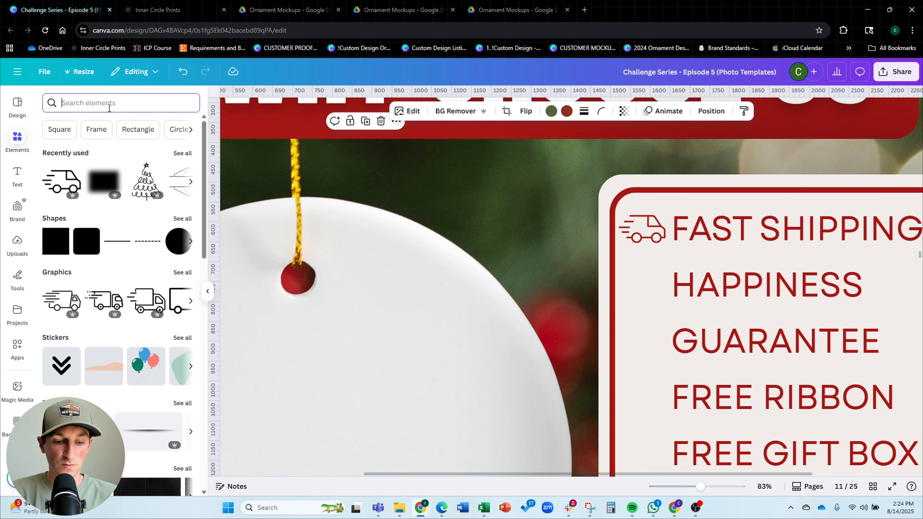
{"action": "type", "text": "heart"}
{"action": "key", "text": "Return"}
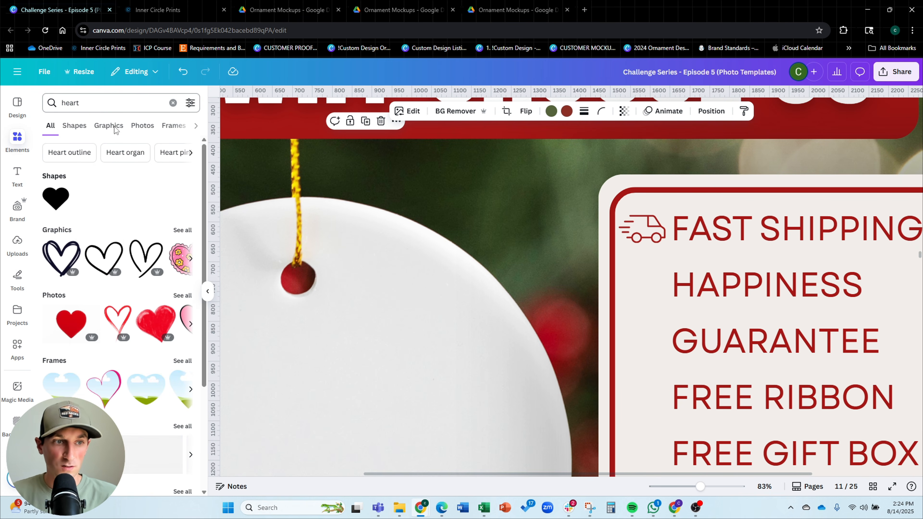
{"action": "left_click", "coordinate": [56, 198]}
{"action": "left_click_drag", "start_coordinate": [664, 274], "coordinate": [659, 304]}
{"action": "left_click", "coordinate": [545, 276]}
{"action": "scroll", "coordinate": [449, 256], "scroll_direction": "down", "scroll_amount": 2}
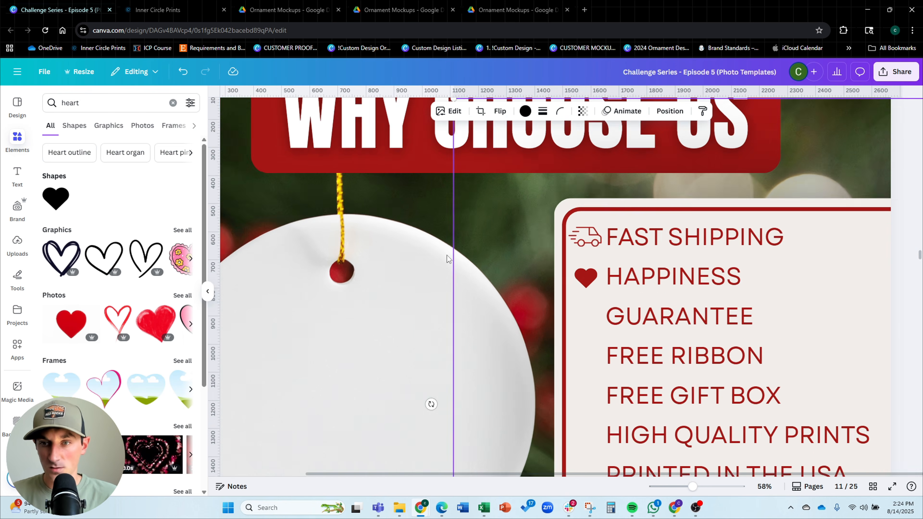
Widen the list box so HAPPINESS GUARANTEE fits on one line and scale the text slightly down
{"action": "left_click", "coordinate": [666, 306]}
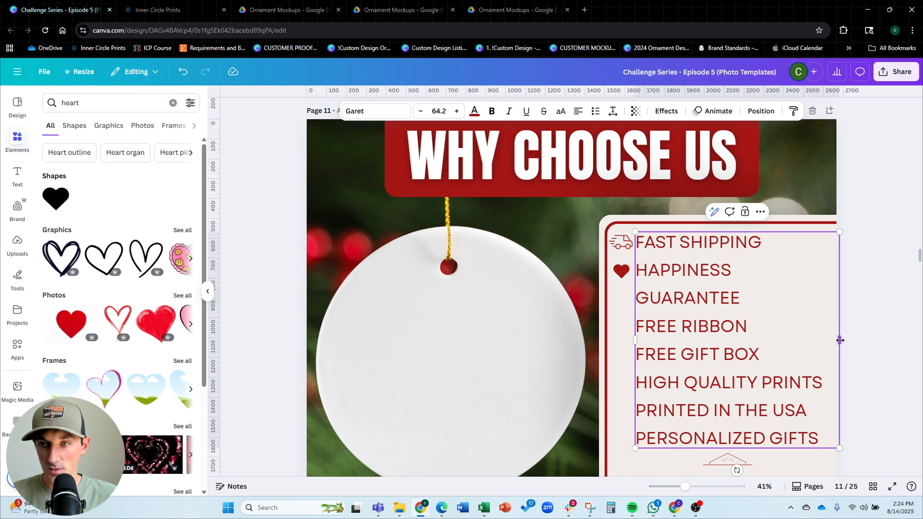
{"action": "left_click_drag", "start_coordinate": [840, 340], "coordinate": [848, 340]}
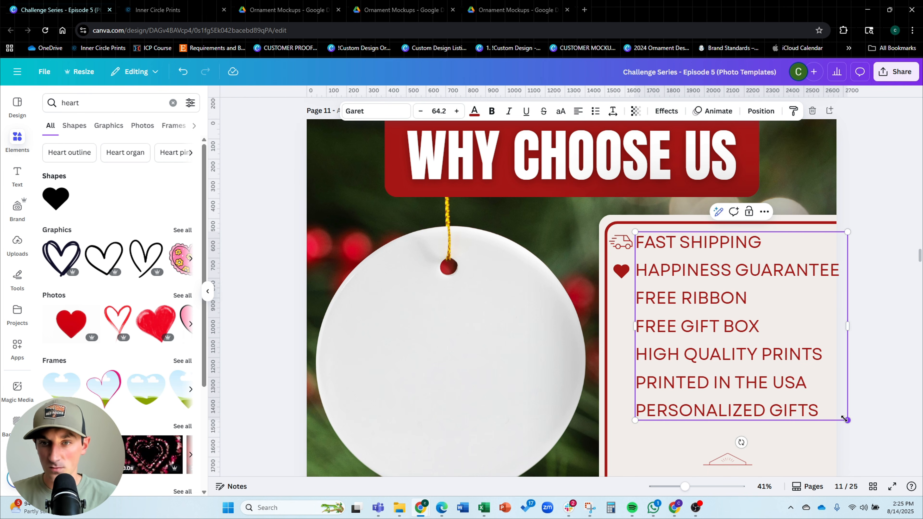
{"action": "left_click_drag", "start_coordinate": [843, 419], "coordinate": [827, 409]}
{"action": "left_click", "coordinate": [868, 284]}
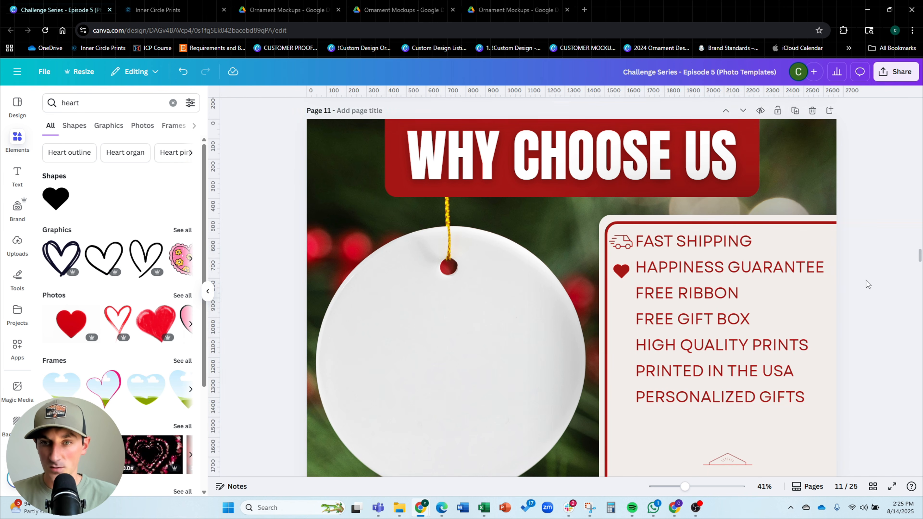
Enlarge the decorative divider below the list
{"action": "scroll", "coordinate": [836, 309], "scroll_direction": "down", "scroll_amount": 3}
{"action": "left_click", "coordinate": [738, 375]}
{"action": "left_click_drag", "start_coordinate": [752, 357], "coordinate": [762, 350]}
Increase the feature list's line spacing
{"action": "left_click", "coordinate": [694, 258]}
{"action": "left_click", "coordinate": [613, 111]}
{"action": "left_click_drag", "start_coordinate": [596, 184], "coordinate": [611, 184]}
{"action": "left_click", "coordinate": [885, 242]}
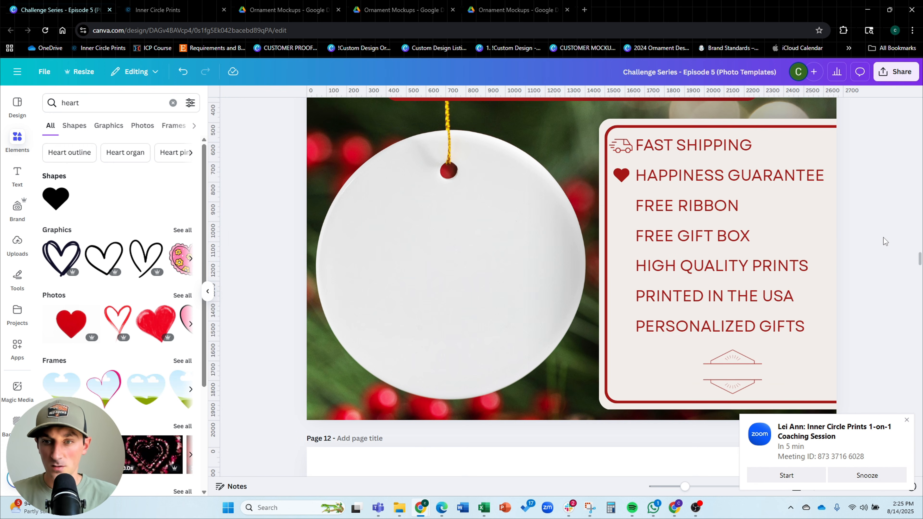
Enlarge the divider further and nudge it into position under the list
{"action": "left_click", "coordinate": [755, 375]}
{"action": "left_click_drag", "start_coordinate": [762, 351], "coordinate": [770, 344]}
{"action": "left_click_drag", "start_coordinate": [733, 368], "coordinate": [731, 367]}
{"action": "left_click", "coordinate": [869, 299]}
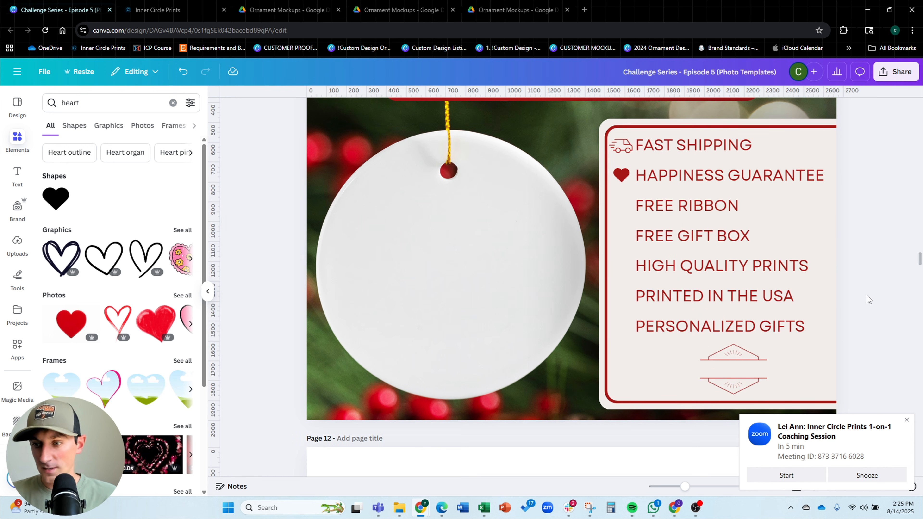
Search the graphics for 'ribbon' and insert the black bow graphic
{"action": "scroll", "coordinate": [868, 298], "scroll_direction": "up", "scroll_amount": 2}
{"action": "left_click", "coordinate": [105, 109]}
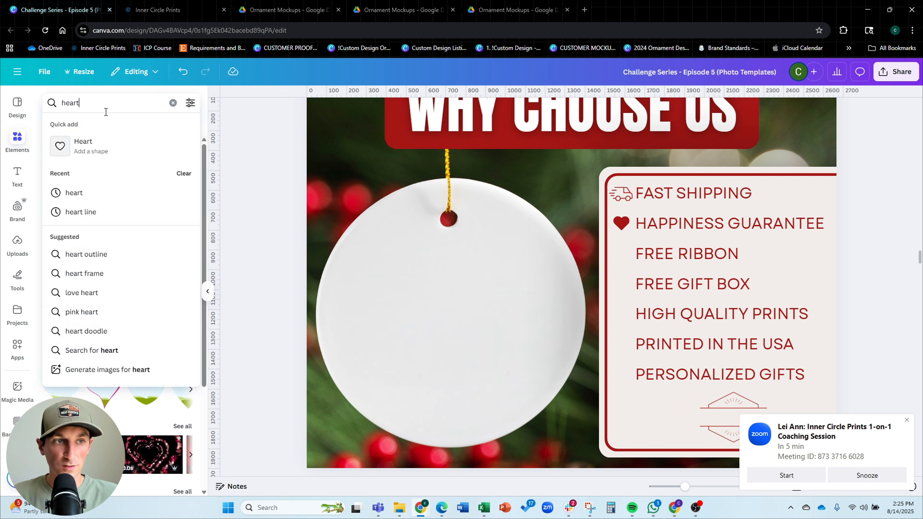
{"action": "key", "text": "ctrl+a"}
{"action": "type", "text": "ribbon"}
{"action": "key", "text": "Return"}
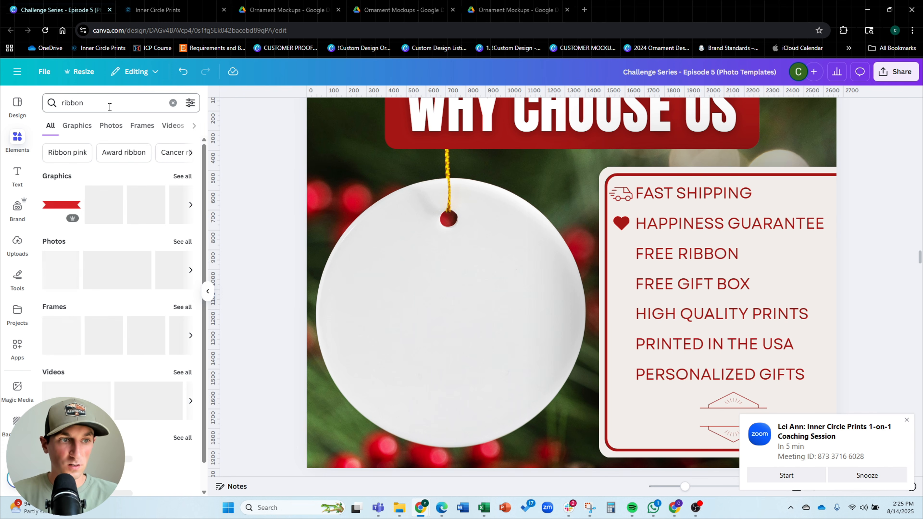
{"action": "left_click", "coordinate": [185, 176]}
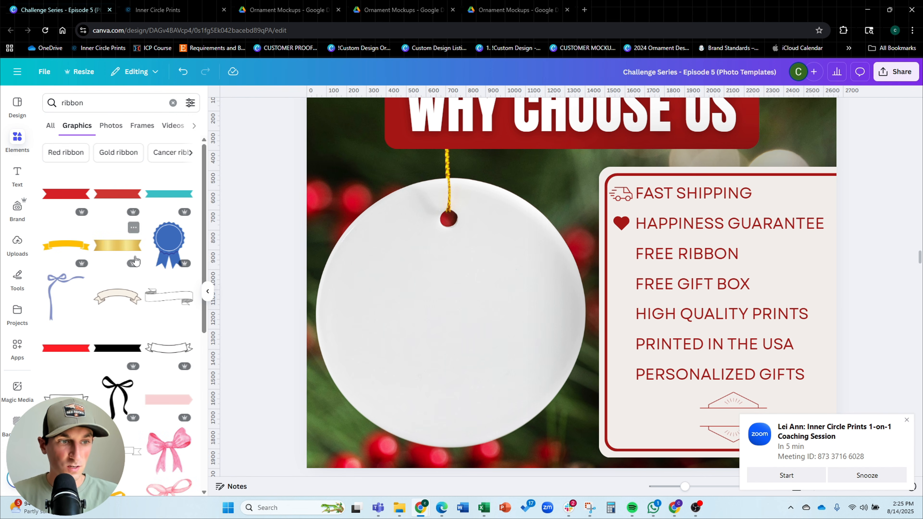
{"action": "left_click", "coordinate": [108, 349]}
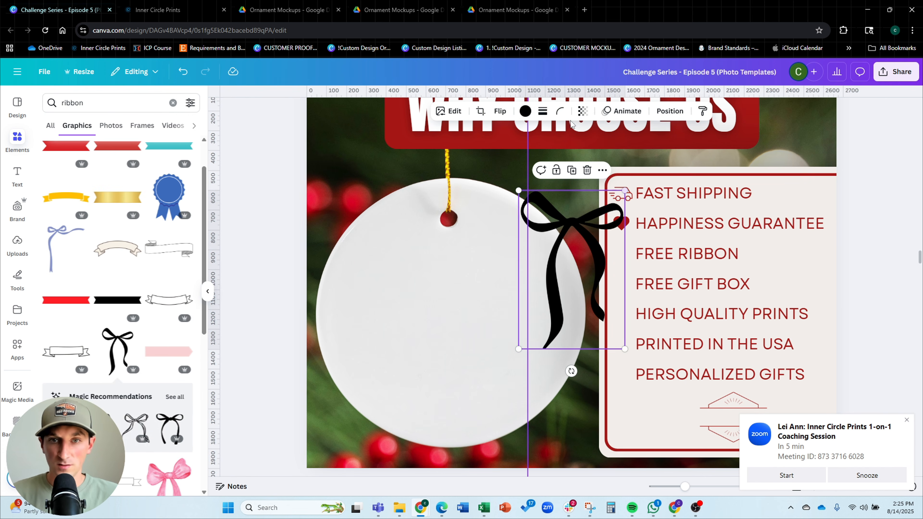
Recolor the bow yellow and shrink it into place beside FREE RIBBON
{"action": "left_click", "coordinate": [524, 112]}
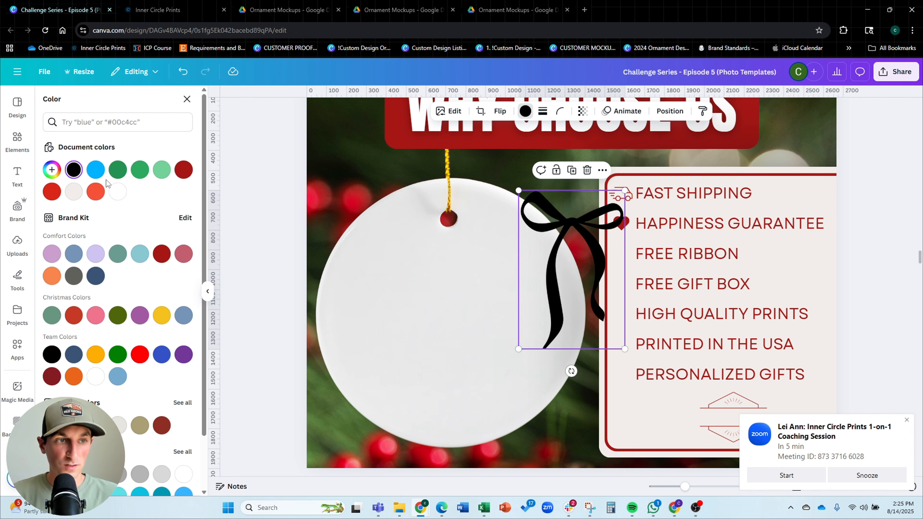
{"action": "left_click", "coordinate": [161, 315]}
{"action": "left_click_drag", "start_coordinate": [624, 190], "coordinate": [622, 256]}
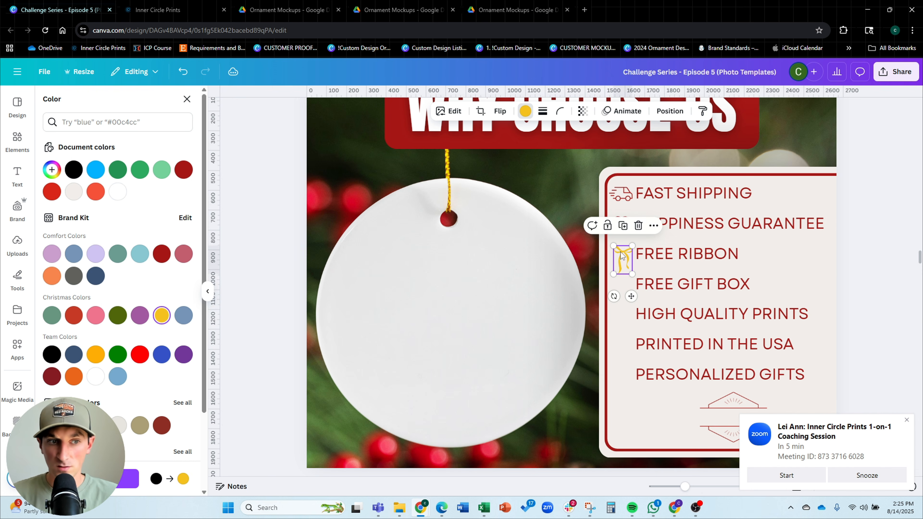
{"action": "left_click", "coordinate": [253, 174]}
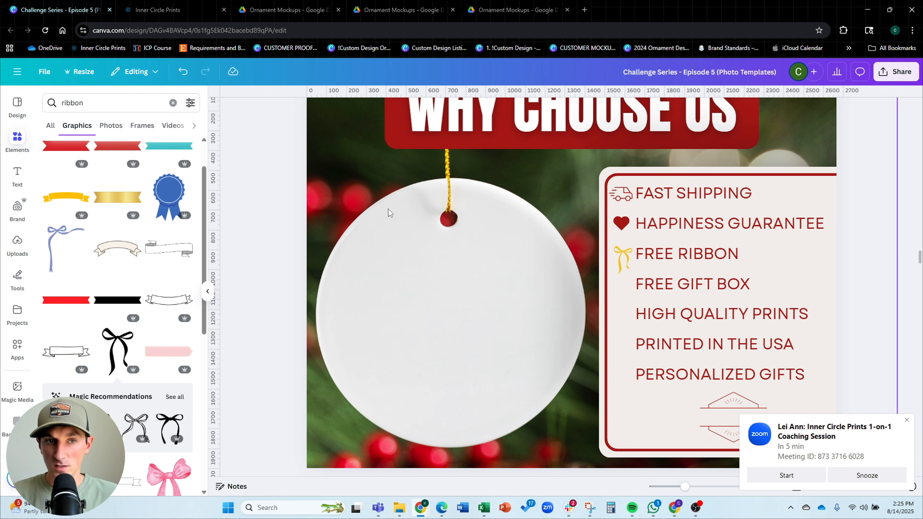
Search the graphics for 'gift box' and insert the brown wrapped gift box
{"action": "left_click", "coordinate": [130, 103]}
{"action": "double_click", "coordinate": [131, 102]}
{"action": "type", "text": "gift box"}
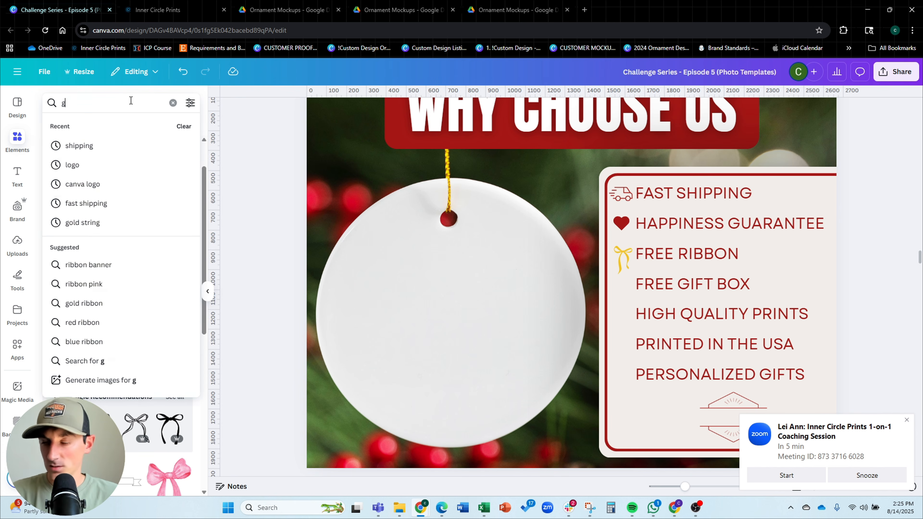
{"action": "key", "text": "Return"}
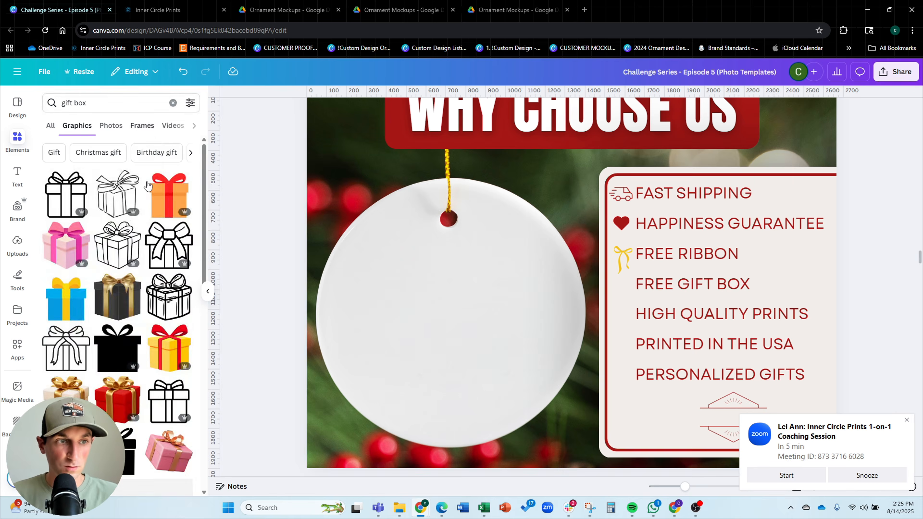
{"action": "scroll", "coordinate": [159, 196], "scroll_direction": "down", "scroll_amount": 3}
{"action": "scroll", "coordinate": [159, 195], "scroll_direction": "down", "scroll_amount": 10}
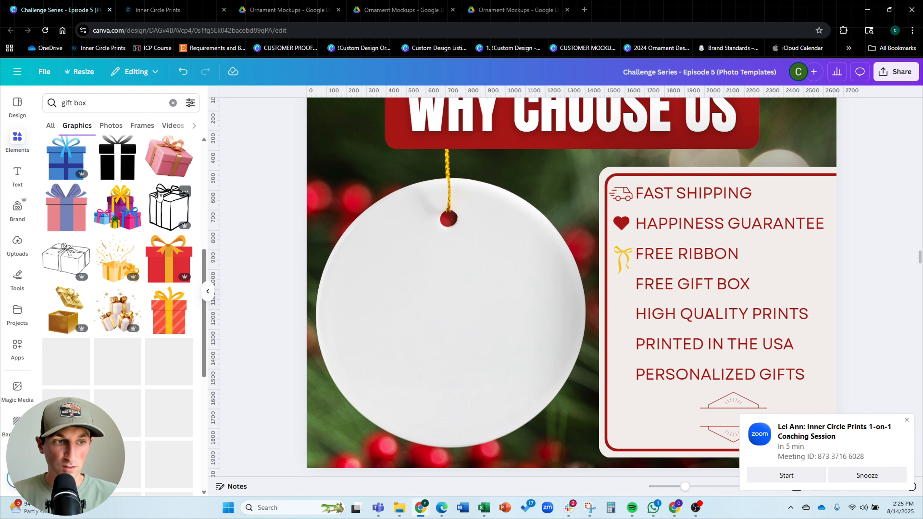
{"action": "scroll", "coordinate": [159, 197], "scroll_direction": "down", "scroll_amount": 2}
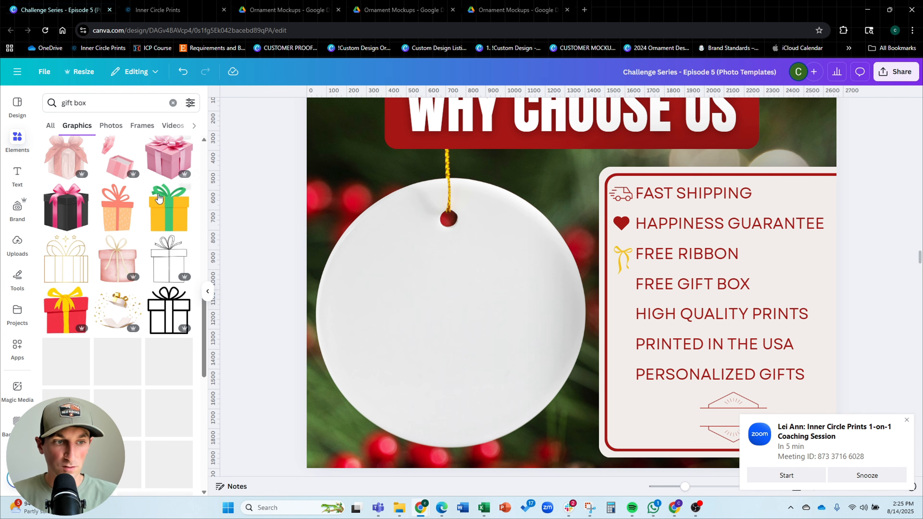
{"action": "scroll", "coordinate": [97, 247], "scroll_direction": "down", "scroll_amount": 4}
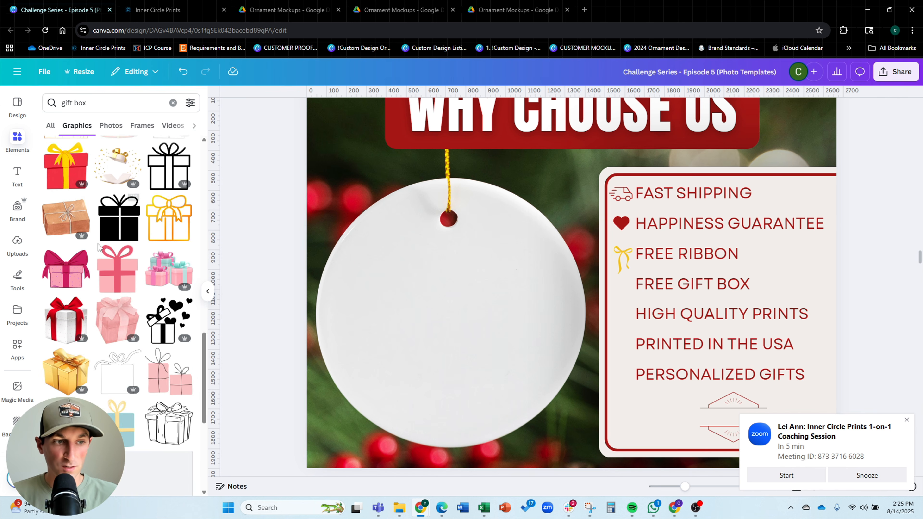
{"action": "left_click", "coordinate": [66, 209]}
Shrink the gift box and position it beside FREE GIFT BOX
{"action": "left_click_drag", "start_coordinate": [781, 103], "coordinate": [419, 423]}
{"action": "left_click_drag", "start_coordinate": [390, 415], "coordinate": [621, 287]}
{"action": "left_click_drag", "start_coordinate": [621, 246], "coordinate": [622, 243]}
{"action": "scroll", "coordinate": [626, 287], "scroll_direction": "up", "scroll_amount": 5}
{"action": "left_click", "coordinate": [650, 293]}
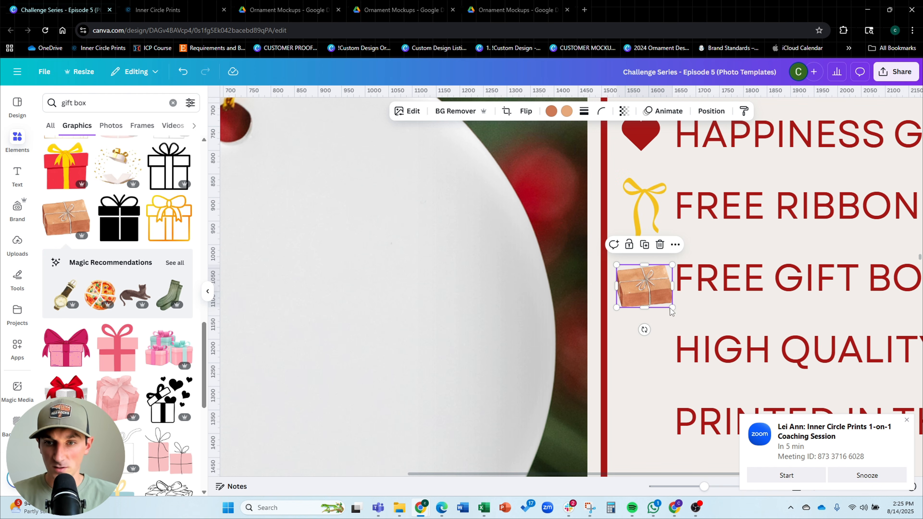
{"action": "left_click_drag", "start_coordinate": [673, 308], "coordinate": [649, 286]}
{"action": "scroll", "coordinate": [649, 290], "scroll_direction": "down", "scroll_amount": 5}
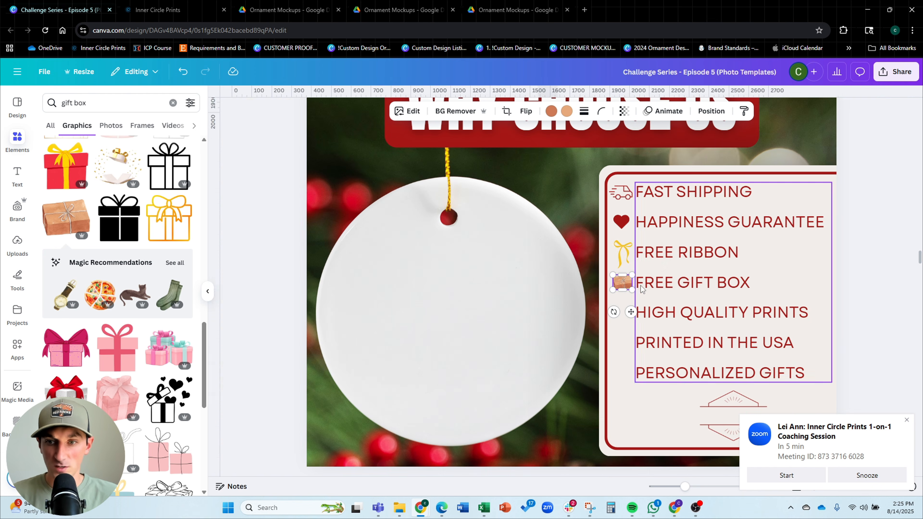
Search the graphics for 'quality'
{"action": "triple_click", "coordinate": [79, 102]}
{"action": "type", "text": "quality"}
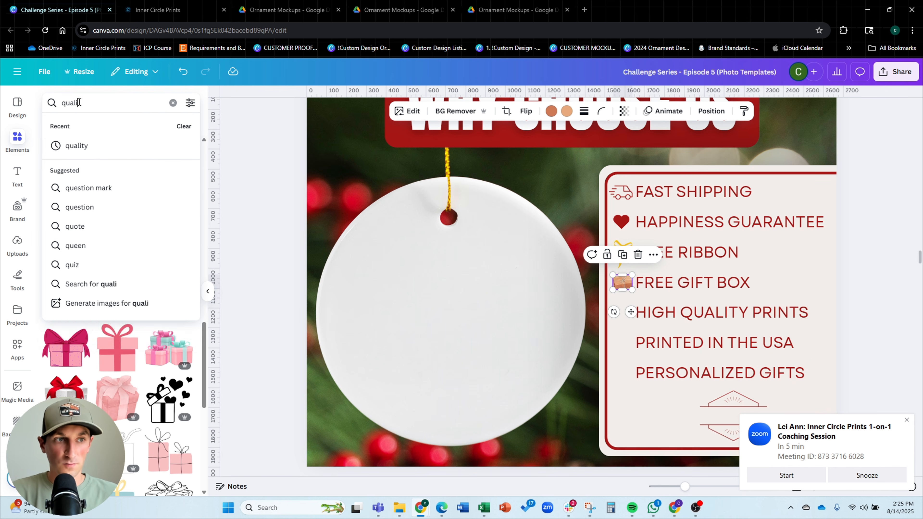
{"action": "key", "text": "Return"}
{"action": "left_click", "coordinate": [165, 251]}
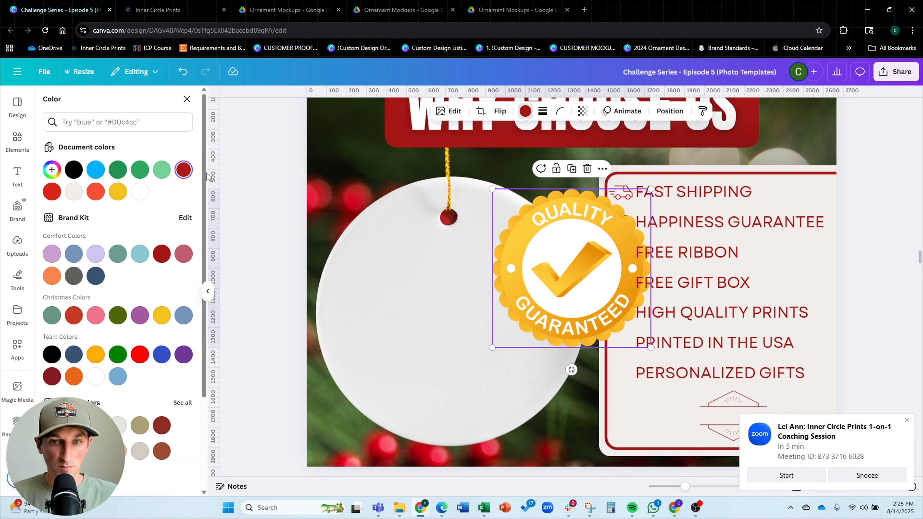
{"action": "key", "text": "ctrl+z"}
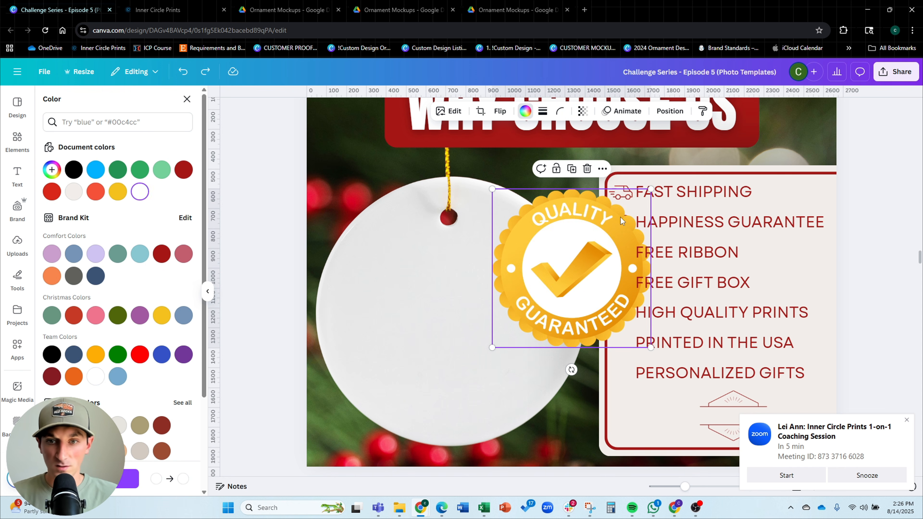
{"action": "key", "text": "Delete"}
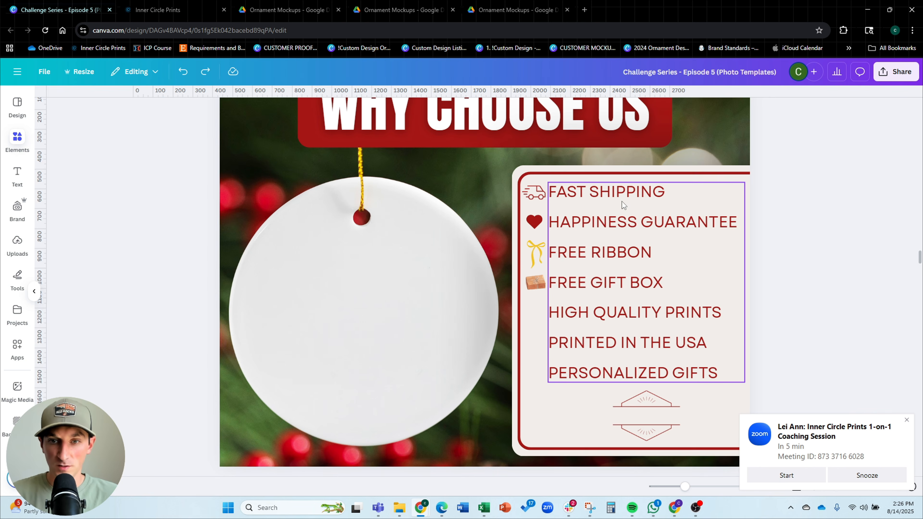
Insert the HIGH QUALITY stamp graphic, recolor it dark red, and shrink it beside HIGH QUALITY PRINTS
{"action": "left_click", "coordinate": [74, 246]}
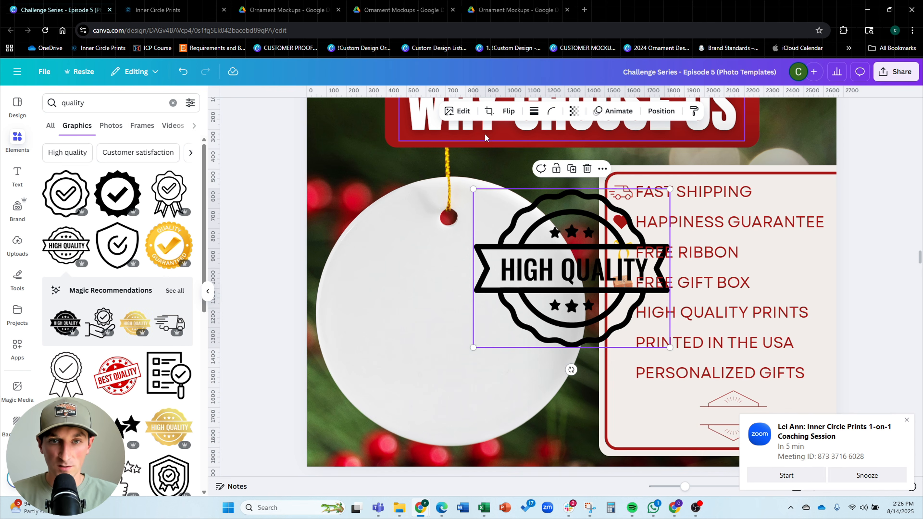
{"action": "left_click", "coordinate": [525, 111]}
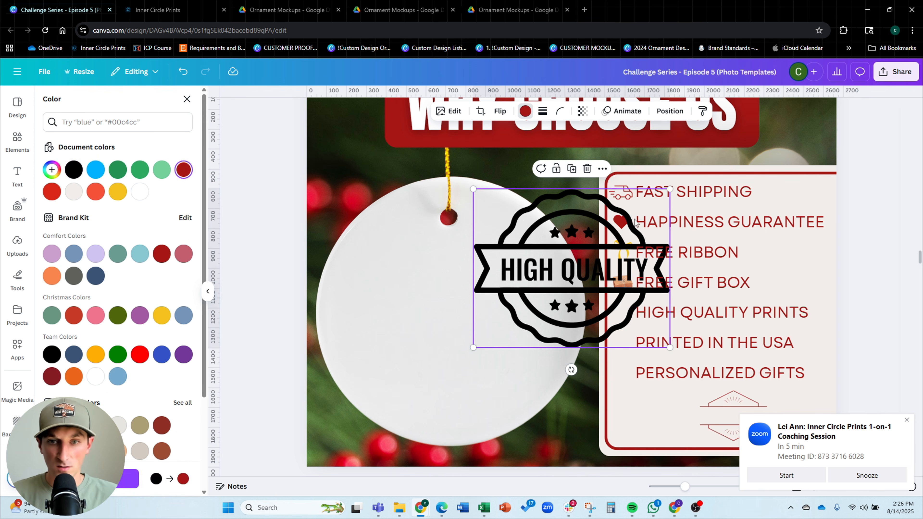
{"action": "left_click_drag", "start_coordinate": [670, 190], "coordinate": [626, 305]}
{"action": "scroll", "coordinate": [624, 313], "scroll_direction": "up", "scroll_amount": 4}
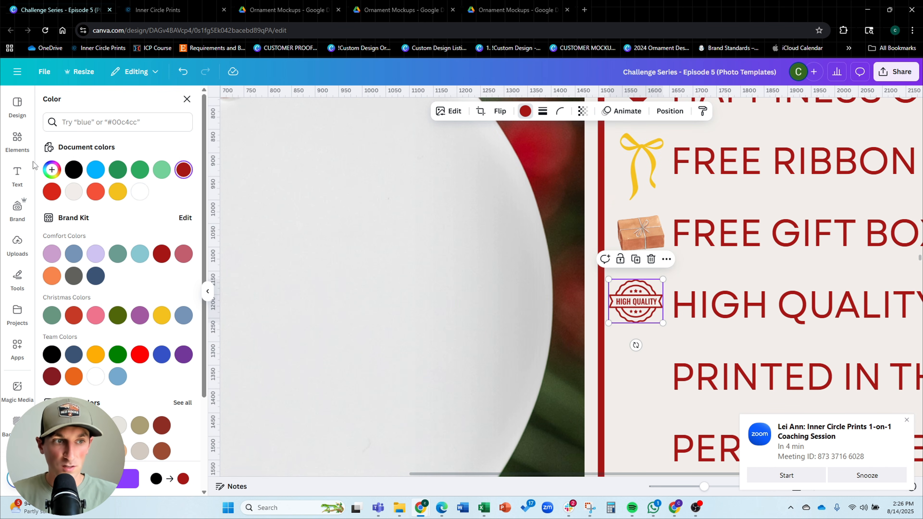
{"action": "left_click", "coordinate": [414, 188]}
Search for 'usa' and place a small American flag beside PRINTED IN THE USA
{"action": "left_click", "coordinate": [20, 139]}
{"action": "left_click", "coordinate": [125, 104]}
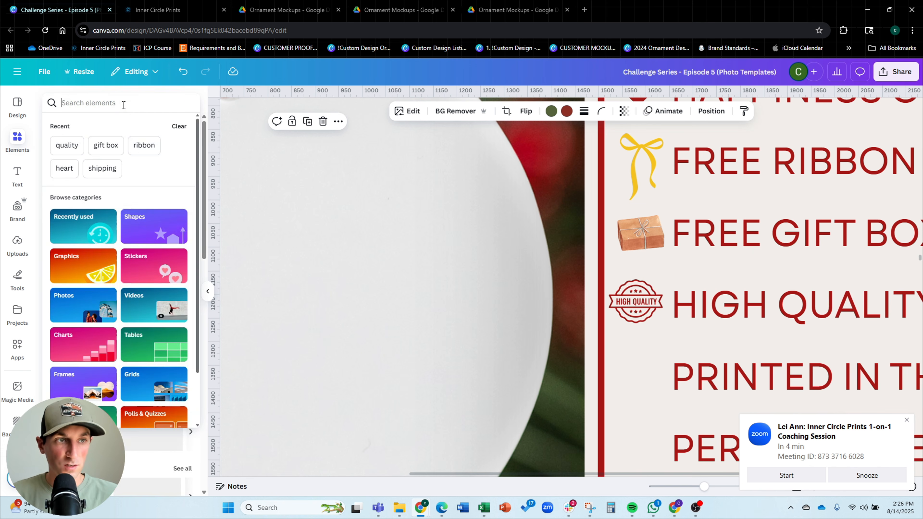
{"action": "type", "text": "usa"}
{"action": "key", "text": "Return"}
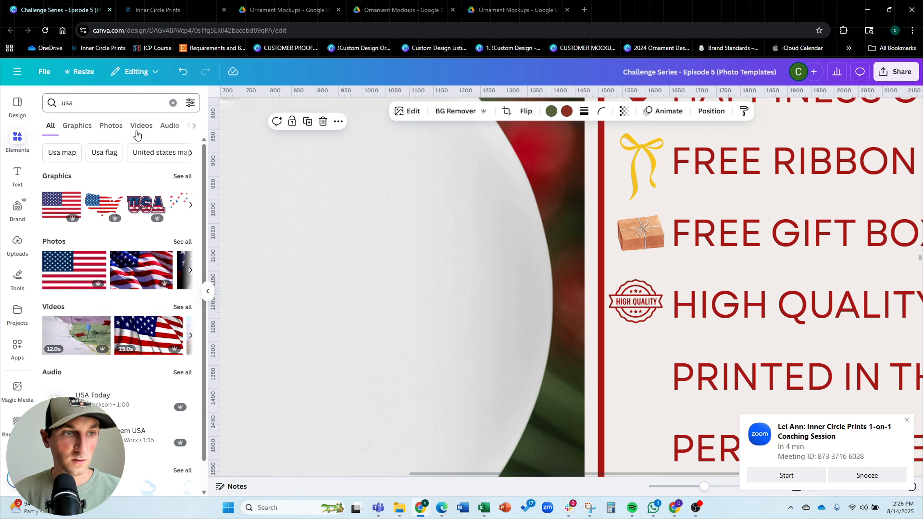
{"action": "left_click", "coordinate": [64, 211]}
{"action": "scroll", "coordinate": [472, 295], "scroll_direction": "down", "scroll_amount": 3}
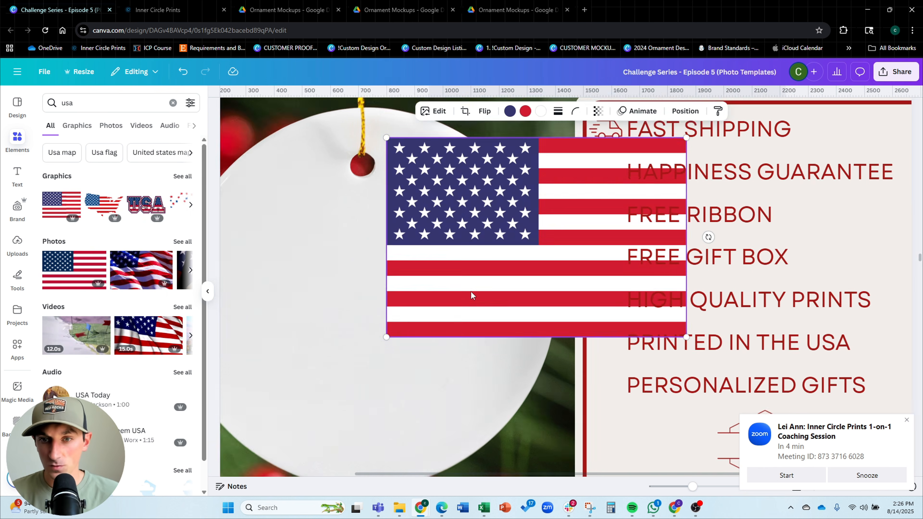
{"action": "left_click_drag", "start_coordinate": [704, 168], "coordinate": [631, 340]}
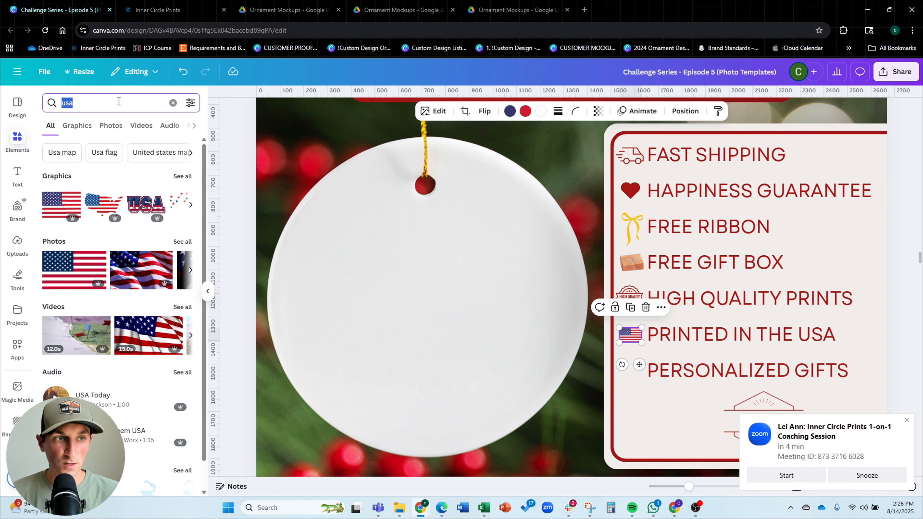
Search for 'gift' and place a small red gift icon beside PERSONALIZED GIFTS
{"action": "type", "text": "gift"}
{"action": "key", "text": "Return"}
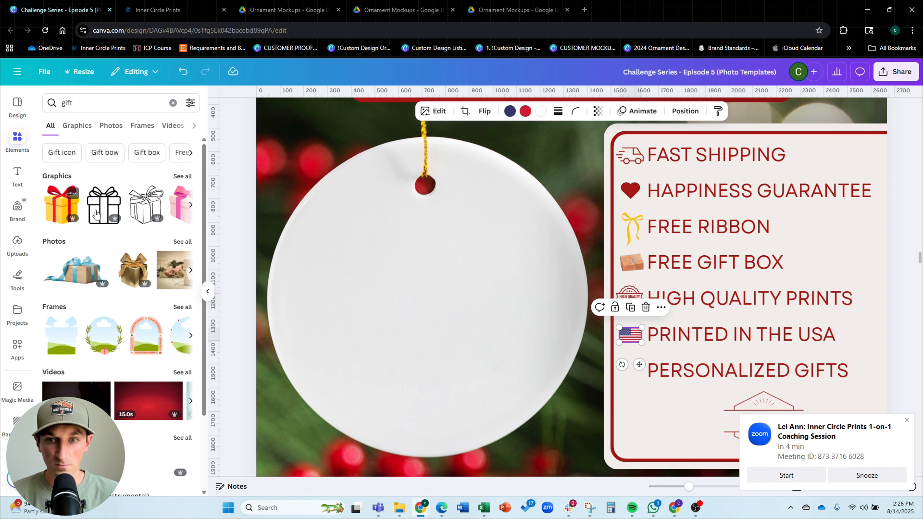
{"action": "left_click", "coordinate": [61, 205]}
{"action": "left_click_drag", "start_coordinate": [669, 148], "coordinate": [631, 369]}
{"action": "left_click", "coordinate": [676, 395]}
Nudge the feature list text block slightly to the right
{"action": "left_click", "coordinate": [749, 284]}
{"action": "scroll", "coordinate": [825, 282], "scroll_direction": "down", "scroll_amount": 4}
{"action": "left_click", "coordinate": [829, 282]}
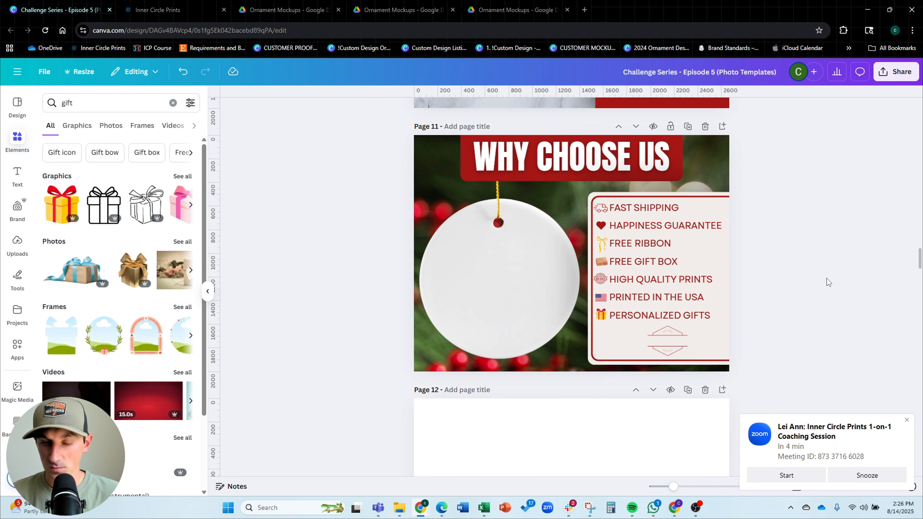
{"action": "left_click", "coordinate": [707, 259]}
{"action": "scroll", "coordinate": [711, 262], "scroll_direction": "up", "scroll_amount": 4}
{"action": "left_click_drag", "start_coordinate": [711, 263], "coordinate": [715, 262]}
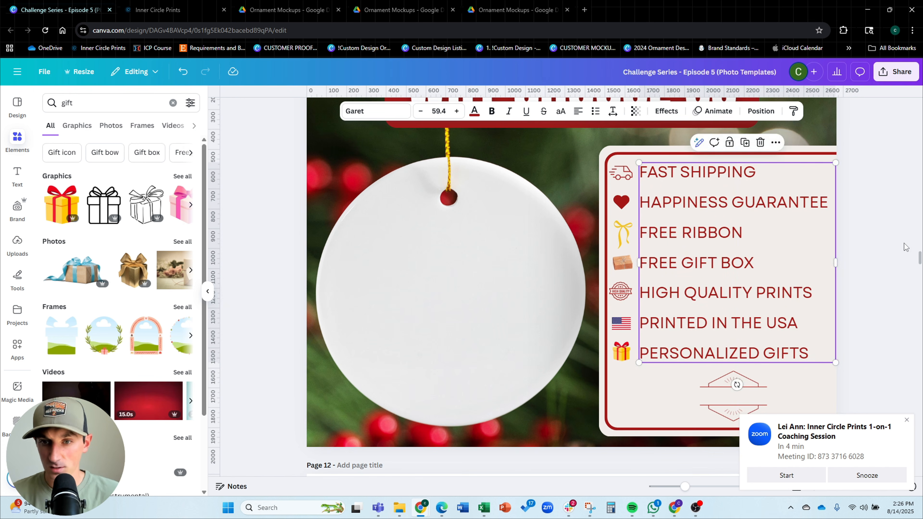
{"action": "left_click", "coordinate": [904, 247]}
Reduce the outer list box's border weight to 9
{"action": "left_click", "coordinate": [620, 172]}
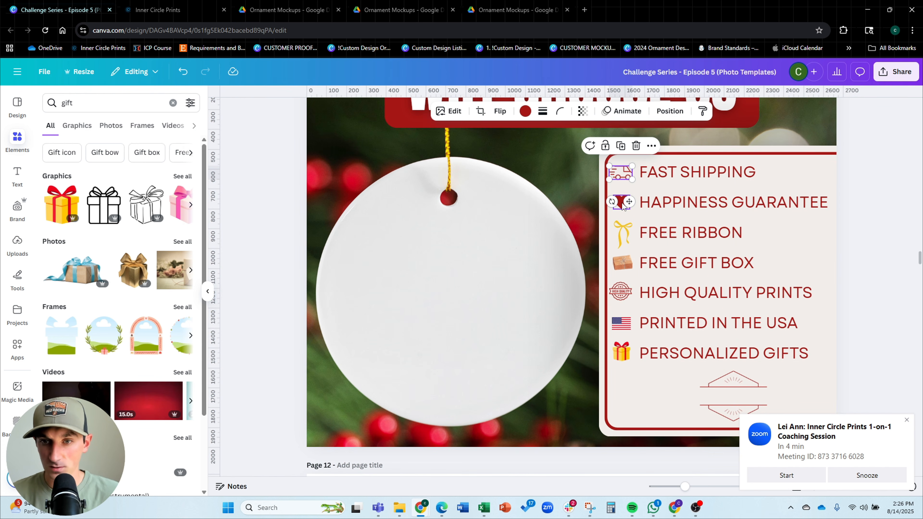
{"action": "left_click_drag", "start_coordinate": [638, 420], "coordinate": [637, 419]}
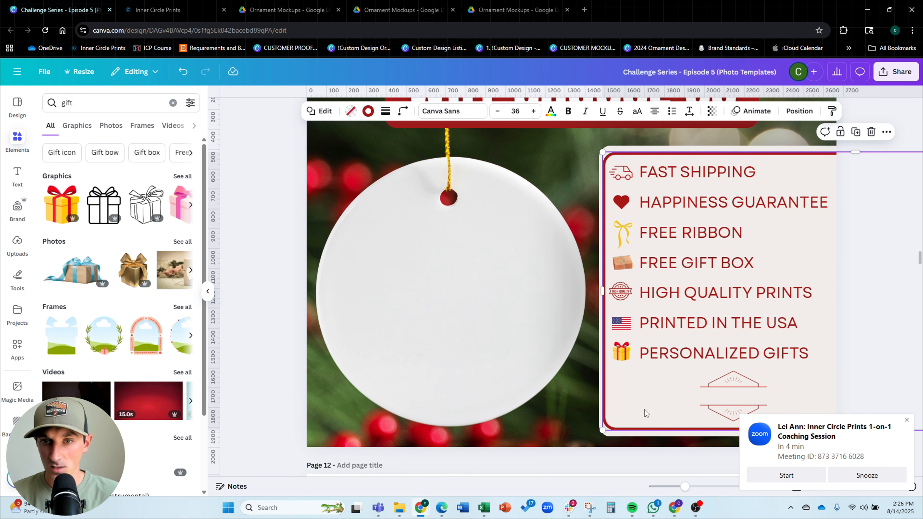
{"action": "left_click_drag", "start_coordinate": [855, 151], "coordinate": [853, 149]}
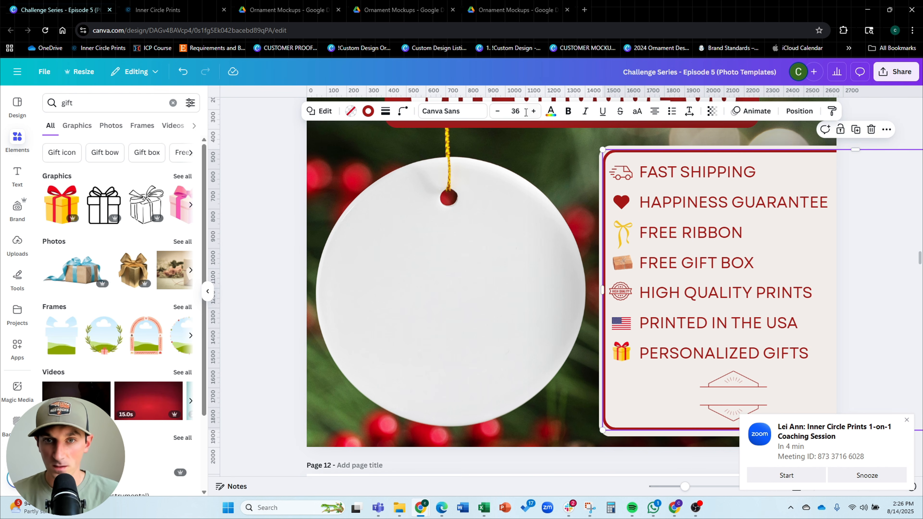
{"action": "left_click", "coordinate": [384, 113]}
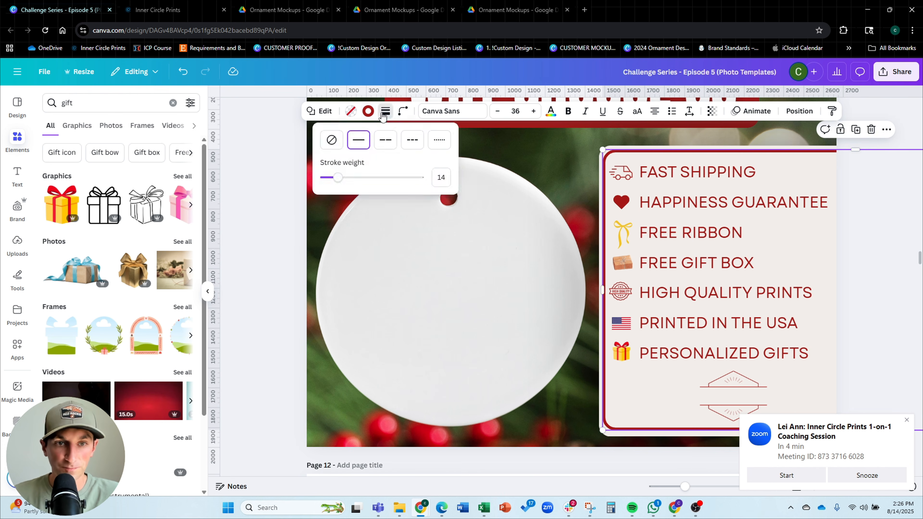
{"action": "left_click_drag", "start_coordinate": [344, 175], "coordinate": [340, 182]}
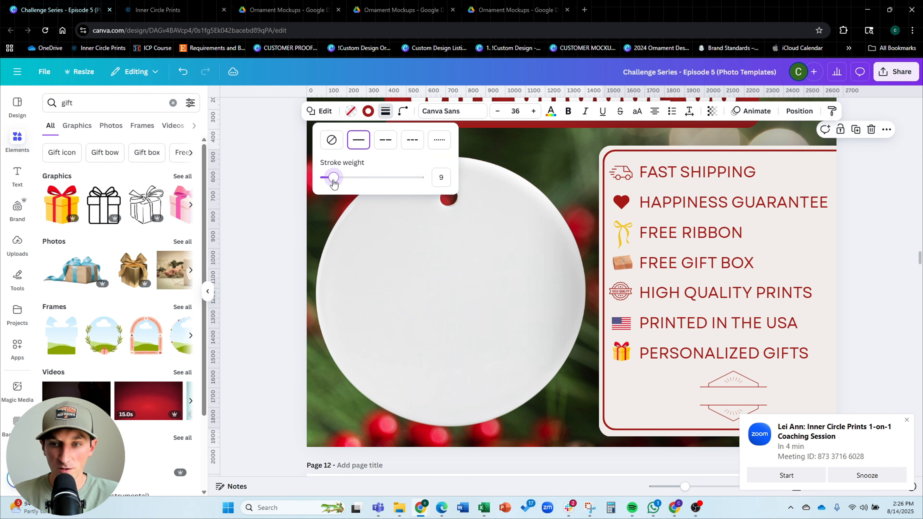
{"action": "left_click", "coordinate": [887, 134]}
{"action": "scroll", "coordinate": [699, 186], "scroll_direction": "down", "scroll_amount": 2}
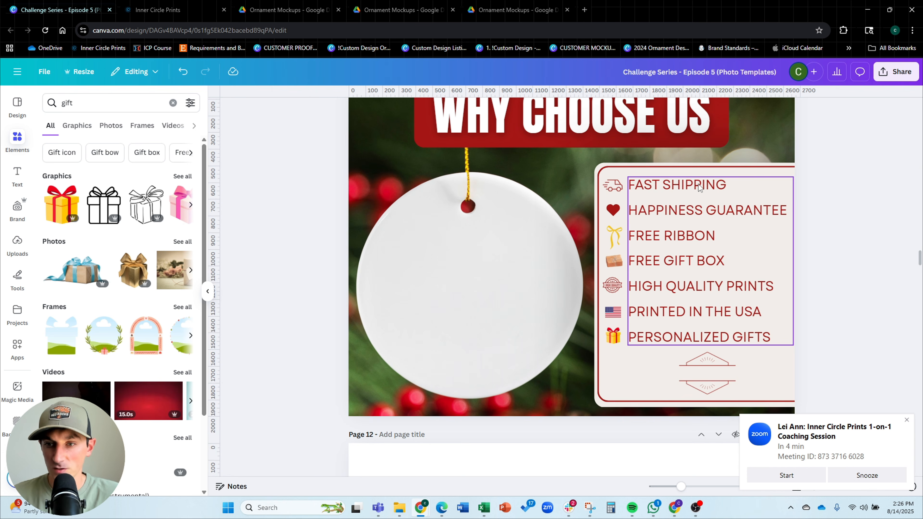
{"action": "scroll", "coordinate": [305, 237], "scroll_direction": "up", "scroll_amount": 3}
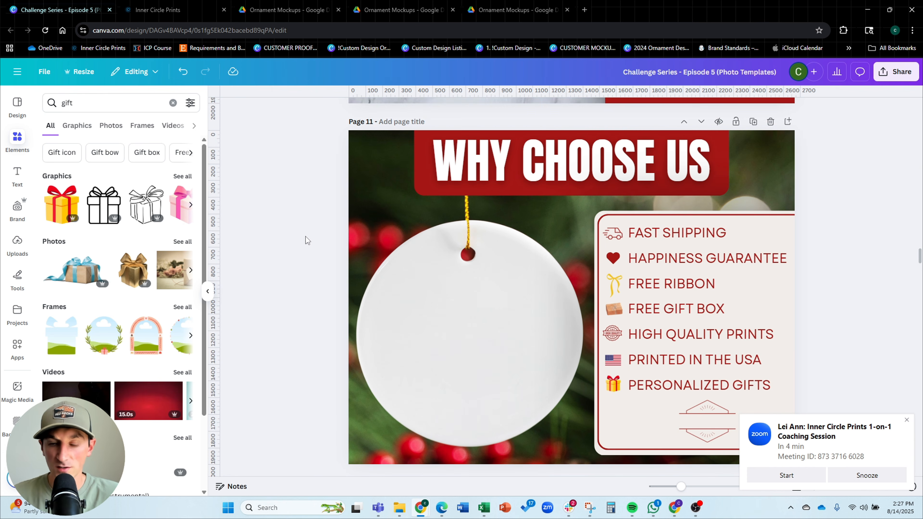
{"action": "scroll", "coordinate": [306, 236], "scroll_direction": "down", "scroll_amount": 4}
{"action": "scroll", "coordinate": [305, 237], "scroll_direction": "up", "scroll_amount": 3}
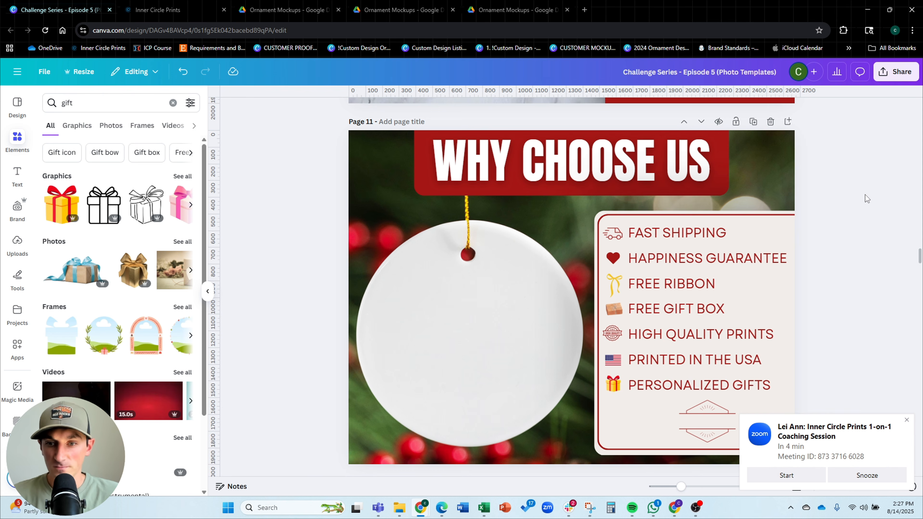
{"action": "left_click", "coordinate": [763, 388]}
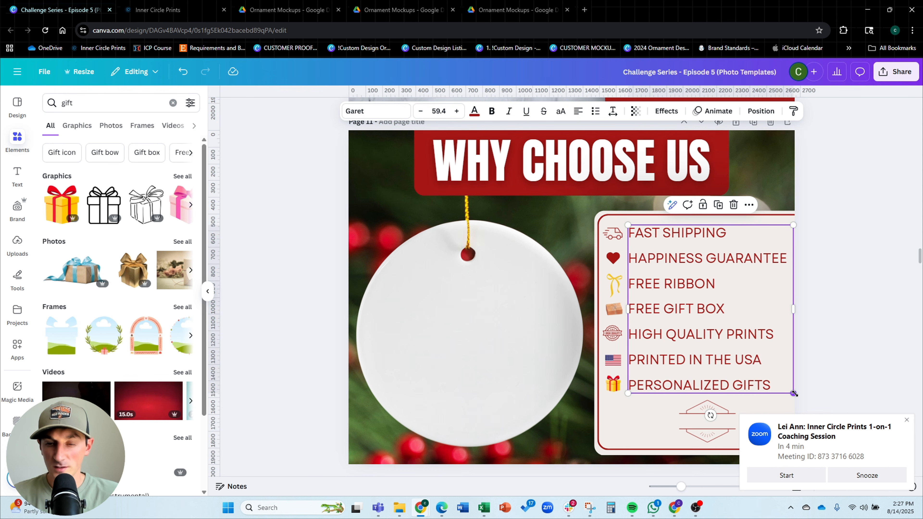
{"action": "left_click_drag", "start_coordinate": [794, 394], "coordinate": [778, 383]}
{"action": "key", "text": "ctrl+z"}
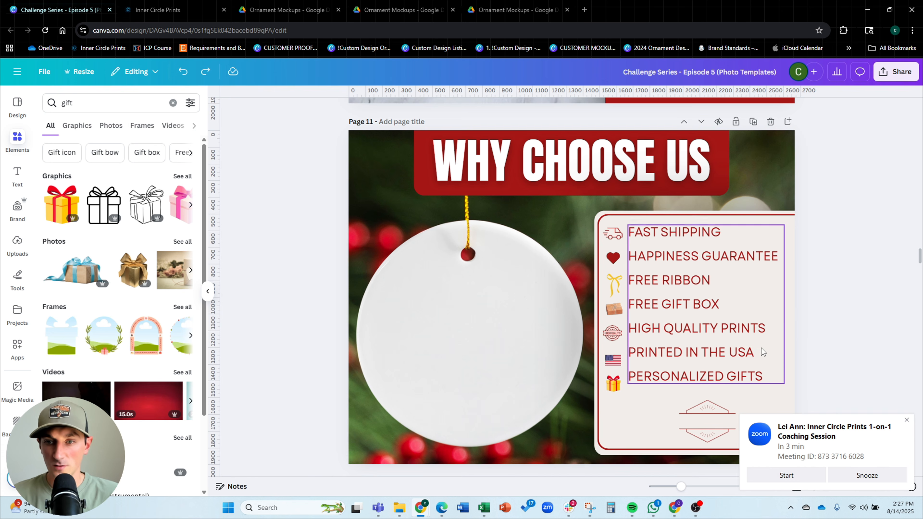
{"action": "key", "text": "ctrl+z"}
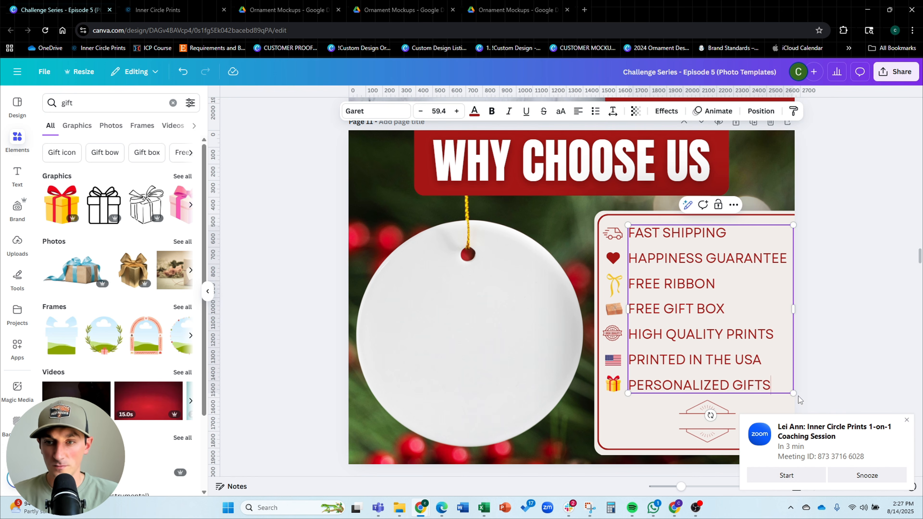
Shrink the feature list text to size 53.2 and add a CUSTOM DESIGNS line at its end
{"action": "left_click_drag", "start_coordinate": [793, 393], "coordinate": [776, 375]}
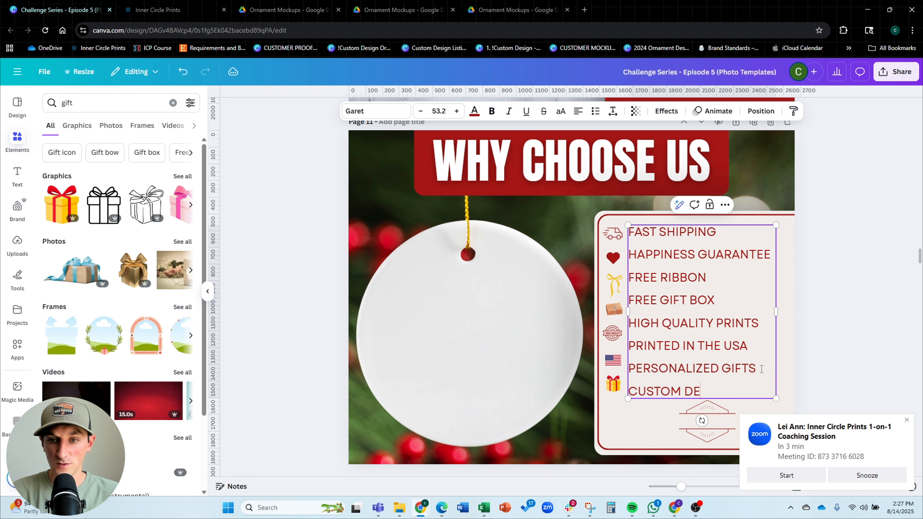
{"action": "left_click", "coordinate": [867, 296]}
{"action": "left_click_drag", "start_coordinate": [760, 314], "coordinate": [766, 312]}
{"action": "left_click", "coordinate": [883, 312]}
{"action": "scroll", "coordinate": [625, 355], "scroll_direction": "up", "scroll_amount": 3}
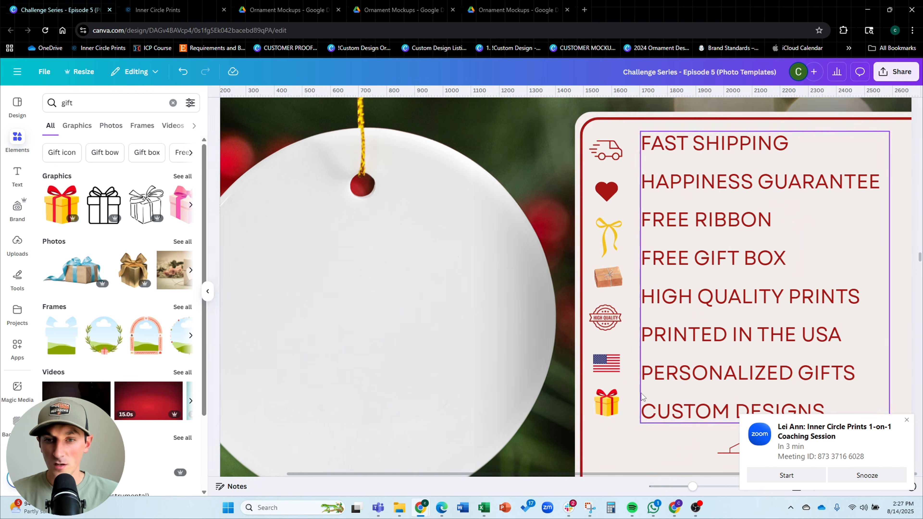
Move each benefit icon up so it lines up with its text line in the tightened list
{"action": "left_click", "coordinate": [607, 402]}
{"action": "left_click", "coordinate": [610, 361], "text": "shift"}
{"action": "left_click", "coordinate": [612, 318], "text": "shift"}
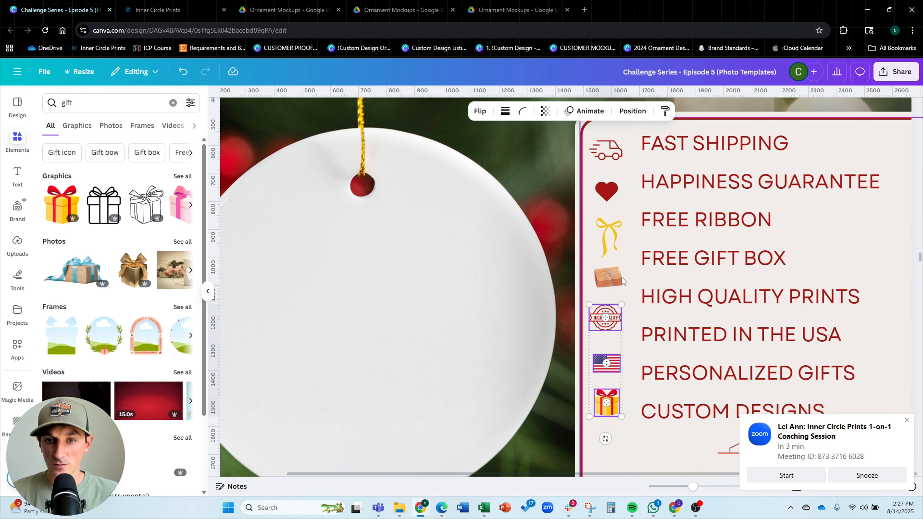
{"action": "left_click", "coordinate": [624, 278], "text": "shift"}
{"action": "left_click", "coordinate": [615, 276], "text": "shift"}
{"action": "left_click_drag", "start_coordinate": [618, 159], "coordinate": [612, 142]}
{"action": "left_click_drag", "start_coordinate": [605, 188], "coordinate": [608, 178]}
{"action": "left_click_drag", "start_coordinate": [611, 241], "coordinate": [615, 226]}
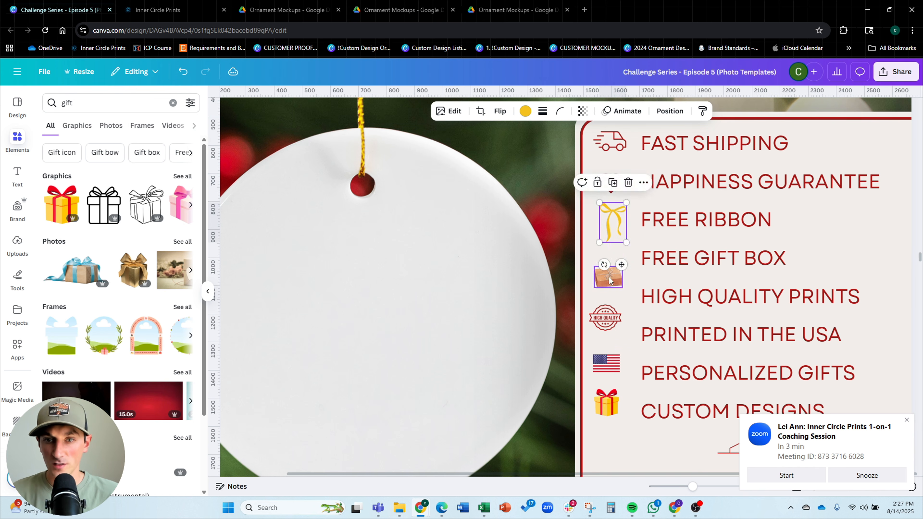
{"action": "left_click_drag", "start_coordinate": [611, 276], "coordinate": [615, 262]}
{"action": "left_click_drag", "start_coordinate": [607, 320], "coordinate": [614, 302]}
{"action": "left_click_drag", "start_coordinate": [607, 364], "coordinate": [614, 339]}
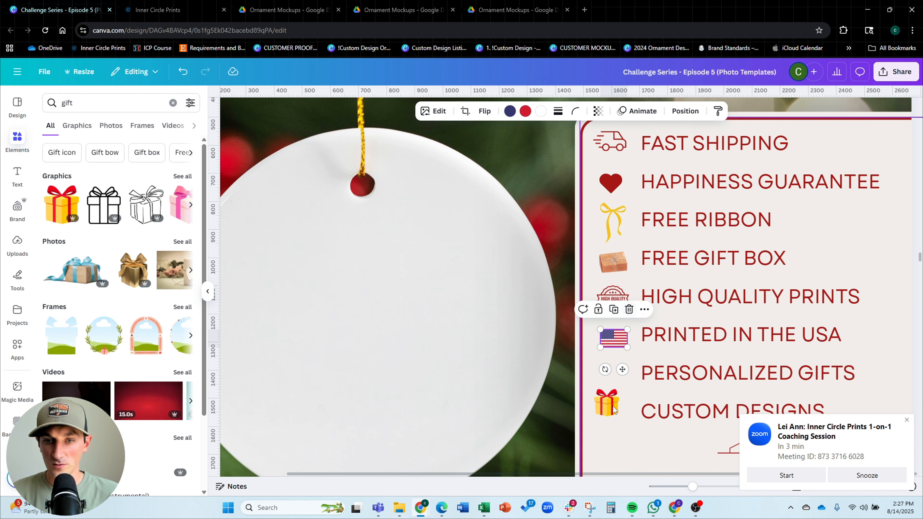
{"action": "left_click_drag", "start_coordinate": [609, 409], "coordinate": [616, 380]}
Search the graphics for 'custom' and then 'custom design', browsing the results for a suitable icon
{"action": "left_click", "coordinate": [129, 103]}
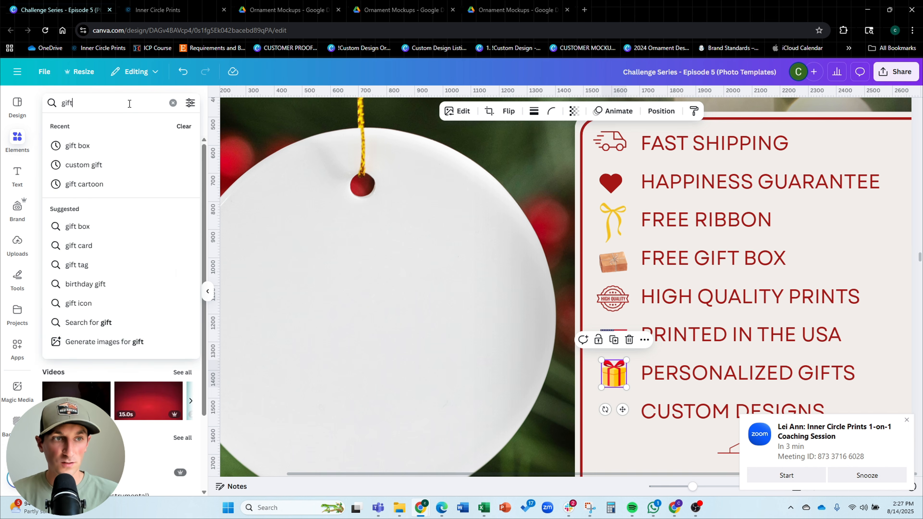
{"action": "key", "text": "ctrl+a"}
{"action": "type", "text": "custom"}
{"action": "key", "text": "Return"}
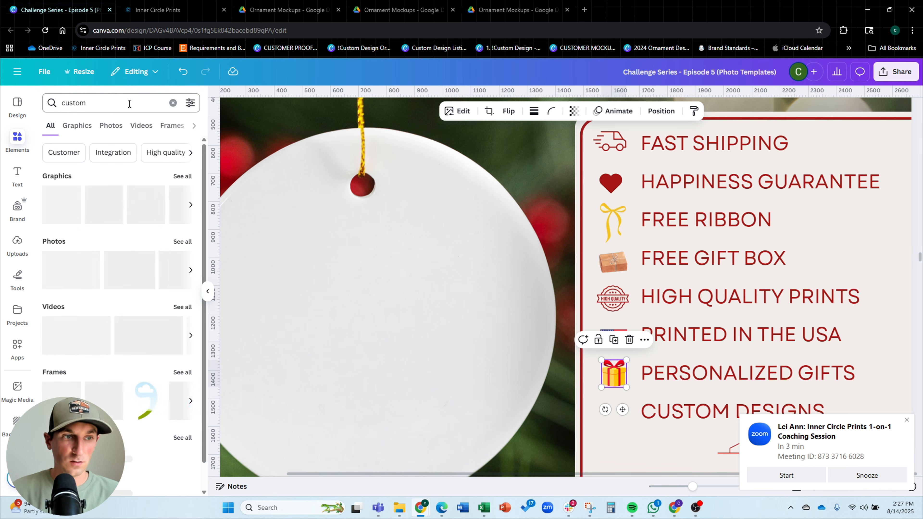
{"action": "left_click", "coordinate": [181, 176]}
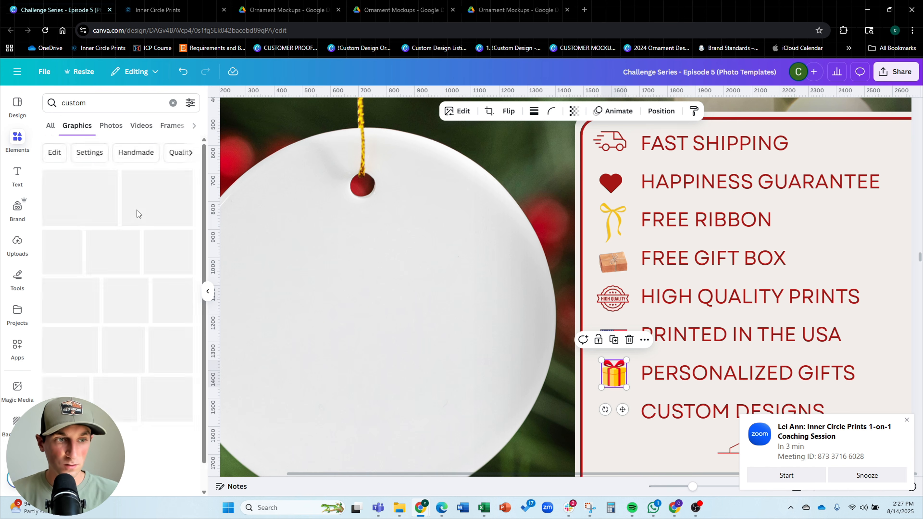
{"action": "scroll", "coordinate": [105, 269], "scroll_direction": "down", "scroll_amount": 3}
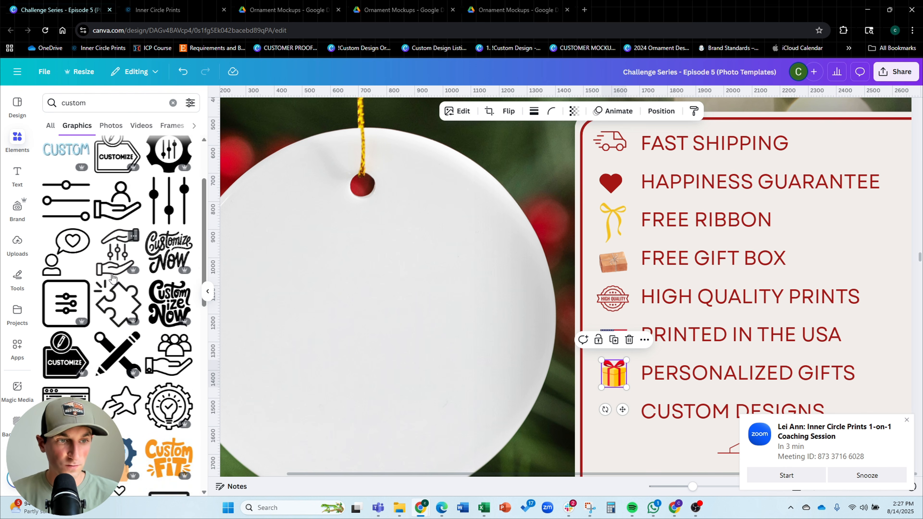
{"action": "scroll", "coordinate": [113, 277], "scroll_direction": "down", "scroll_amount": 5}
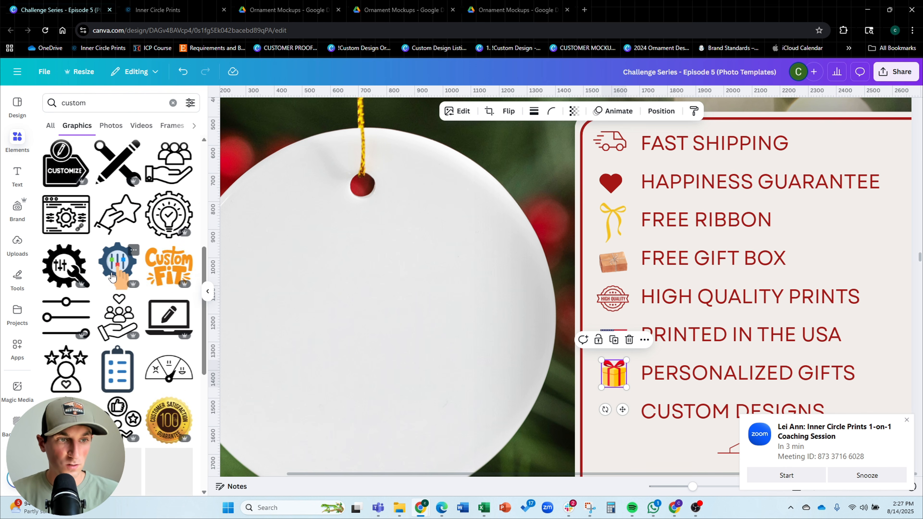
{"action": "scroll", "coordinate": [113, 276], "scroll_direction": "up", "scroll_amount": 6}
{"action": "scroll", "coordinate": [109, 255], "scroll_direction": "up", "scroll_amount": 2}
{"action": "left_click", "coordinate": [100, 103]}
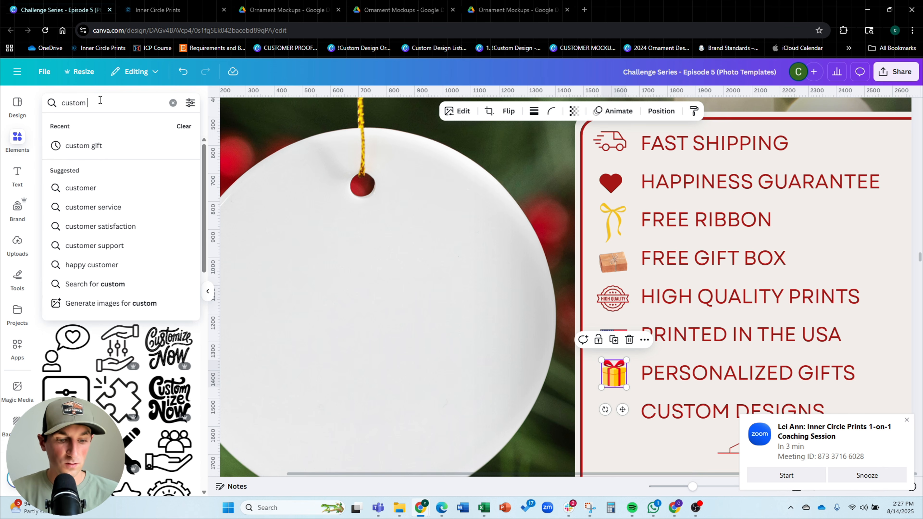
{"action": "type", "text": "design"}
{"action": "key", "text": "Return"}
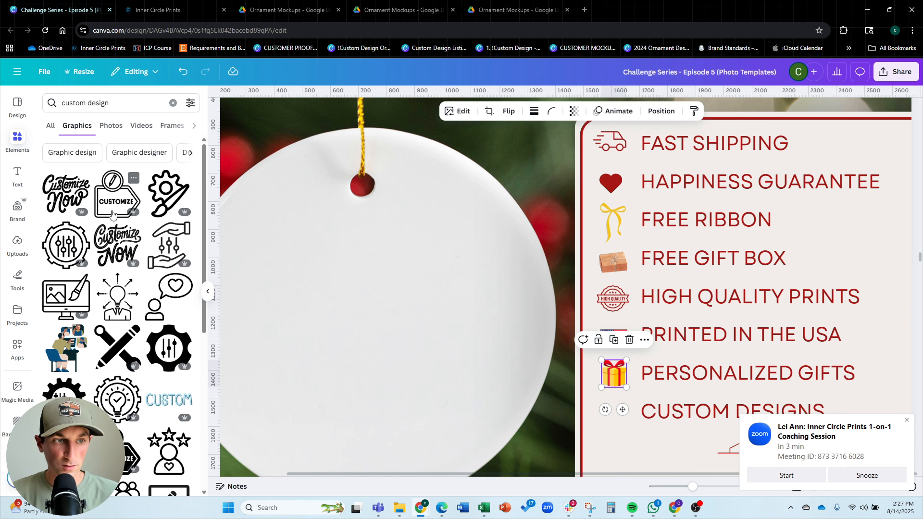
{"action": "scroll", "coordinate": [81, 255], "scroll_direction": "down", "scroll_amount": 8}
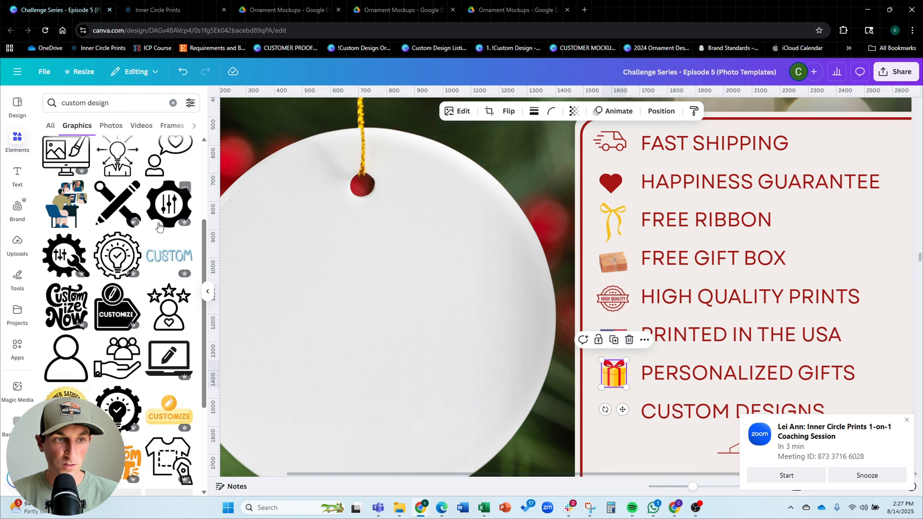
{"action": "scroll", "coordinate": [117, 247], "scroll_direction": "up", "scroll_amount": 10}
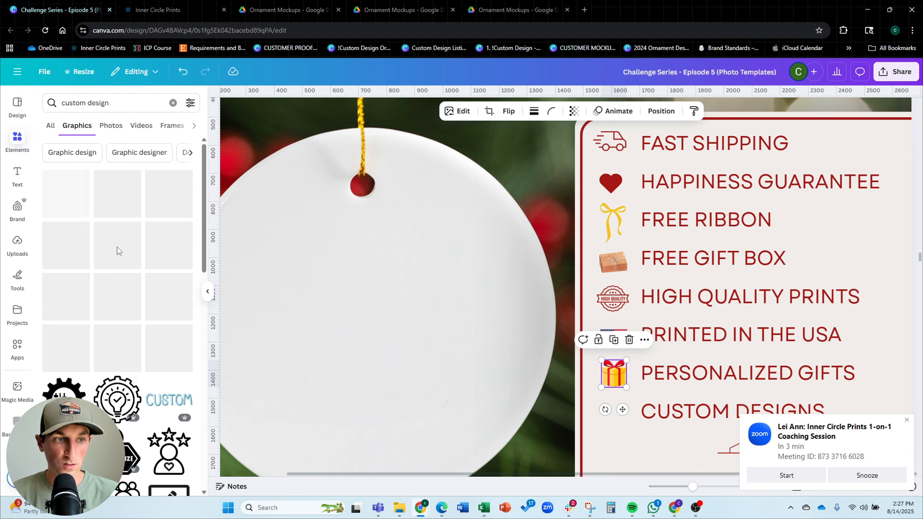
{"action": "scroll", "coordinate": [72, 254], "scroll_direction": "down", "scroll_amount": 8}
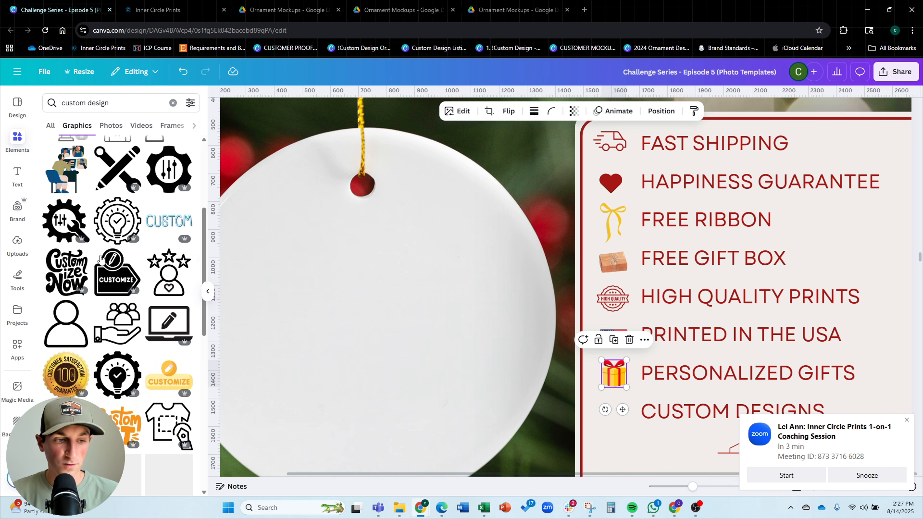
{"action": "scroll", "coordinate": [137, 262], "scroll_direction": "down", "scroll_amount": 2}
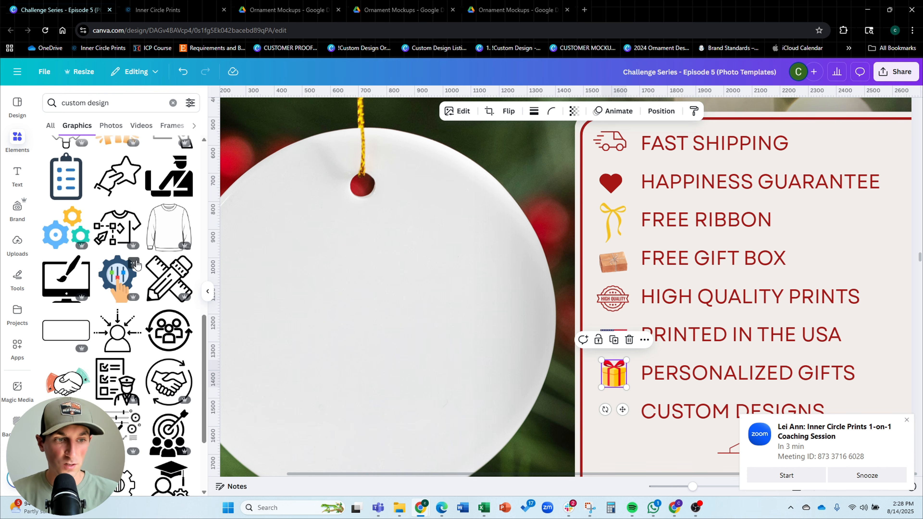
{"action": "scroll", "coordinate": [137, 261], "scroll_direction": "up", "scroll_amount": 10}
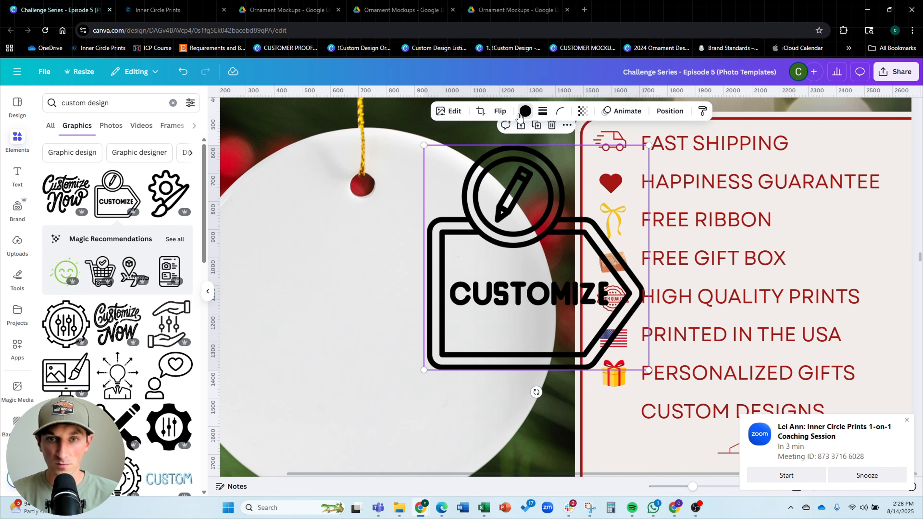
Recolor the placed CUSTOMIZE tag graphic dark red and shrink it to about 192 px beside CUSTOM DESIGNS
{"action": "left_click", "coordinate": [521, 114]}
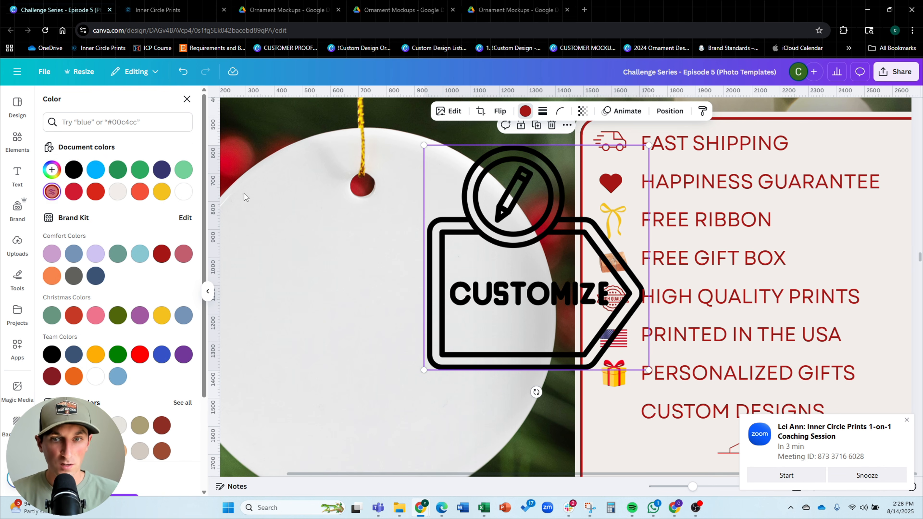
{"action": "left_click_drag", "start_coordinate": [649, 145], "coordinate": [471, 309]}
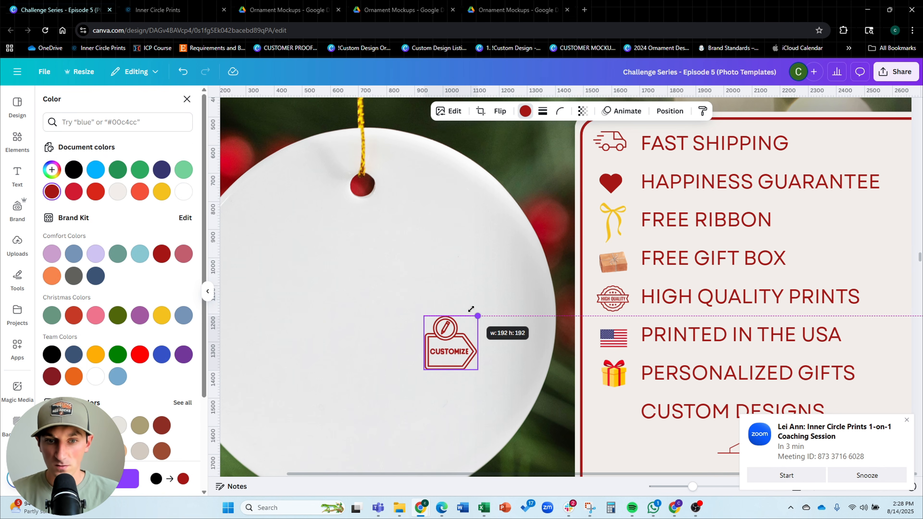
{"action": "left_click_drag", "start_coordinate": [452, 345], "coordinate": [618, 414]}
{"action": "left_click_drag", "start_coordinate": [644, 384], "coordinate": [614, 418]}
{"action": "scroll", "coordinate": [541, 298], "scroll_direction": "down", "scroll_amount": 3}
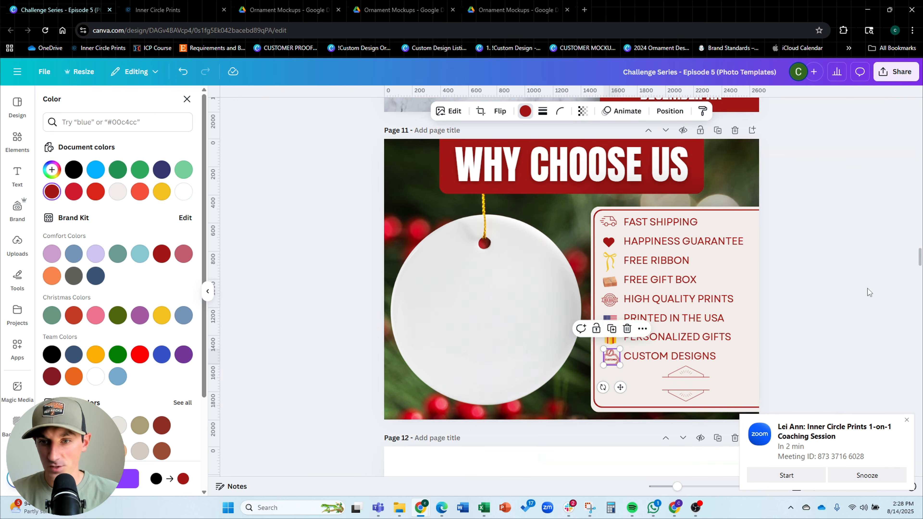
Shrink the divider graphic at the bottom of the list box slightly
{"action": "left_click", "coordinate": [868, 289]}
{"action": "scroll", "coordinate": [632, 384], "scroll_direction": "up", "scroll_amount": 3}
{"action": "scroll", "coordinate": [692, 244], "scroll_direction": "left", "scroll_amount": 1}
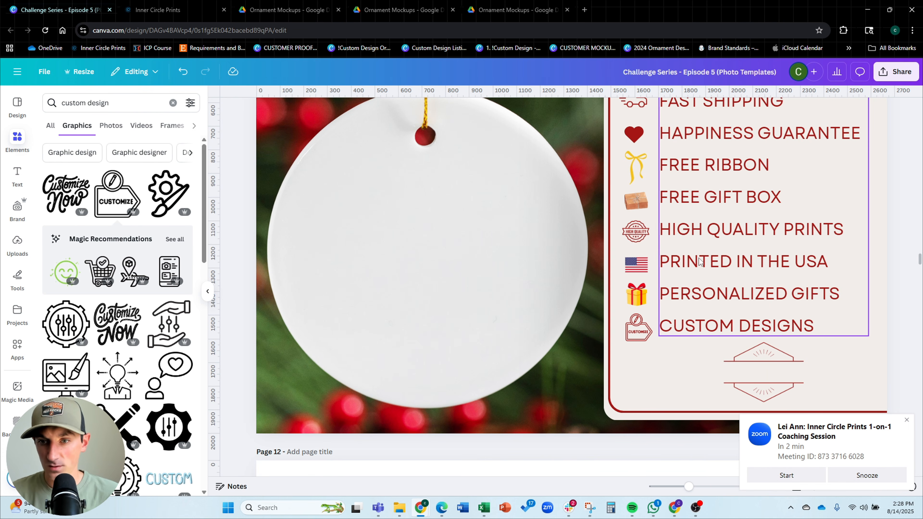
{"action": "left_click", "coordinate": [787, 360]}
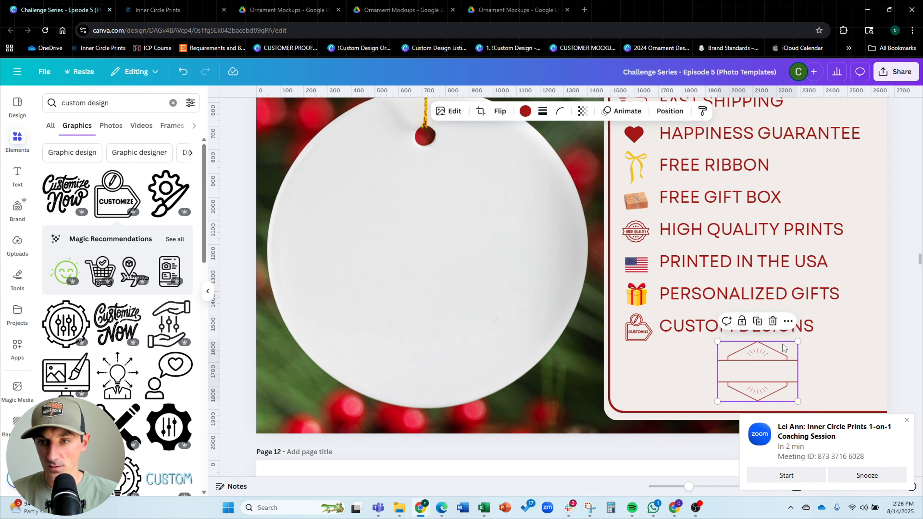
{"action": "left_click", "coordinate": [788, 360]}
{"action": "left_click_drag", "start_coordinate": [797, 341], "coordinate": [756, 374]}
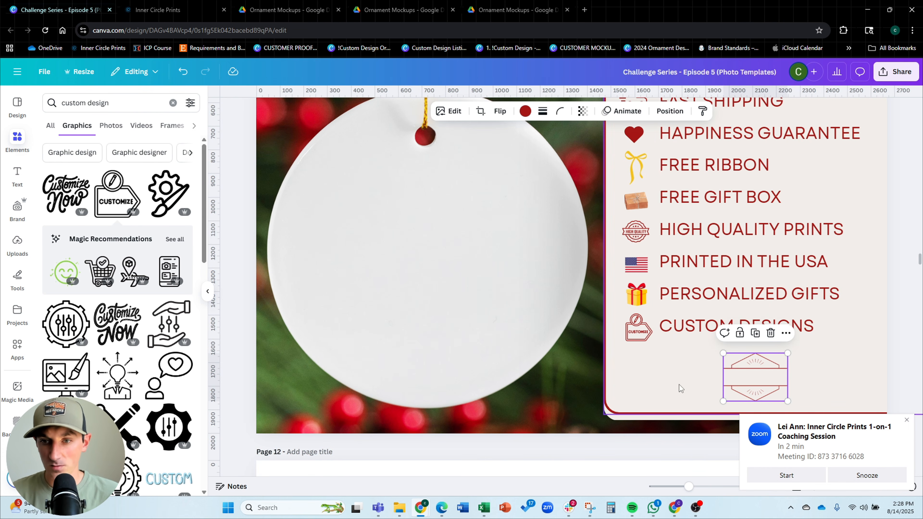
{"action": "left_click", "coordinate": [679, 384]}
{"action": "scroll", "coordinate": [606, 349], "scroll_direction": "down", "scroll_amount": 3}
{"action": "left_click", "coordinate": [872, 260]}
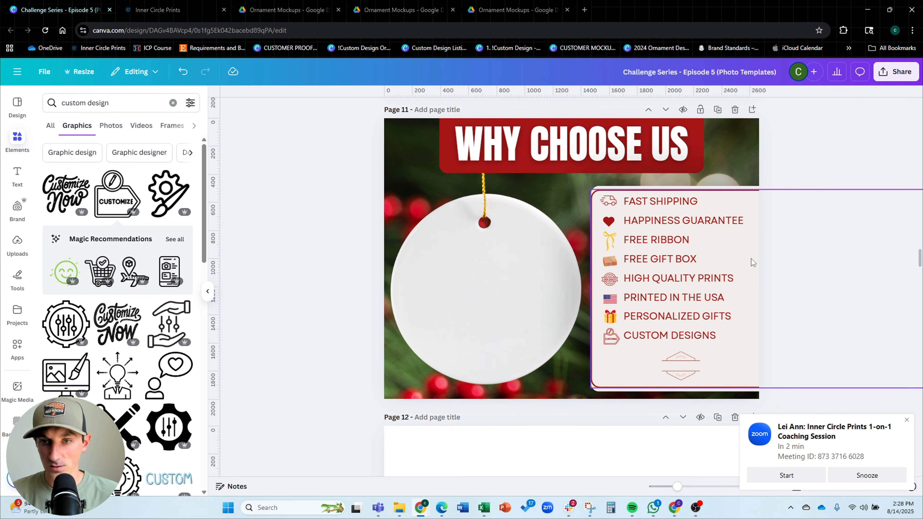
{"action": "left_click_drag", "start_coordinate": [751, 258], "coordinate": [755, 258]}
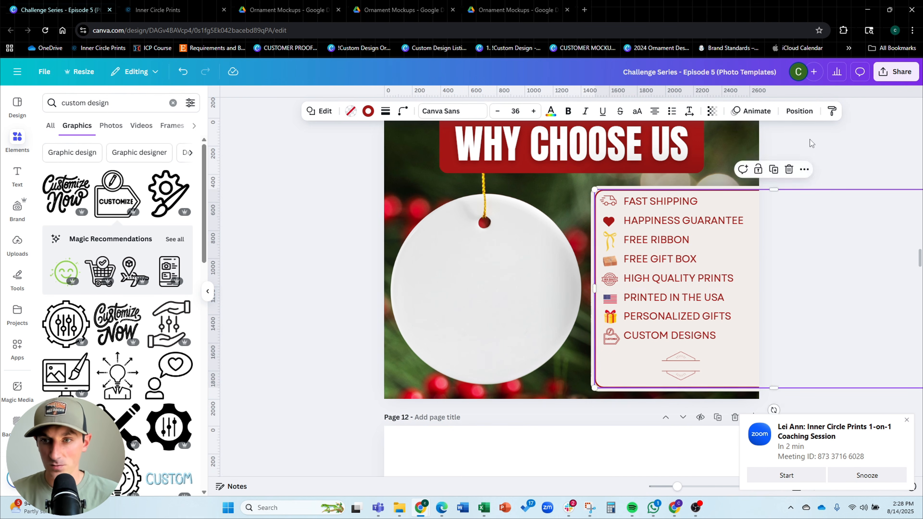
{"action": "left_click", "coordinate": [843, 140]}
Duplicate the HOW TO ORDER MULTIPLE ORNAMENTS page and move the copy to follow the Why Choose Us page
{"action": "scroll", "coordinate": [583, 253], "scroll_direction": "down", "scroll_amount": 3}
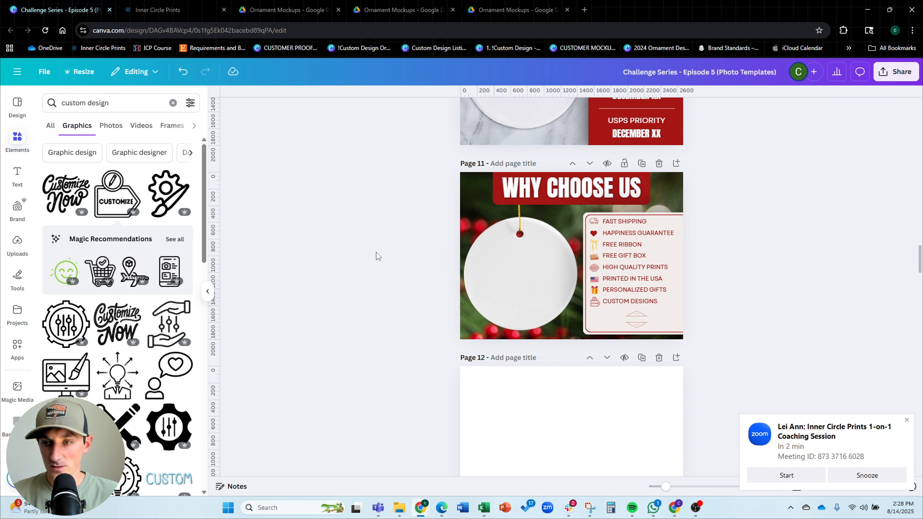
{"action": "scroll", "coordinate": [376, 252], "scroll_direction": "up", "scroll_amount": 20}
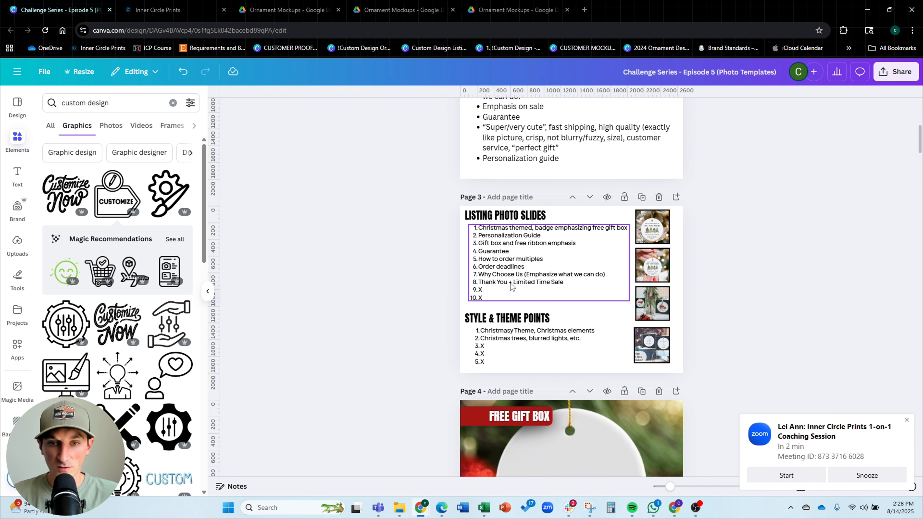
{"action": "scroll", "coordinate": [510, 283], "scroll_direction": "down", "scroll_amount": 15}
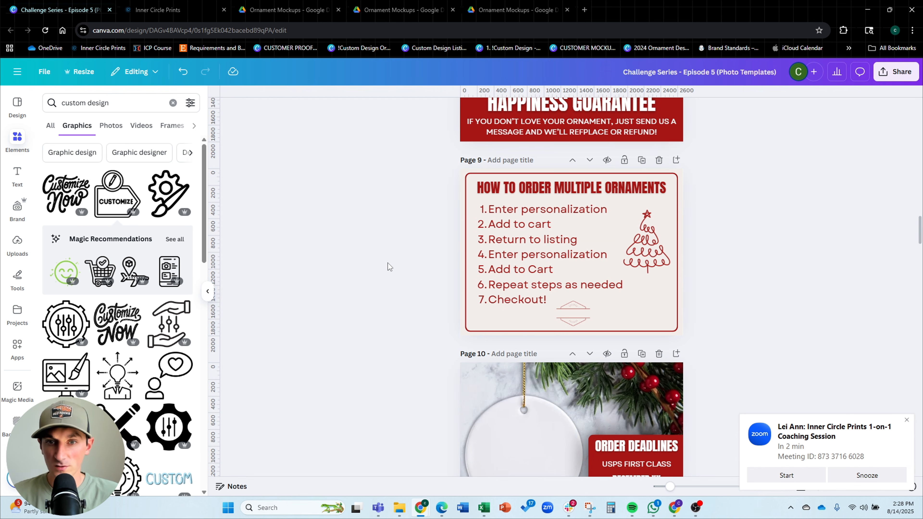
{"action": "left_click", "coordinate": [641, 161]}
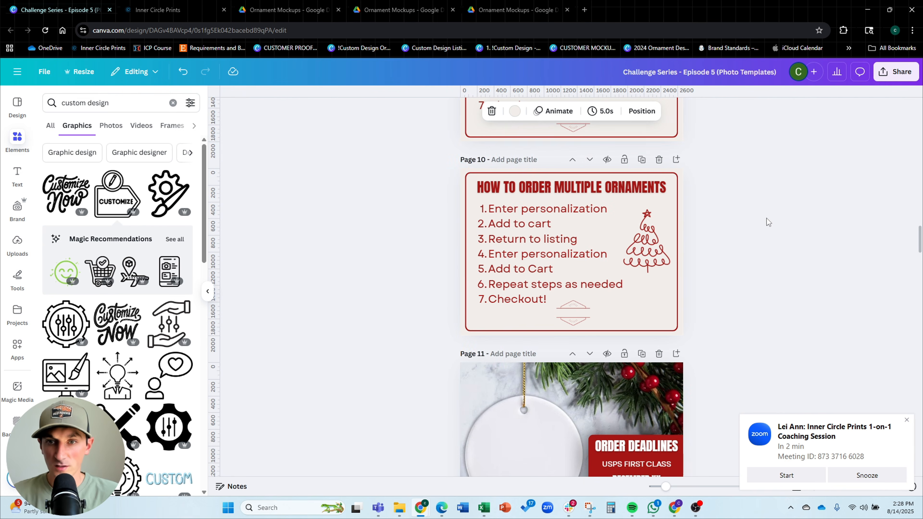
{"action": "left_click", "coordinate": [592, 163]}
{"action": "left_click", "coordinate": [593, 163]}
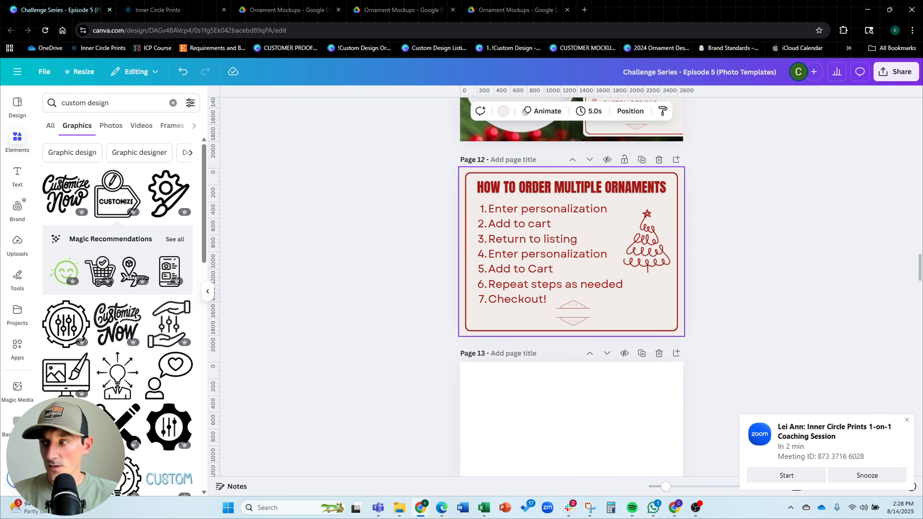
Replace the copied page's heading with "THANK YOU!" and enlarge it across the top of the box
{"action": "left_click", "coordinate": [543, 203]}
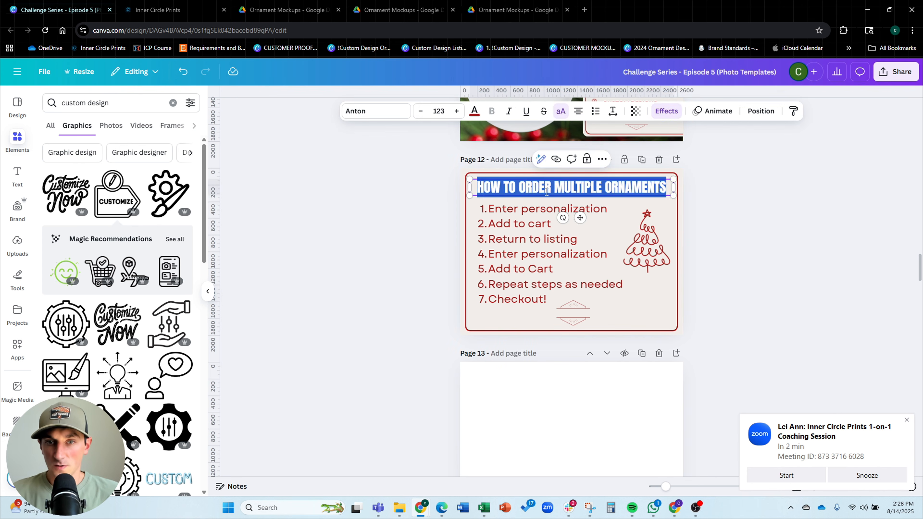
{"action": "left_click", "coordinate": [633, 192]}
{"action": "left_click", "coordinate": [633, 192]}
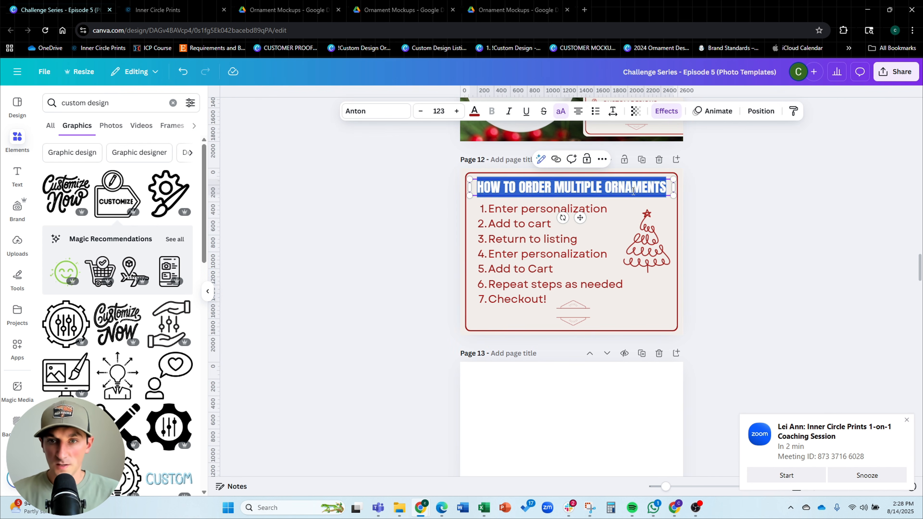
{"action": "type", "text": "THANK YOU!"}
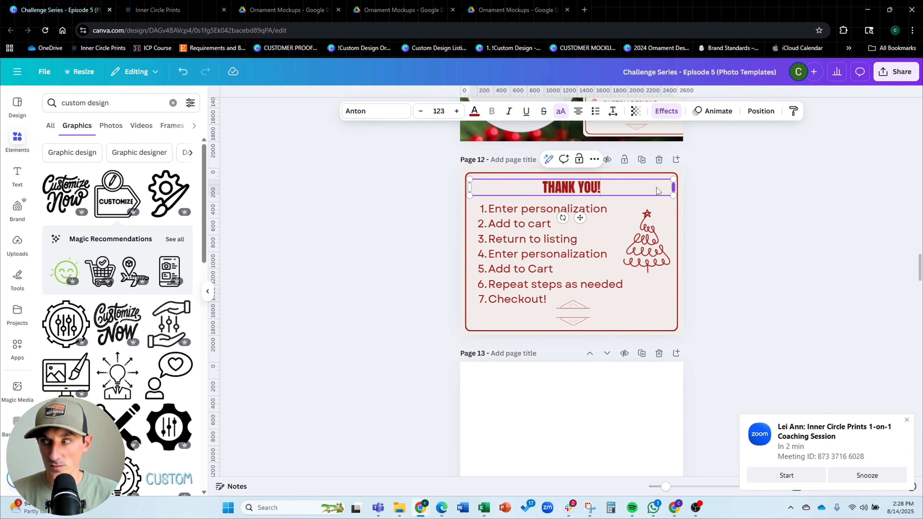
{"action": "left_click_drag", "start_coordinate": [673, 188], "coordinate": [656, 232]}
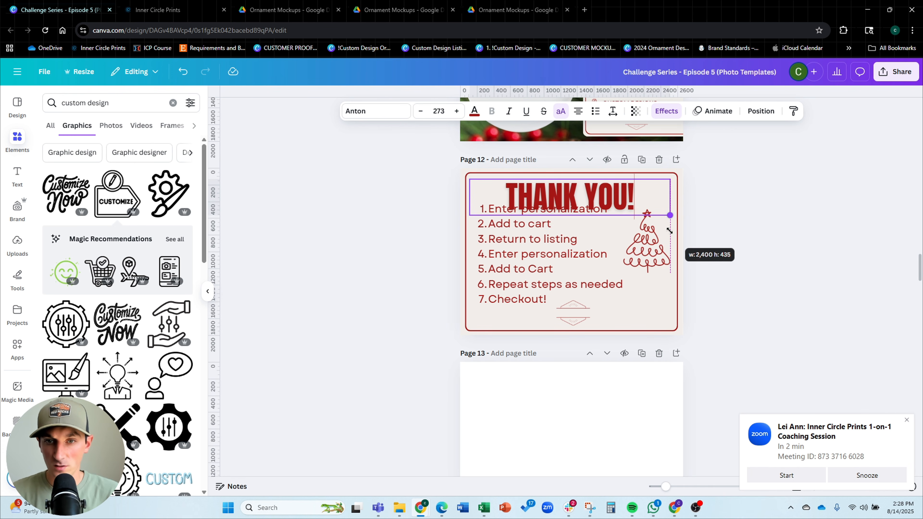
Replace the numbered ordering list with "LIMITED TIME SALE", removing the list numbering and centering the line
{"action": "left_click", "coordinate": [577, 268]}
{"action": "triple_click", "coordinate": [573, 267]}
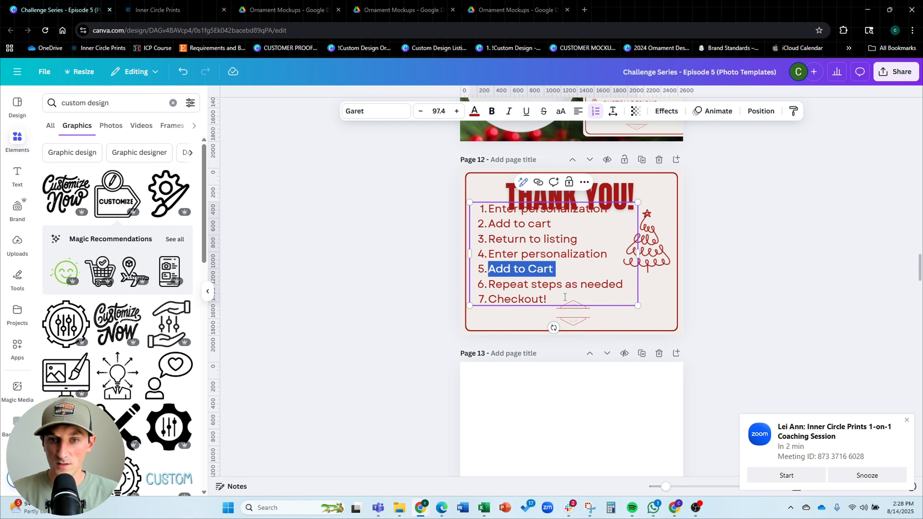
{"action": "left_click_drag", "start_coordinate": [565, 297], "coordinate": [485, 214]}
{"action": "type", "text": "LIMI"}
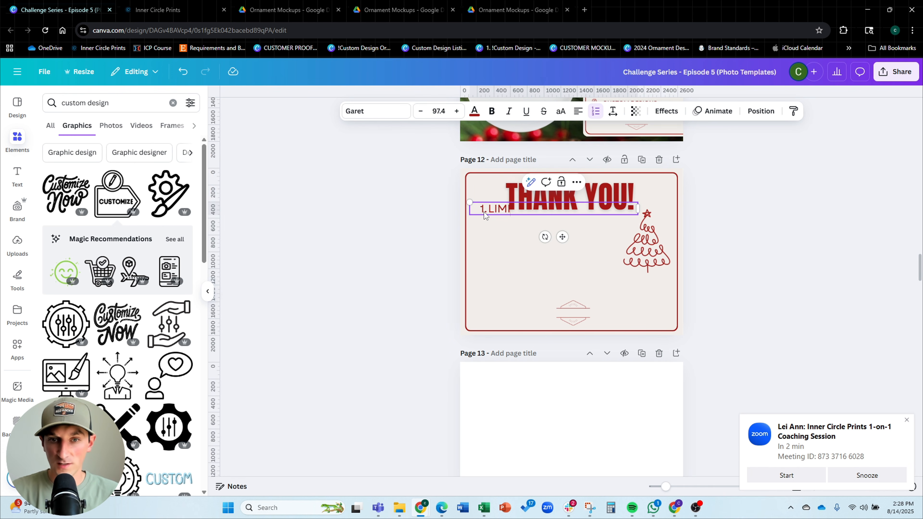
{"action": "type", "text": "TED TIME SALE"}
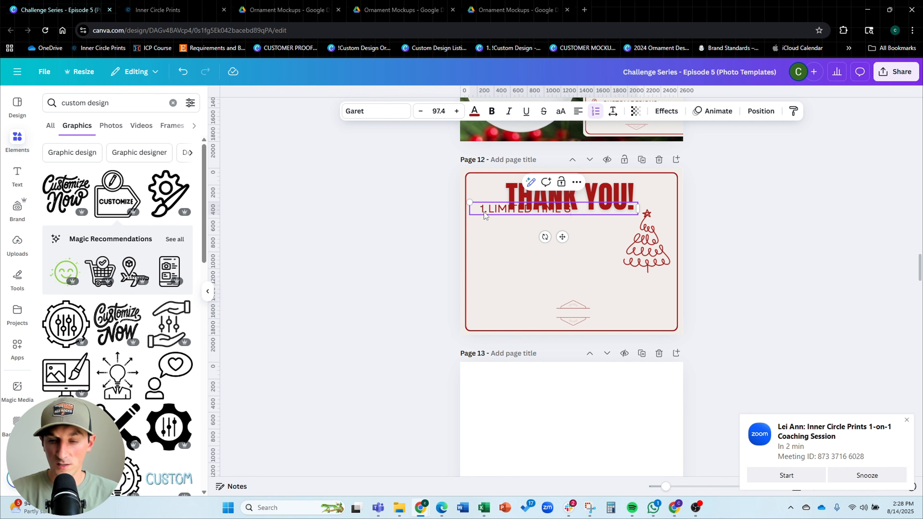
{"action": "left_click", "coordinate": [595, 116]}
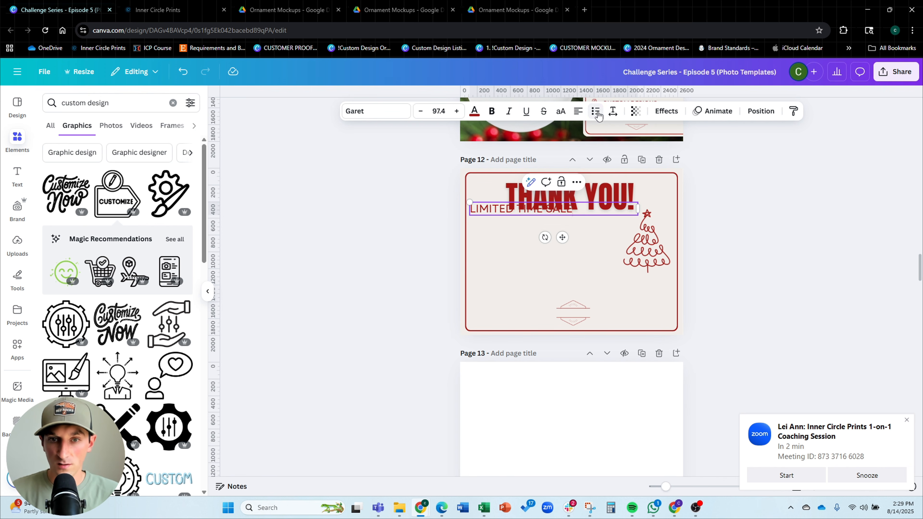
{"action": "left_click", "coordinate": [578, 116]}
Move the tree graphic to the lower-left corner and bring the LIMITED TIME SALE text to the top layer
{"action": "left_click_drag", "start_coordinate": [647, 241], "coordinate": [509, 301]}
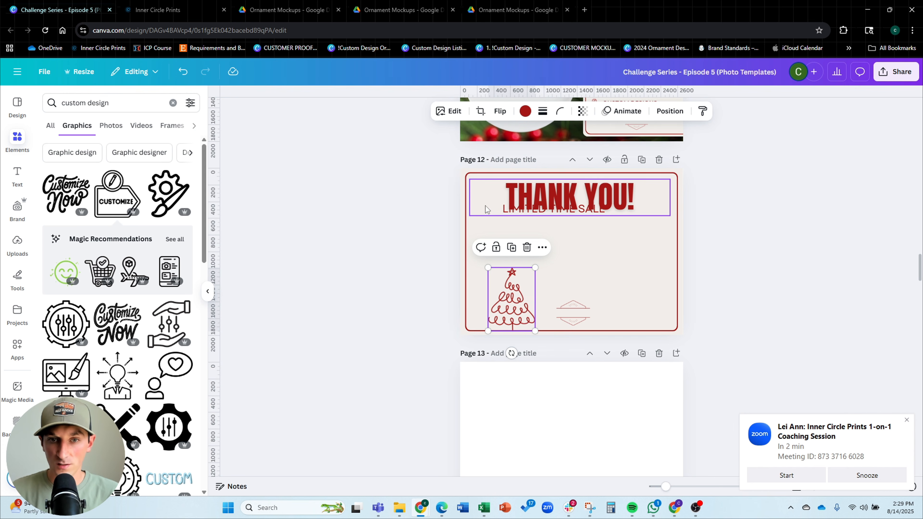
{"action": "left_click", "coordinate": [516, 213]}
{"action": "left_click", "coordinate": [761, 111]}
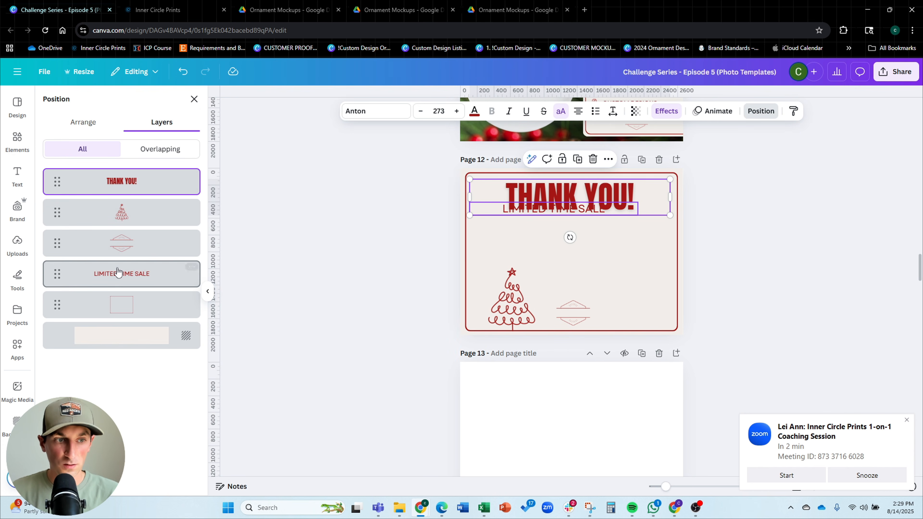
{"action": "left_click_drag", "start_coordinate": [113, 273], "coordinate": [118, 174]}
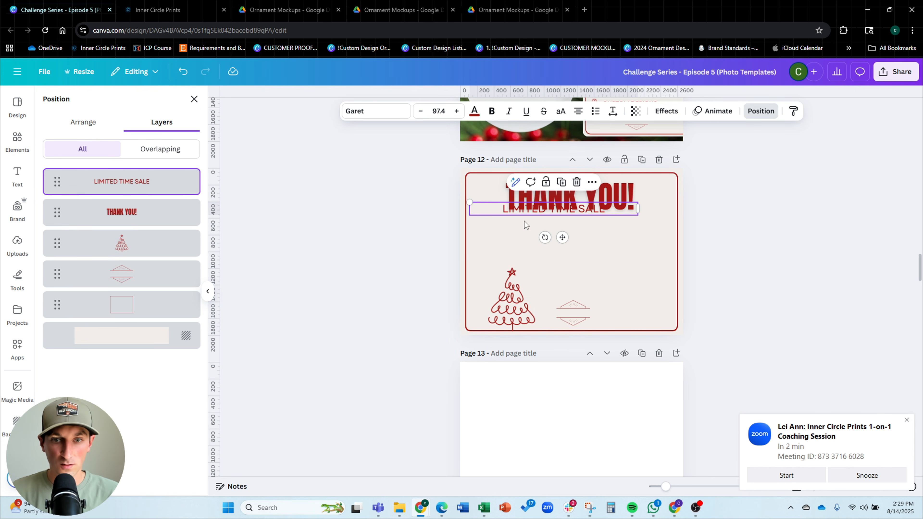
Move the LIMITED TIME SALE line below the heading and enlarge it
{"action": "left_click_drag", "start_coordinate": [525, 212], "coordinate": [527, 249]}
{"action": "left_click_drag", "start_coordinate": [642, 245], "coordinate": [671, 201]}
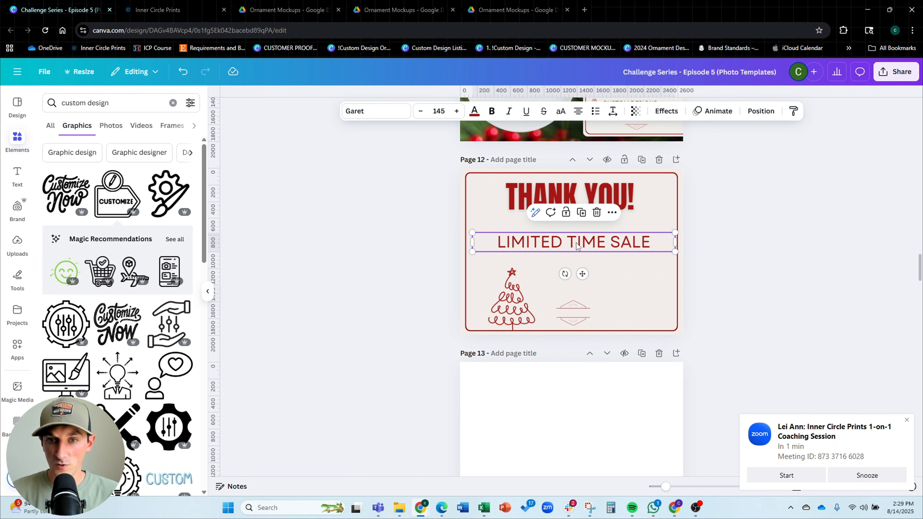
{"action": "left_click_drag", "start_coordinate": [576, 242], "coordinate": [572, 232]}
{"action": "left_click", "coordinate": [730, 225]}
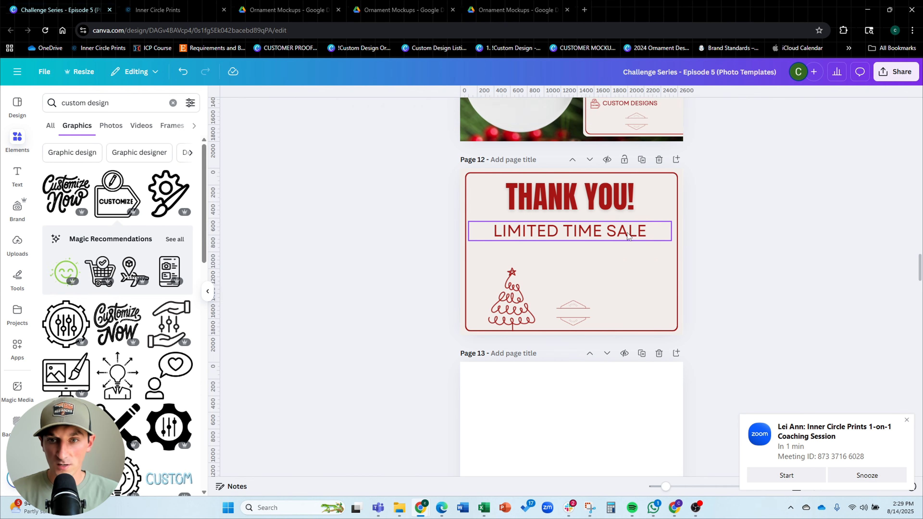
{"action": "left_click_drag", "start_coordinate": [632, 232], "coordinate": [633, 232]}
Resize the THANK YOU! heading and the sale line so they sit balanced one under the other
{"action": "left_click", "coordinate": [627, 203]}
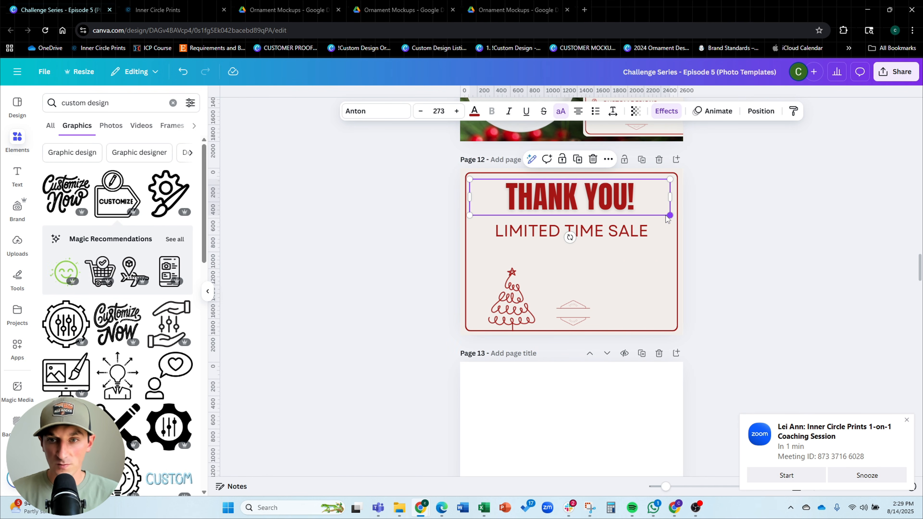
{"action": "left_click_drag", "start_coordinate": [670, 198], "coordinate": [625, 202]}
{"action": "left_click", "coordinate": [696, 222]}
{"action": "left_click", "coordinate": [637, 239]}
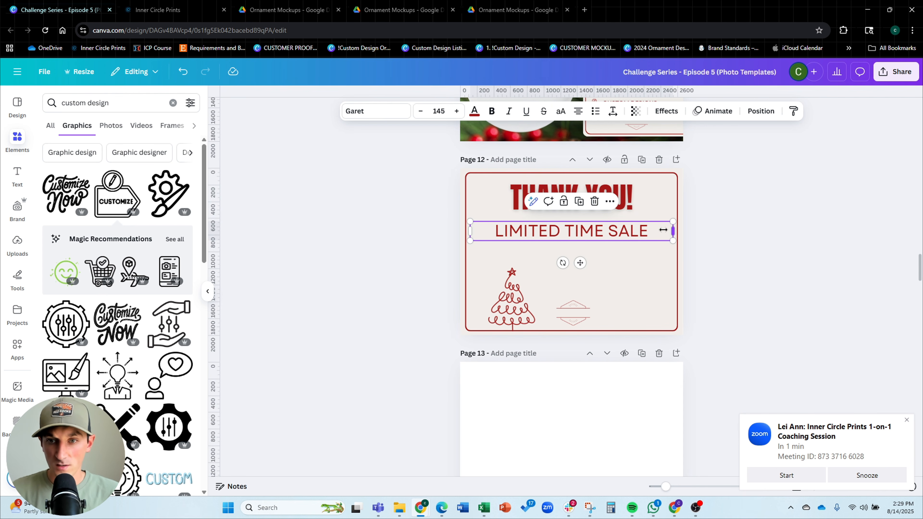
{"action": "mouse_move", "coordinate": [673, 231]}
{"action": "left_mouse_down"}
{"action": "mouse_move", "coordinate": [660, 230]}
{"action": "mouse_move", "coordinate": [678, 219]}
{"action": "left_mouse_up"}
{"action": "left_click_drag", "start_coordinate": [647, 230], "coordinate": [637, 232]}
{"action": "left_click", "coordinate": [764, 248]}
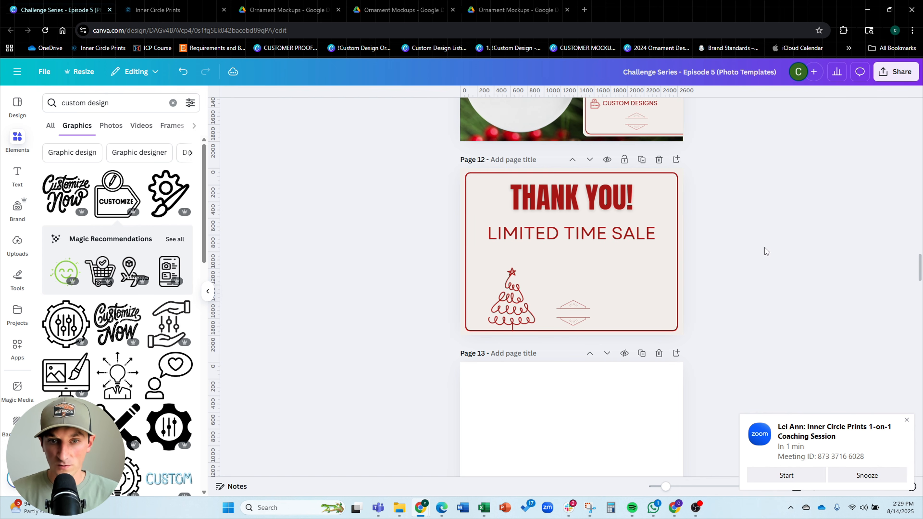
Duplicate the THANK YOU! heading below the sale line and change the copy to "50% OFF"
{"action": "left_click", "coordinate": [601, 203]}
{"action": "left_click_drag", "start_coordinate": [601, 203], "coordinate": [599, 274]}
{"action": "double_click", "coordinate": [599, 274]}
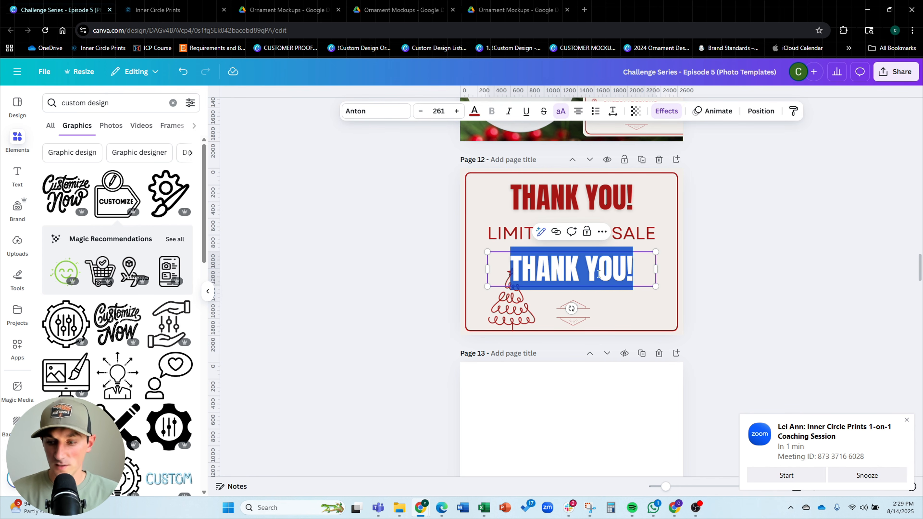
{"action": "type", "text": "50% OFF"}
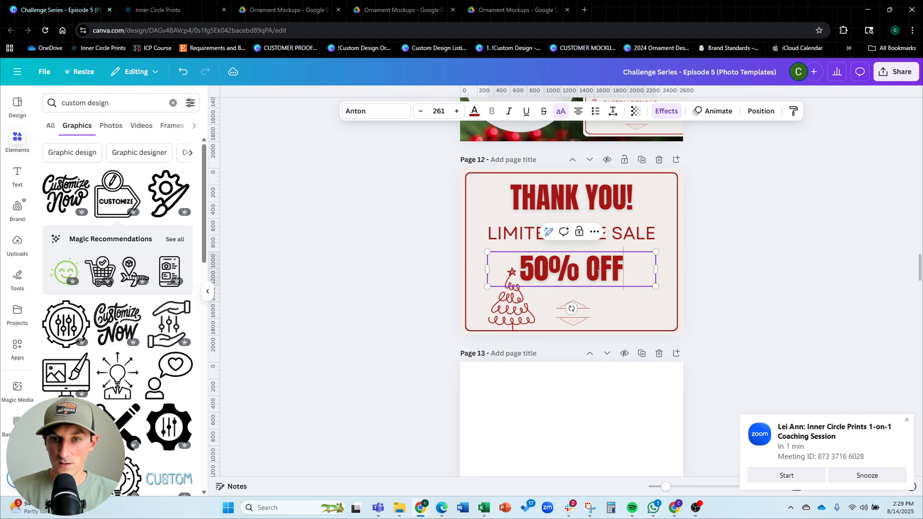
Reposition the tree graphic and the bottom divider beneath the 50% OFF text
{"action": "left_click", "coordinate": [523, 298]}
{"action": "left_click_drag", "start_coordinate": [537, 265], "coordinate": [501, 294]}
{"action": "left_click", "coordinate": [581, 312]}
{"action": "left_click_drag", "start_coordinate": [590, 300], "coordinate": [600, 294]}
{"action": "left_click_drag", "start_coordinate": [584, 310], "coordinate": [574, 309]}
{"action": "left_click", "coordinate": [639, 310]}
Duplicate the tree graphic into the lower-right corner of the page
{"action": "left_click", "coordinate": [495, 305]}
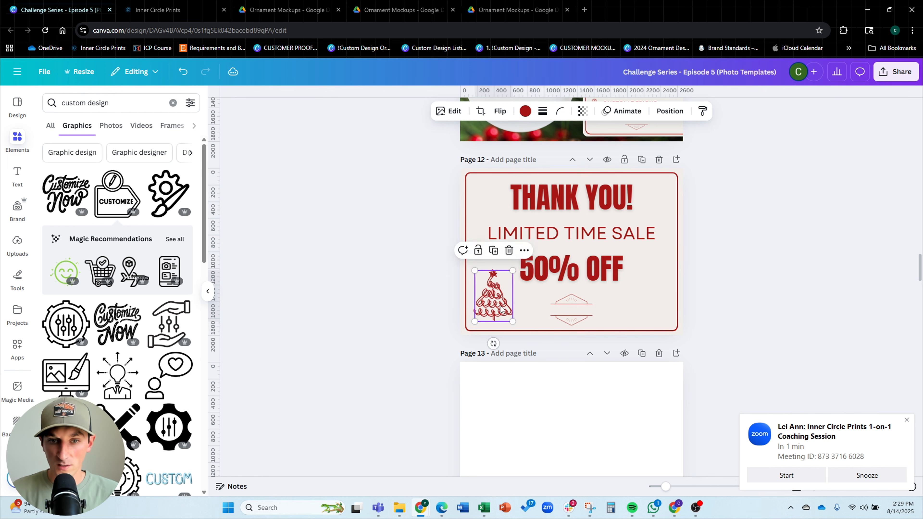
{"action": "left_click_drag", "start_coordinate": [495, 305], "coordinate": [658, 306], "text": "alt"}
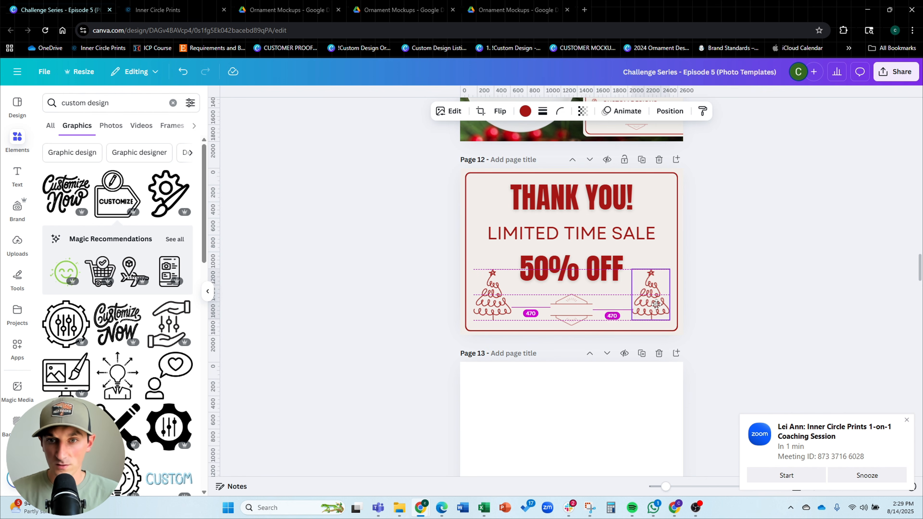
{"action": "left_click", "coordinate": [756, 275]}
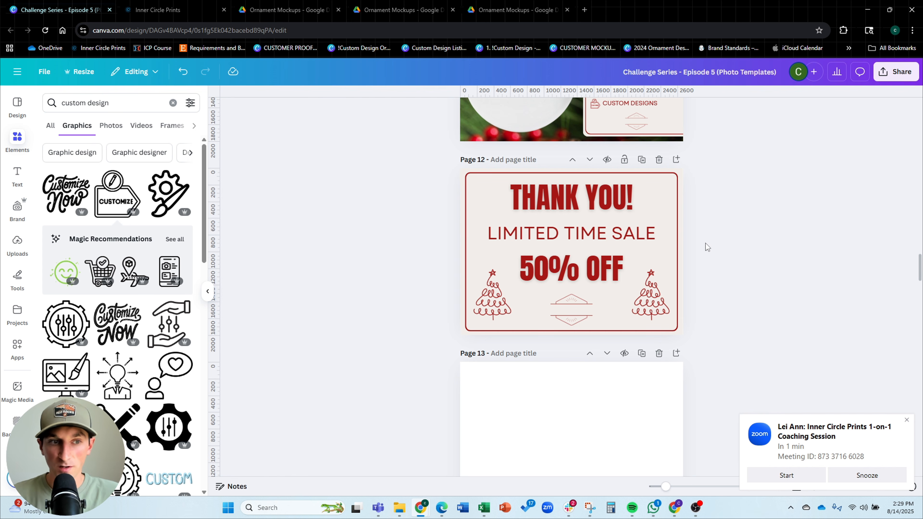
Copy the USPS FIRST CLASS text from the order deadlines page and paste it onto the free gift box page
{"action": "scroll", "coordinate": [706, 243], "scroll_direction": "up", "scroll_amount": 3}
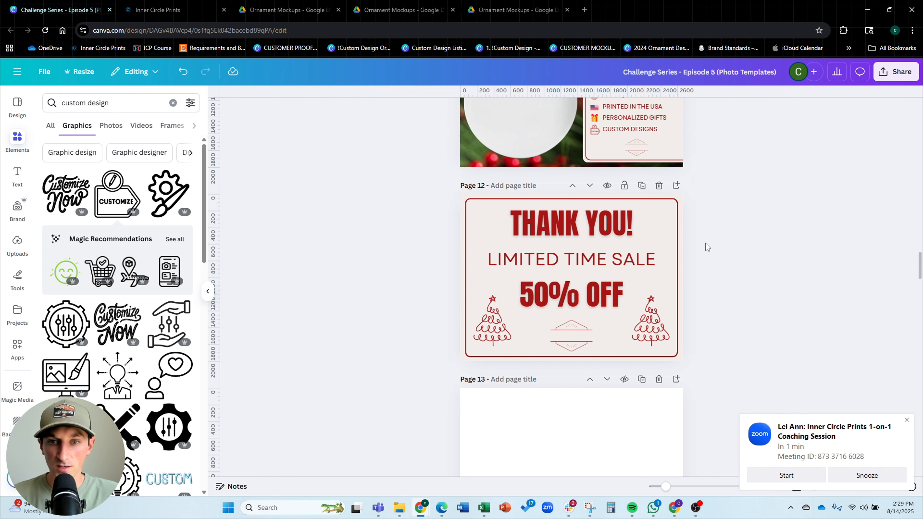
{"action": "scroll", "coordinate": [705, 243], "scroll_direction": "up", "scroll_amount": 10}
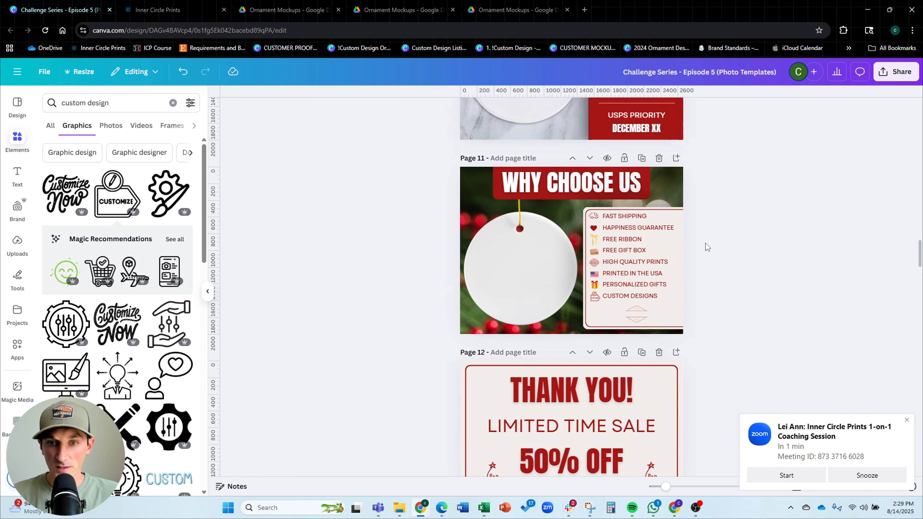
{"action": "scroll", "coordinate": [705, 243], "scroll_direction": "up", "scroll_amount": 10}
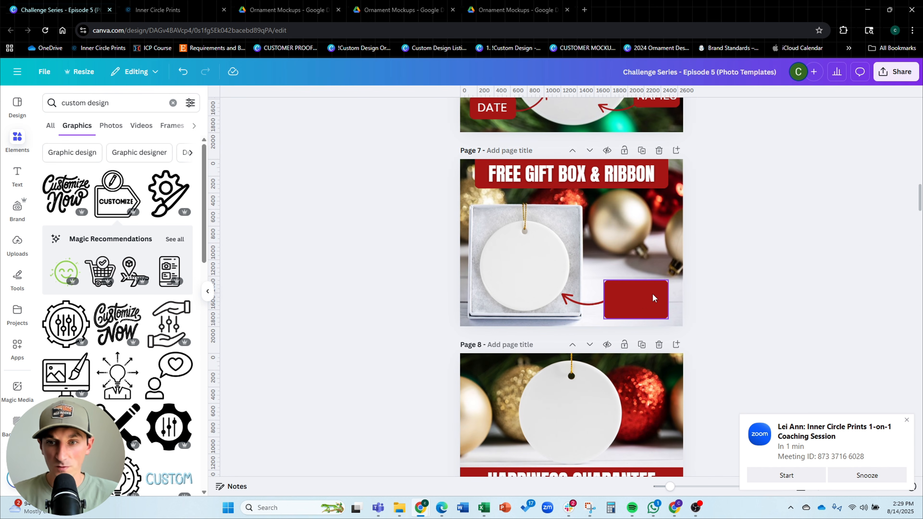
{"action": "scroll", "coordinate": [652, 293], "scroll_direction": "down", "scroll_amount": 4}
{"action": "scroll", "coordinate": [639, 219], "scroll_direction": "up", "scroll_amount": 4}
{"action": "scroll", "coordinate": [639, 245], "scroll_direction": "down", "scroll_amount": 7}
{"action": "scroll", "coordinate": [637, 245], "scroll_direction": "down", "scroll_amount": 5}
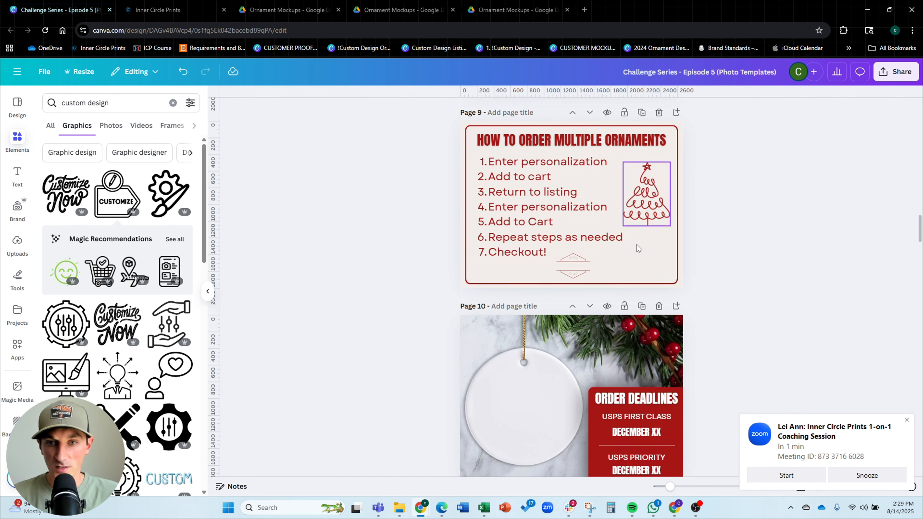
{"action": "left_click", "coordinate": [630, 220]}
{"action": "key", "text": "ctrl+c"}
{"action": "scroll", "coordinate": [632, 230], "scroll_direction": "up", "scroll_amount": 13}
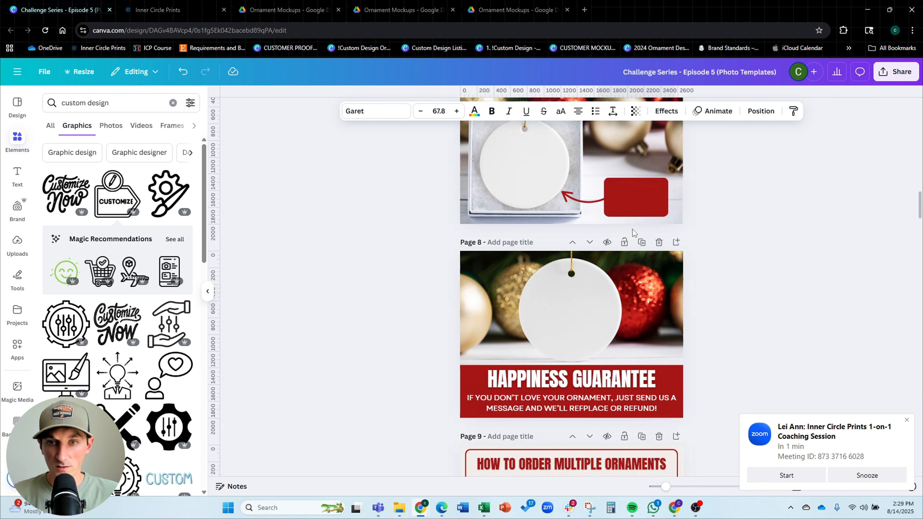
{"action": "left_click", "coordinate": [628, 197]}
{"action": "key", "text": "ctrl+v"}
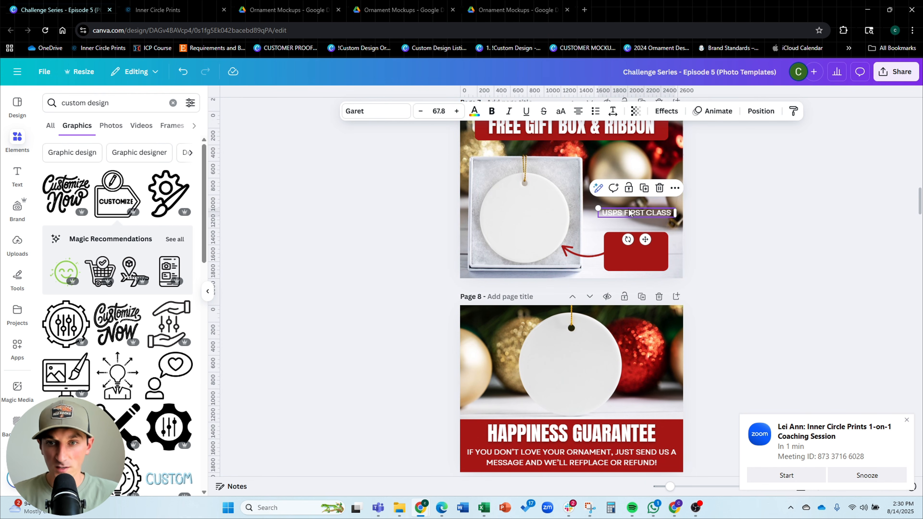
Place the pasted text over the red box and change it to "HIGH QUALITY PRINTS", enlarging it to fit
{"action": "left_click_drag", "start_coordinate": [633, 205], "coordinate": [629, 238]}
{"action": "double_click", "coordinate": [630, 241]}
{"action": "type", "text": "H"}
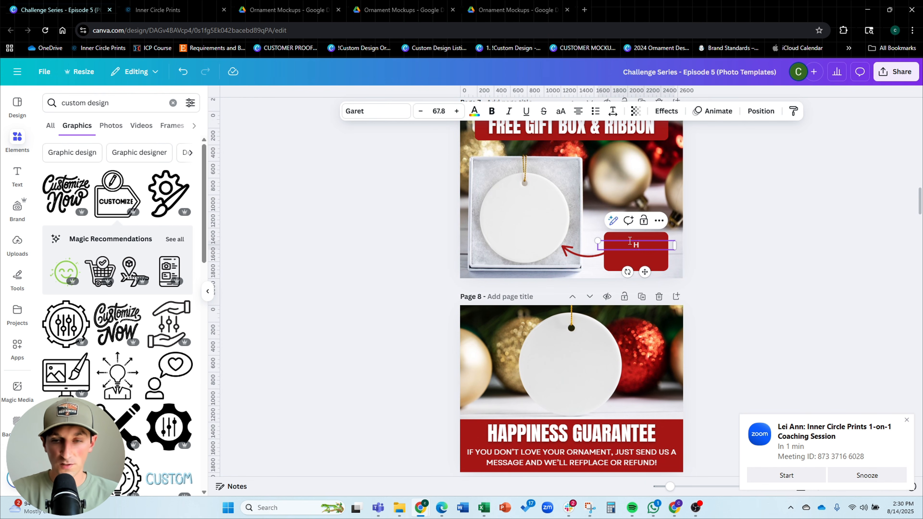
{"action": "type", "text": "IGH QUALIT"}
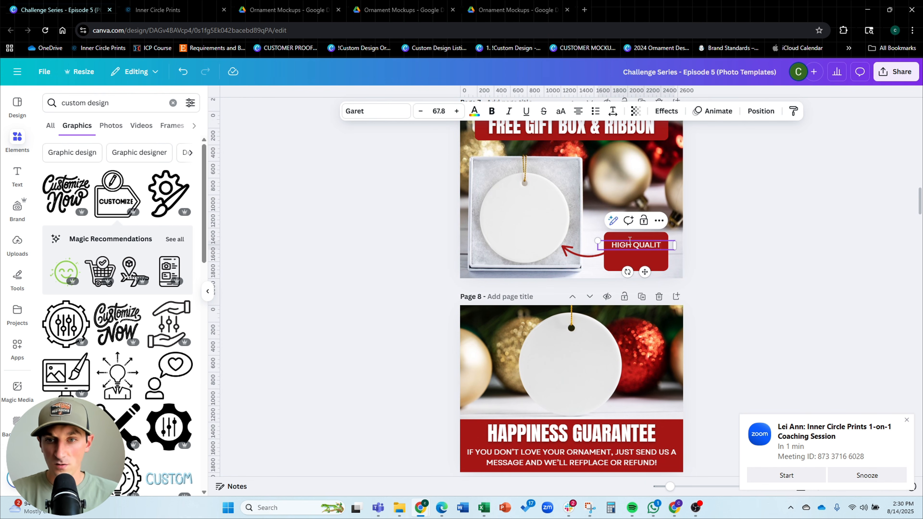
{"action": "type", "text": "Y"}
{"action": "key", "text": "Return"}
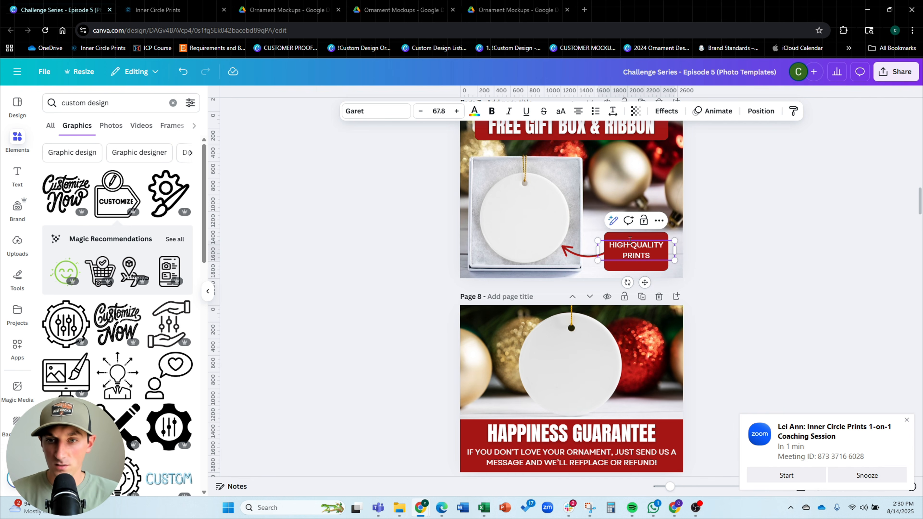
{"action": "left_click_drag", "start_coordinate": [675, 238], "coordinate": [670, 258]}
{"action": "left_click", "coordinate": [727, 247]}
Break the red box text into three lines: HIGH, QUALITY, PRINTS
{"action": "scroll", "coordinate": [646, 254], "scroll_direction": "up", "scroll_amount": 4}
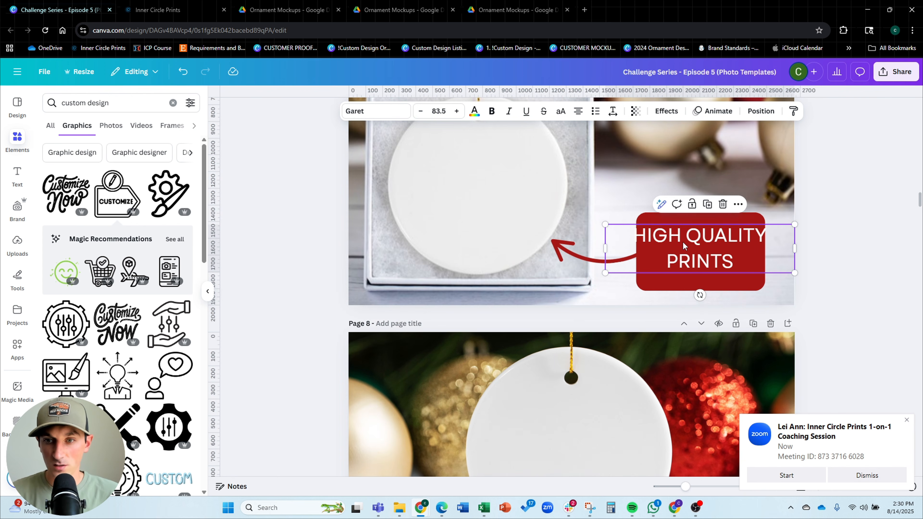
{"action": "left_click", "coordinate": [688, 237]}
{"action": "key", "text": "Return"}
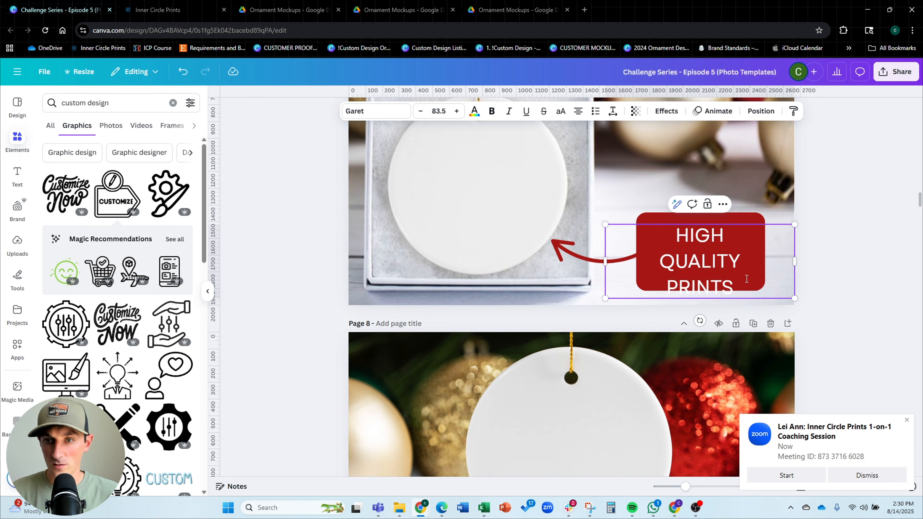
{"action": "key", "text": "BackSpace"}
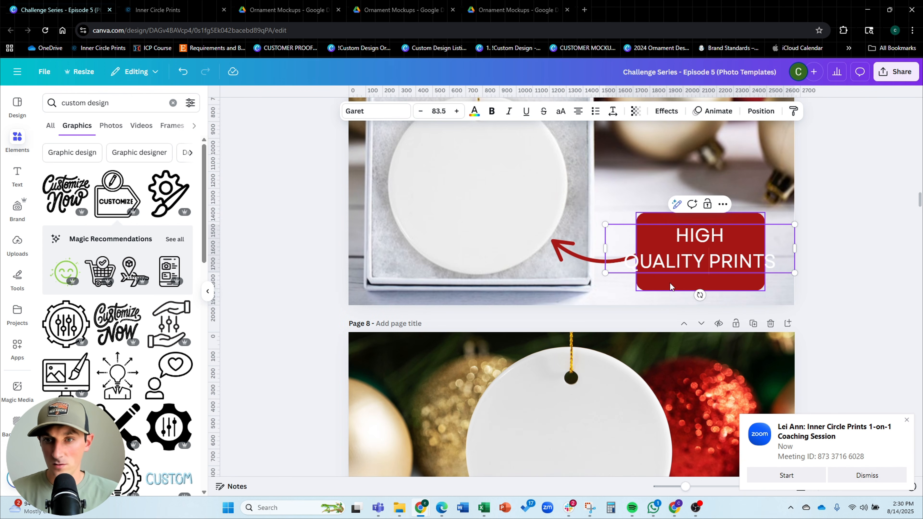
{"action": "key", "text": "ctrl+z"}
{"action": "key", "text": "Escape"}
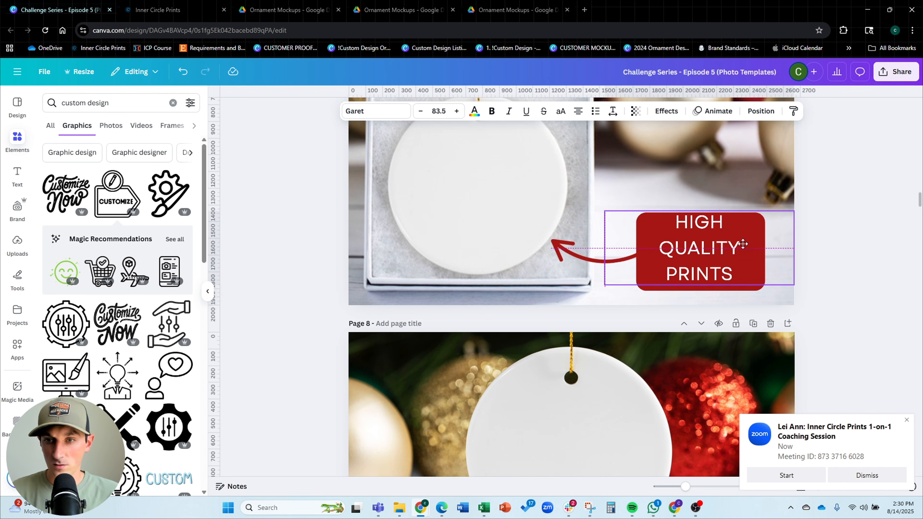
{"action": "left_click_drag", "start_coordinate": [793, 218], "coordinate": [796, 214]}
{"action": "left_click", "coordinate": [812, 250]}
{"action": "scroll", "coordinate": [799, 249], "scroll_direction": "down", "scroll_amount": 3}
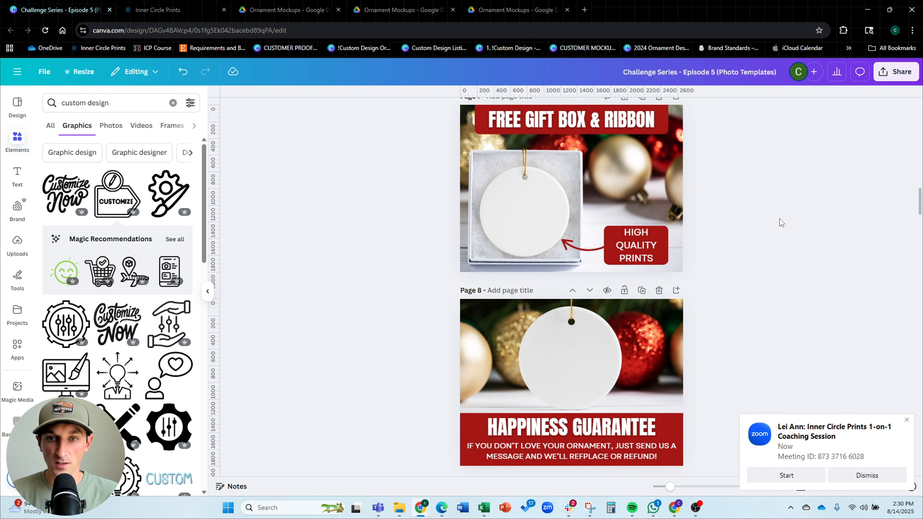
Scroll through all the ornament listing pages from the plan page to the Thank You sale page to review them
{"action": "scroll", "coordinate": [780, 220], "scroll_direction": "up", "scroll_amount": 2}
{"action": "scroll", "coordinate": [780, 218], "scroll_direction": "up", "scroll_amount": 10}
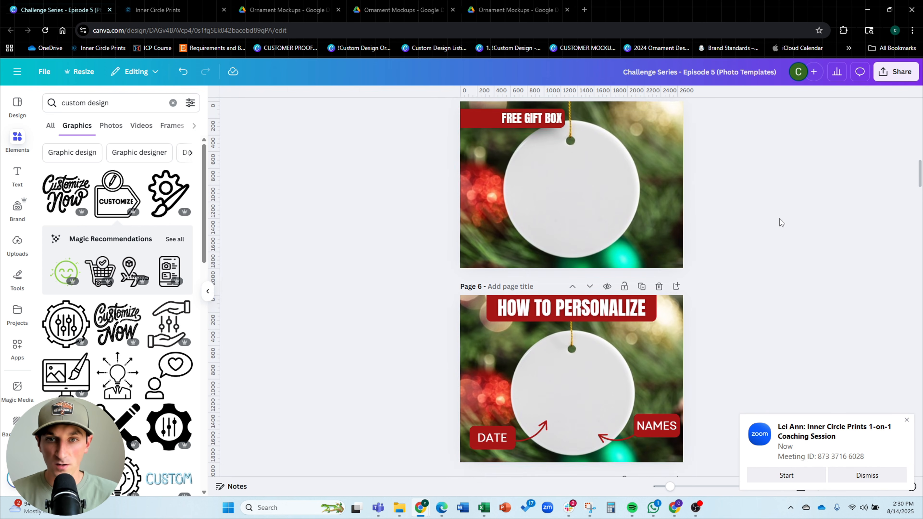
{"action": "scroll", "coordinate": [780, 218], "scroll_direction": "up", "scroll_amount": 10}
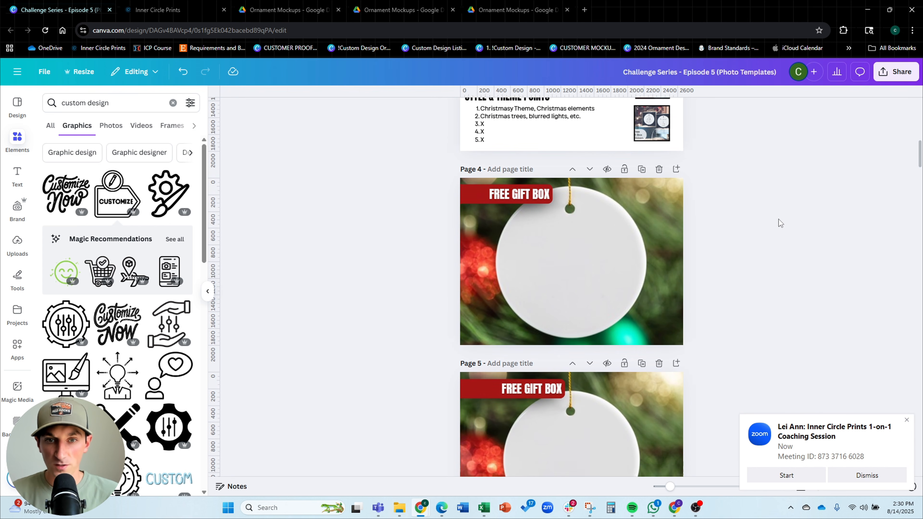
{"action": "scroll", "coordinate": [780, 223], "scroll_direction": "down", "scroll_amount": 2}
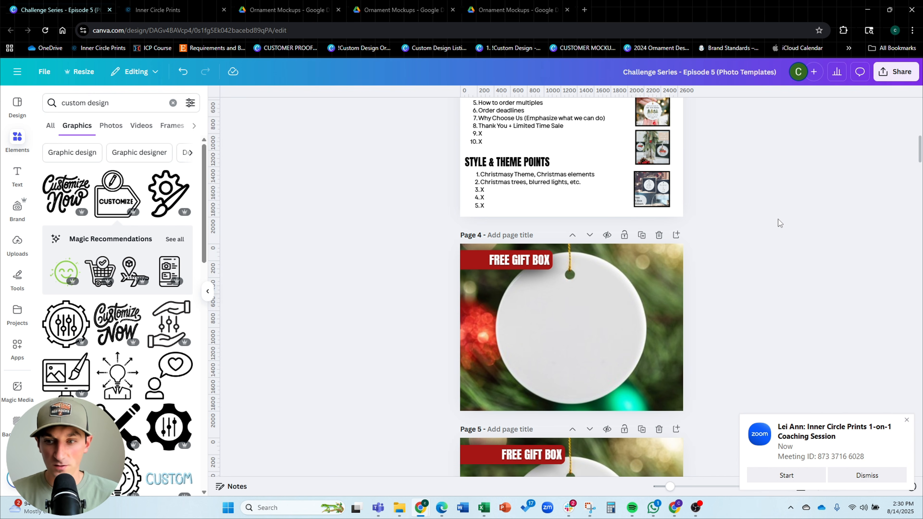
{"action": "scroll", "coordinate": [780, 223], "scroll_direction": "down", "scroll_amount": 2}
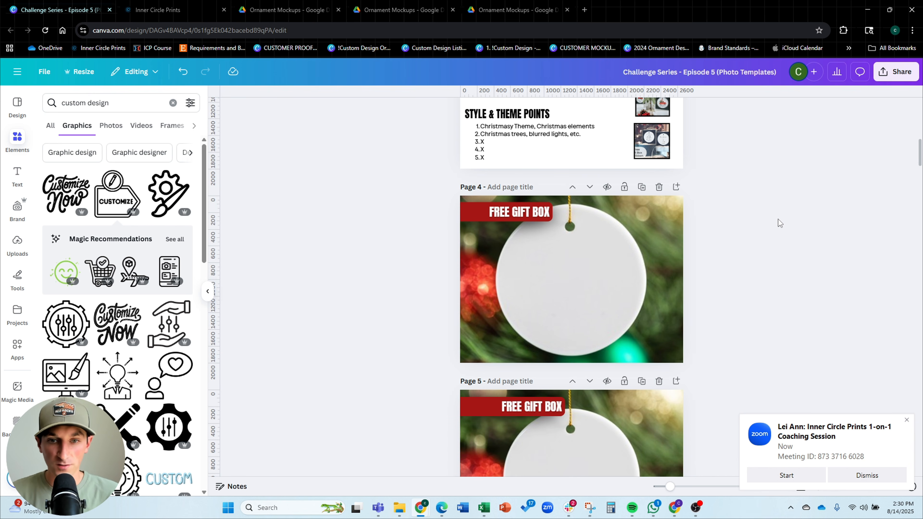
{"action": "scroll", "coordinate": [780, 223], "scroll_direction": "down", "scroll_amount": 10}
{"action": "scroll", "coordinate": [780, 223], "scroll_direction": "down", "scroll_amount": 3}
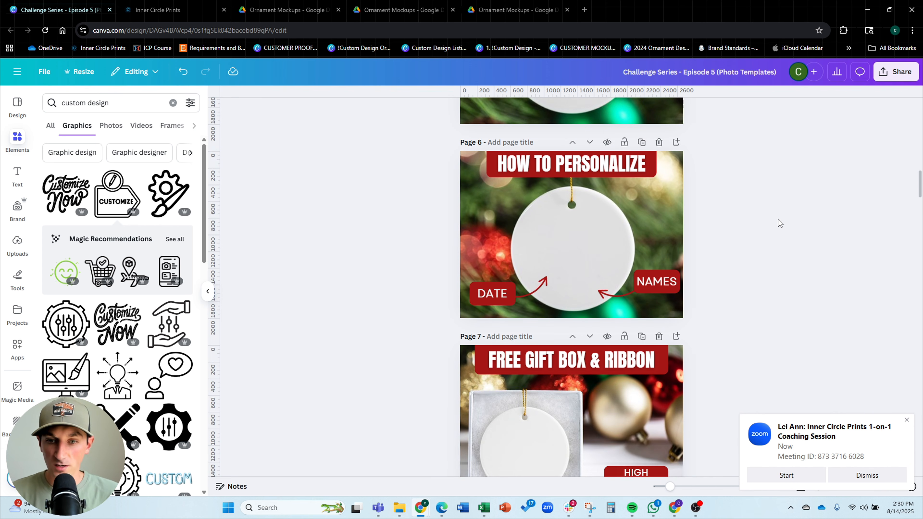
{"action": "scroll", "coordinate": [779, 223], "scroll_direction": "down", "scroll_amount": 13}
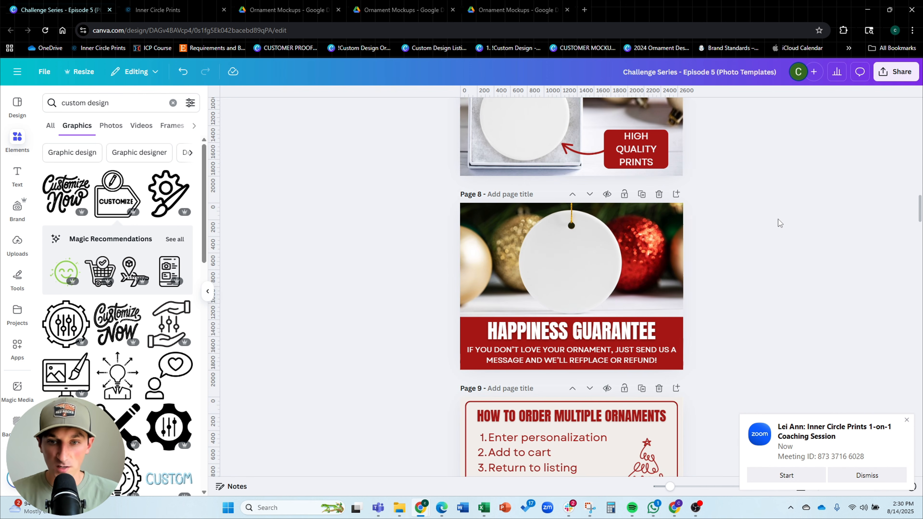
{"action": "scroll", "coordinate": [780, 223], "scroll_direction": "down", "scroll_amount": 3}
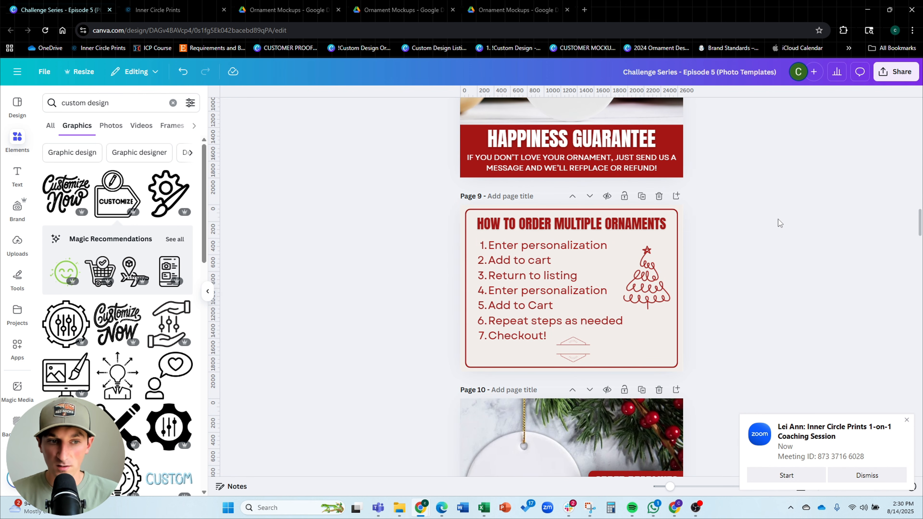
{"action": "scroll", "coordinate": [779, 222], "scroll_direction": "down", "scroll_amount": 4}
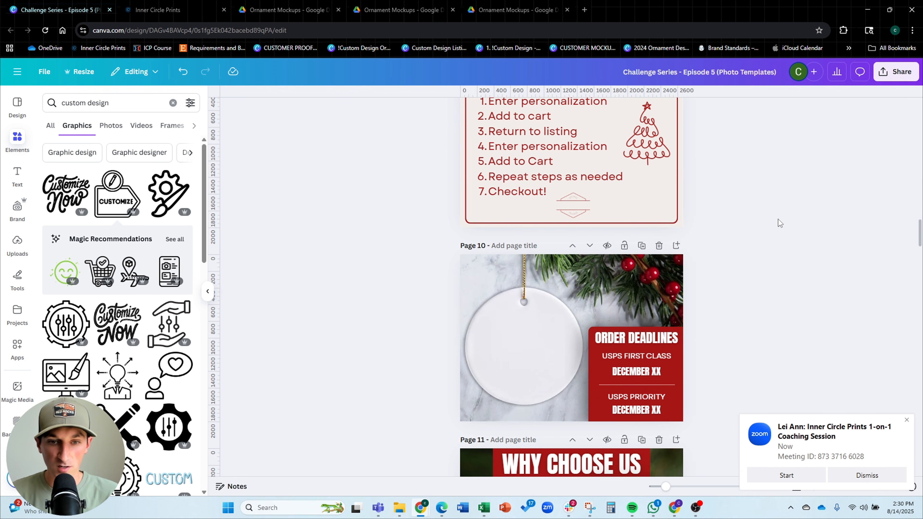
{"action": "scroll", "coordinate": [779, 222], "scroll_direction": "down", "scroll_amount": 9}
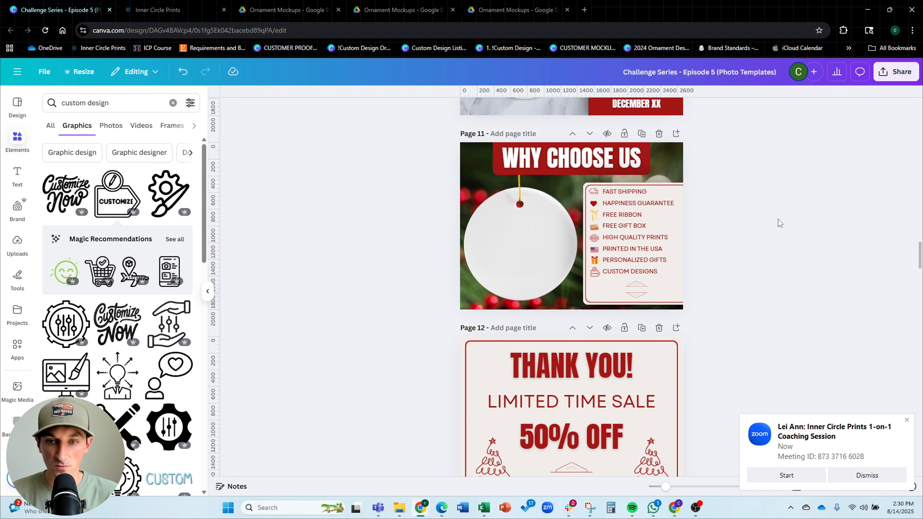